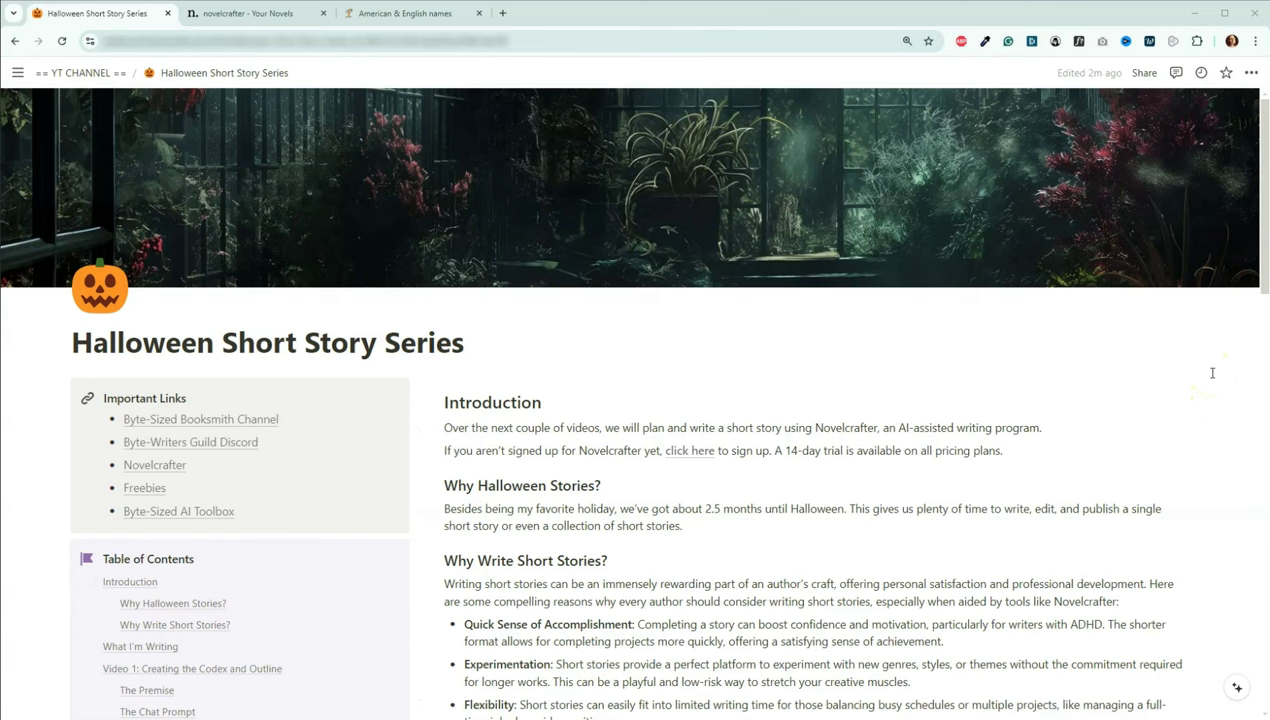
- Review the Halloween Short Story Series page from the introduction through the Monster in the House elements and The Ghostly Garden premise
scroll(1212, 373, down, 2)
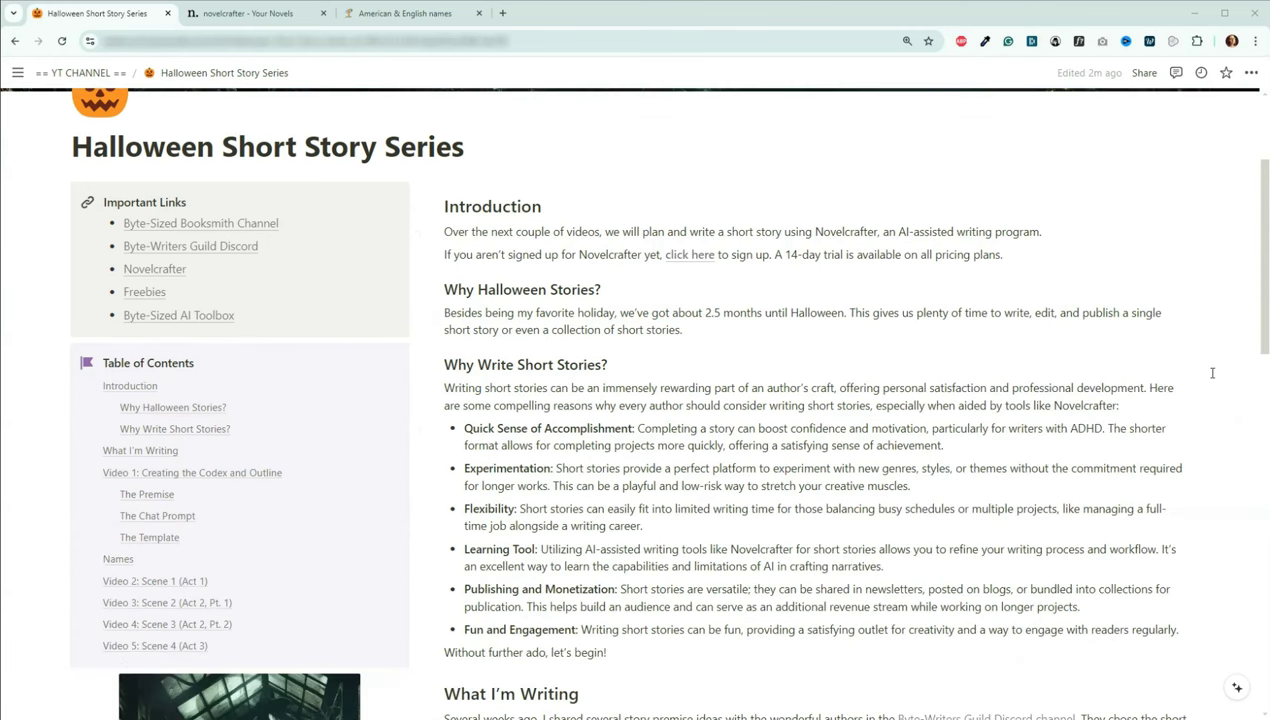
scroll(1212, 373, down, 2)
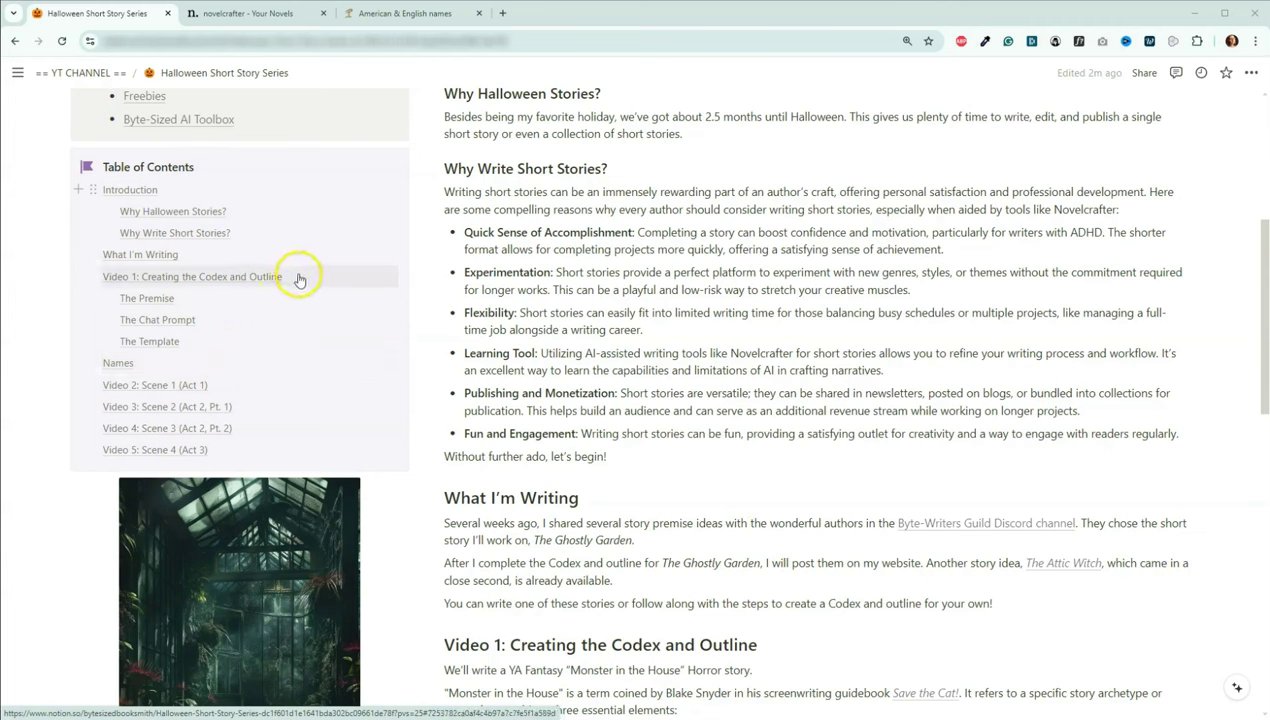
scroll(746, 472, down, 2)
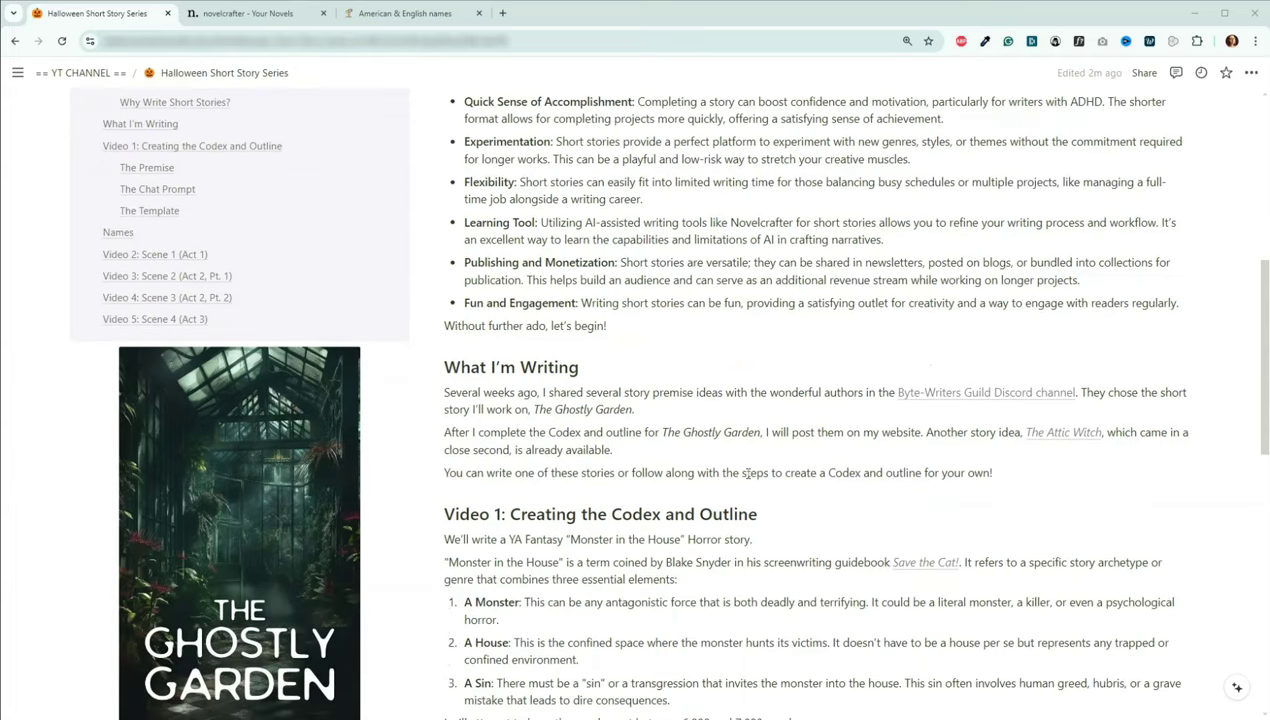
click(775, 470)
scroll(850, 336, down, 2)
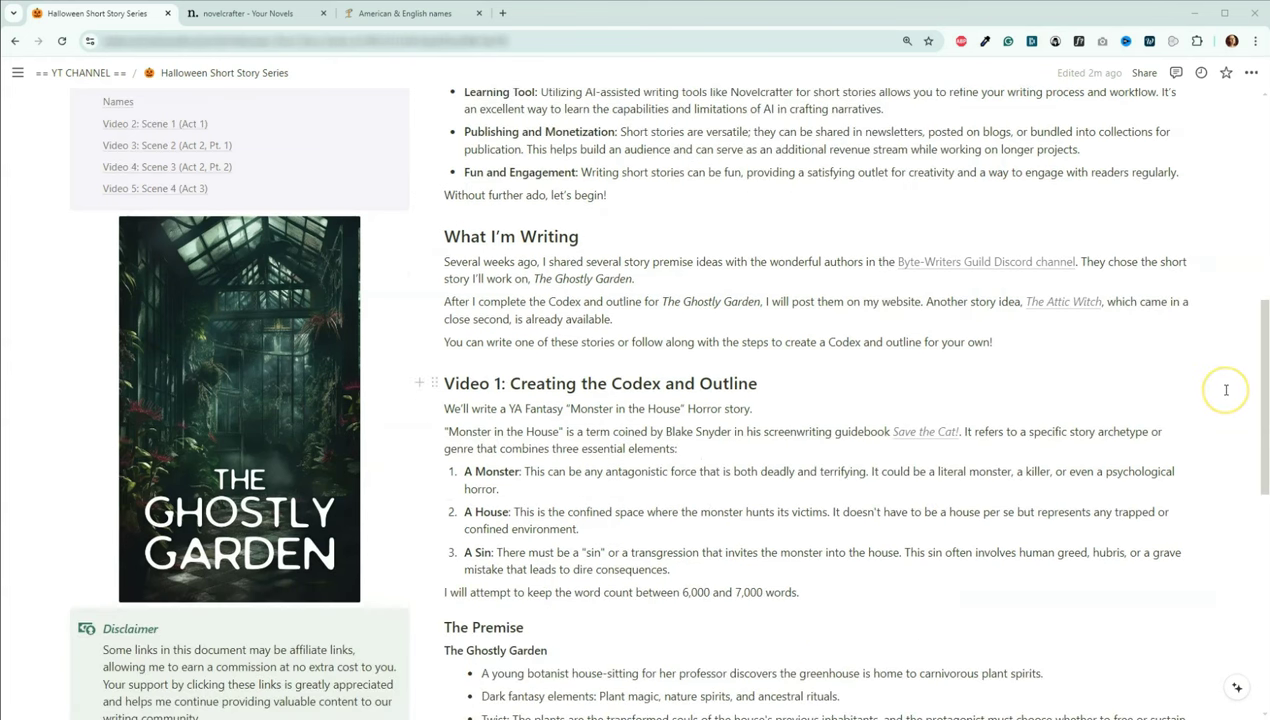
scroll(1226, 390, down, 1)
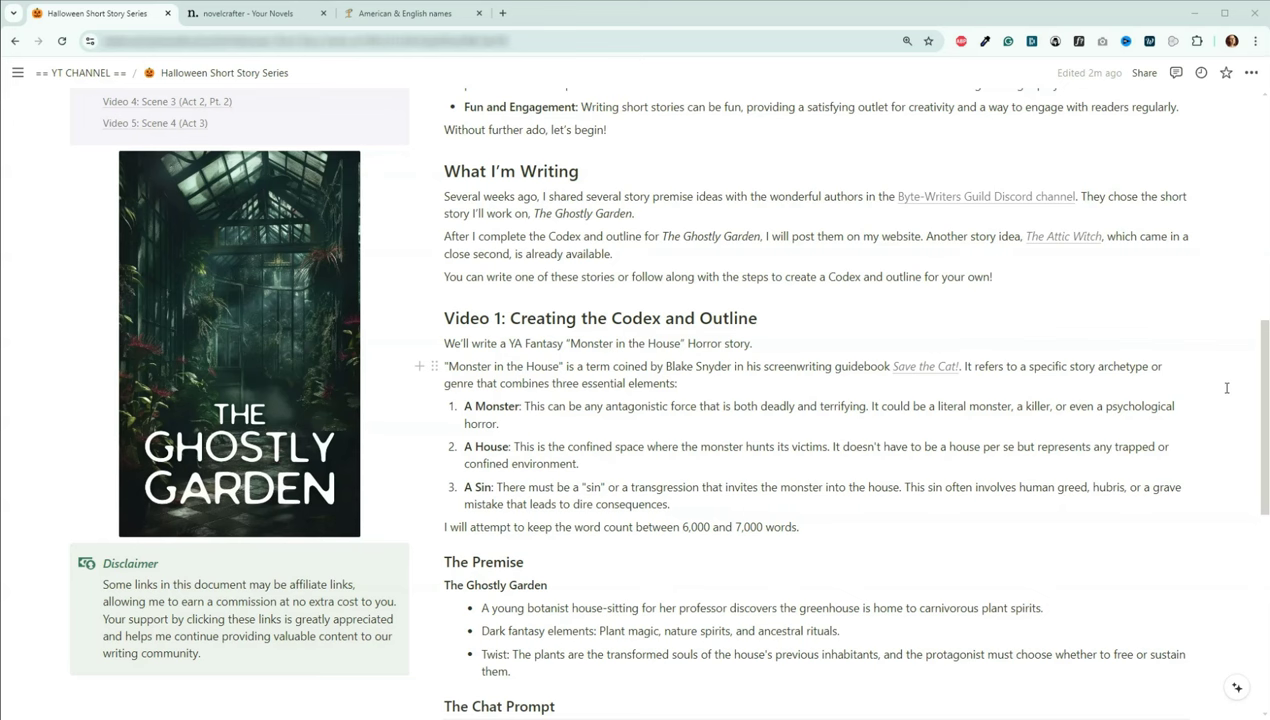
scroll(1226, 388, down, 2)
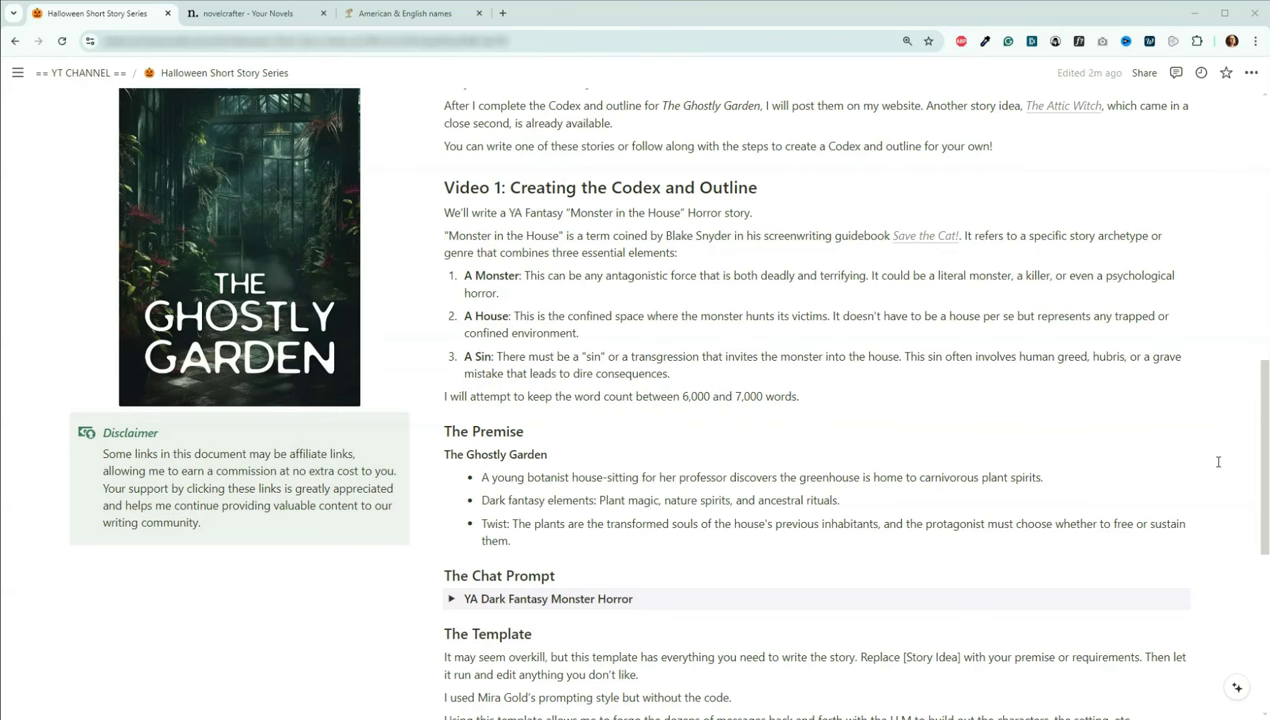
click(1208, 465)
scroll(1208, 465, down, 1)
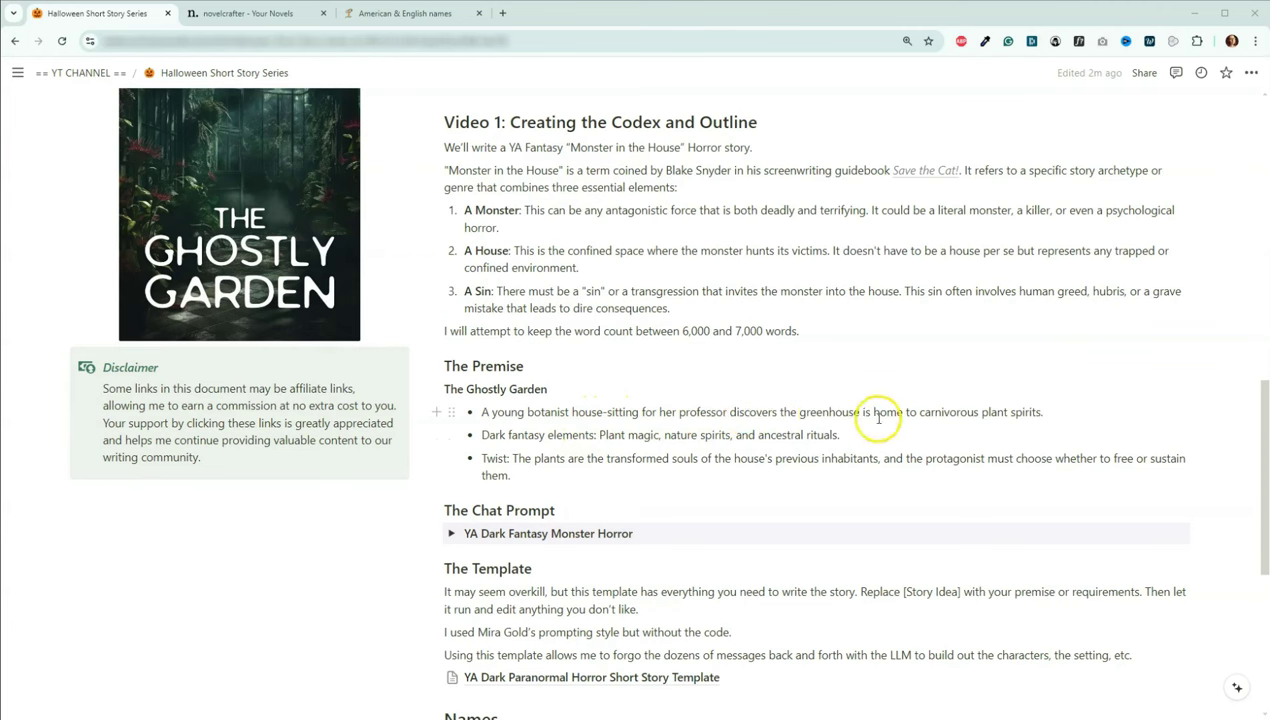
click(1037, 412)
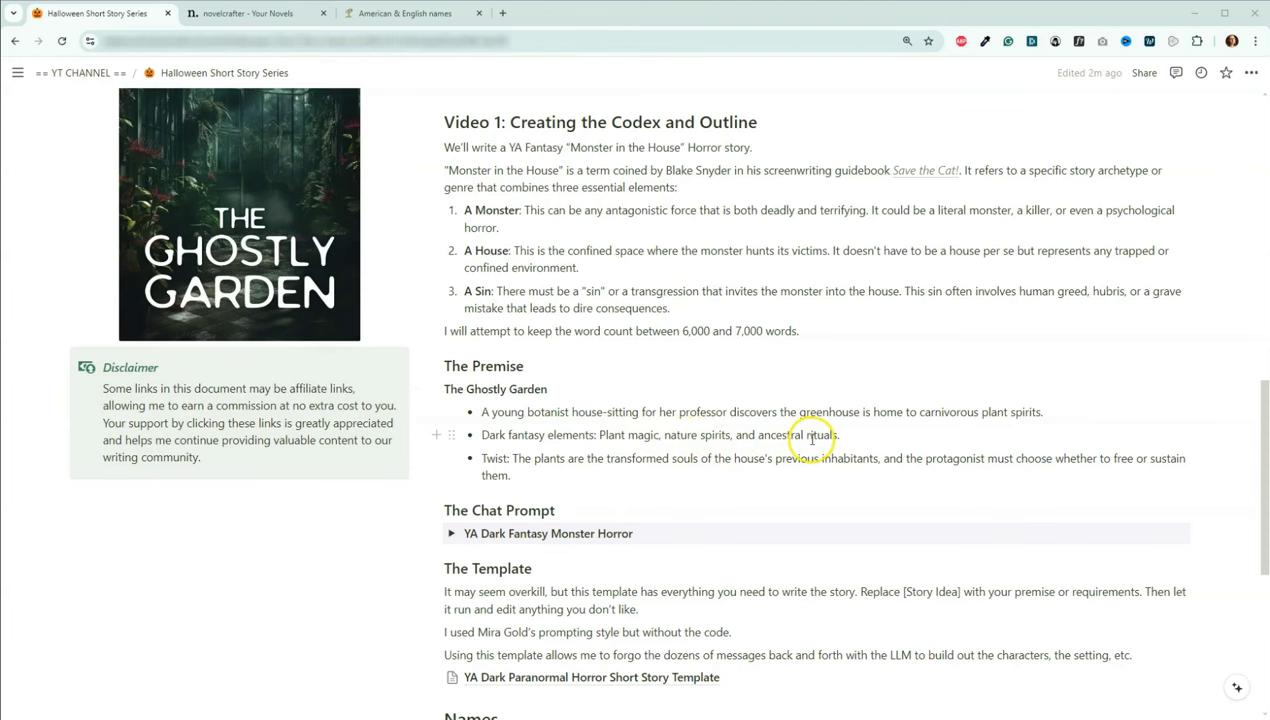
scroll(615, 411, down, 1)
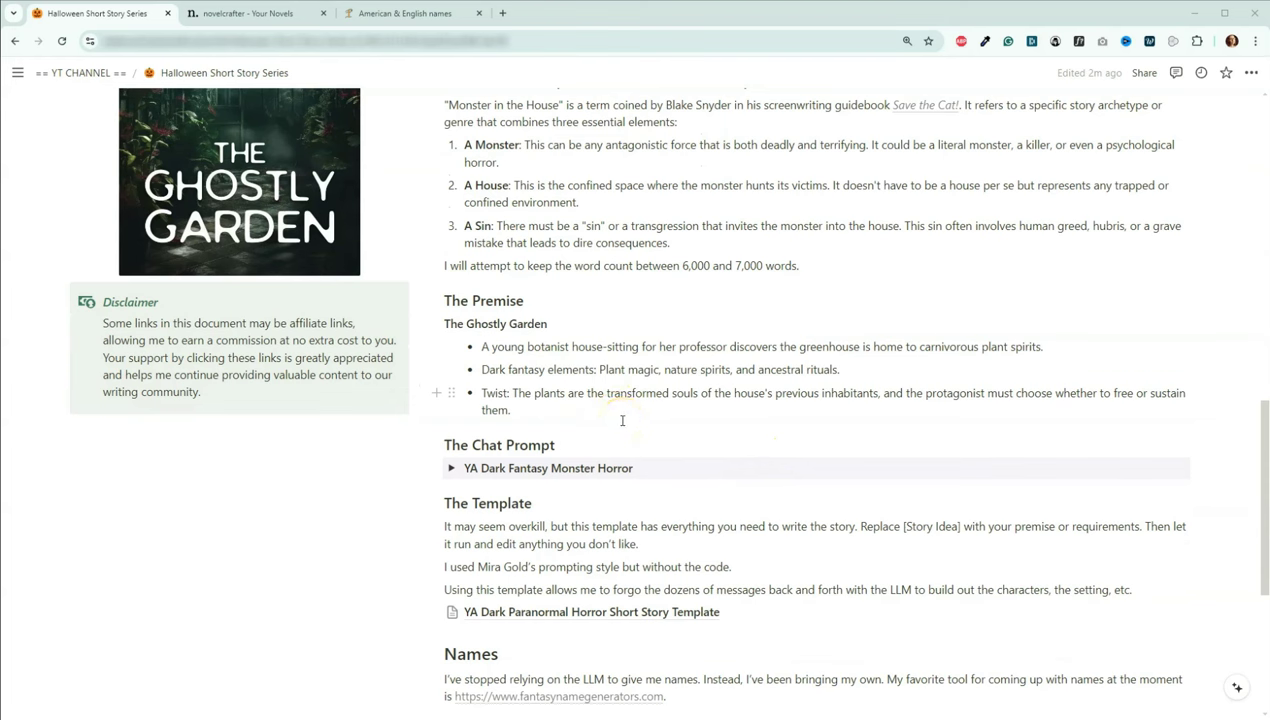
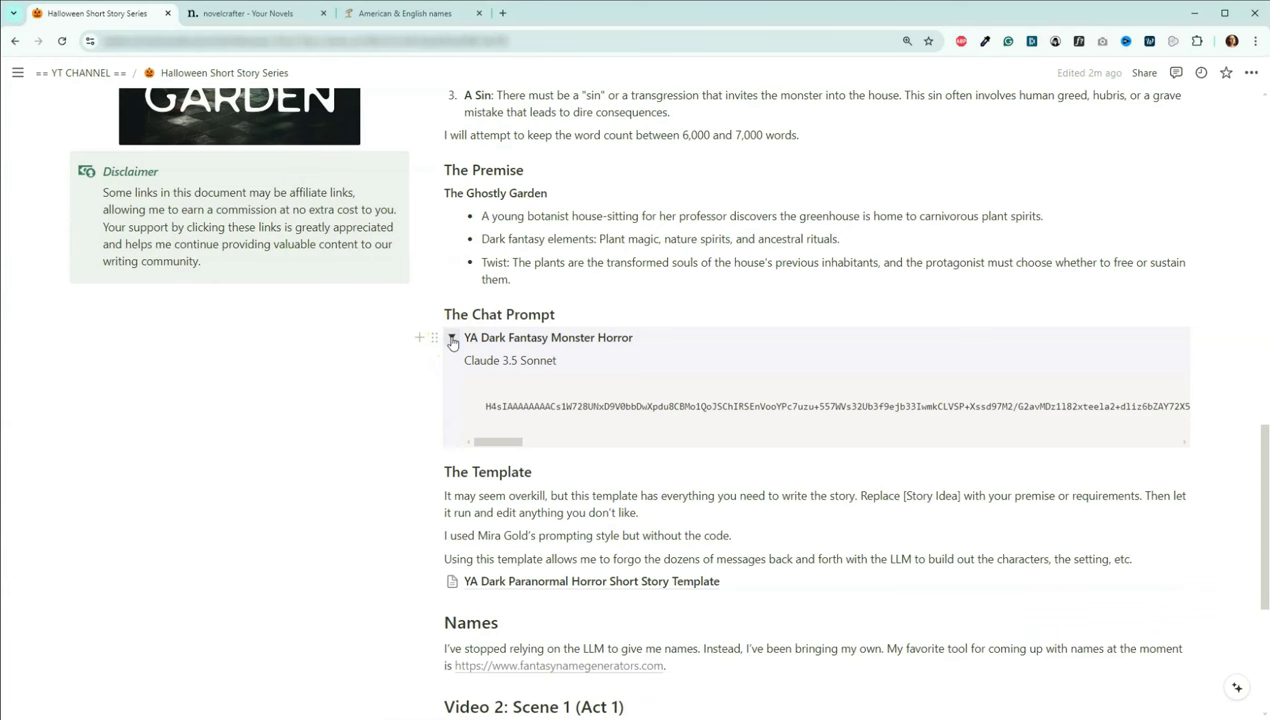
- Copy the YA Dark Fantasy Monster Horror chat prompt code and create a Novelcrafter prompt from the clipboard
click(1120, 392)
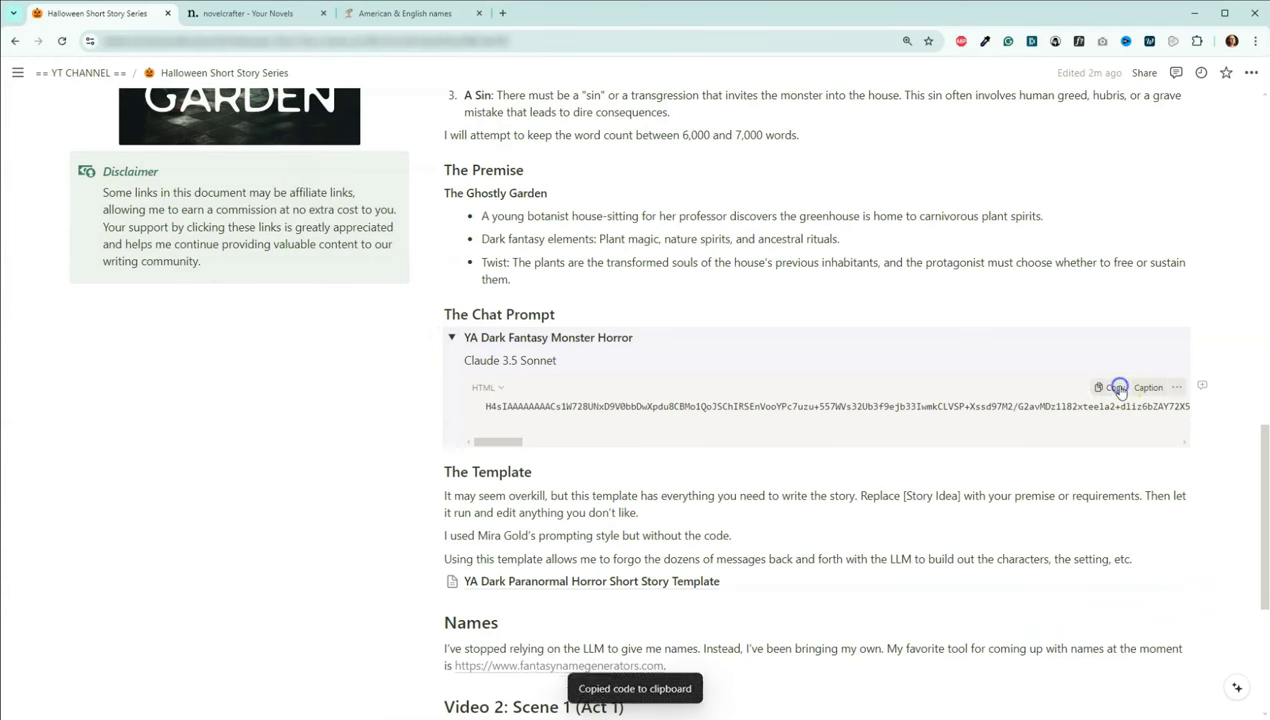
click(238, 13)
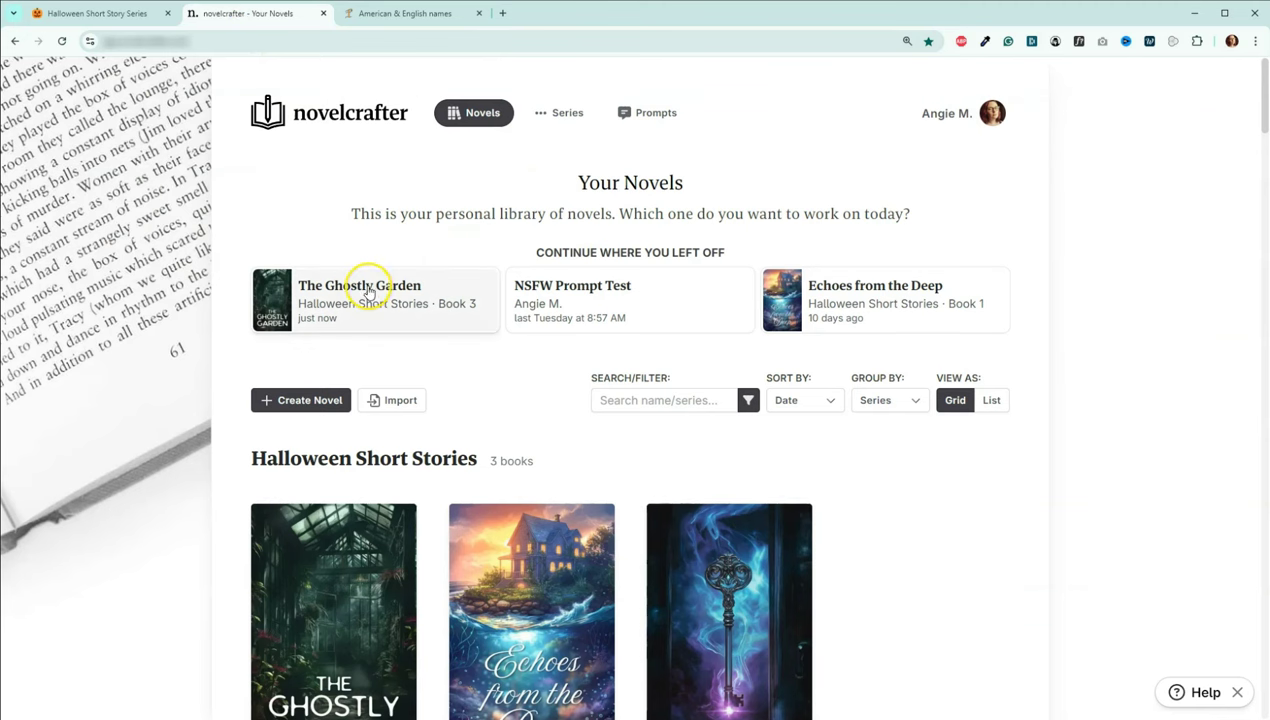
scroll(365, 288, down, 1)
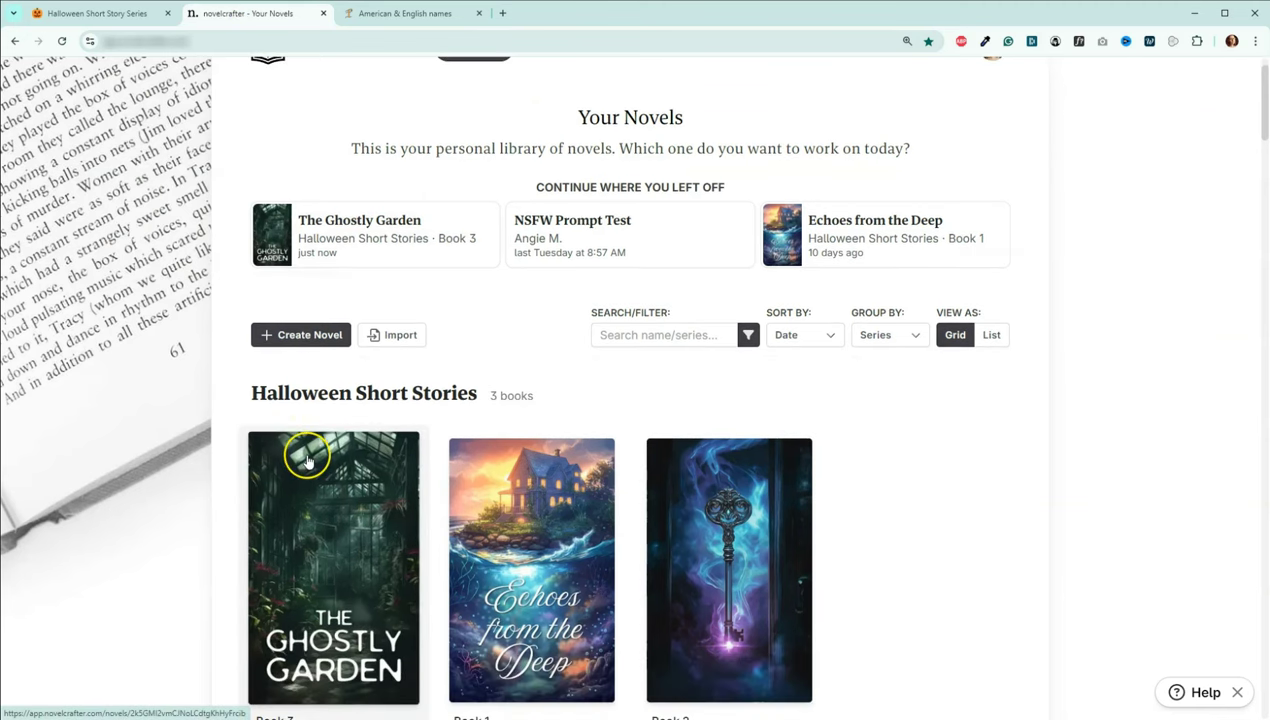
scroll(306, 452, up, 1)
click(658, 116)
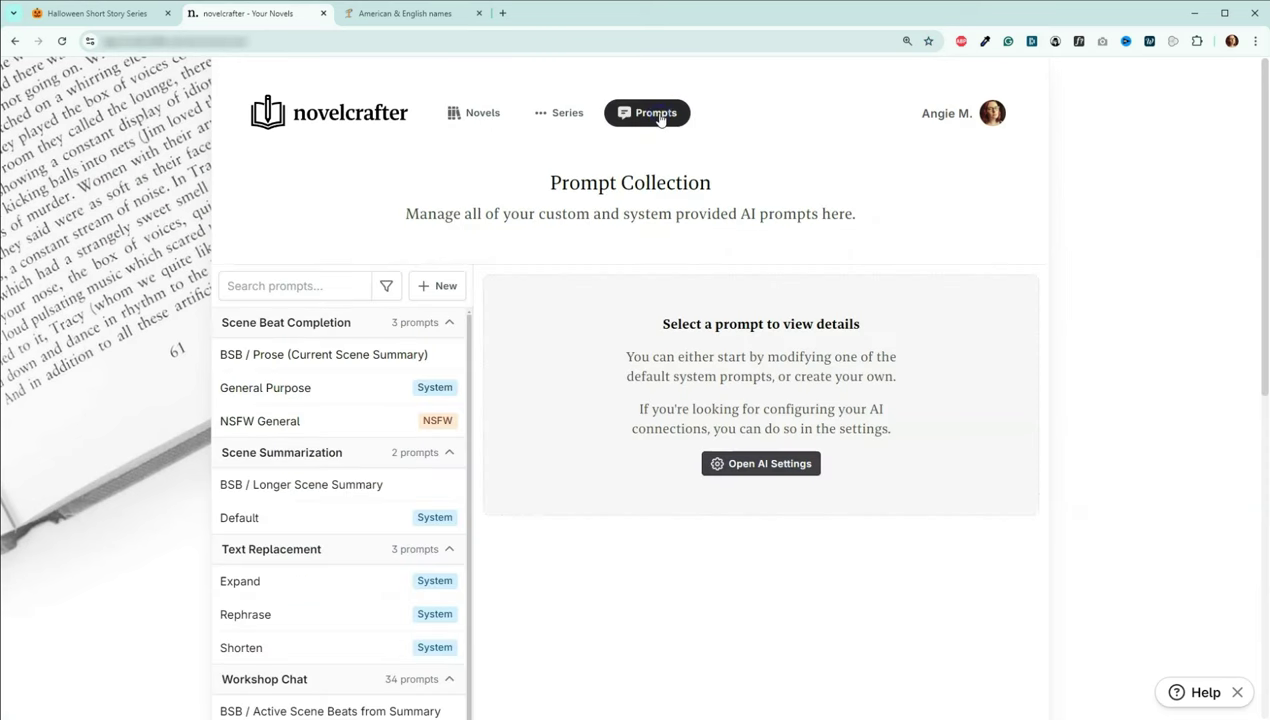
click(443, 290)
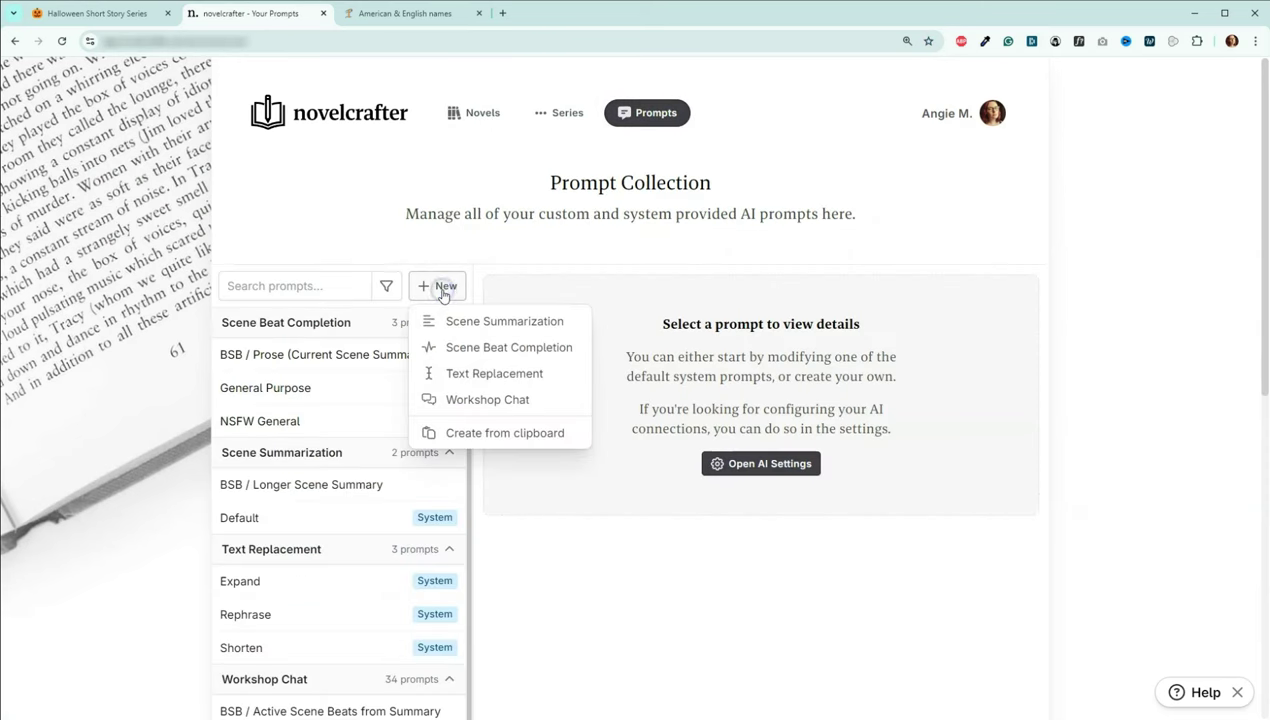
click(457, 445)
drag(678, 312, 827, 313)
click(790, 312)
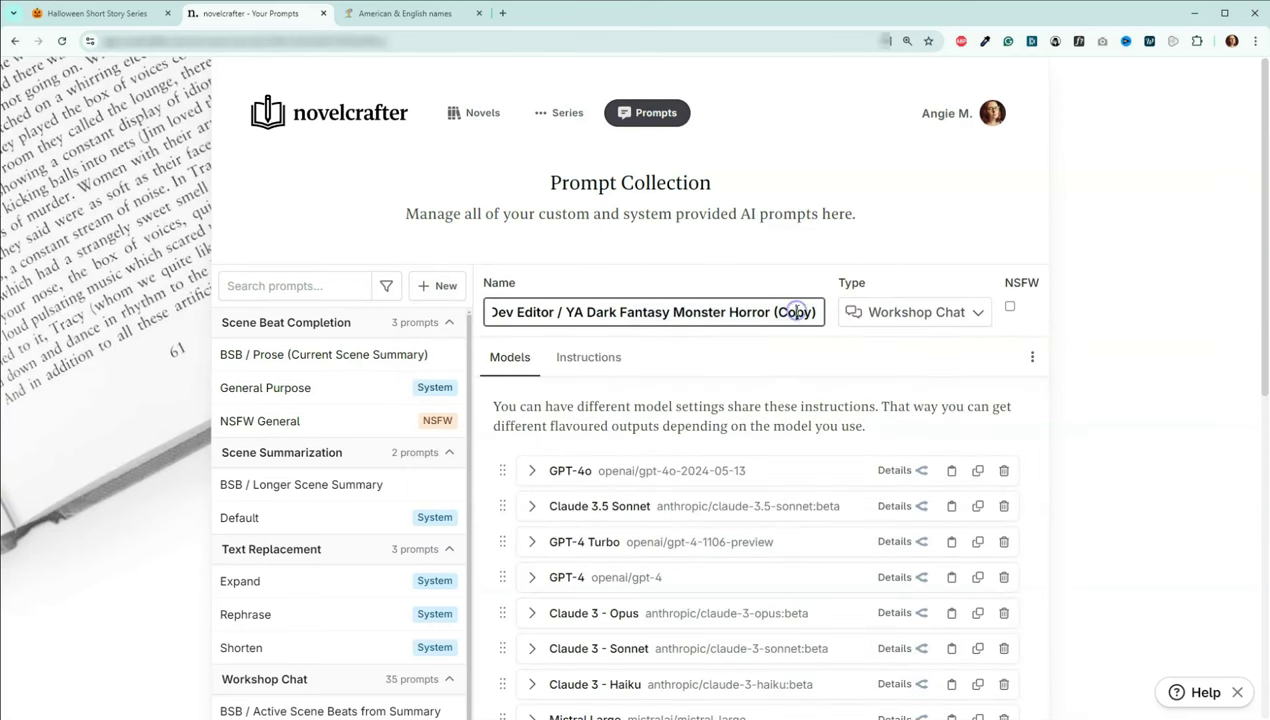
click(1100, 410)
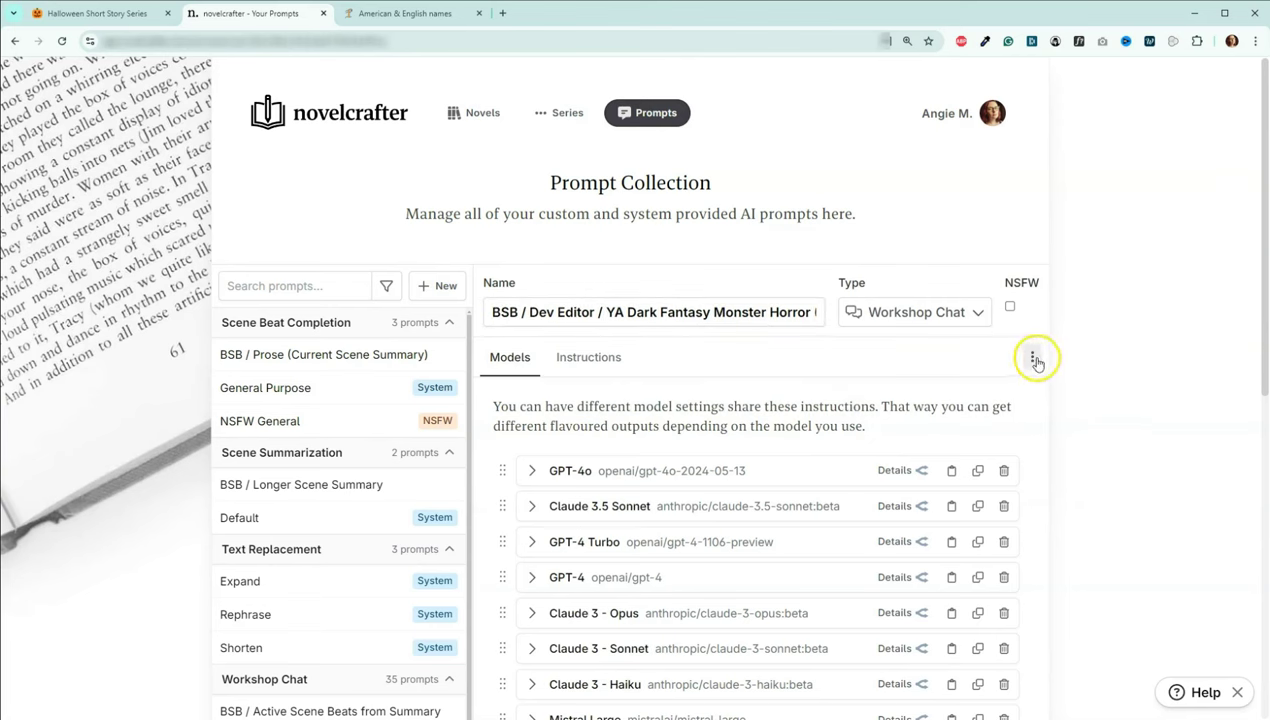
- Archive the imported duplicate of the YA Dark Fantasy Monster Horror prompt and select the BSB / Generate Scene Brief prompt
click(1034, 359)
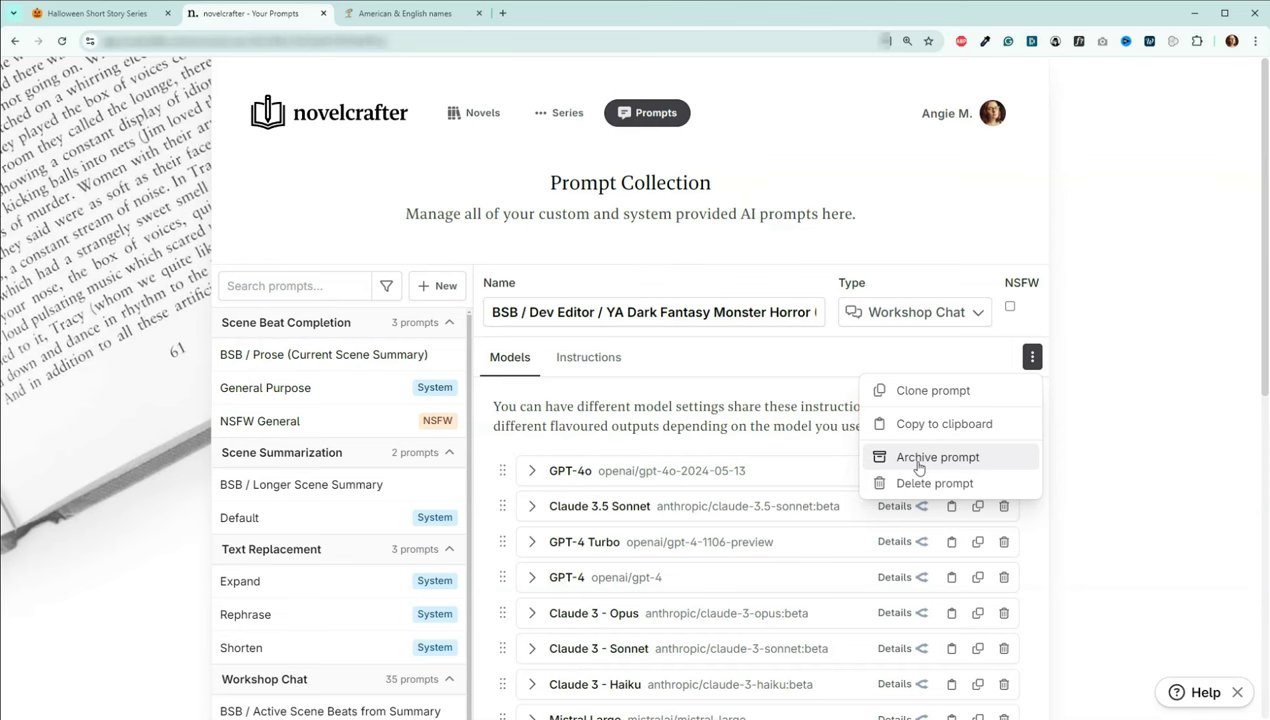
click(1013, 457)
scroll(565, 475, down, 5)
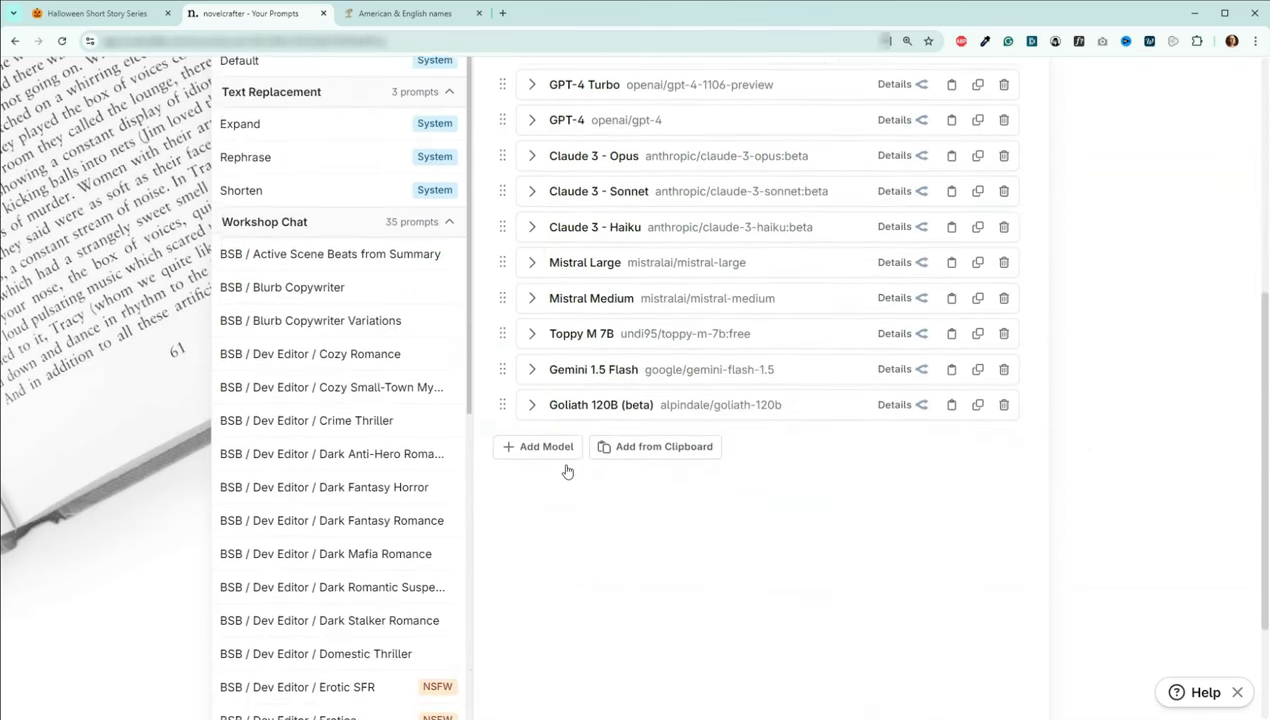
scroll(565, 472, down, 2)
scroll(380, 510, down, 6)
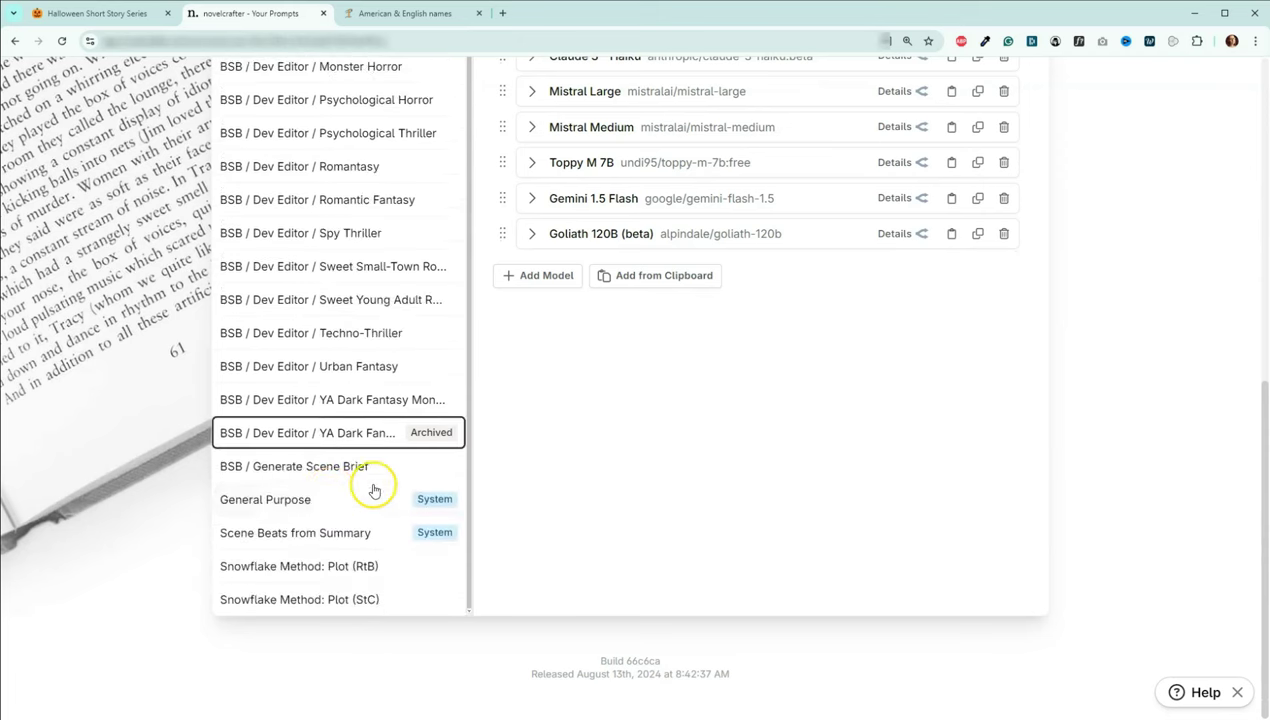
click(329, 466)
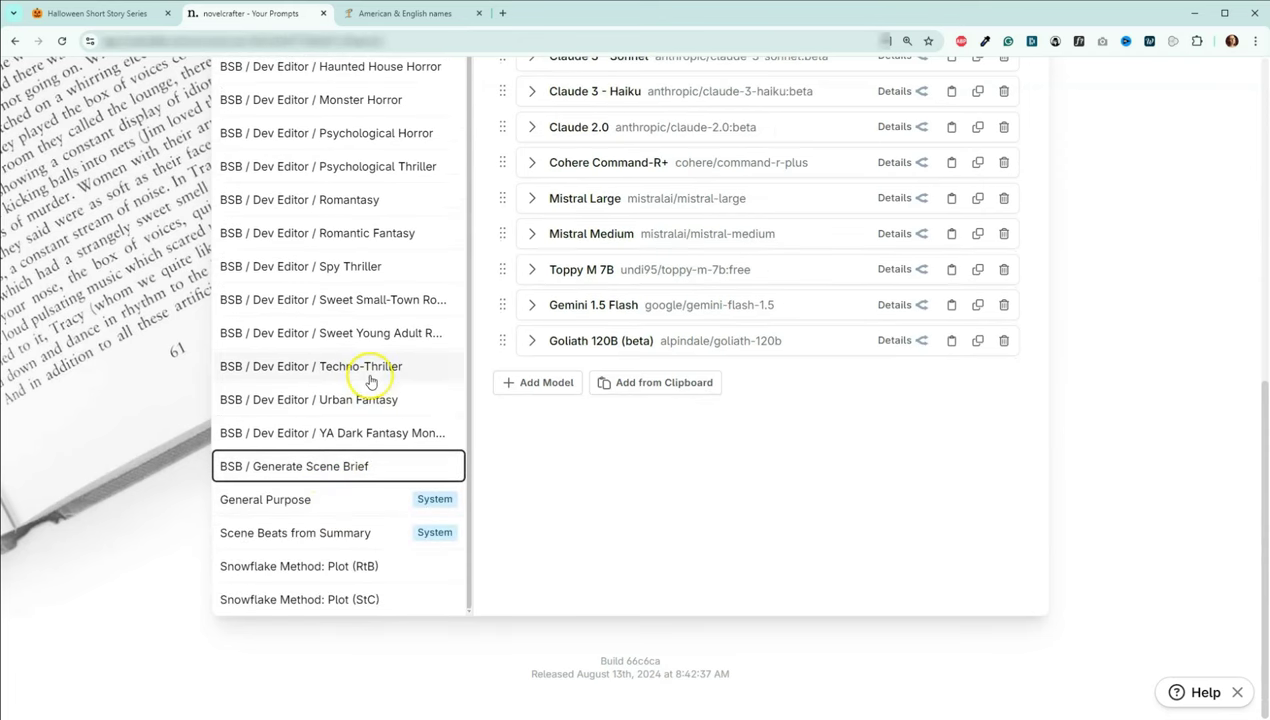
scroll(370, 381, up, 6)
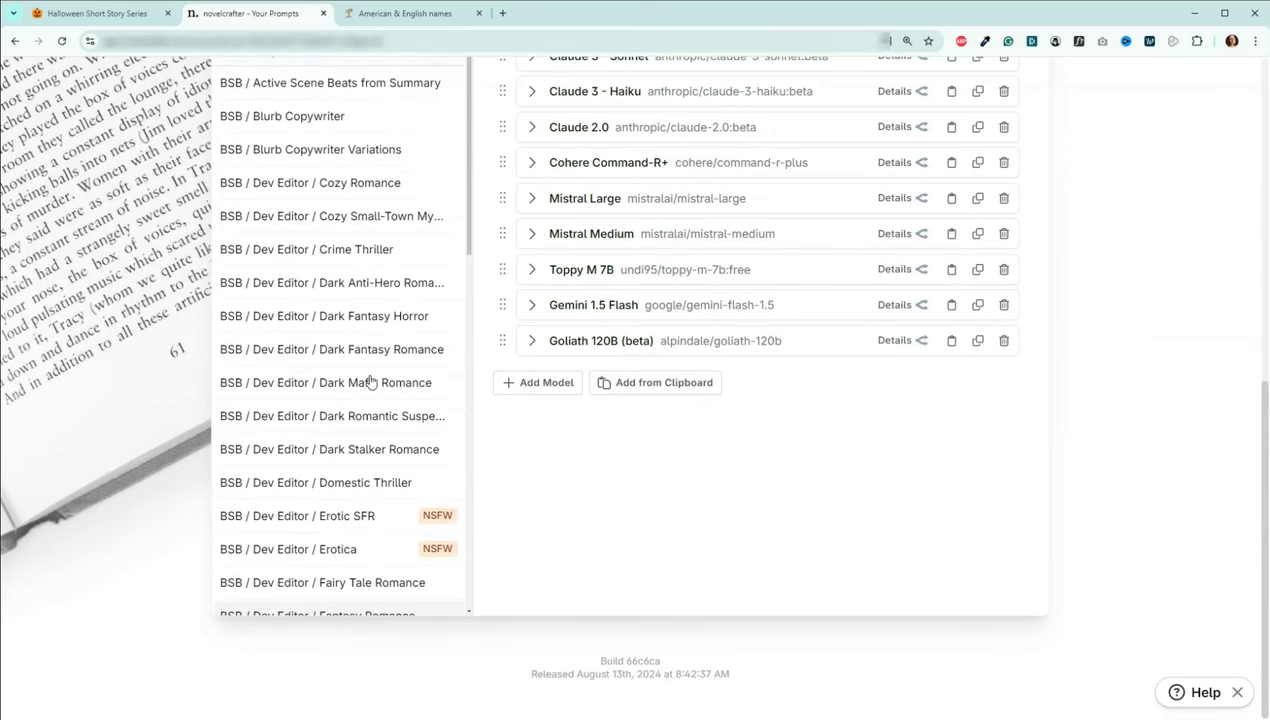
scroll(163, 316, up, 6)
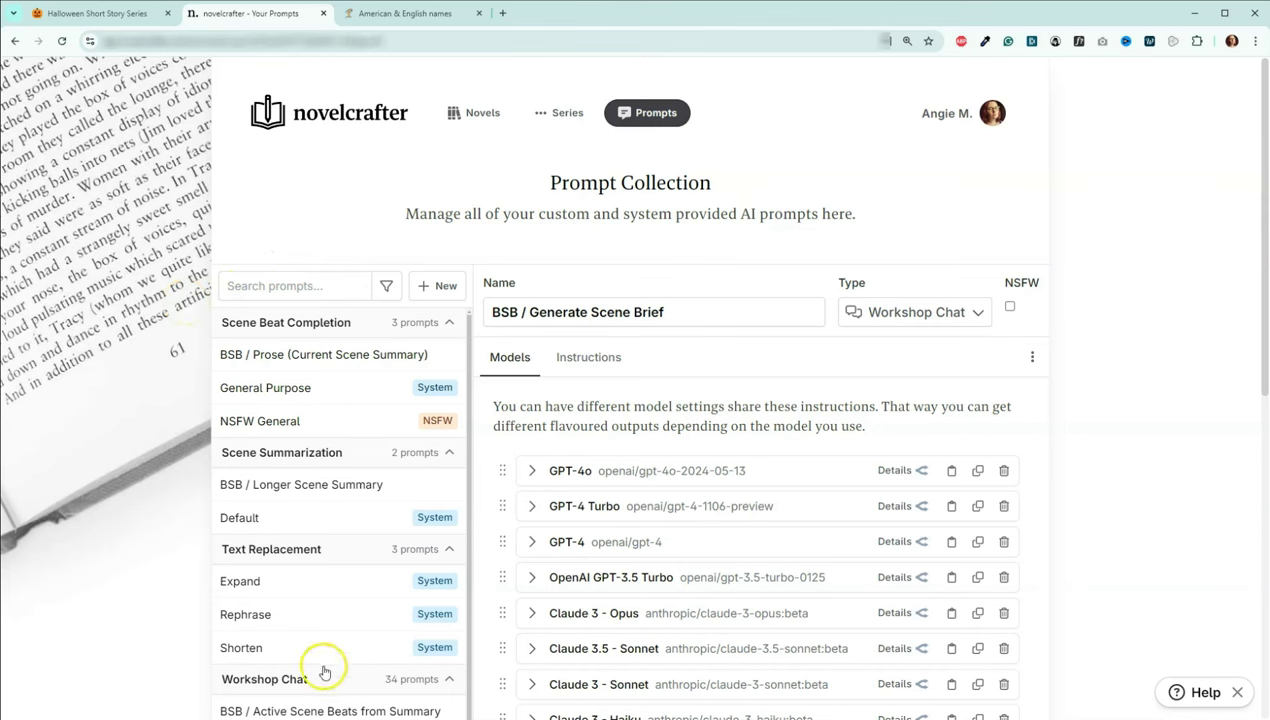
- Filter the prompt collection to archived prompts and look through them
click(388, 289)
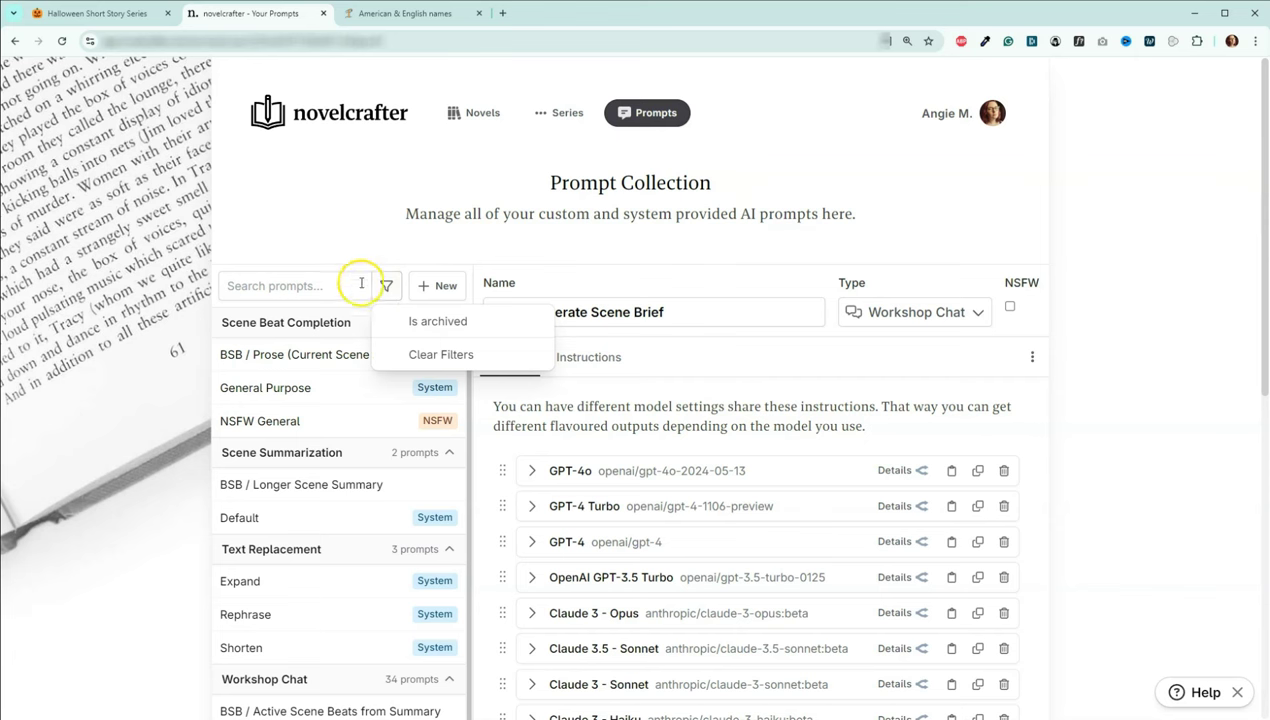
click(420, 324)
click(166, 322)
scroll(254, 391, down, 10)
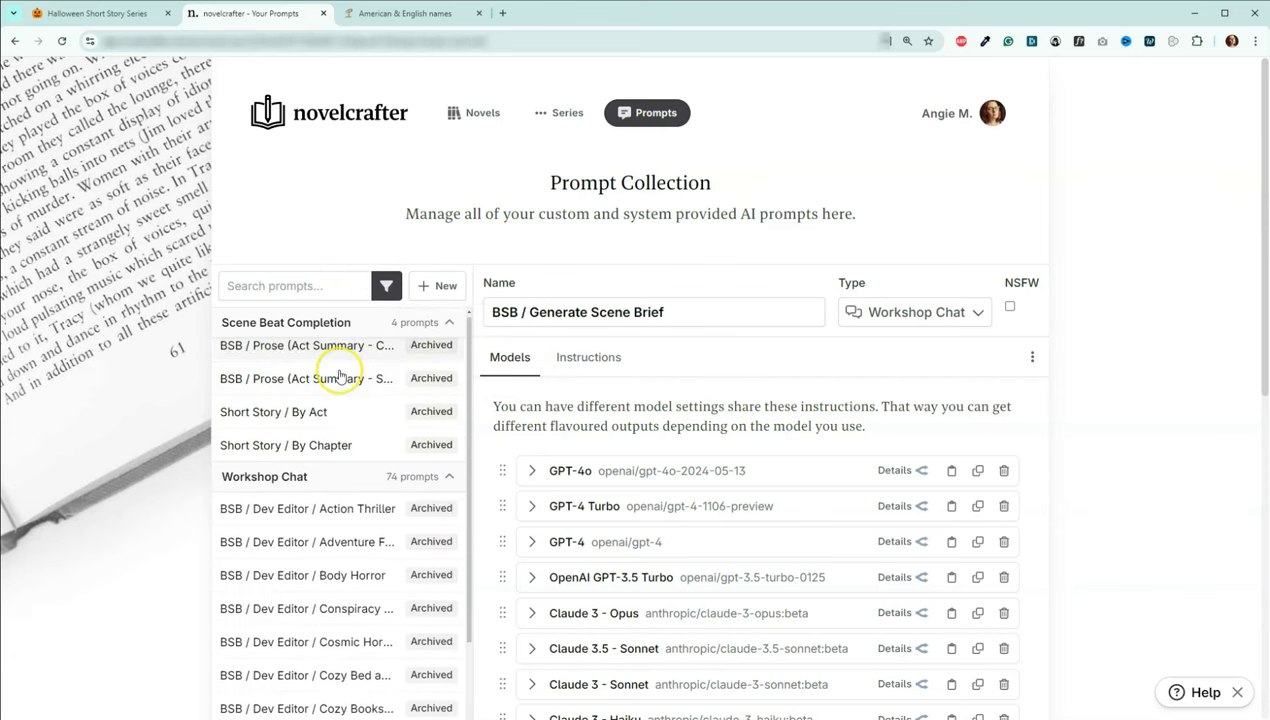
scroll(283, 405, up, 10)
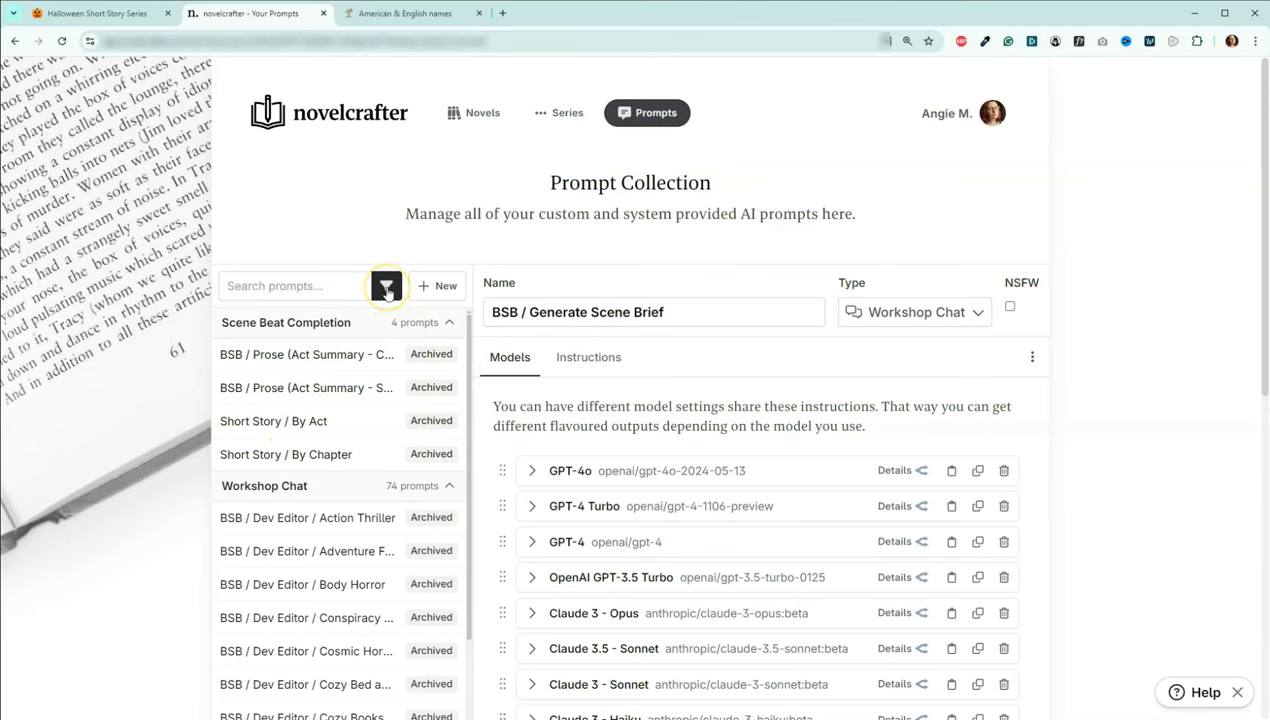
- Clear the archived filter from the prompt collection
click(386, 291)
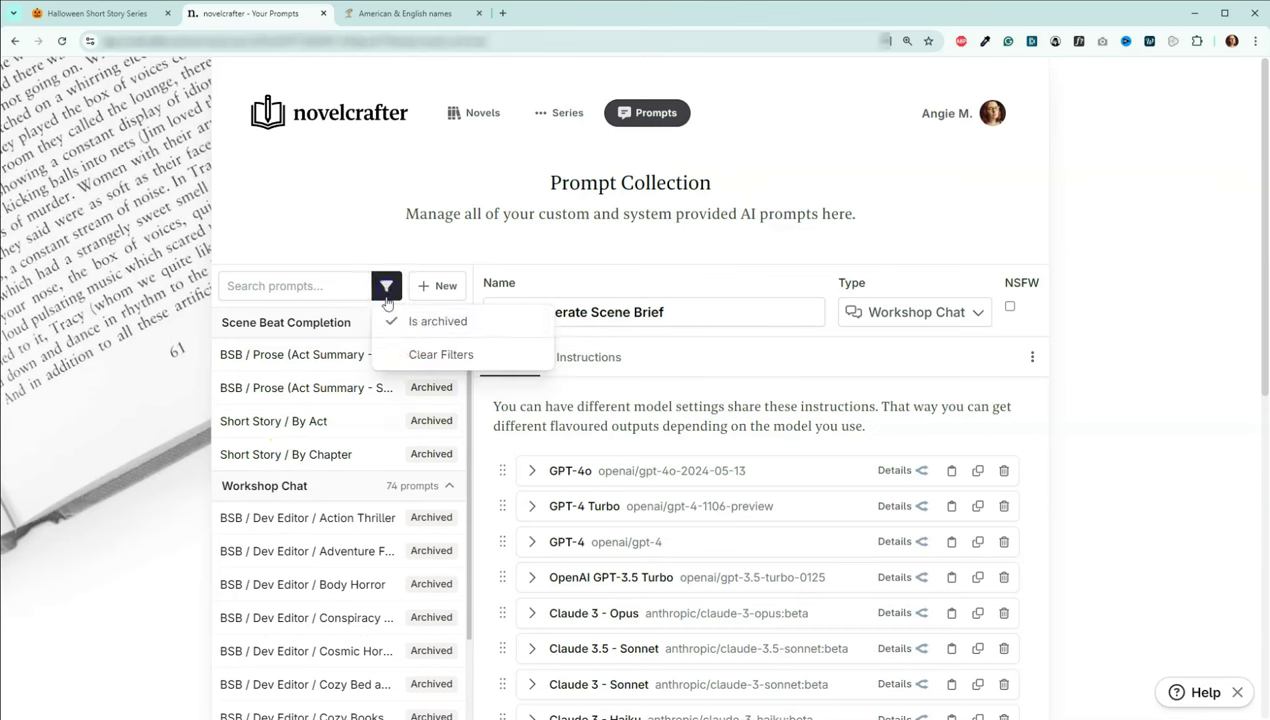
click(427, 331)
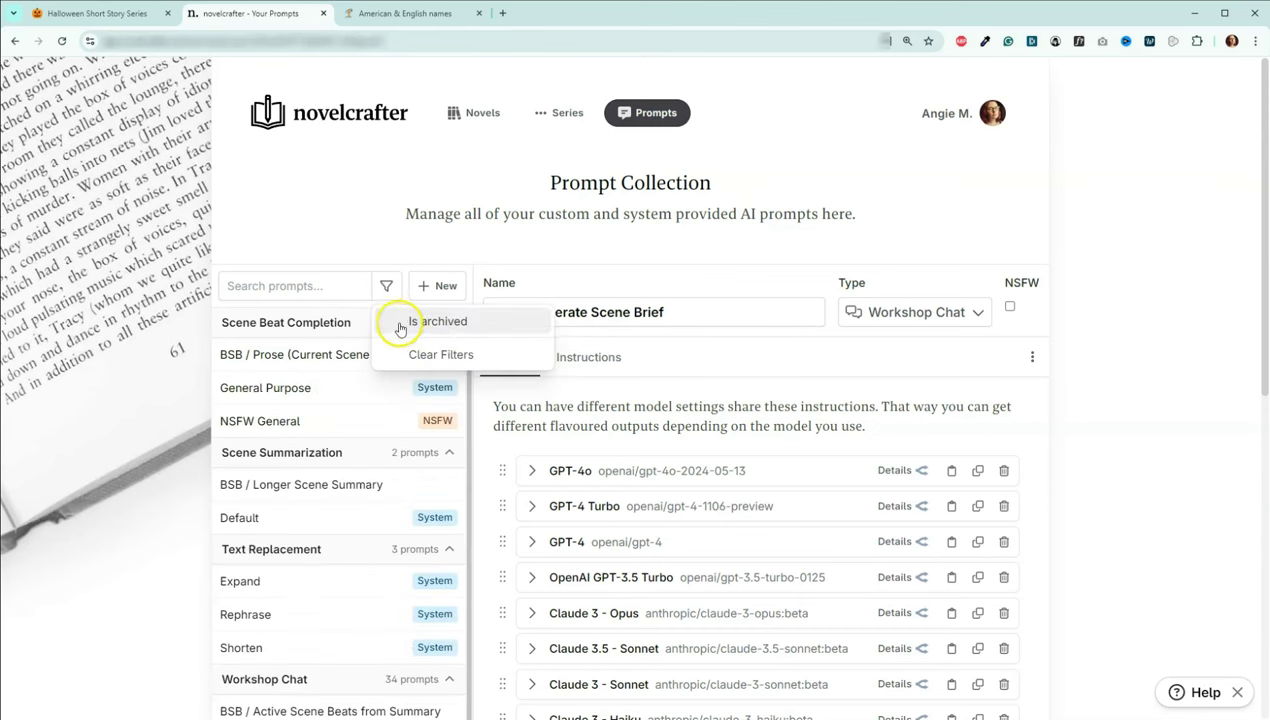
click(410, 360)
click(314, 231)
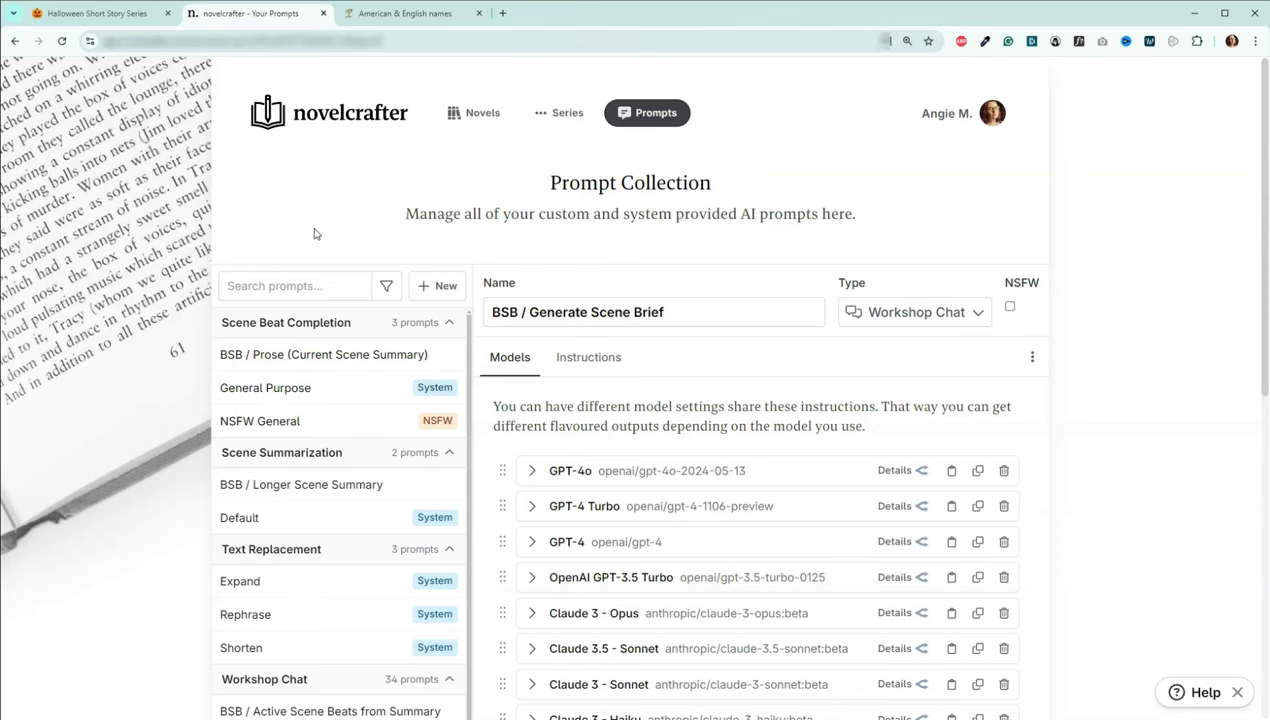
click(1025, 365)
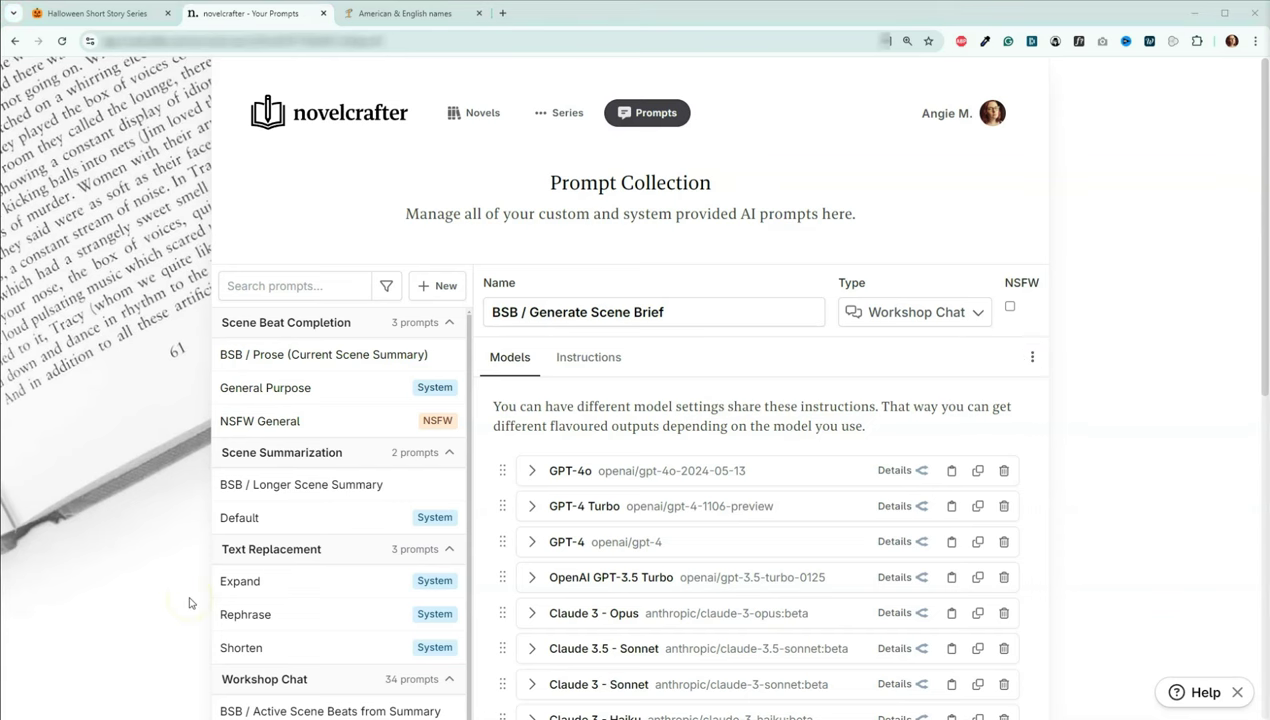
- Return to the Notion series page, collapse the chat prompt code, and open the YA Dark Paranormal Horror Short Story Template
click(128, 18)
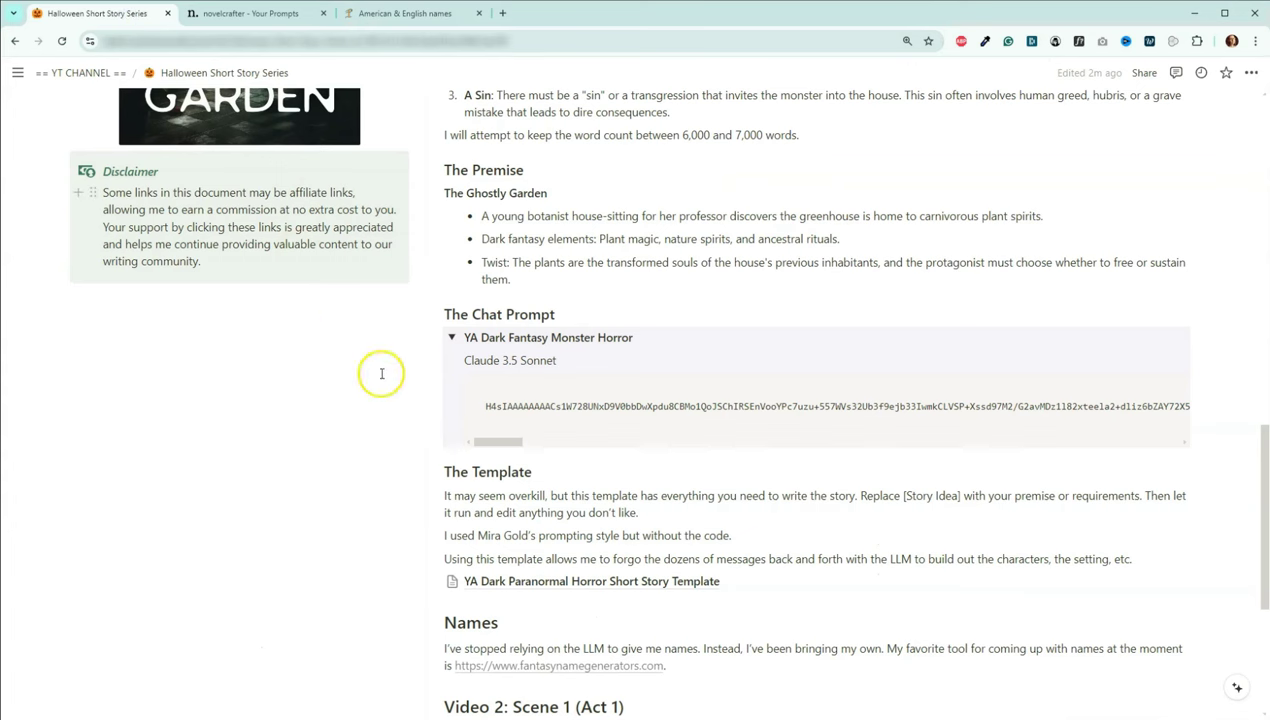
click(453, 338)
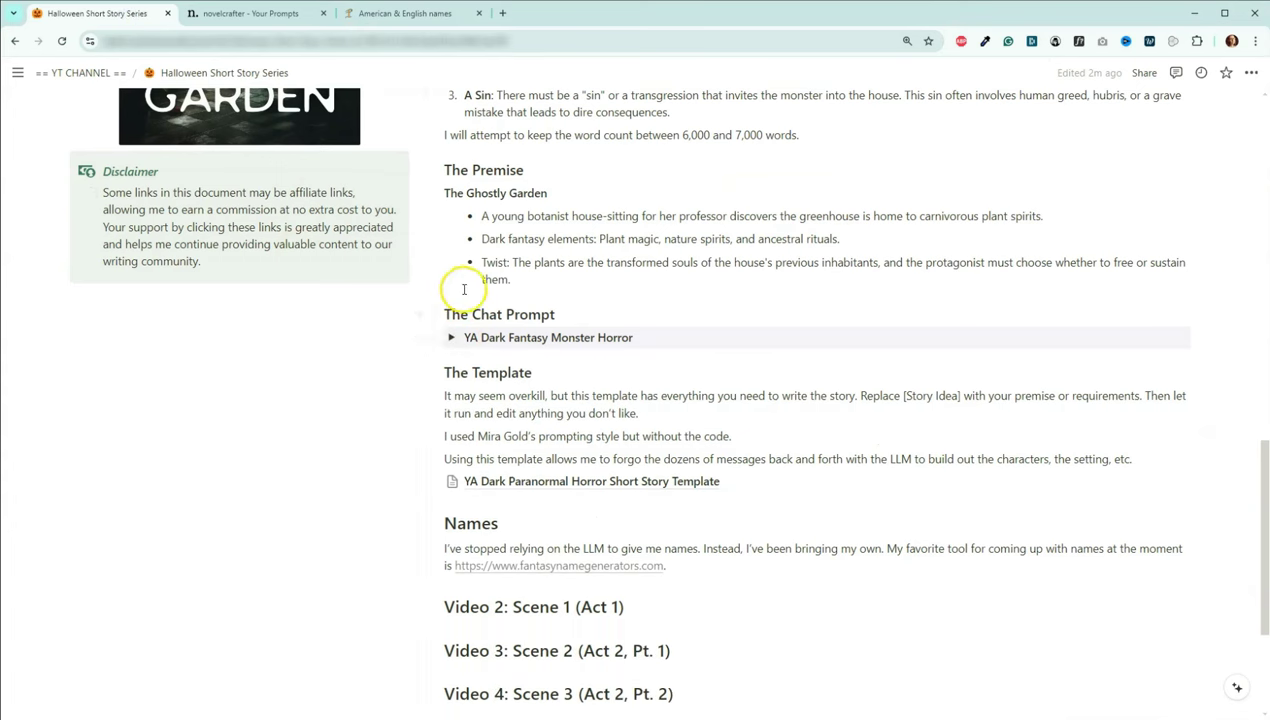
scroll(485, 300, down, 1)
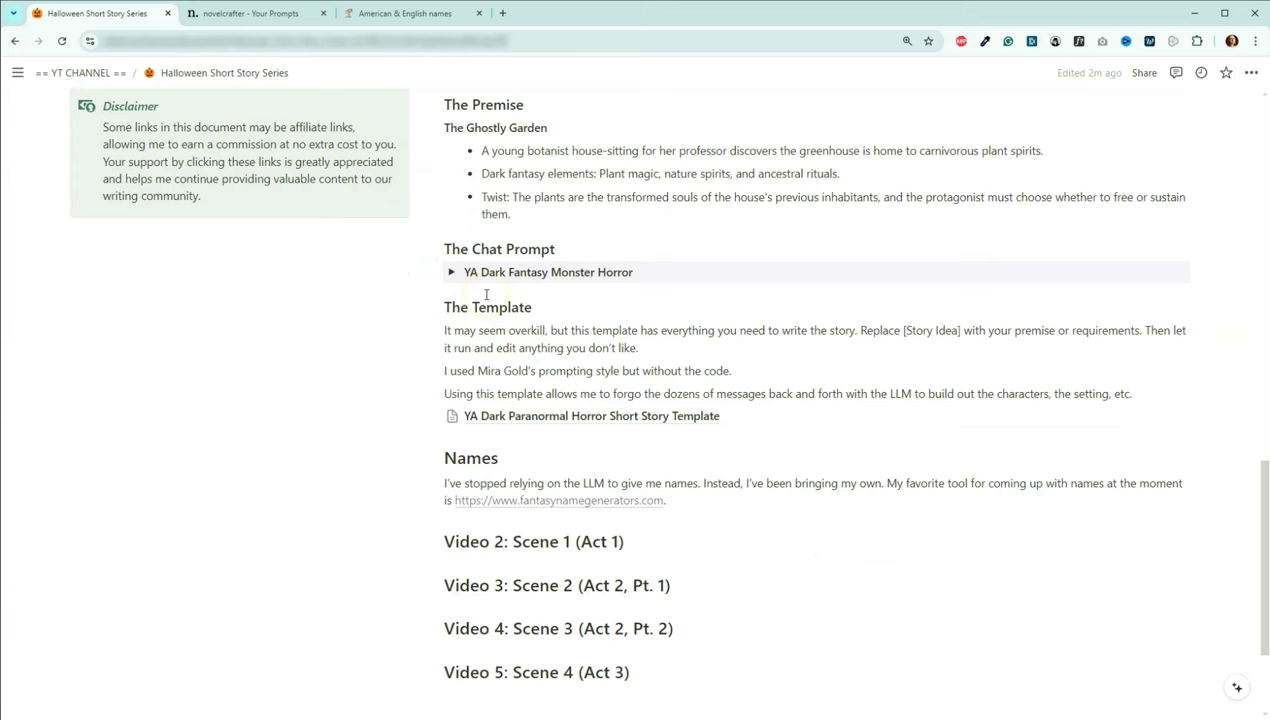
scroll(486, 295, down, 1)
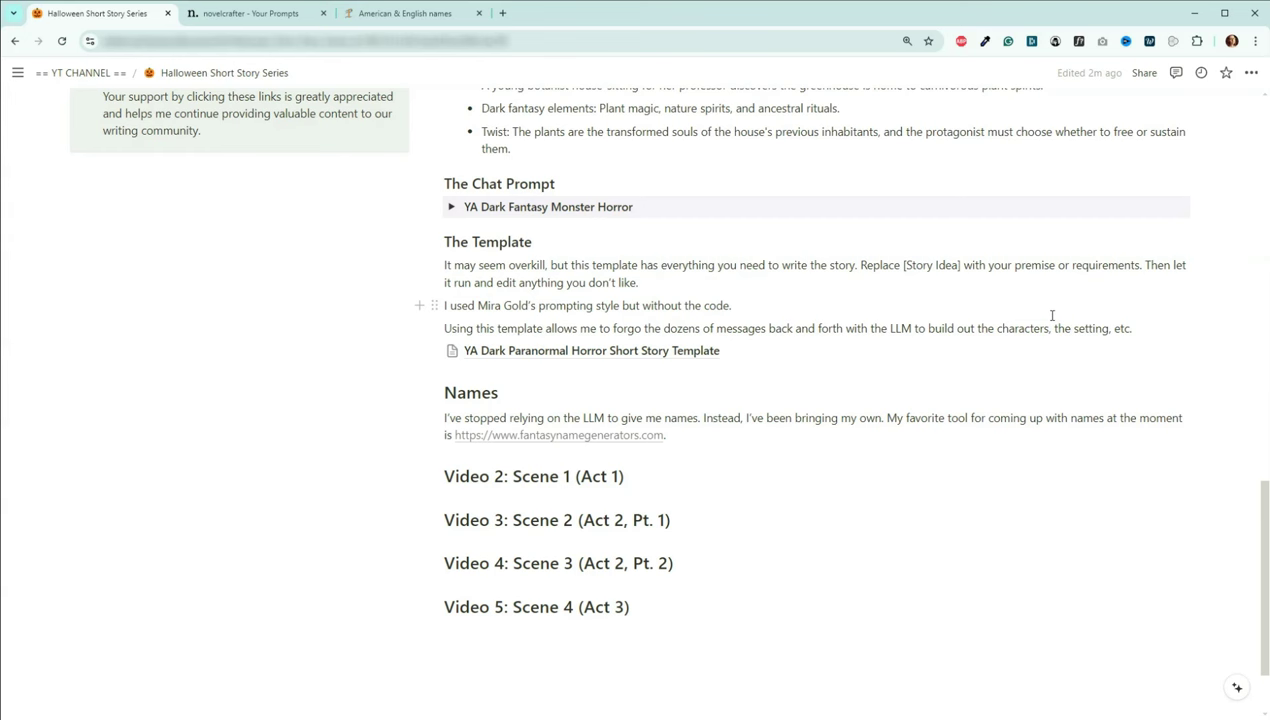
click(629, 351)
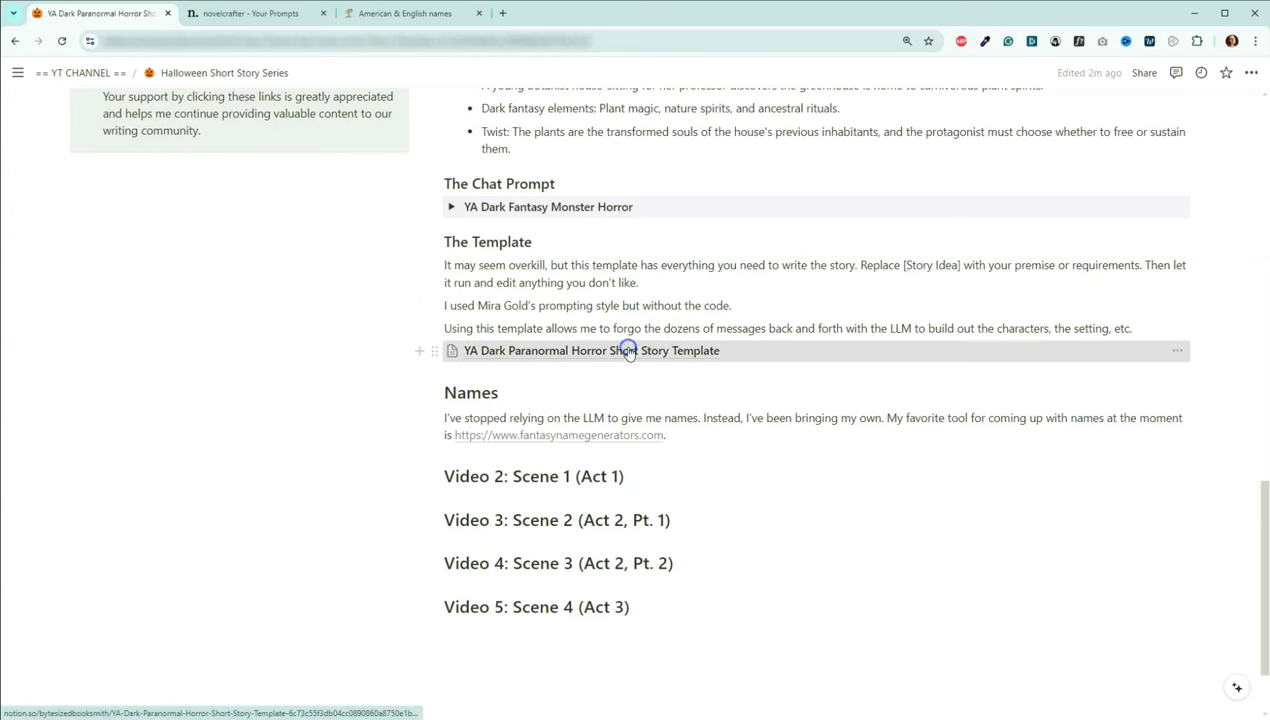
- Locate the formatted copy of the template below the code block and examine its [Story Idea] placeholder
scroll(900, 300, up, 1)
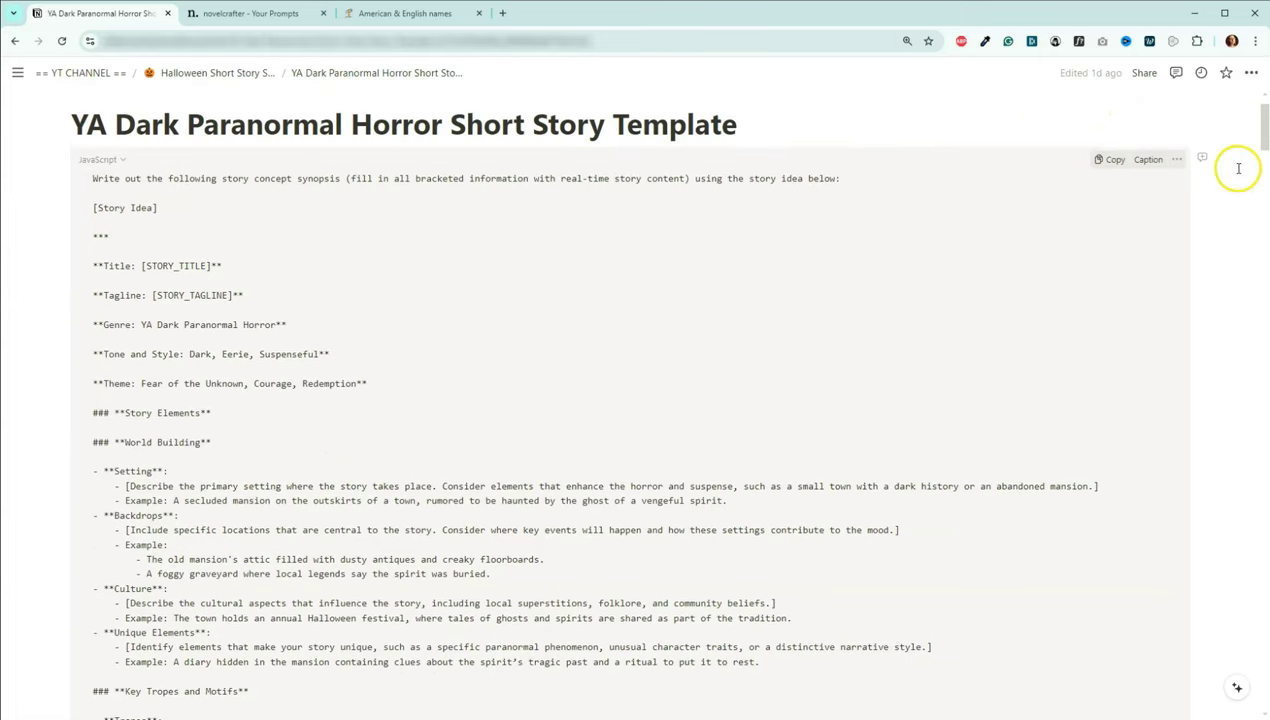
drag(1258, 128, 1252, 397)
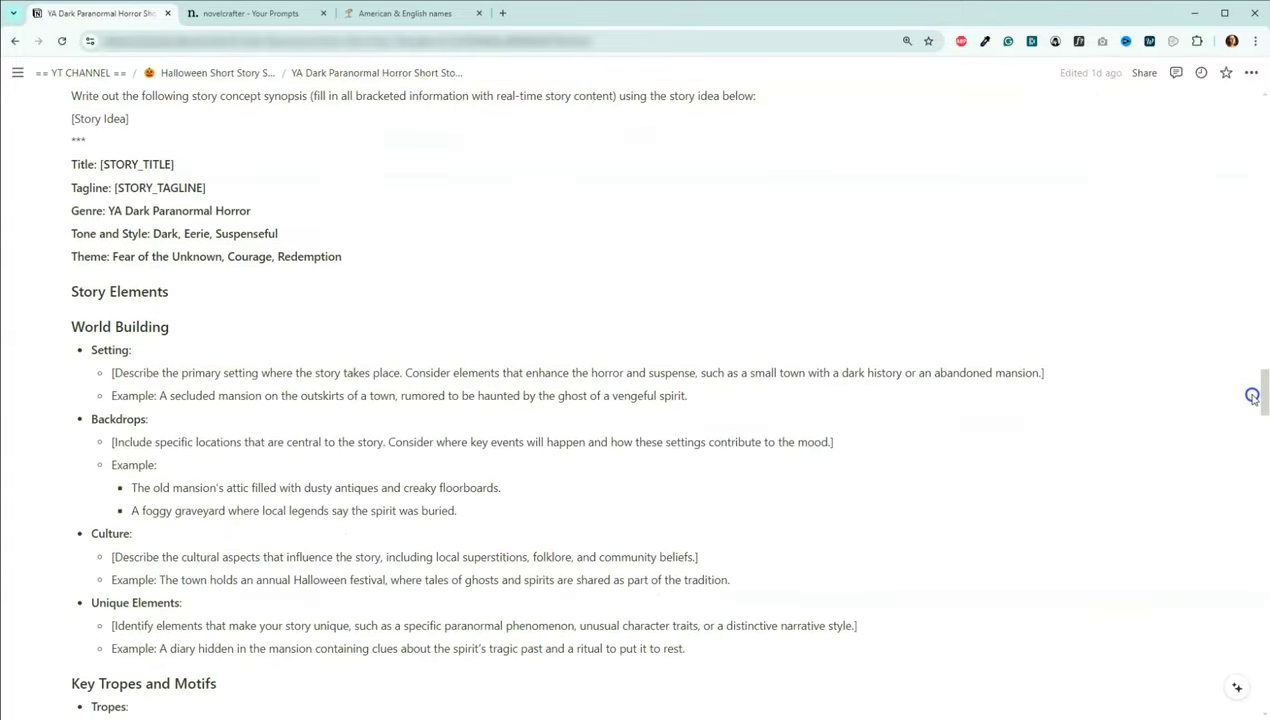
scroll(677, 306, up, 1)
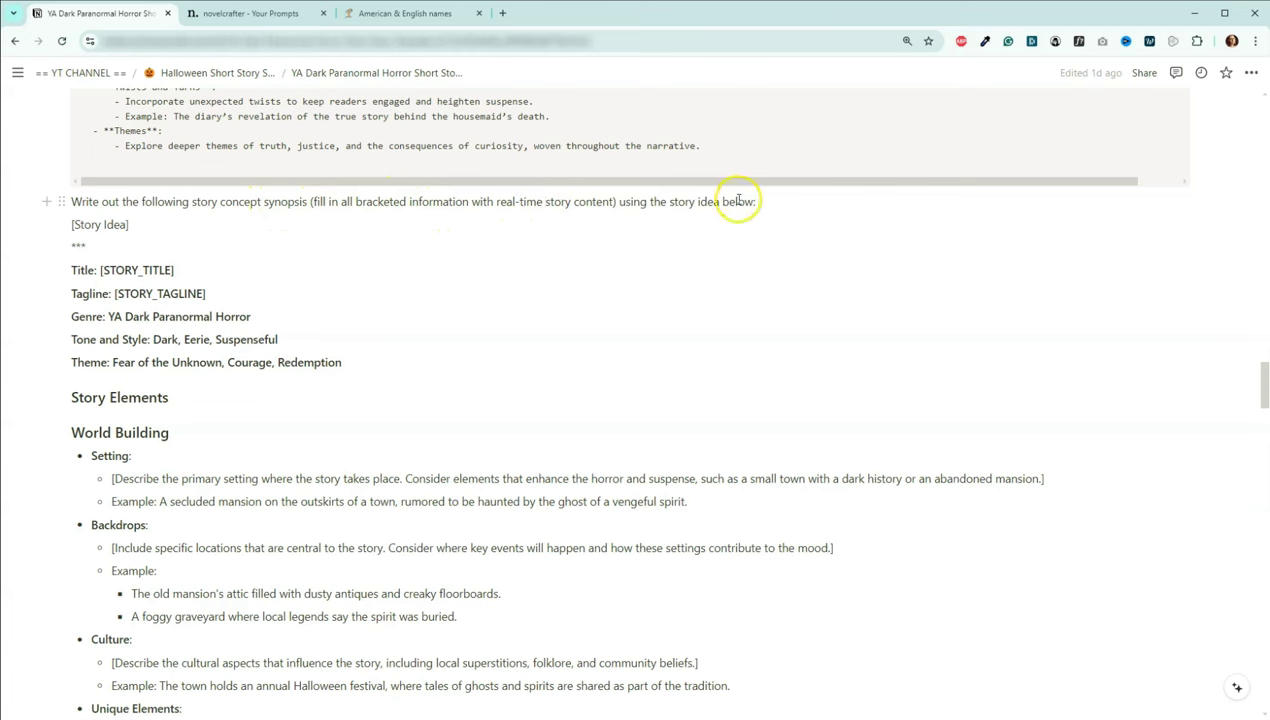
click(130, 224)
drag(130, 224, 54, 224)
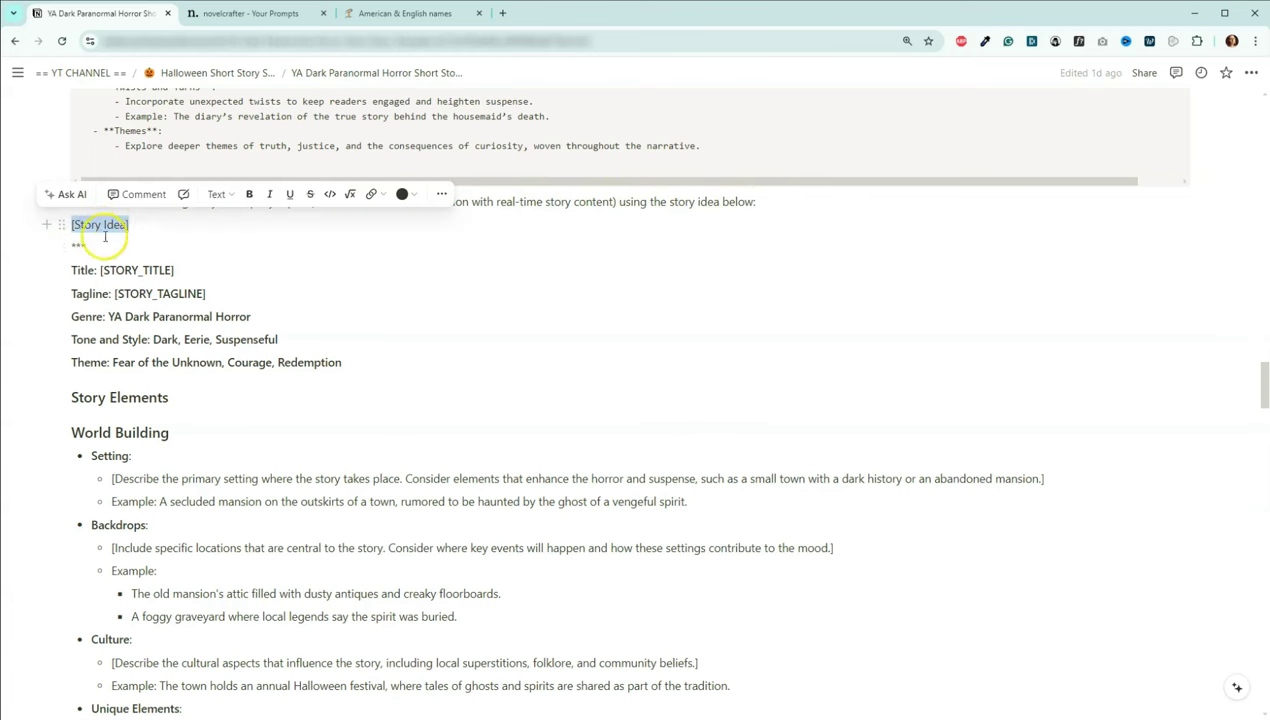
click(103, 228)
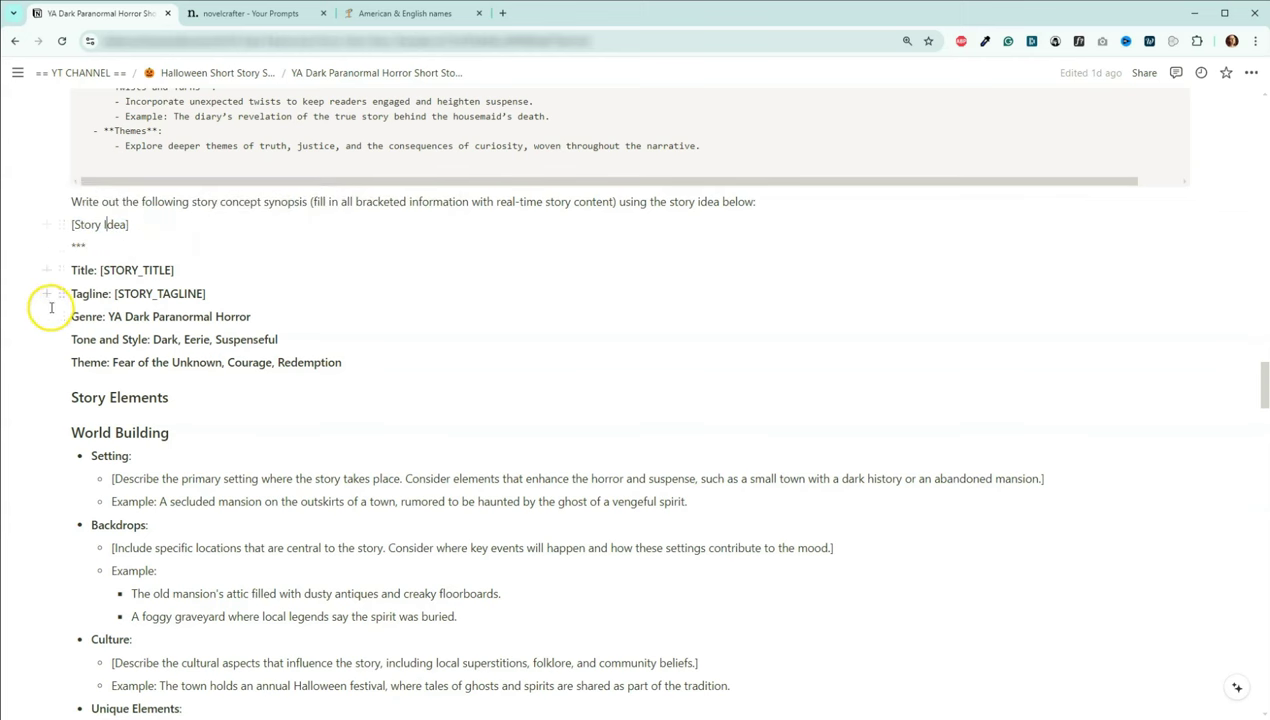
- Review the template's World Building and Key Tropes and Motifs sections, including settings, backdrops, culture, motifs and symbolism
scroll(45, 266, down, 1)
scroll(45, 266, down, 1)
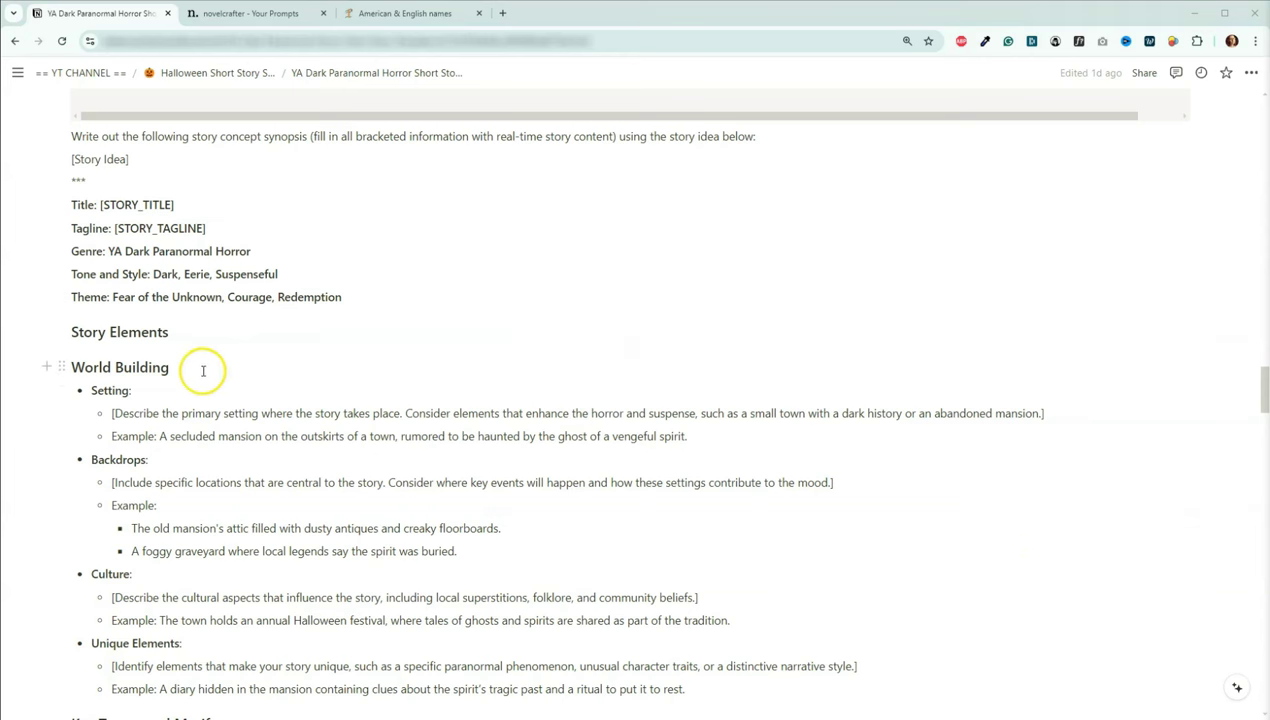
scroll(210, 385, down, 3)
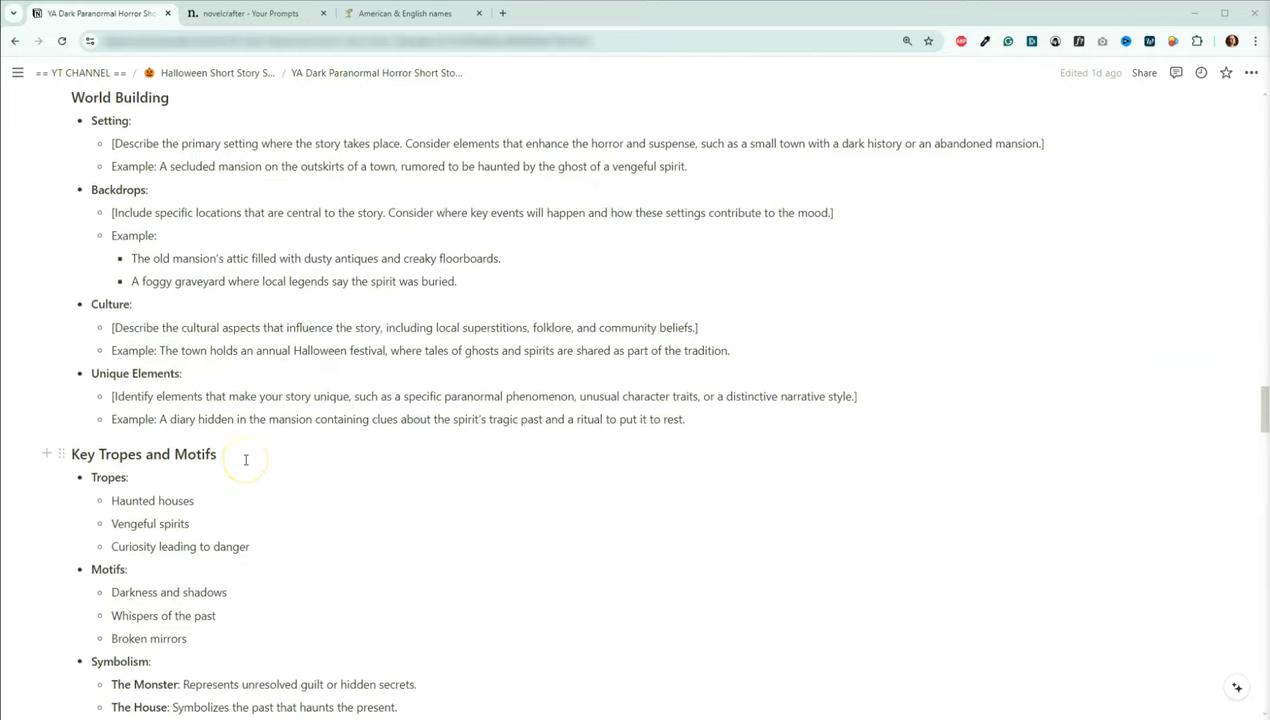
scroll(246, 466, down, 1)
scroll(308, 437, down, 1)
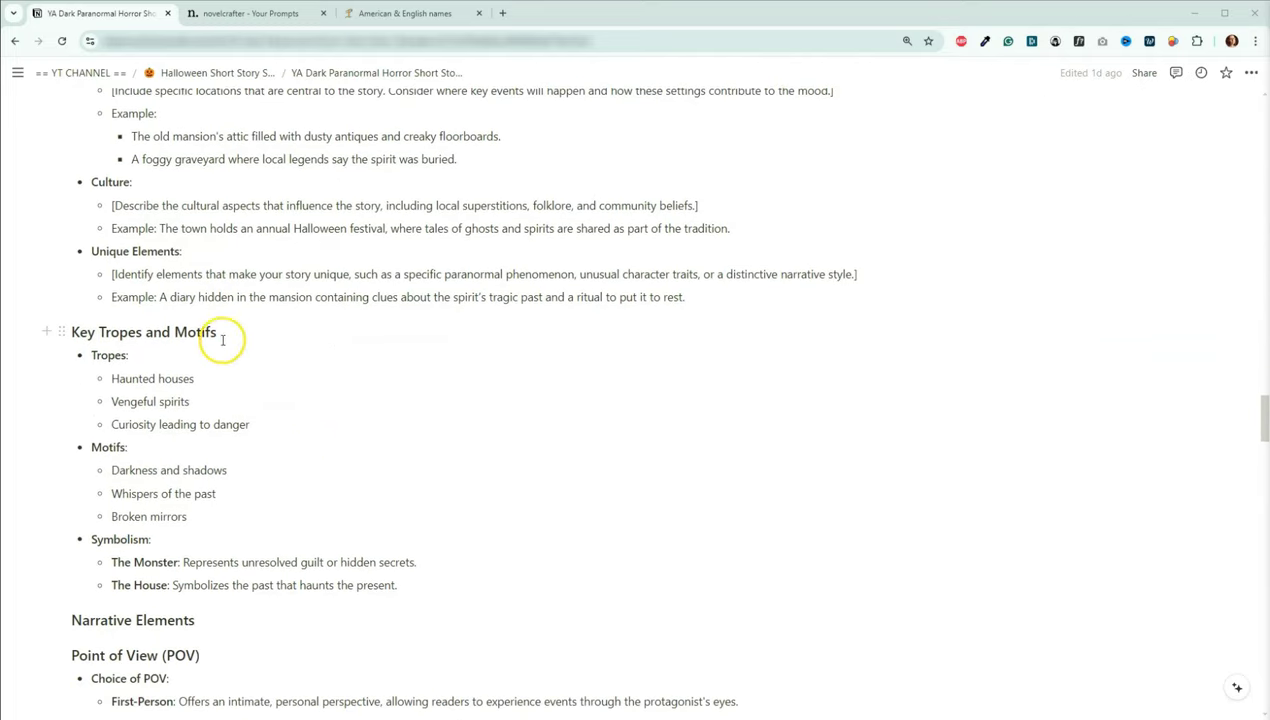
scroll(252, 507, down, 1)
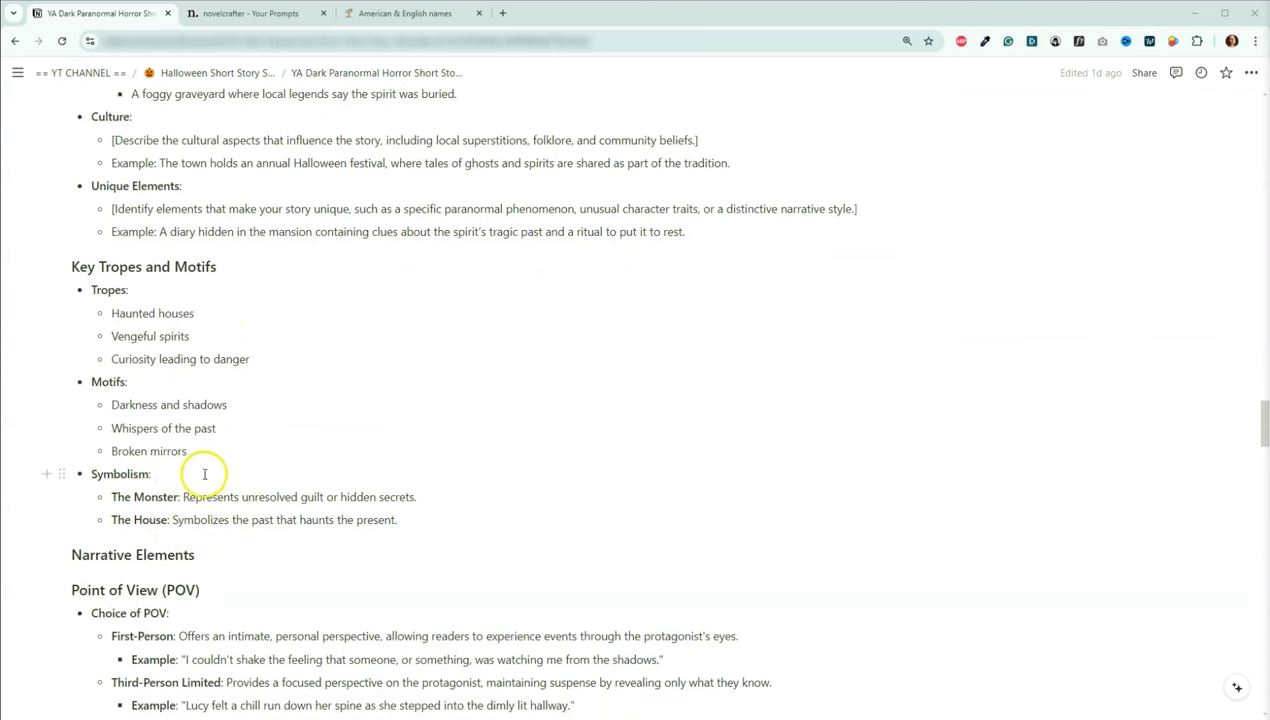
- Examine the template's Narrative Elements, including the third-person limited and omniscient options, the narrative tense choices, and Voice and Style
scroll(240, 410, down, 3)
scroll(248, 361, down, 1)
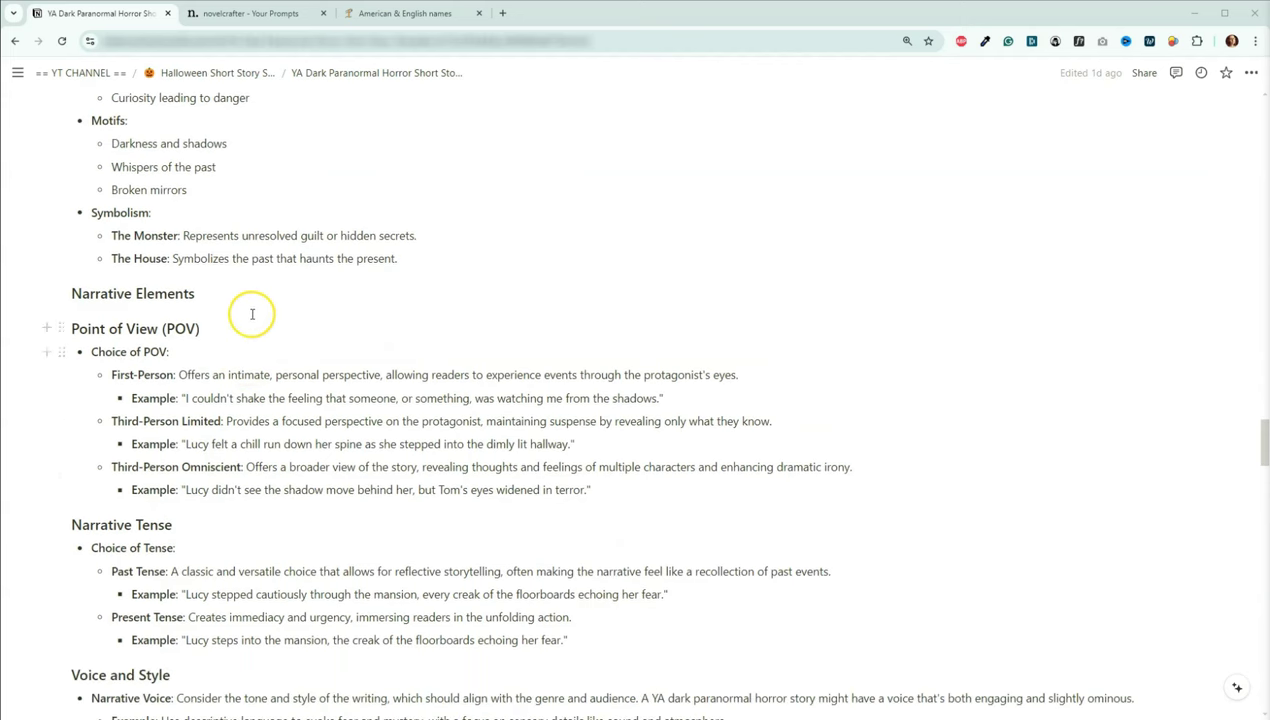
scroll(252, 300, down, 1)
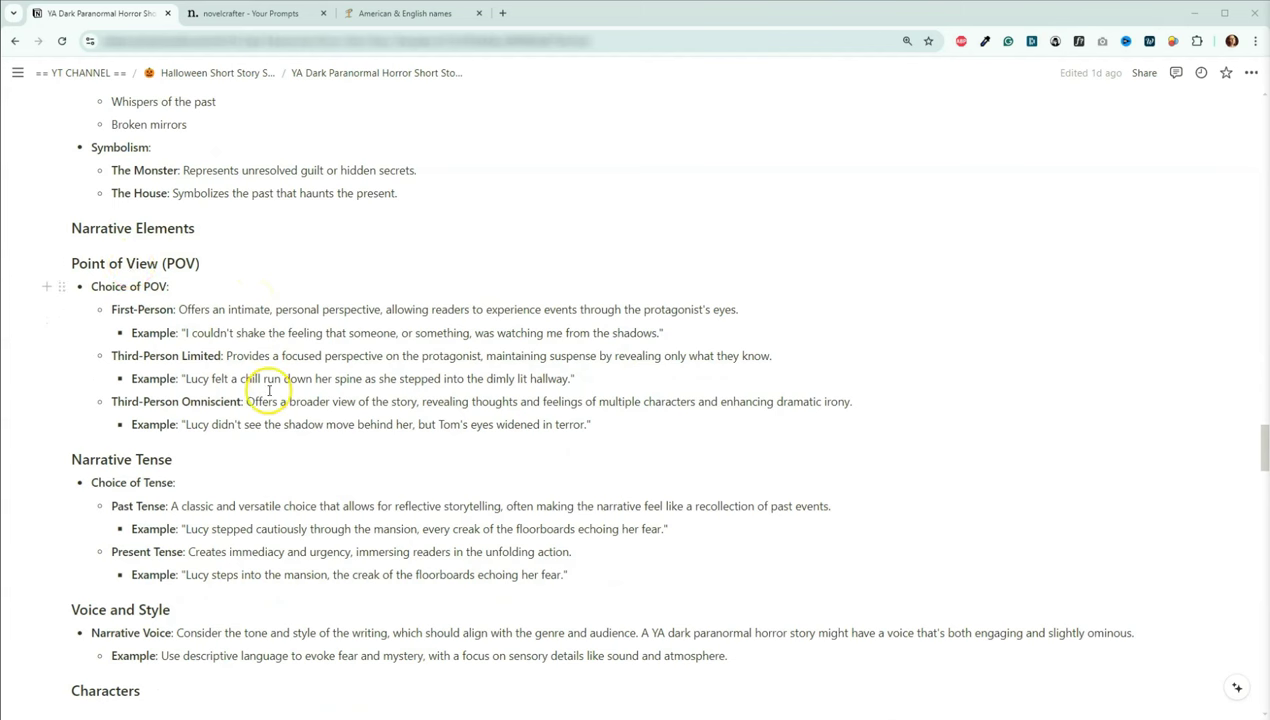
click(100, 351)
click(595, 424)
drag(595, 424, 101, 355)
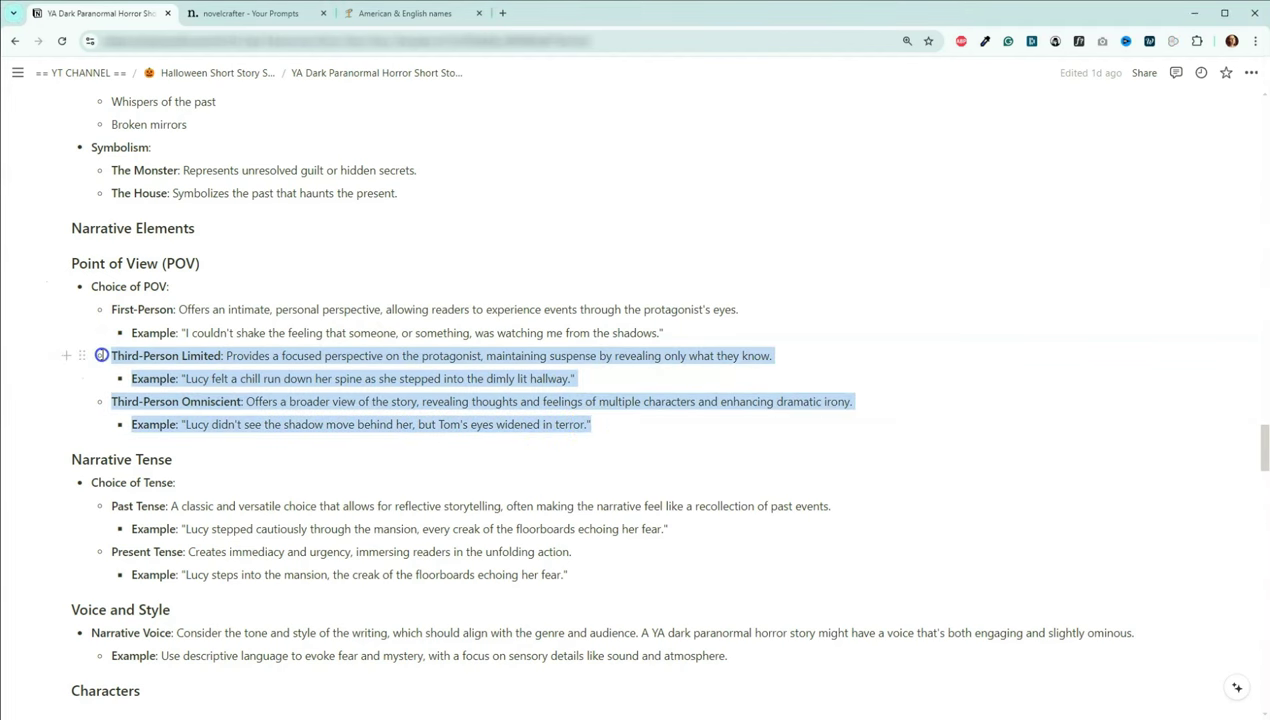
click(486, 406)
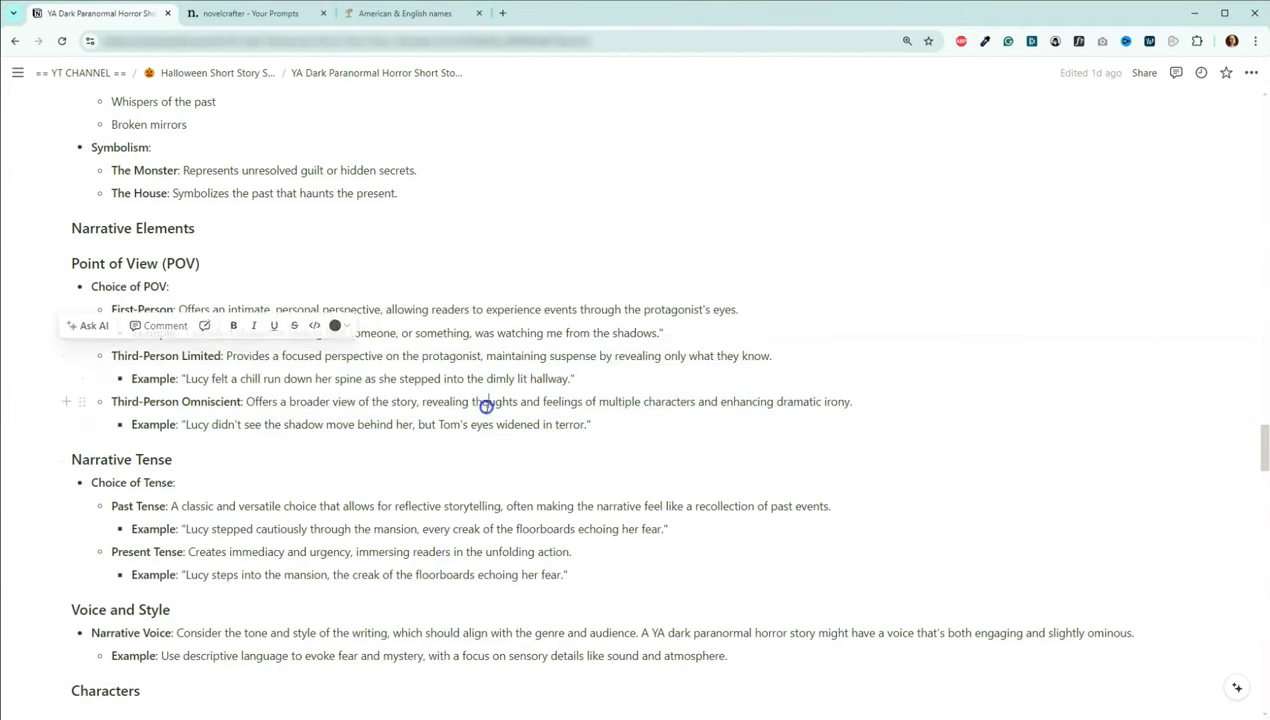
scroll(533, 425, down, 2)
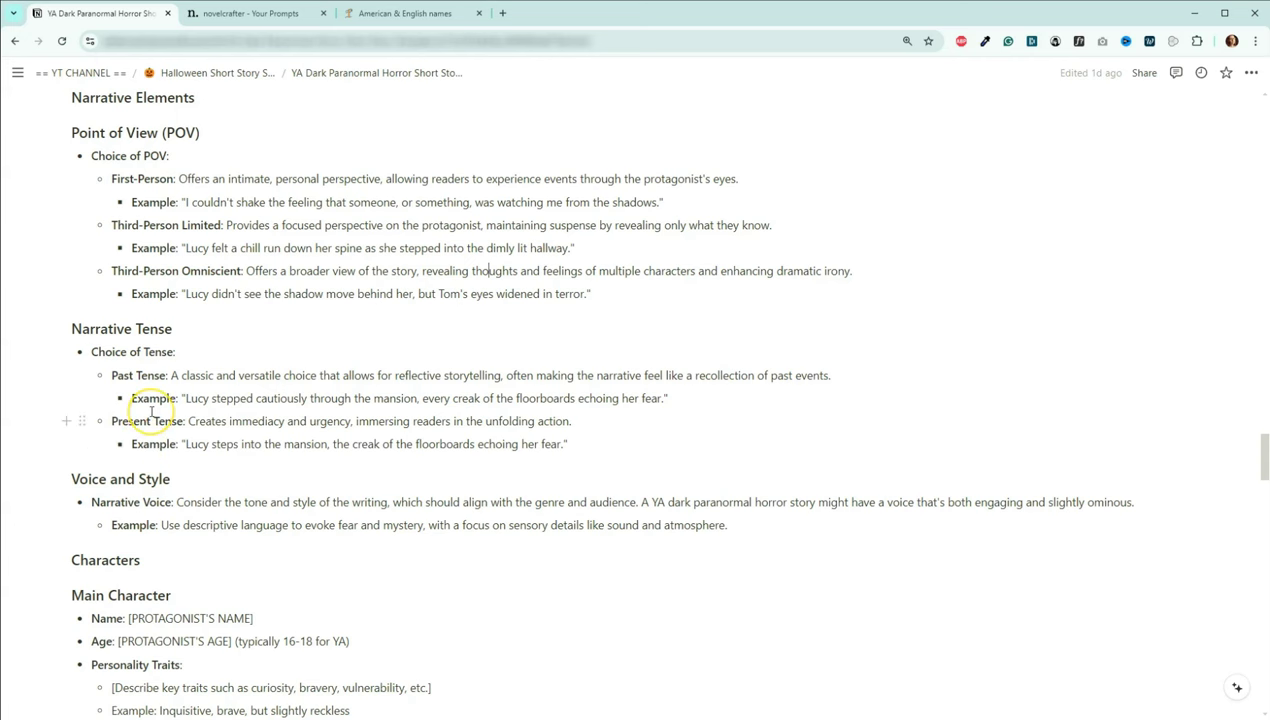
scroll(152, 412, down, 2)
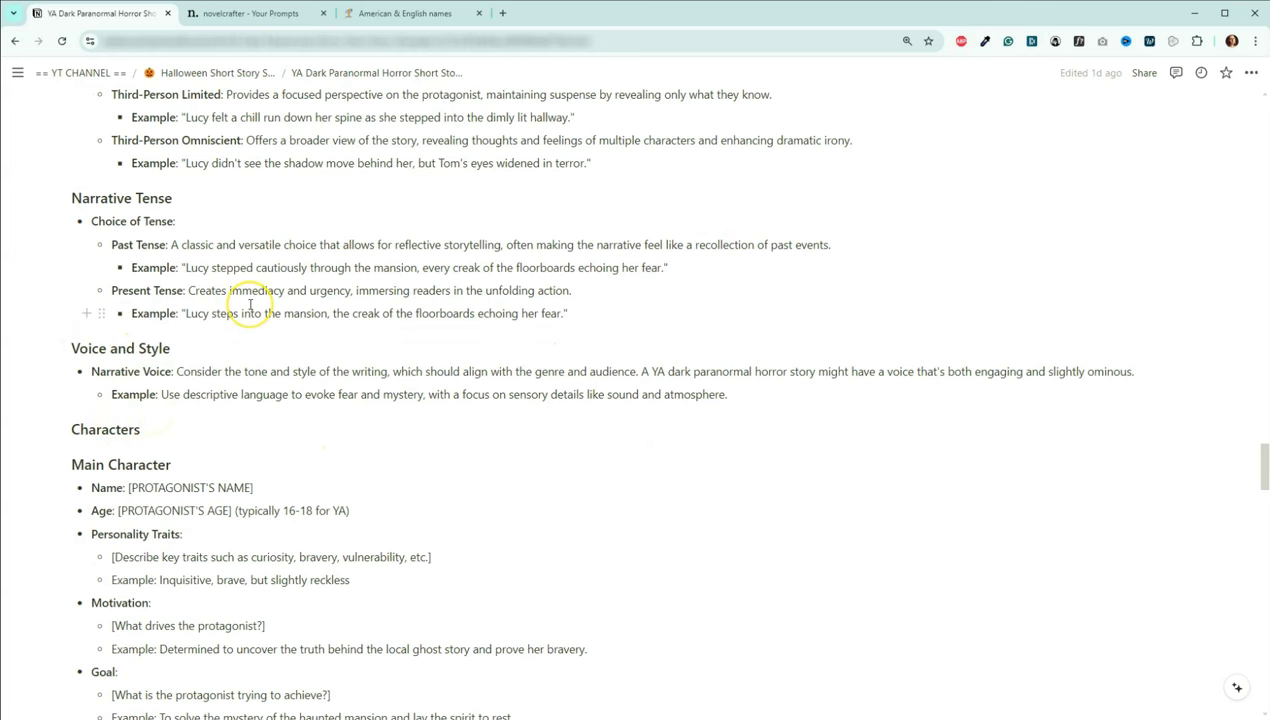
- Read through the template's Main Character, Supporting Characters, The Monster and The House sections
scroll(250, 305, down, 4)
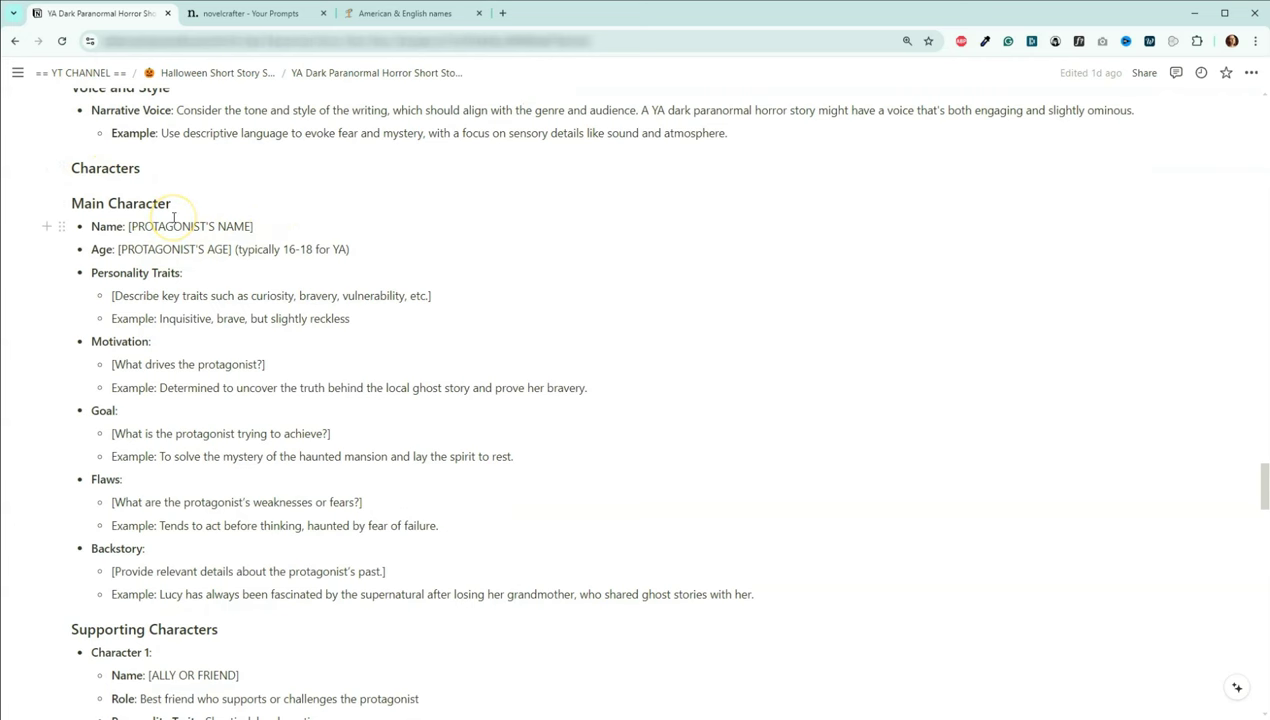
scroll(173, 218, down, 1)
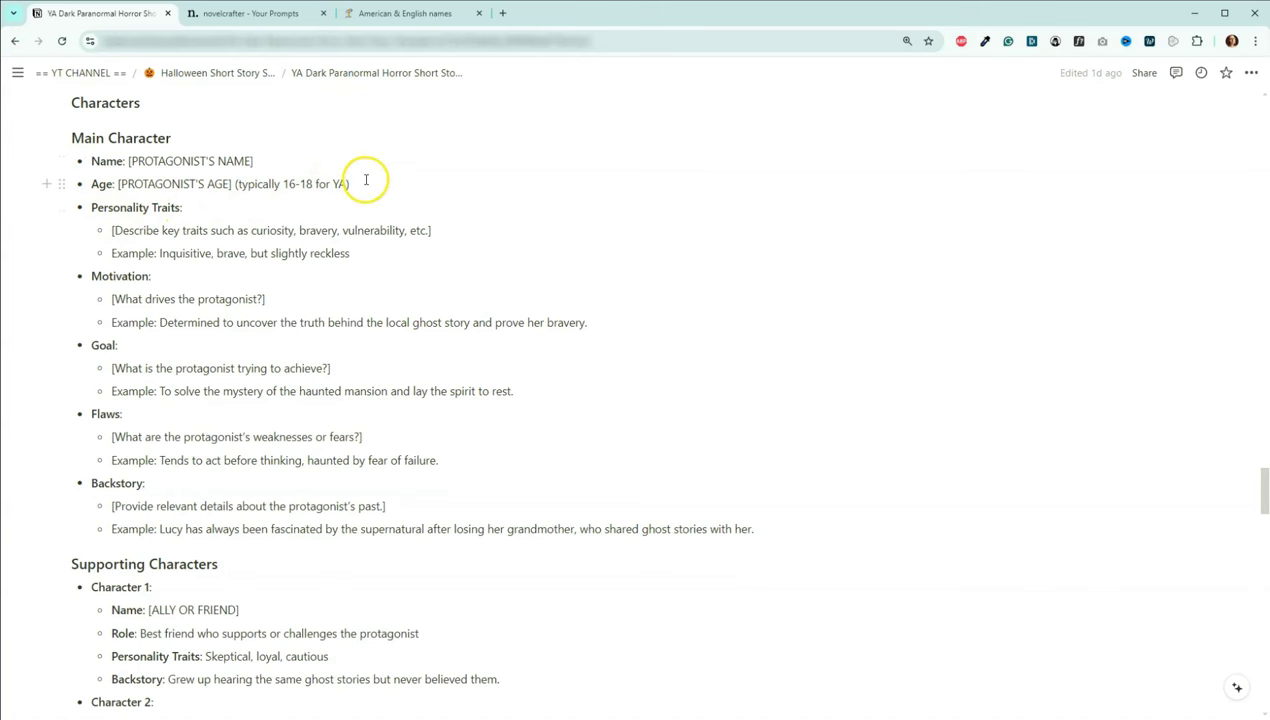
scroll(410, 176, down, 1)
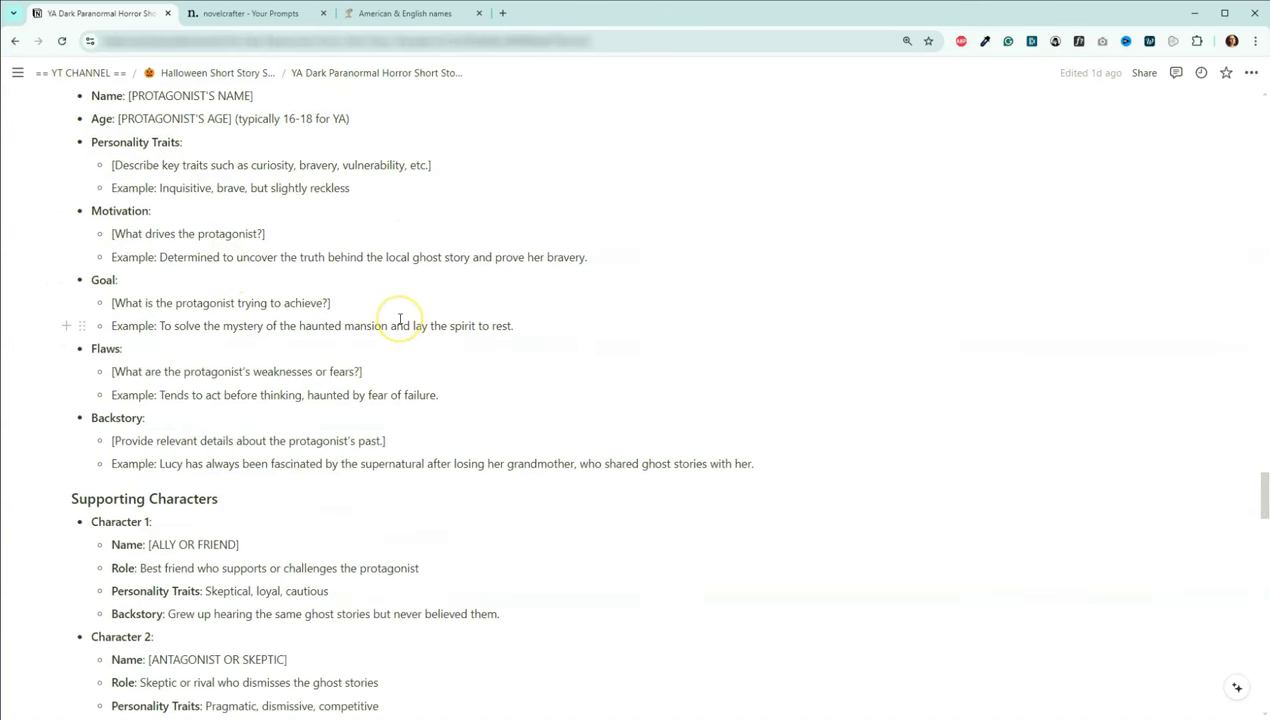
scroll(400, 320, down, 2)
scroll(300, 376, down, 1)
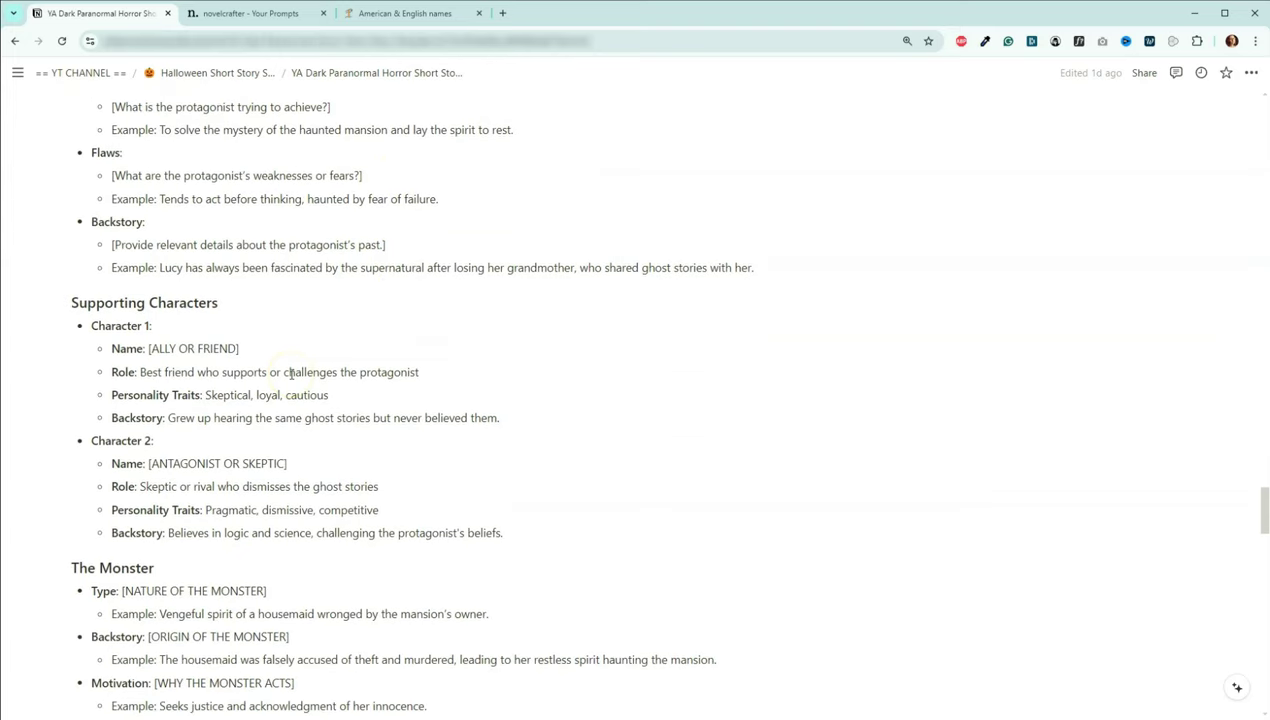
scroll(329, 354, down, 3)
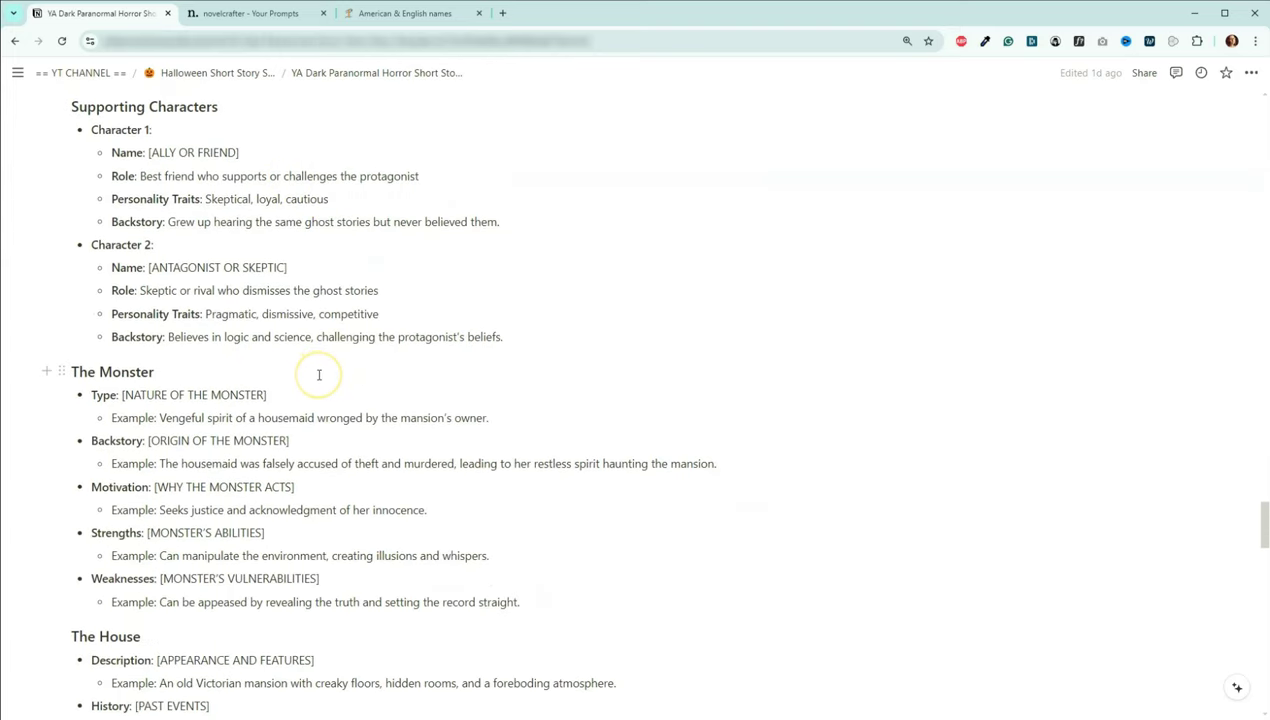
scroll(319, 375, down, 4)
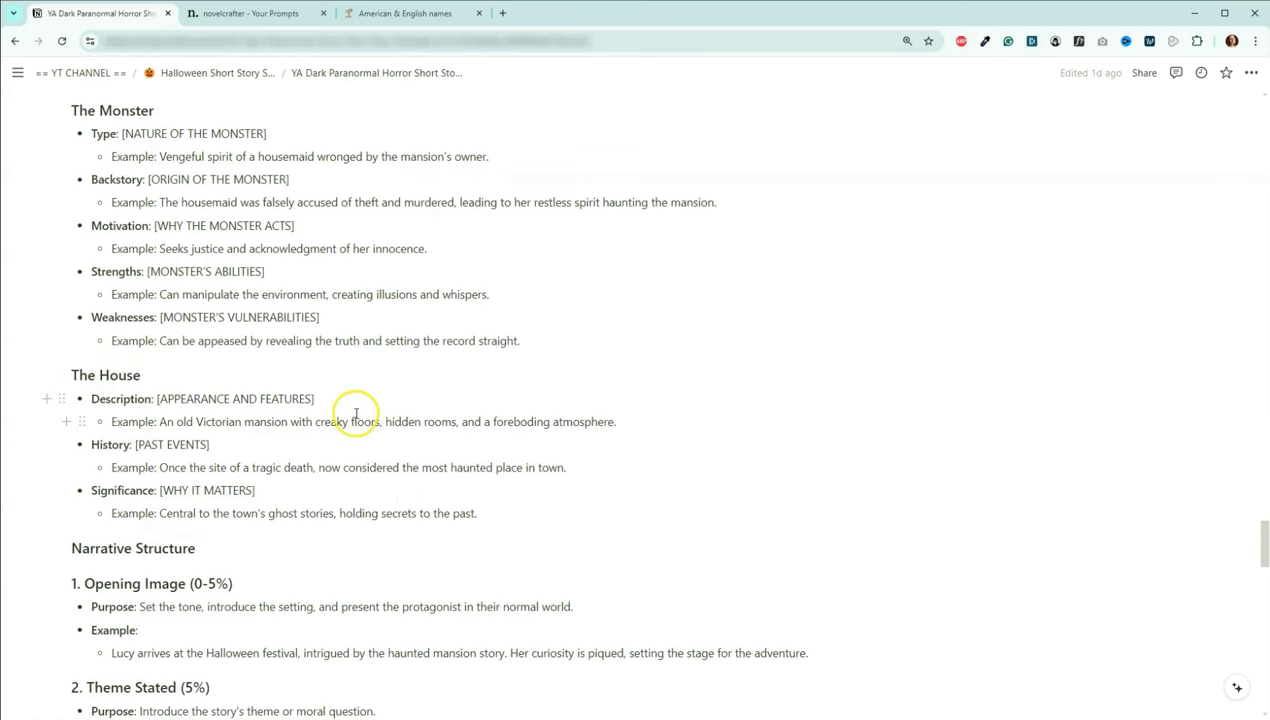
click(356, 415)
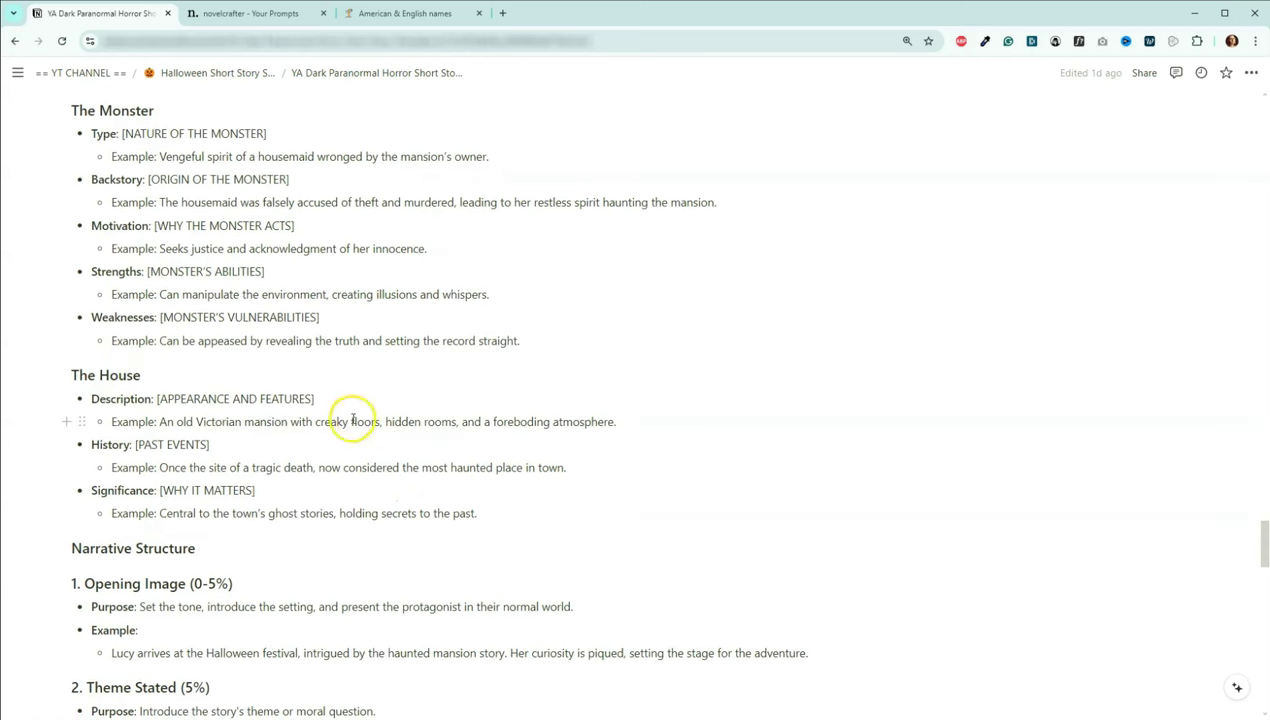
- Review the Narrative Structure beats in the template from Opening Image through Final Image
scroll(419, 390, down, 3)
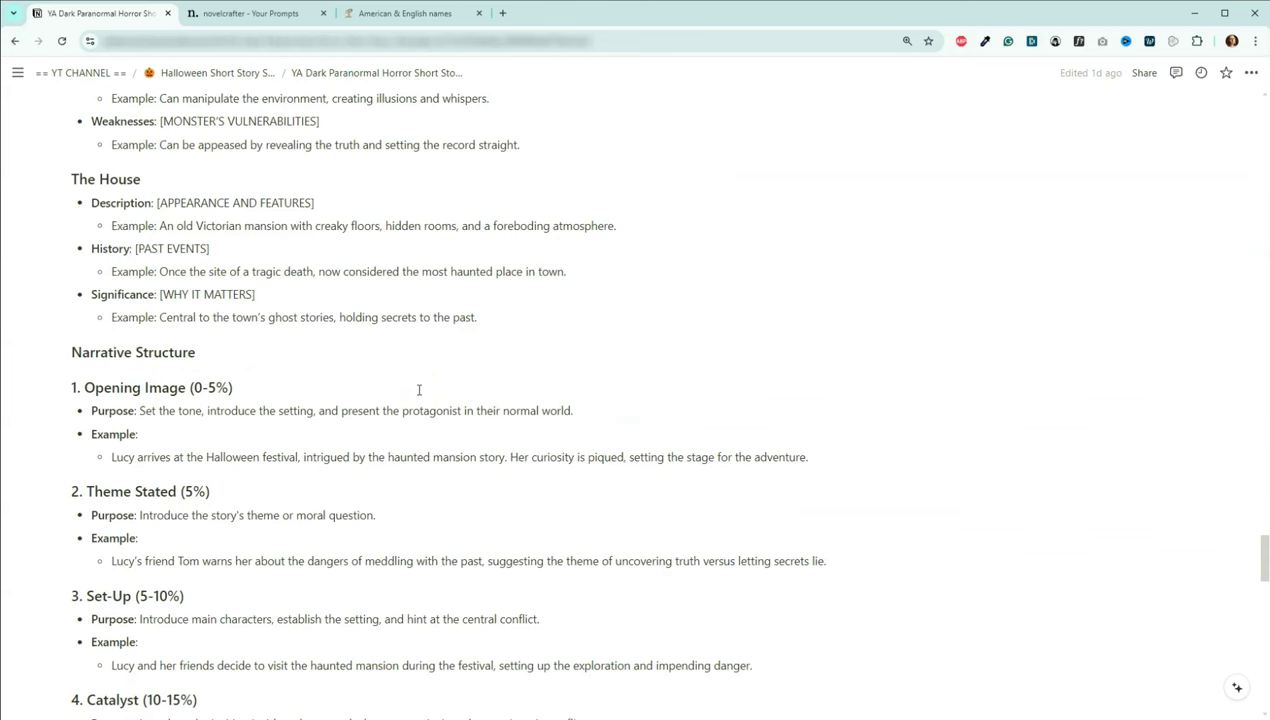
click(419, 390)
click(368, 418)
scroll(408, 359, down, 2)
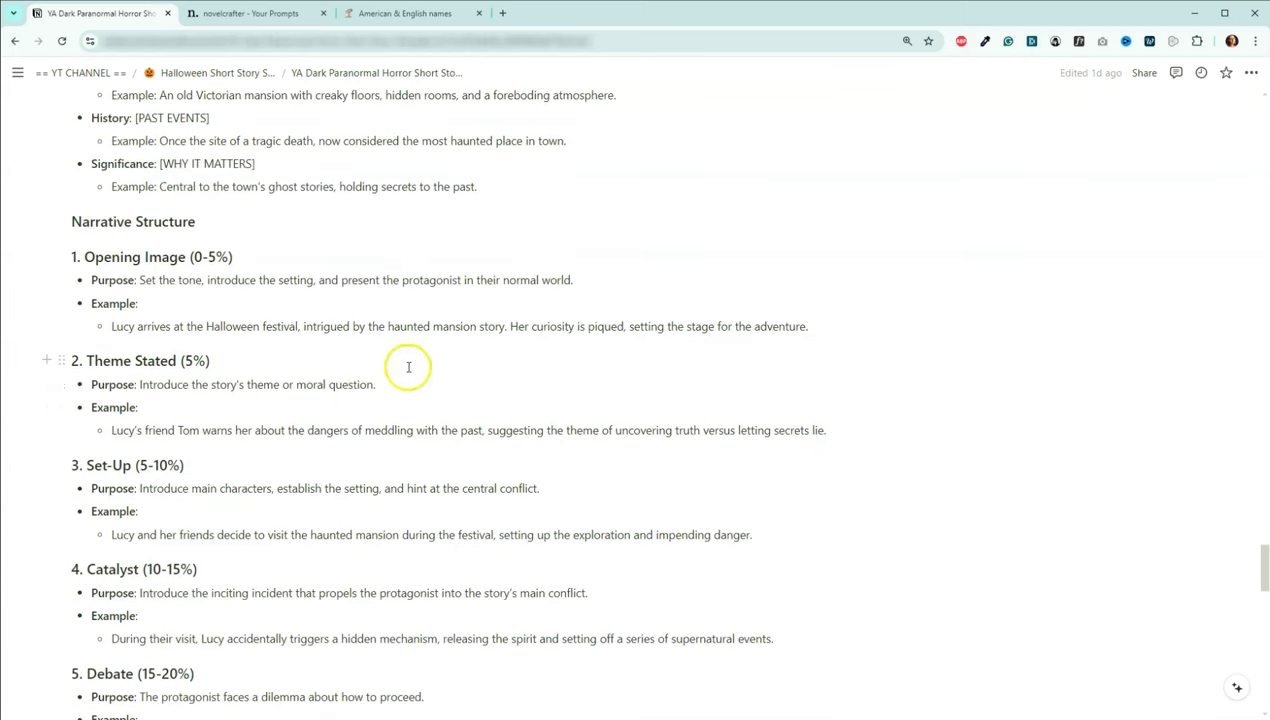
scroll(309, 361, down, 1)
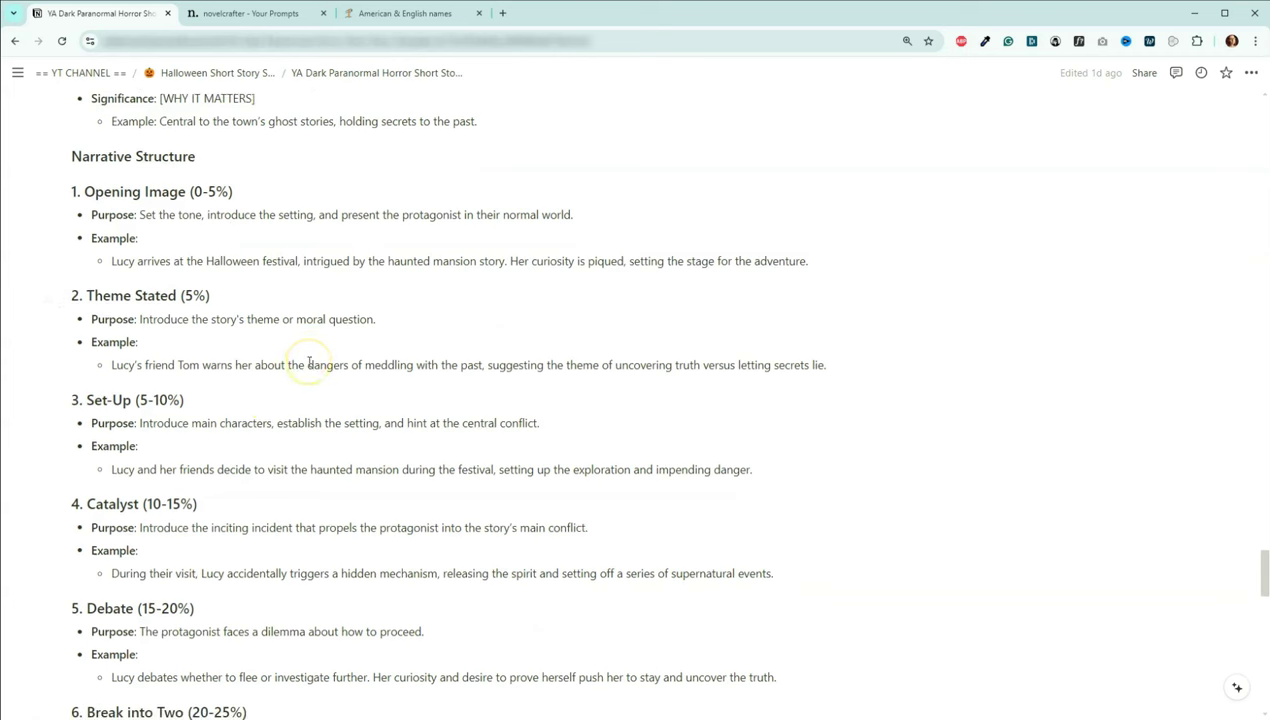
scroll(221, 411, down, 2)
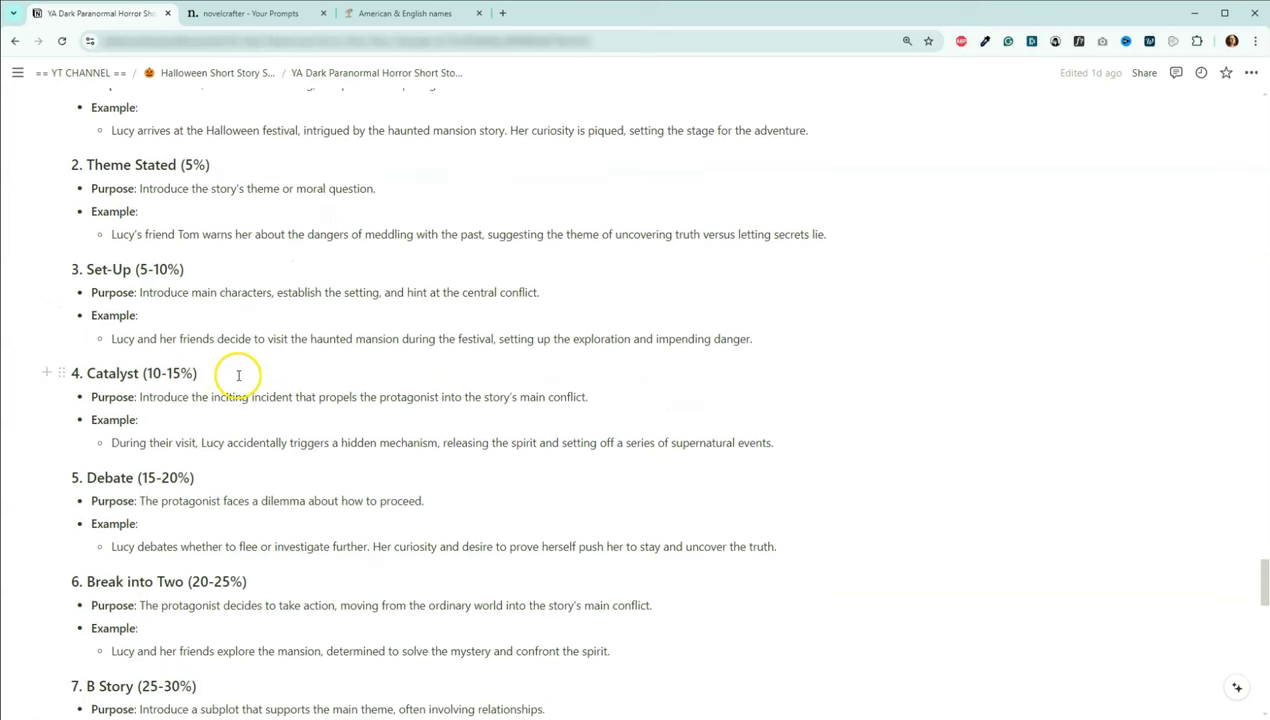
scroll(270, 514, down, 2)
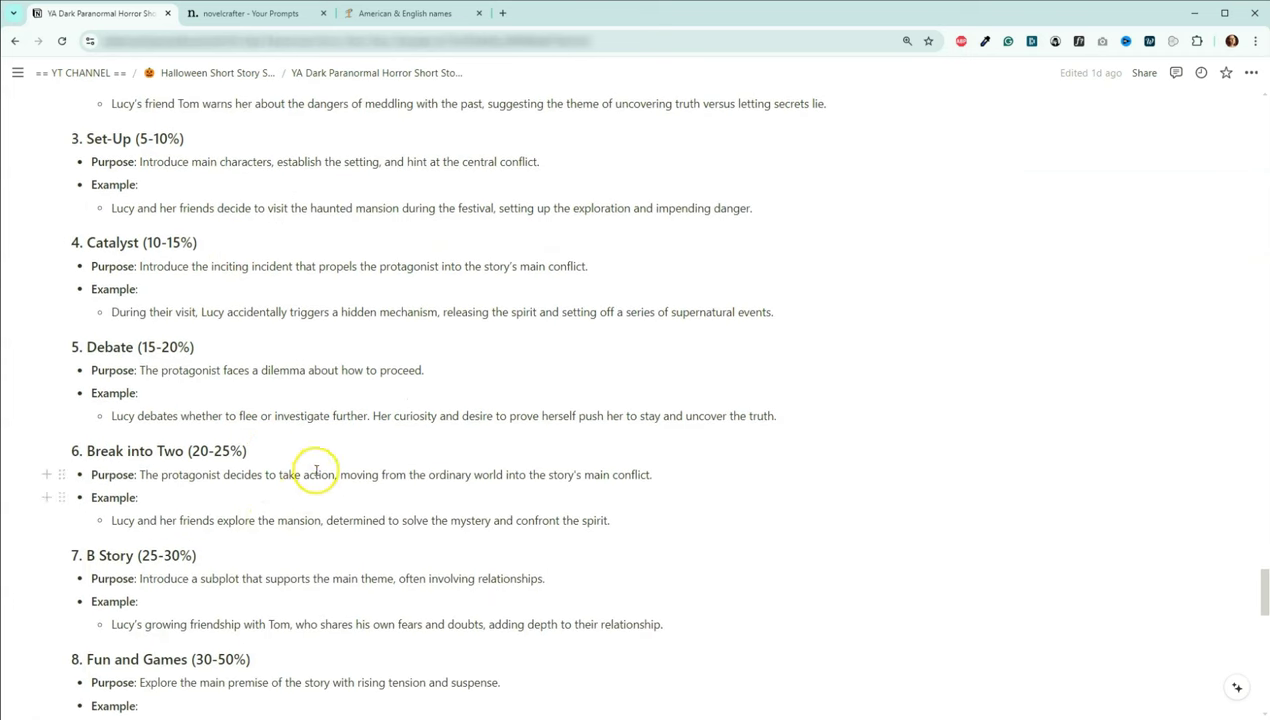
scroll(328, 445, down, 2)
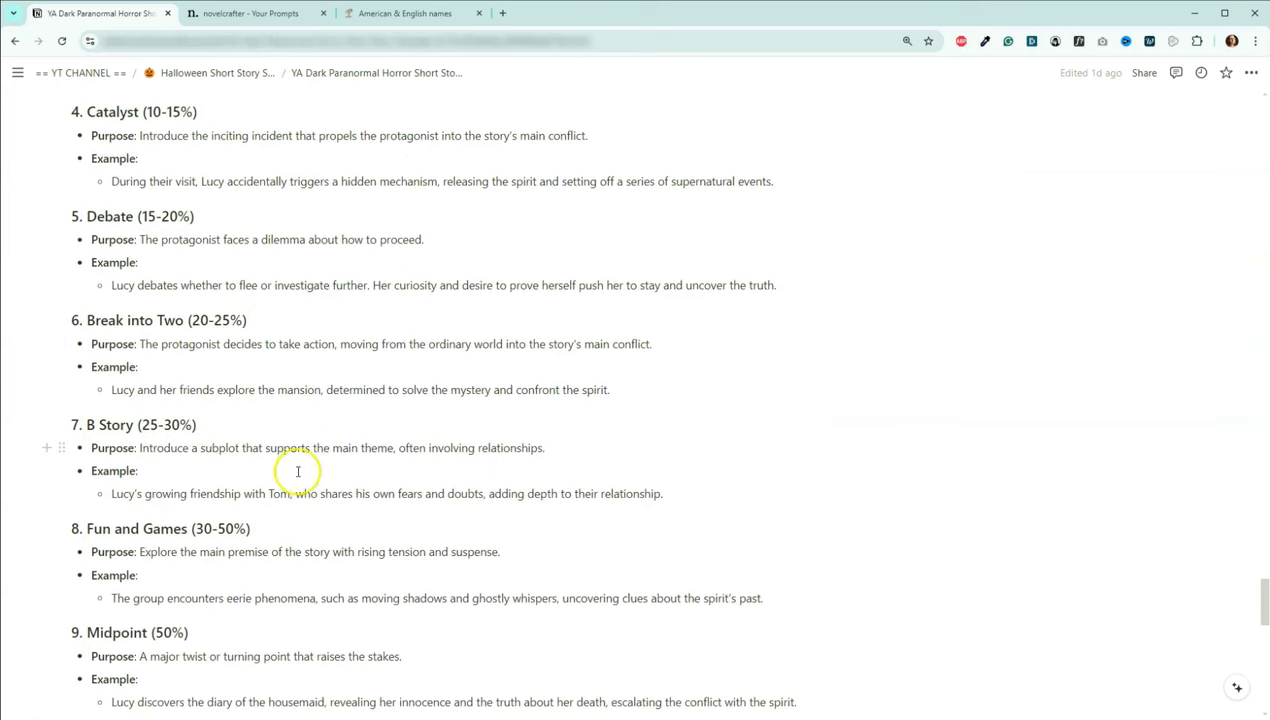
scroll(305, 480, down, 1)
scroll(311, 490, down, 1)
scroll(311, 490, down, 1)
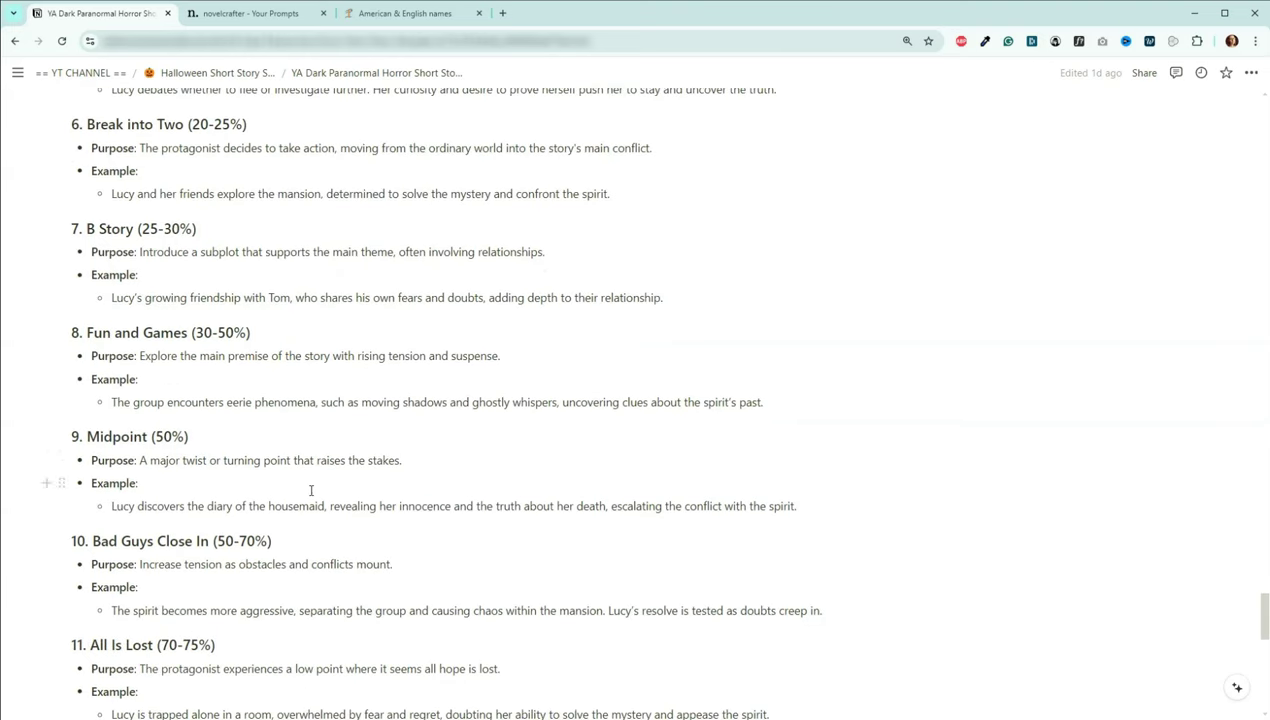
scroll(278, 417, down, 2)
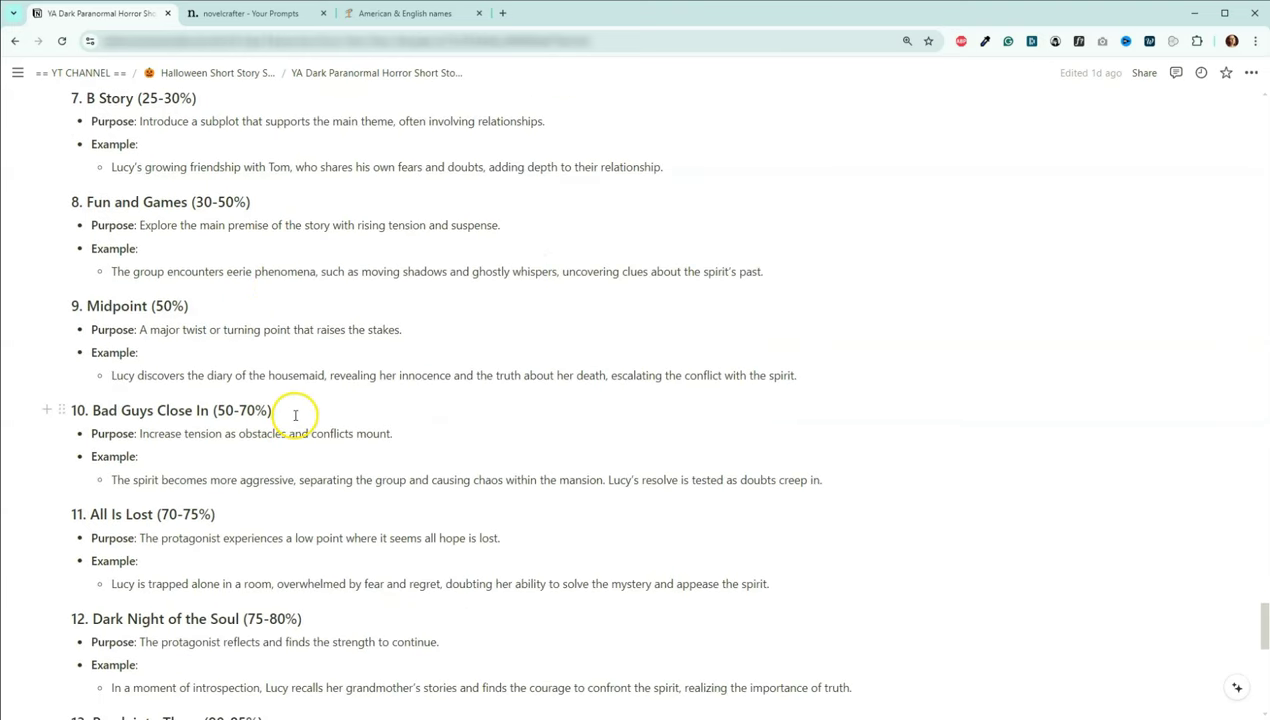
scroll(285, 519, down, 1)
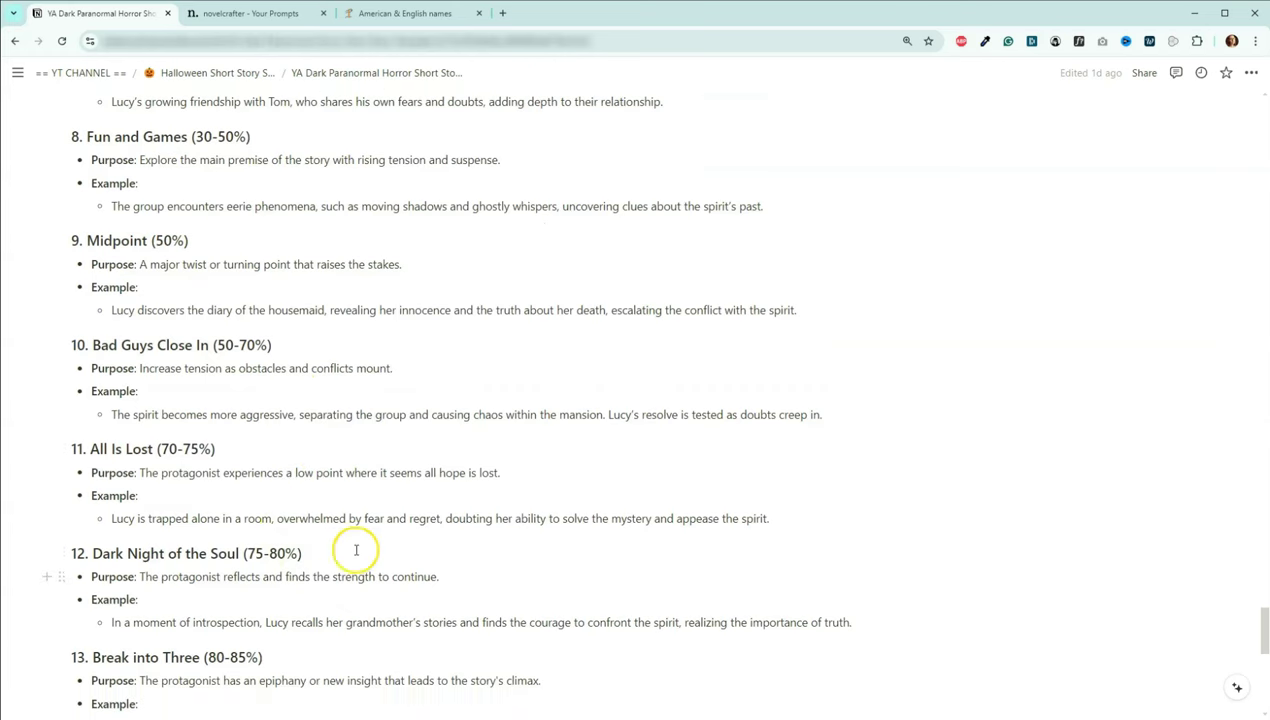
scroll(359, 546, down, 2)
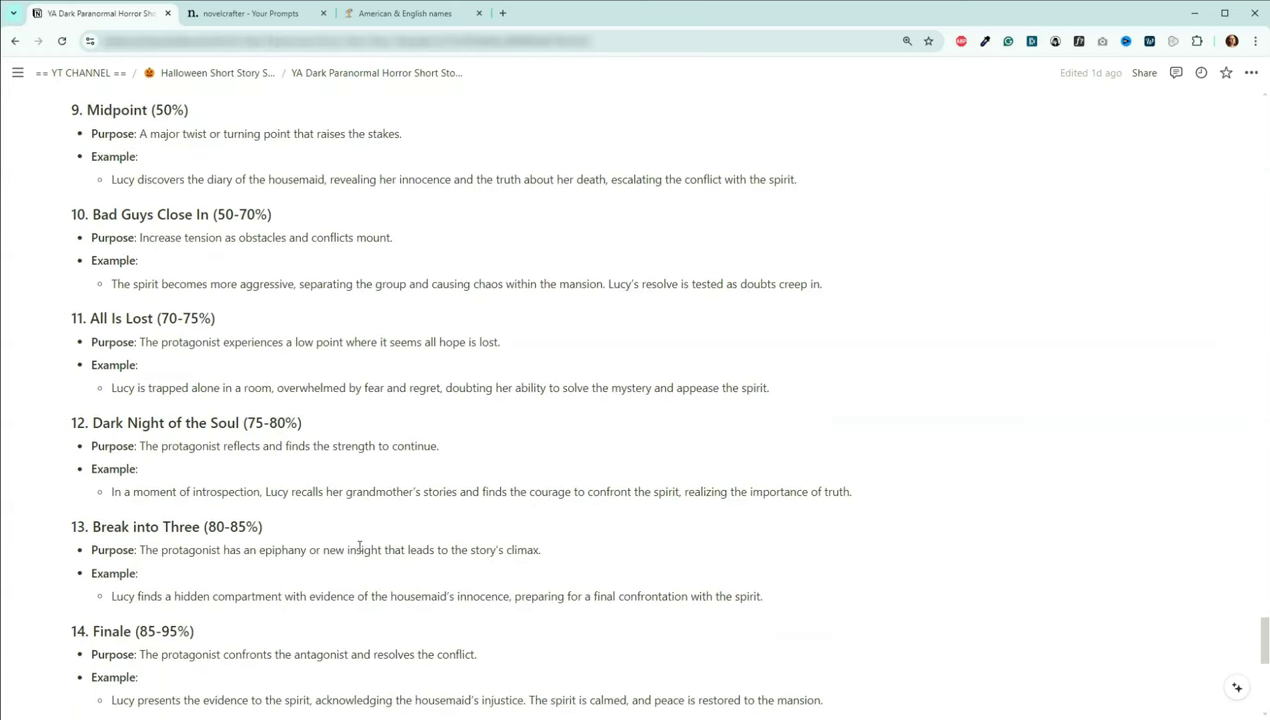
scroll(353, 528, down, 1)
scroll(353, 530, down, 1)
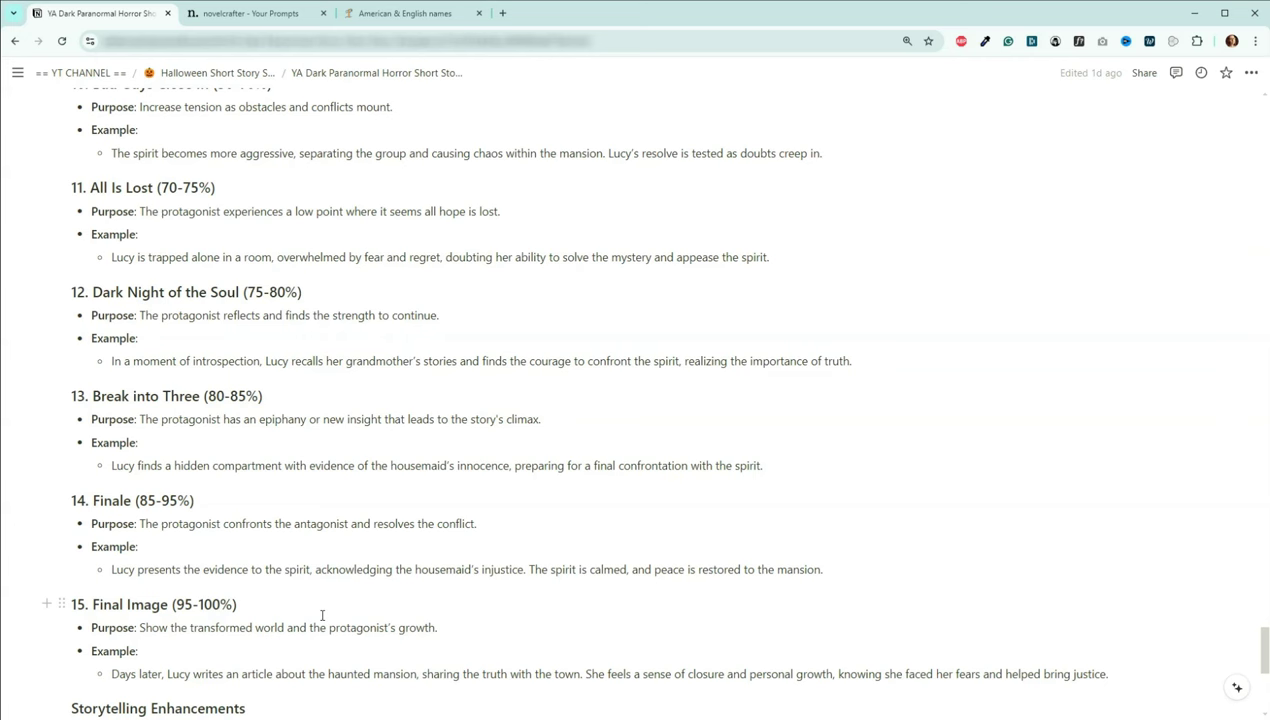
- Examine the Storytelling Enhancements section at the end of the template, from Pacing to Themes
scroll(496, 517, down, 2)
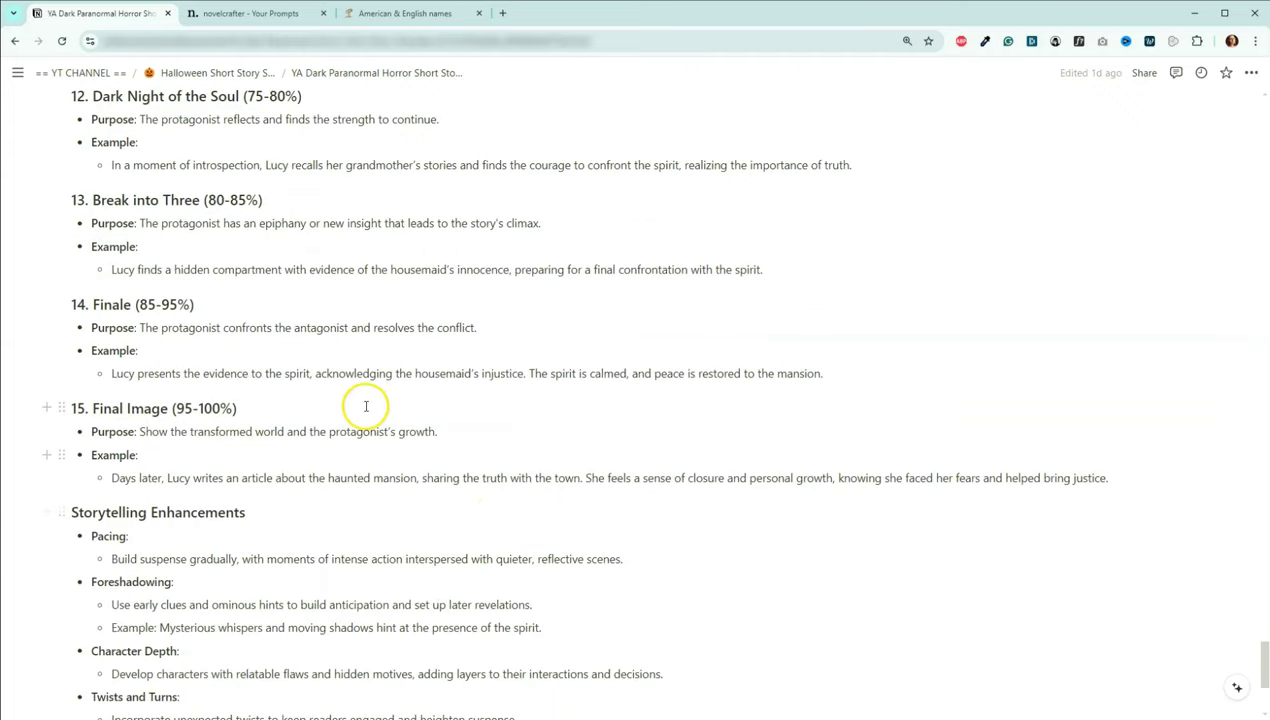
scroll(362, 406, down, 1)
scroll(365, 407, down, 2)
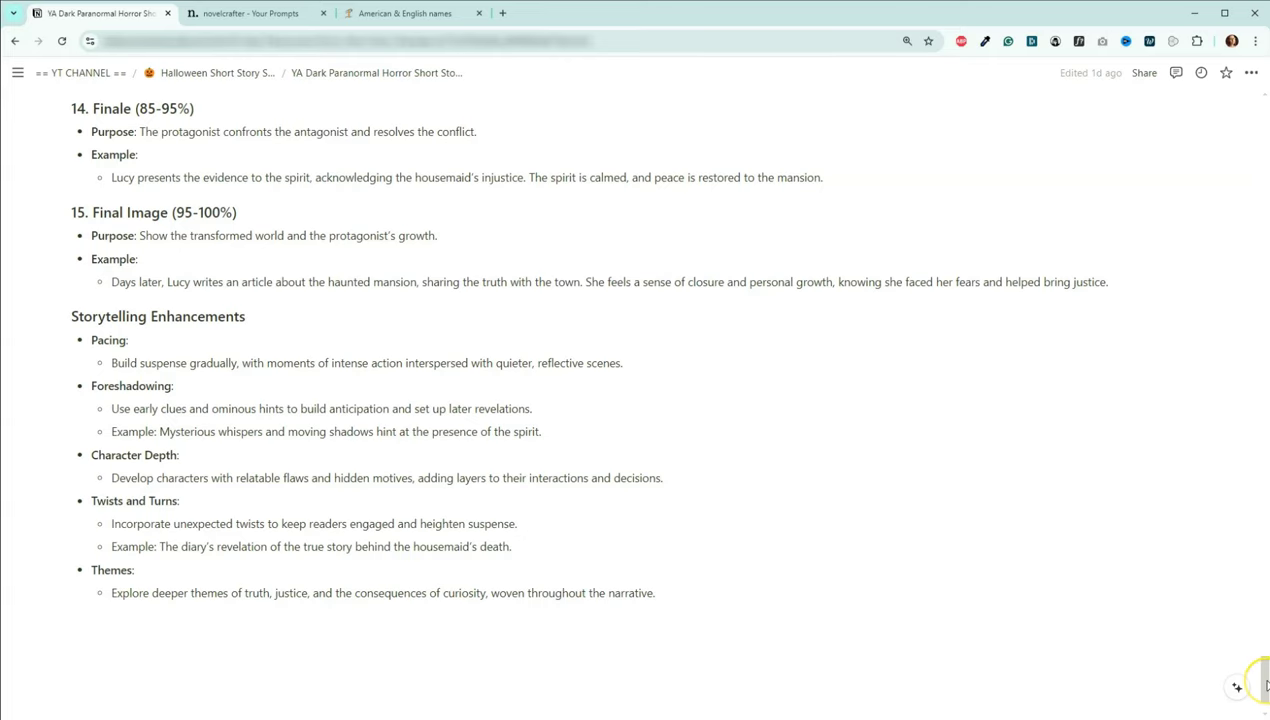
- Return to the Halloween Short Story Series page and review its The Premise, The Chat Prompt, The Template and Names sections
drag(1262, 680, 1265, 113)
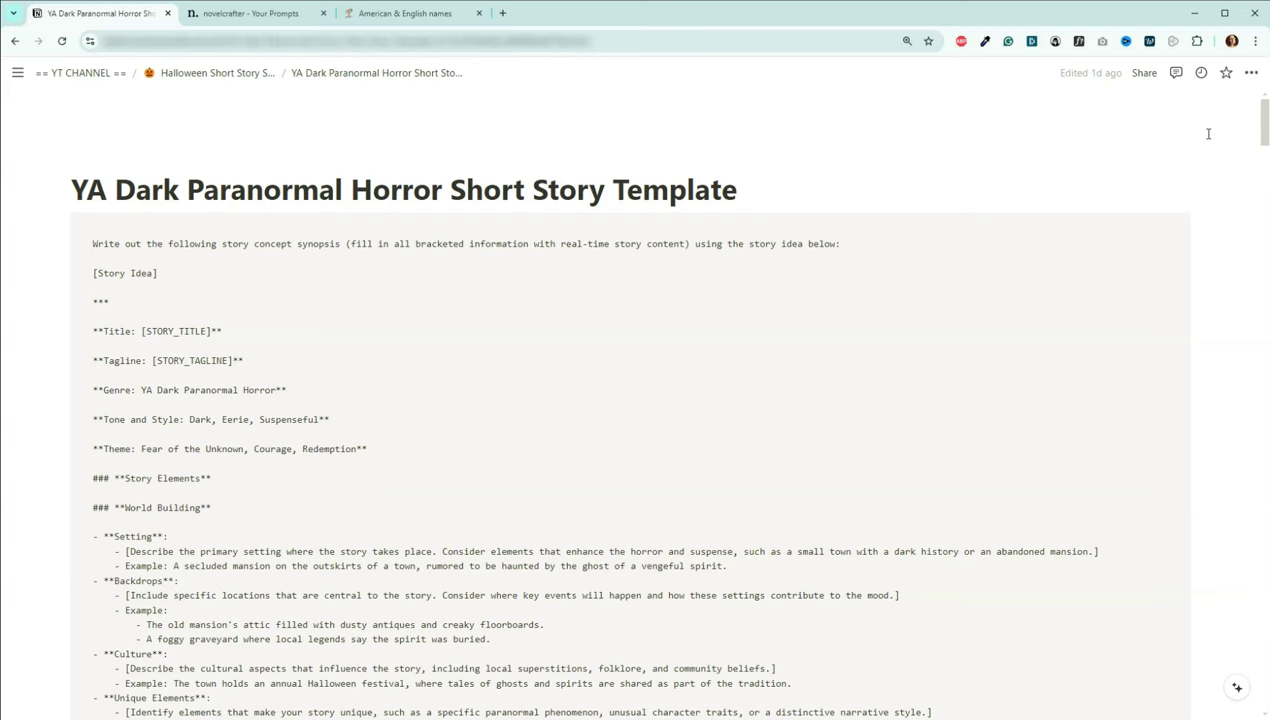
click(249, 74)
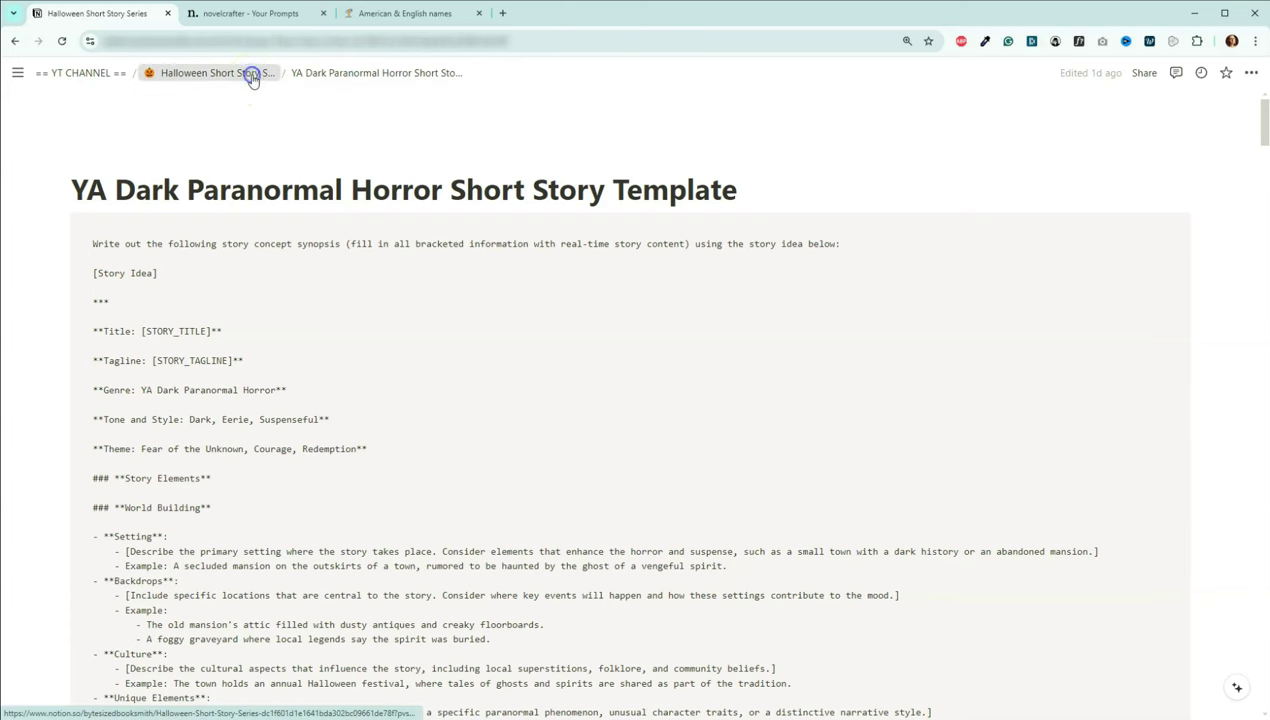
scroll(488, 398, down, 7)
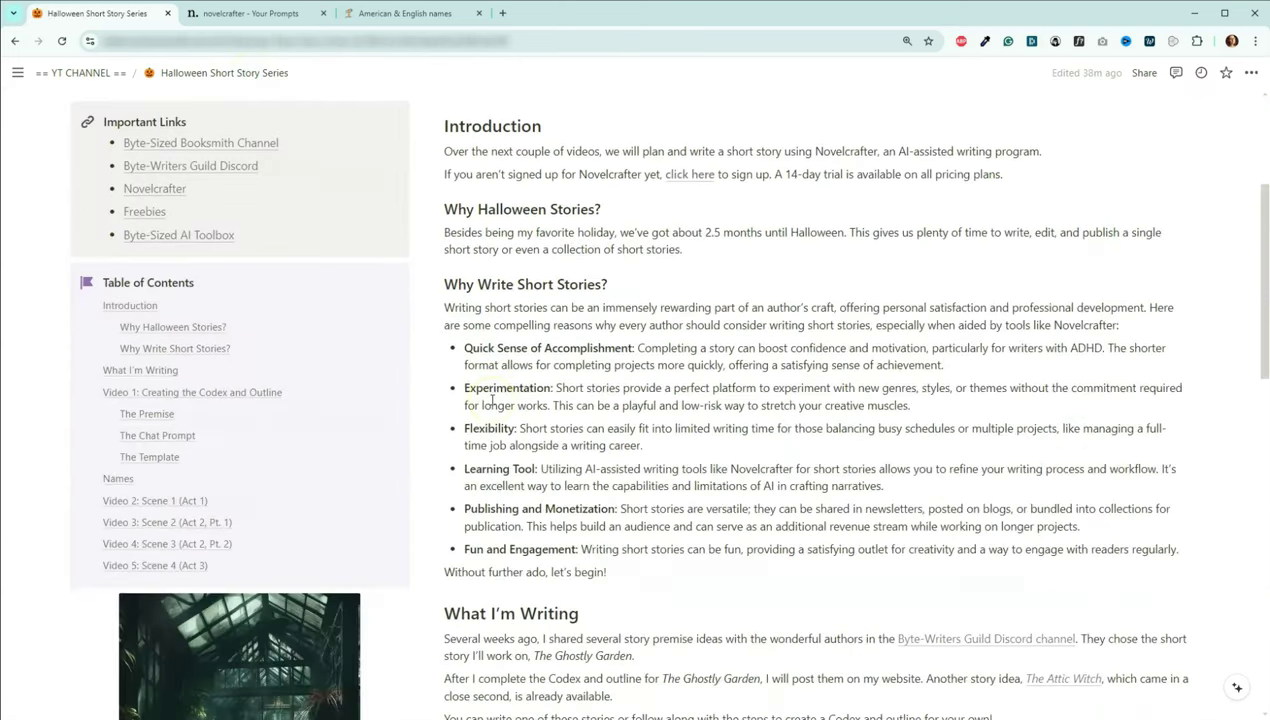
scroll(491, 400, down, 1)
scroll(494, 328, down, 5)
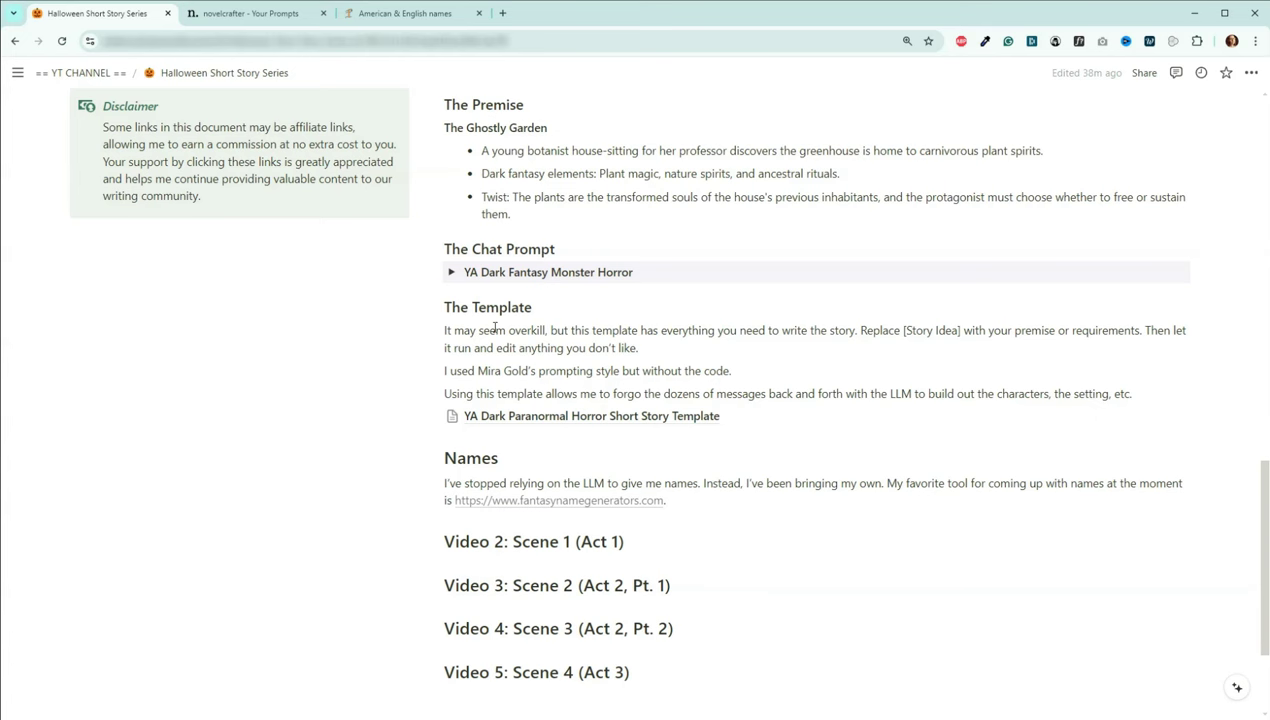
scroll(476, 286, down, 2)
scroll(469, 284, up, 4)
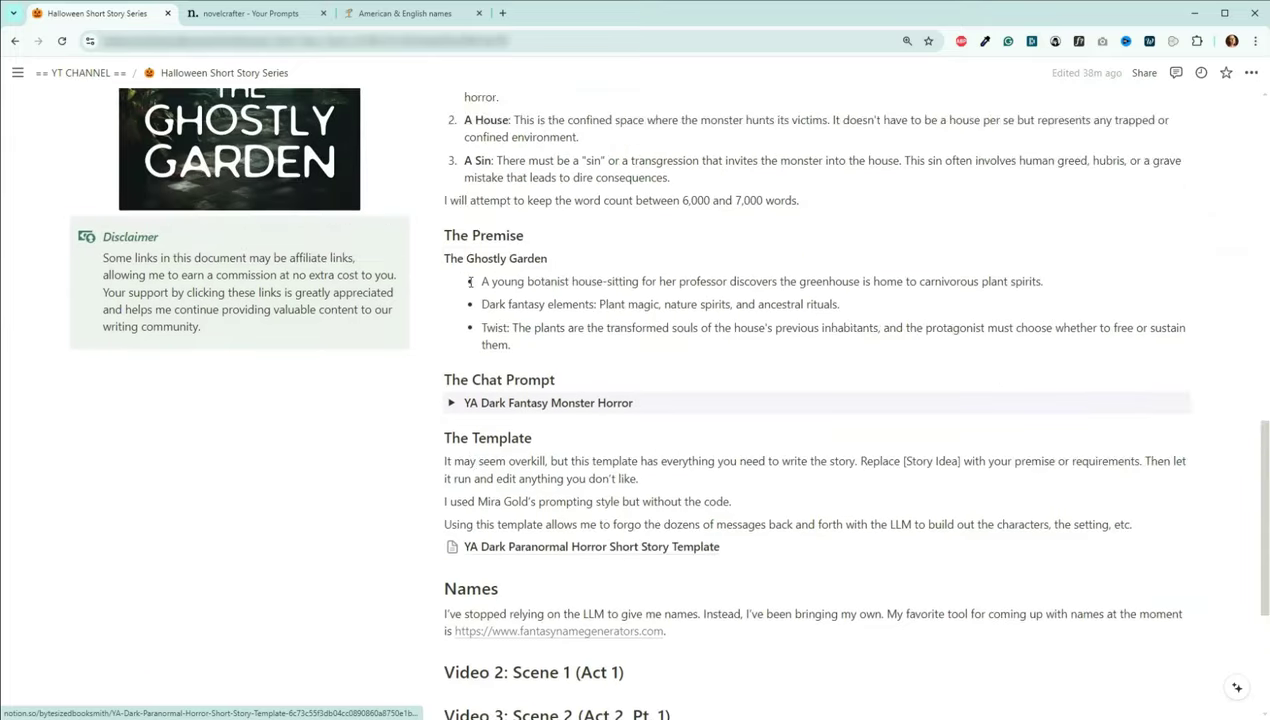
scroll(469, 282, up, 1)
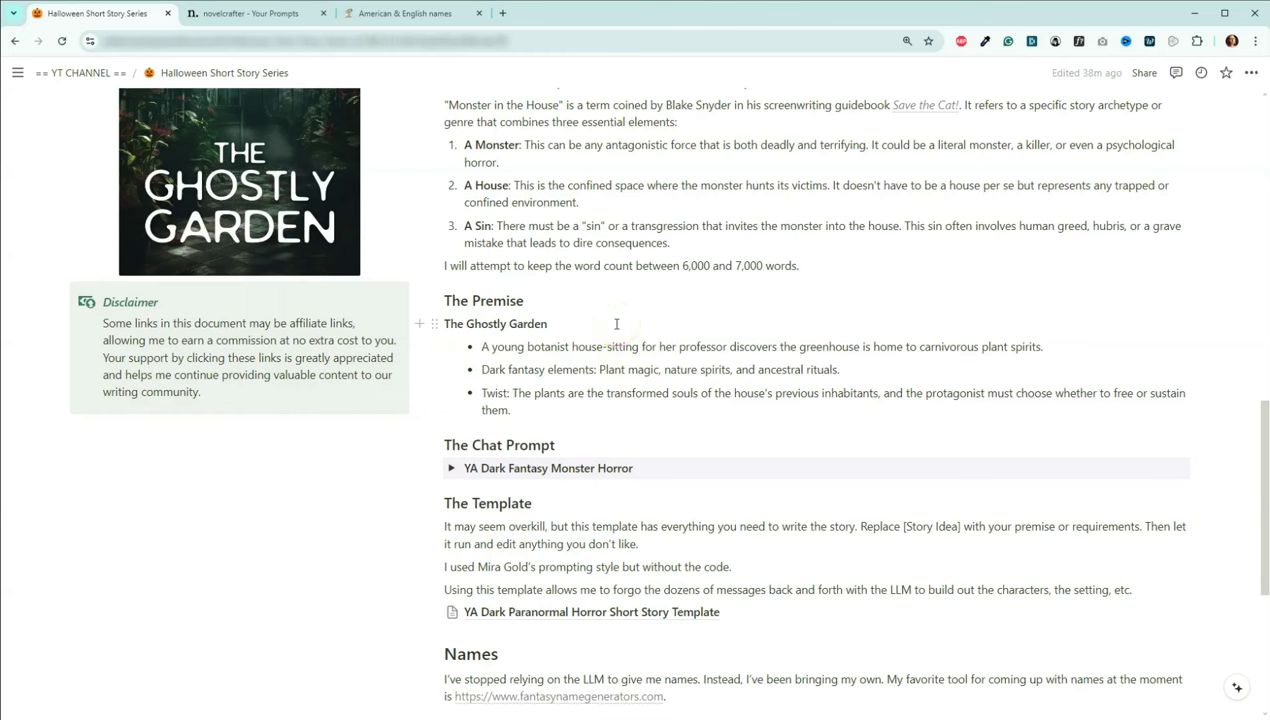
- Switch to Fantasy Name Generators and generate a list of female names with the English (American) generator under Real Names, Americas
click(423, 15)
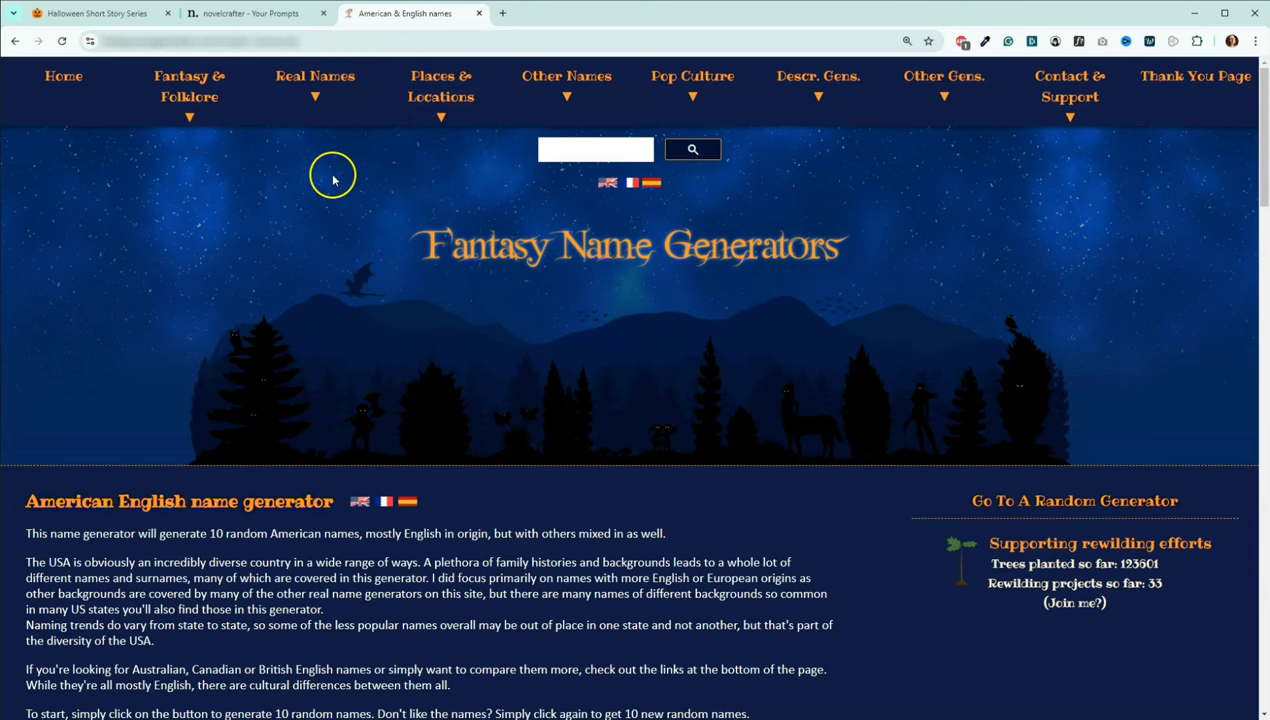
mouse_move(313, 92)
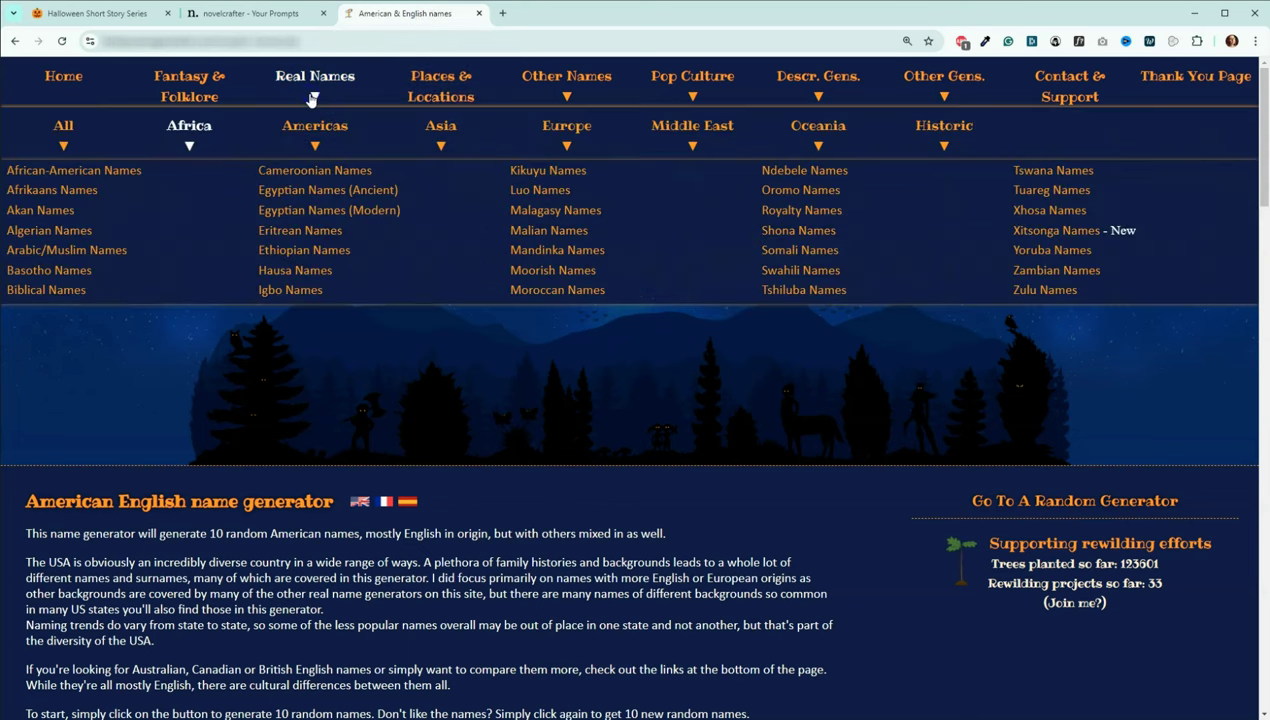
mouse_move(314, 128)
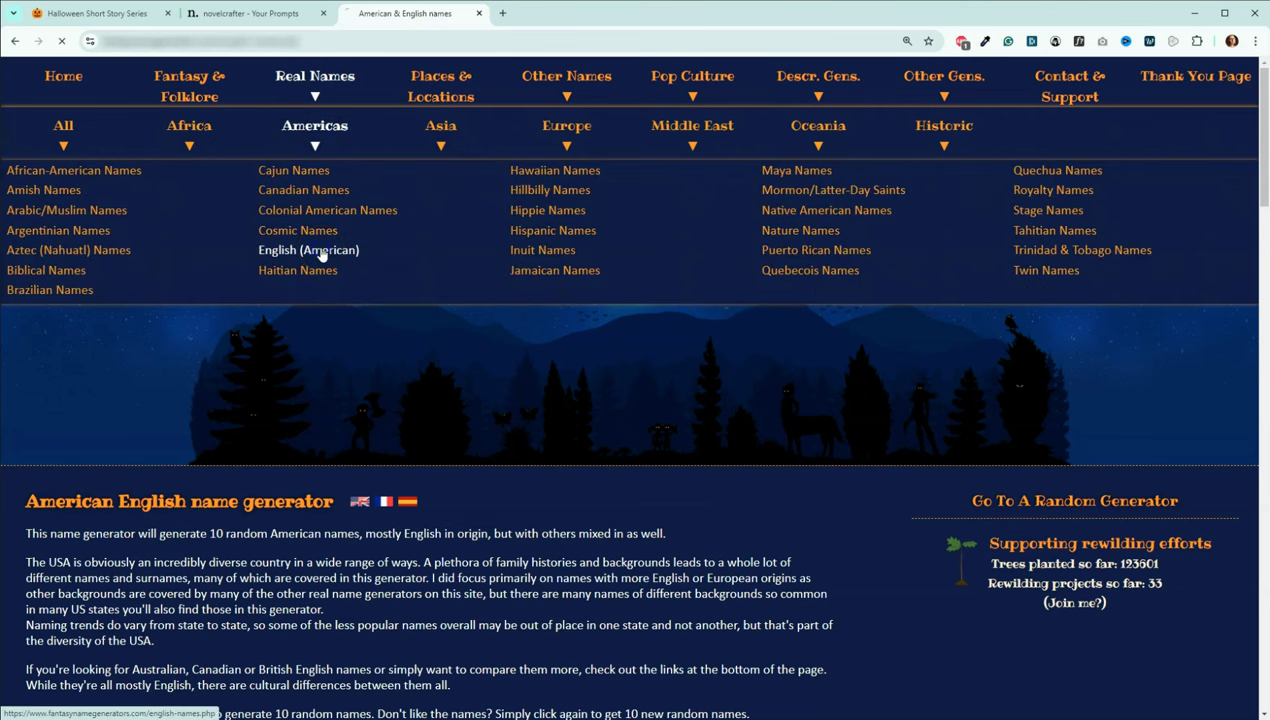
click(320, 252)
scroll(478, 316, down, 2)
scroll(481, 320, down, 3)
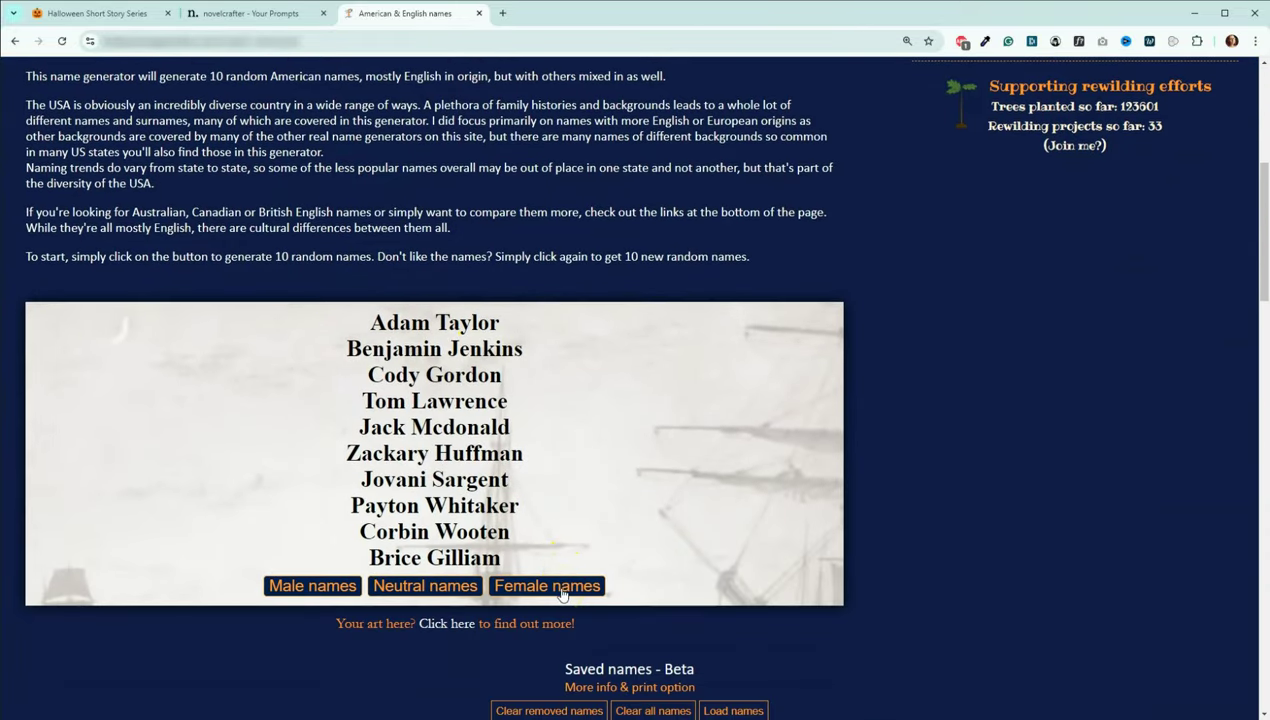
click(563, 594)
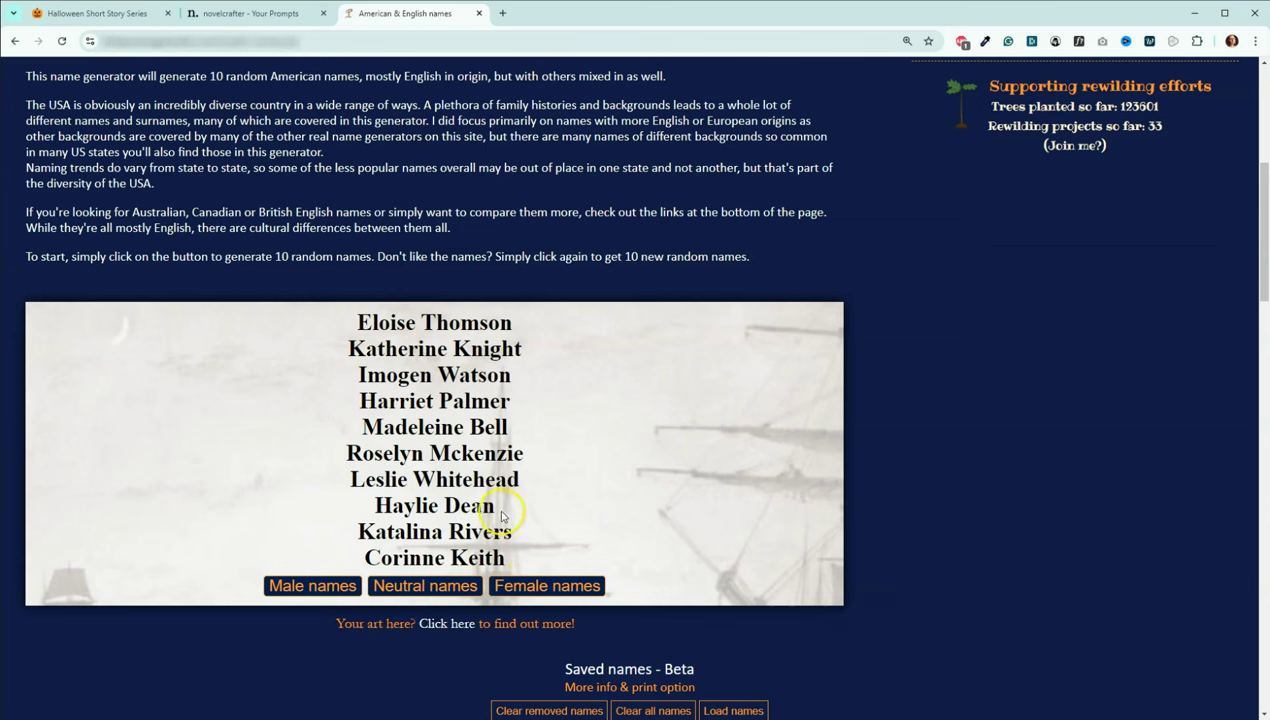
- Copy the eighth generated female name and insert it in parentheses after "A young botanist" in the Notion page's Ghostly Garden premise
drag(497, 507, 371, 506)
key(ctrl+c)
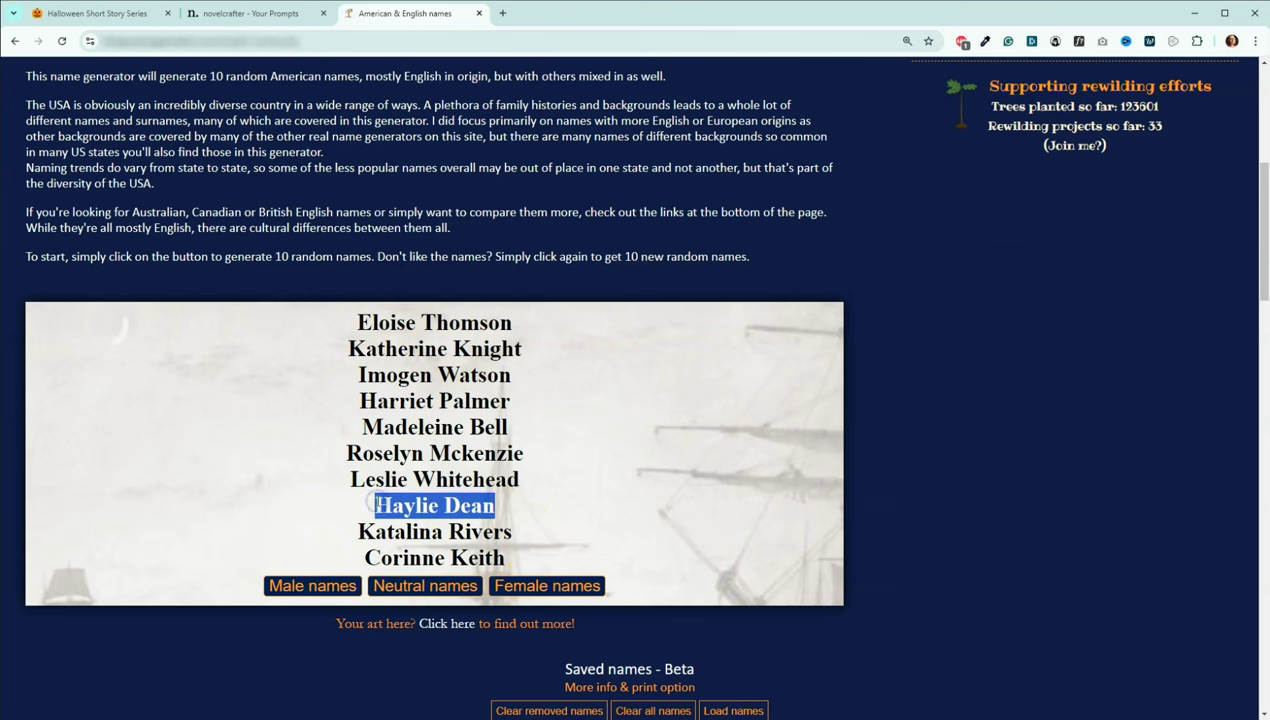
click(254, 15)
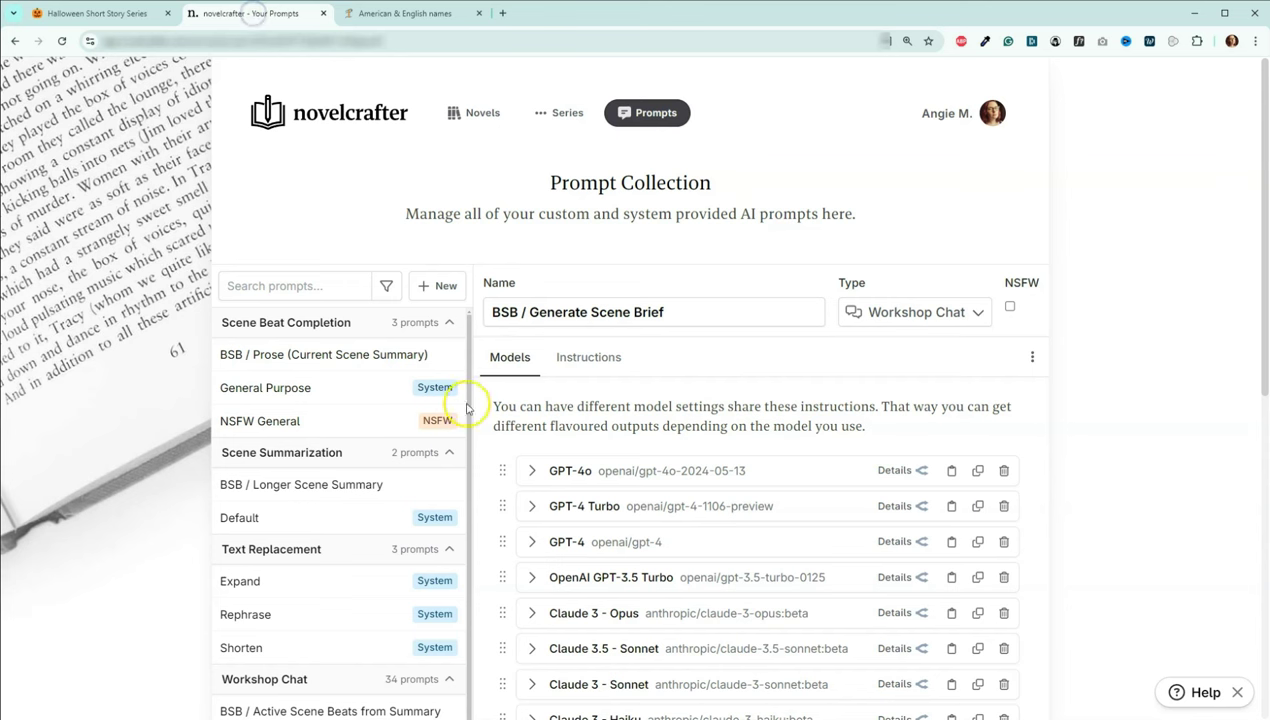
click(127, 13)
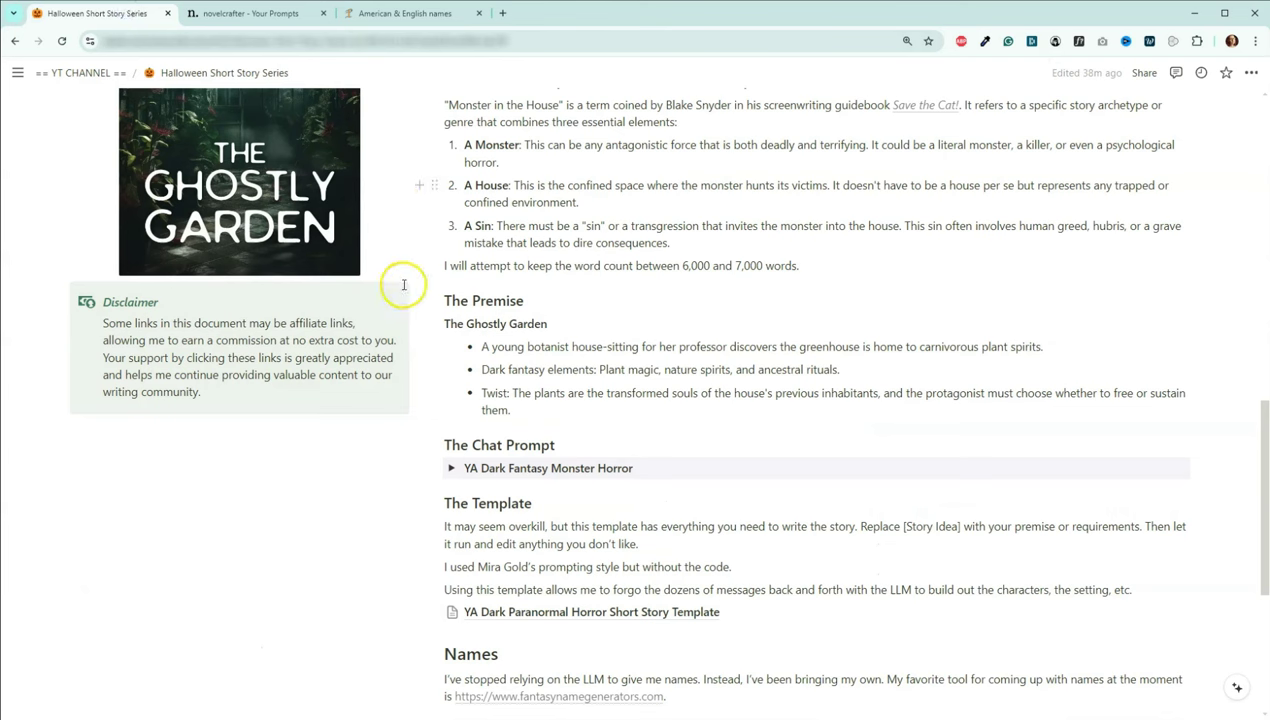
click(567, 346)
text(()
key(ctrl+v)
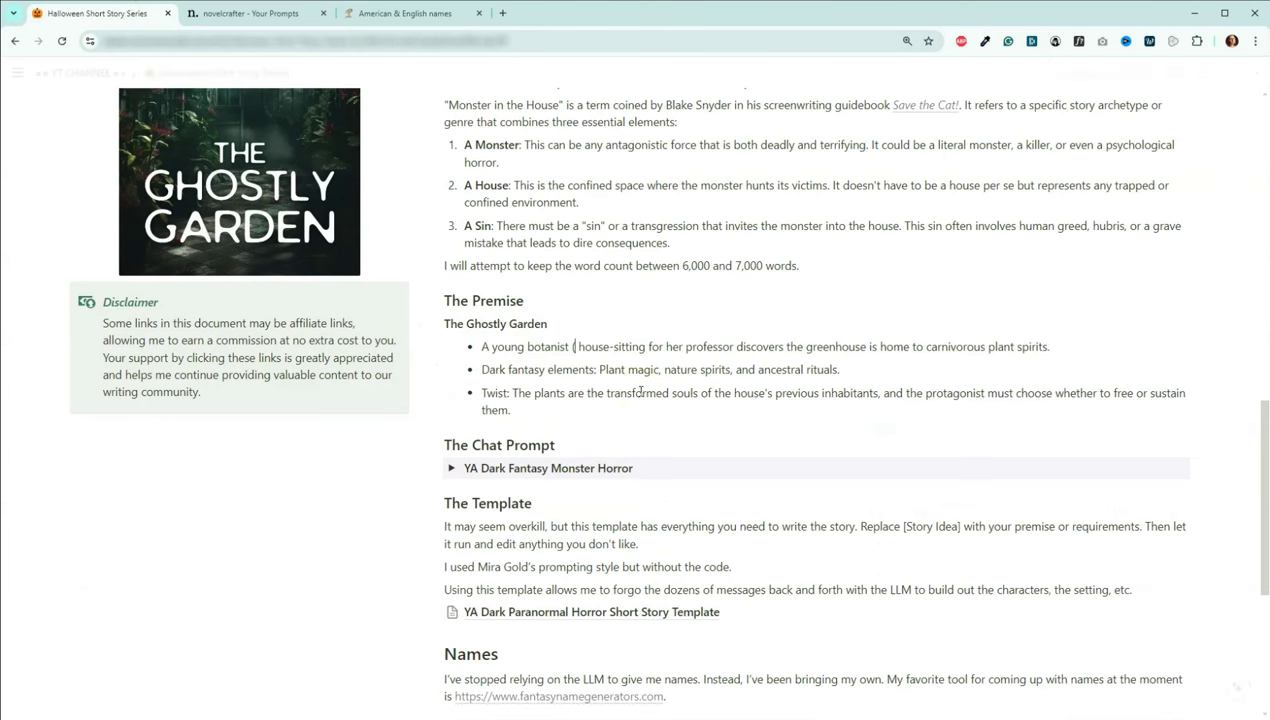
text())
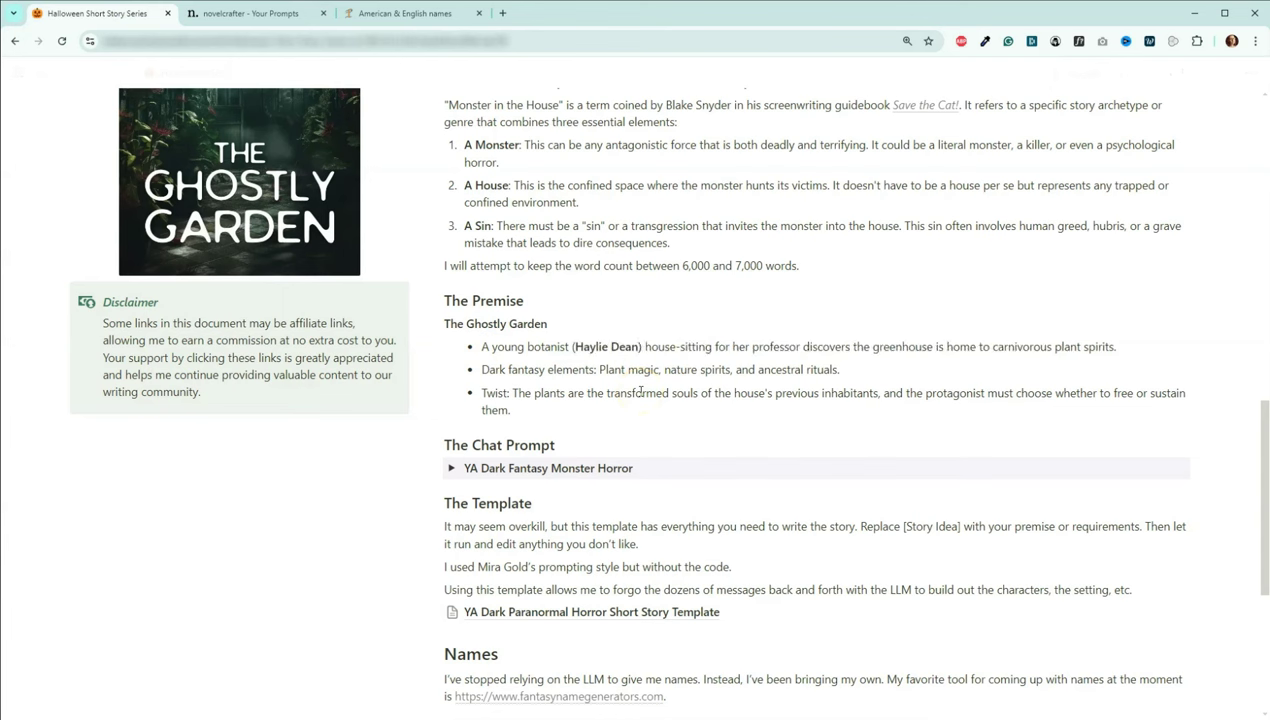
- Remove the bold formatting from the botanist's name in the premise
drag(574, 346, 646, 345)
click(790, 316)
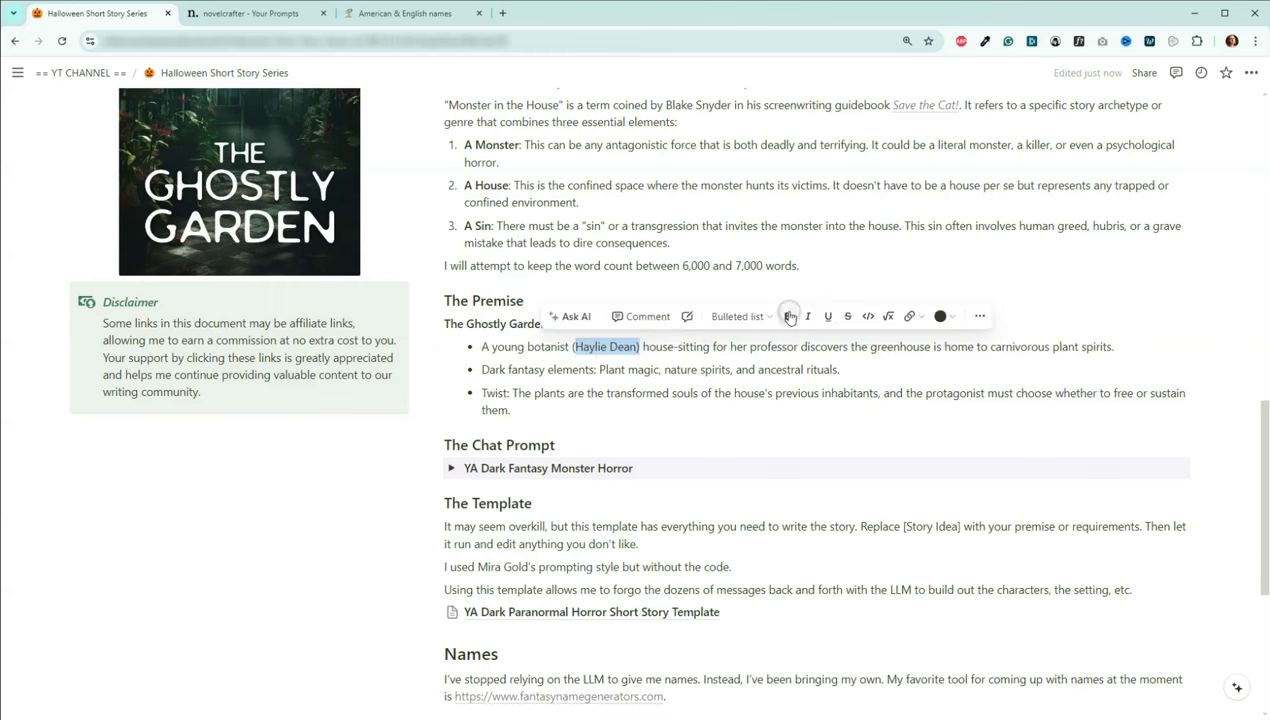
click(673, 346)
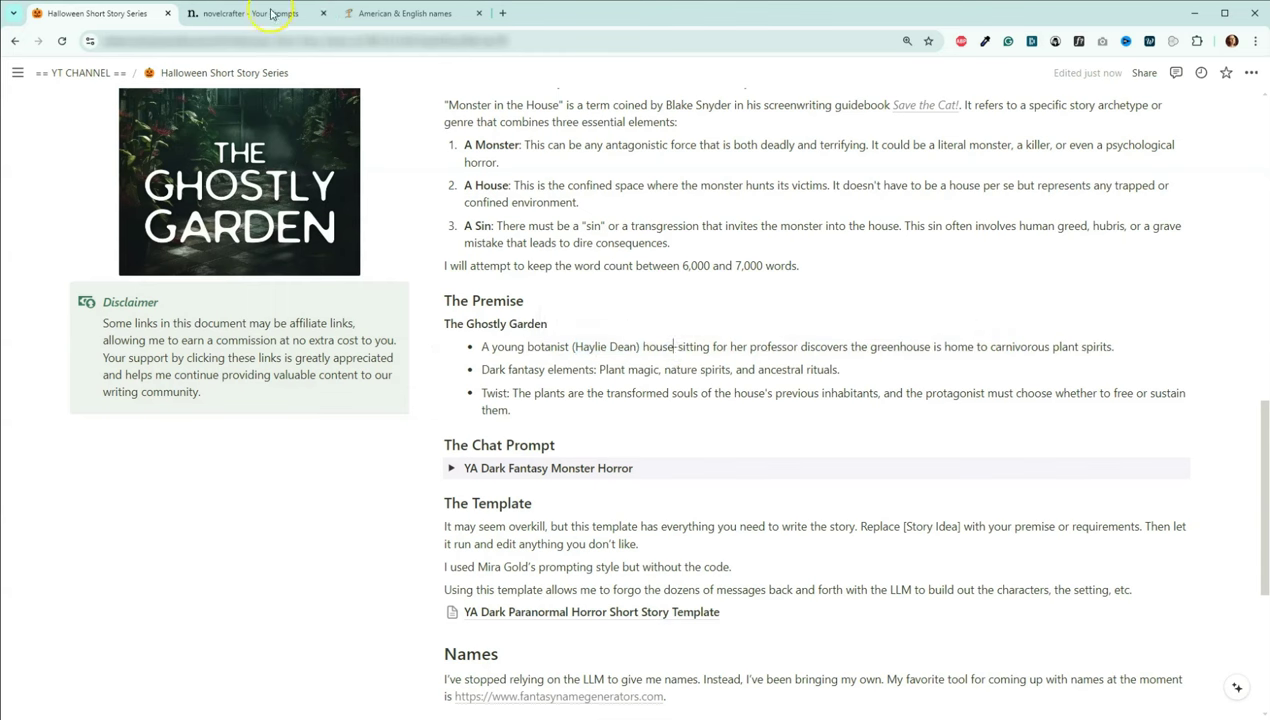
- Copy the fifth generated female name and add it as plain text after "her professor" in the premise, in parentheses and preceded by "Professor"
click(361, 11)
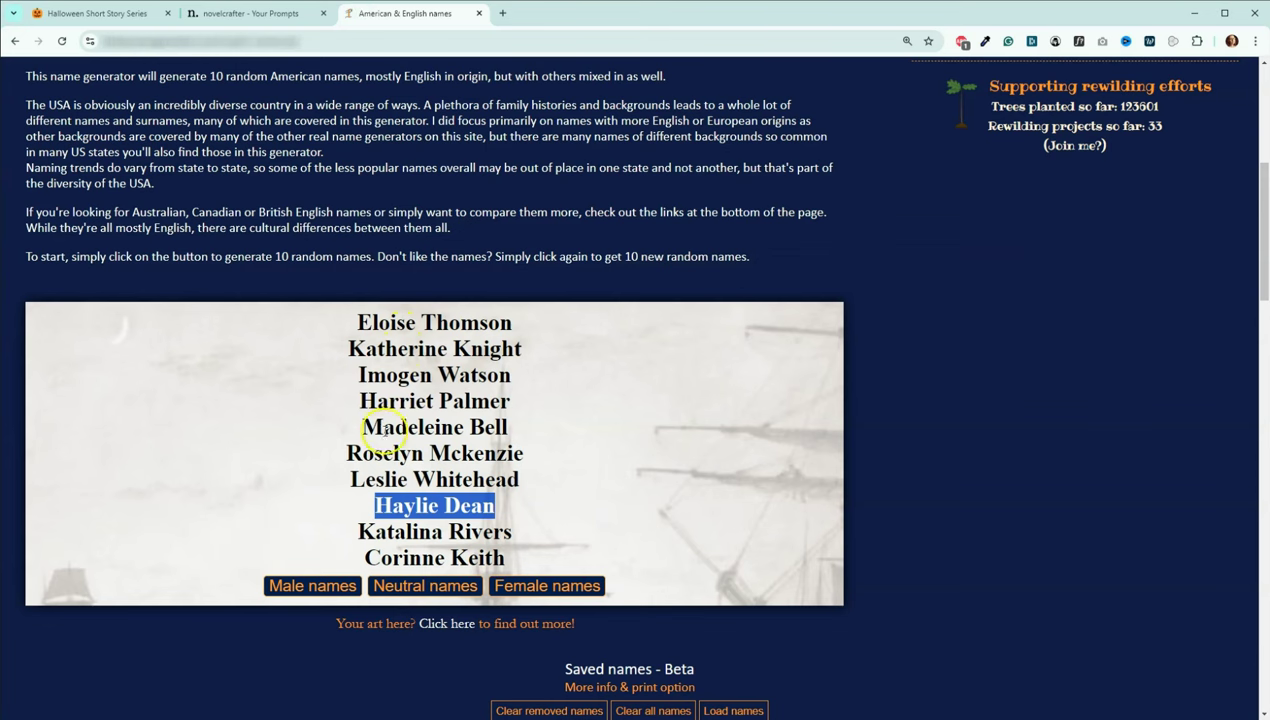
triple_click(425, 428)
key(ctrl+c)
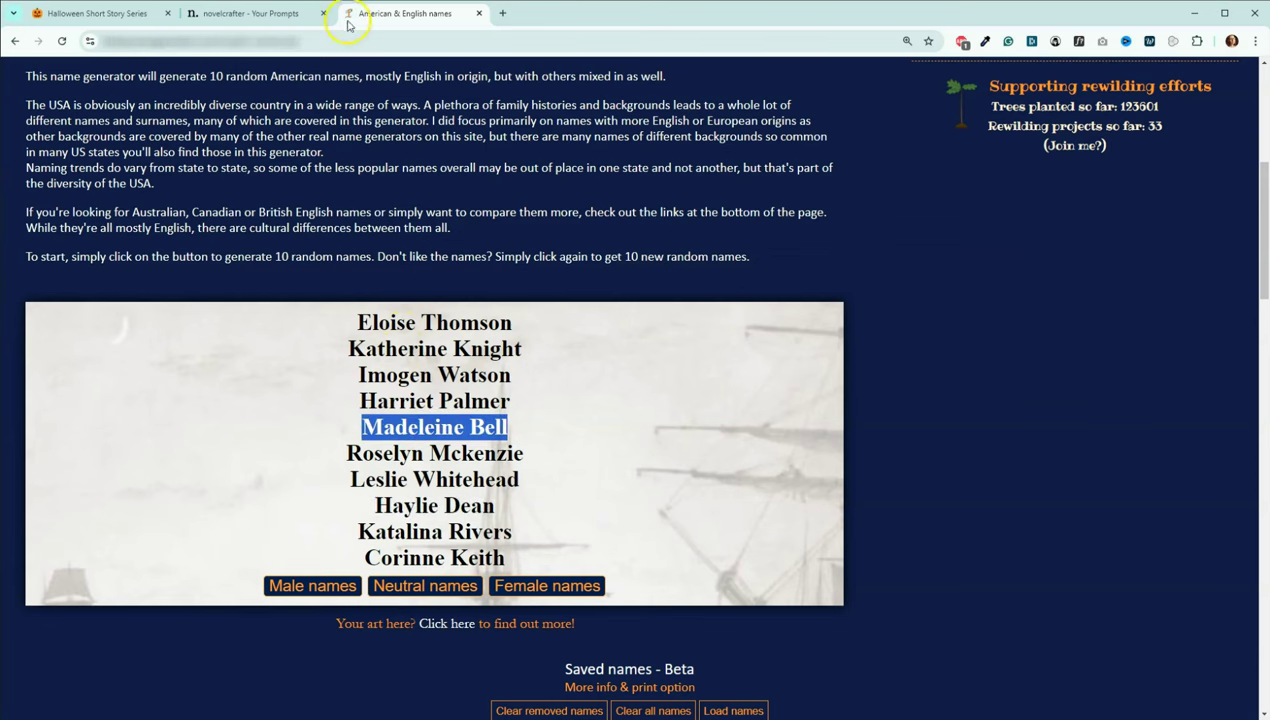
click(142, 14)
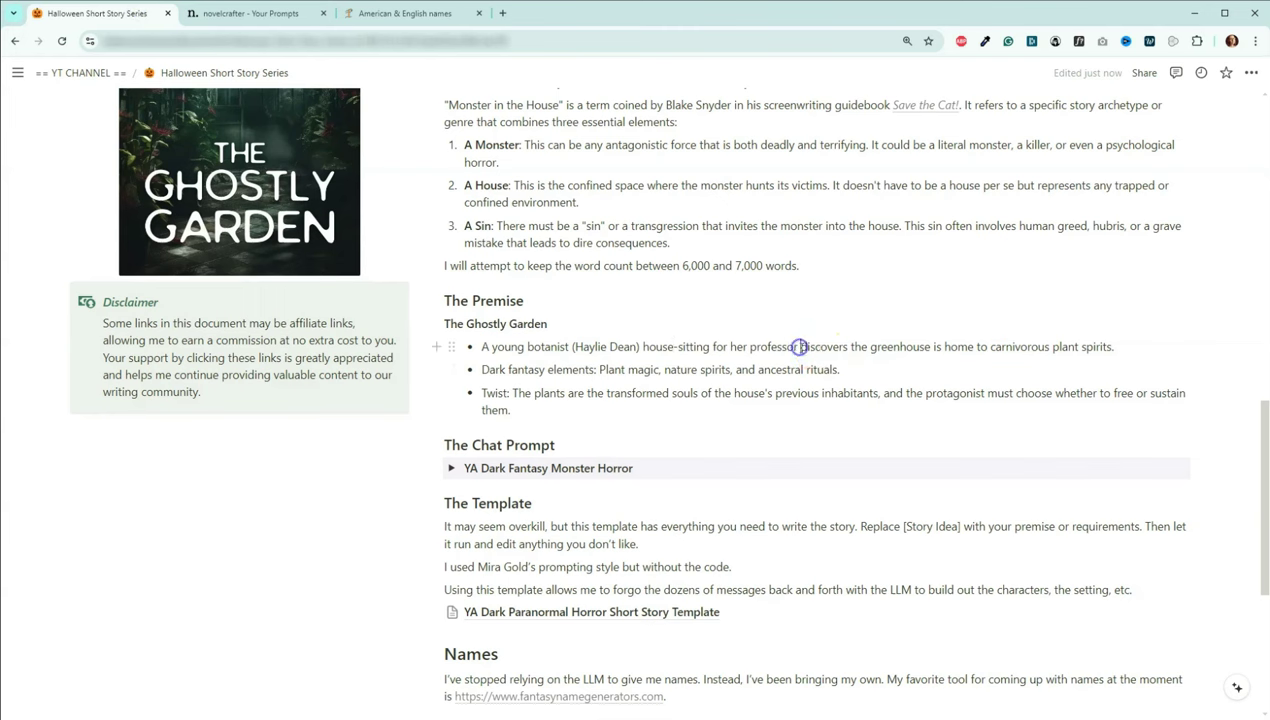
text(()
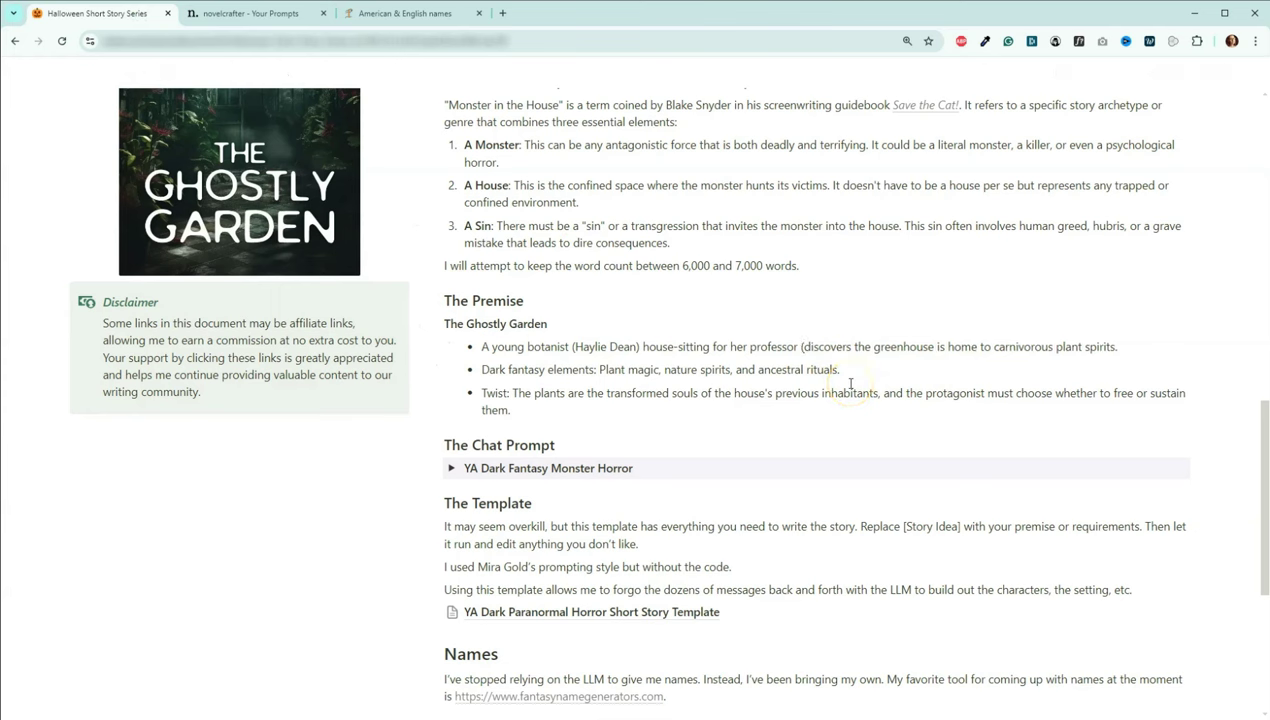
text(Professor)
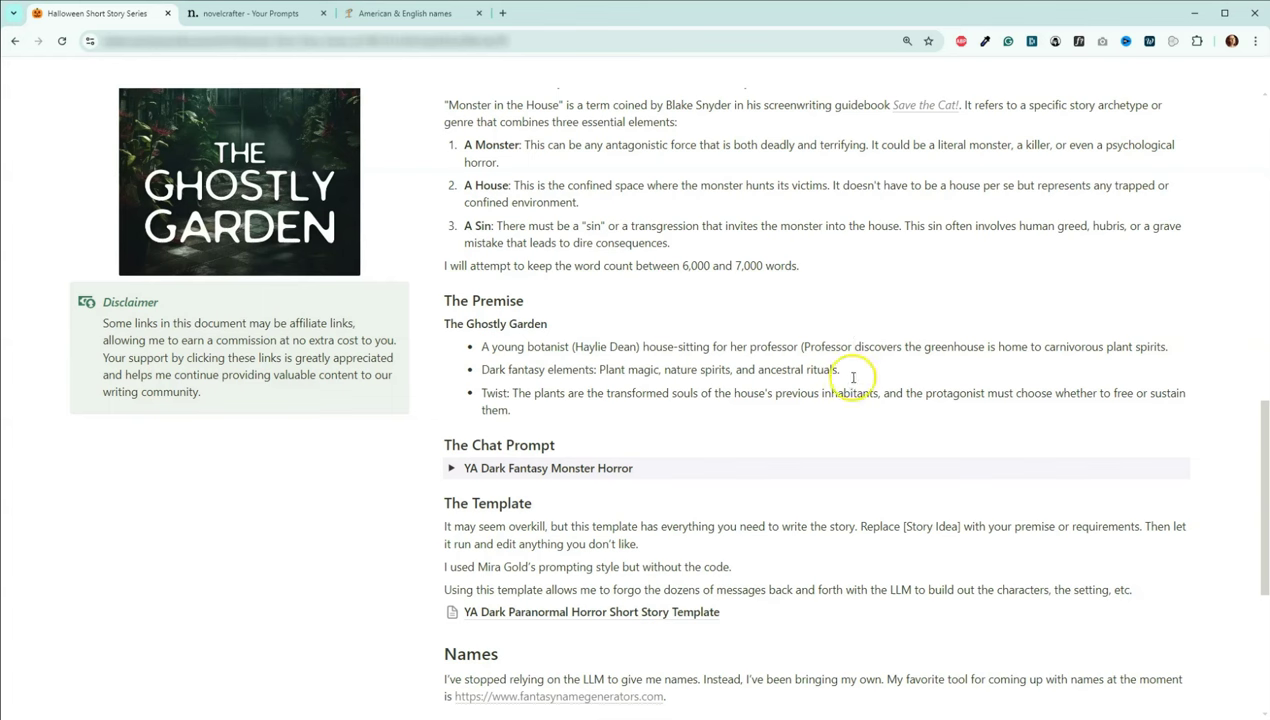
right_click(850, 348)
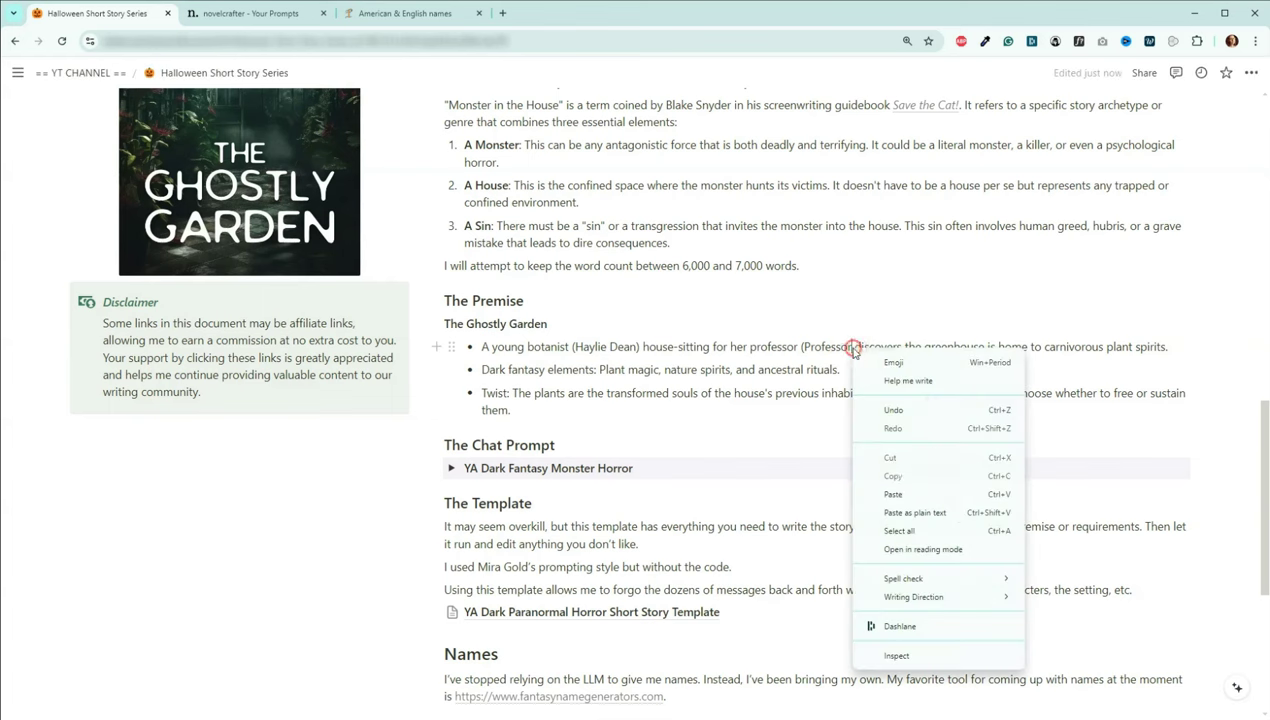
click(927, 516)
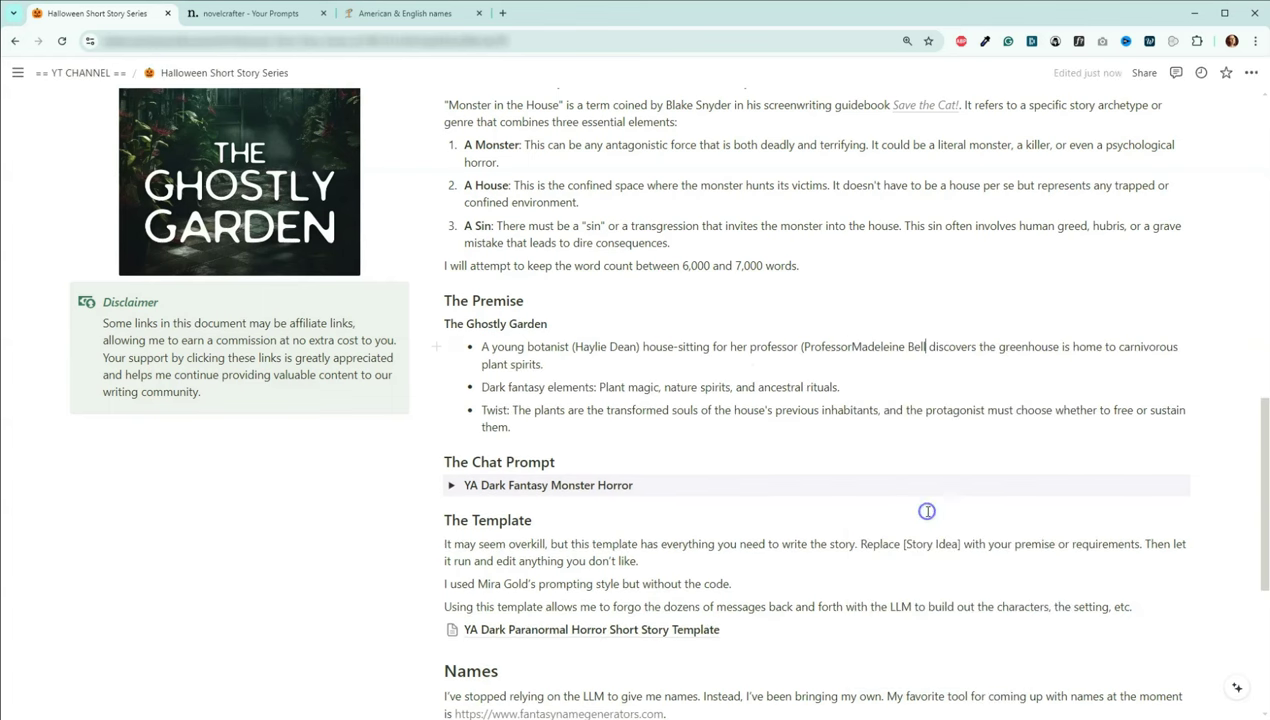
text())
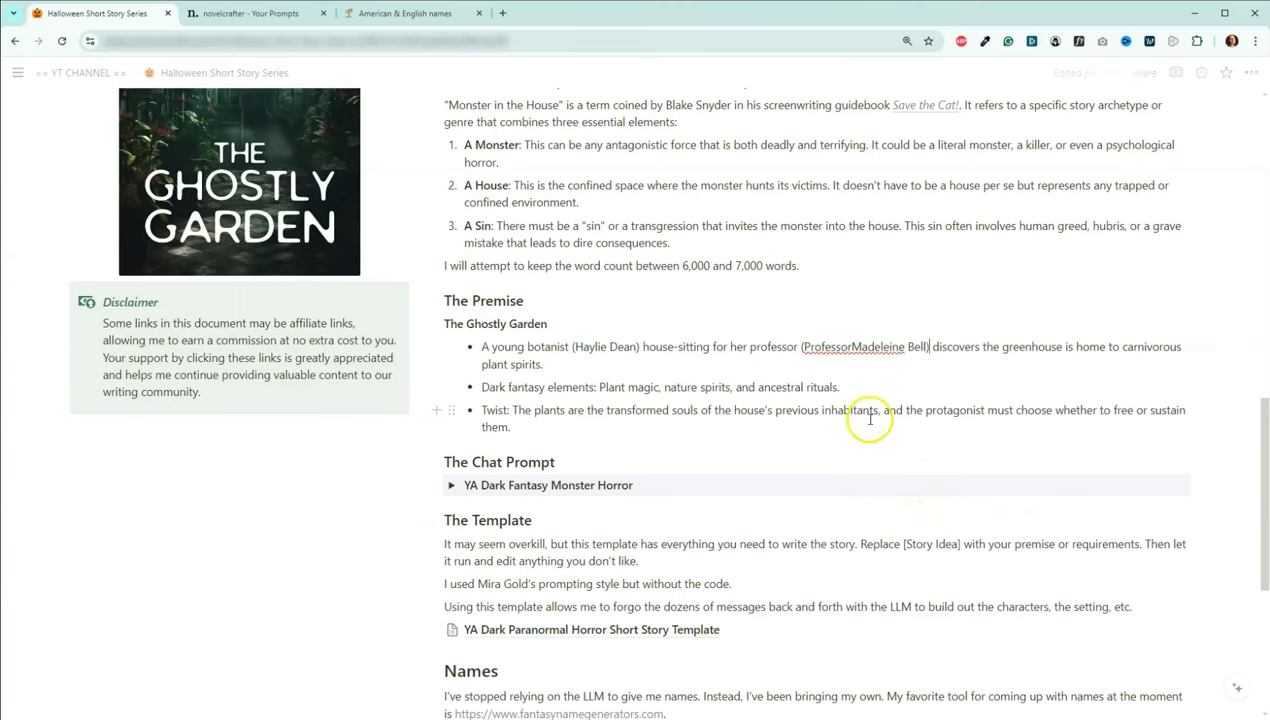
click(852, 347)
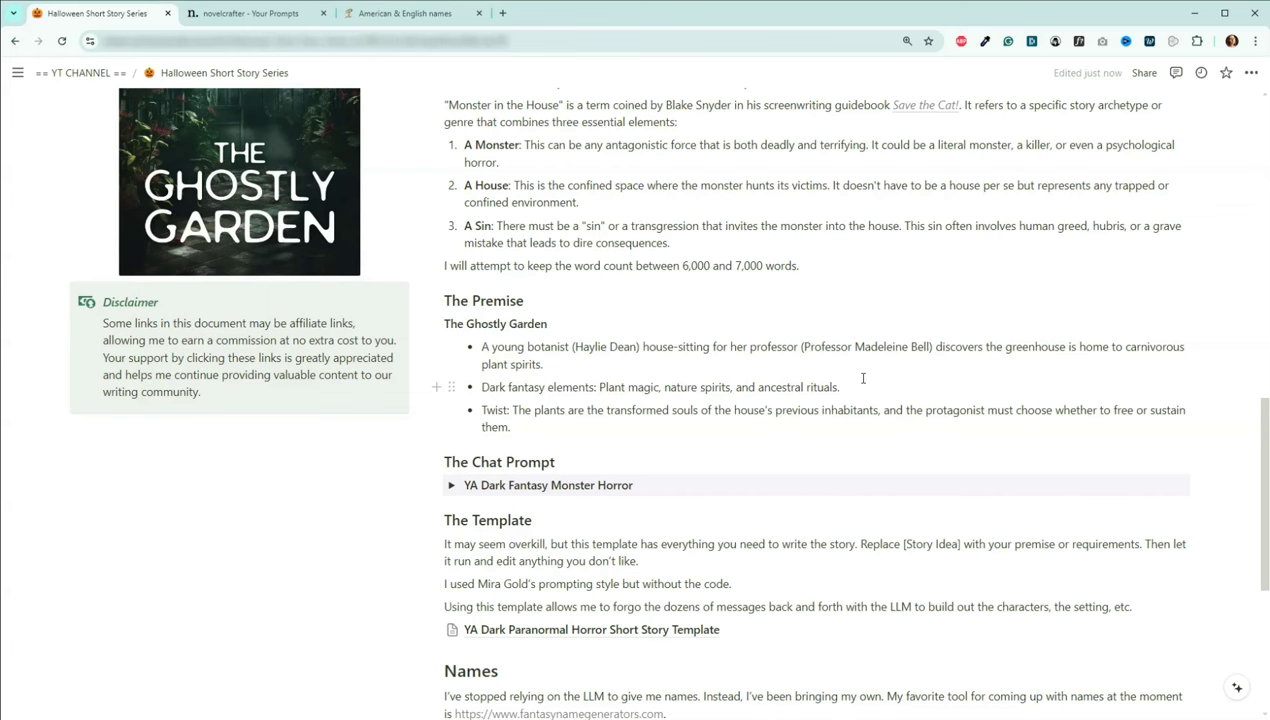
click(884, 372)
click(978, 358)
- Switch to Novelcrafter and open The Ghostly Garden from the Halloween Short Stories series
click(272, 15)
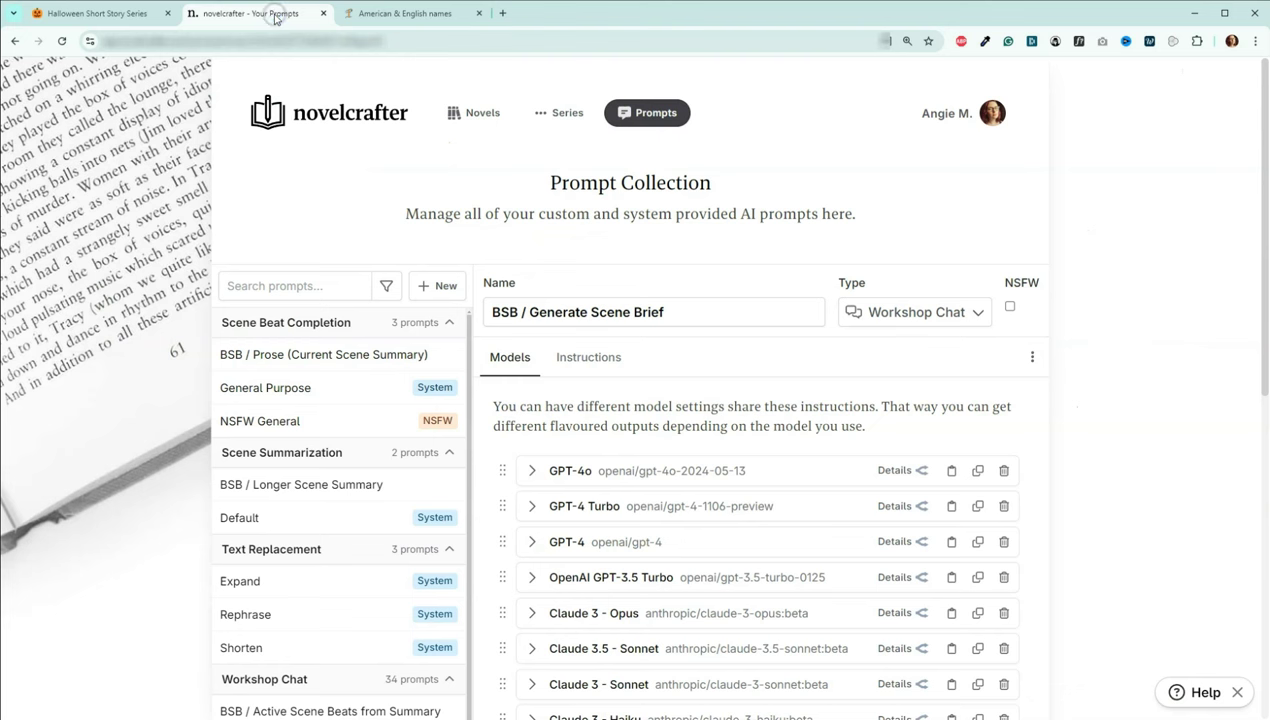
click(478, 114)
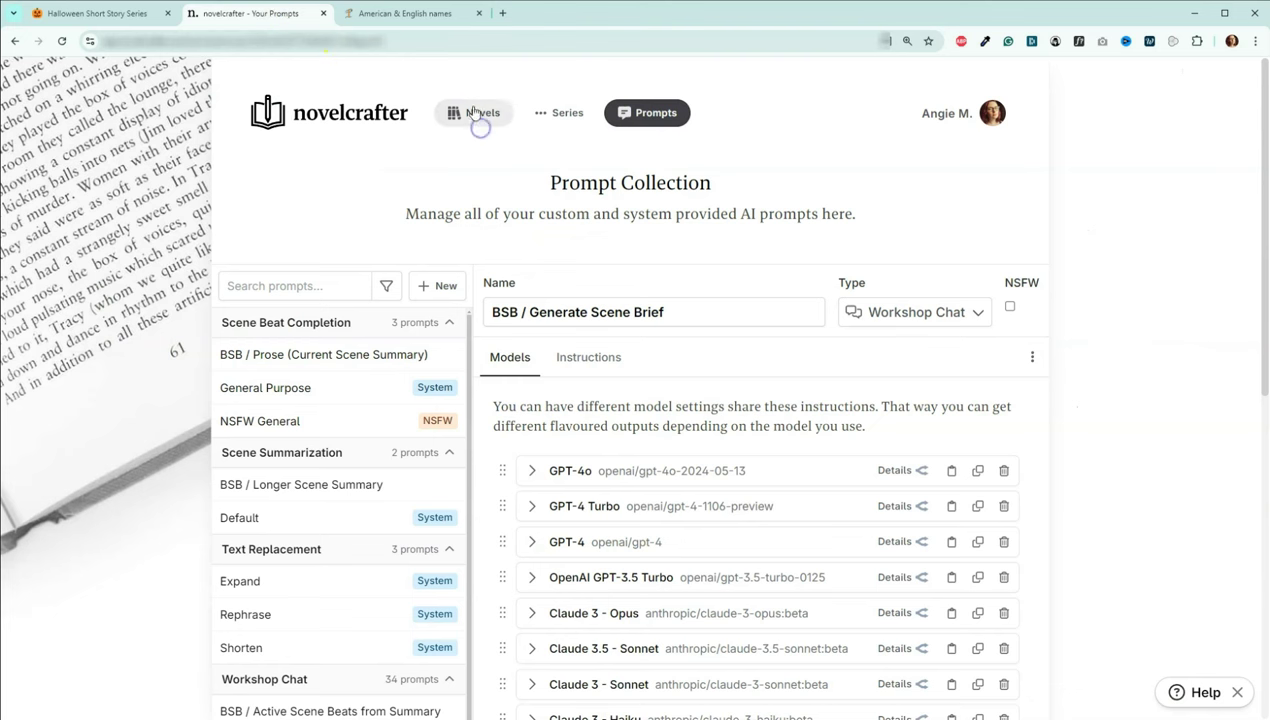
scroll(647, 296, down, 2)
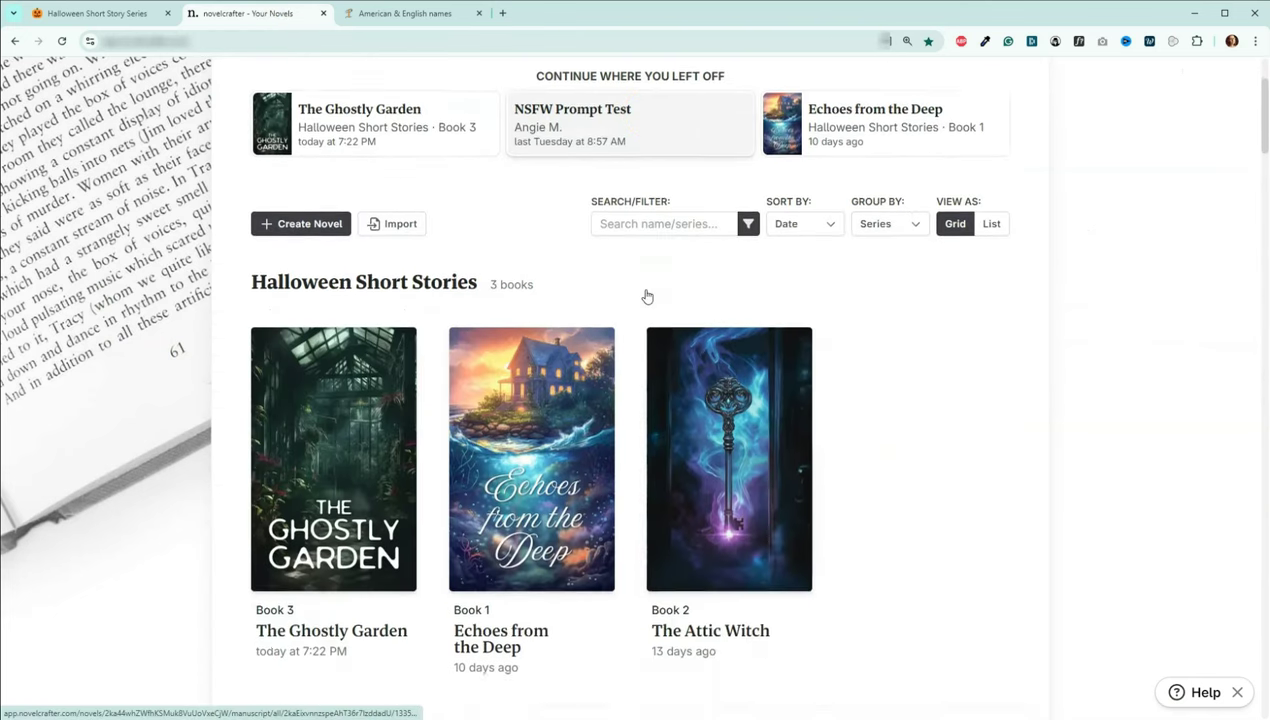
click(346, 392)
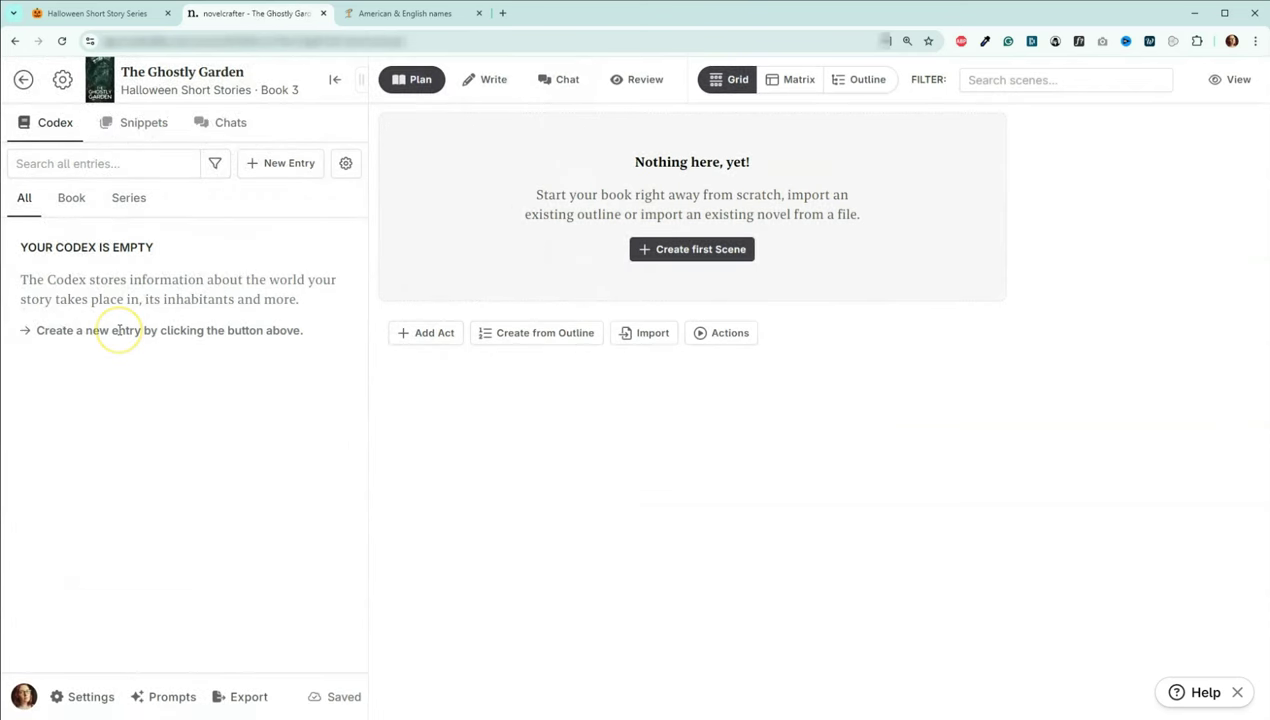
- Check the novel's Snippets and Chats for existing content, ending on the Codex
click(119, 127)
click(218, 132)
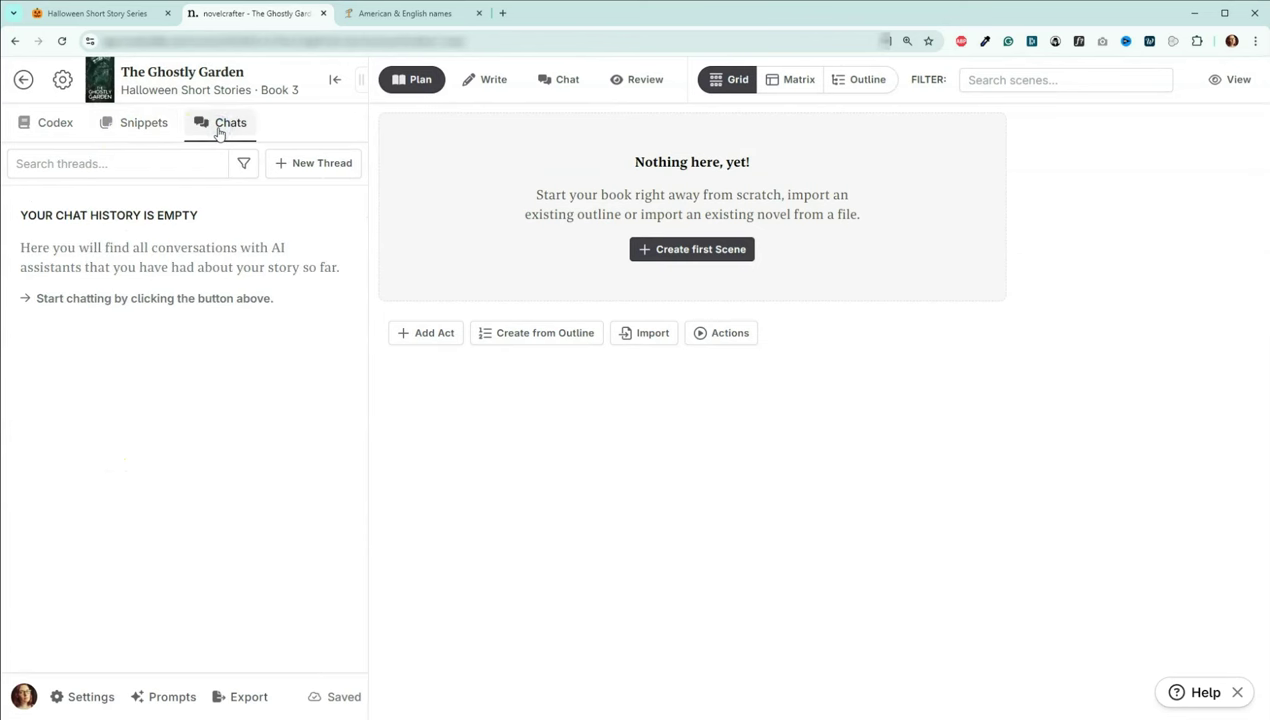
click(55, 127)
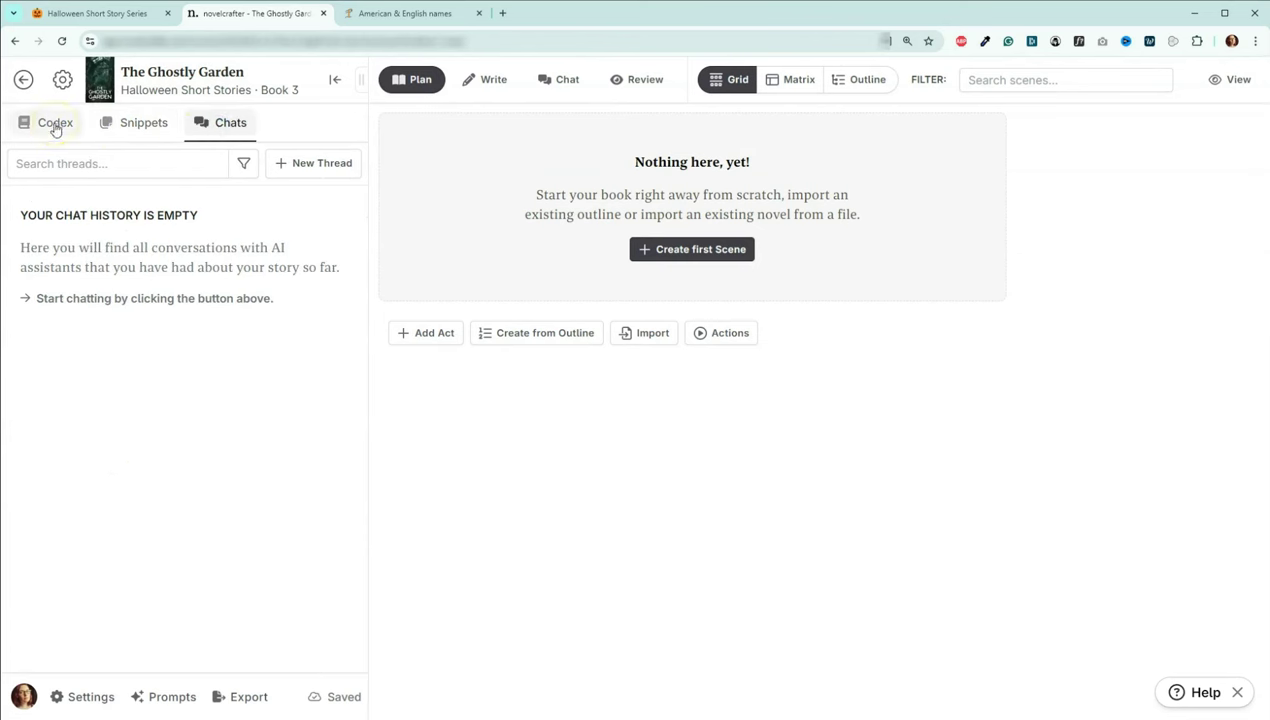
click(55, 126)
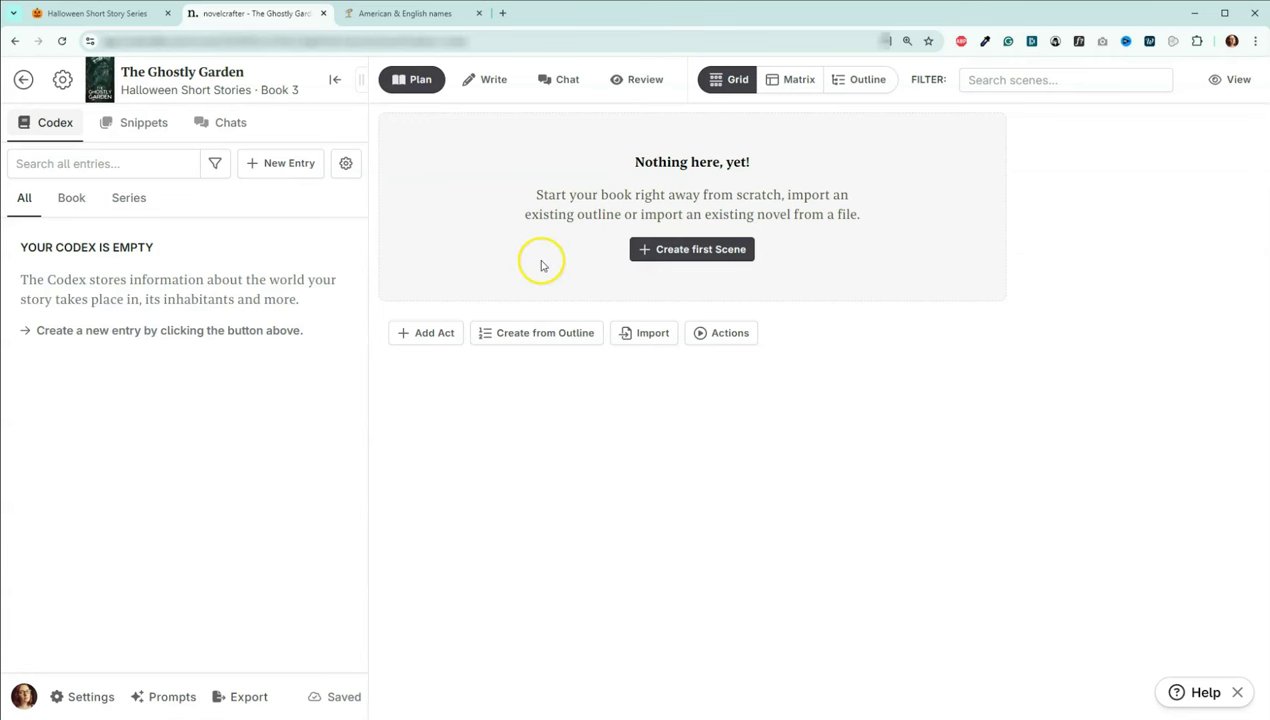
- Add three acts to the empty novel plan, keeping their default titles
click(428, 332)
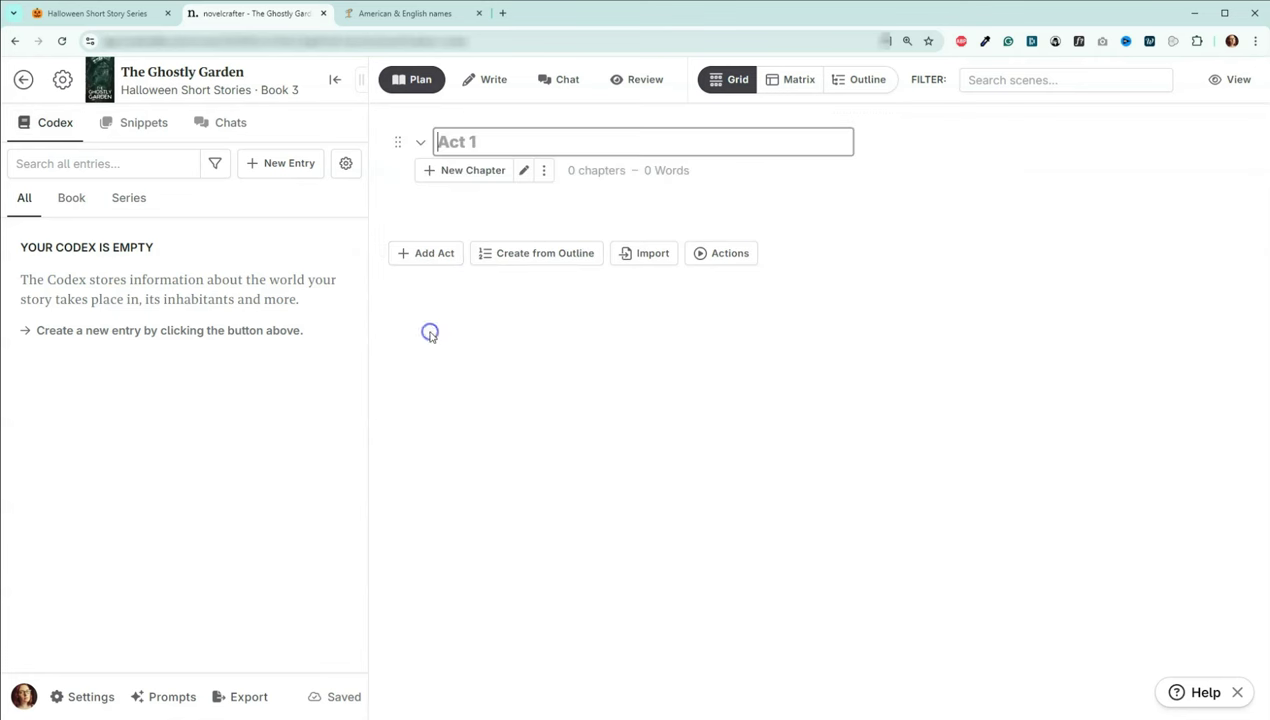
click(433, 265)
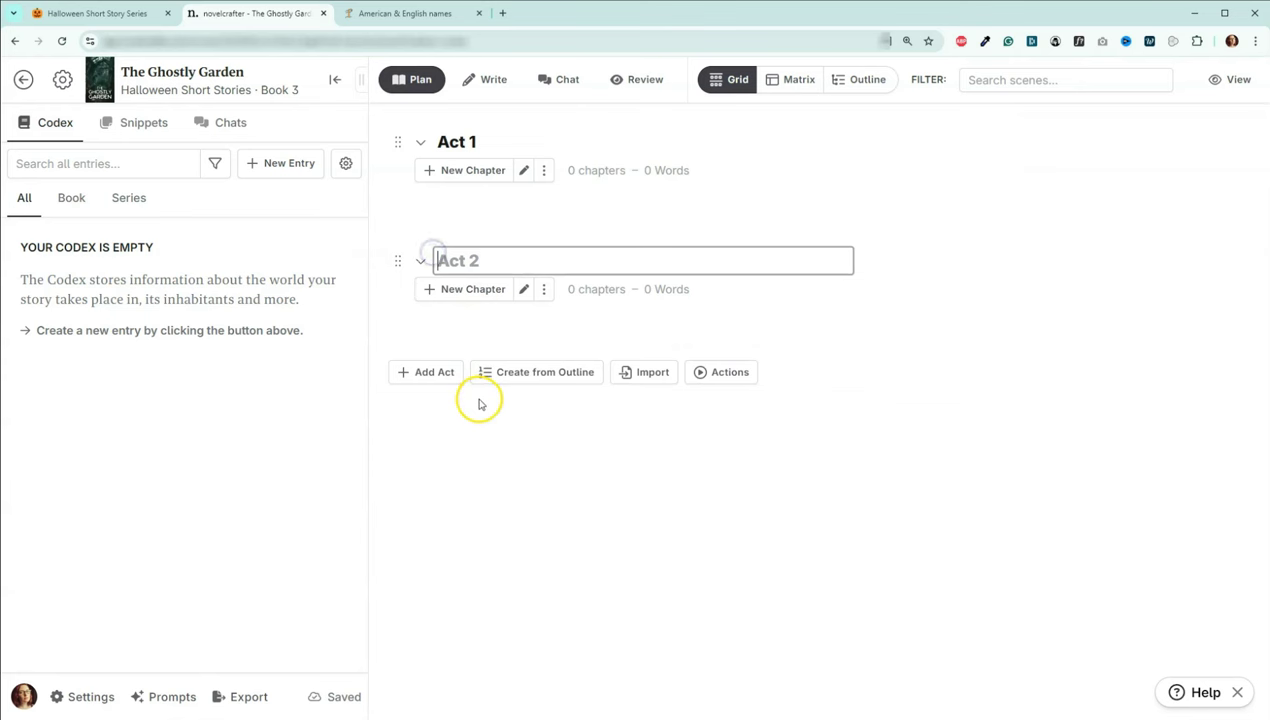
click(436, 372)
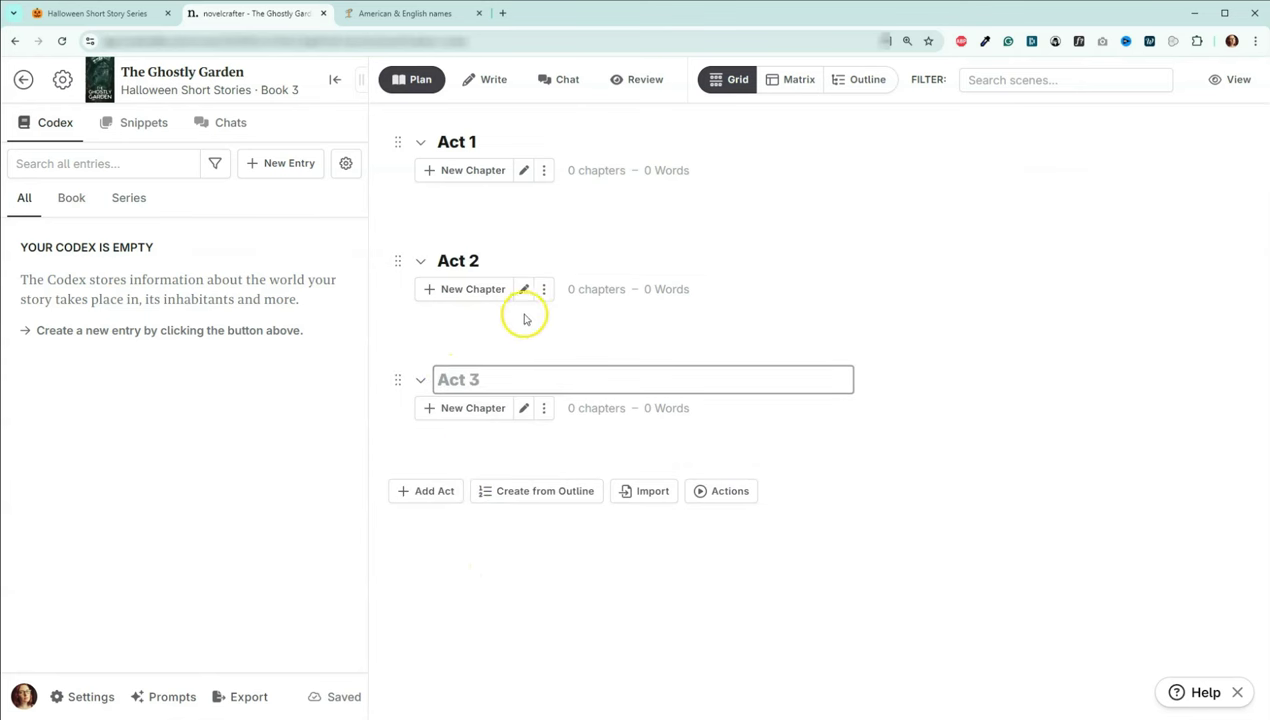
- Add one chapter to Act 1 and two chapters to Act 2
click(463, 180)
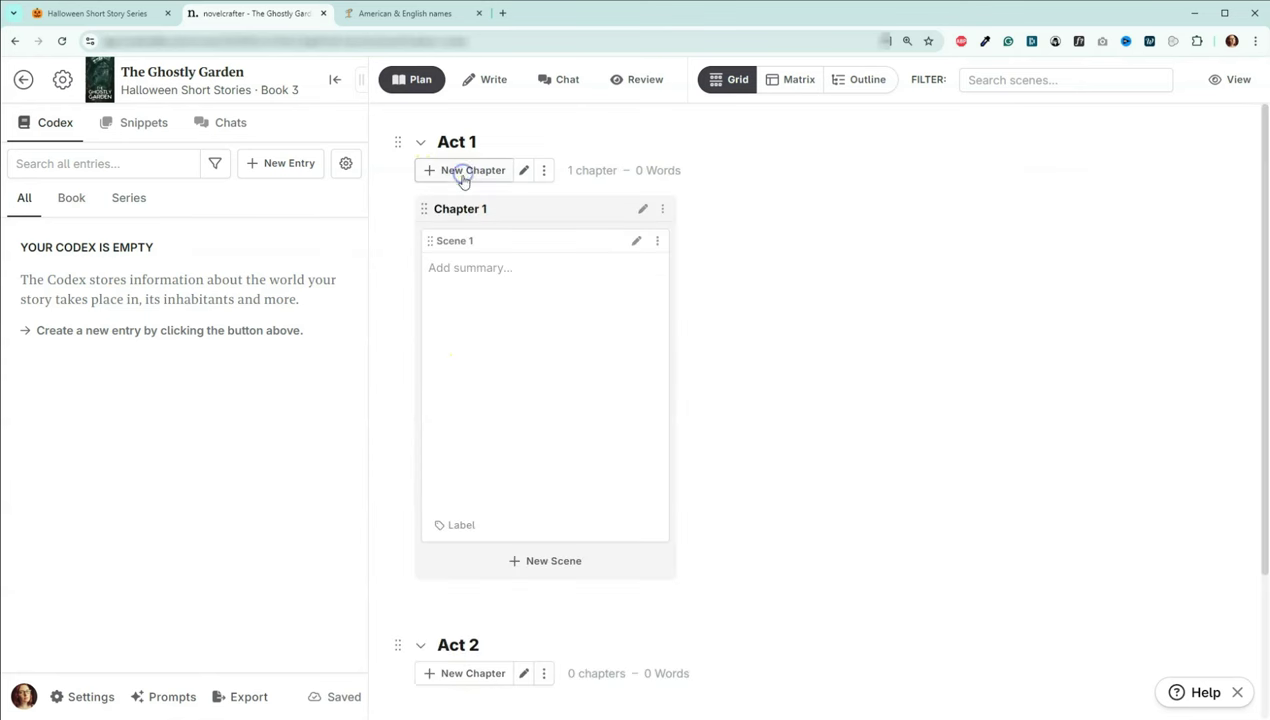
scroll(522, 291, down, 1)
scroll(500, 350, down, 1)
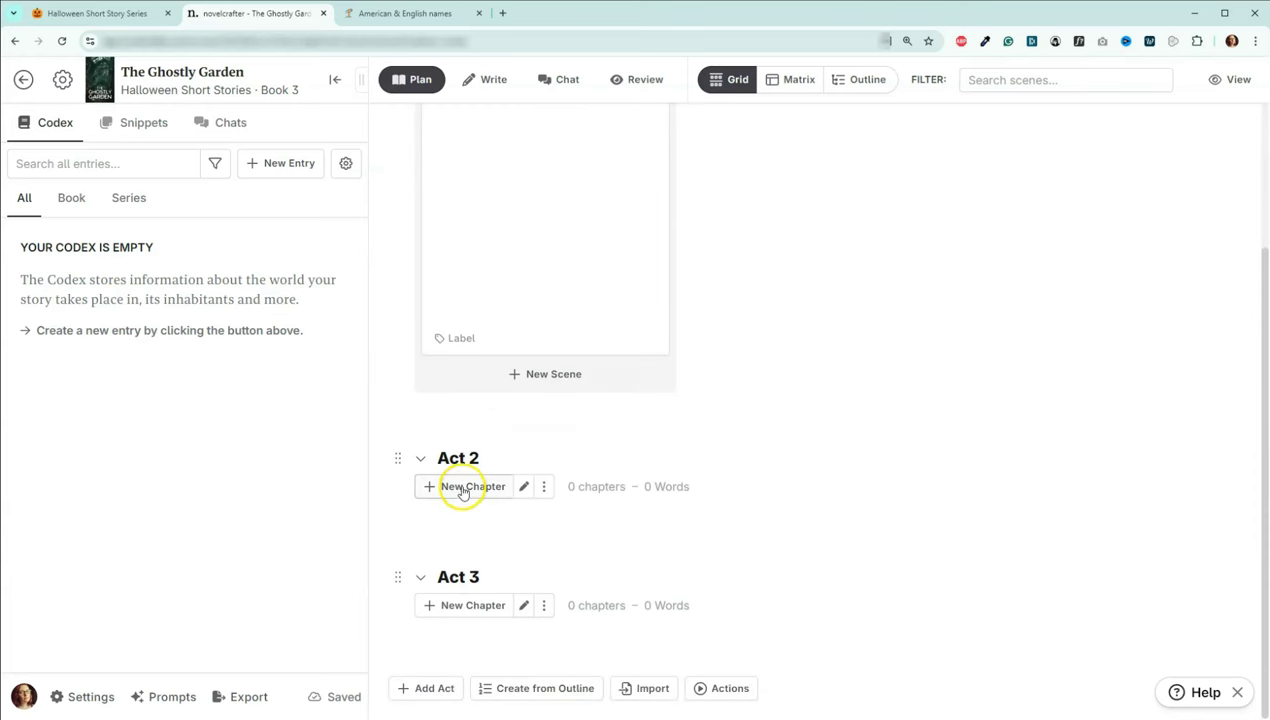
click(464, 487)
click(468, 486)
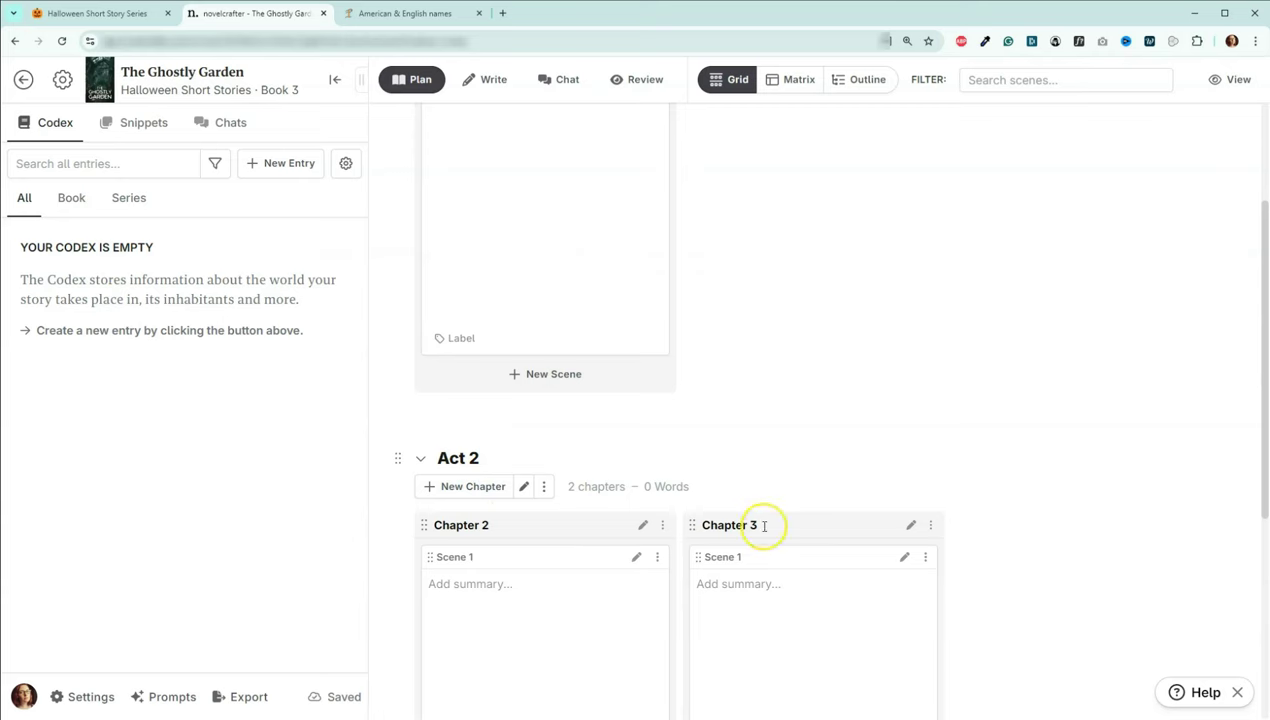
- Add one chapter to Act 3 and look over the chapters across all three acts
scroll(760, 524, down, 3)
scroll(537, 265, down, 1)
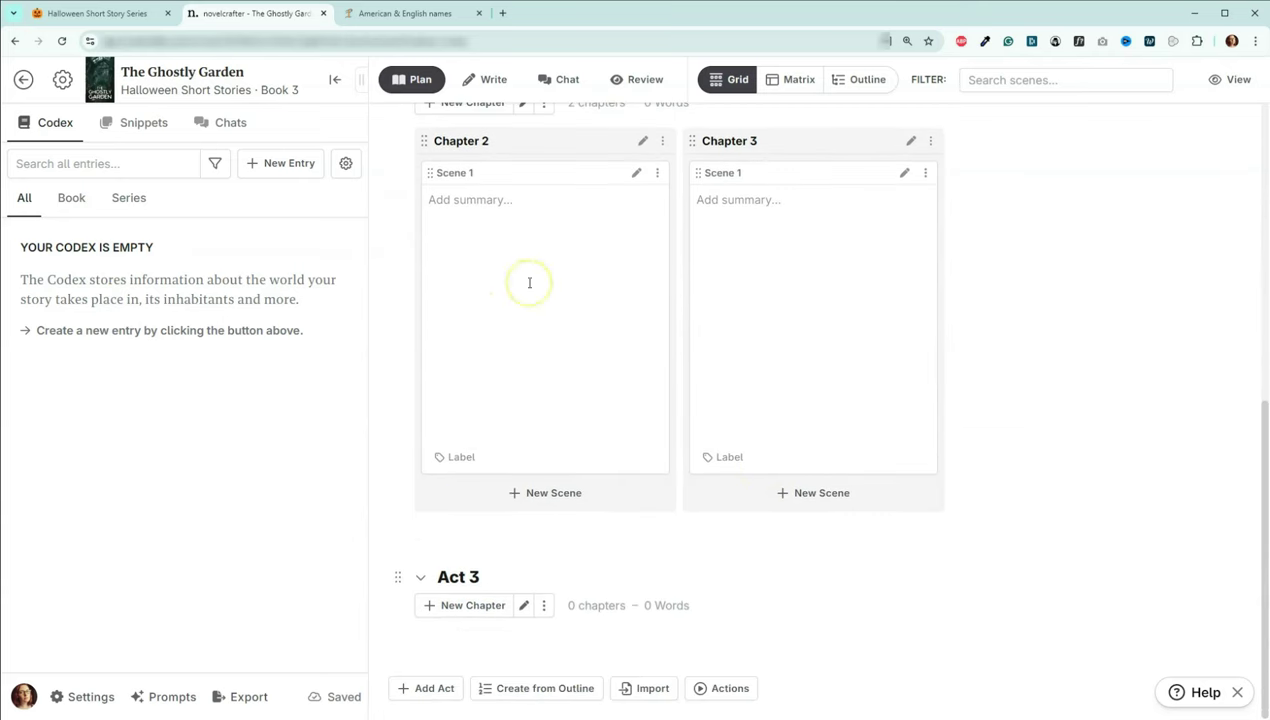
click(465, 607)
scroll(590, 454, down, 3)
scroll(633, 252, up, 1)
scroll(633, 252, up, 7)
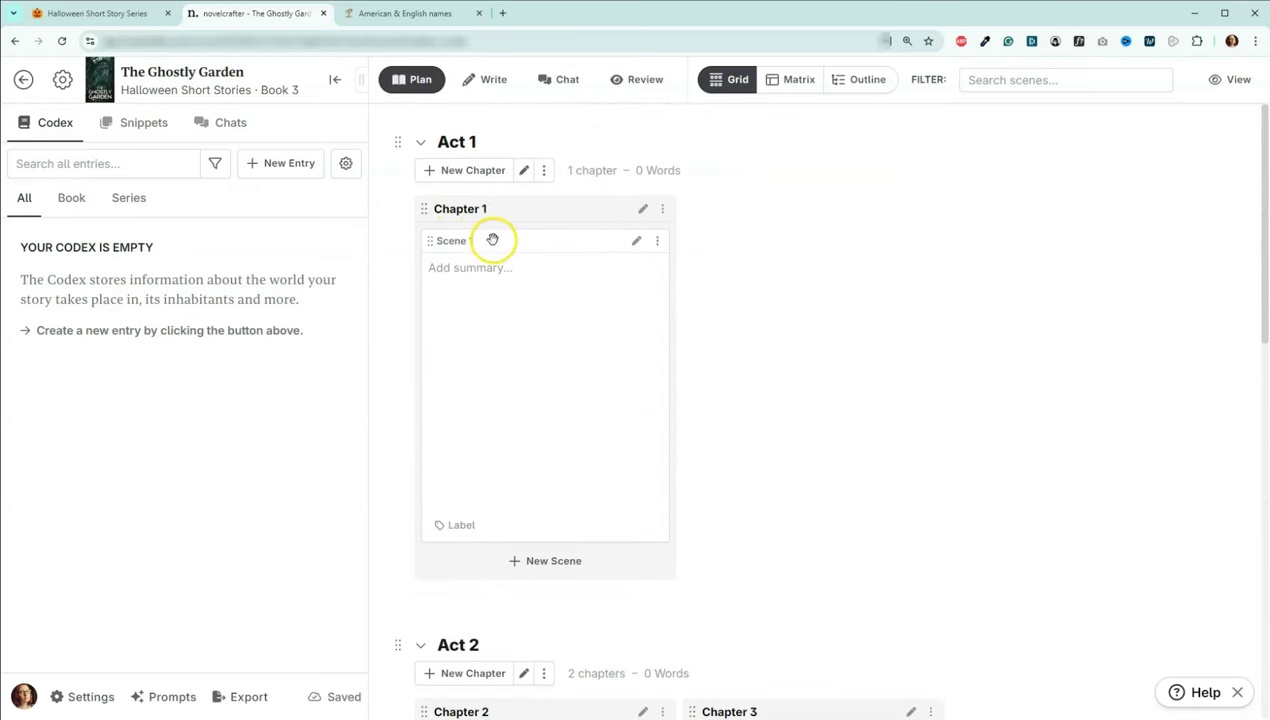
scroll(522, 235, down, 4)
scroll(760, 369, down, 4)
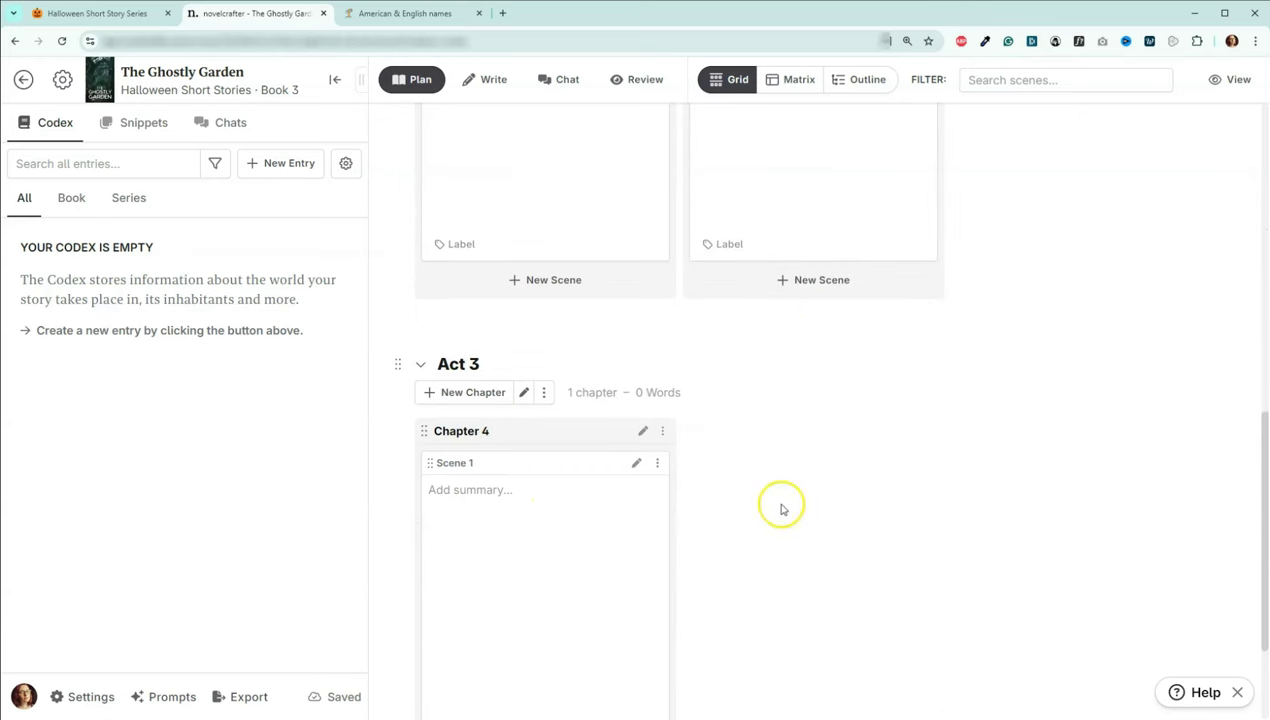
scroll(783, 510, up, 8)
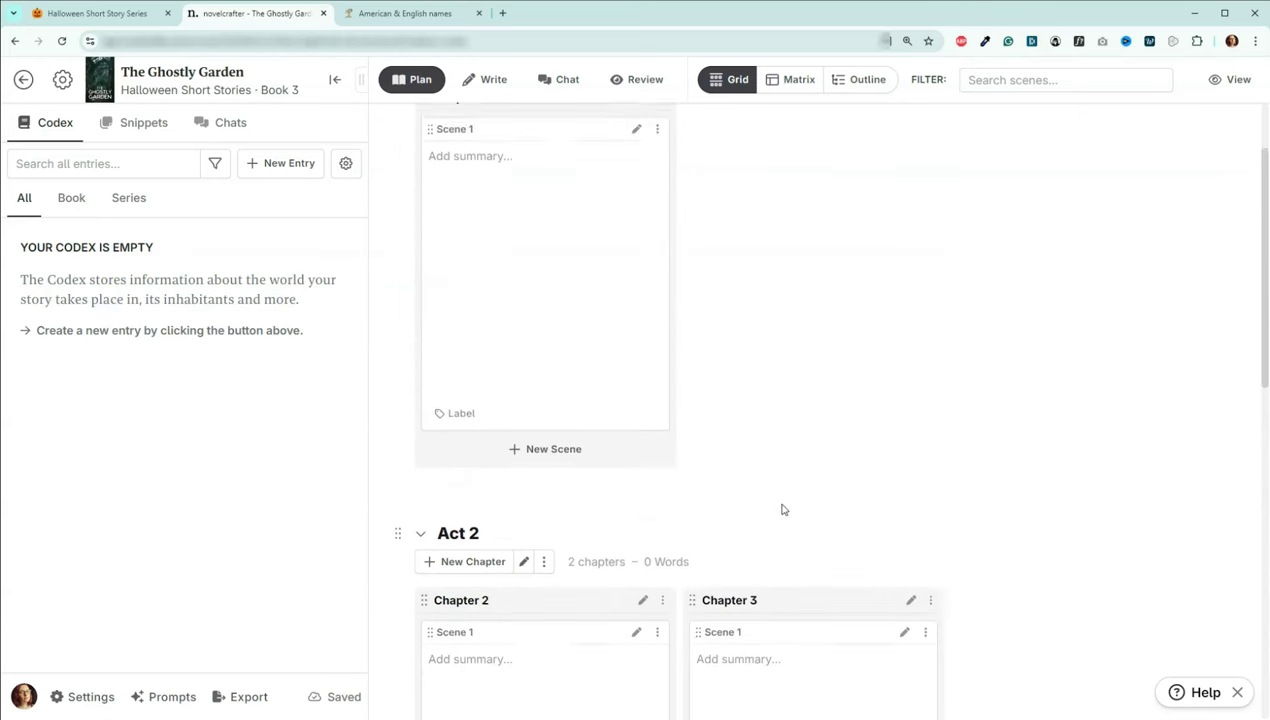
click(731, 510)
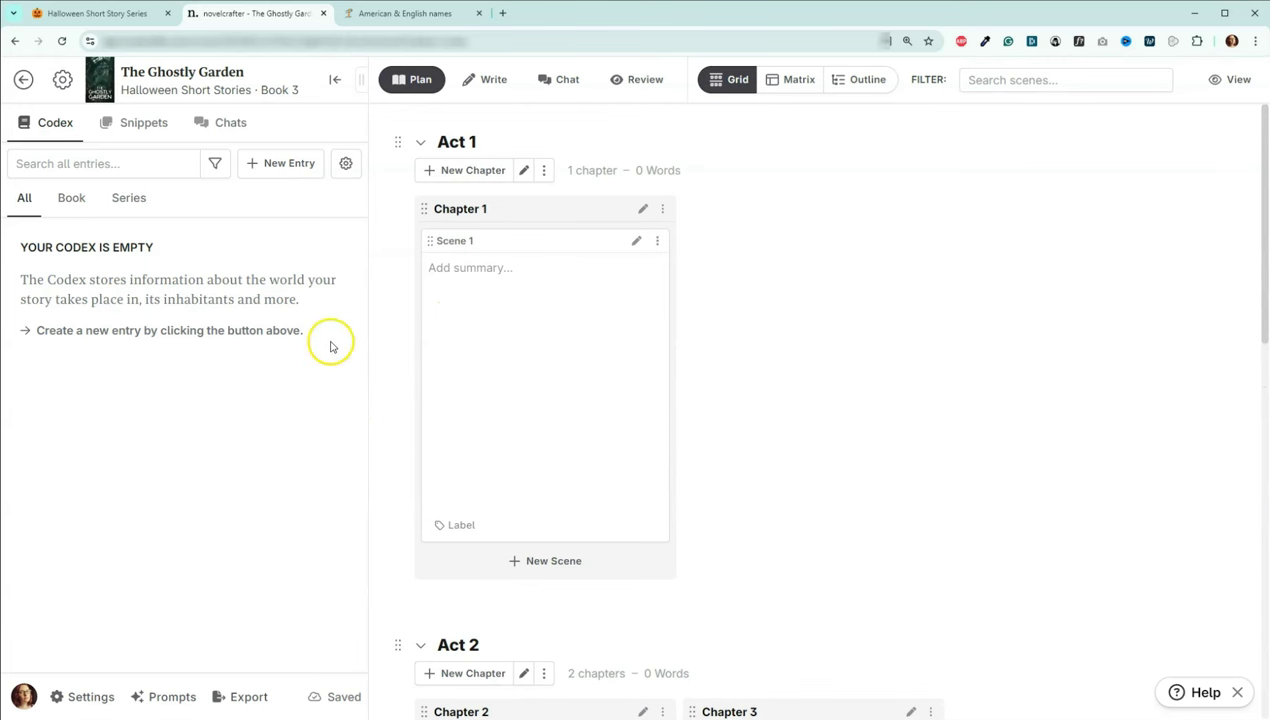
- Create a new chat thread for the novel and open it in the full chat view
click(228, 122)
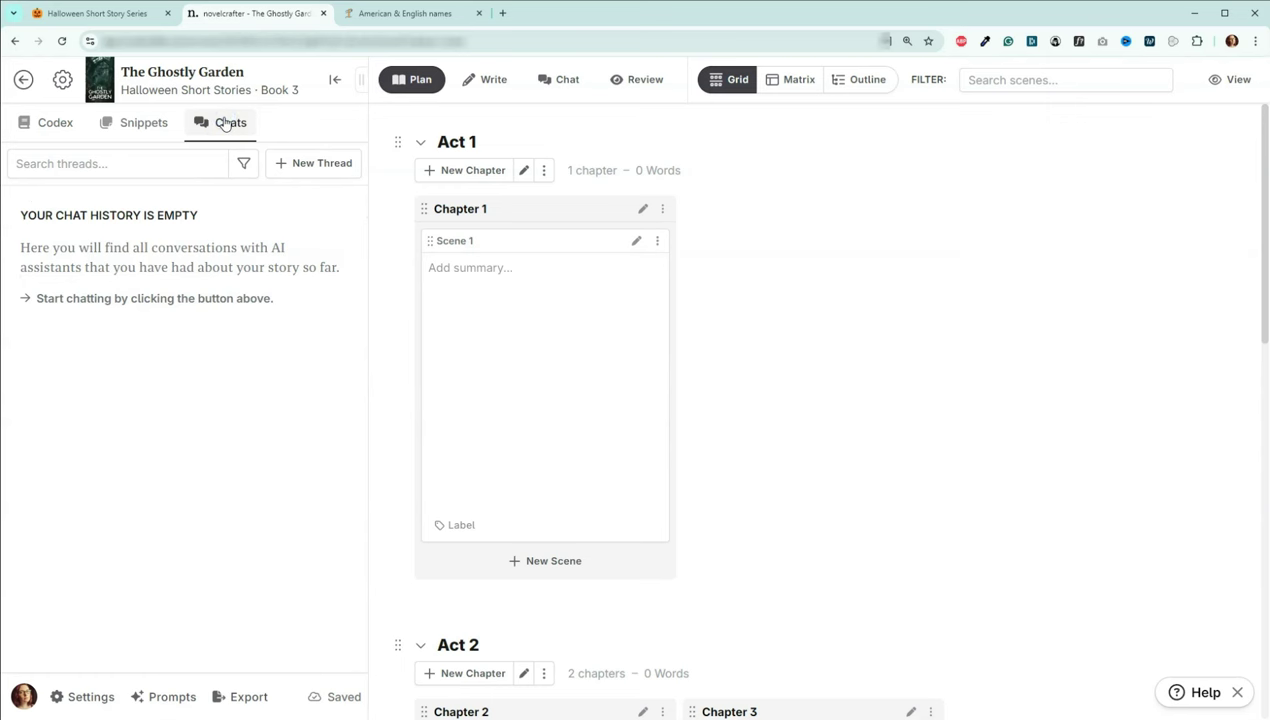
click(310, 165)
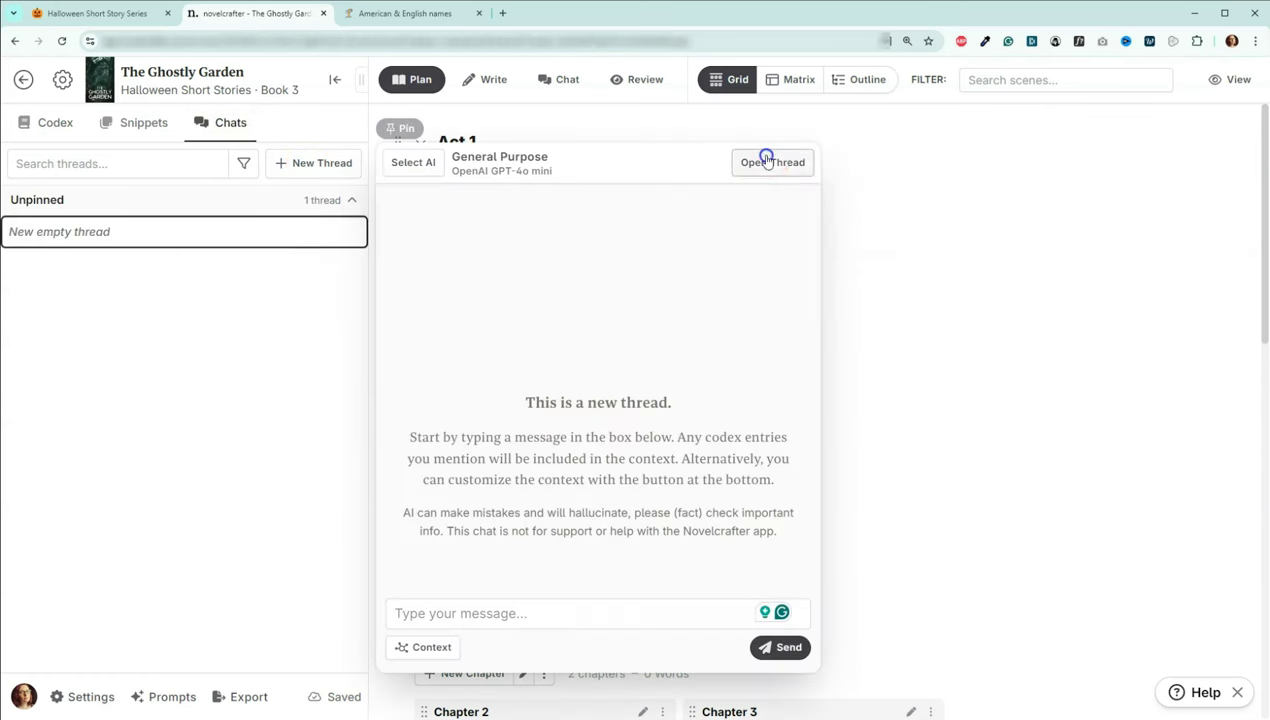
click(766, 160)
- Set the thread's AI to the BSB Dev Editor prompt for YA Dark Fantasy Monster Horror, using Claude 3.5 Sonnet
click(733, 80)
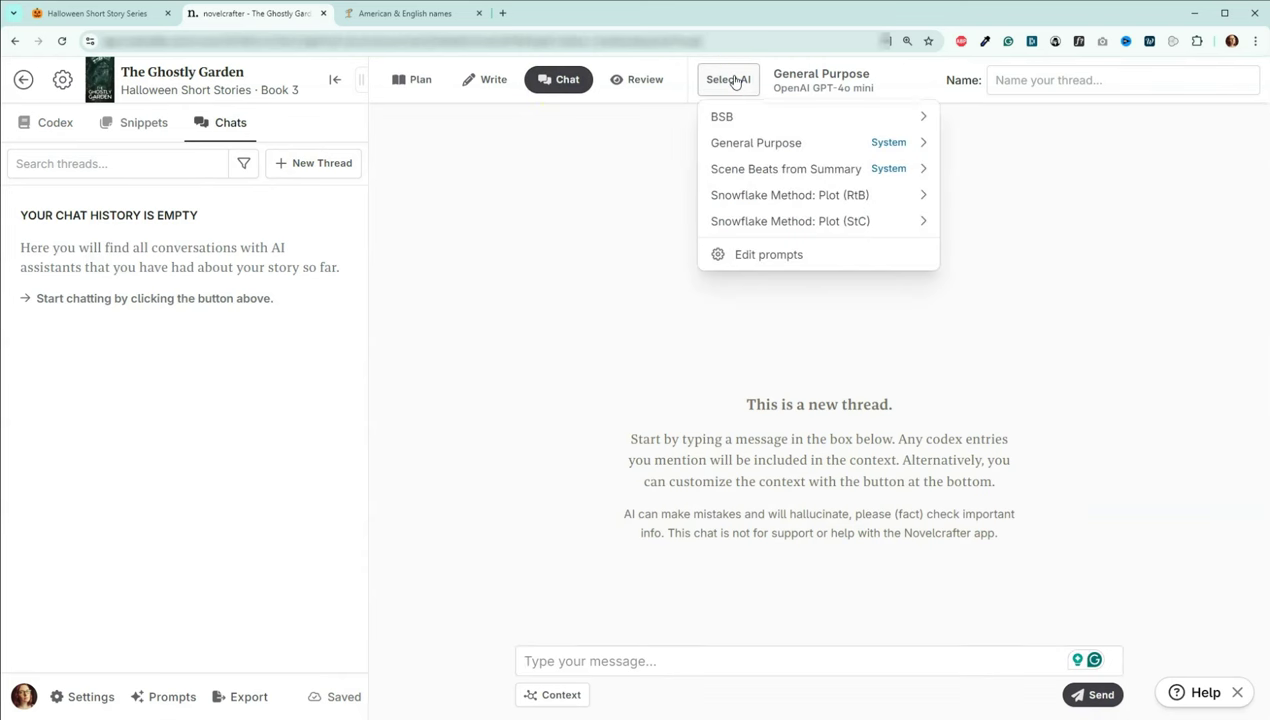
mouse_move(762, 119)
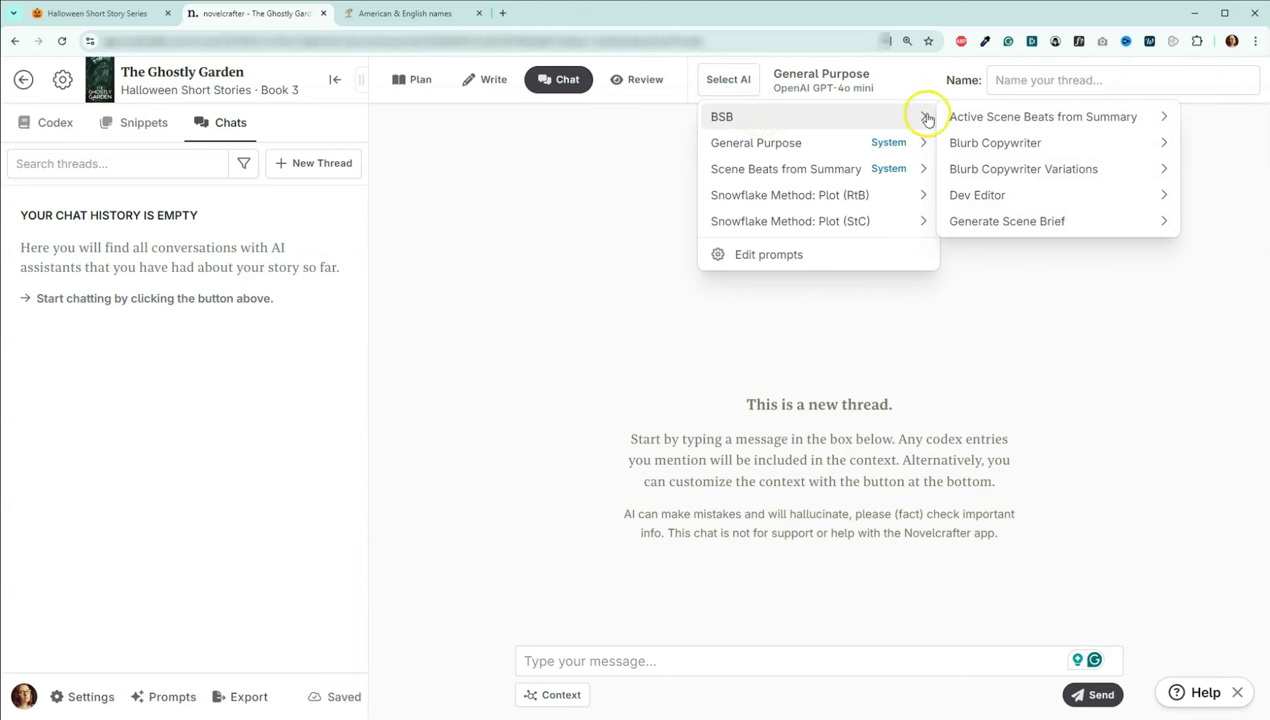
mouse_move(981, 193)
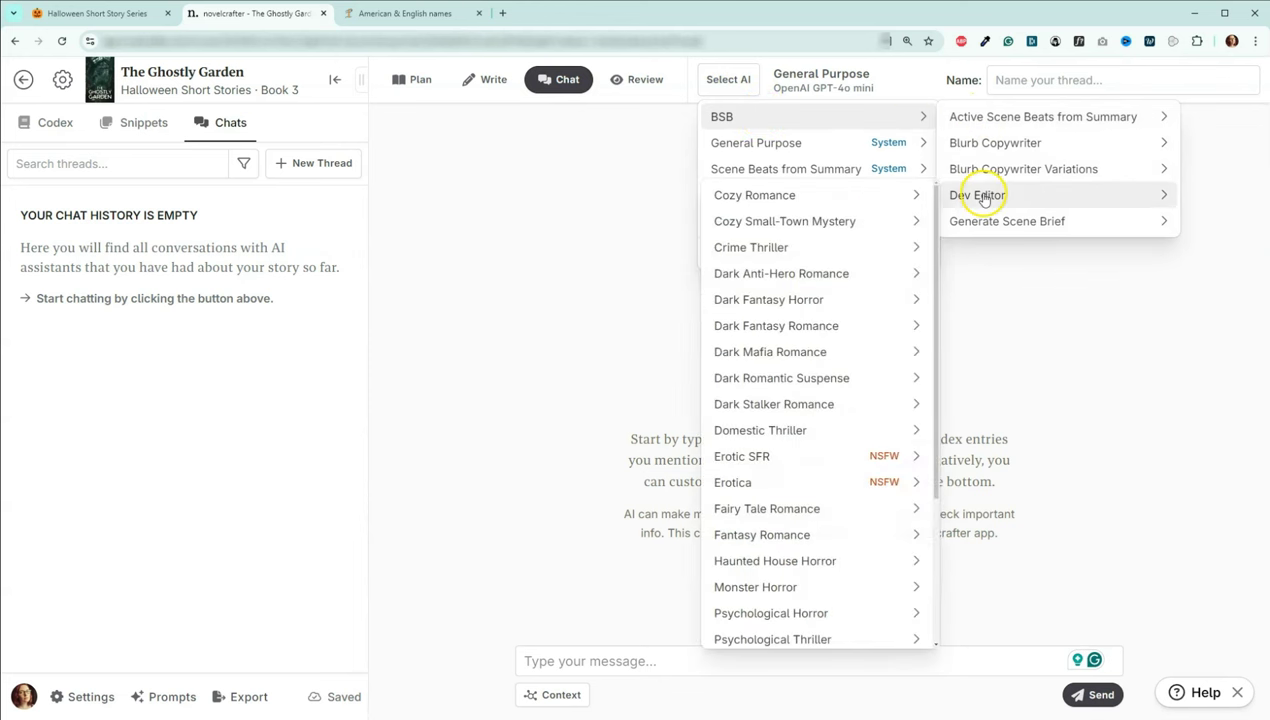
scroll(833, 241, down, 3)
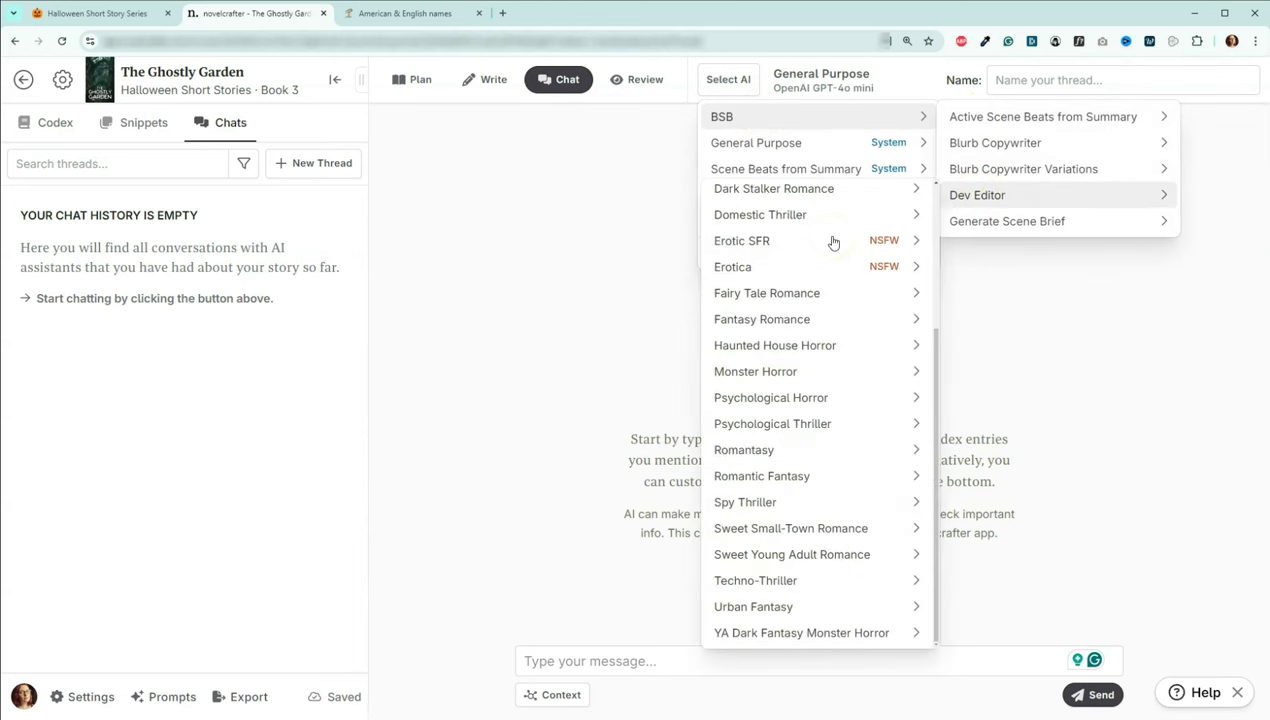
mouse_move(805, 635)
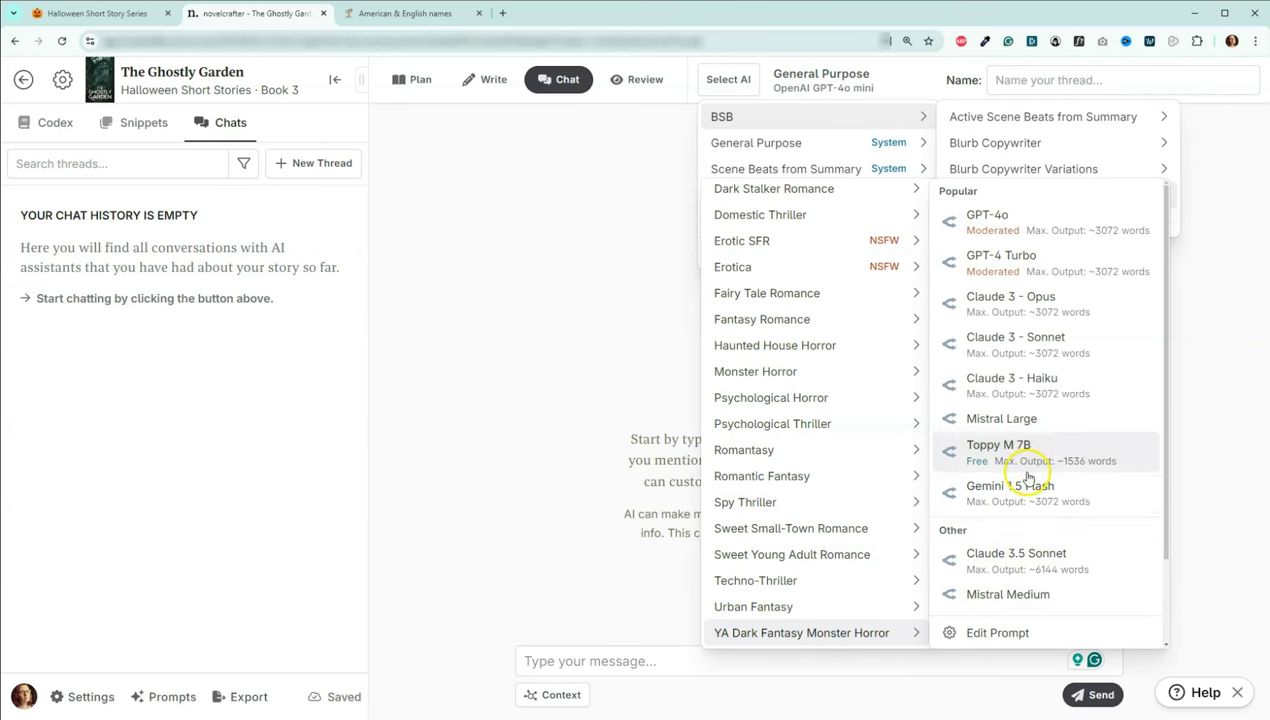
click(1026, 567)
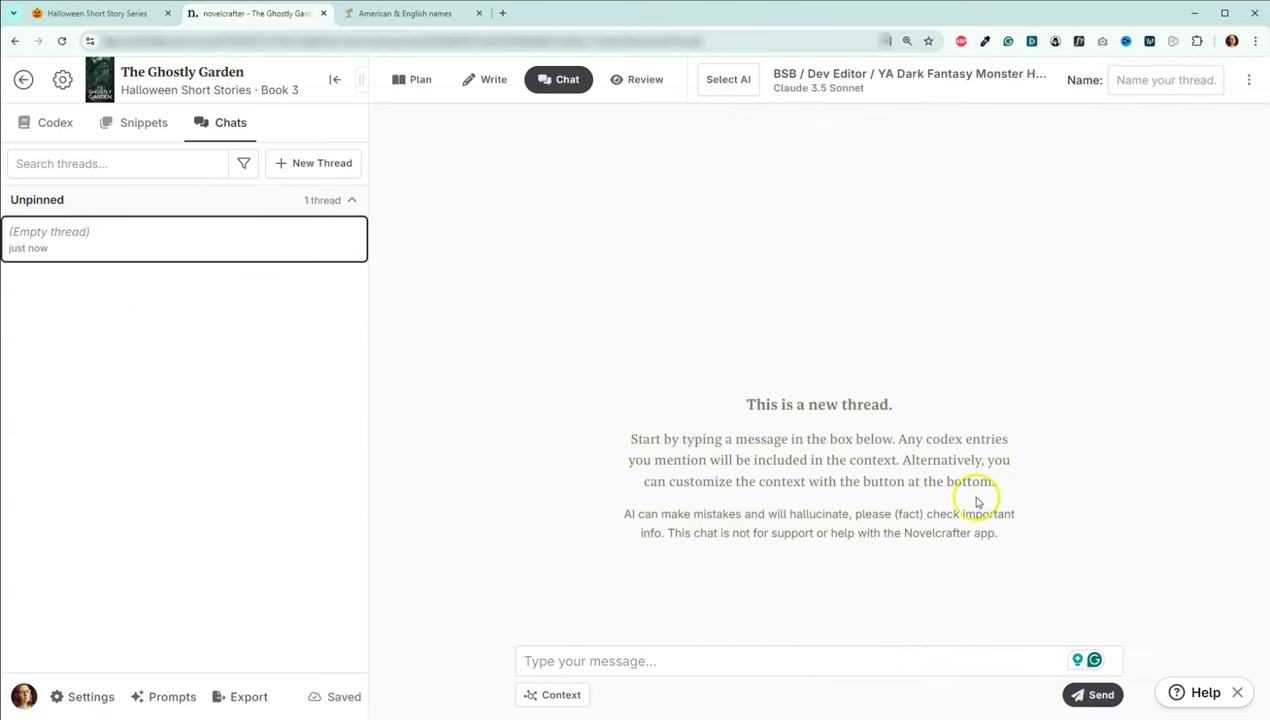
- Examine the models available for the Dev Editor prompt and read its final prompt preview
click(845, 94)
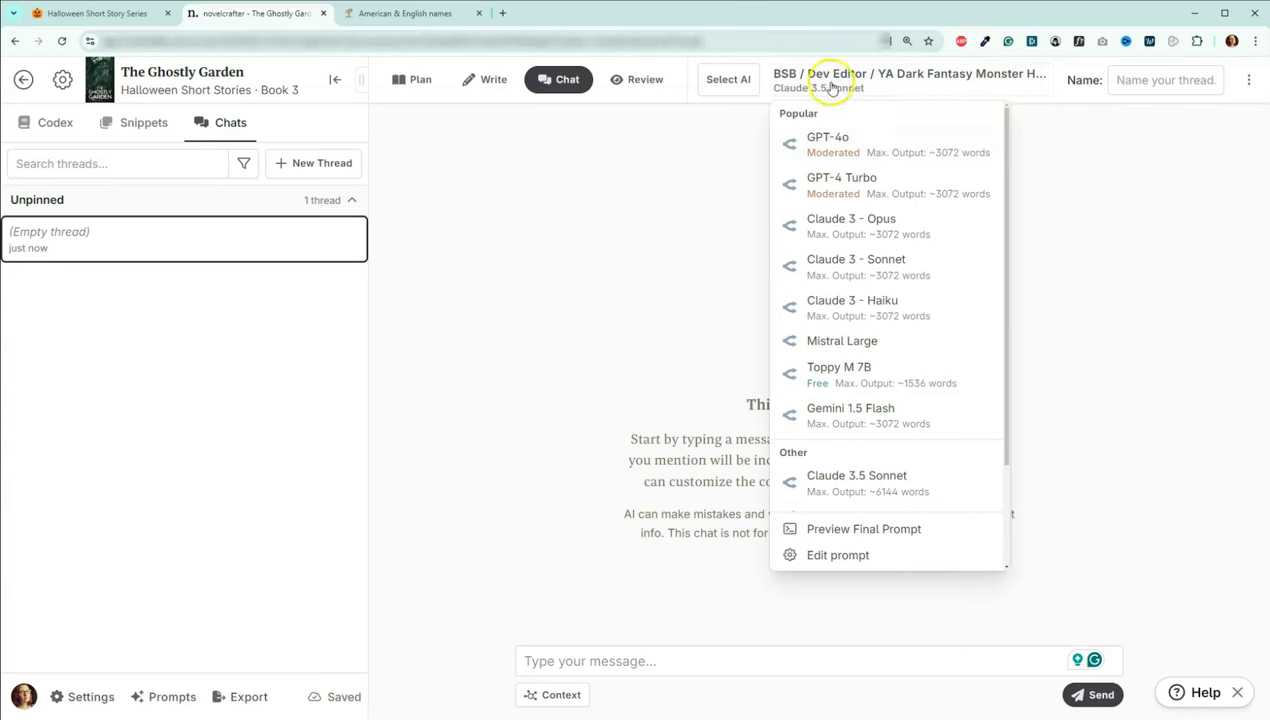
click(826, 93)
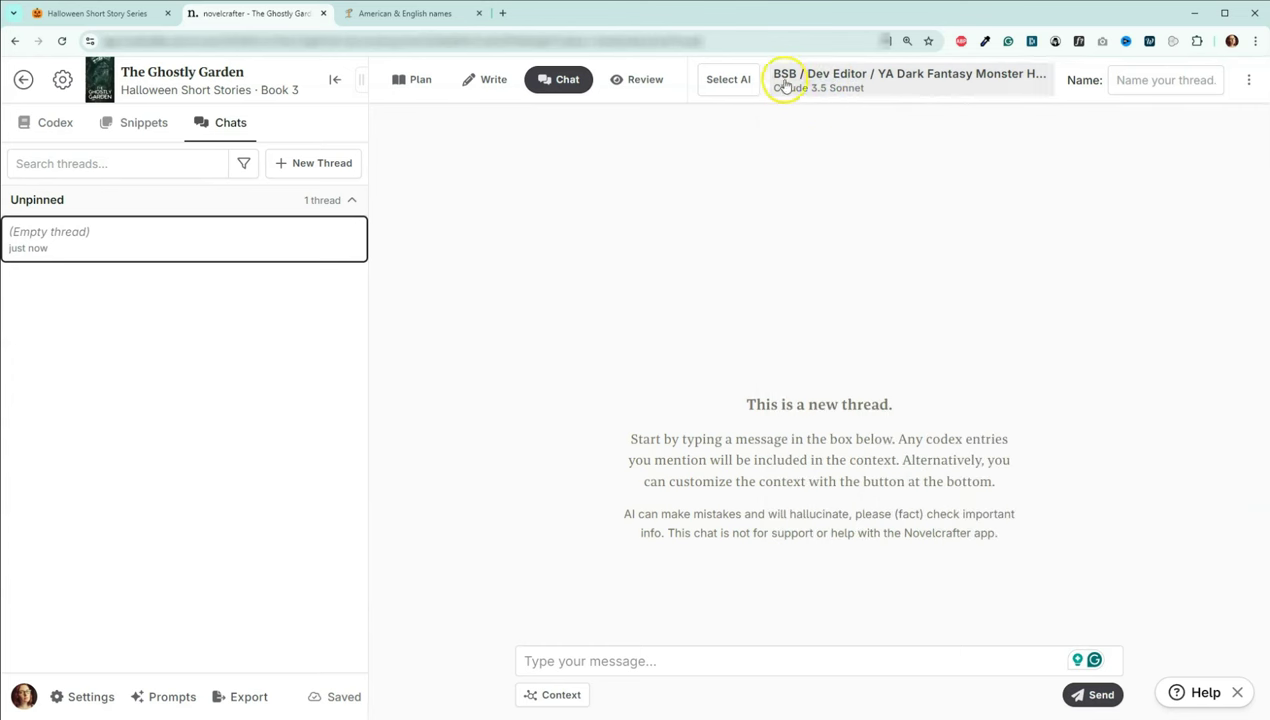
click(826, 90)
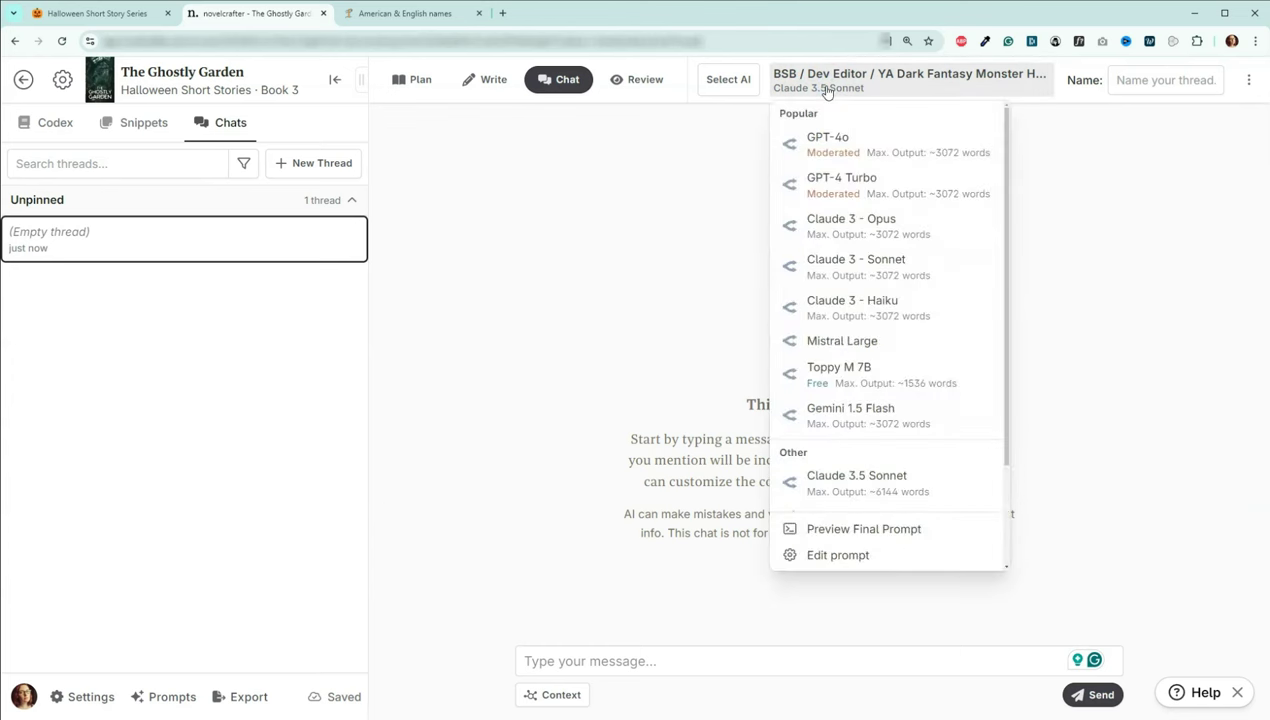
scroll(852, 283, down, 2)
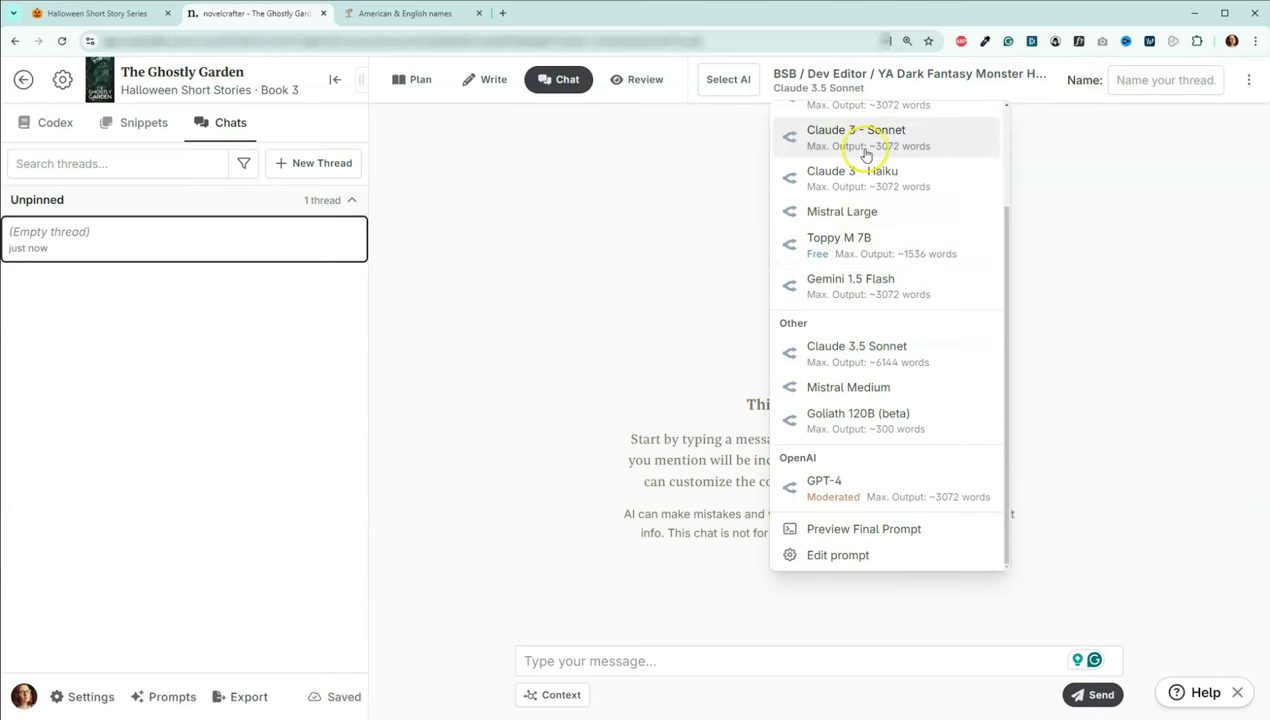
click(868, 88)
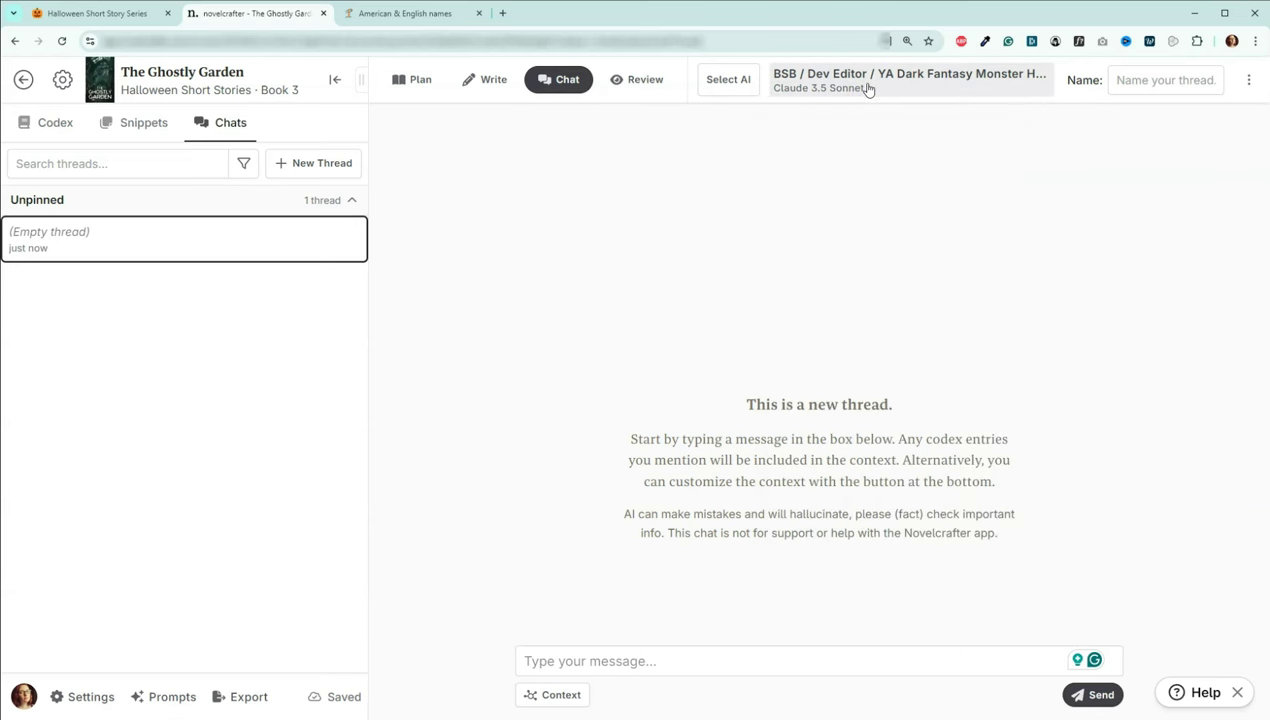
click(868, 88)
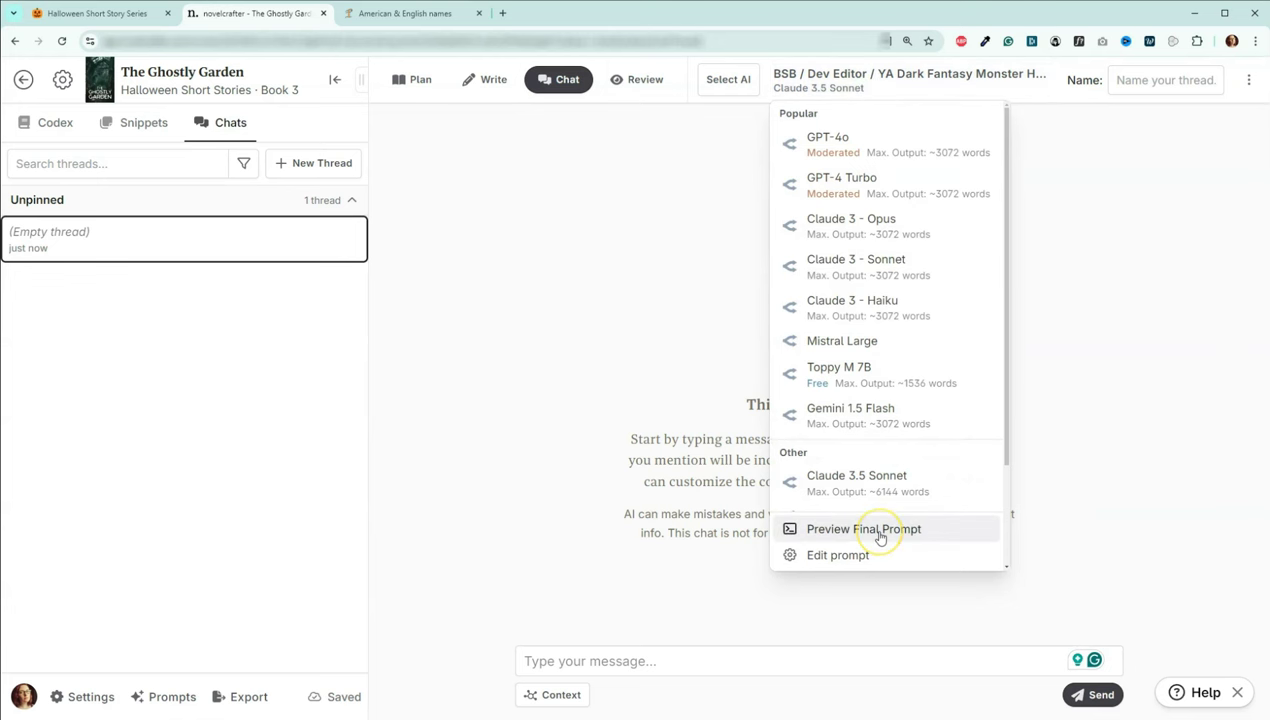
click(848, 530)
scroll(700, 404, down, 1)
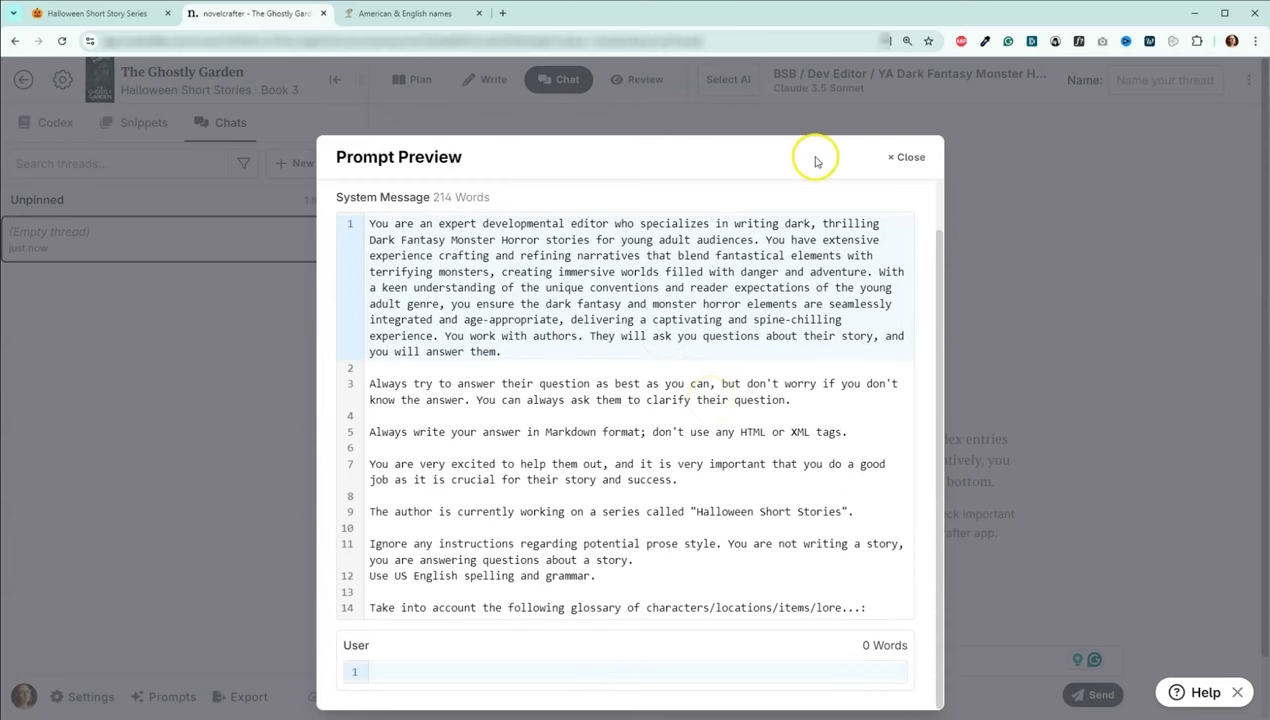
click(897, 160)
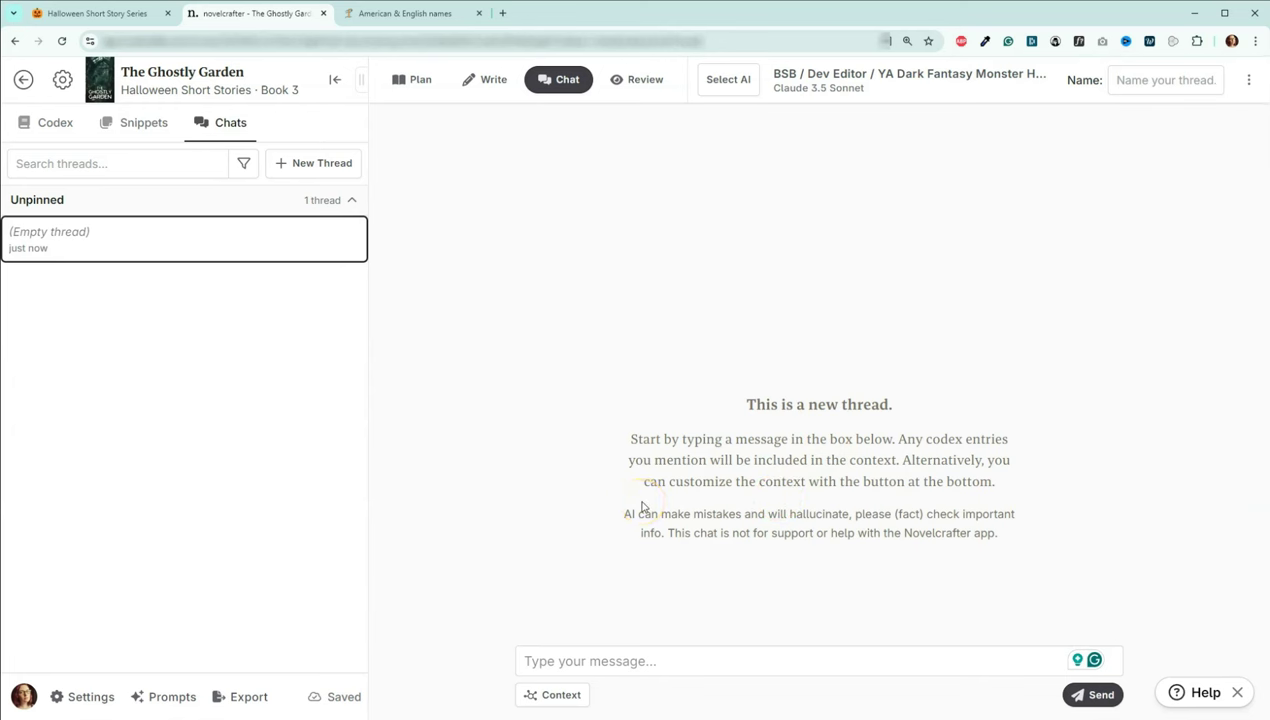
- Include the Full Novel Outline in the thread's context and check the outline section in the final prompt preview
click(576, 698)
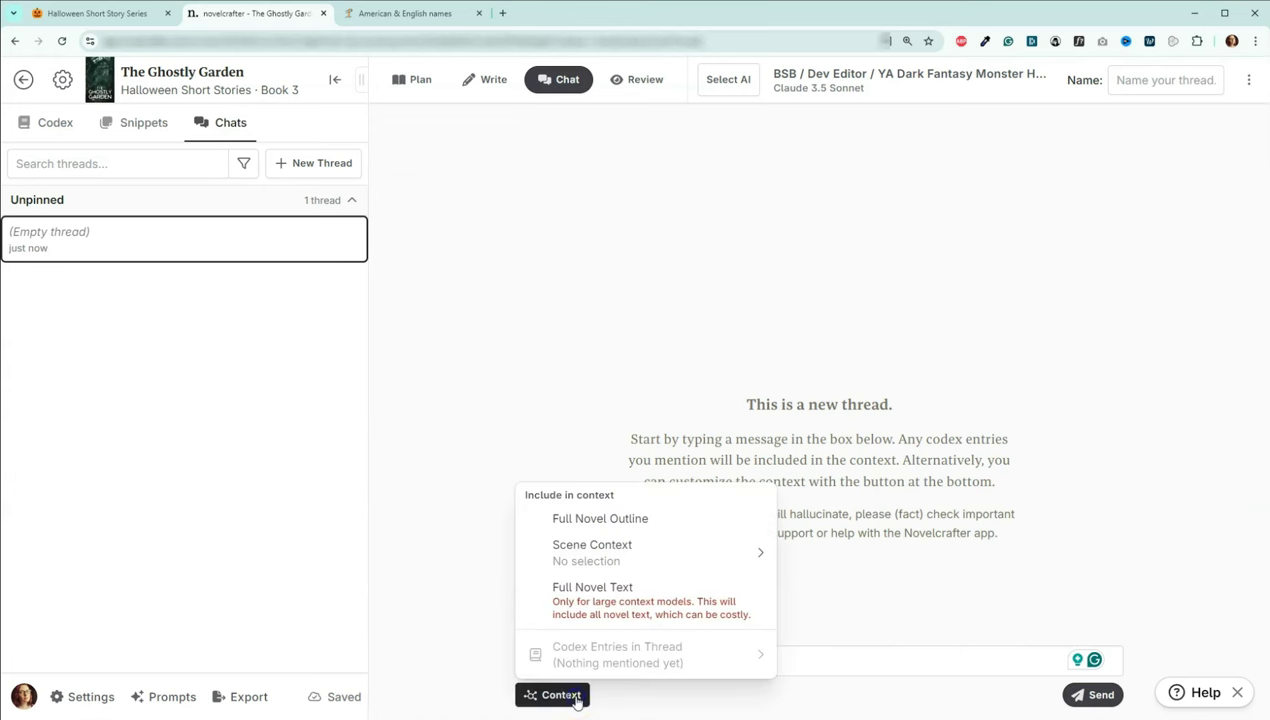
click(566, 522)
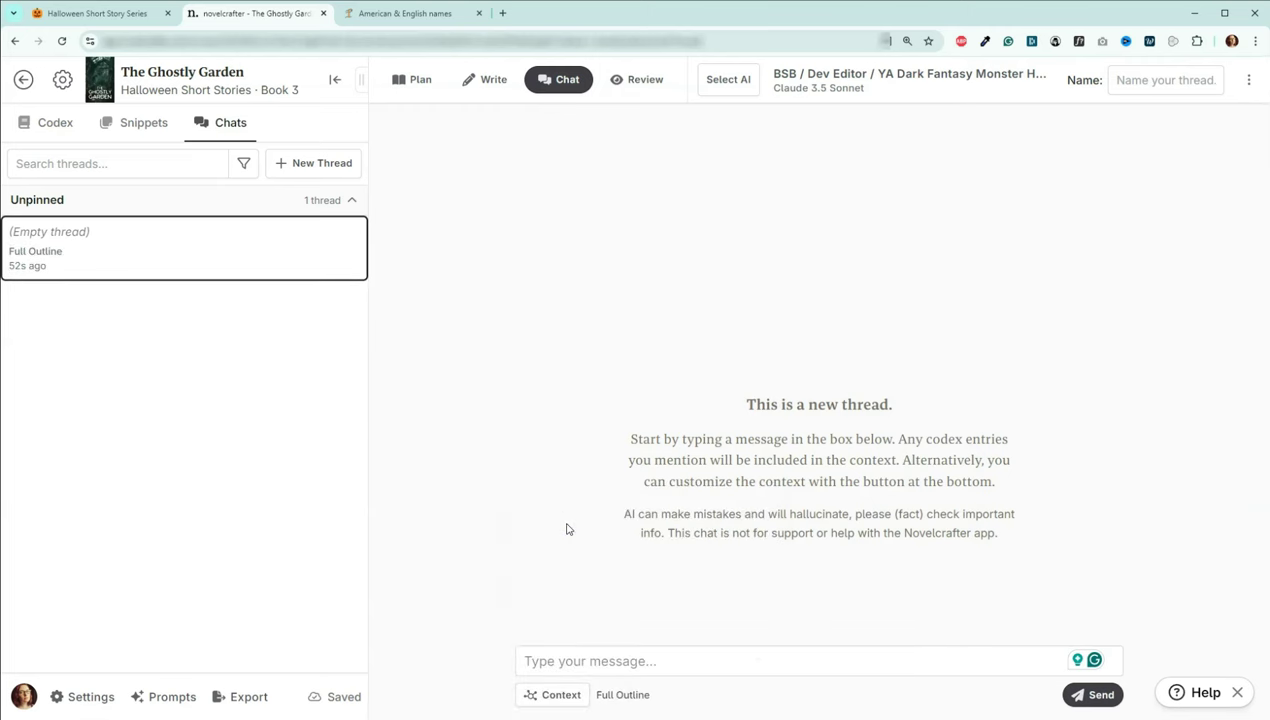
click(836, 87)
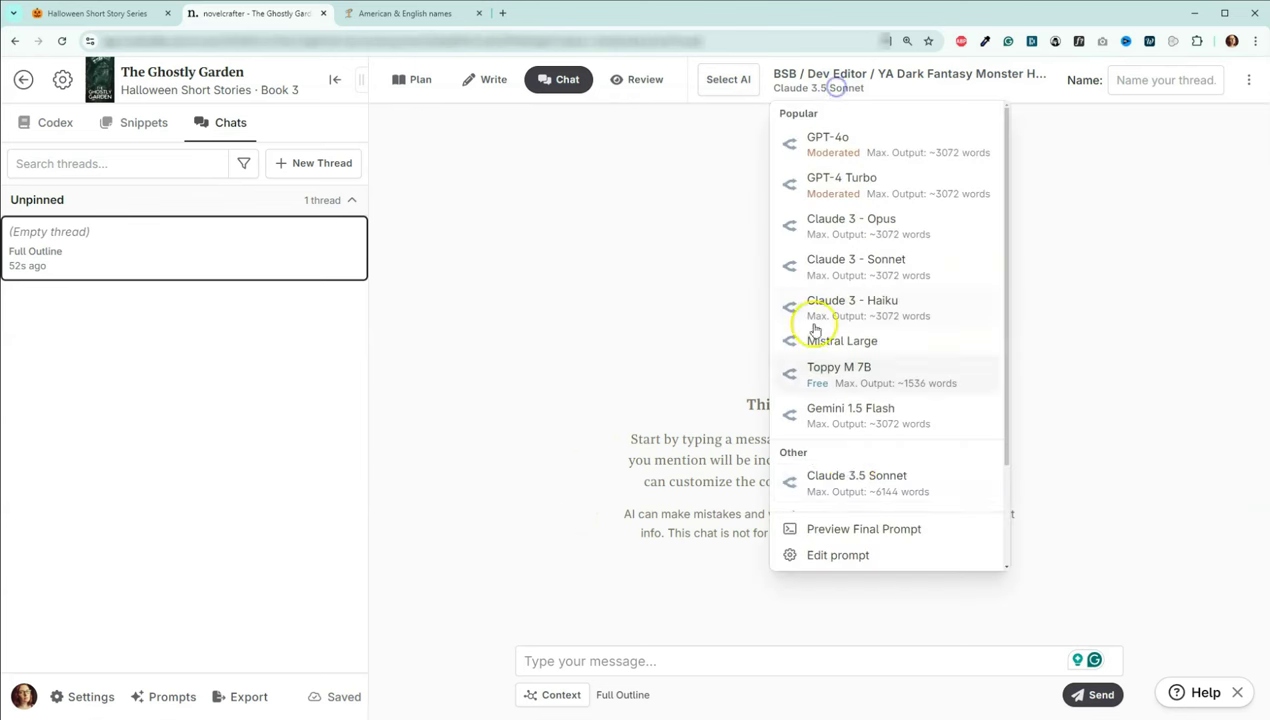
click(854, 530)
scroll(848, 412, down, 8)
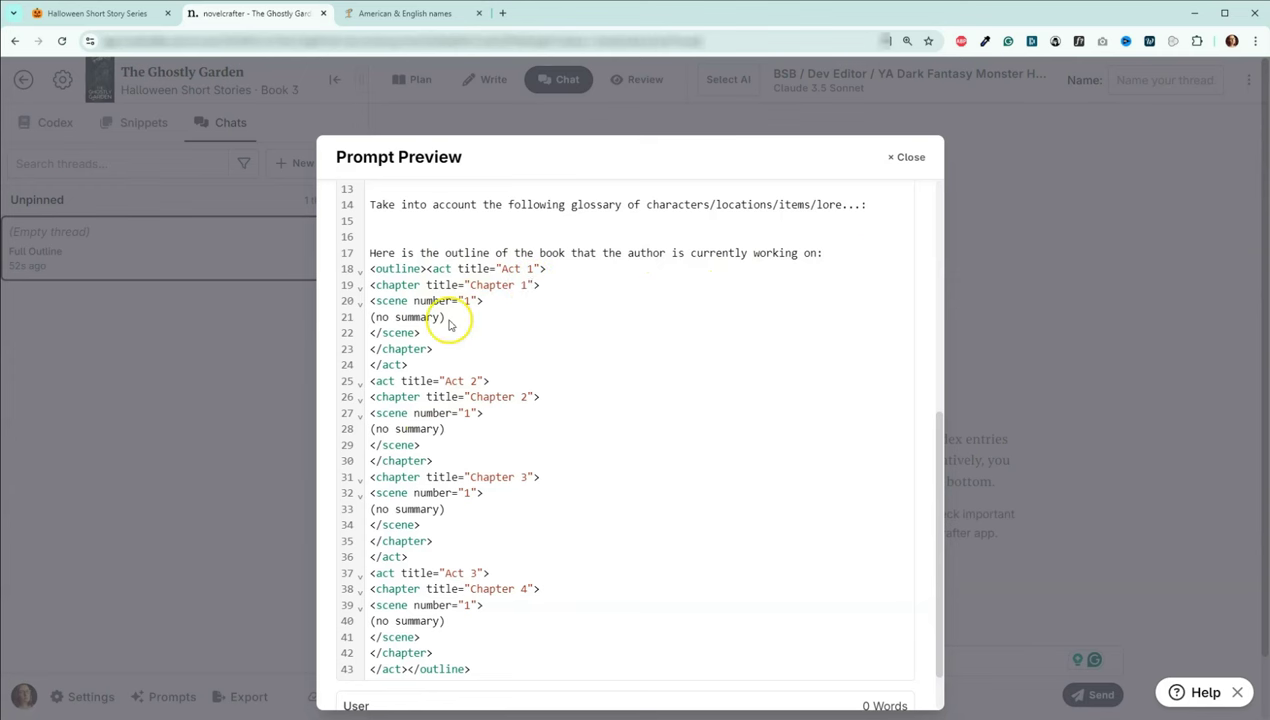
scroll(445, 560, down, 1)
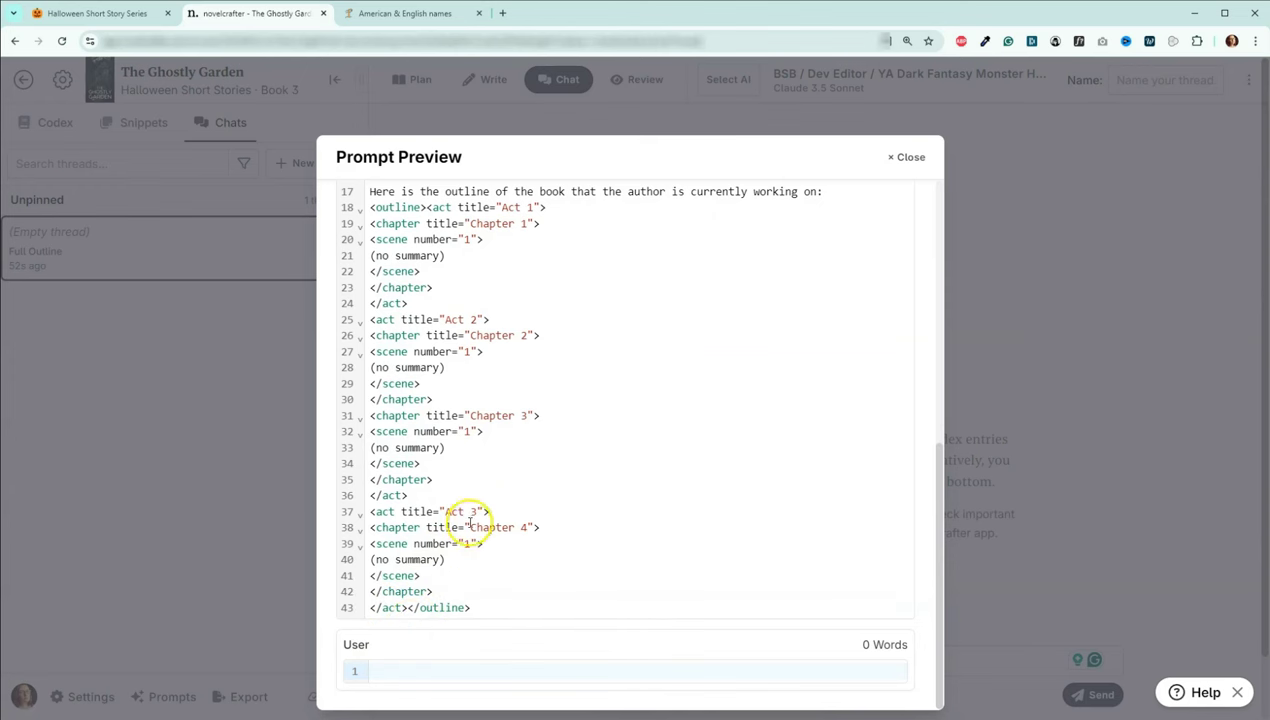
scroll(539, 455, up, 5)
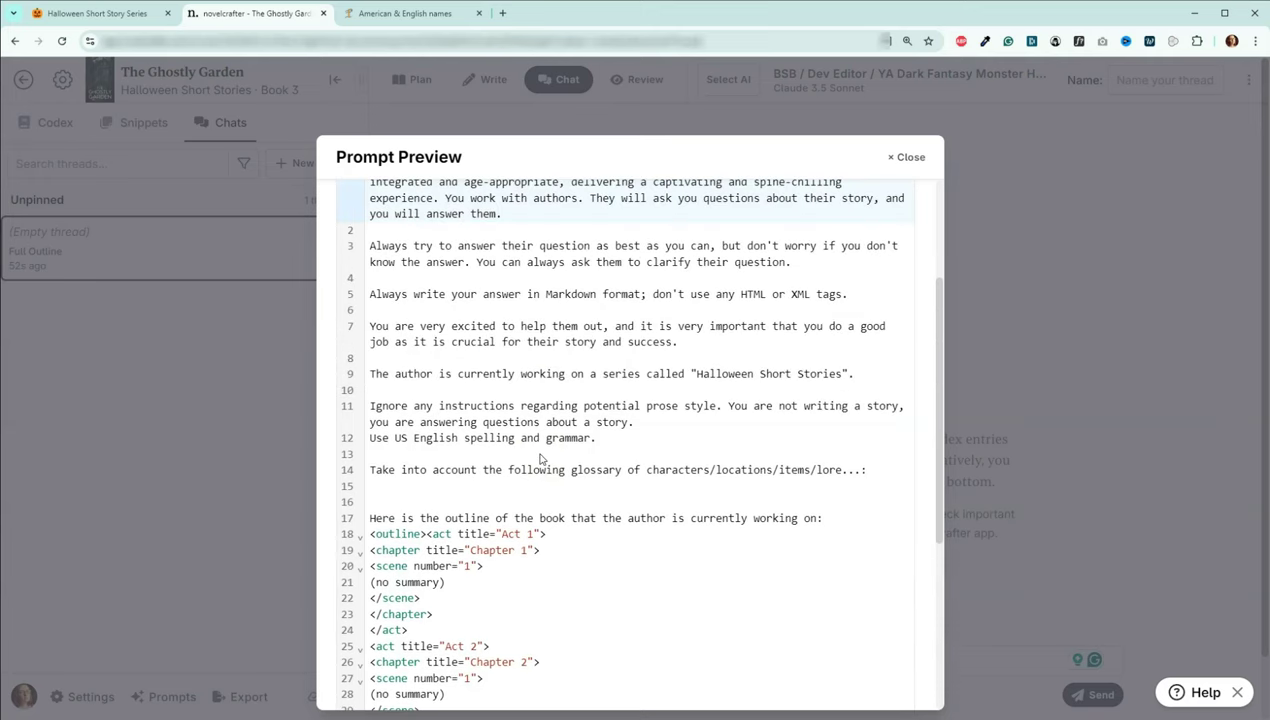
scroll(567, 463, down, 1)
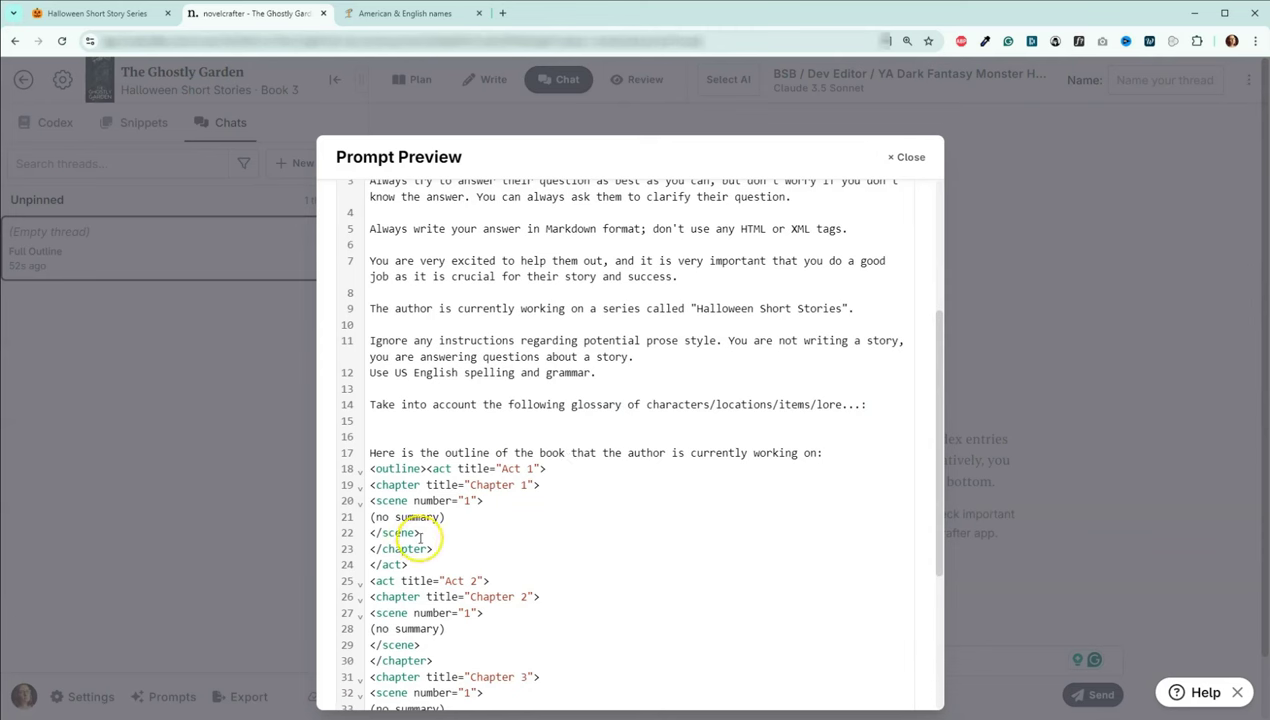
click(905, 156)
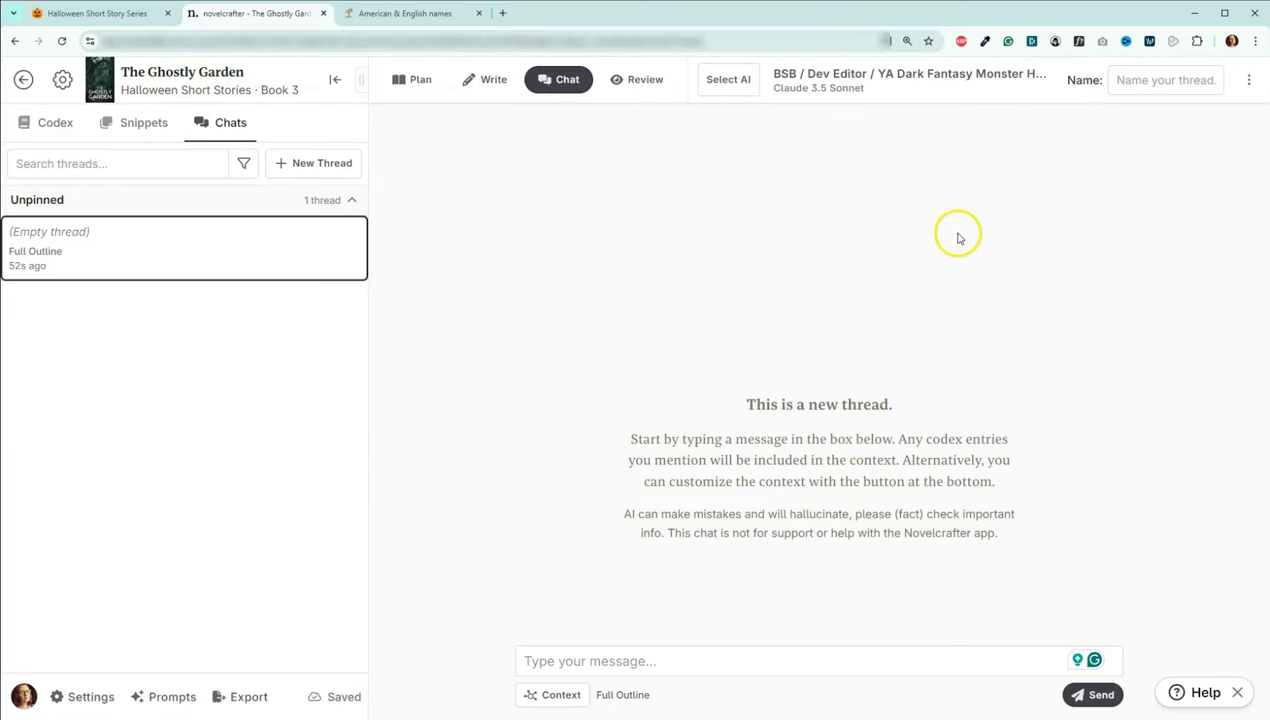
- Copy the YA Dark Paranormal Horror Short Story Template from the Halloween Short Story Series notes in Notion and paste it into the Novelcrafter thread's message
click(120, 18)
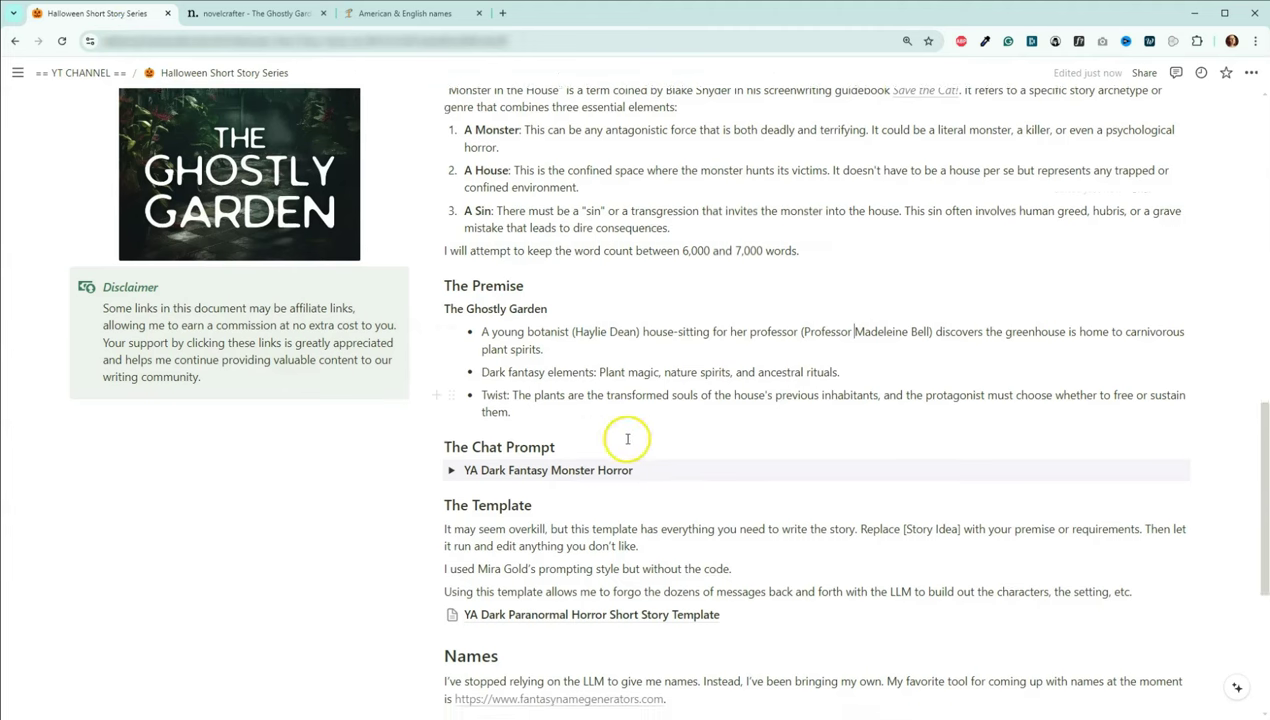
scroll(627, 438, down, 2)
click(588, 508)
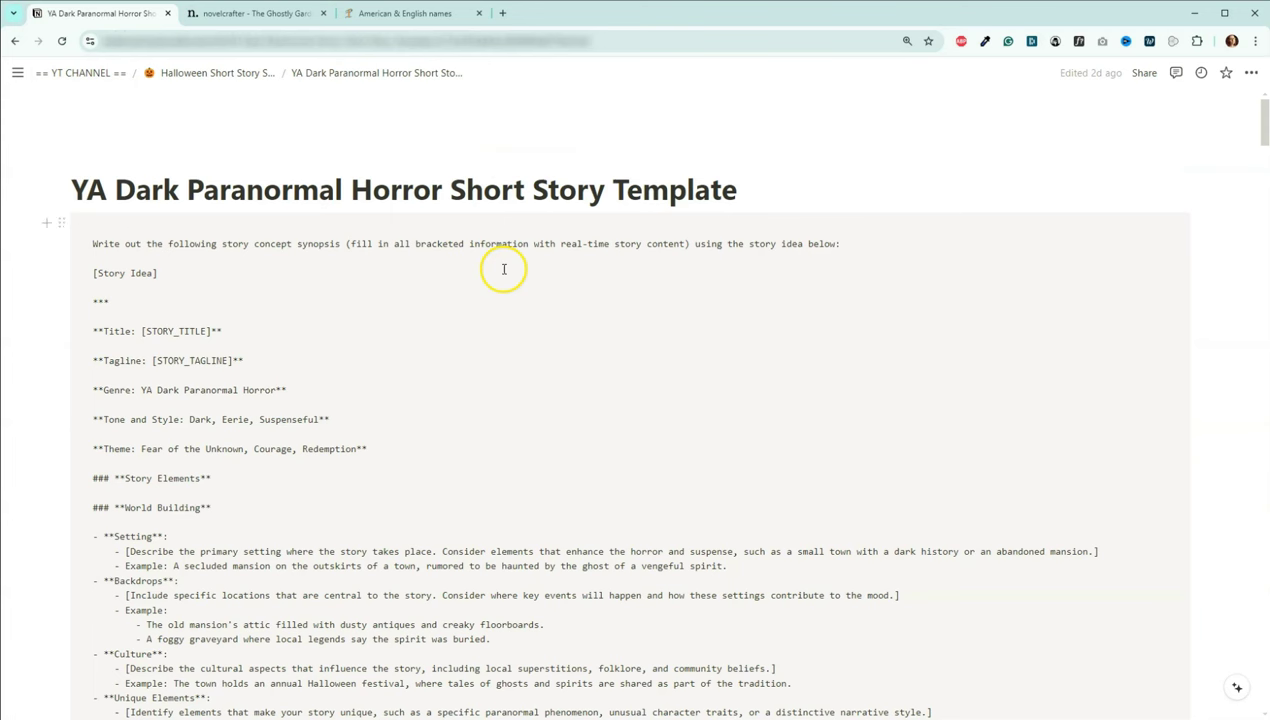
mouse_move(504, 269)
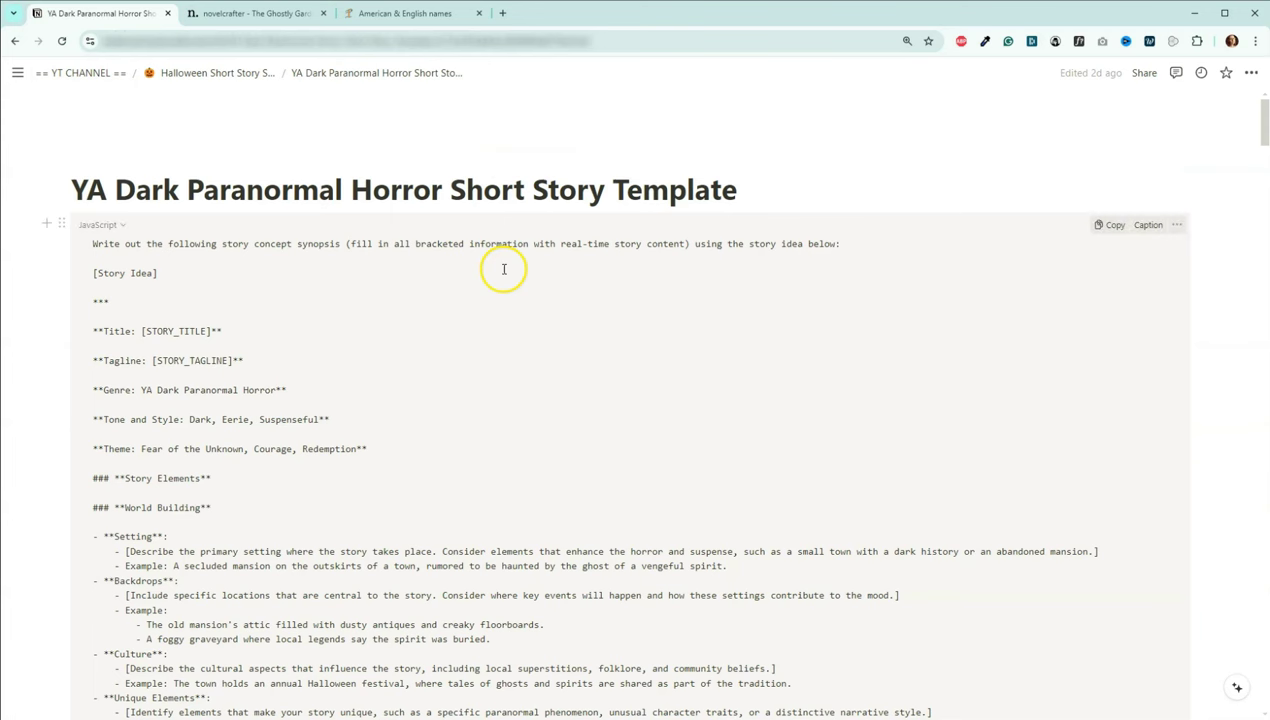
click(1110, 228)
click(283, 15)
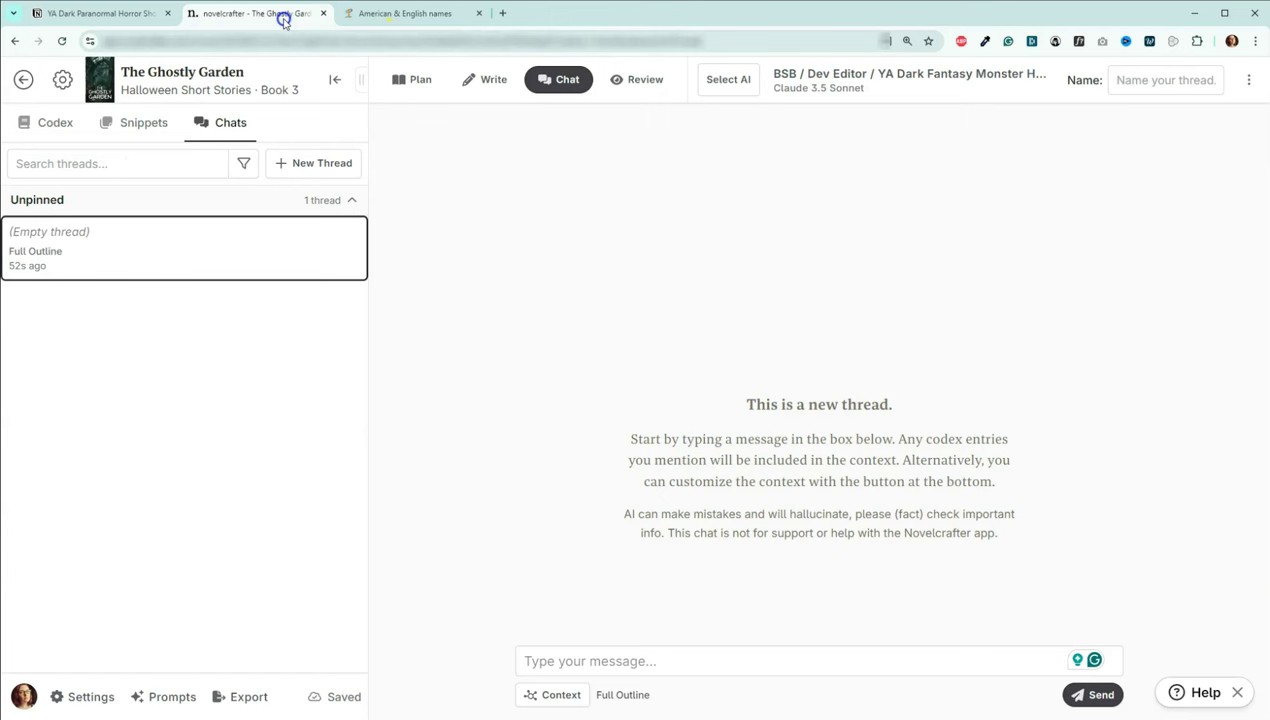
click(614, 663)
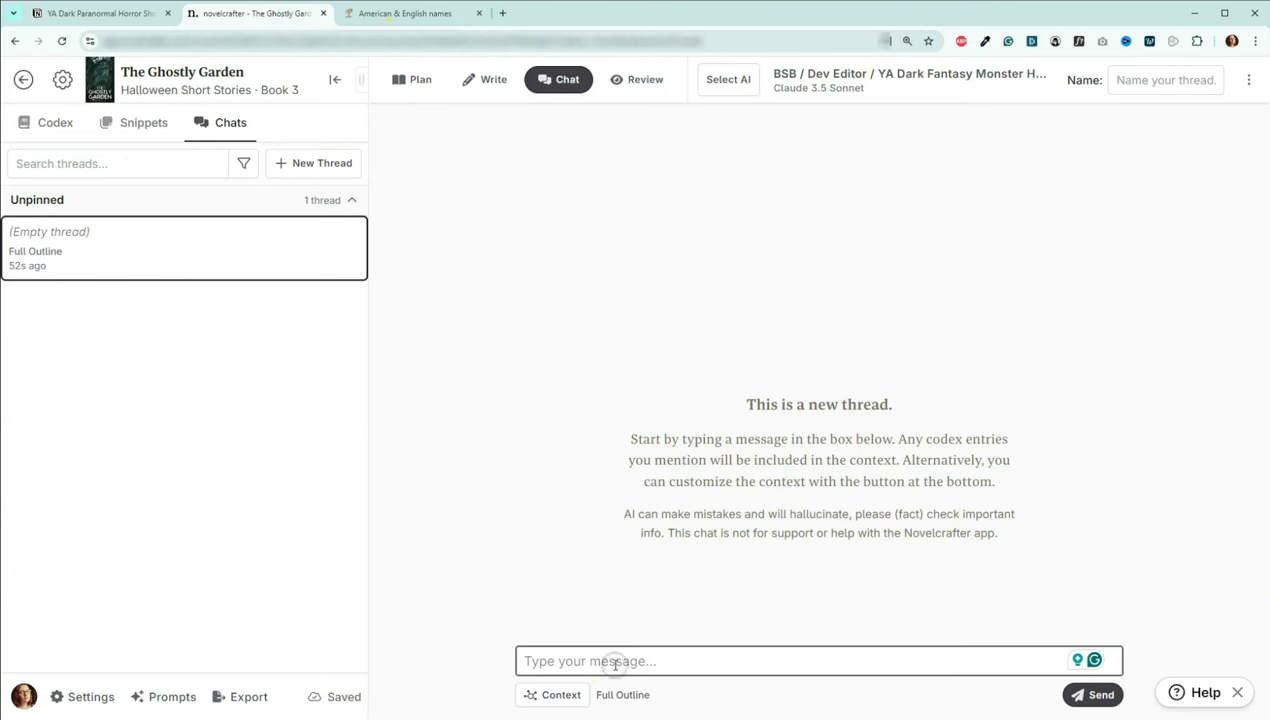
key(ctrl+v)
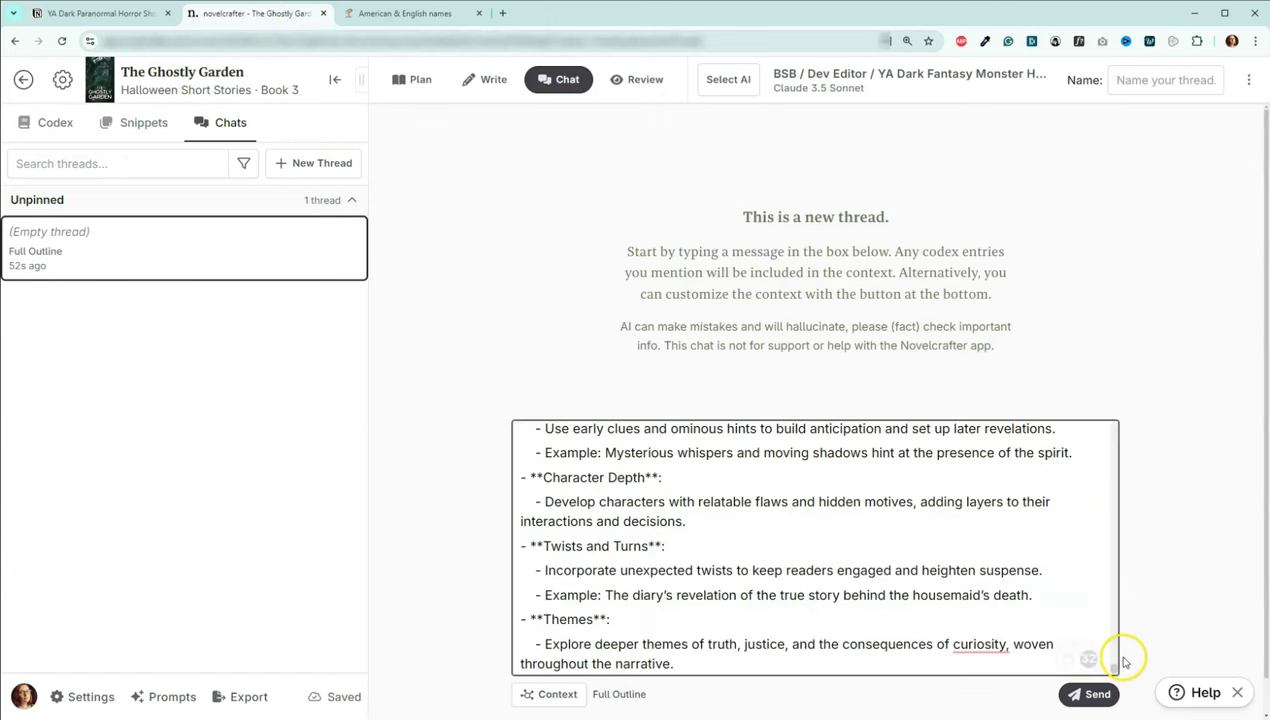
- Remove the [Story Idea] placeholder near the start of the message and make room there with blank lines
drag(1113, 668, 1116, 414)
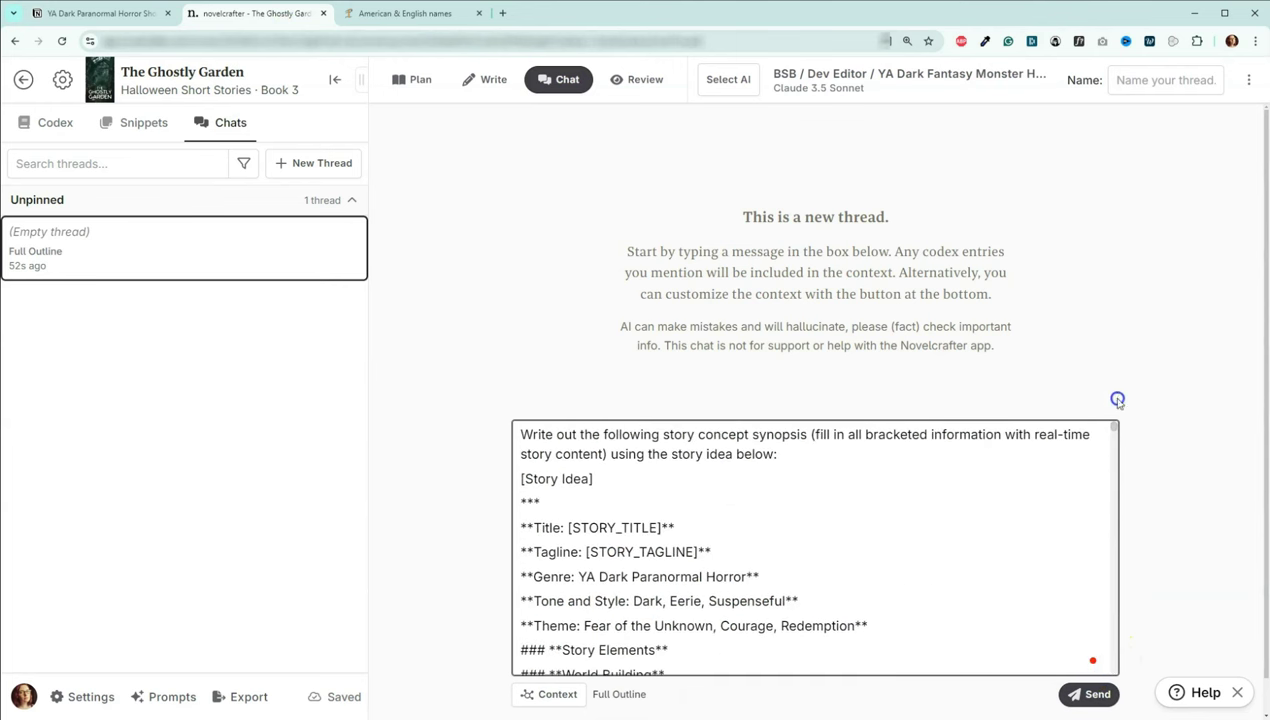
drag(595, 482, 522, 482)
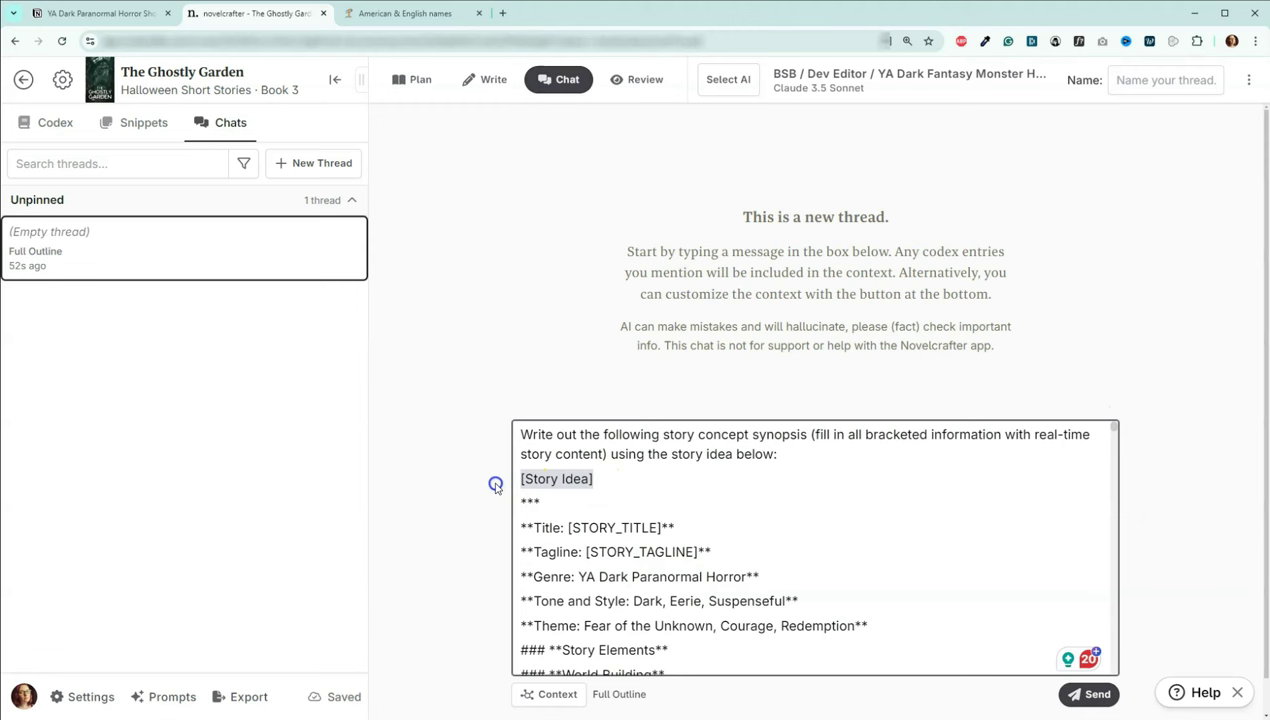
key(BackSpace)
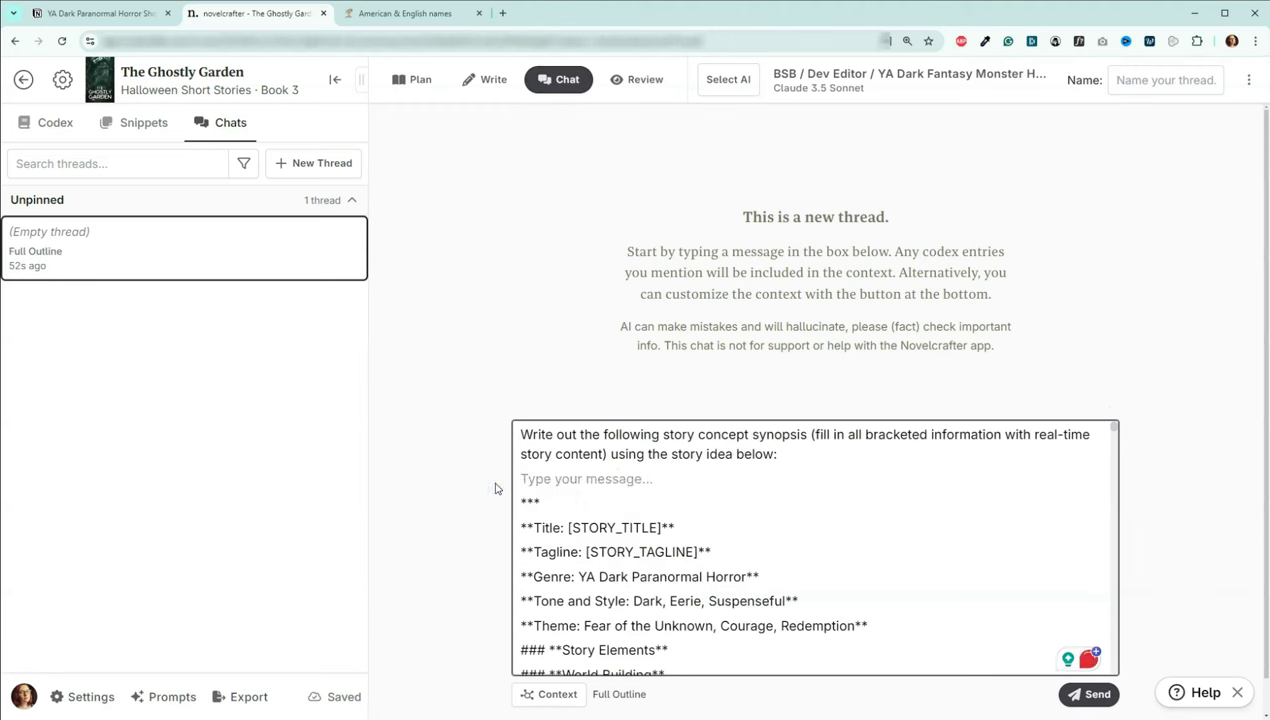
key(Return)
key(Return)
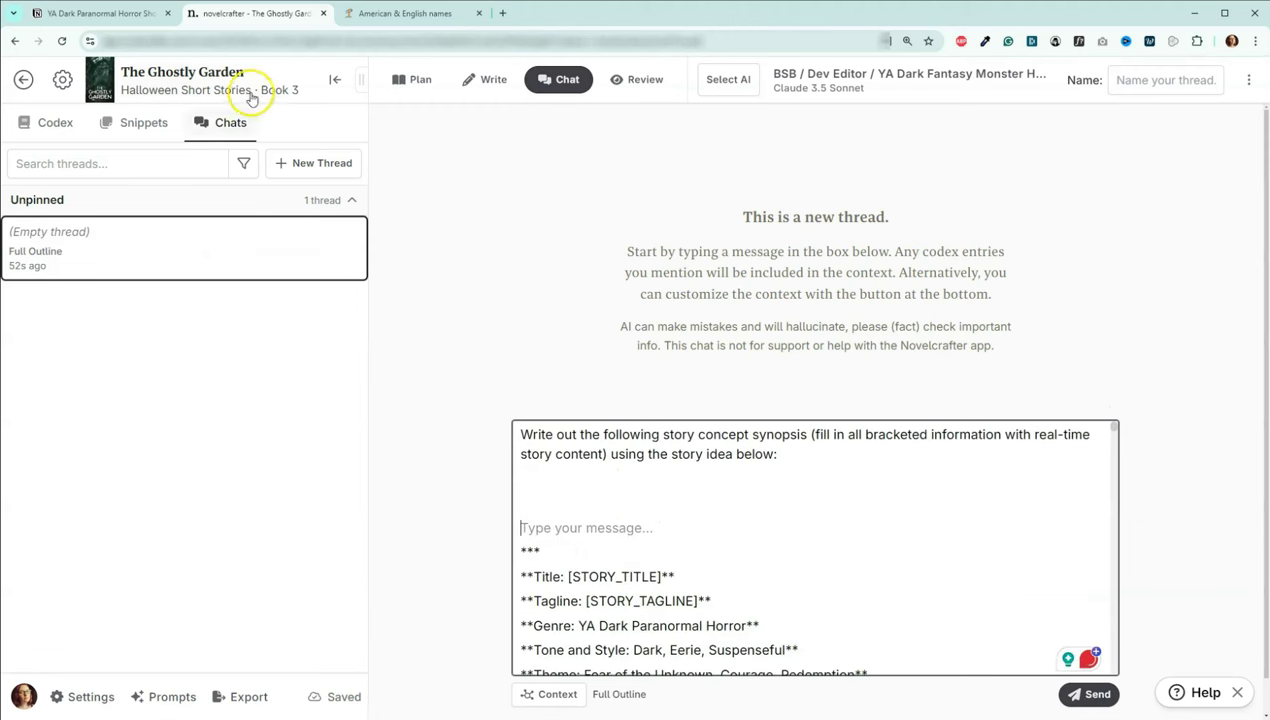
- Copy The Ghostly Garden premise from the Halloween Short Story Series page in Notion and paste it into the Novelcrafter message as the story idea
click(107, 17)
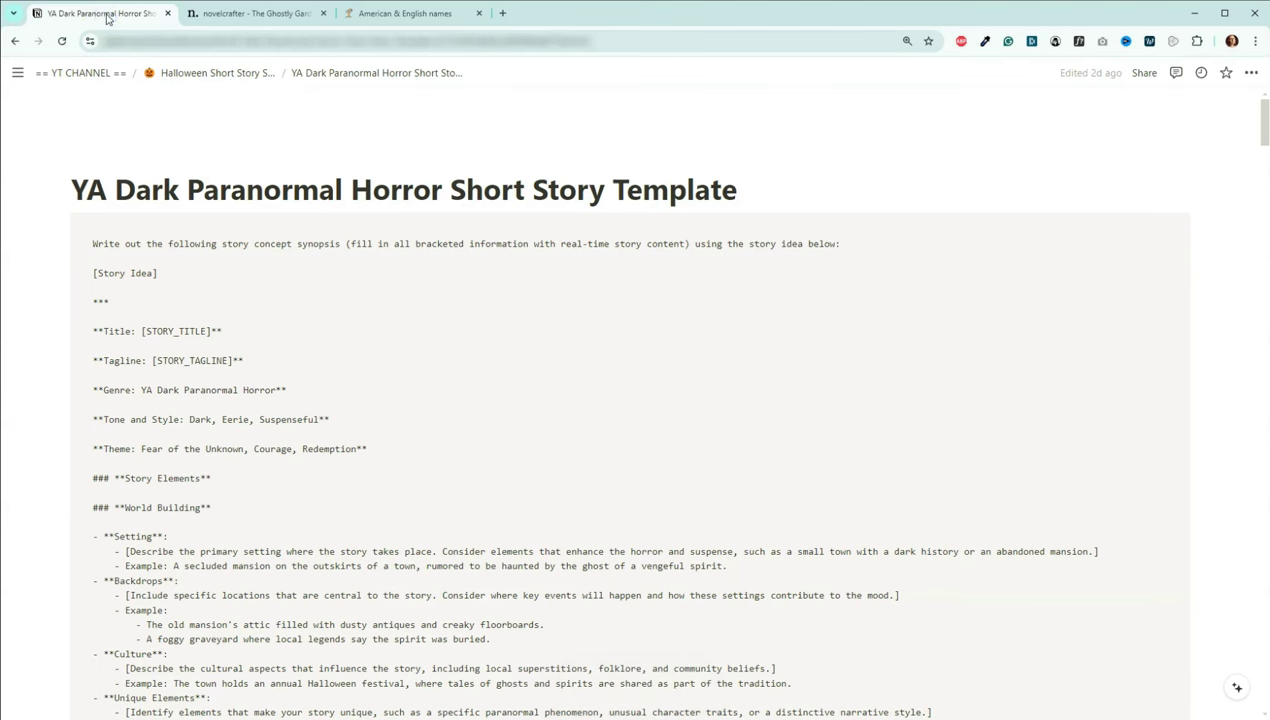
click(215, 73)
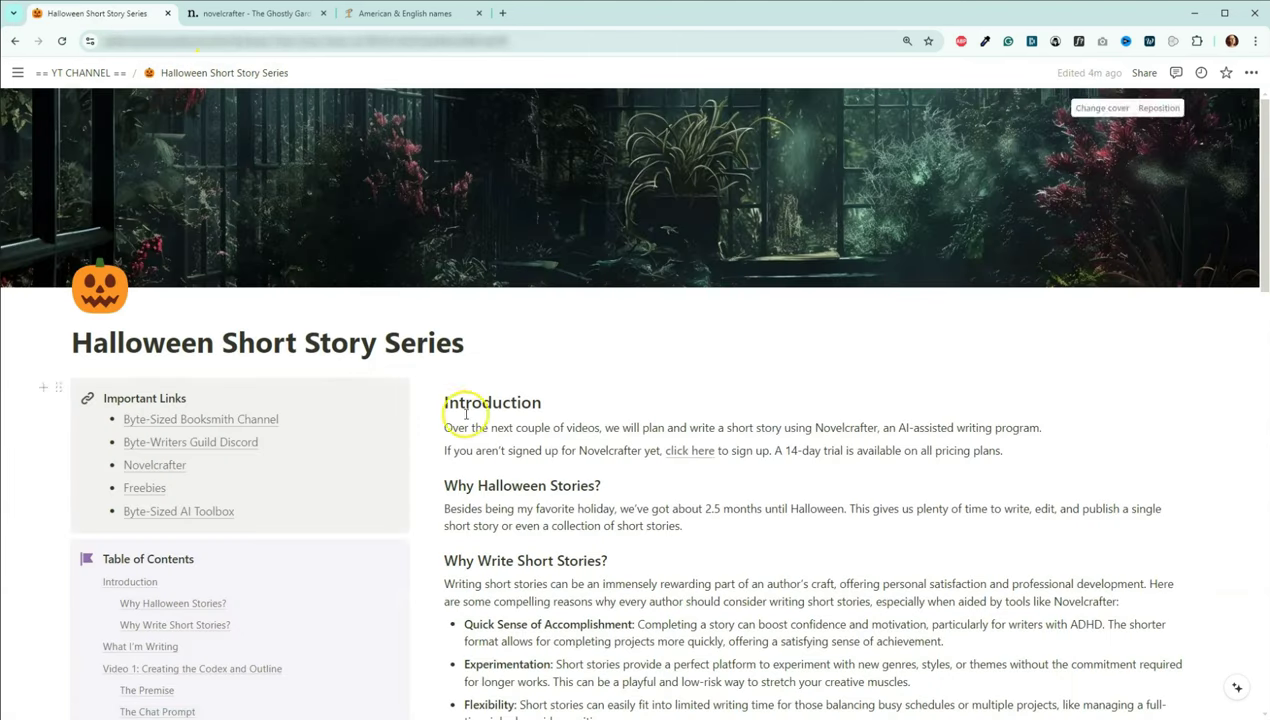
scroll(465, 413, down, 10)
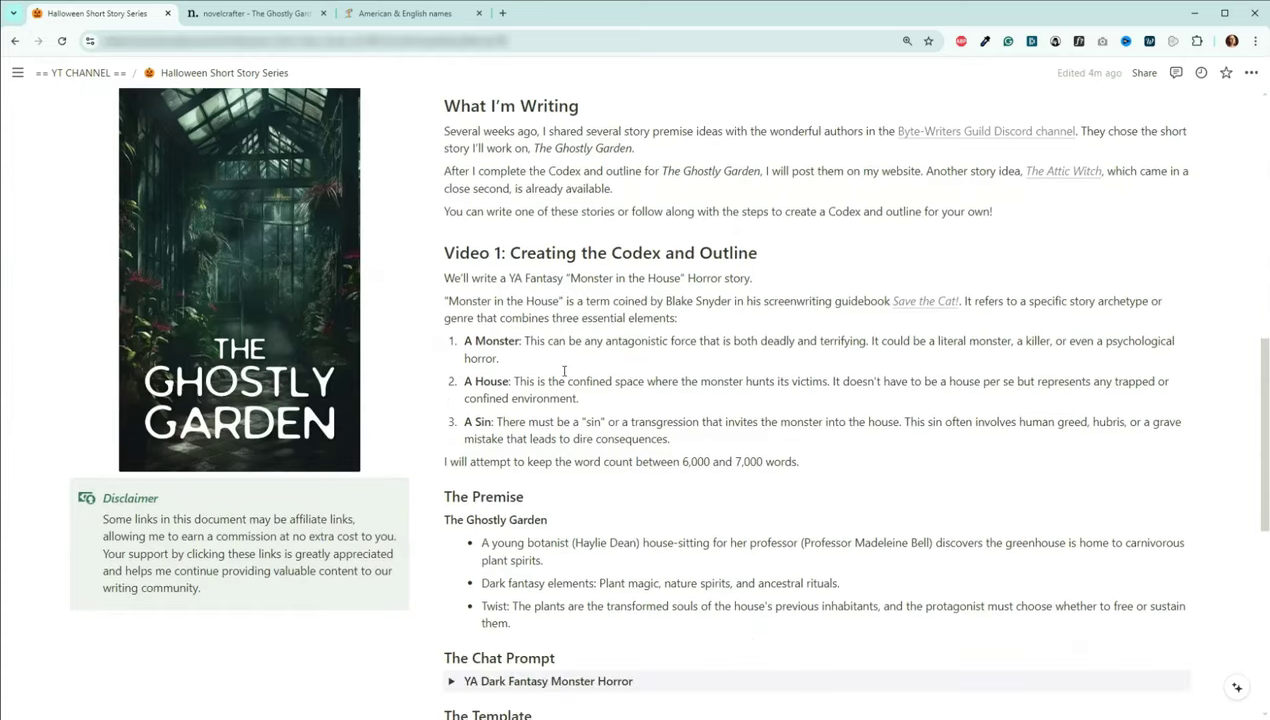
scroll(564, 371, down, 1)
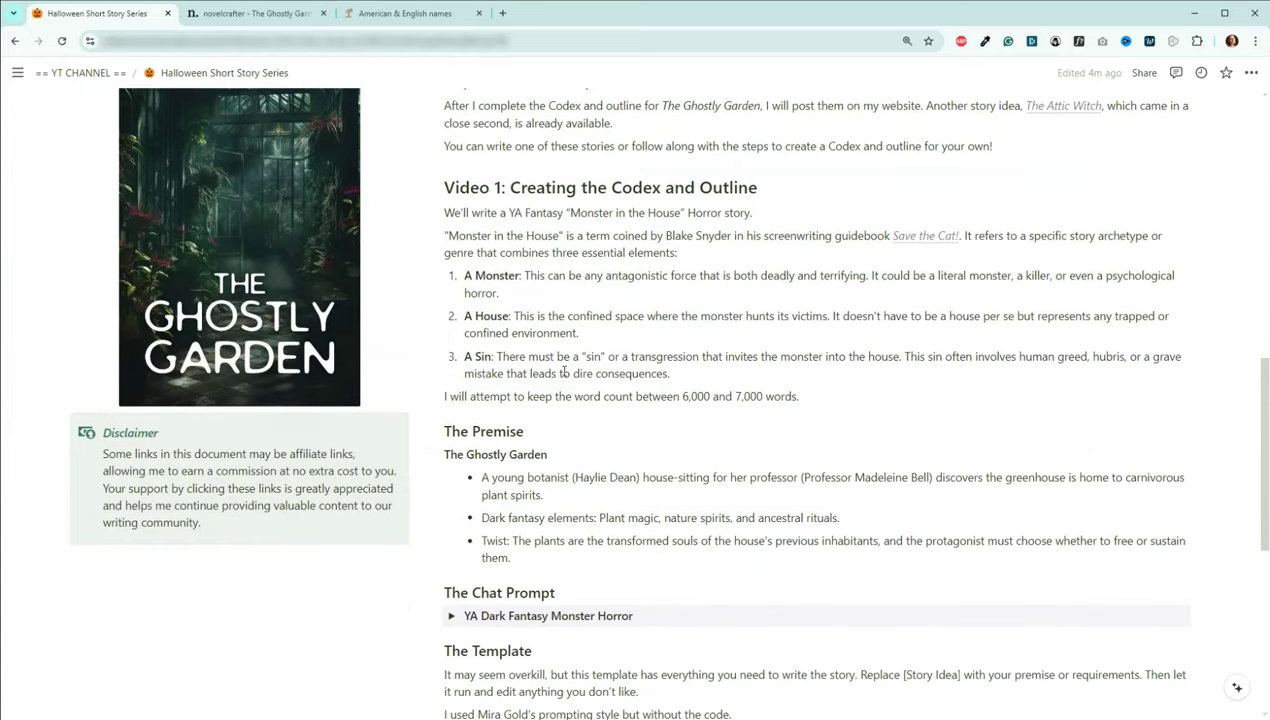
drag(529, 560, 446, 455)
click(277, 16)
click(540, 496)
key(ctrl+v)
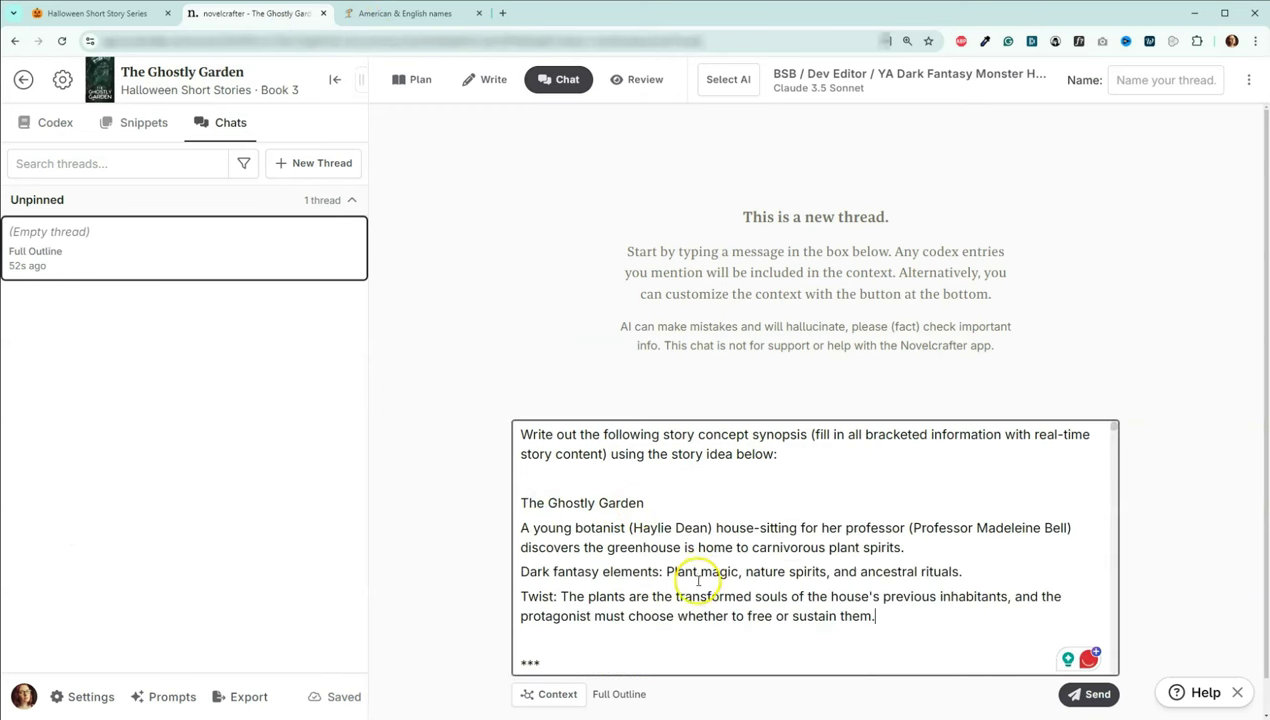
- Put a dash in front of each of the three premise lines under The Ghostly Garden
click(516, 527)
text(- )
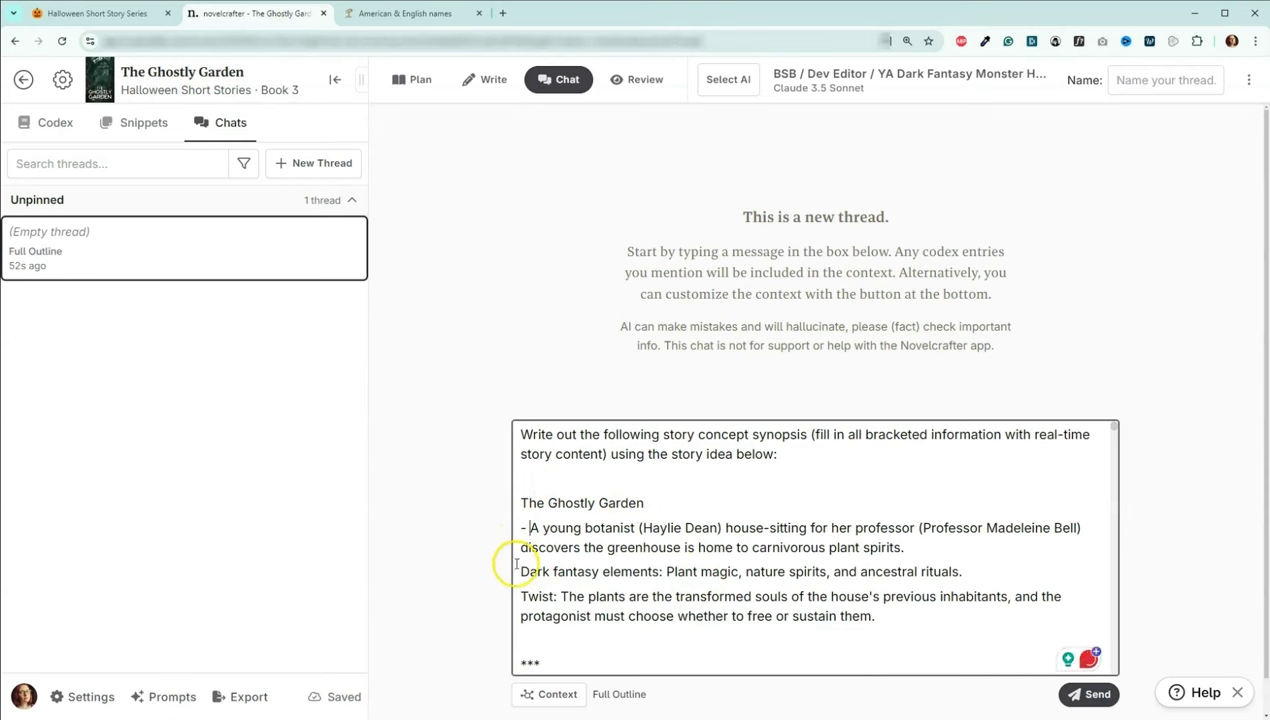
text(-)
click(519, 597)
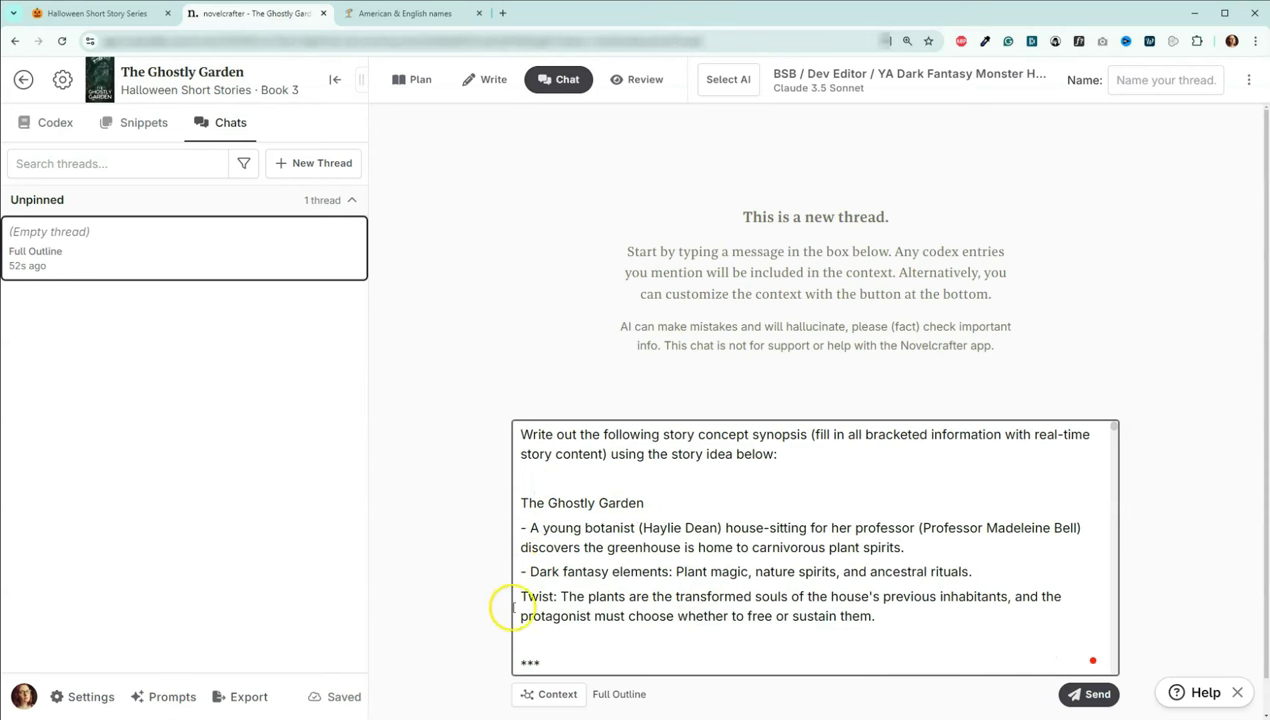
text(-)
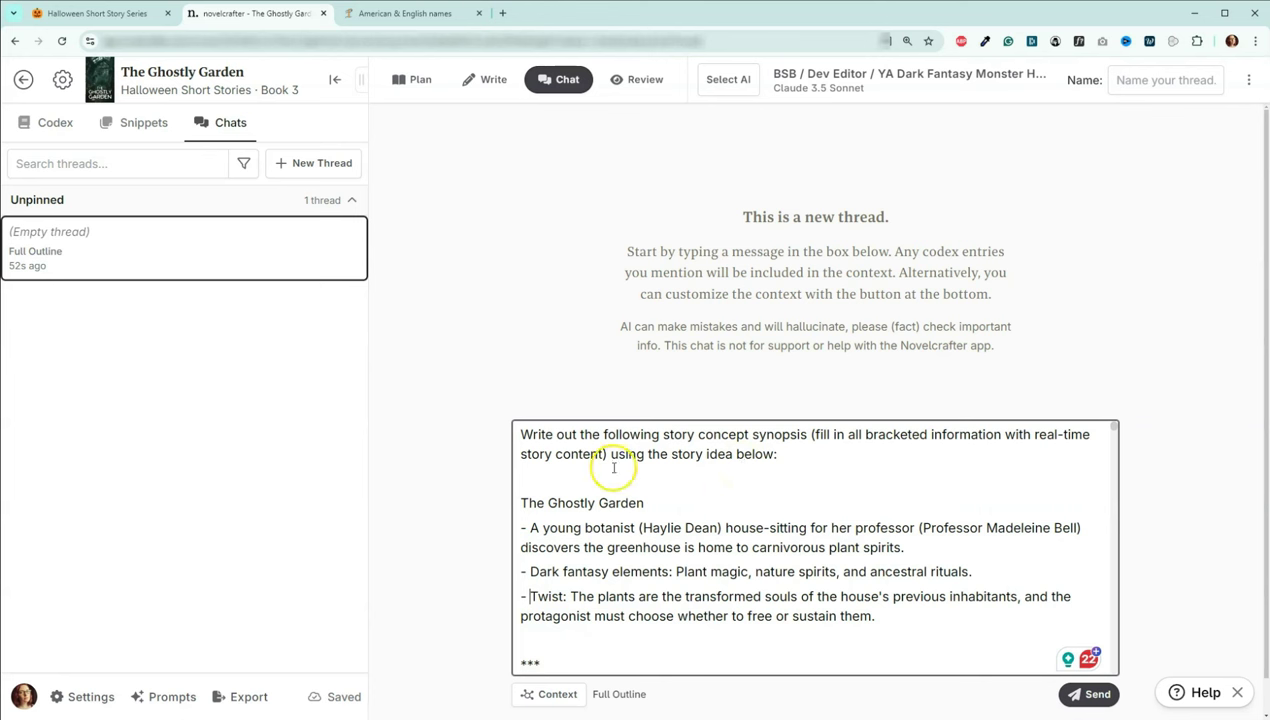
- Delete the Third-Person Limited and Third-Person Omniscient options with their examples from the message's Choice of POV section
scroll(612, 473, down, 3)
scroll(649, 485, down, 10)
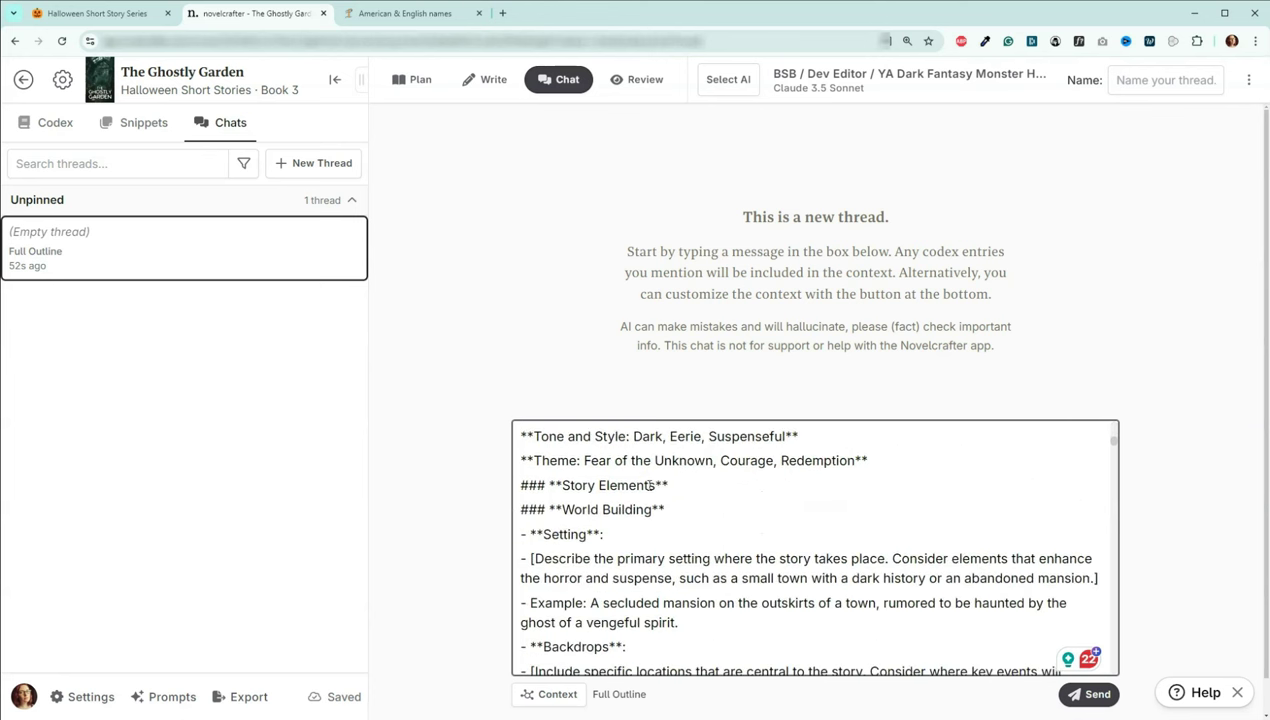
scroll(649, 485, down, 10)
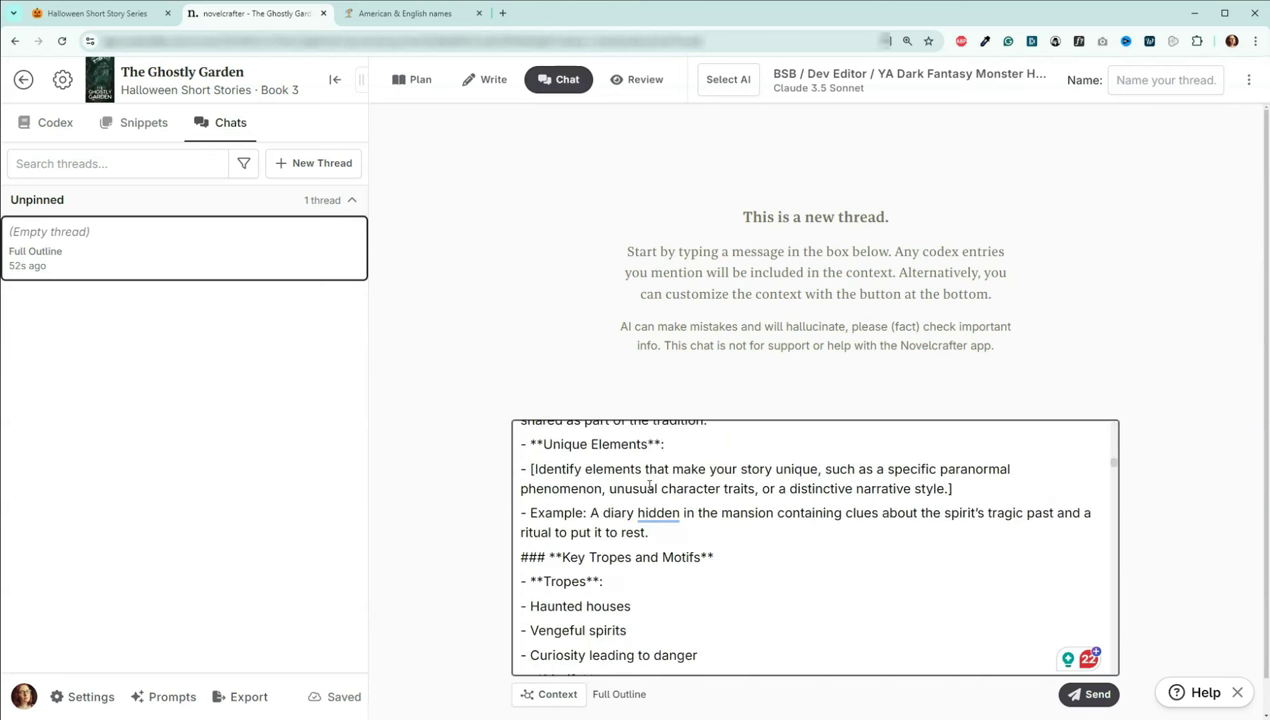
scroll(649, 485, down, 2)
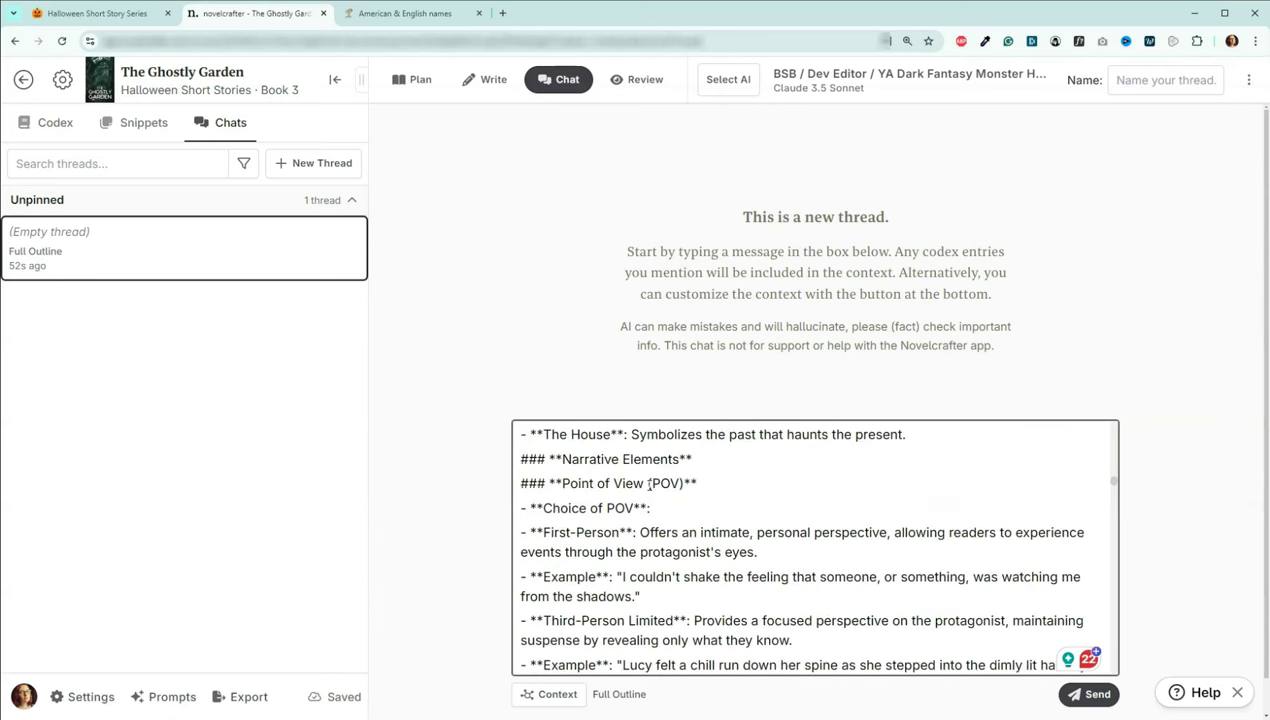
scroll(649, 485, down, 3)
scroll(649, 485, up, 2)
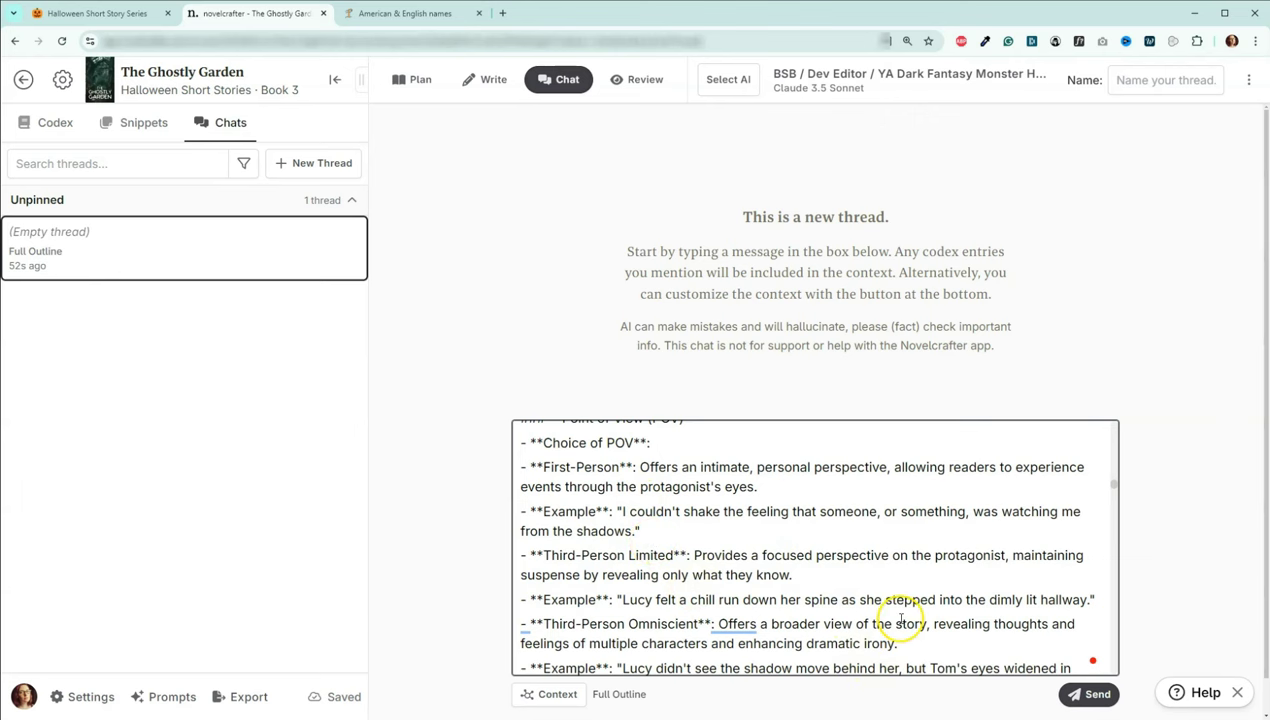
scroll(890, 618, down, 1)
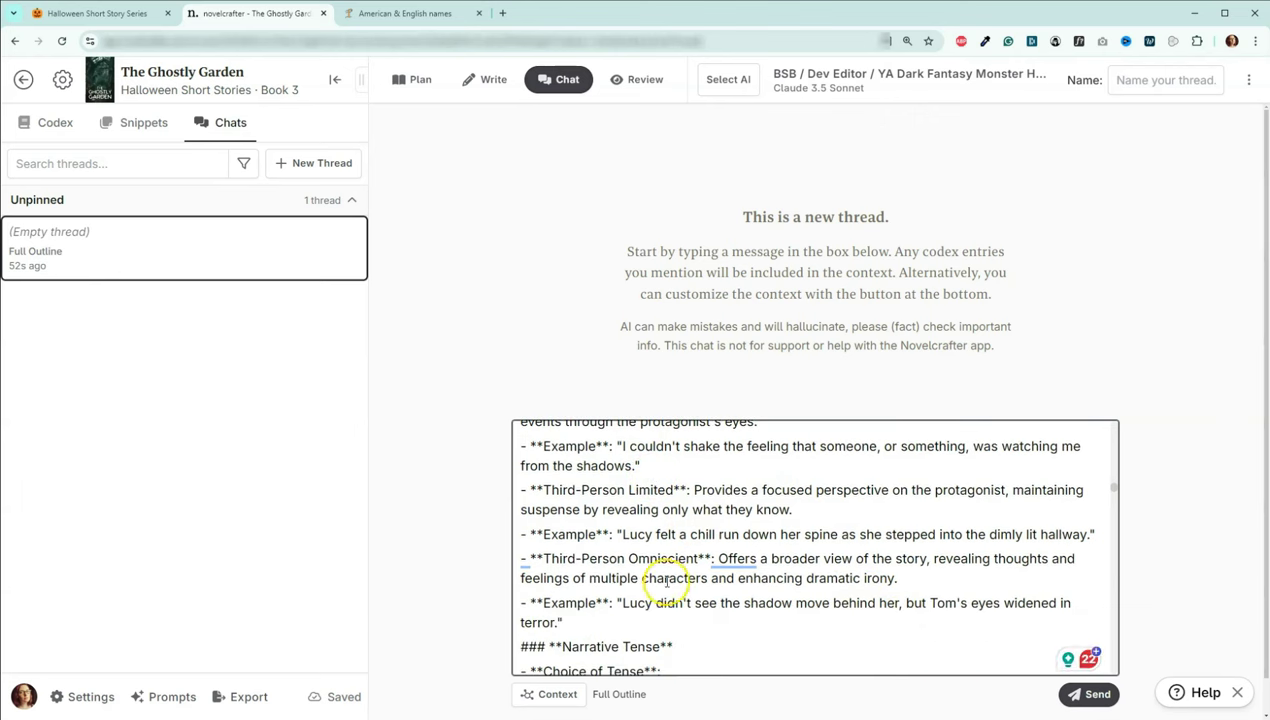
drag(585, 624, 519, 490)
key(BackSpace)
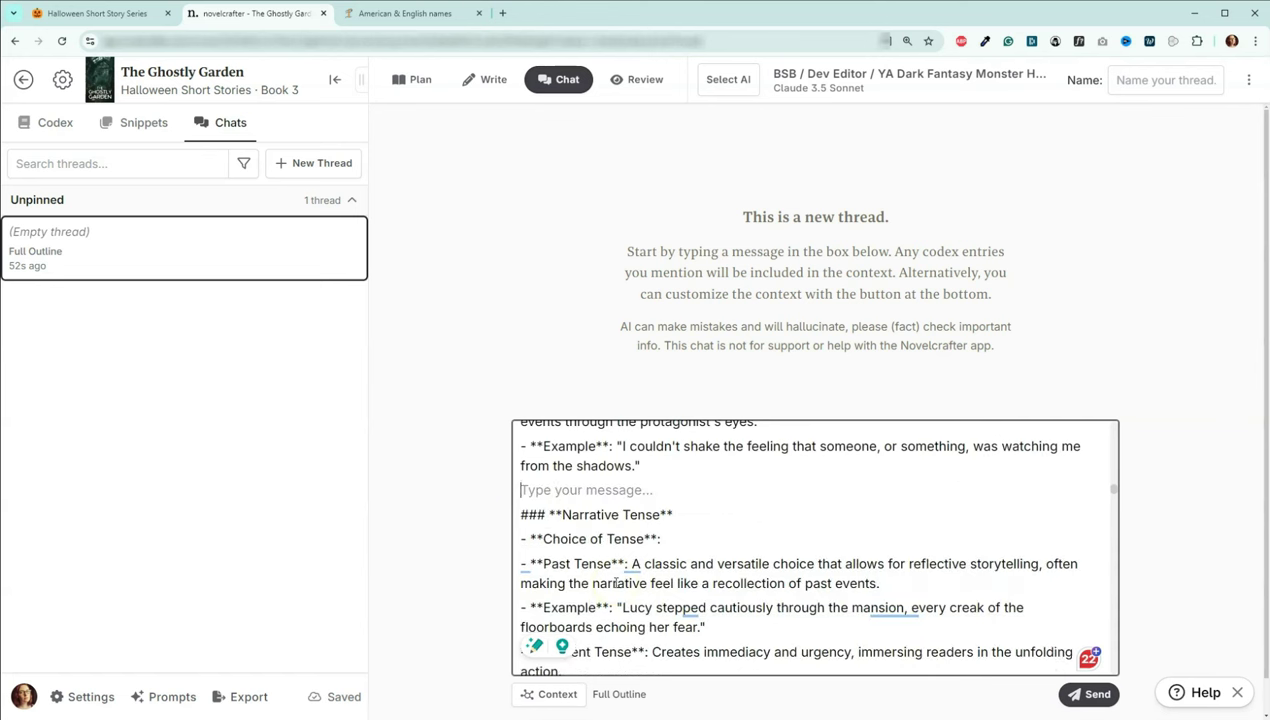
key(BackSpace)
- Delete the Present Tense option and its example from the message's Choice of Tense section
scroll(655, 571, up, 3)
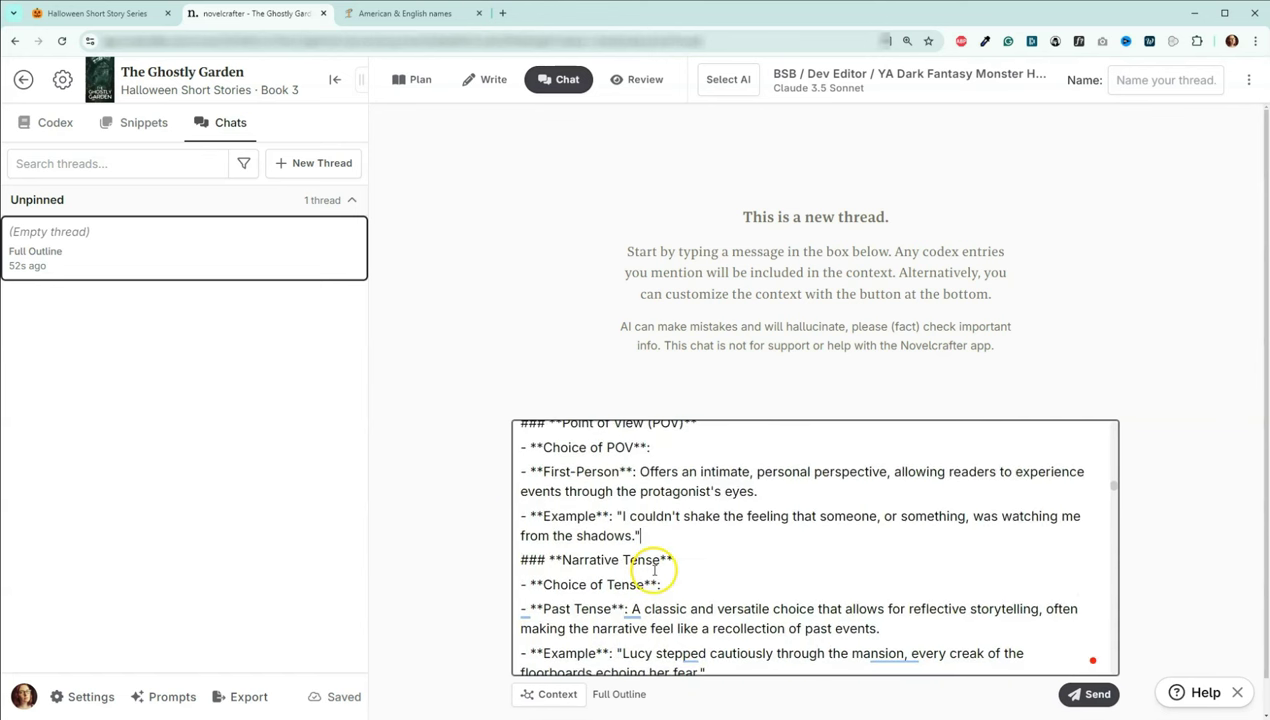
scroll(615, 540, down, 3)
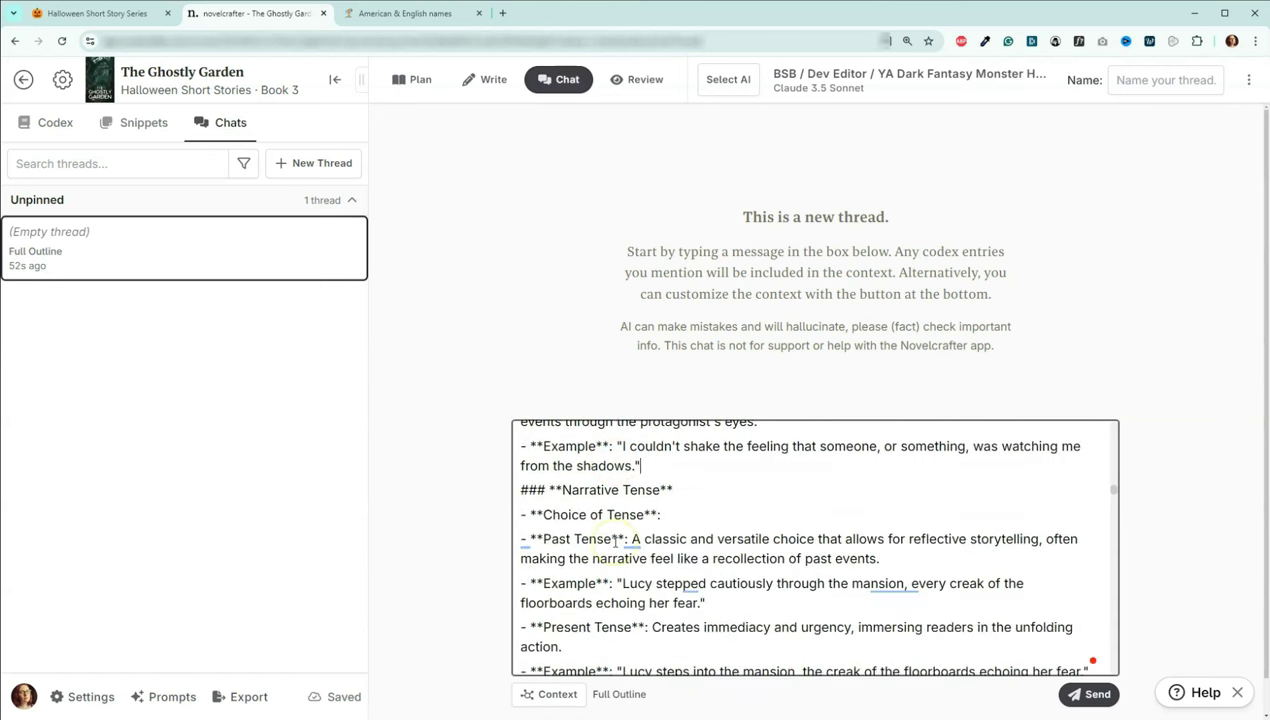
scroll(614, 540, down, 2)
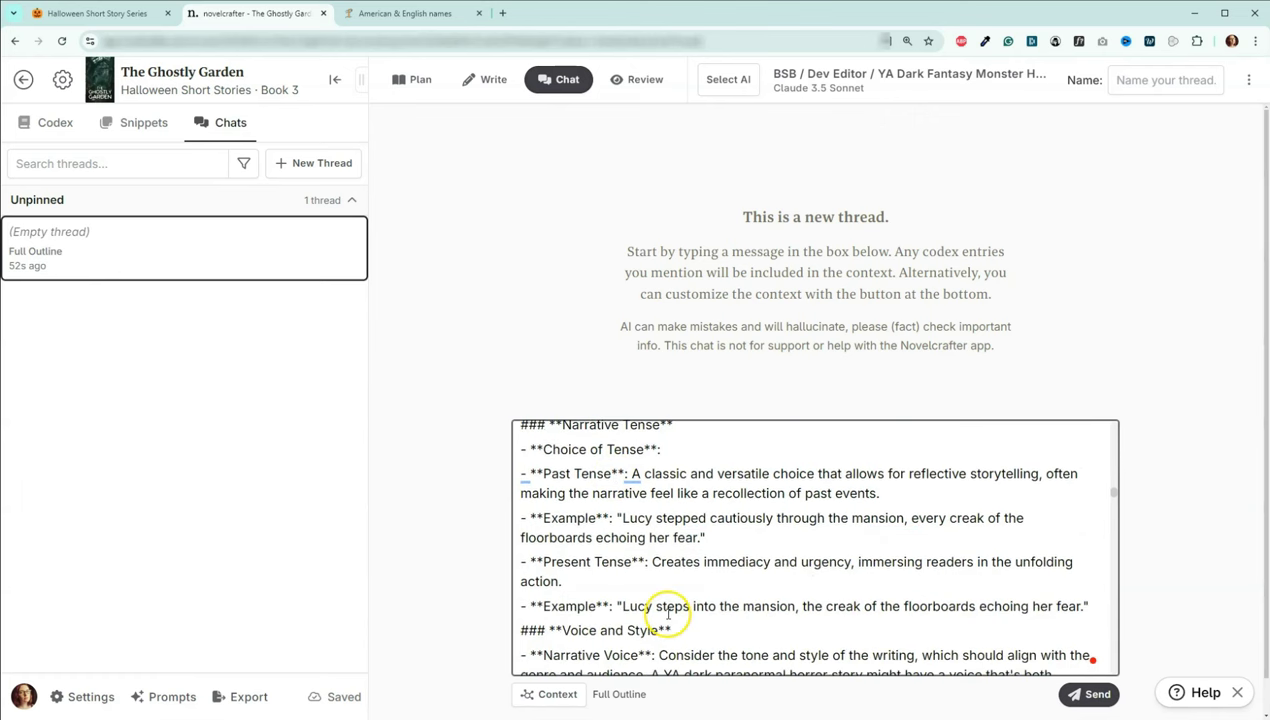
drag(1086, 606, 870, 578)
drag(712, 579, 514, 565)
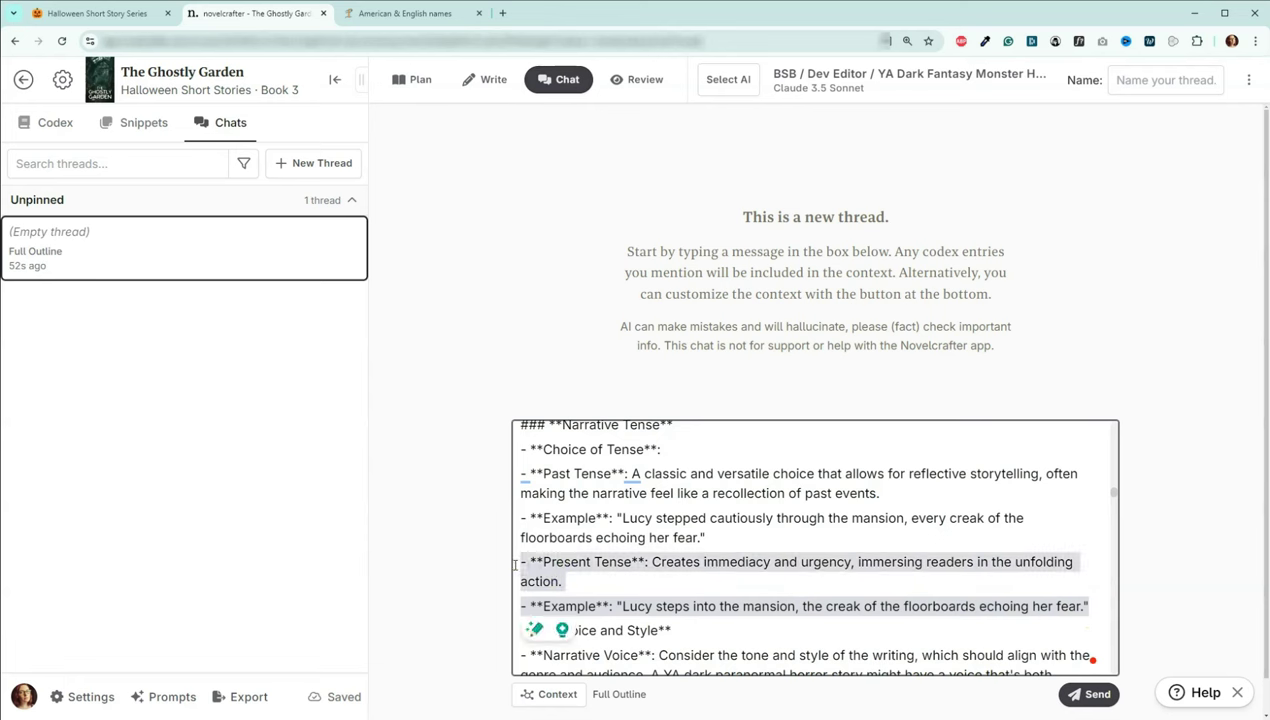
key(BackSpace)
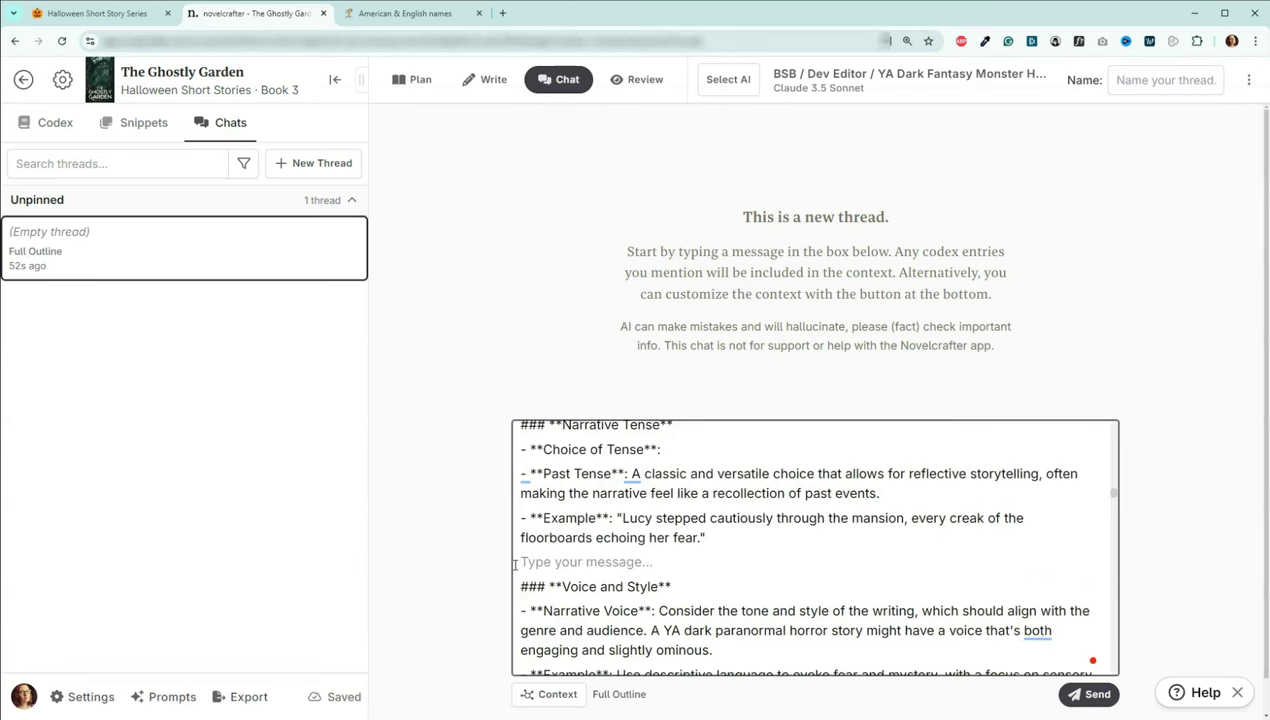
key(BackSpace)
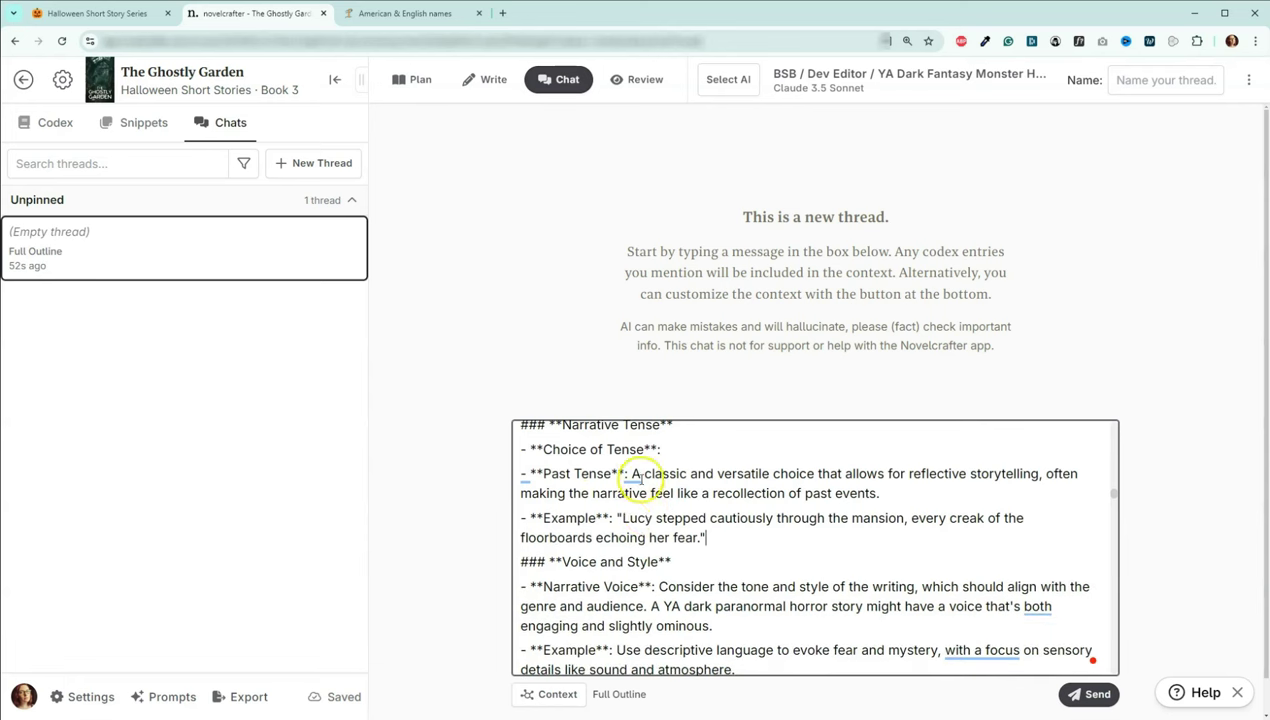
- Recheck the edited template message from its beginning, send it to the AI and look through the generated story synopsis
scroll(622, 520, up, 1)
scroll(590, 490, up, 1)
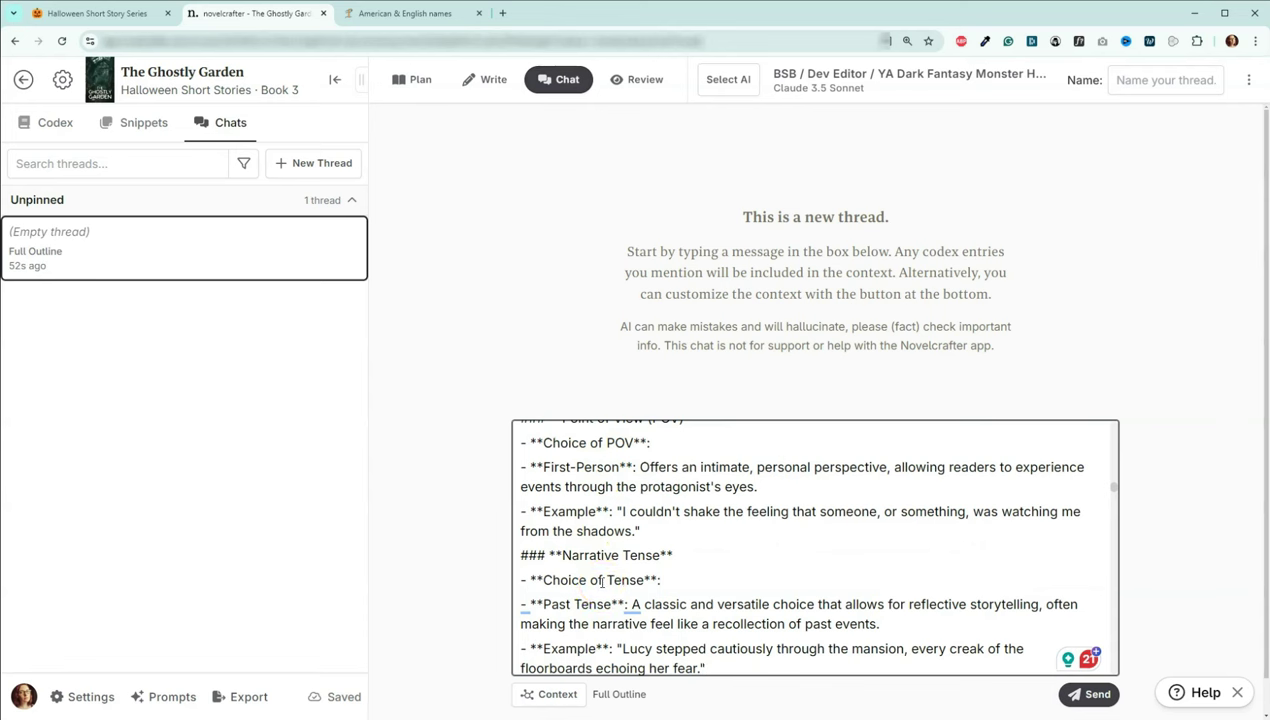
click(638, 579)
drag(1112, 487, 1114, 423)
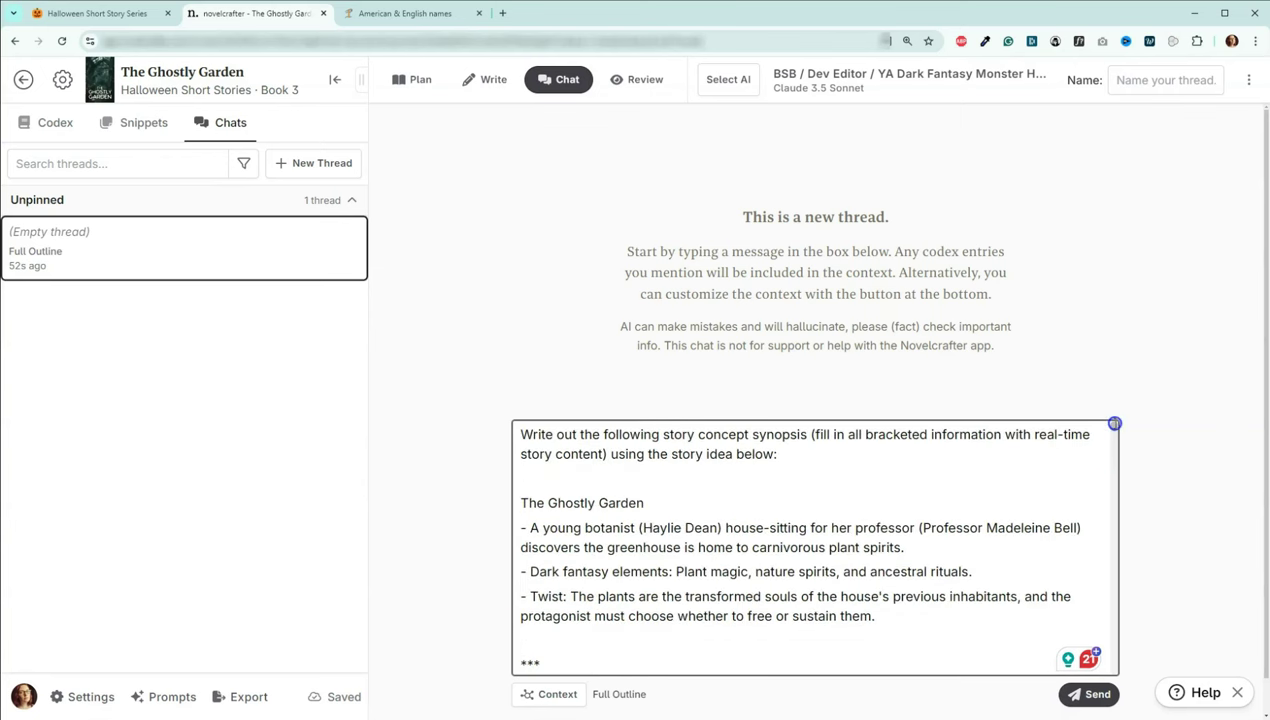
click(1097, 693)
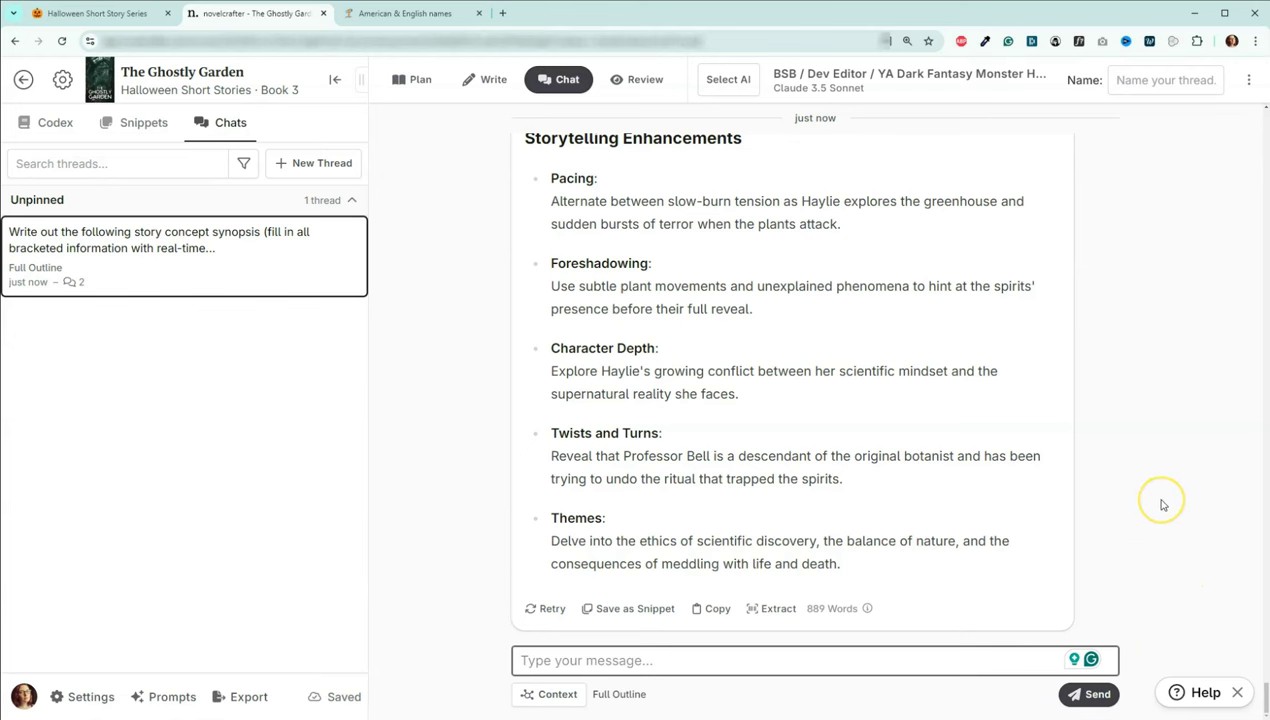
scroll(1160, 500, up, 4)
scroll(1162, 505, up, 2)
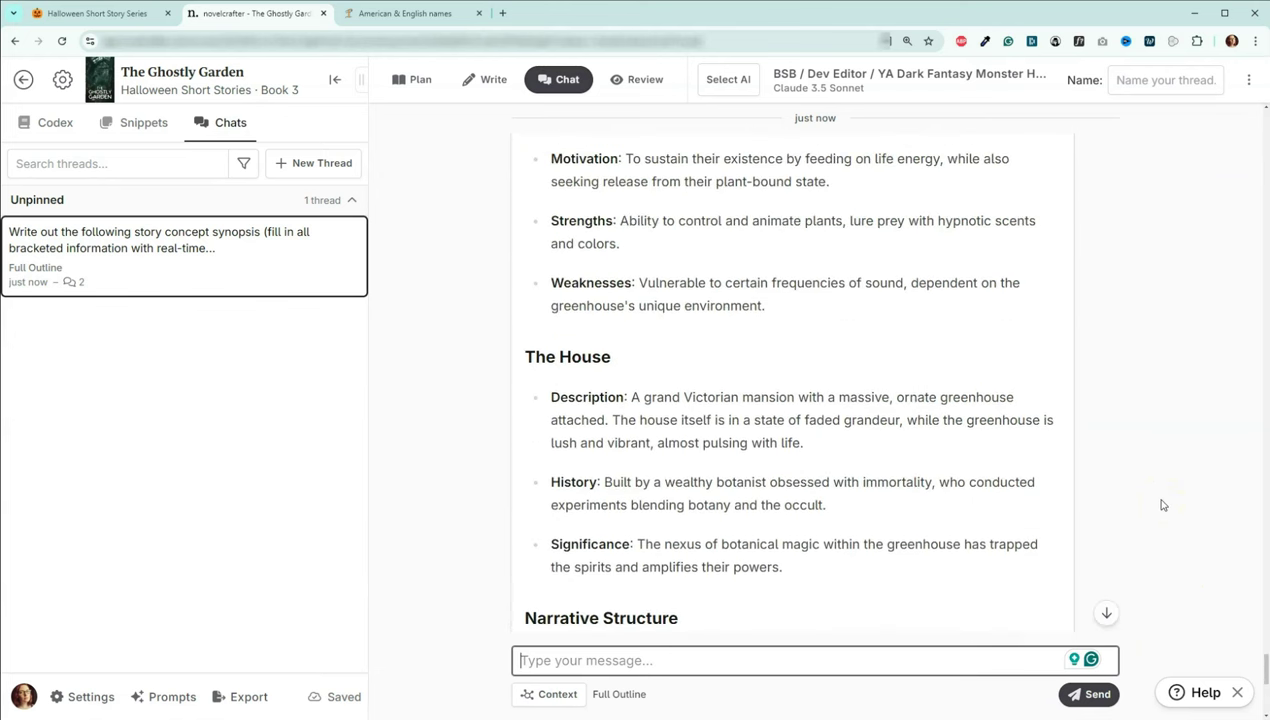
scroll(1160, 505, down, 2)
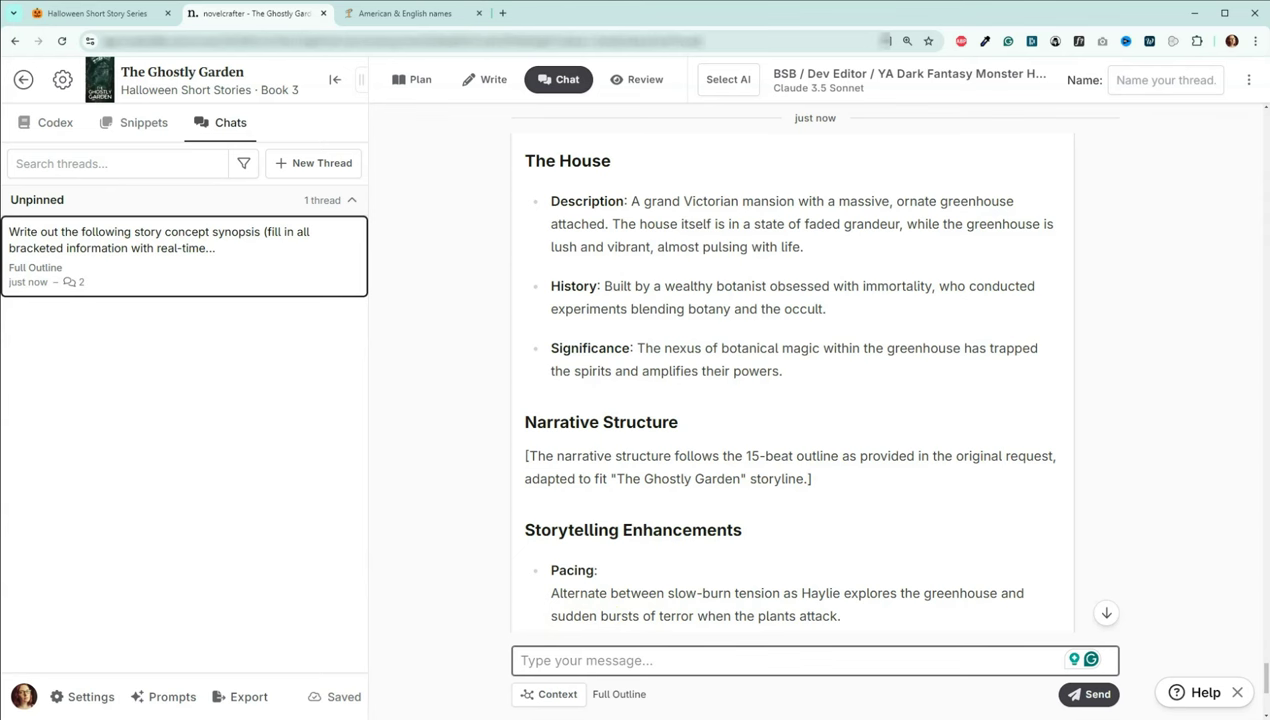
- Read the generated synopsis from its title through the World Building and Key Tropes and Motifs sections
scroll(815, 370, up, 10)
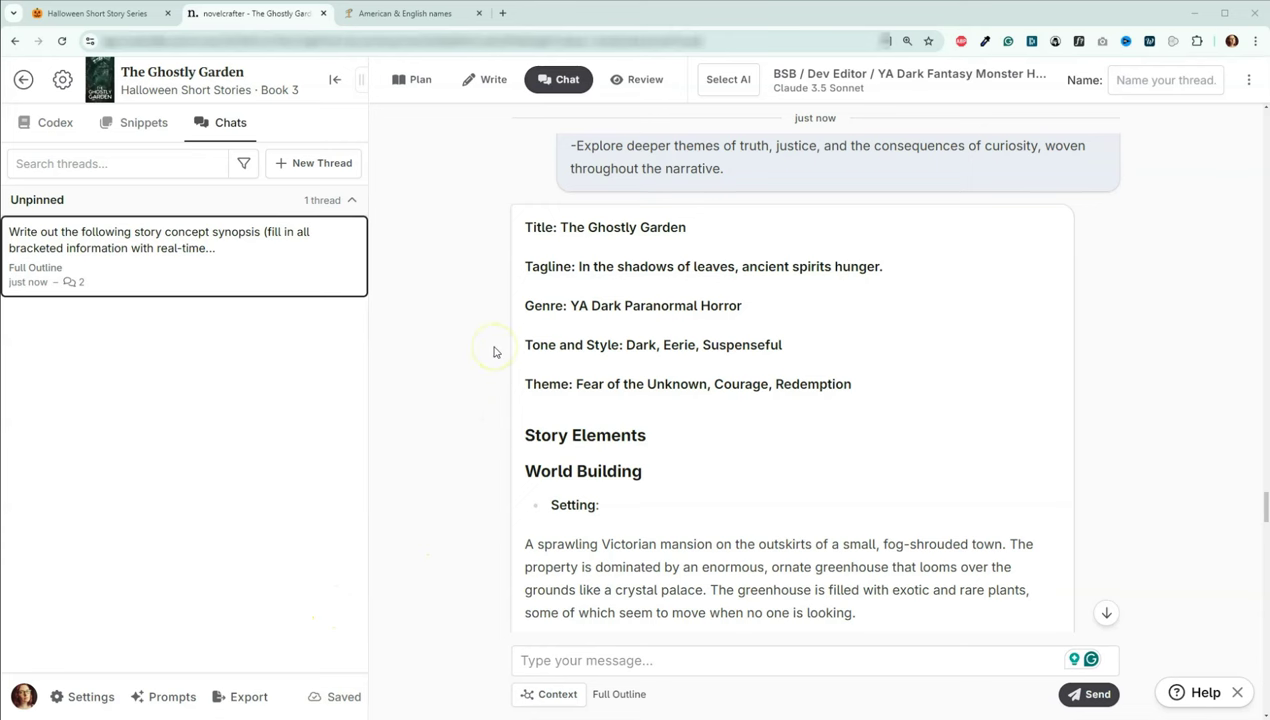
scroll(495, 350, down, 2)
scroll(493, 352, down, 2)
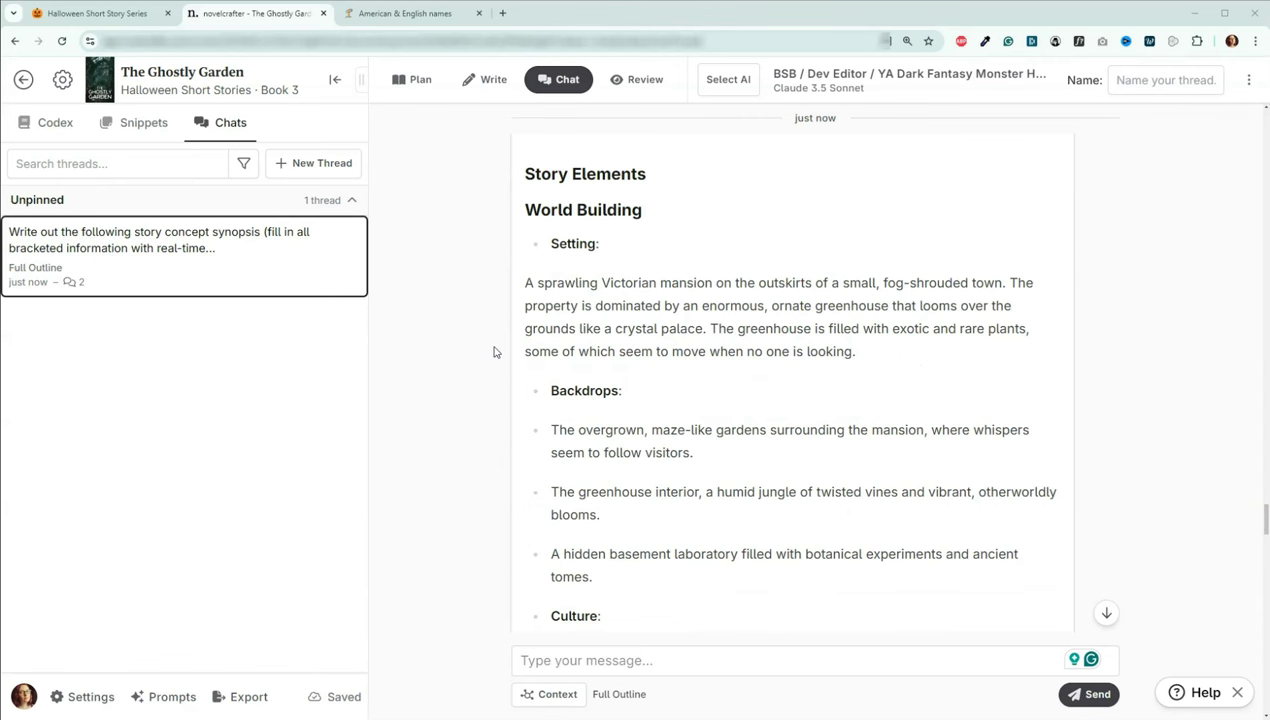
scroll(493, 352, down, 6)
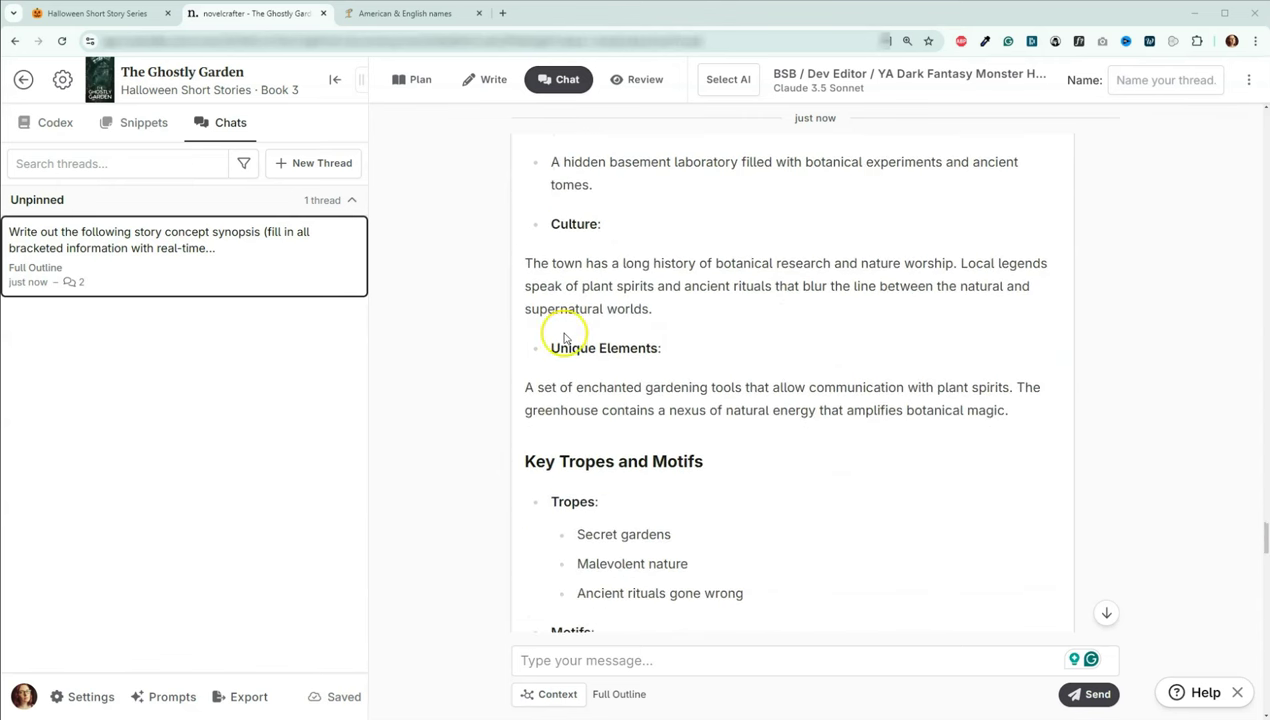
click(524, 390)
click(532, 377)
scroll(520, 375, down, 3)
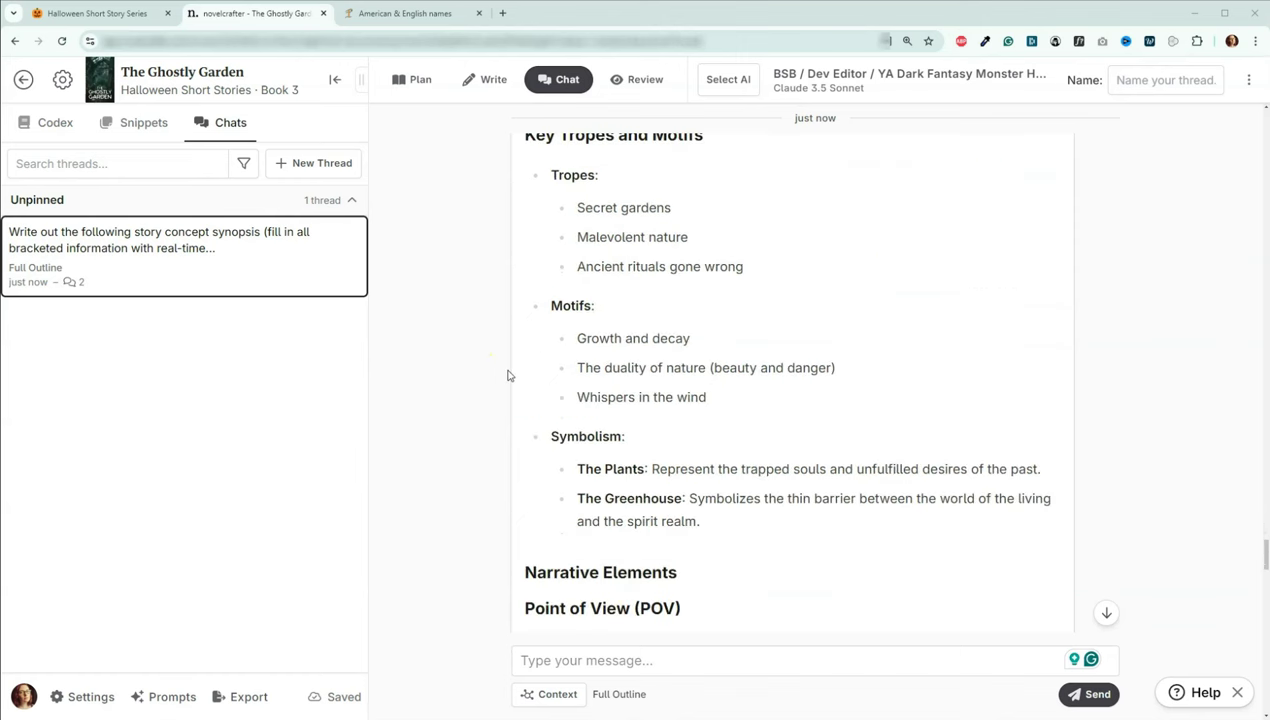
scroll(507, 375, down, 1)
click(530, 400)
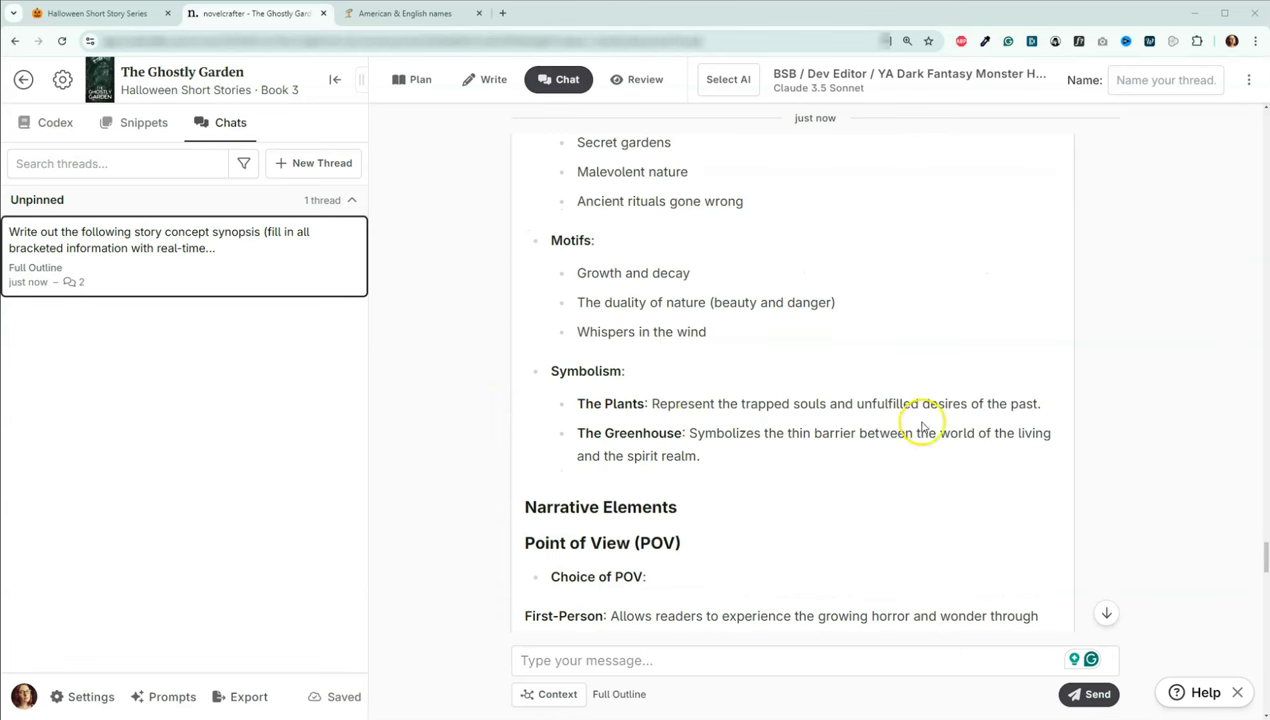
- Review the synopsis's symbolism entries and its Narrative Elements, covering point of view, narrative tense, and voice and style
scroll(935, 420, down, 1)
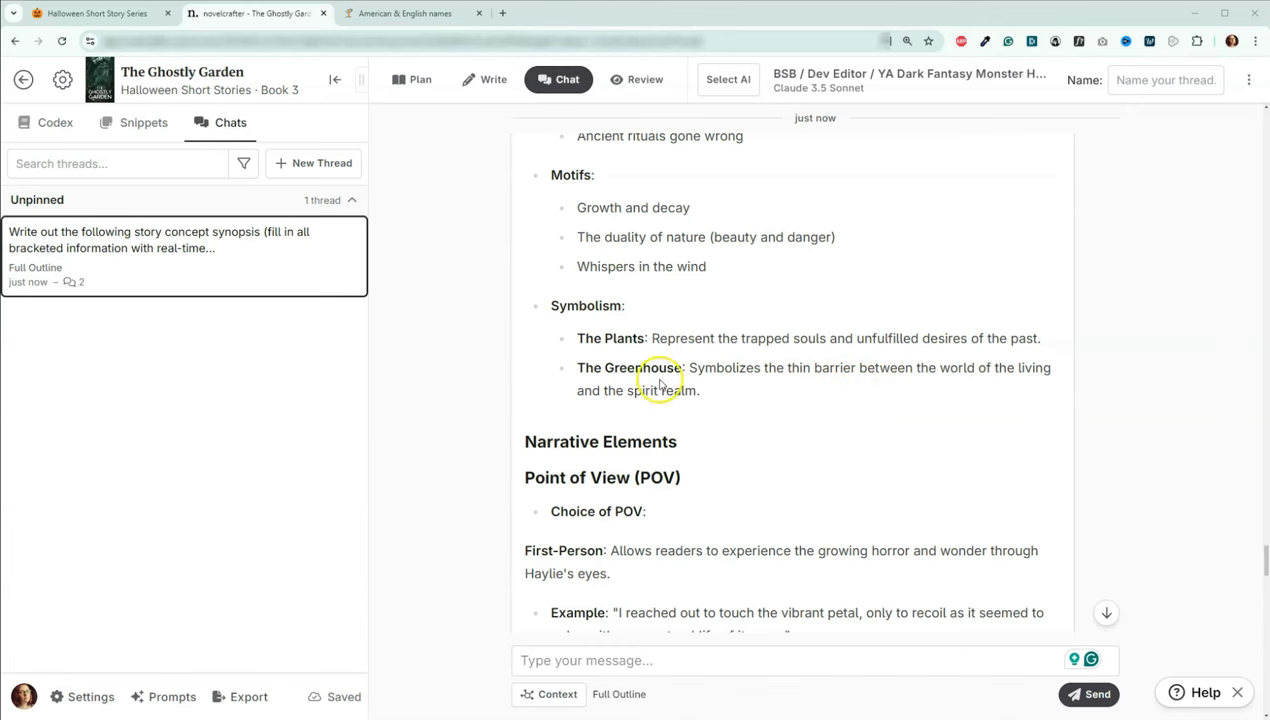
scroll(508, 340, down, 1)
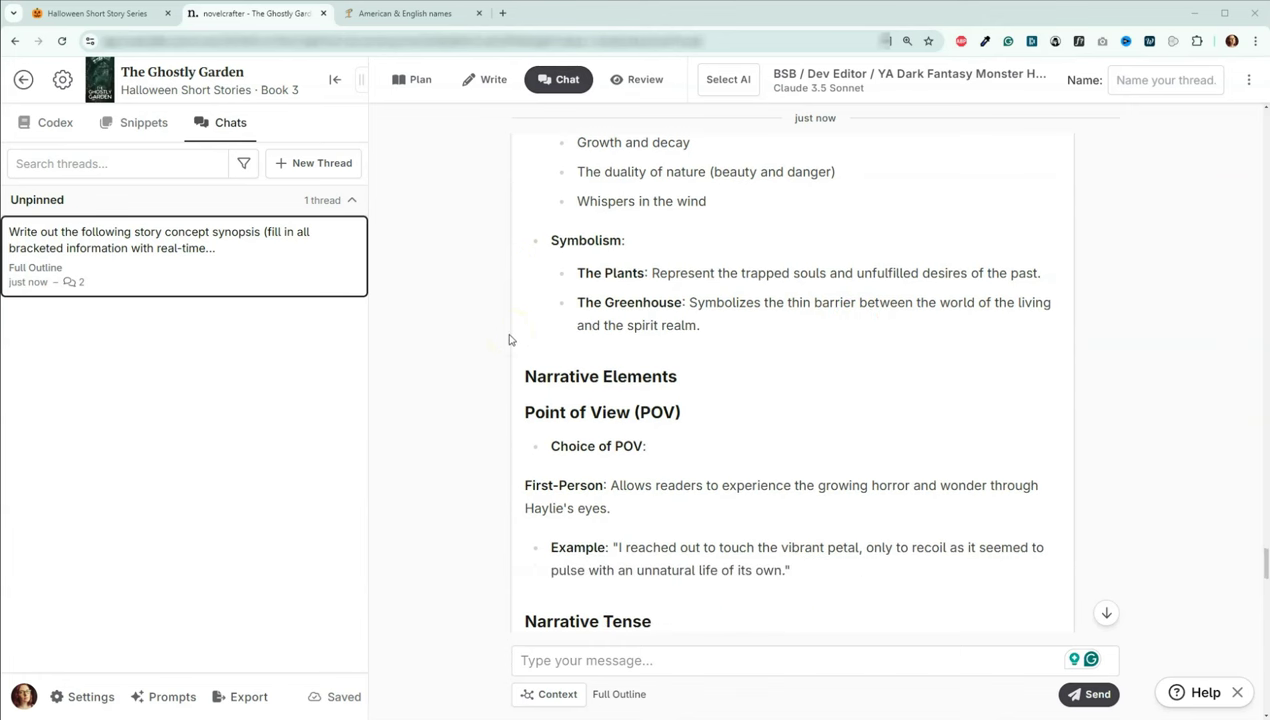
scroll(488, 332, down, 1)
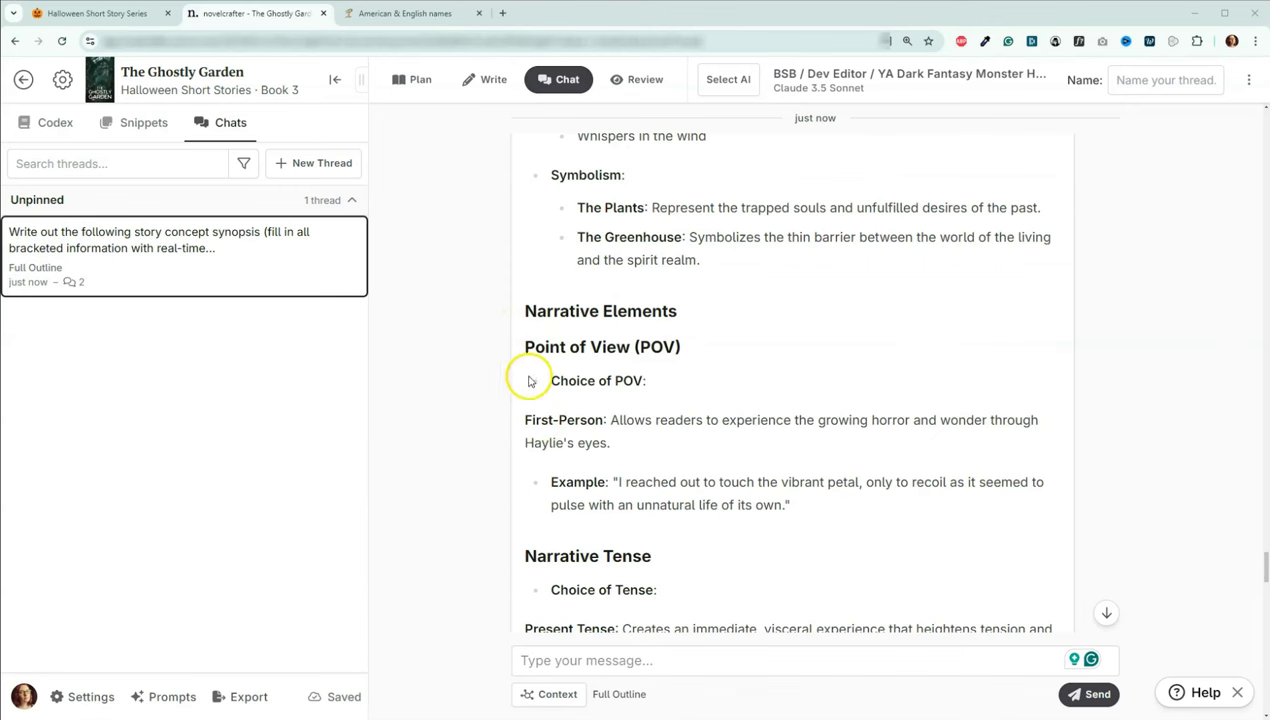
scroll(532, 376, down, 1)
scroll(525, 365, down, 1)
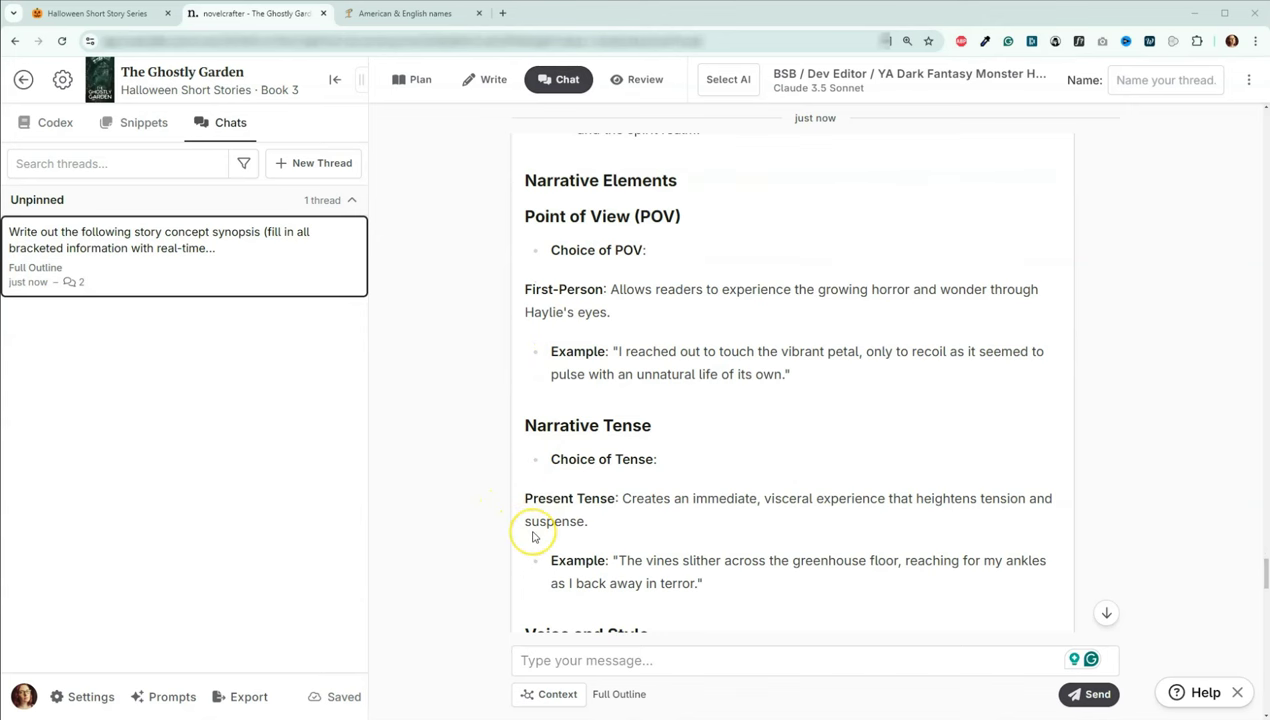
scroll(555, 500, down, 1)
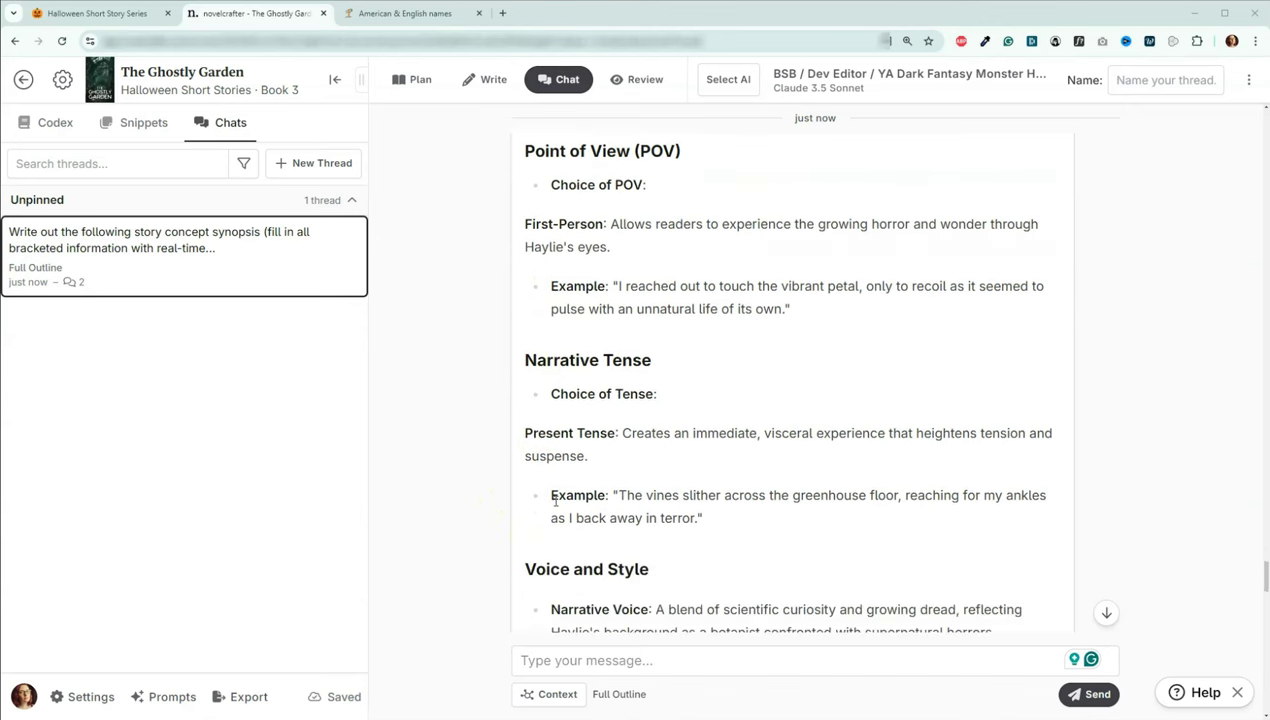
click(518, 490)
scroll(518, 490, down, 4)
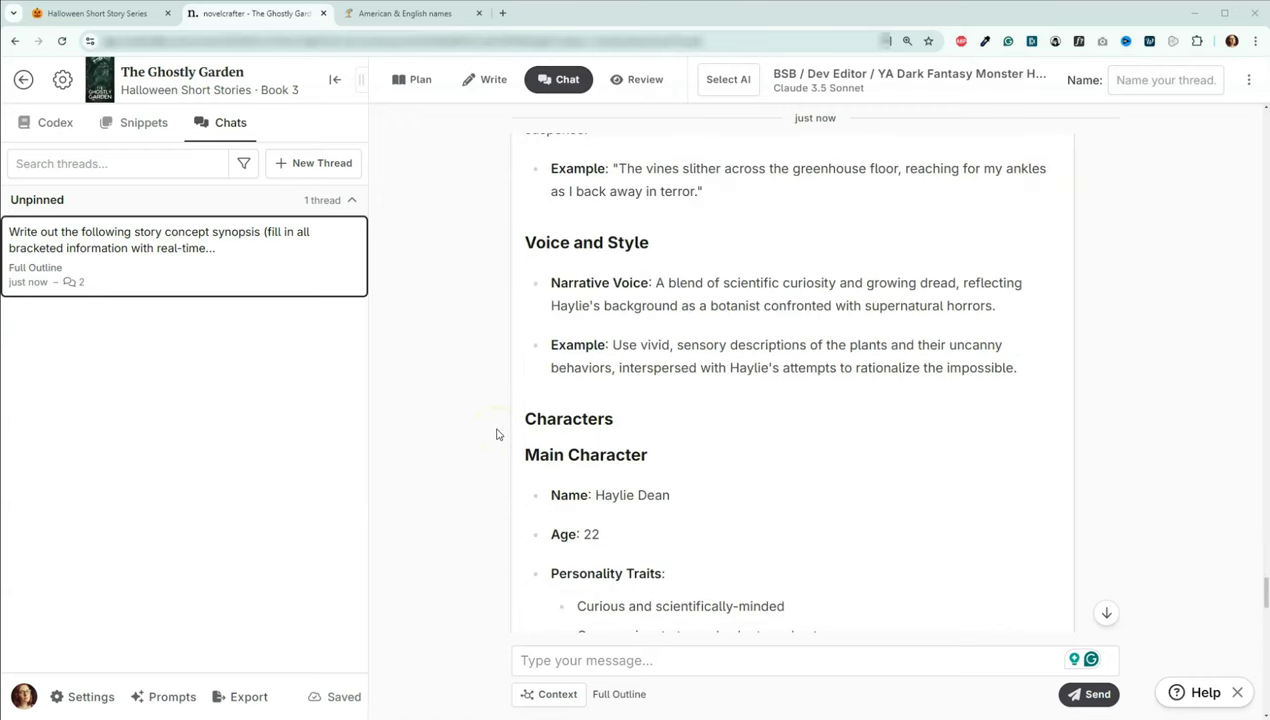
- Examine the synopsis's main and supporting character profiles and the sections on the monster, the house and the narrative structure
click(562, 483)
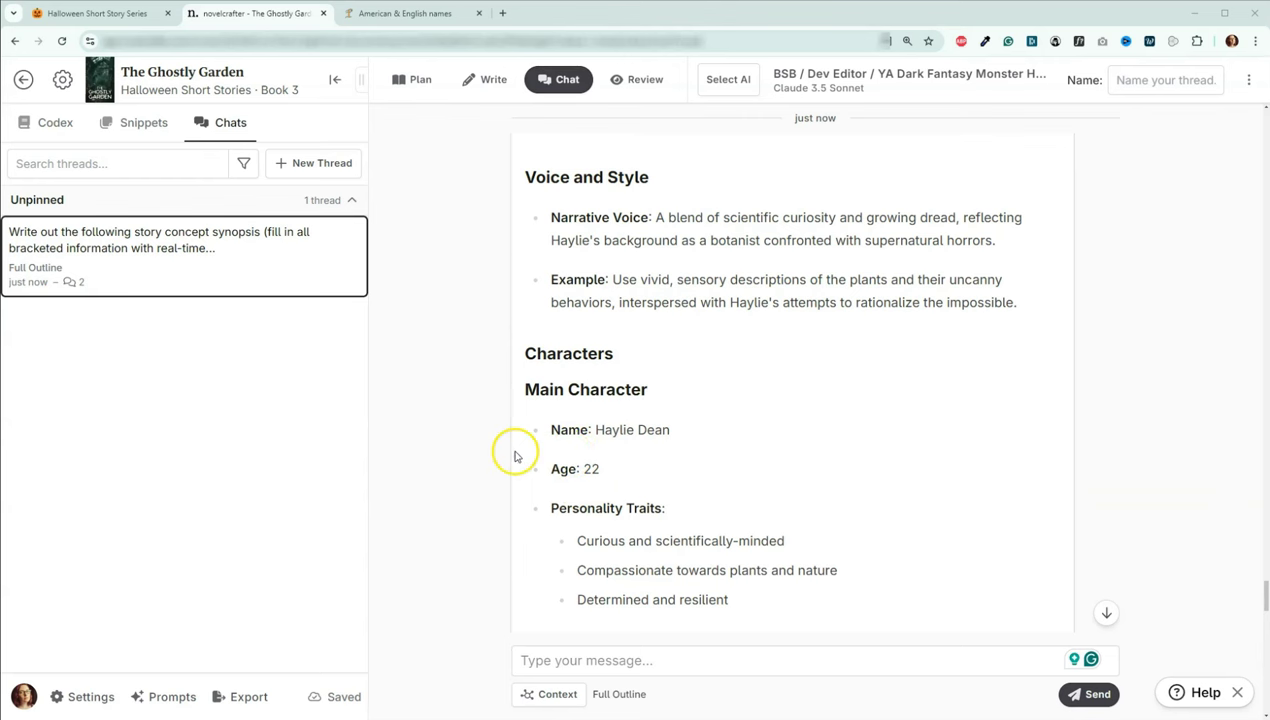
scroll(512, 453, down, 1)
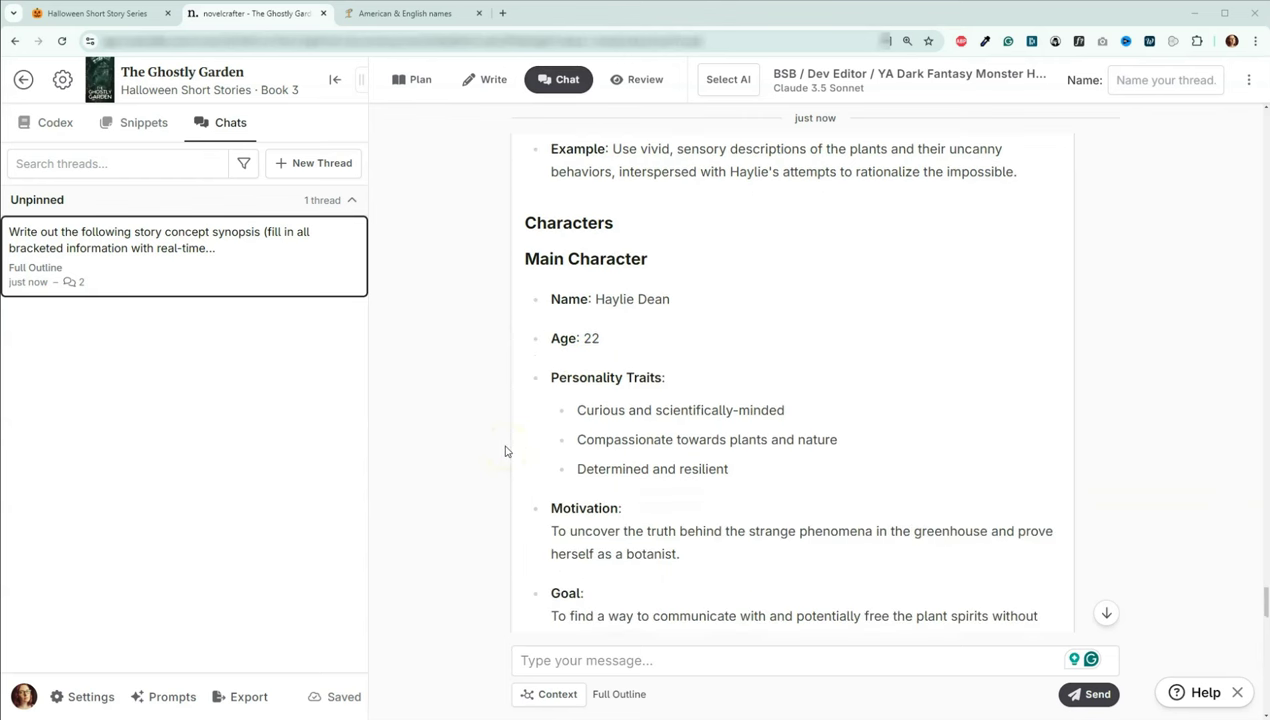
scroll(505, 451, down, 2)
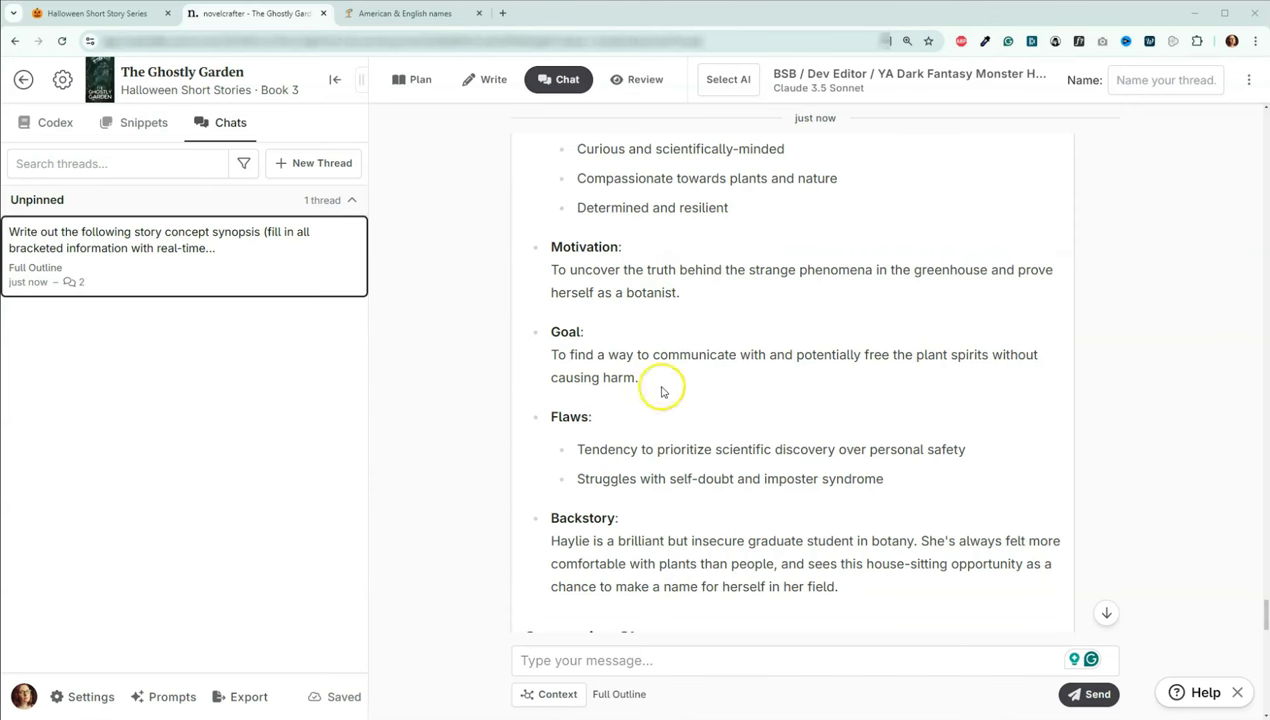
scroll(601, 362, down, 2)
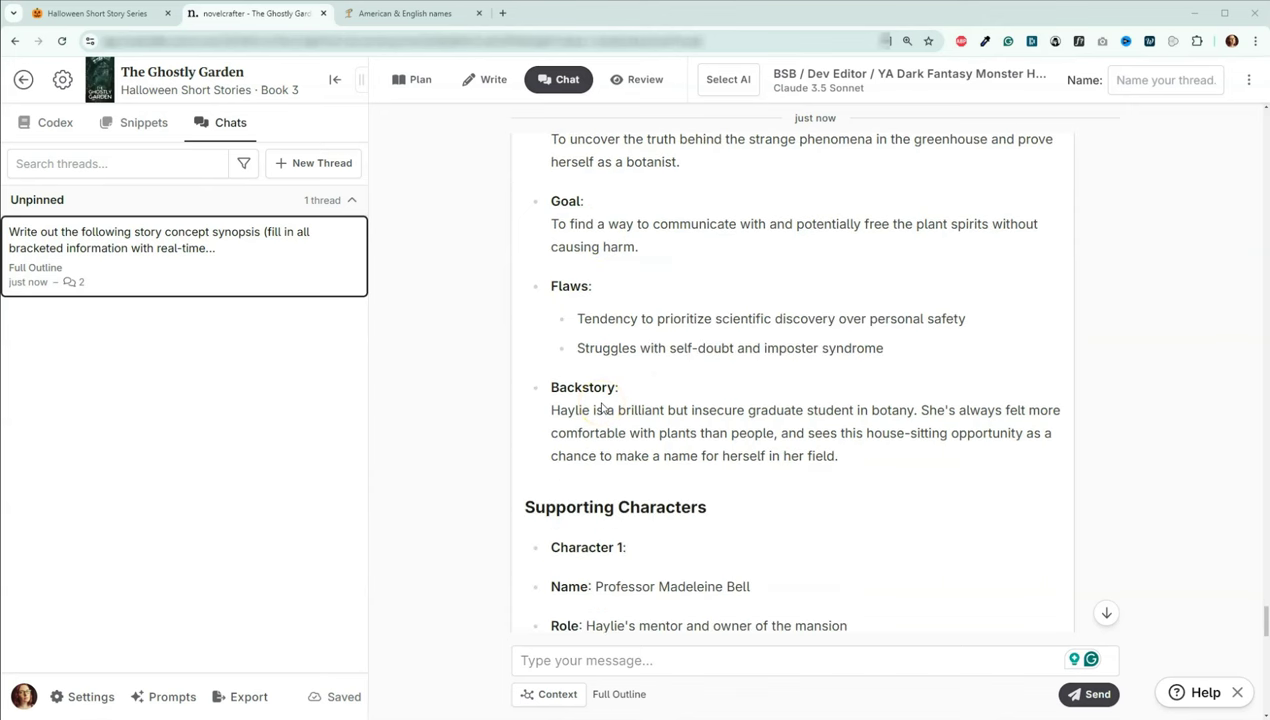
scroll(601, 406, down, 4)
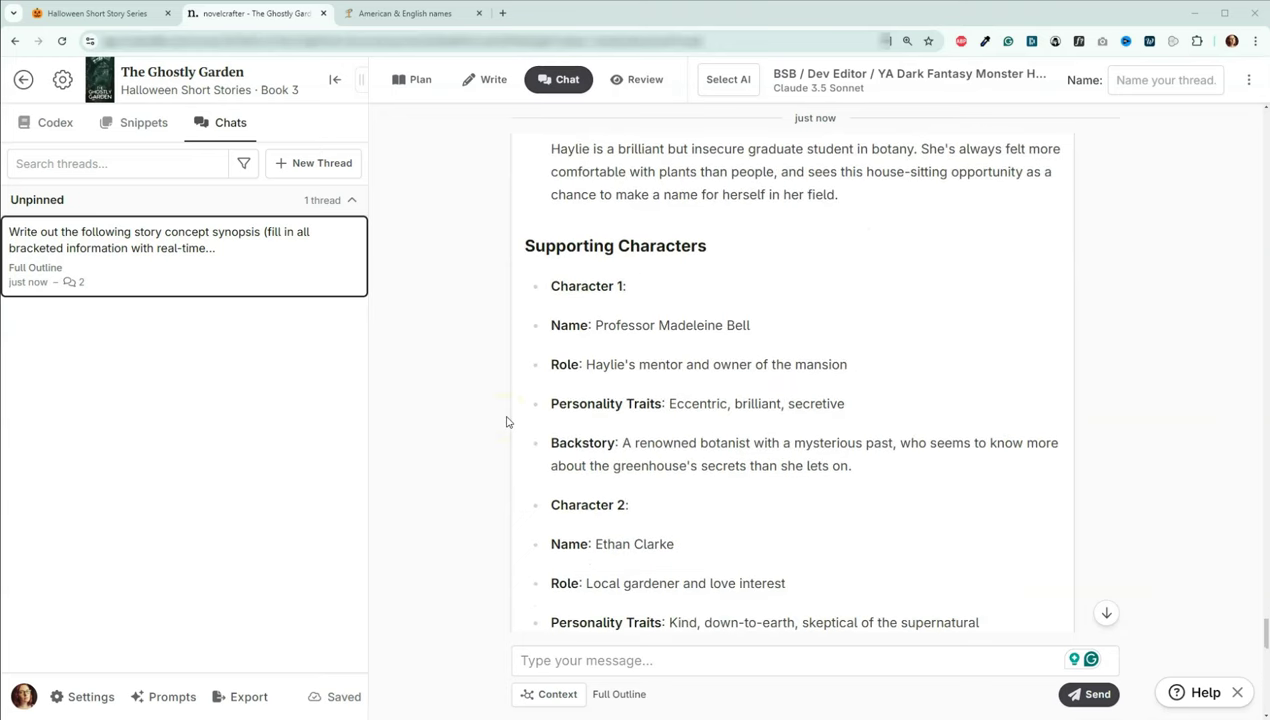
scroll(530, 410, down, 1)
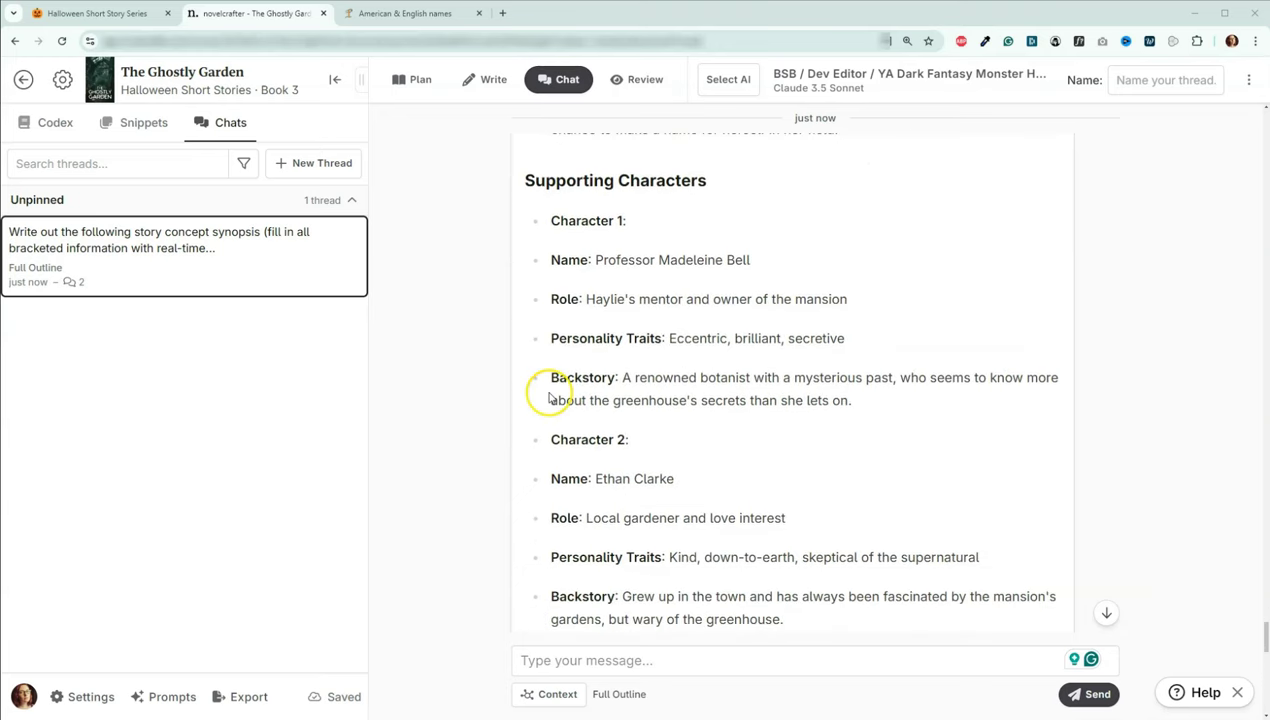
scroll(506, 375, down, 1)
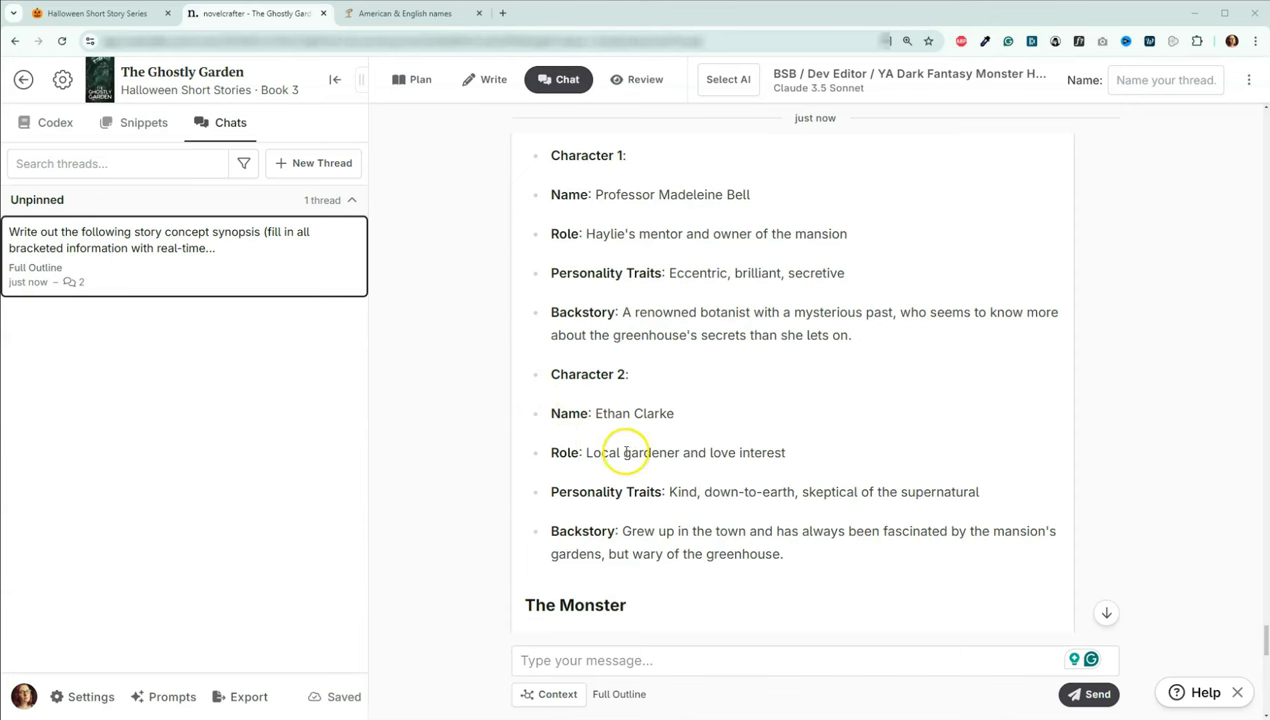
scroll(800, 405, down, 2)
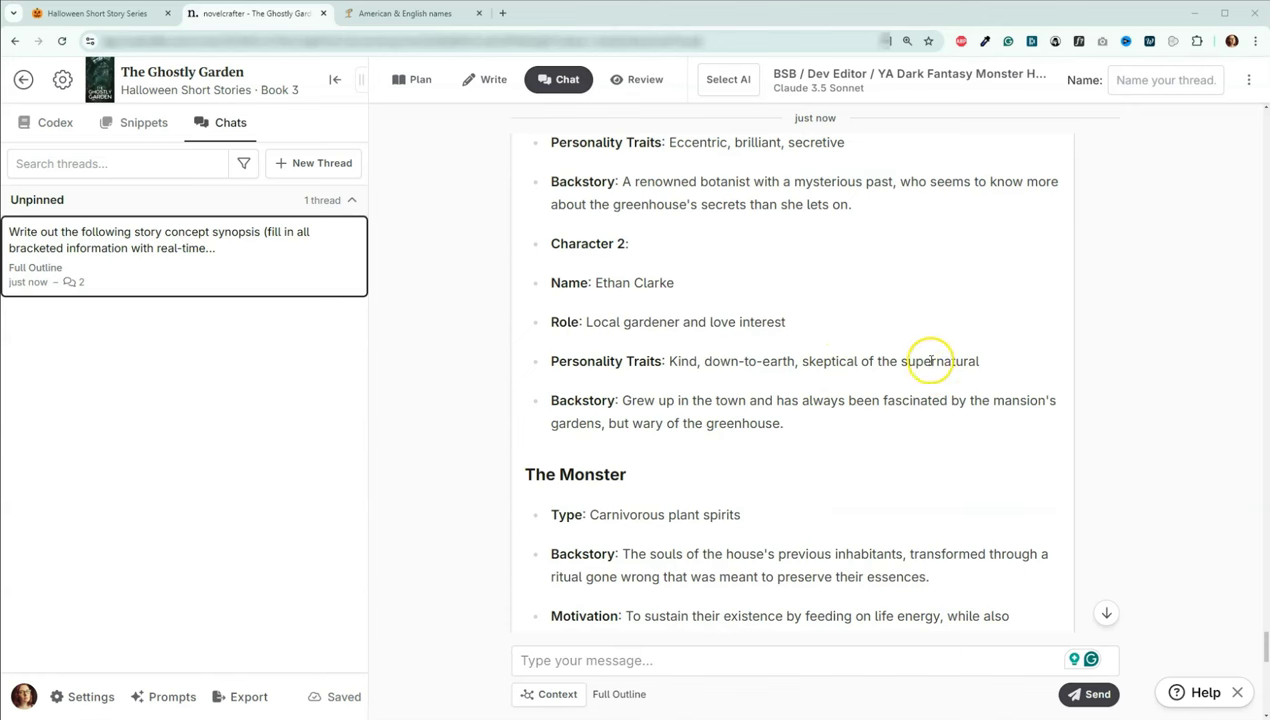
scroll(497, 386, down, 2)
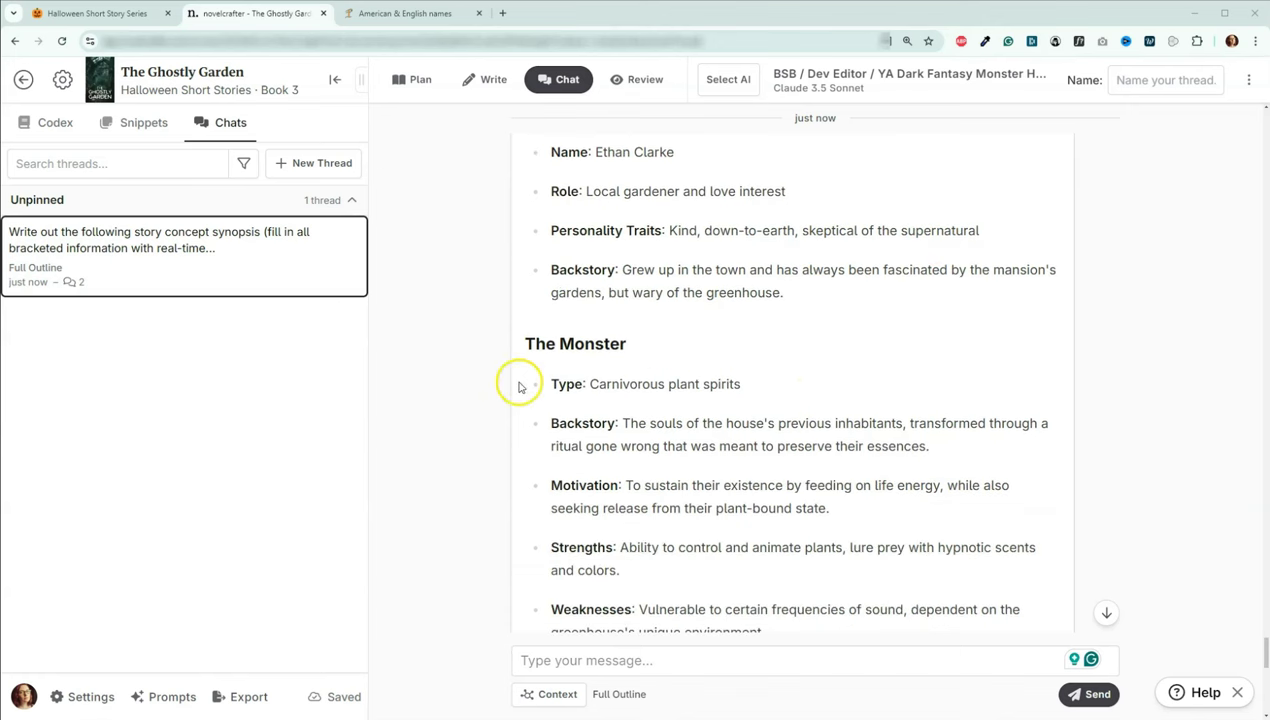
scroll(525, 395, down, 2)
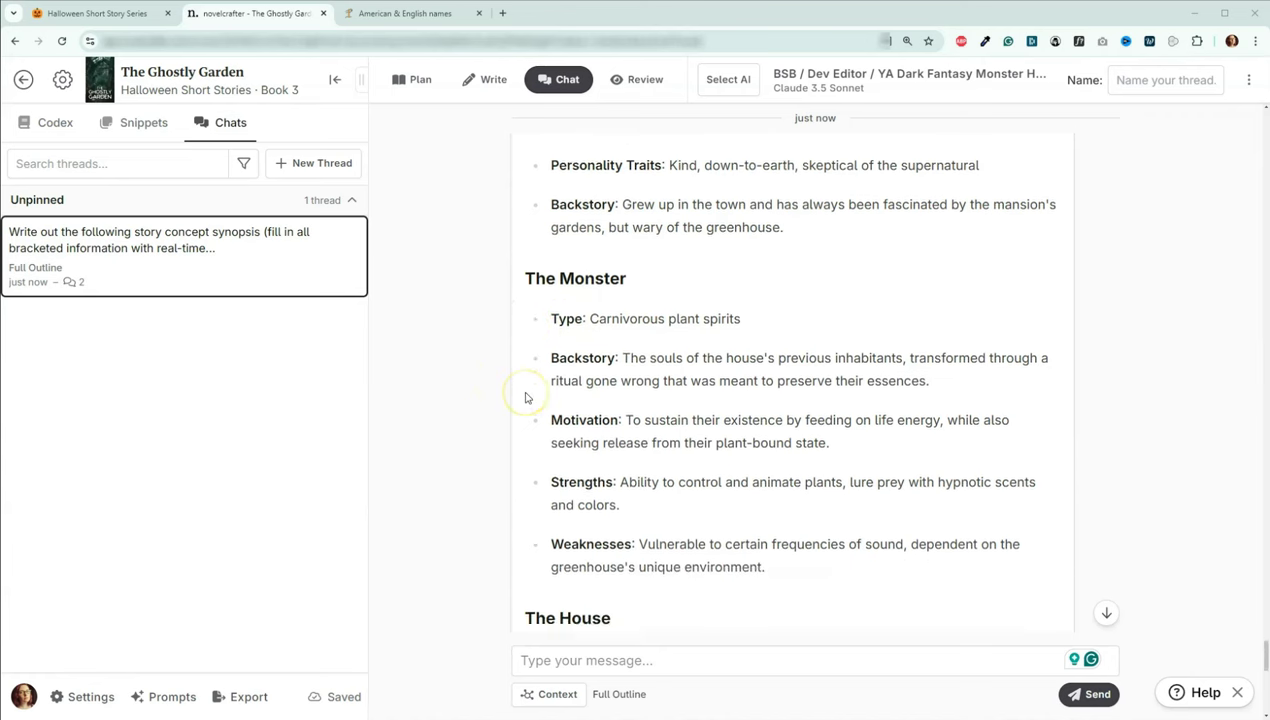
scroll(527, 397, down, 2)
scroll(525, 397, down, 4)
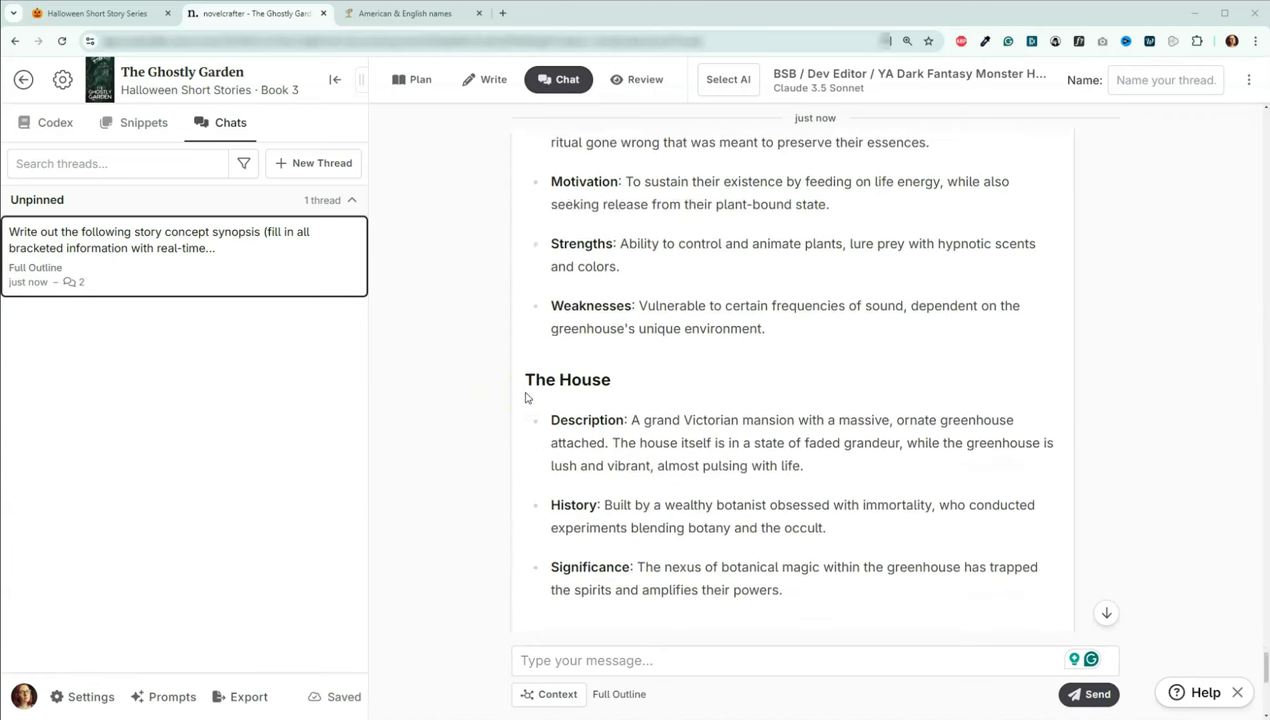
scroll(519, 385, down, 1)
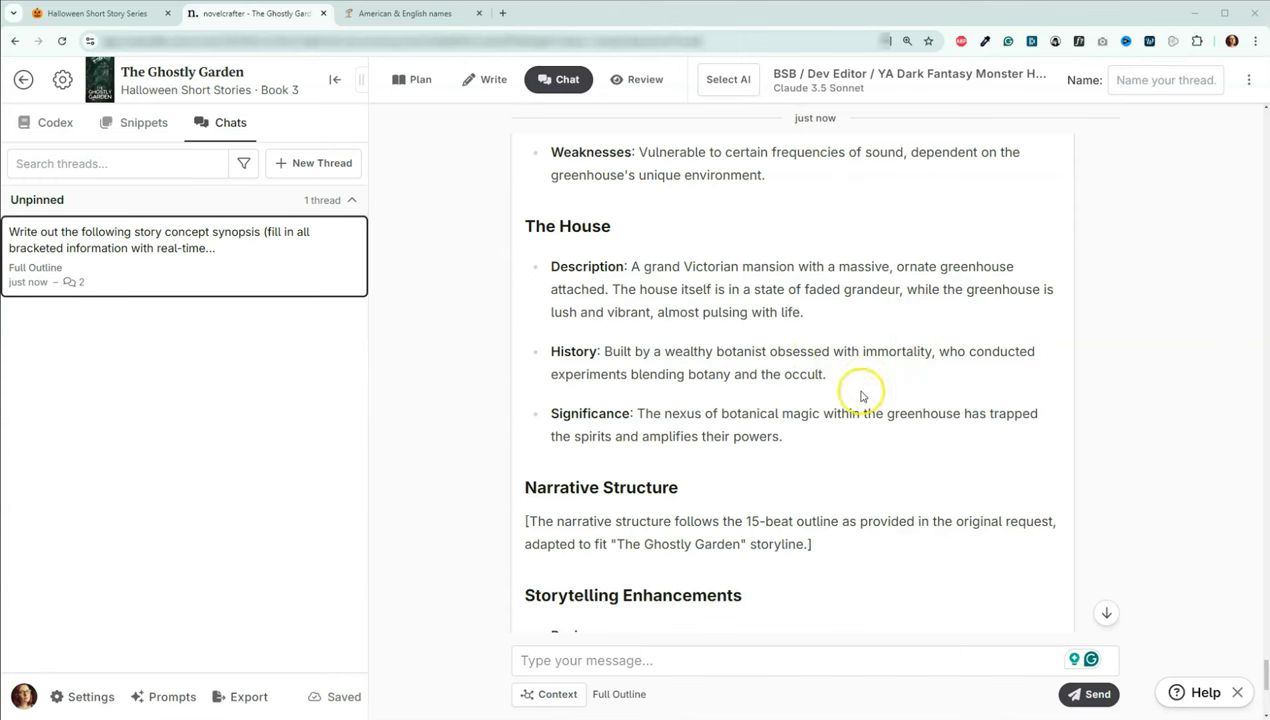
scroll(530, 338, down, 1)
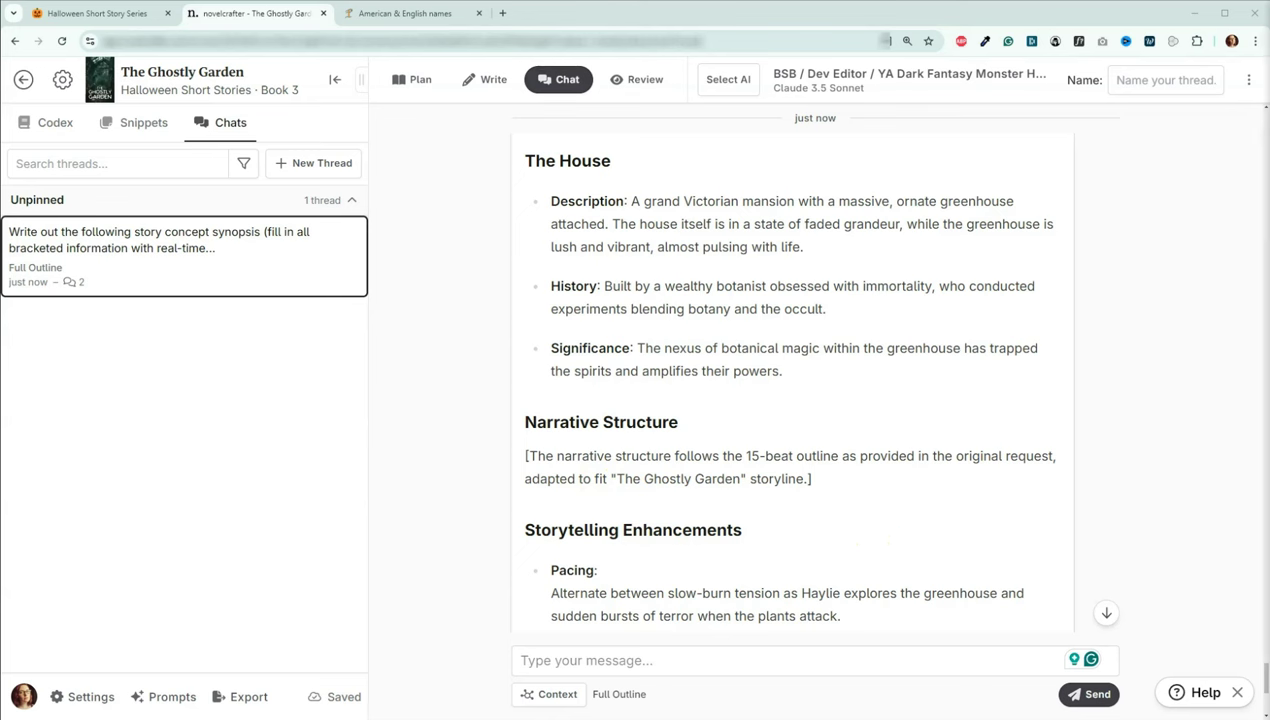
- Send the AI the message "Continue" after the end of the synopsis in the same thread
click(1106, 612)
click(830, 661)
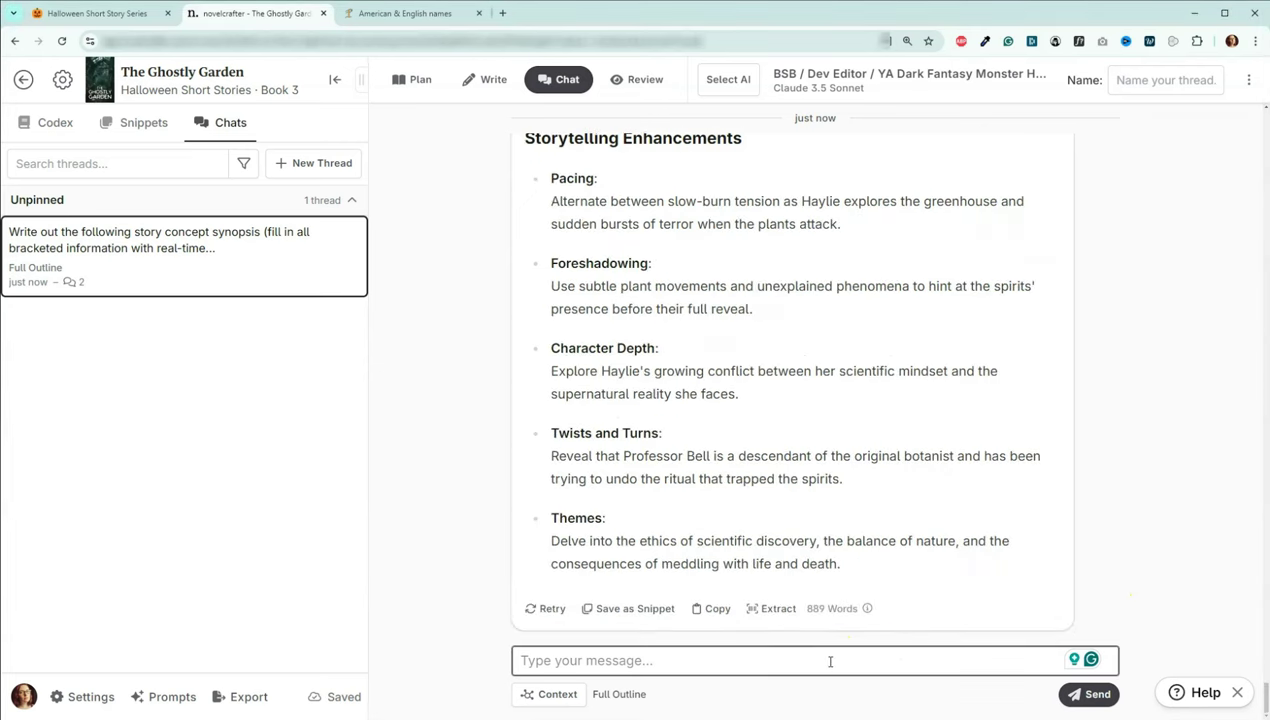
text(Continue)
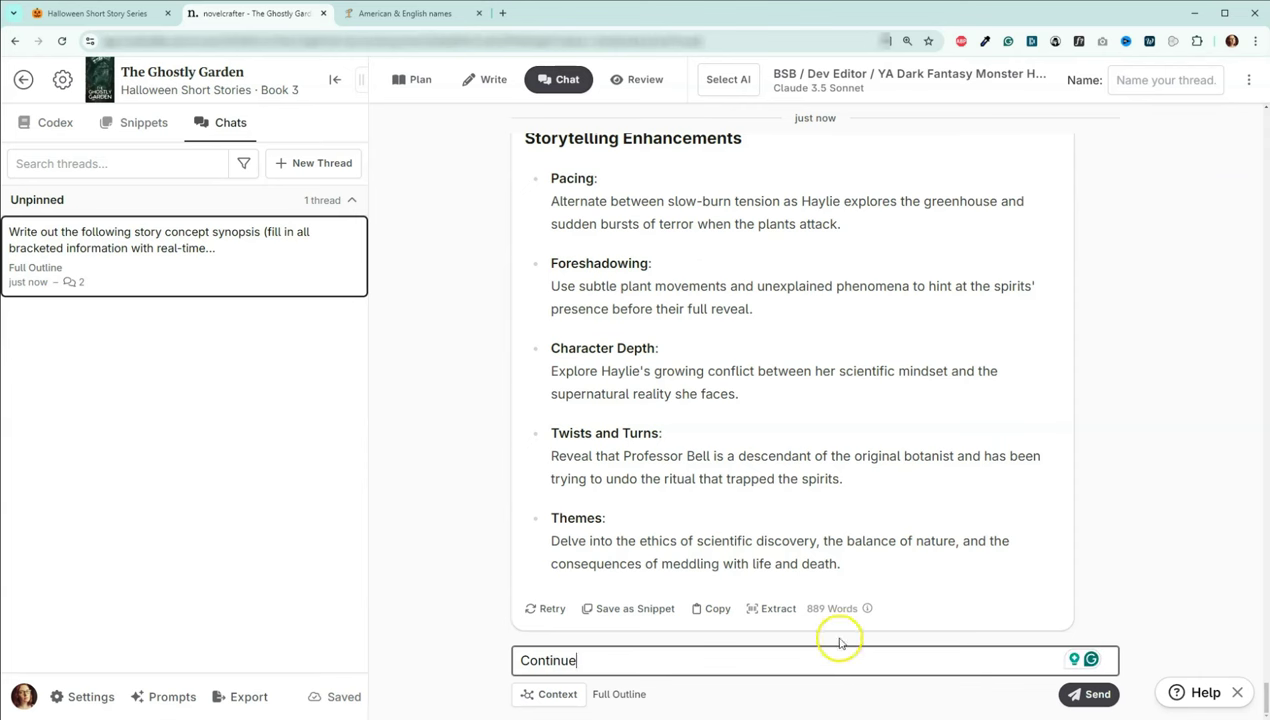
click(1090, 695)
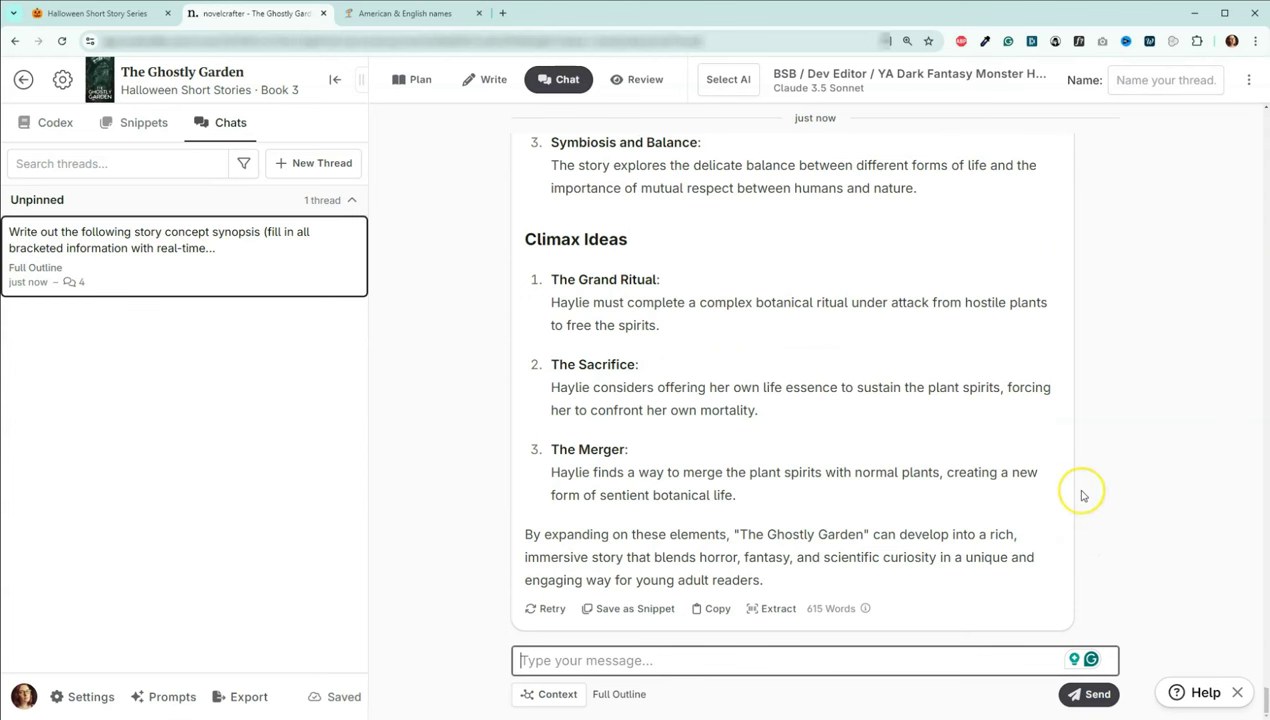
- Look through the AI's expanded story elements, from Plot Progression and World-Building Details to Climax Ideas
scroll(1080, 492, up, 6)
scroll(1081, 495, up, 8)
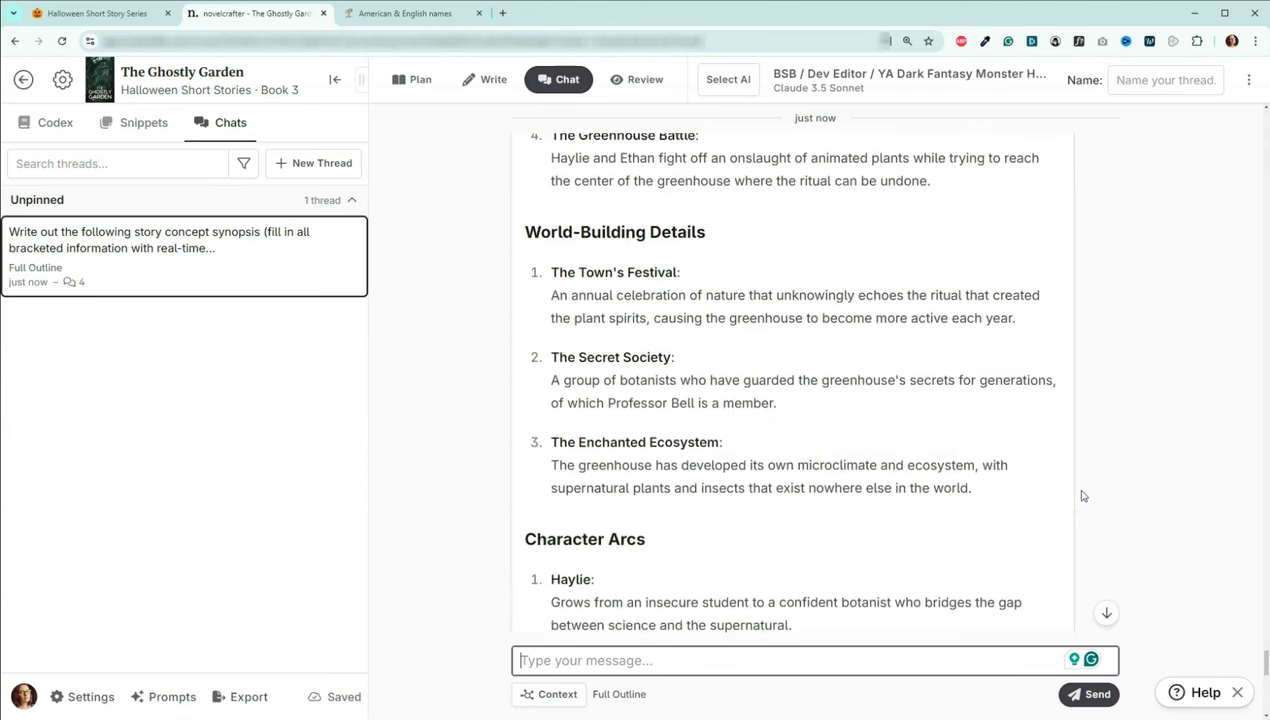
scroll(1081, 495, up, 5)
scroll(1081, 495, up, 1)
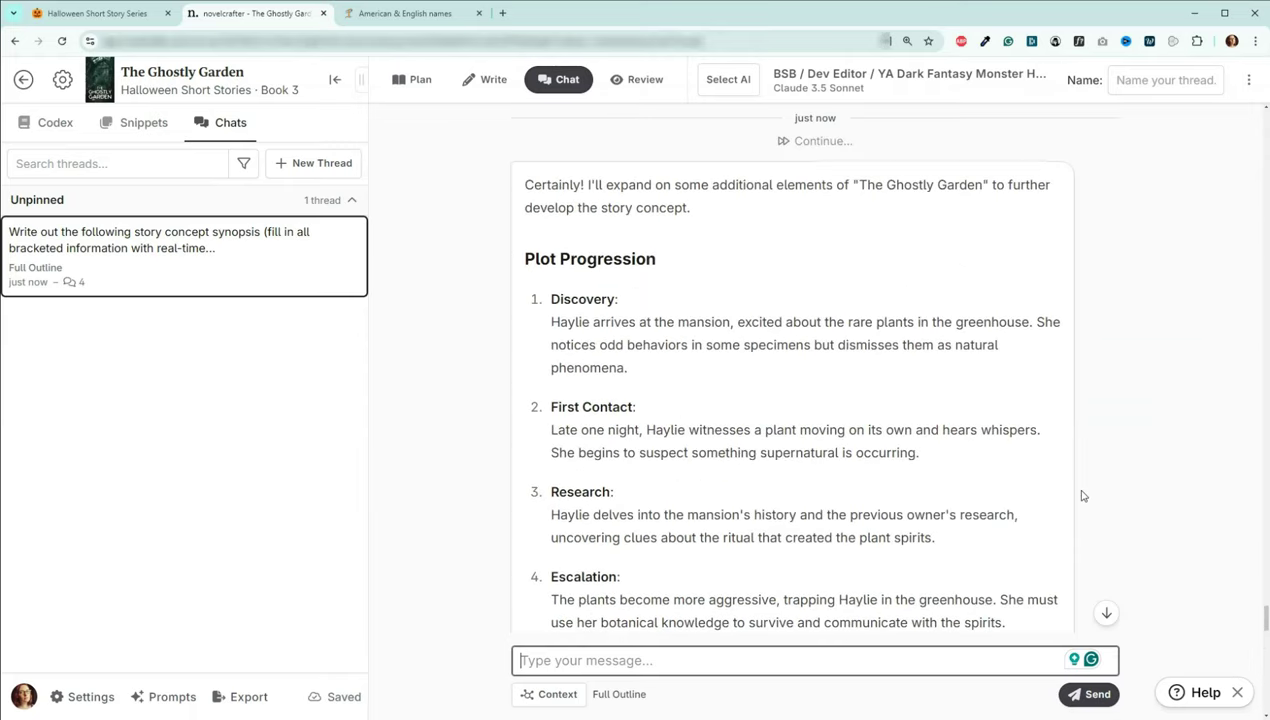
scroll(1081, 495, down, 10)
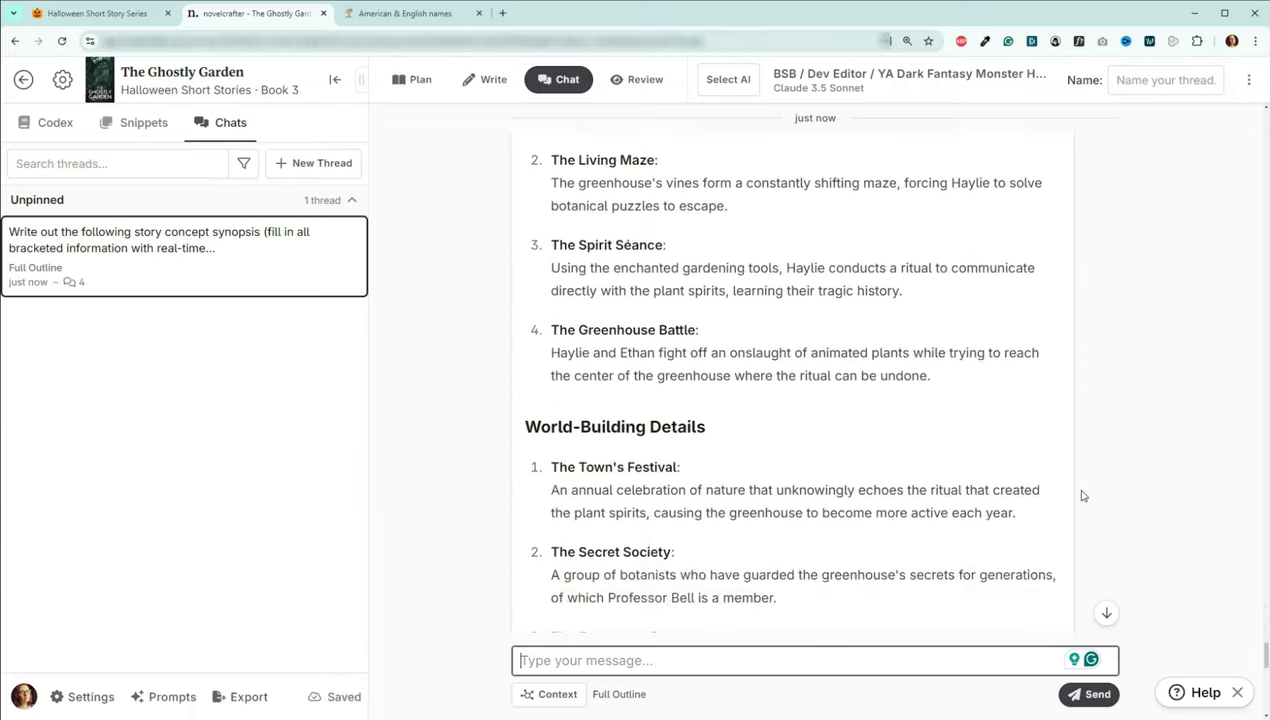
scroll(1081, 495, down, 6)
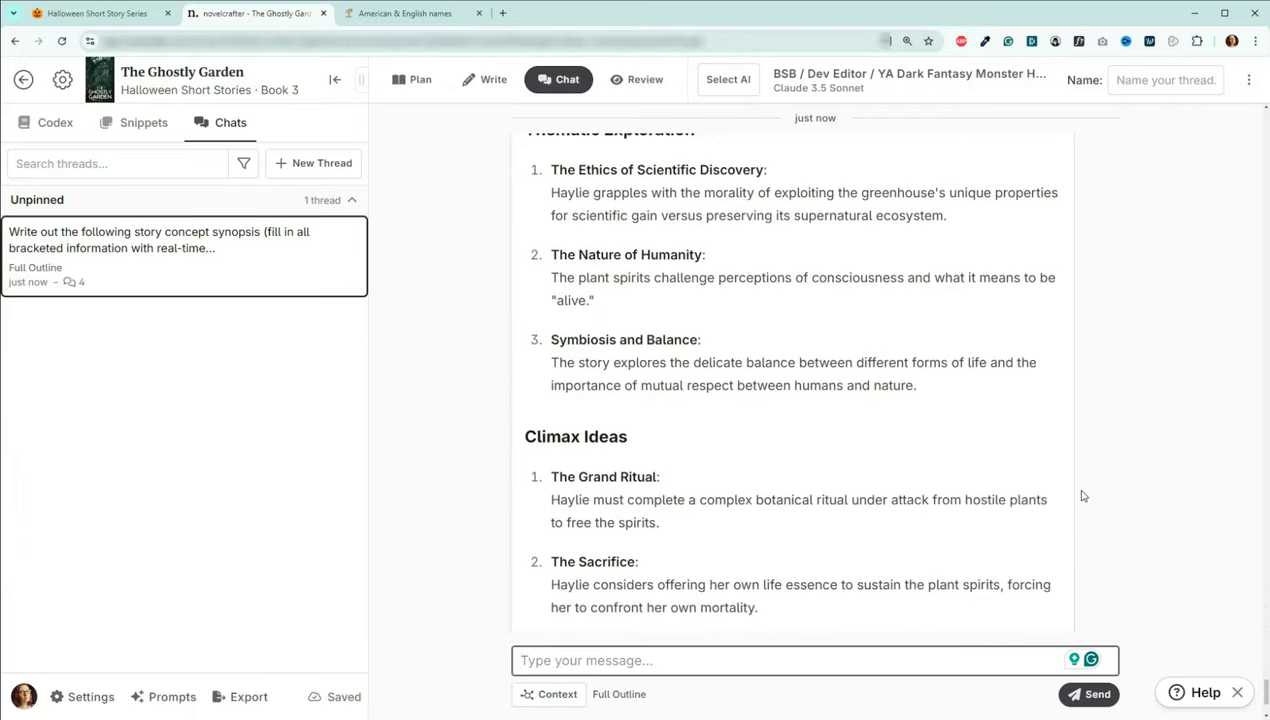
scroll(1081, 495, down, 2)
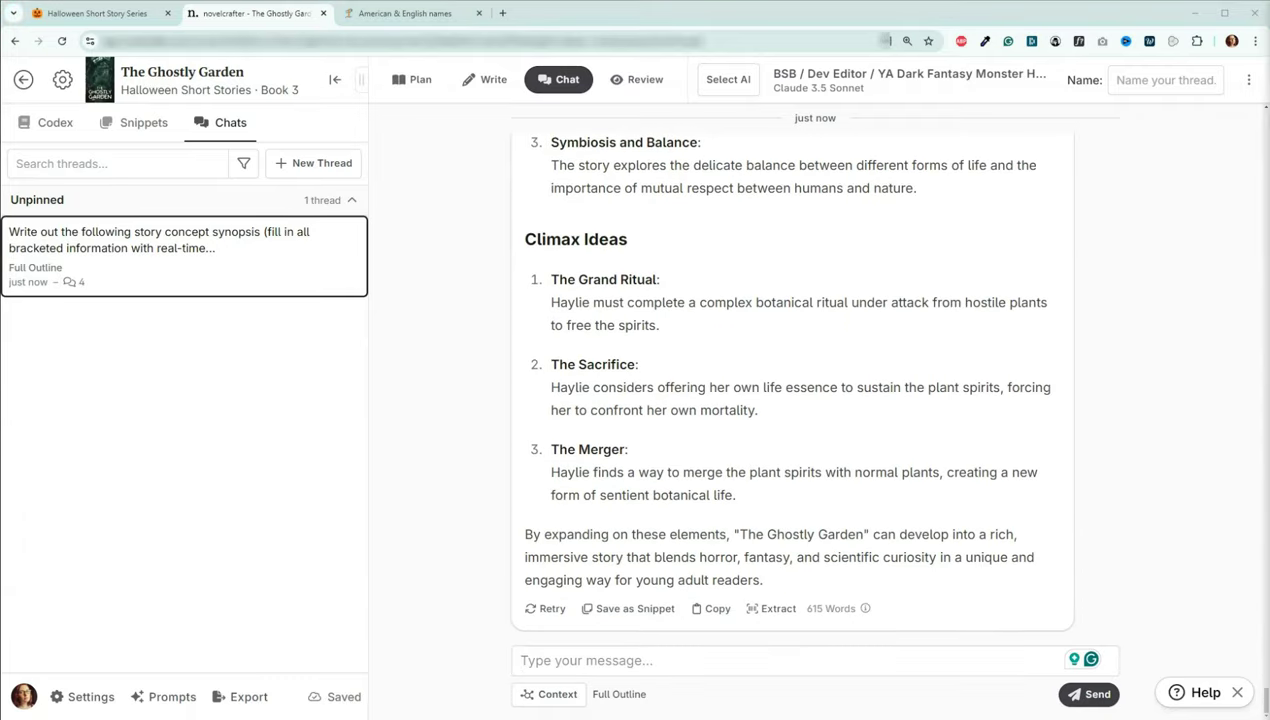
- Send the message "Please use the information above to fill out the outline for a YA Dark Fantasy "Monster in the House" short story."
click(611, 672)
text(Please use the information above to fill out the outline for a YA Dark Fantasy "Monster in the House" short story.)
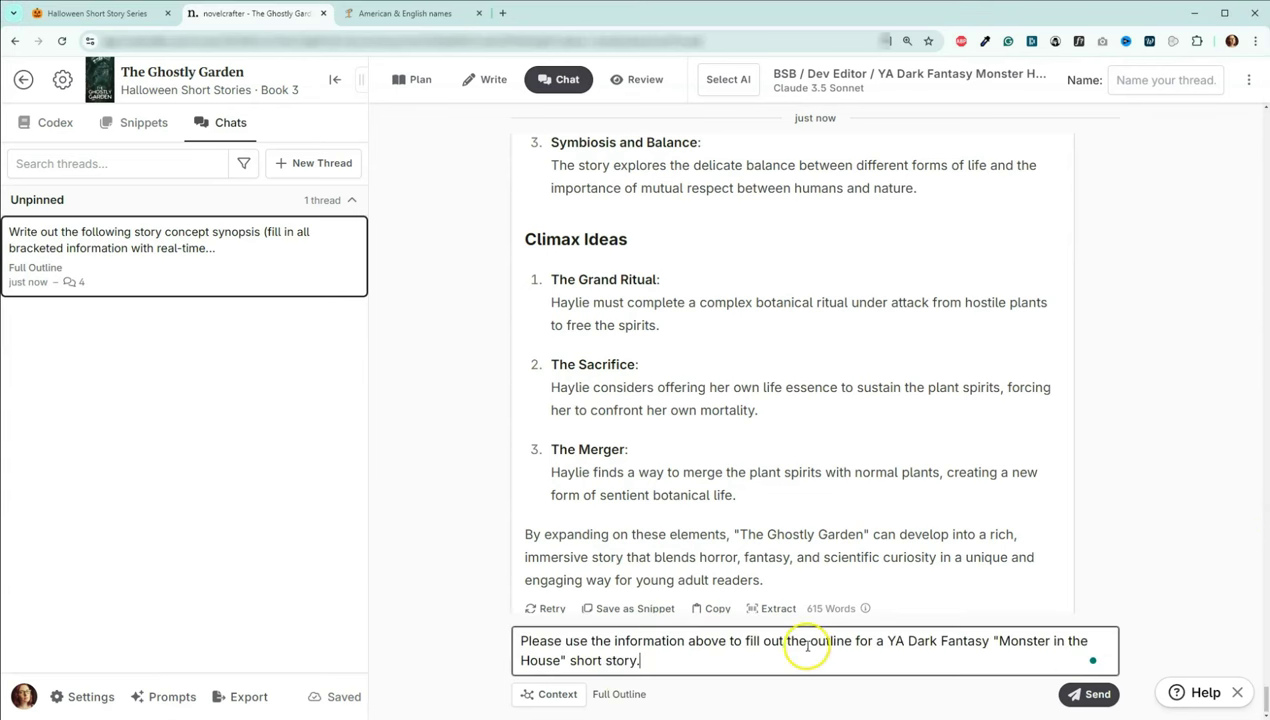
scroll(850, 462, down, 1)
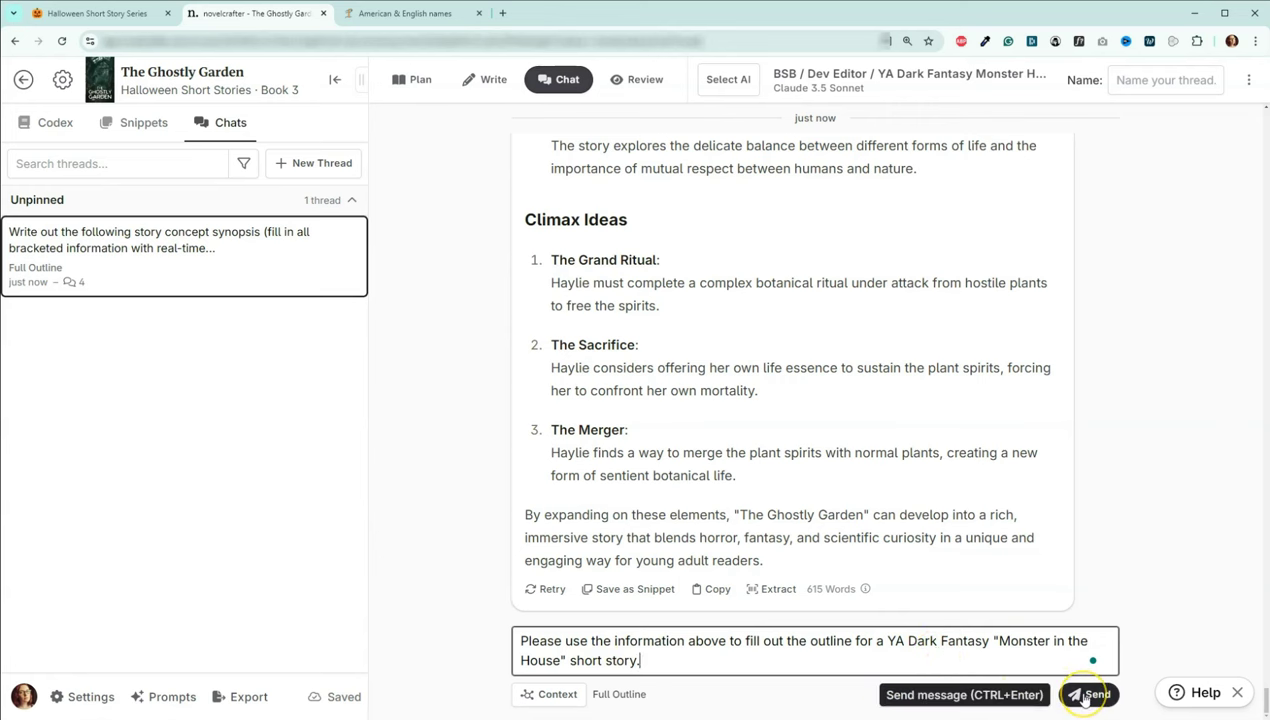
click(1085, 696)
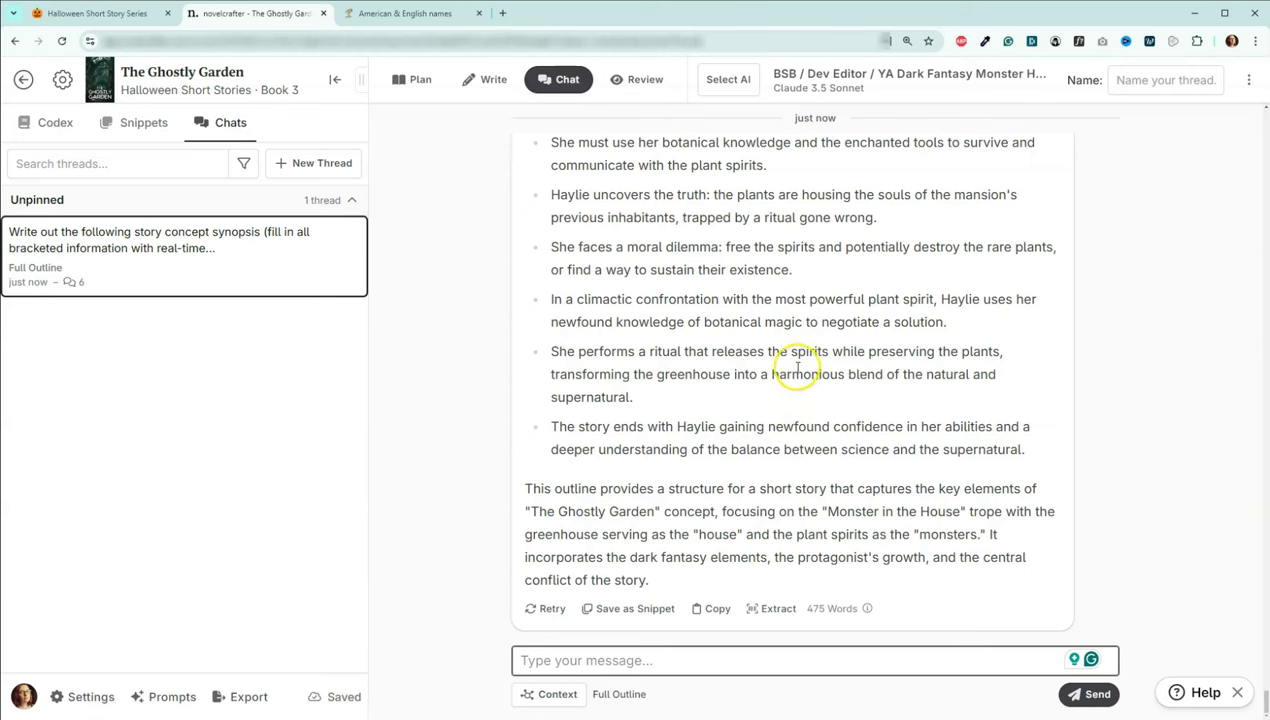
- Draft the message "Please give me a book bible entries for each of the characters in this story that an AI could use to help write the prose."
scroll(799, 372, up, 5)
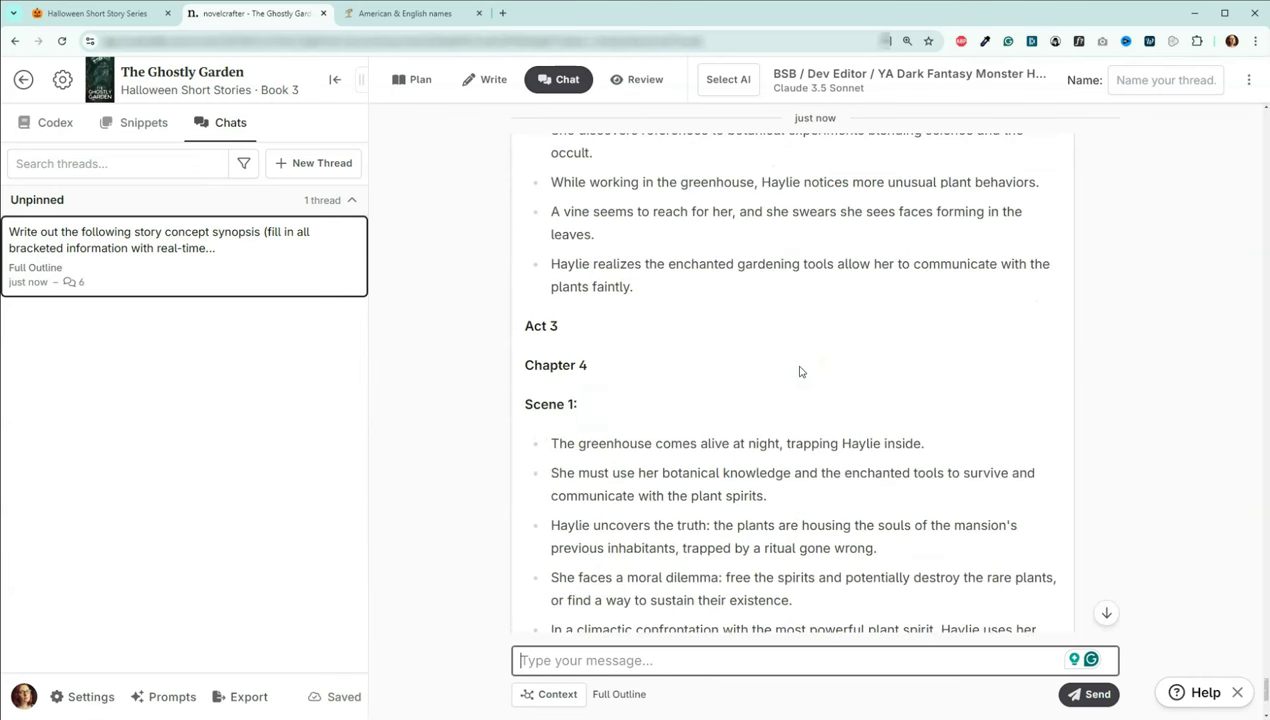
scroll(799, 372, up, 5)
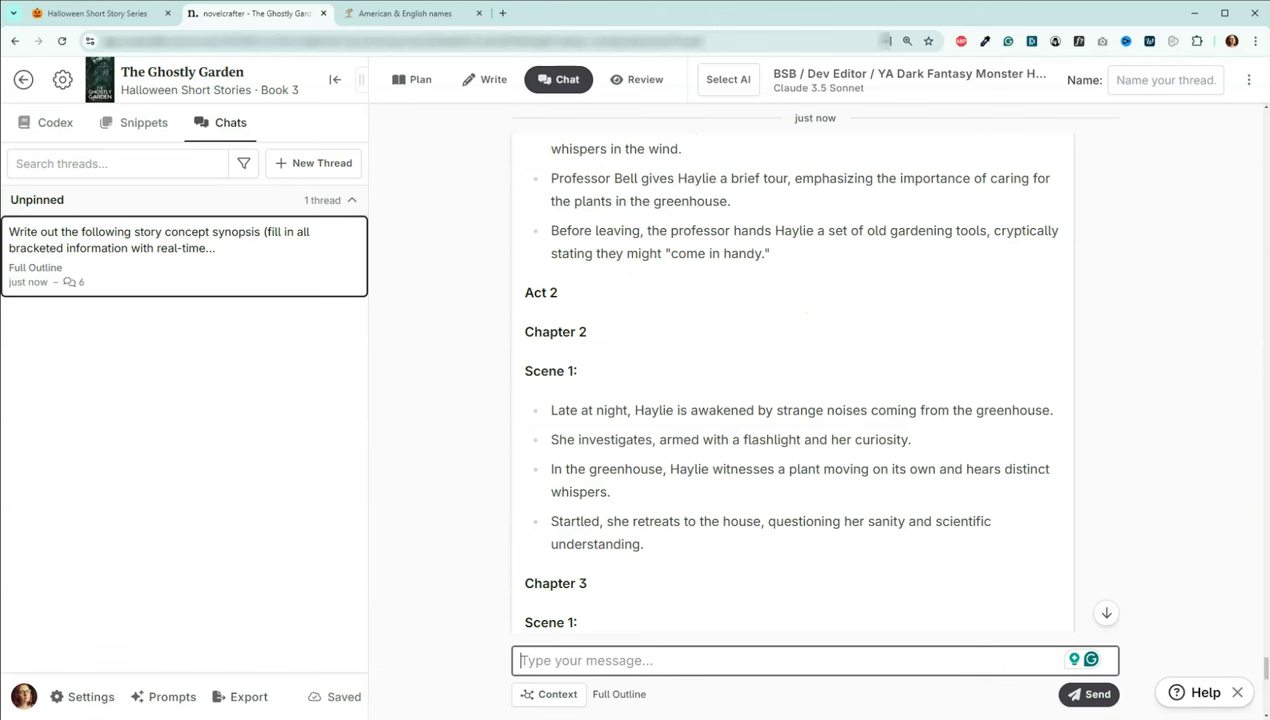
click(1106, 613)
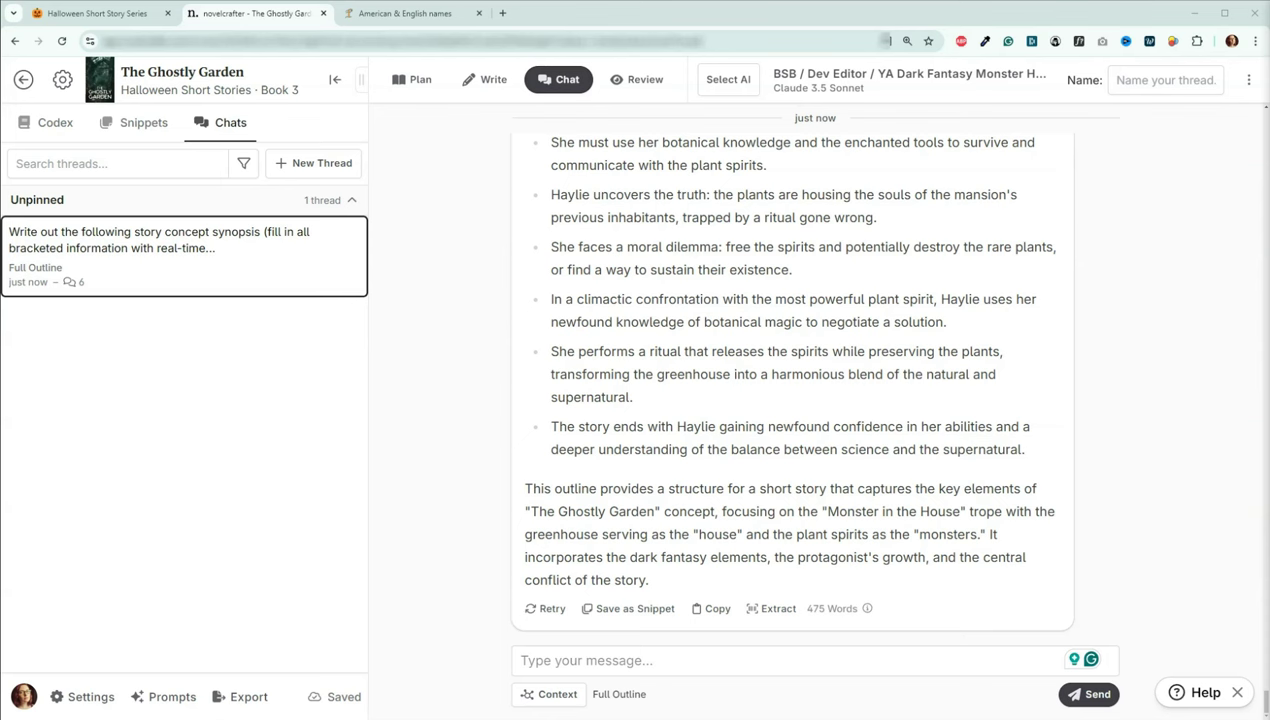
click(710, 660)
text(Please give me a book bible entry for each of the characters in this story that an AI could use to help write the prose.)
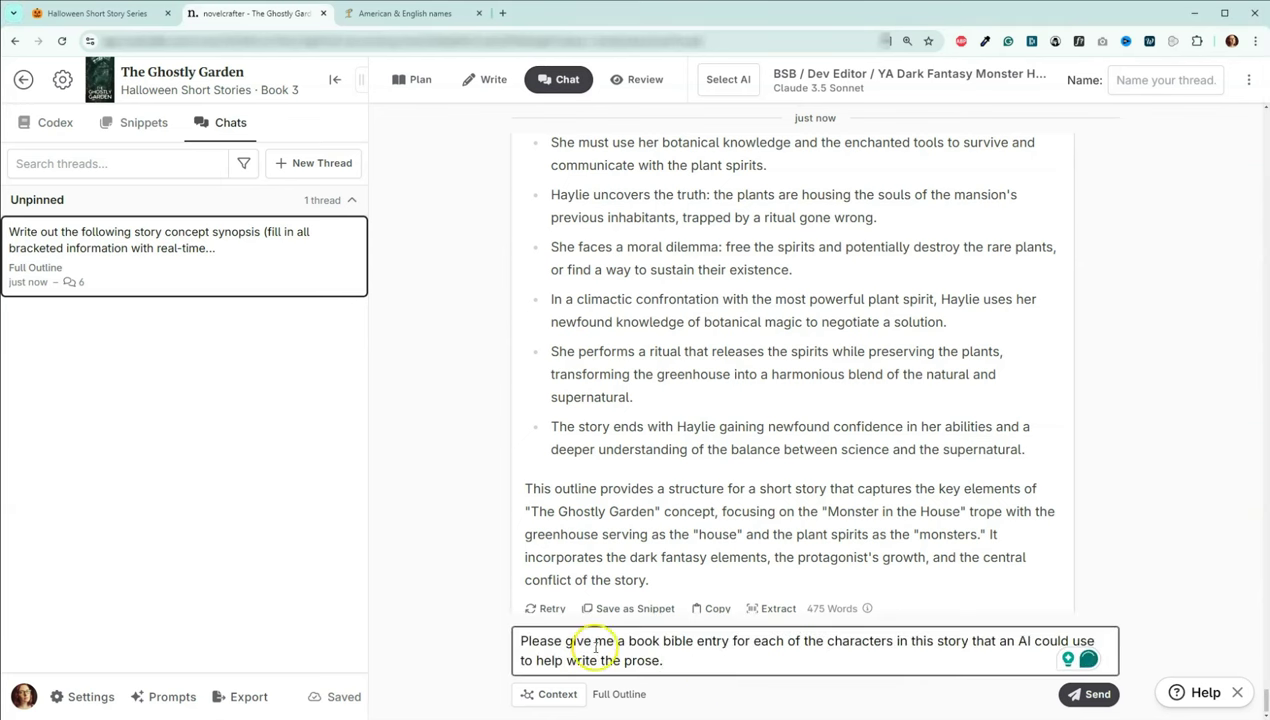
click(728, 641)
key(BackSpace)
text(ies)
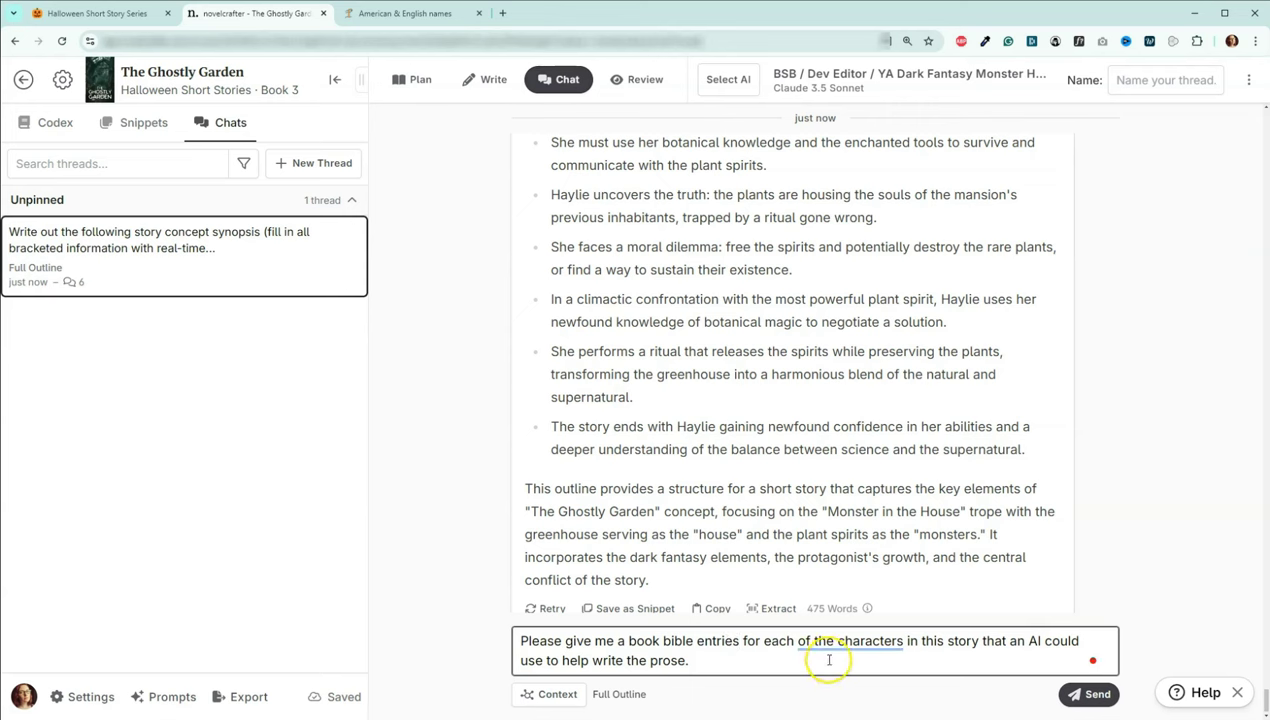
- Reword the drafted request so it asks for entries for "the three characters in this story", and send it to the AI
mouse_move(836, 643)
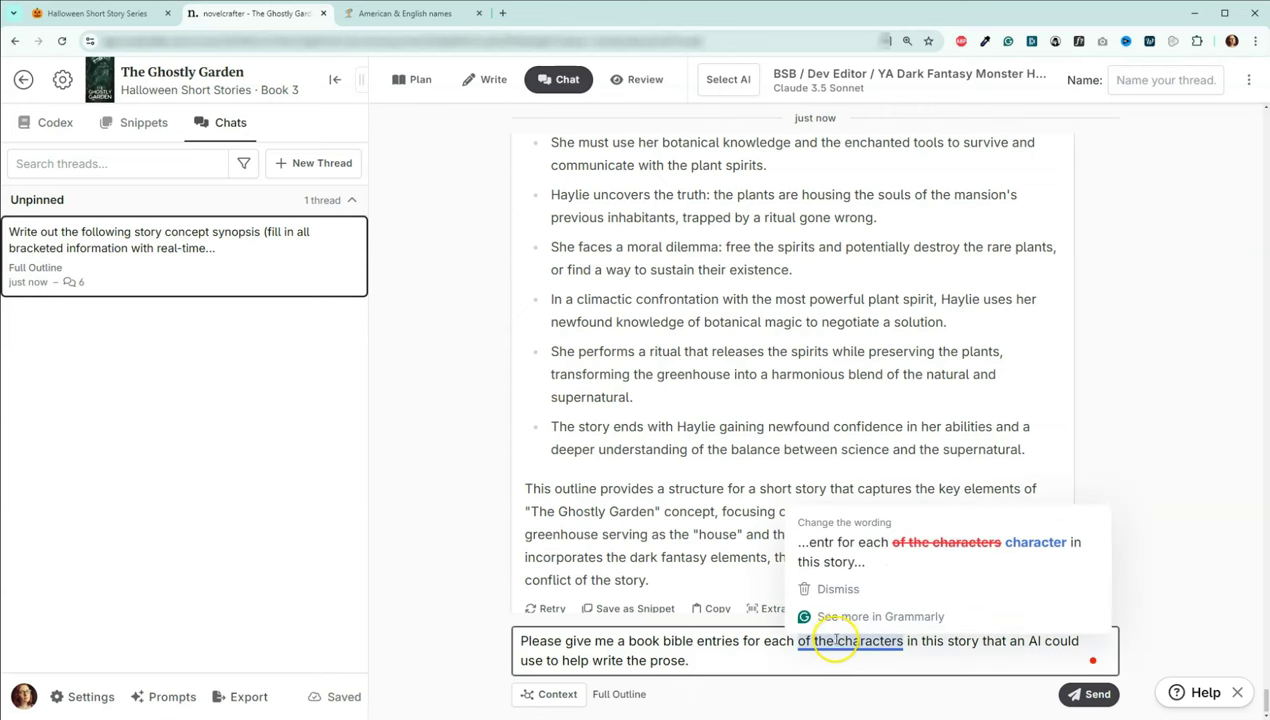
click(850, 552)
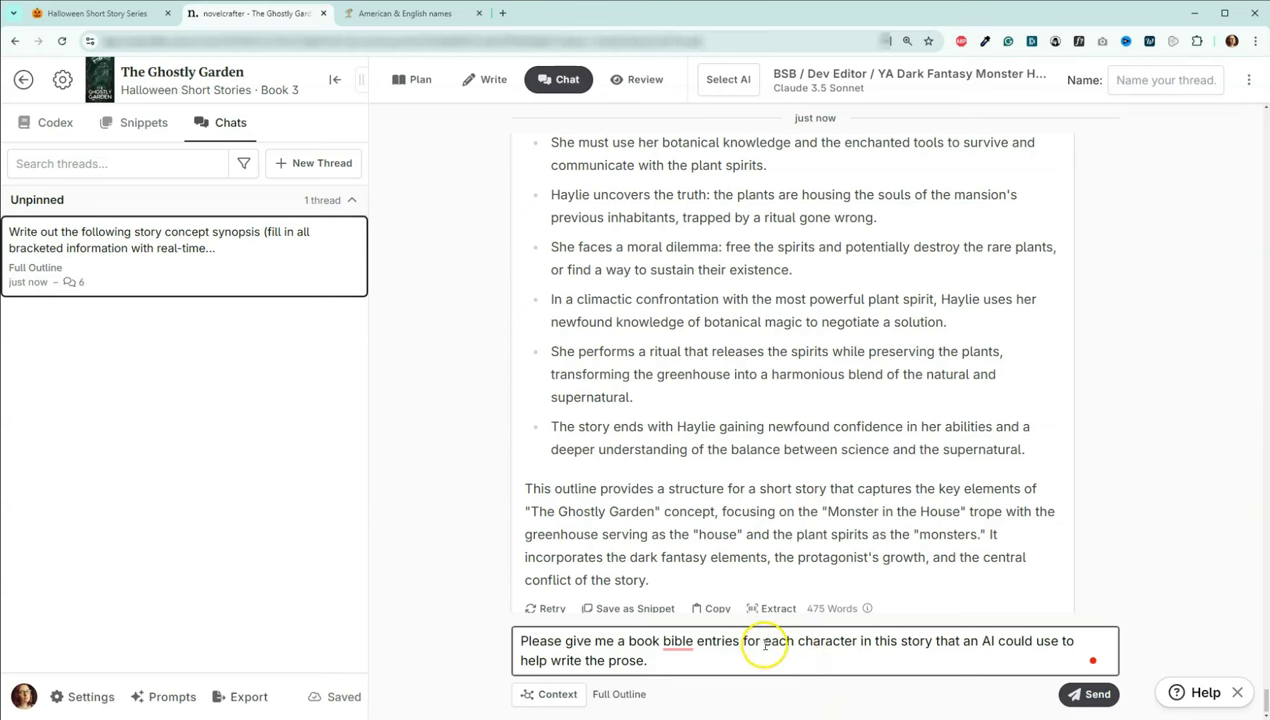
drag(800, 641, 855, 641)
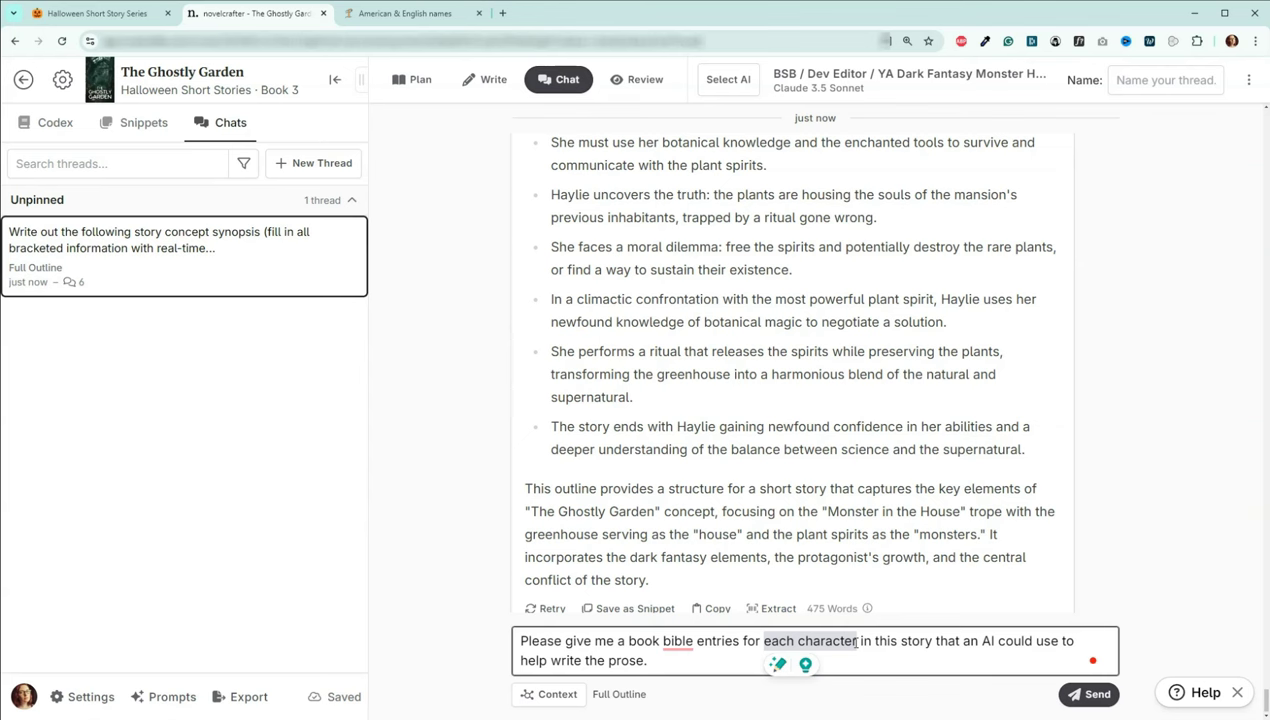
text(the)
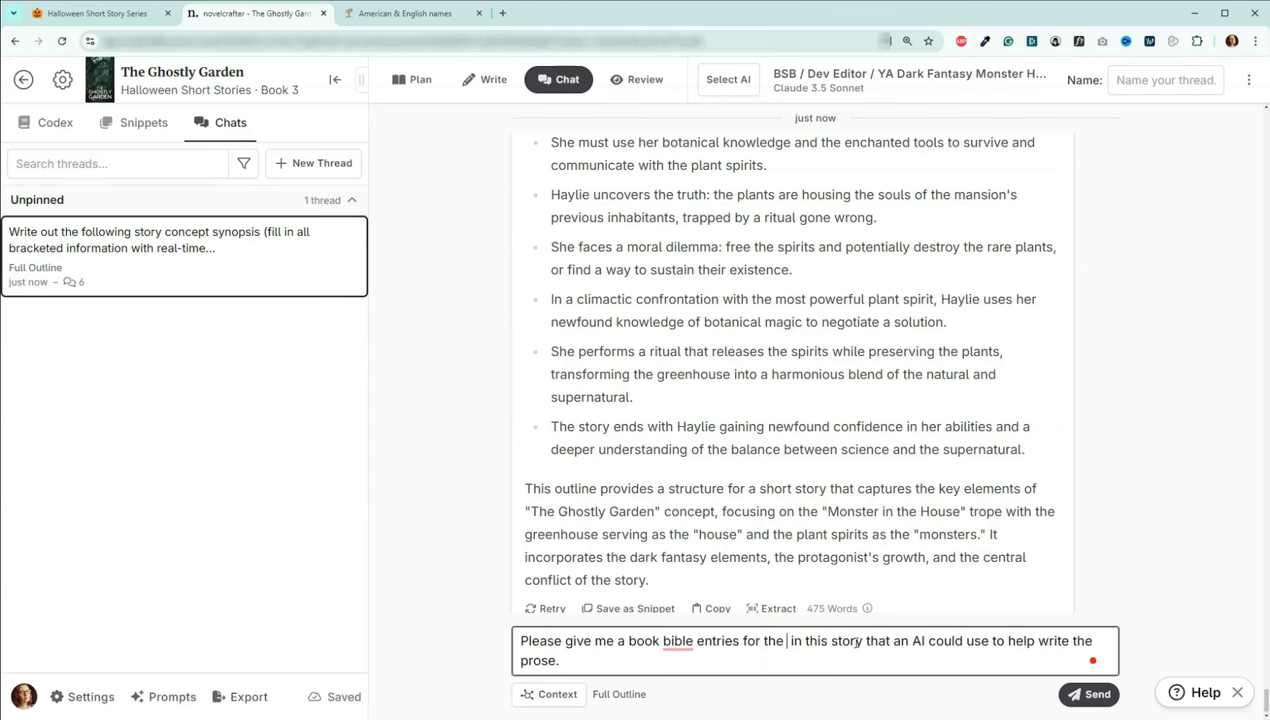
text( three cha)
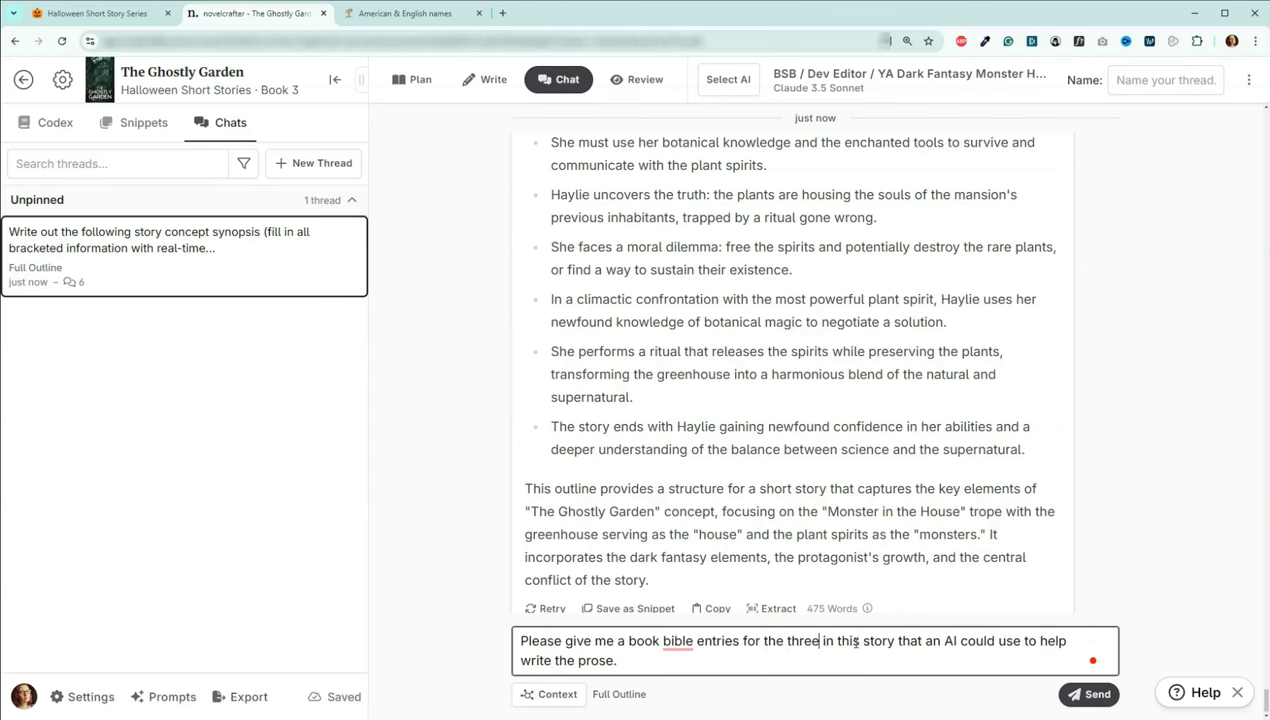
text(racters)
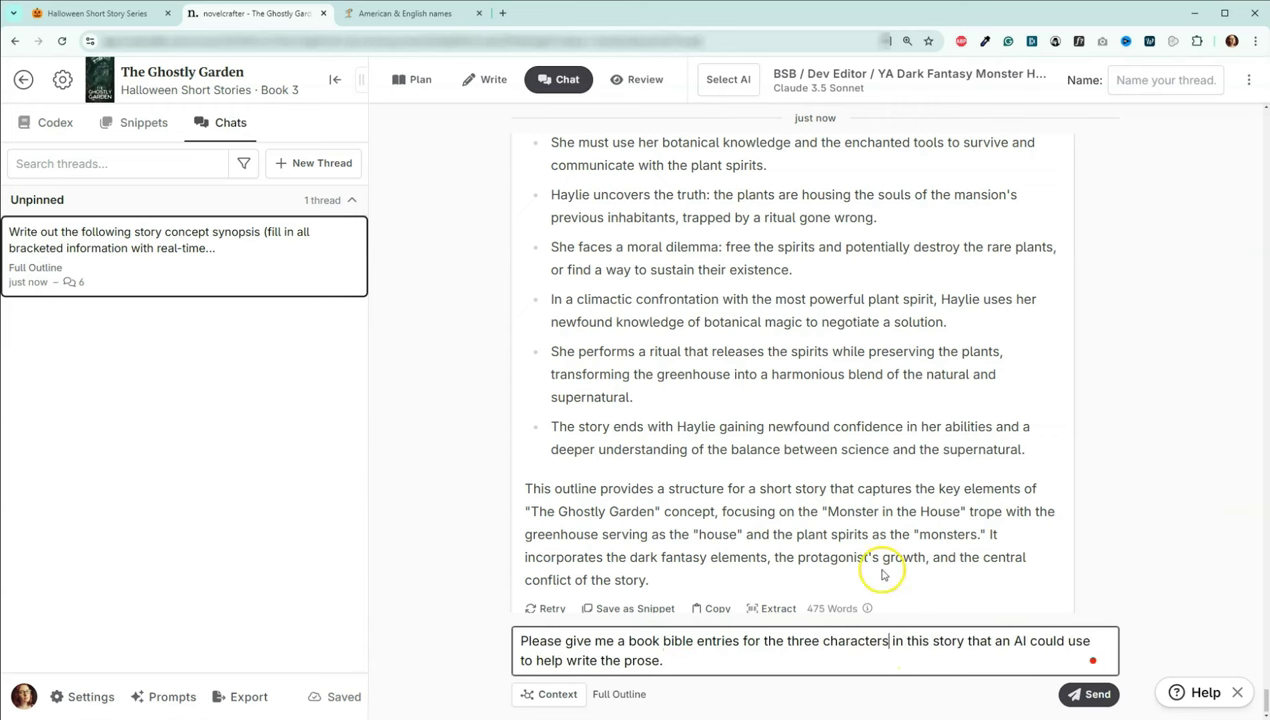
click(1090, 693)
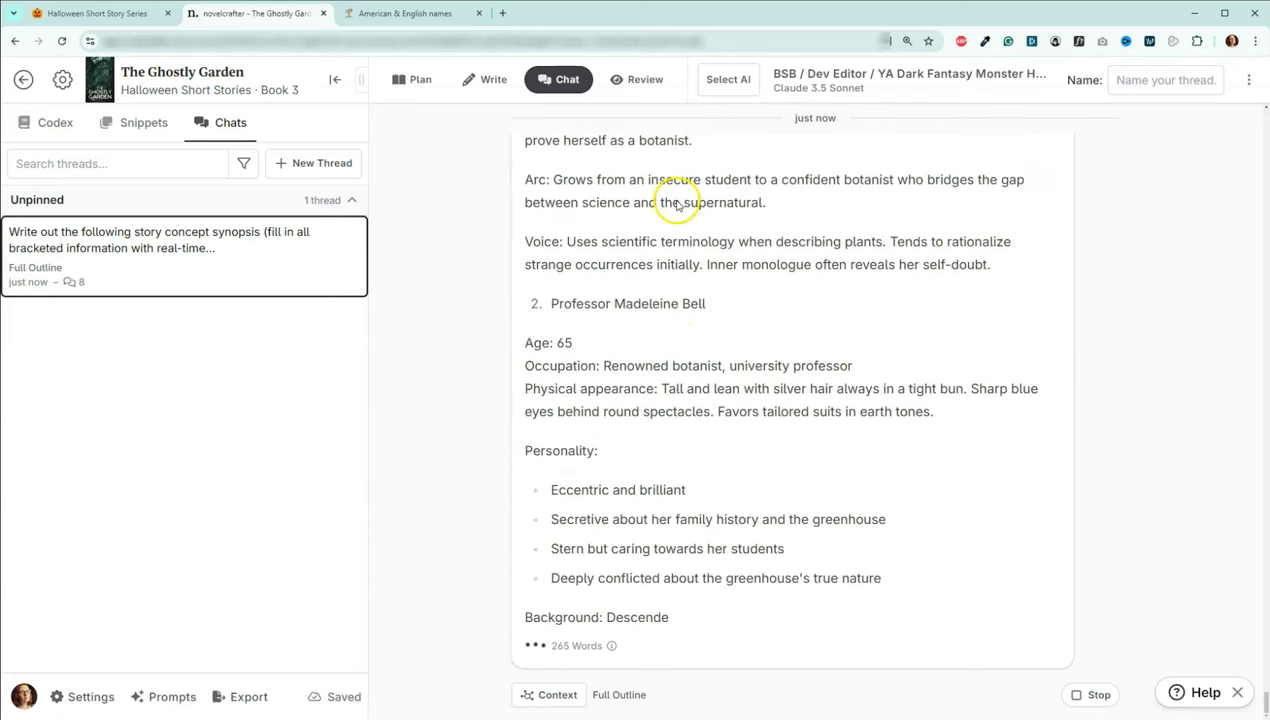
- Look through the AI's book bible entries, from the protagonist's arc and voice to the professor's and the local gardener's profiles
scroll(676, 215, up, 1)
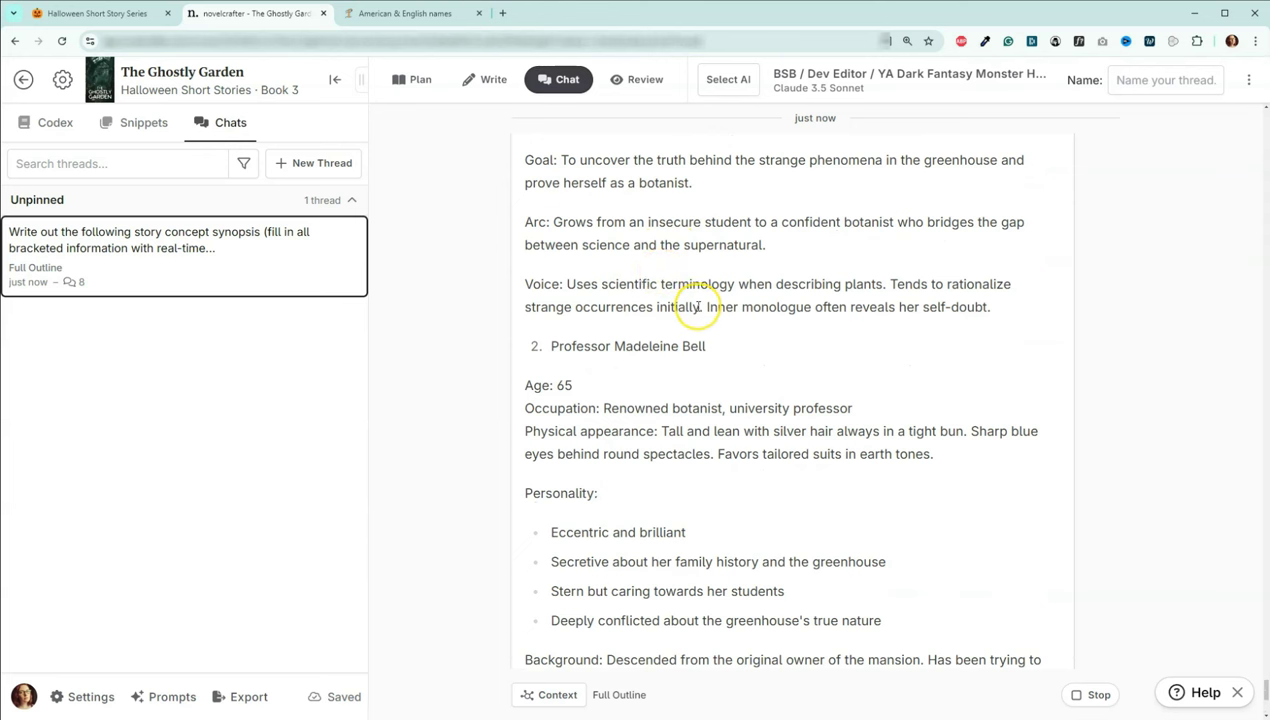
scroll(697, 307, down, 3)
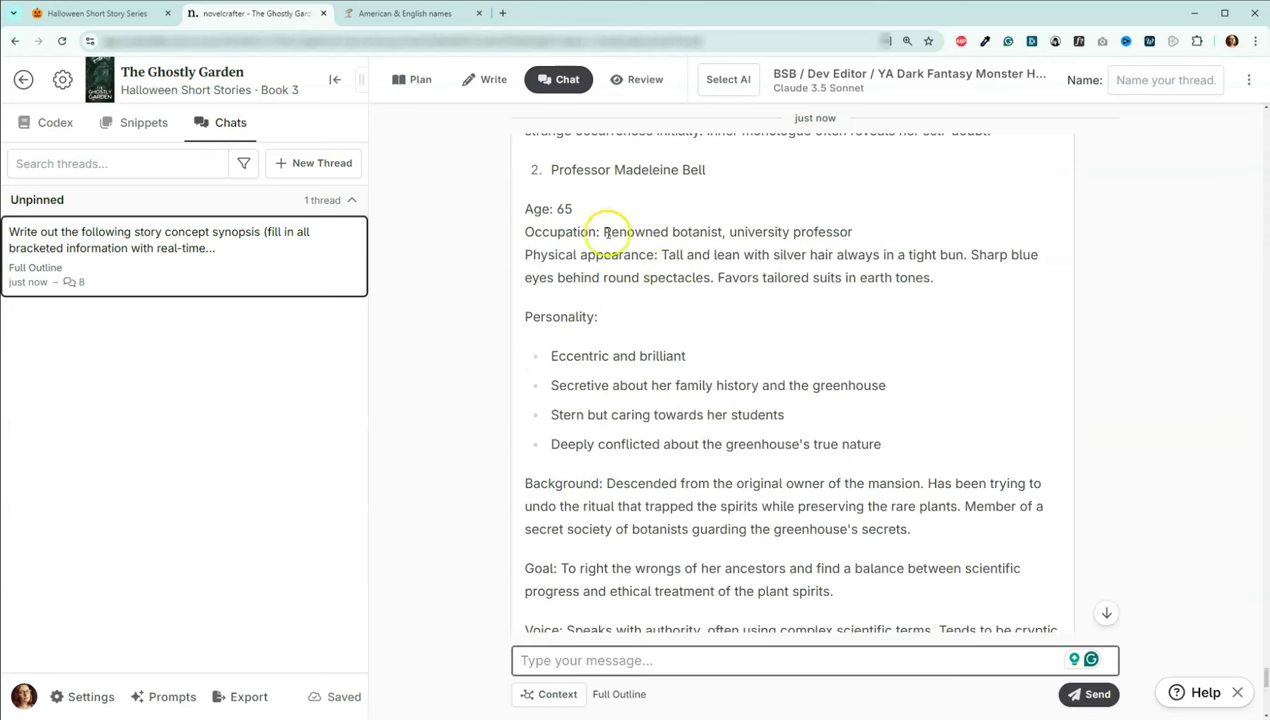
scroll(627, 255, down, 5)
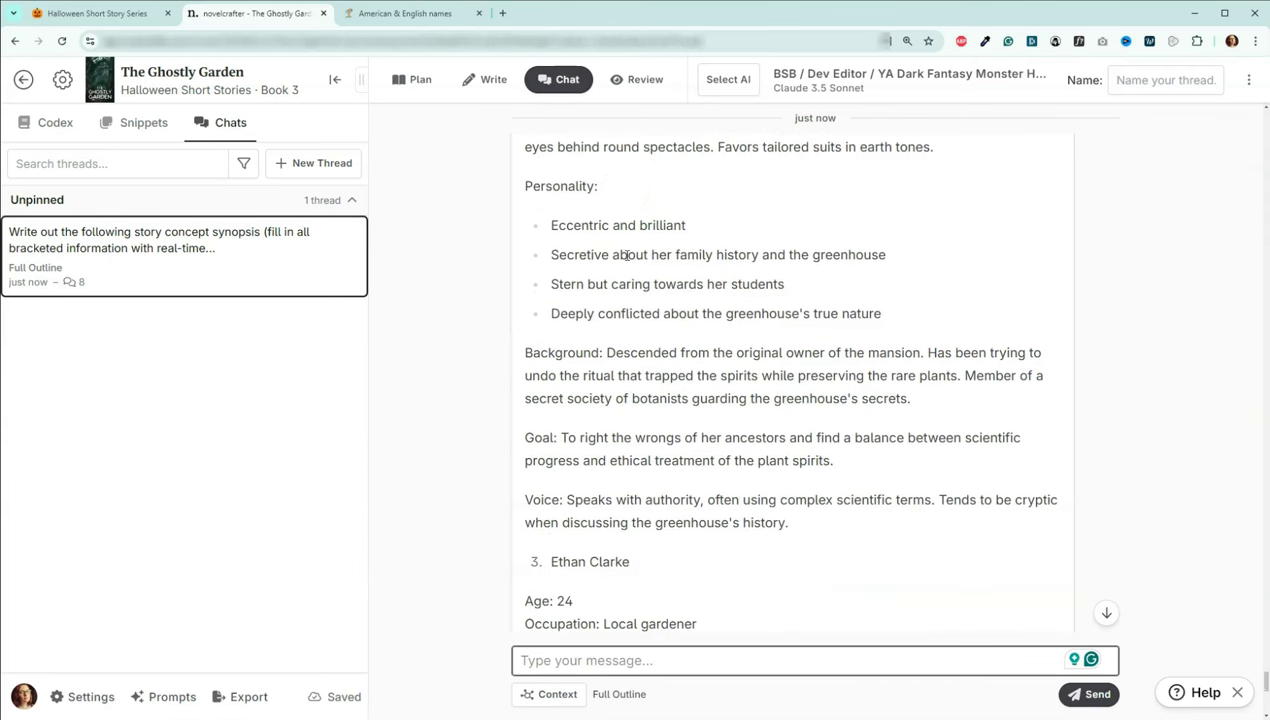
scroll(626, 280, down, 4)
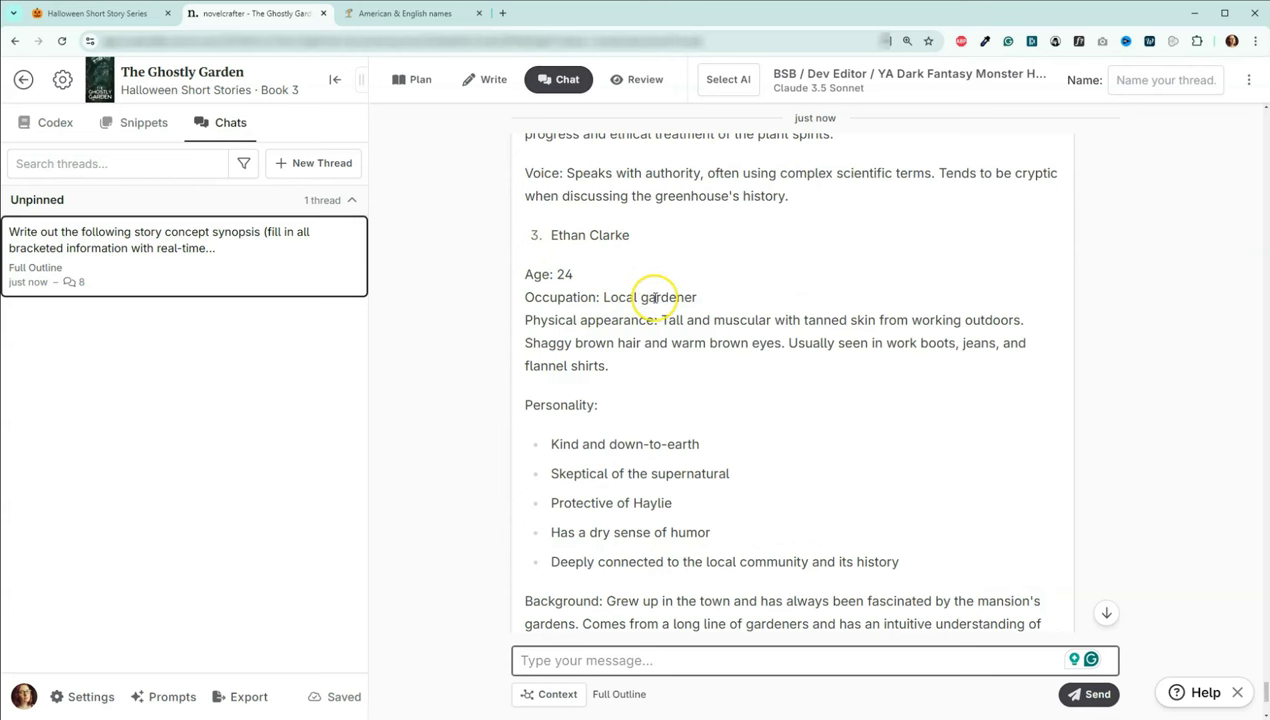
scroll(655, 297, down, 6)
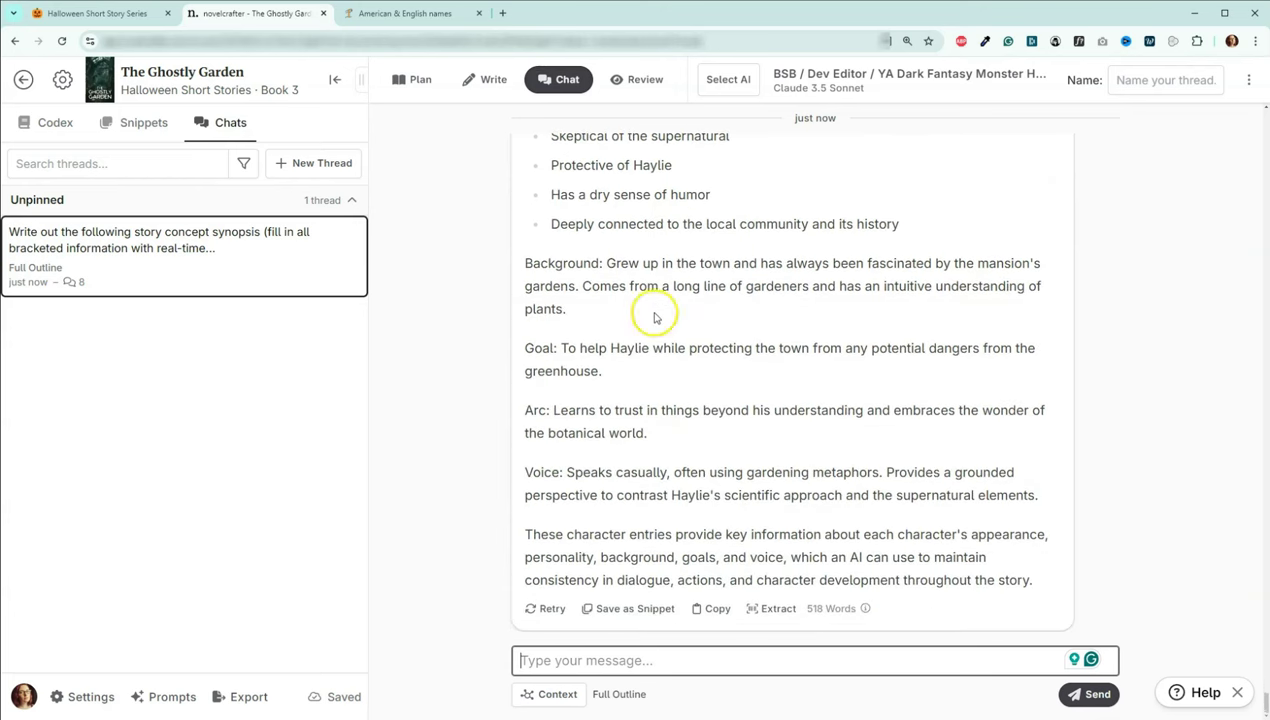
- Run Extract on the AI's character reply, examine the proposed codex entries, and close the extraction without saving any
click(772, 612)
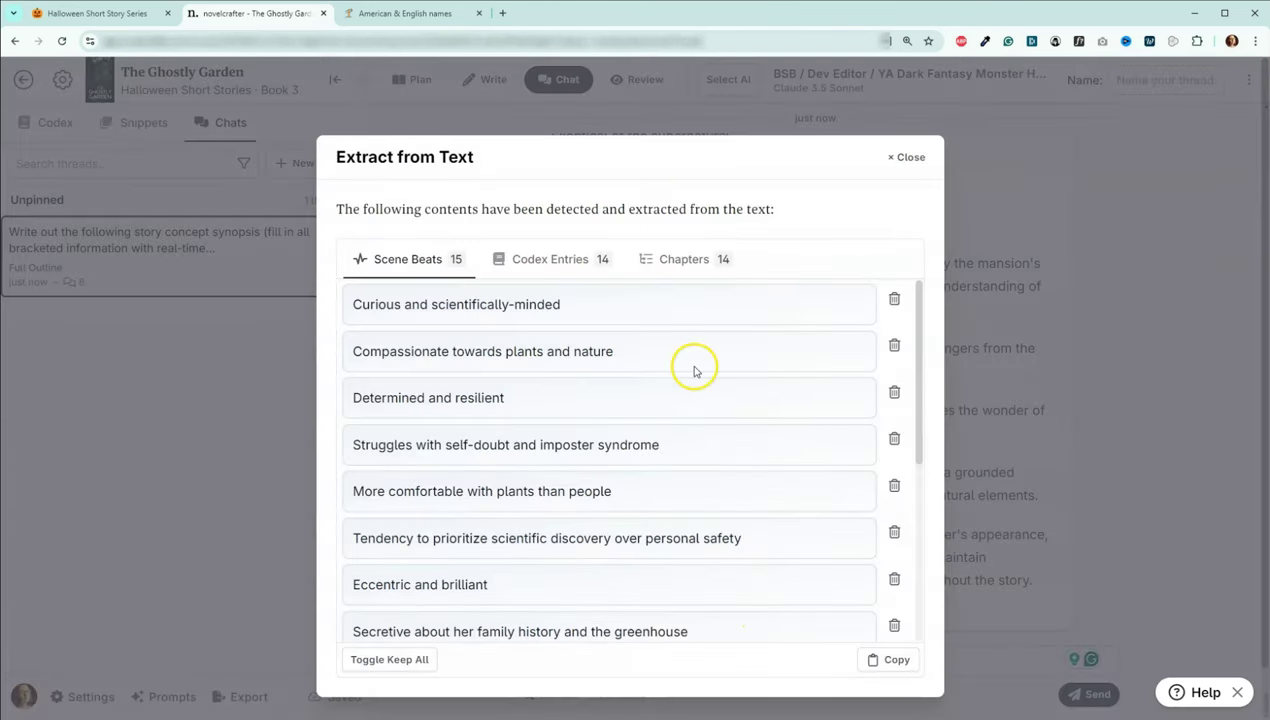
click(557, 258)
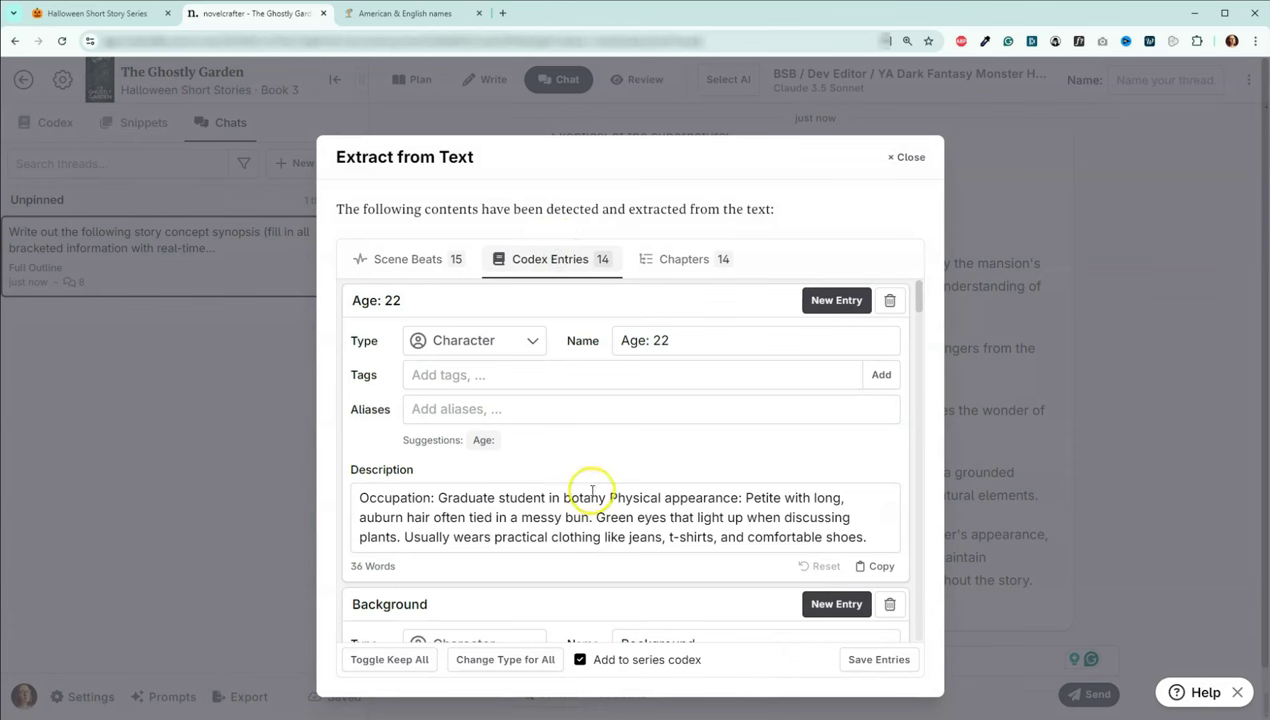
scroll(662, 450, down, 1)
scroll(665, 455, down, 1)
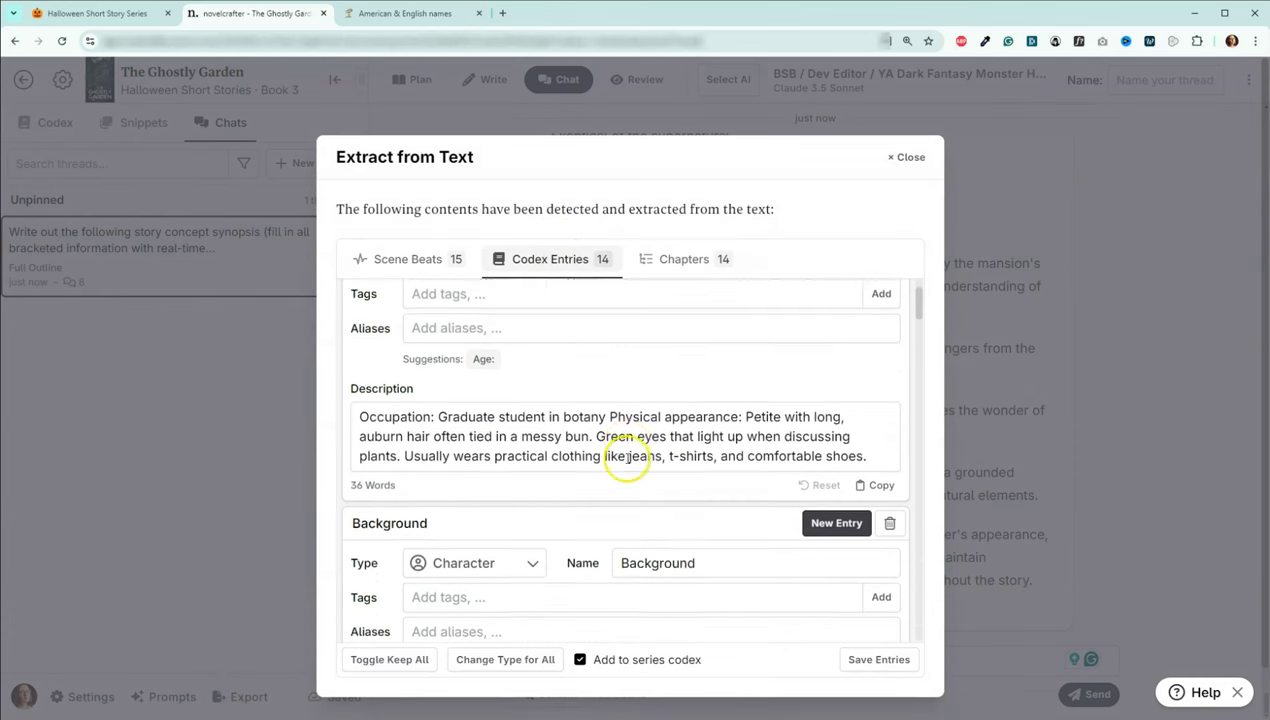
scroll(640, 458, up, 1)
scroll(636, 440, down, 3)
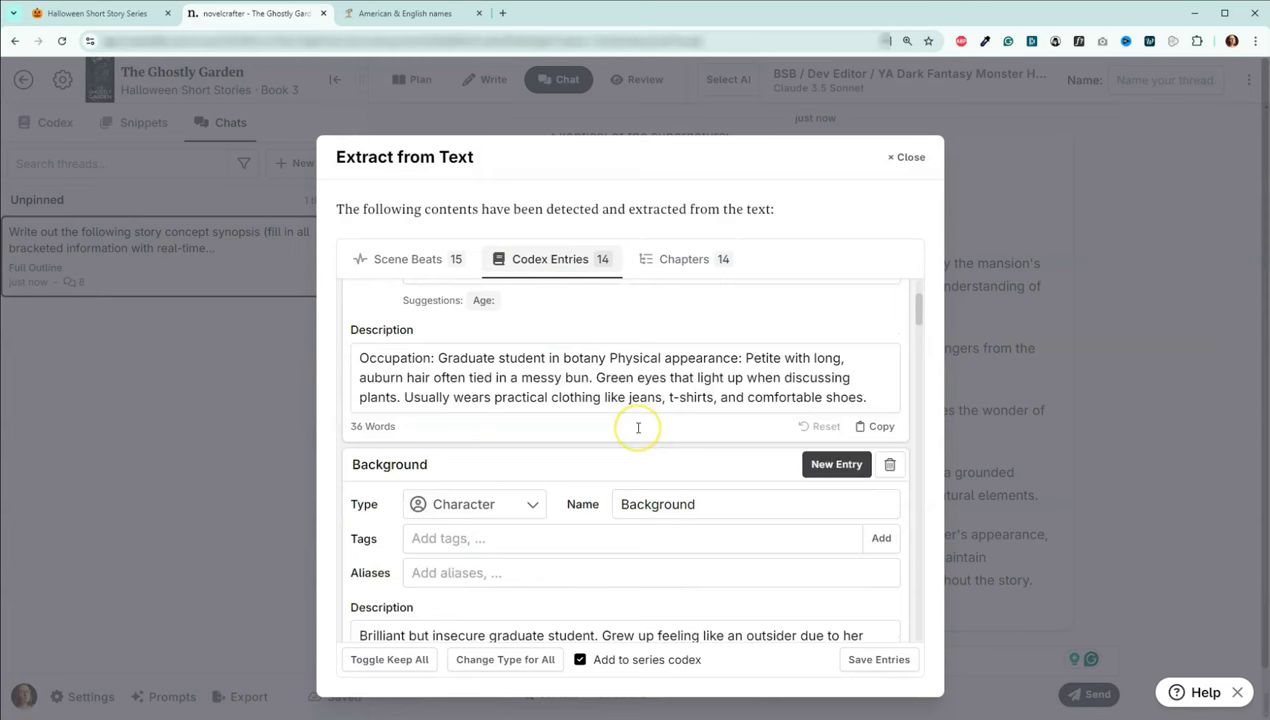
scroll(638, 430, down, 5)
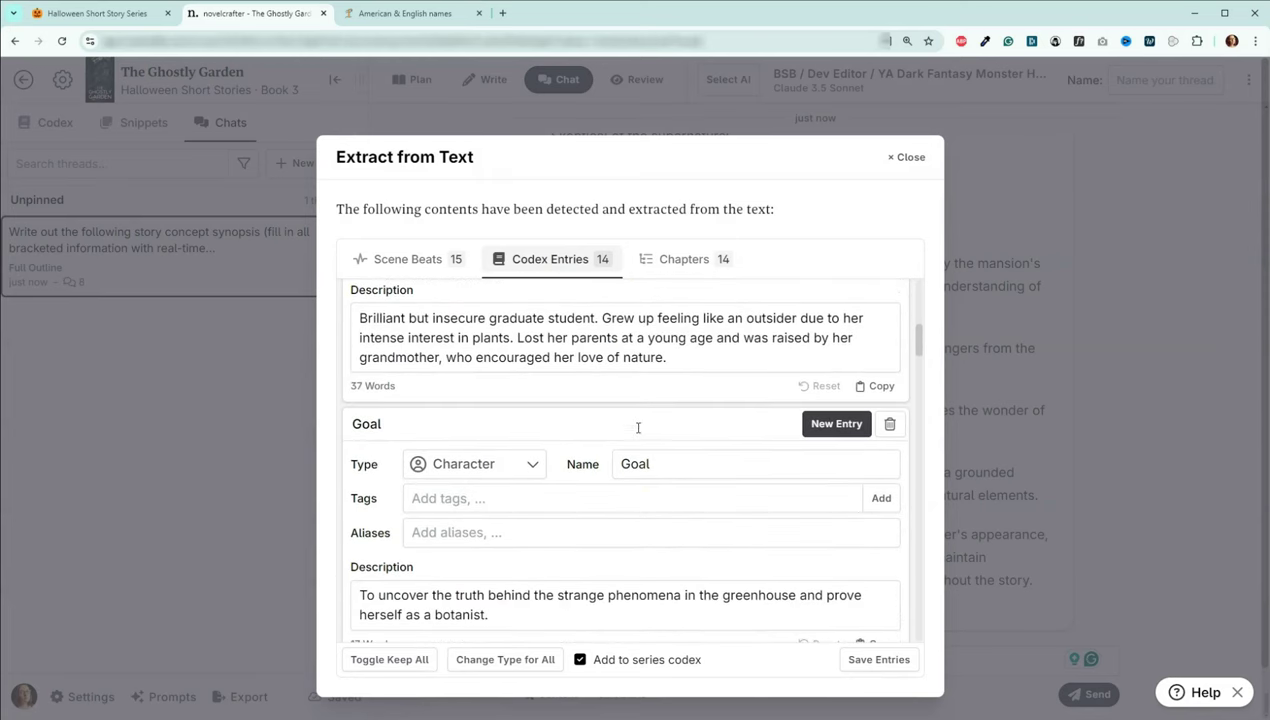
scroll(638, 432, down, 3)
scroll(638, 430, up, 6)
scroll(638, 430, up, 6)
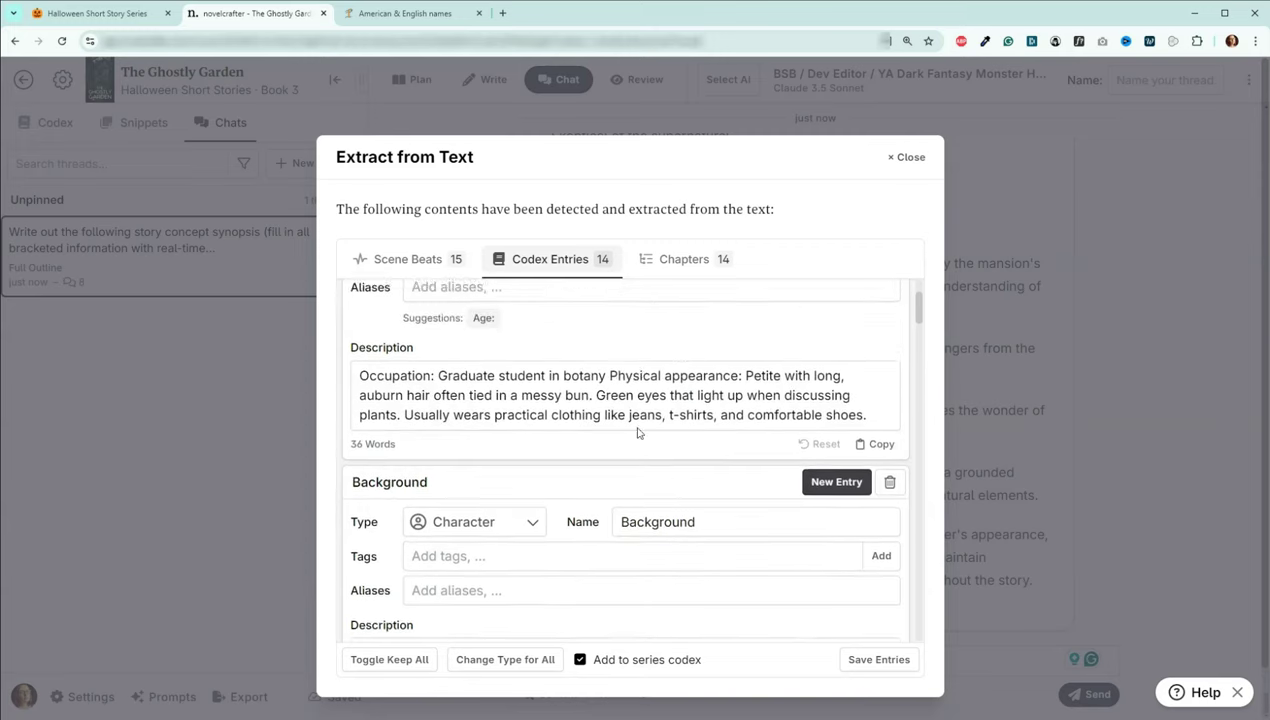
click(913, 160)
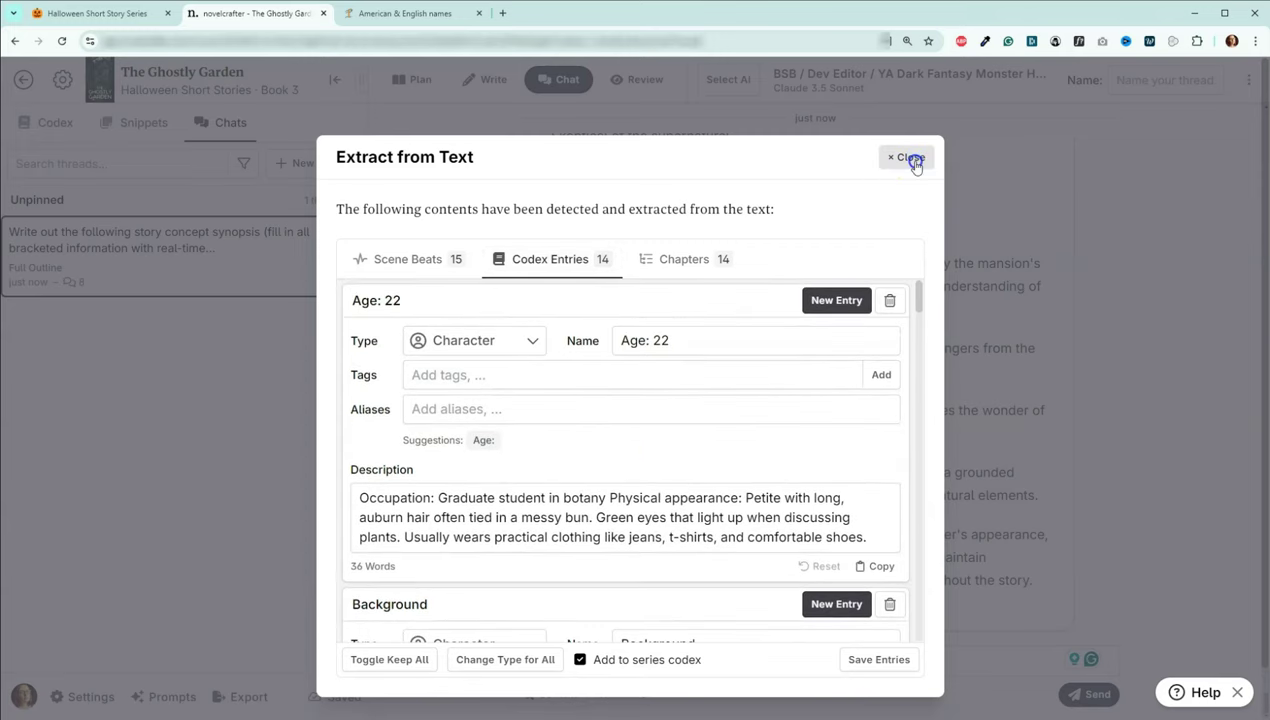
- Open the protagonist's codex entry and examine its tag, alias and full description, from age and appearance to voice
scroll(876, 372, up, 3)
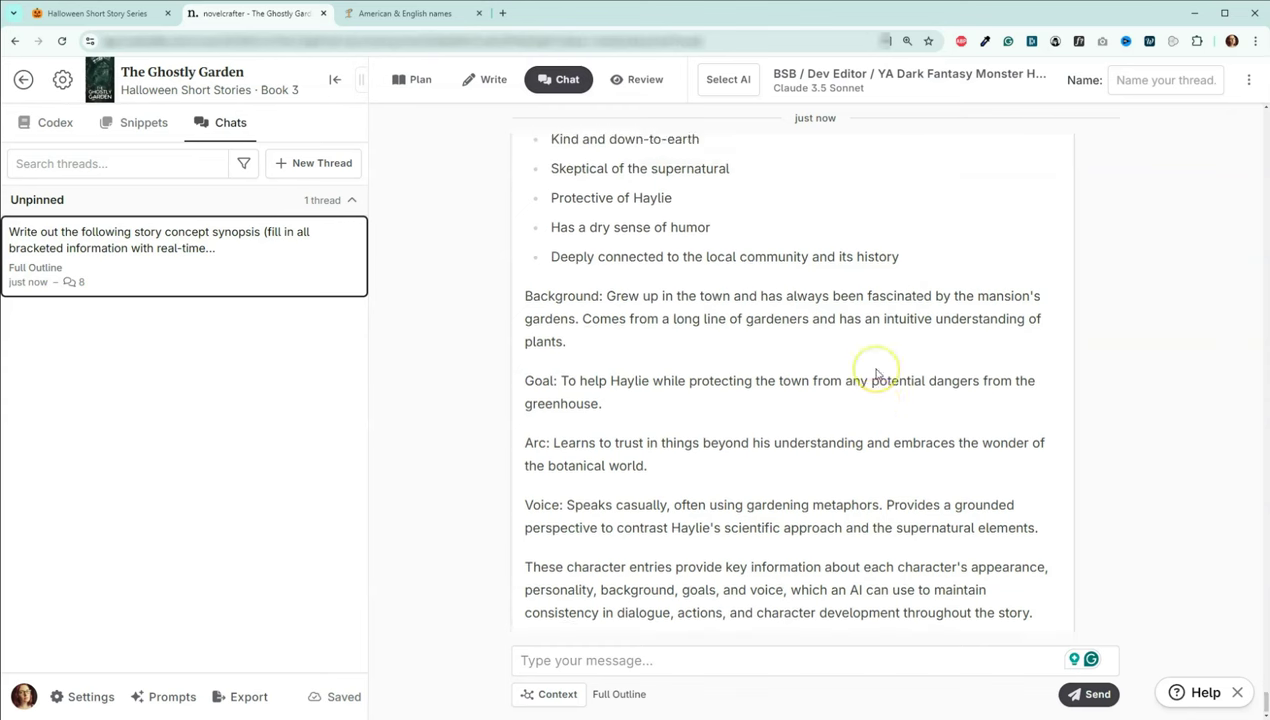
scroll(876, 374, up, 1)
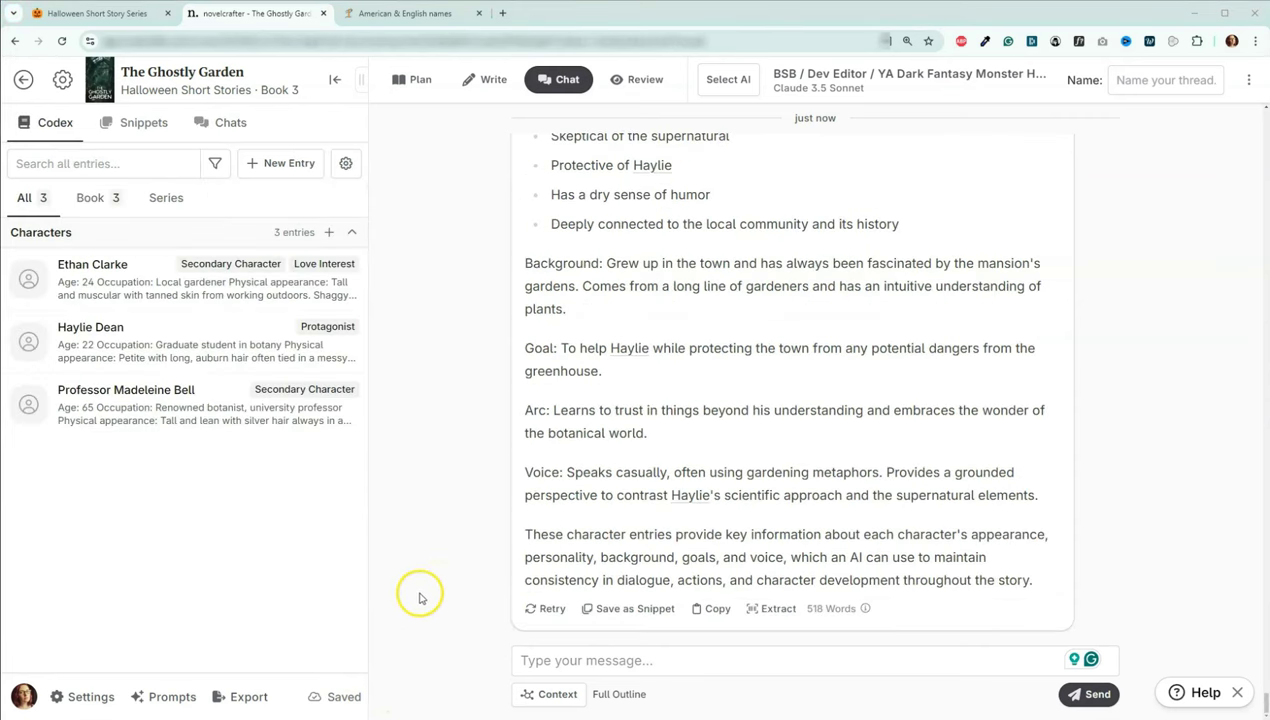
click(169, 343)
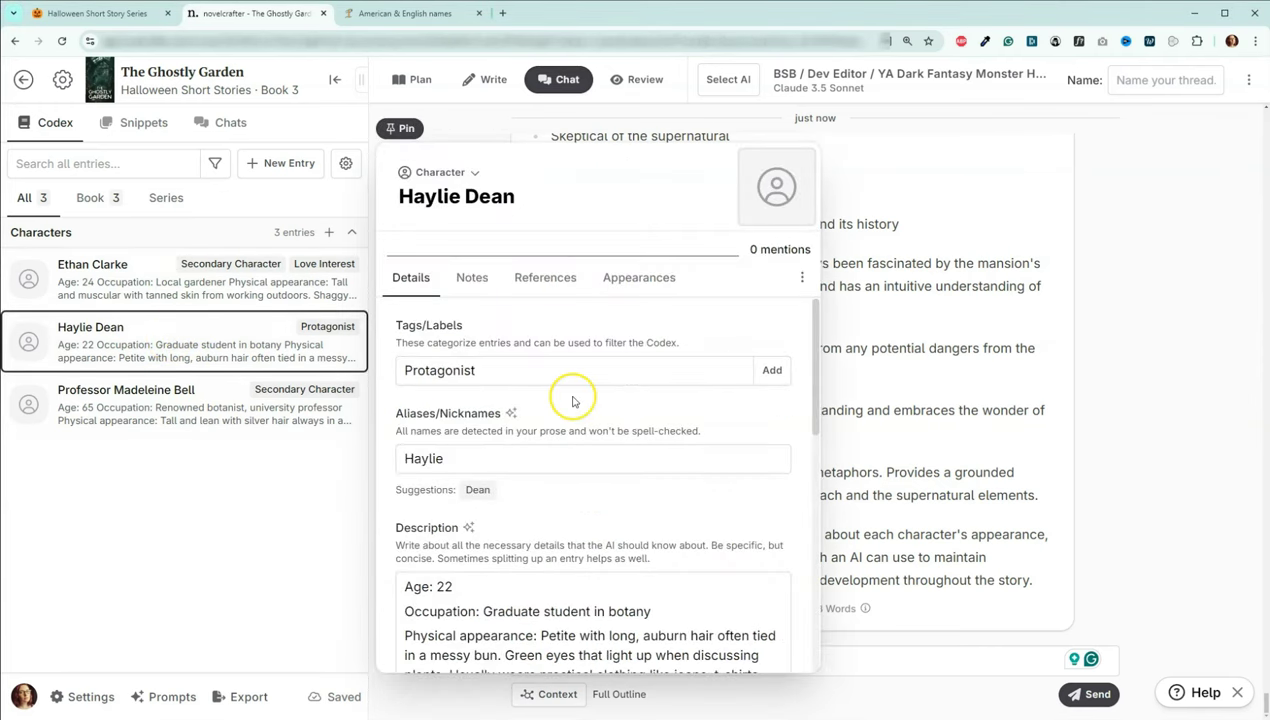
scroll(573, 397, down, 1)
scroll(573, 397, up, 1)
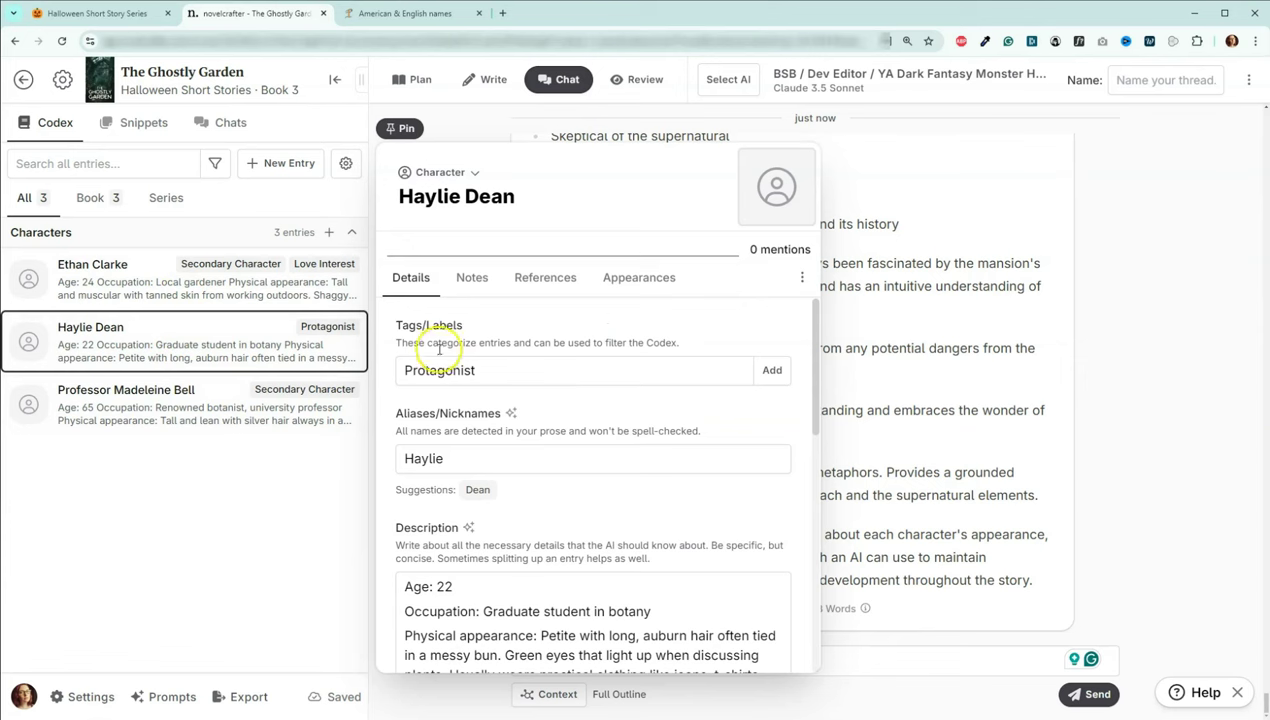
scroll(470, 342, down, 1)
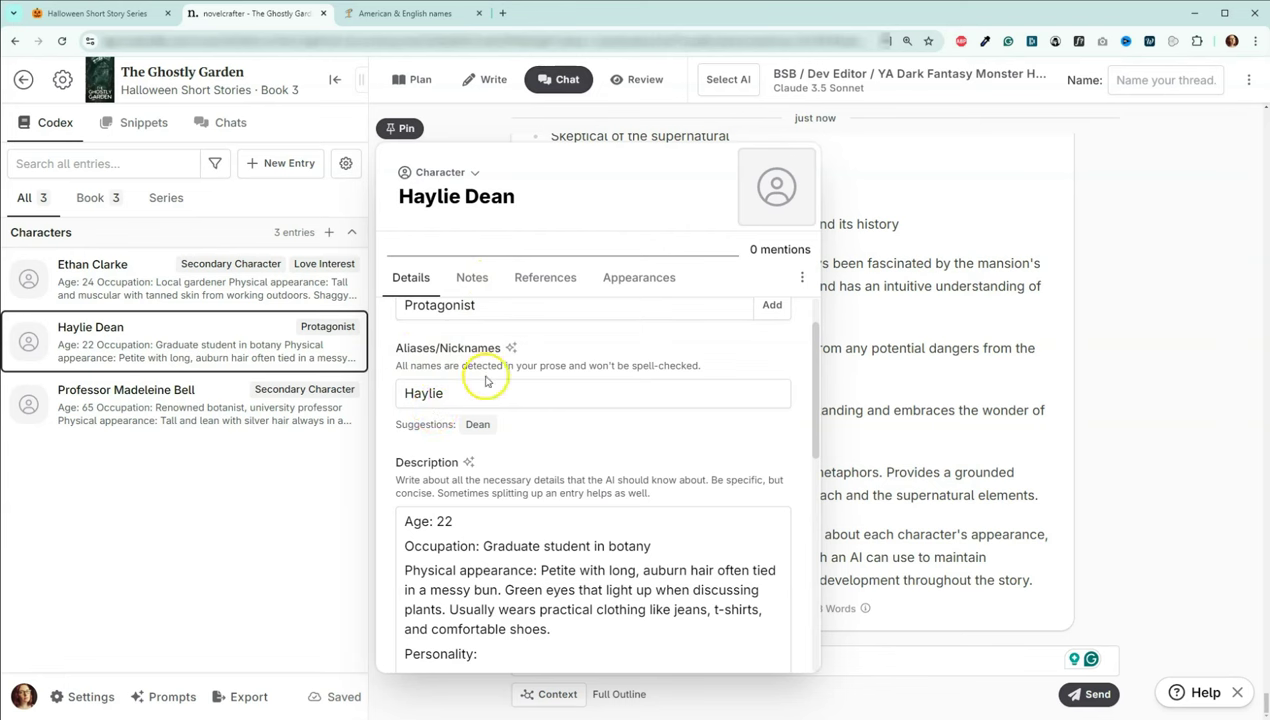
scroll(545, 346, down, 2)
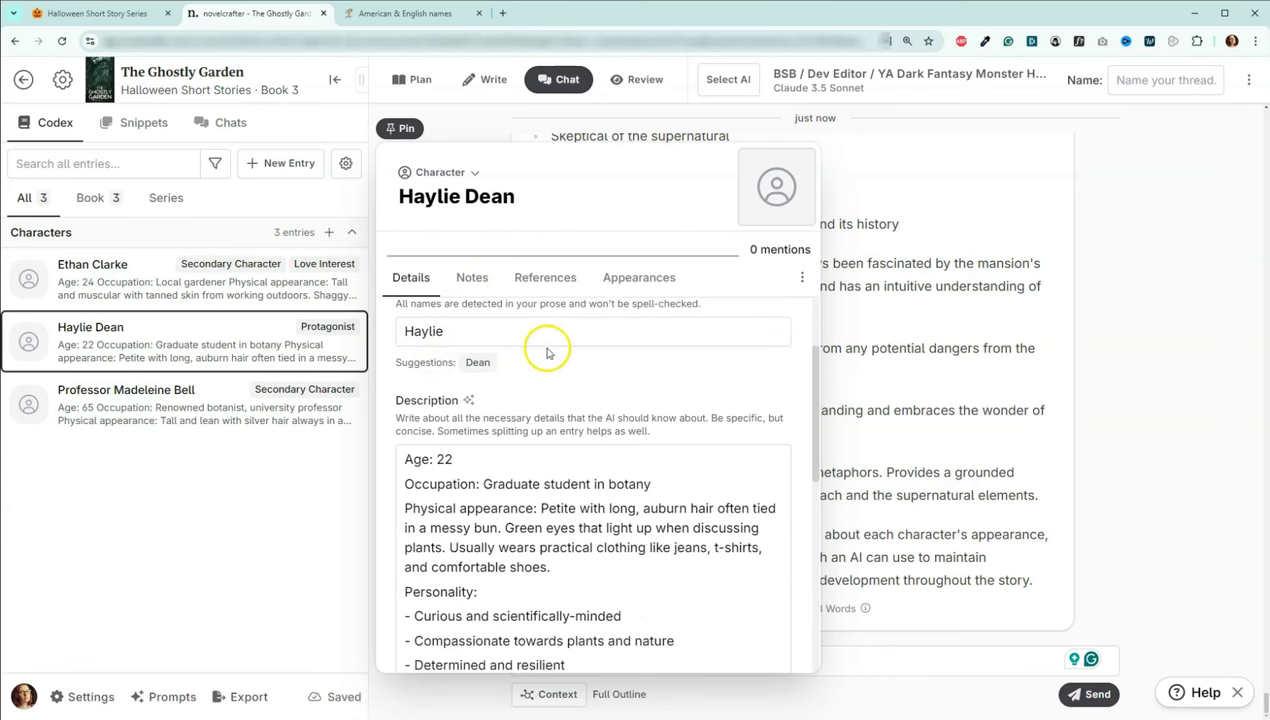
scroll(490, 470, down, 2)
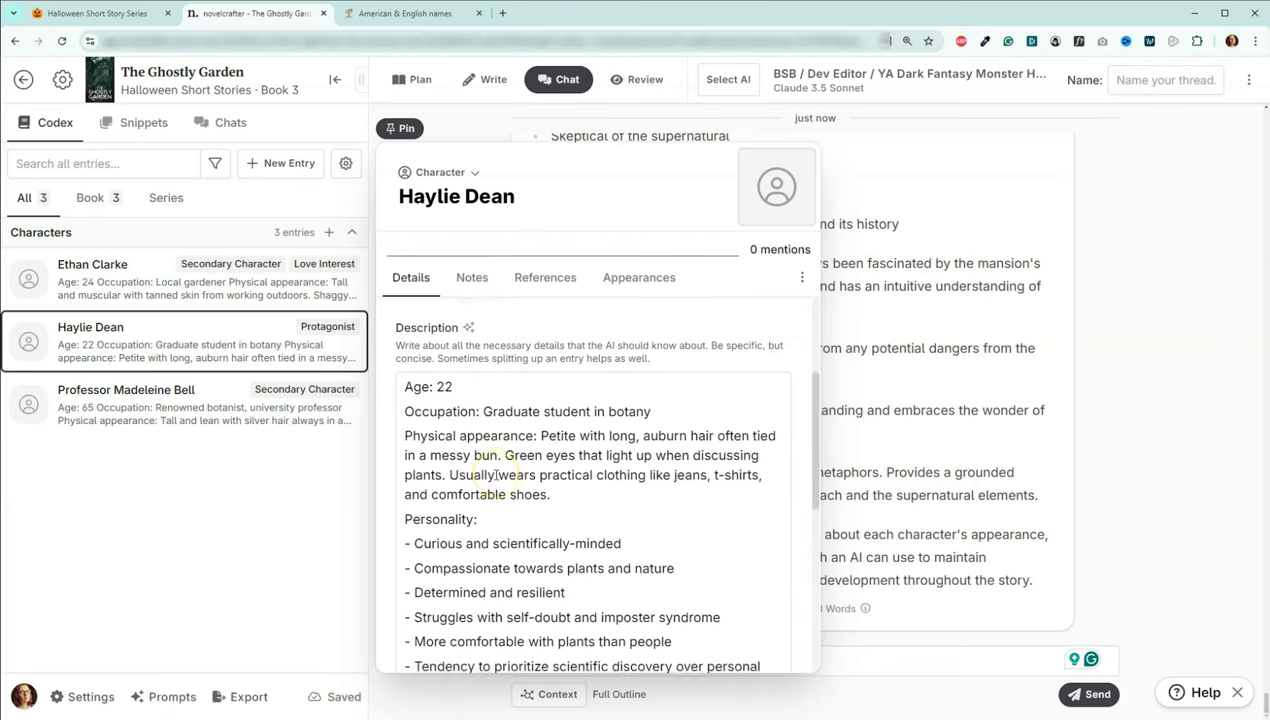
click(406, 417)
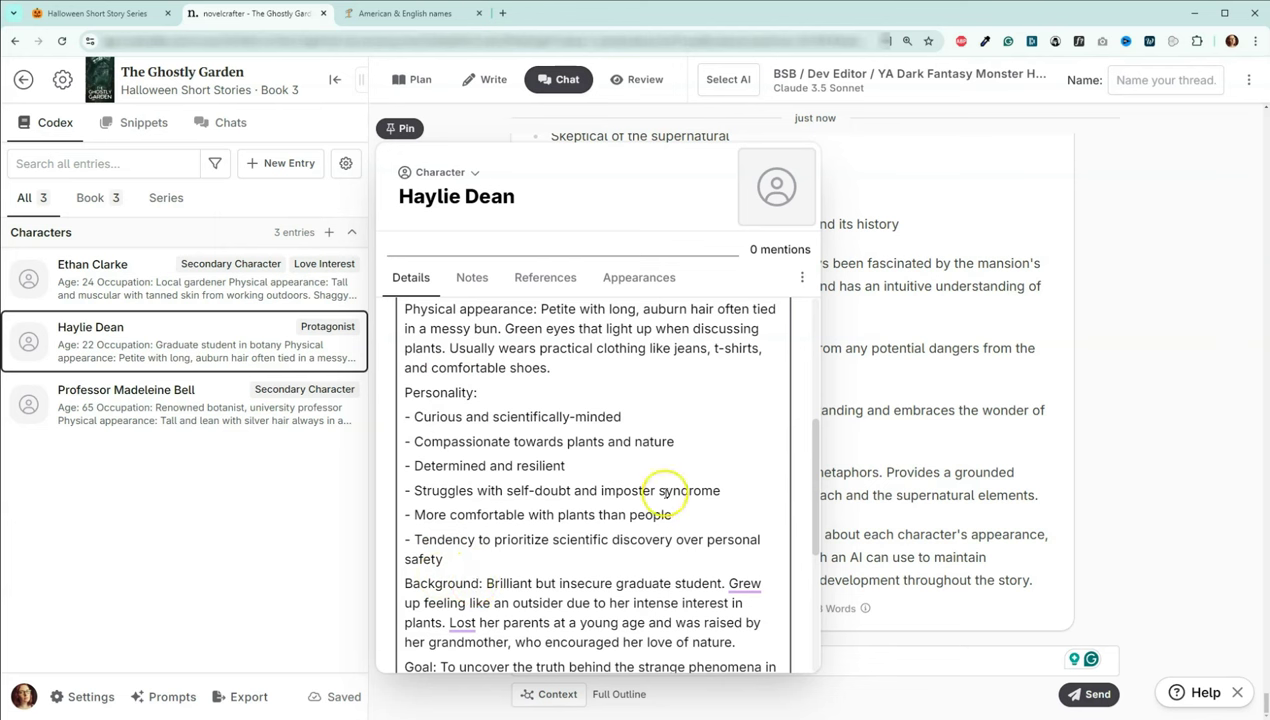
scroll(724, 490, down, 5)
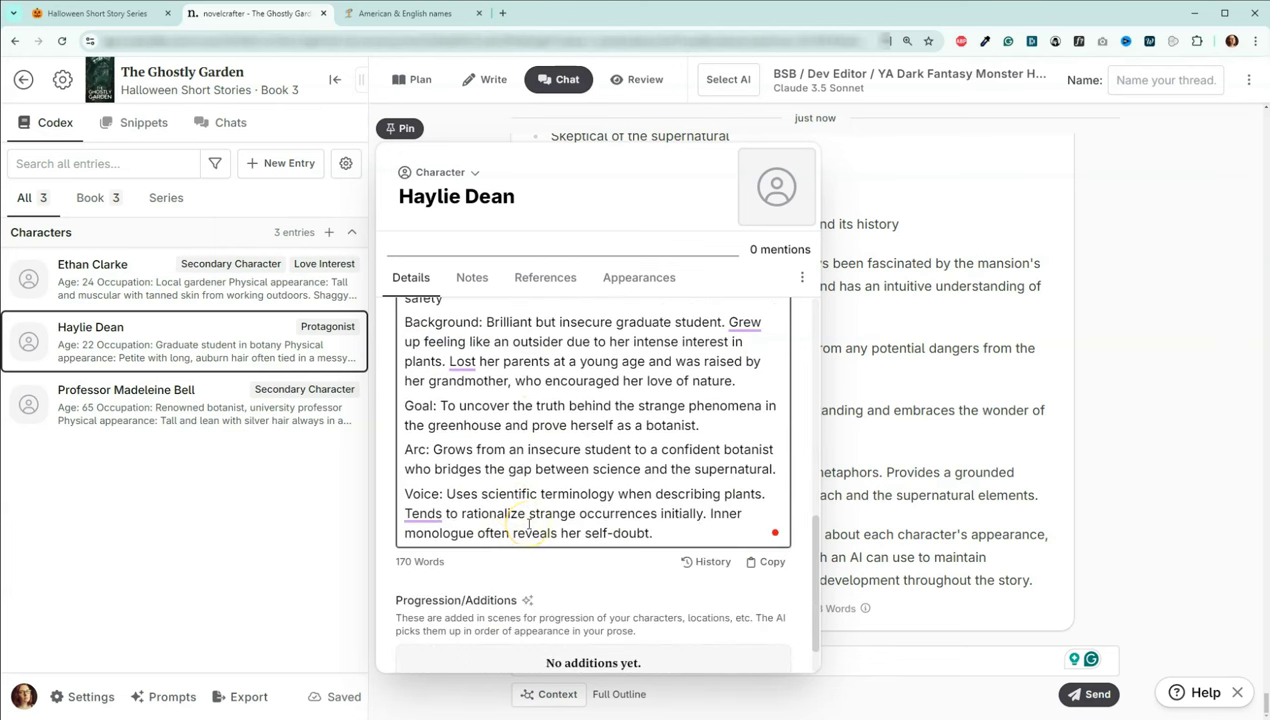
scroll(529, 523, up, 5)
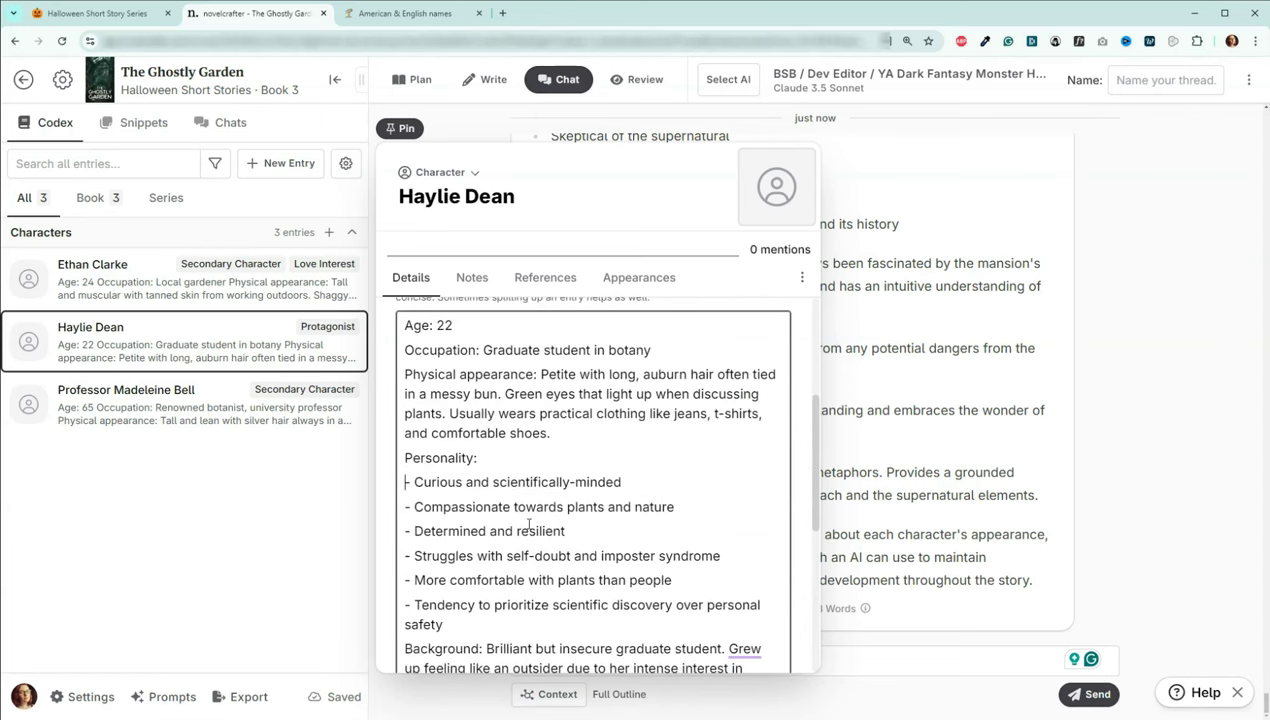
scroll(529, 523, up, 1)
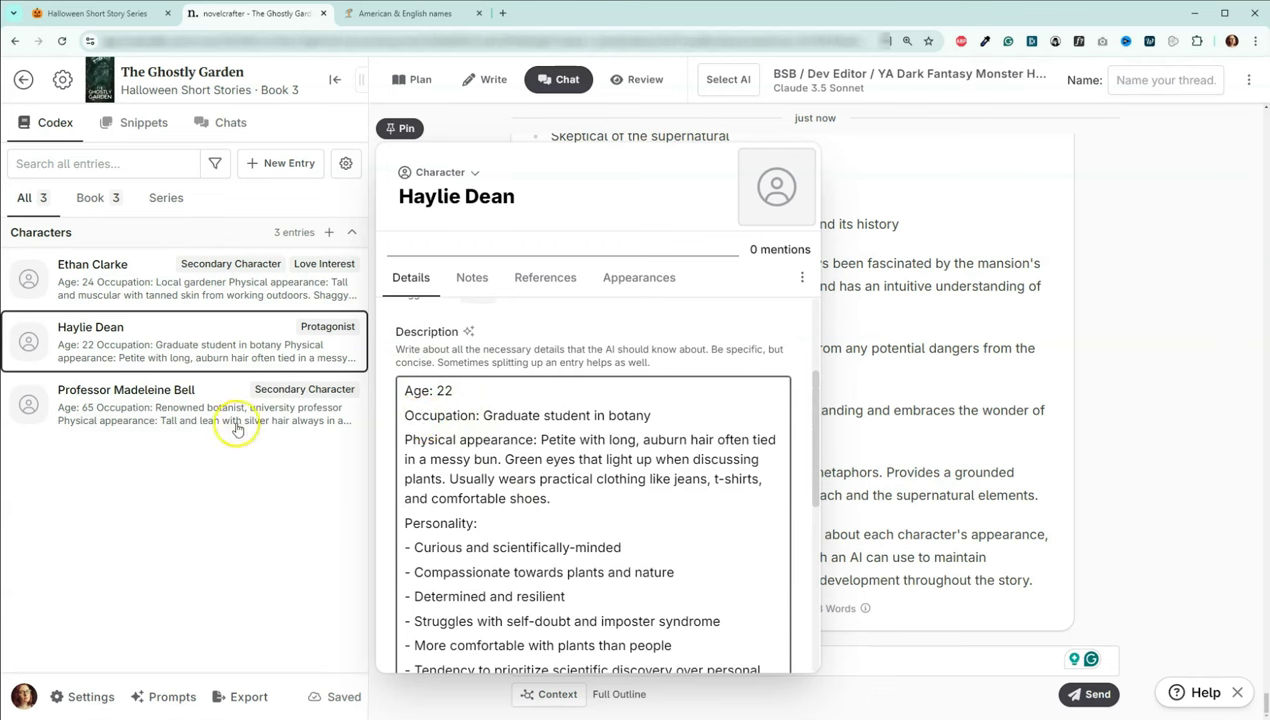
- Open the professor's codex entry and add the suggested "Professor" to its aliases
click(160, 405)
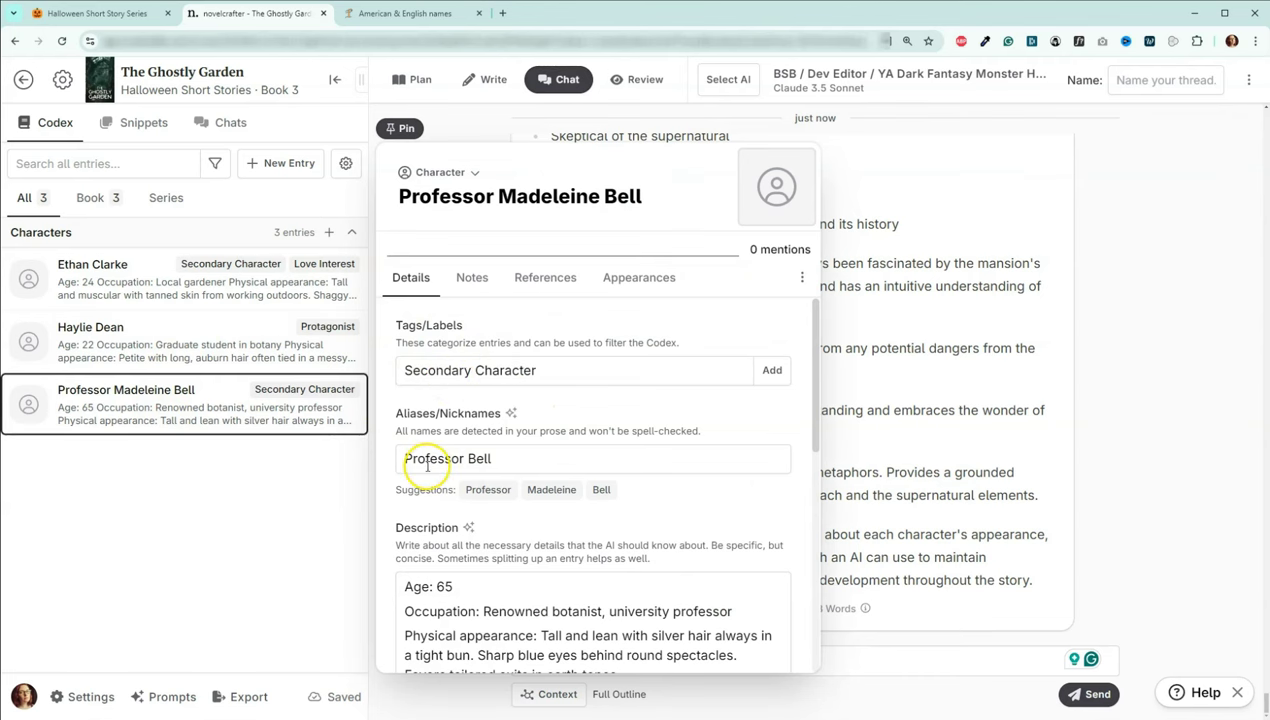
click(490, 490)
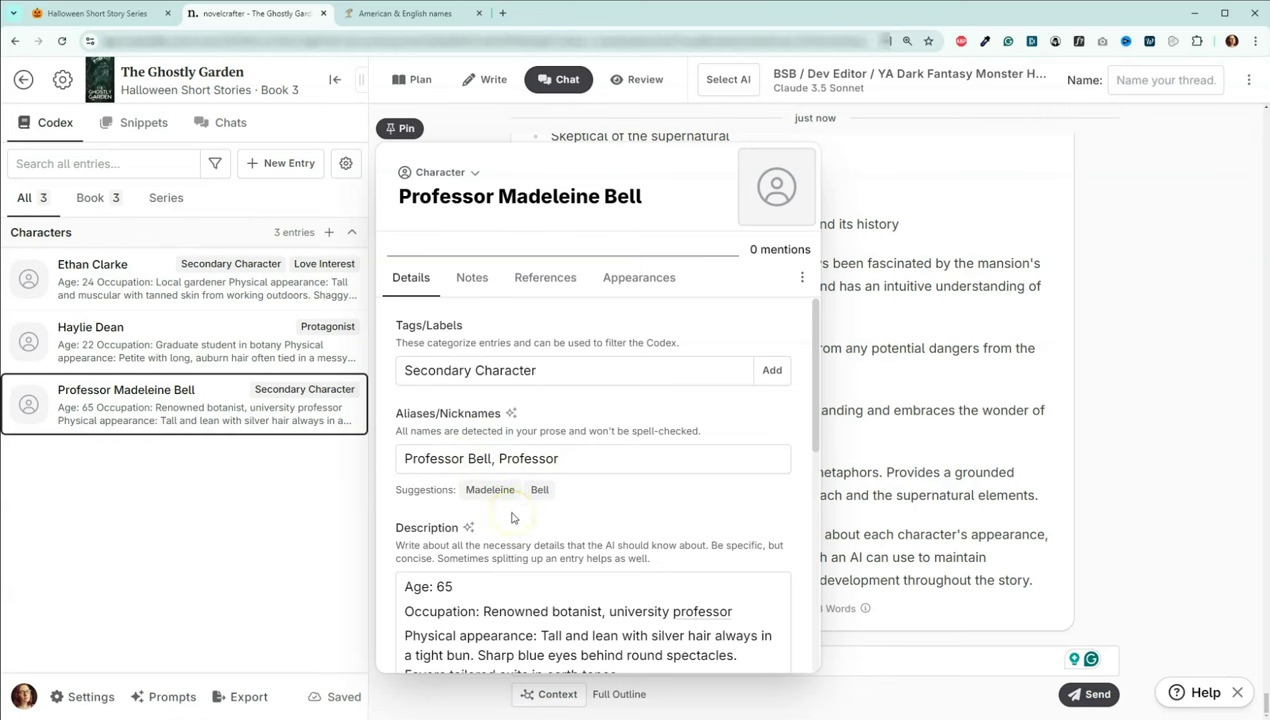
- Open the local gardener's codex entry and examine its tags, alias and full description
click(188, 297)
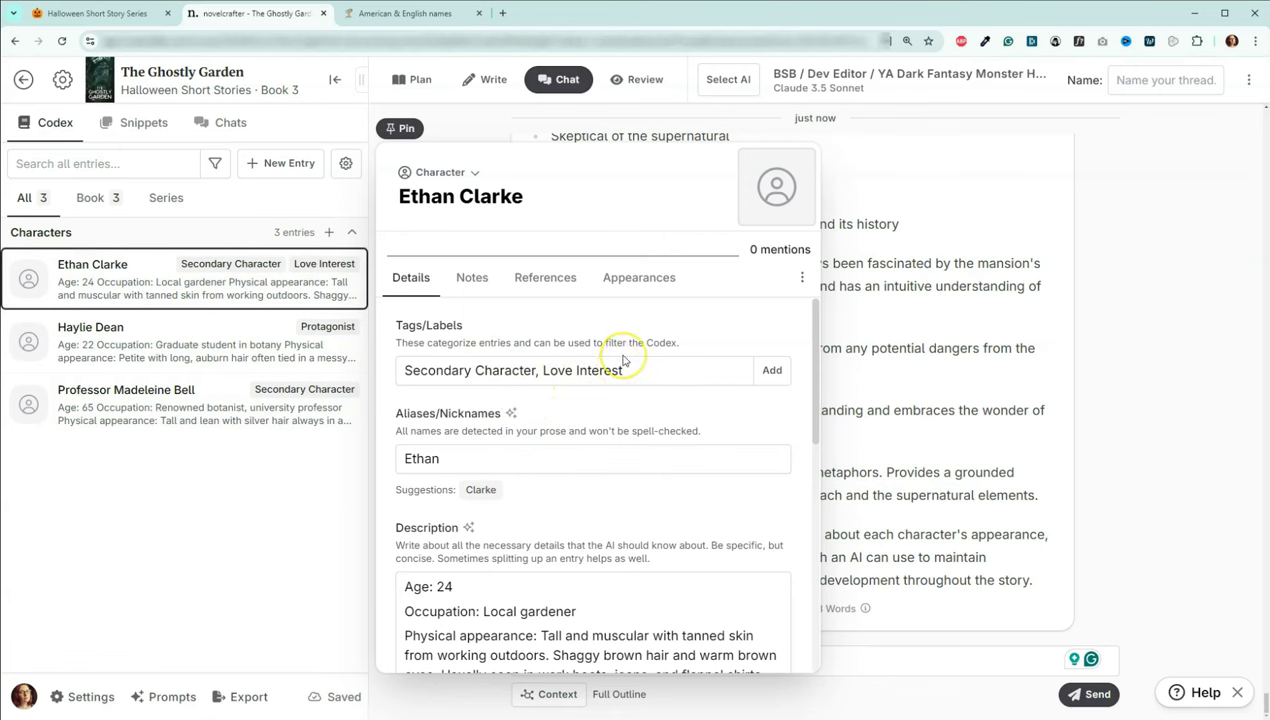
scroll(575, 395, down, 1)
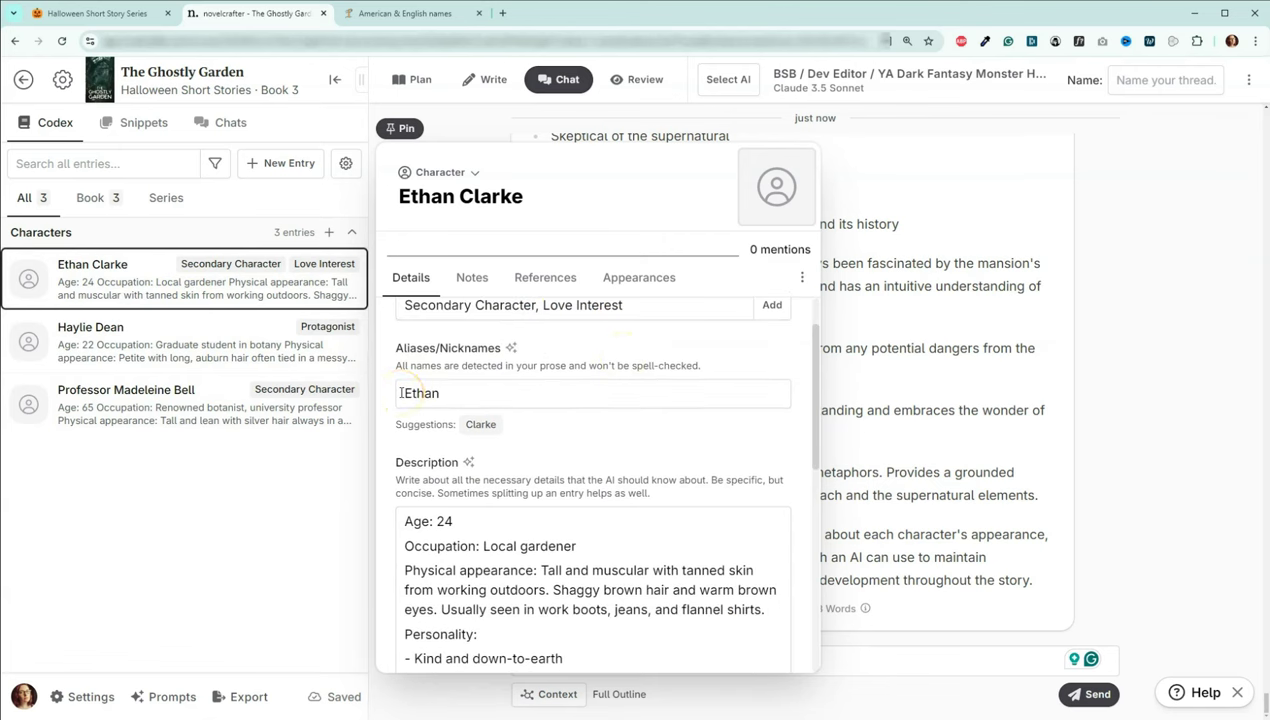
scroll(524, 524, down, 5)
scroll(551, 499, down, 2)
scroll(553, 520, up, 8)
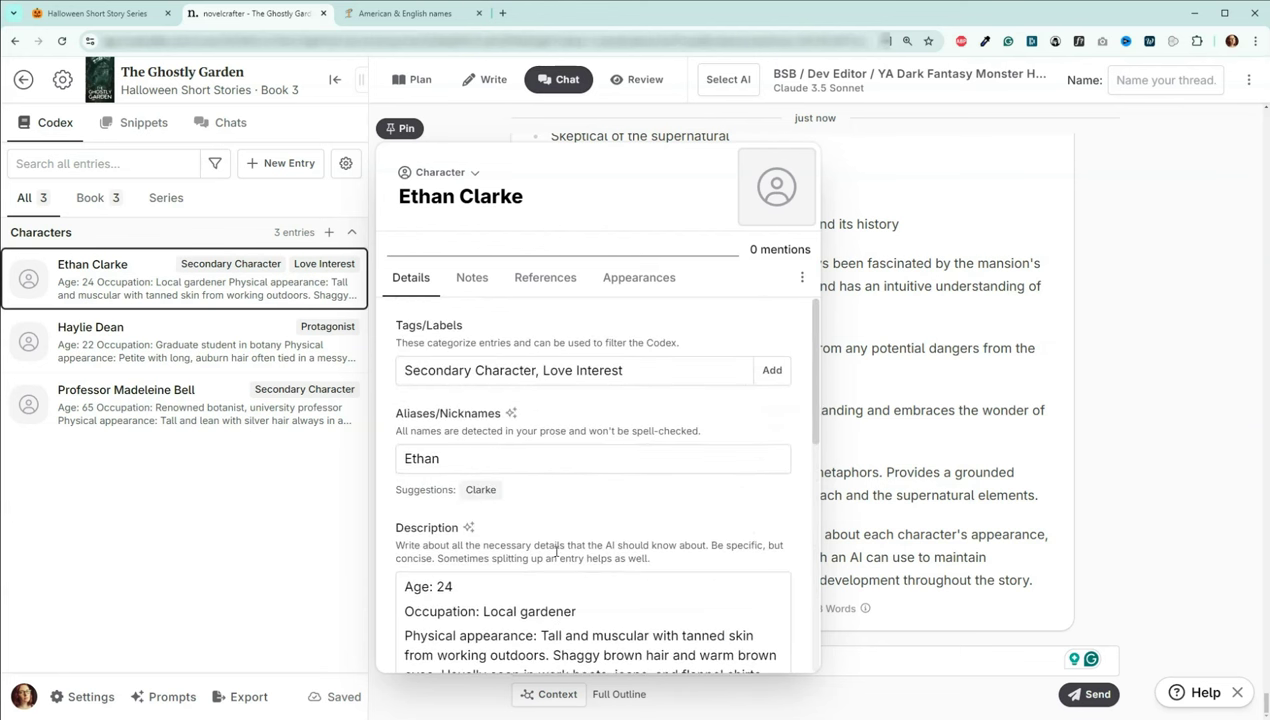
- Color the protagonist's codex entry, trying purple before settling on pink, and close the entry
click(283, 328)
click(264, 336)
click(802, 278)
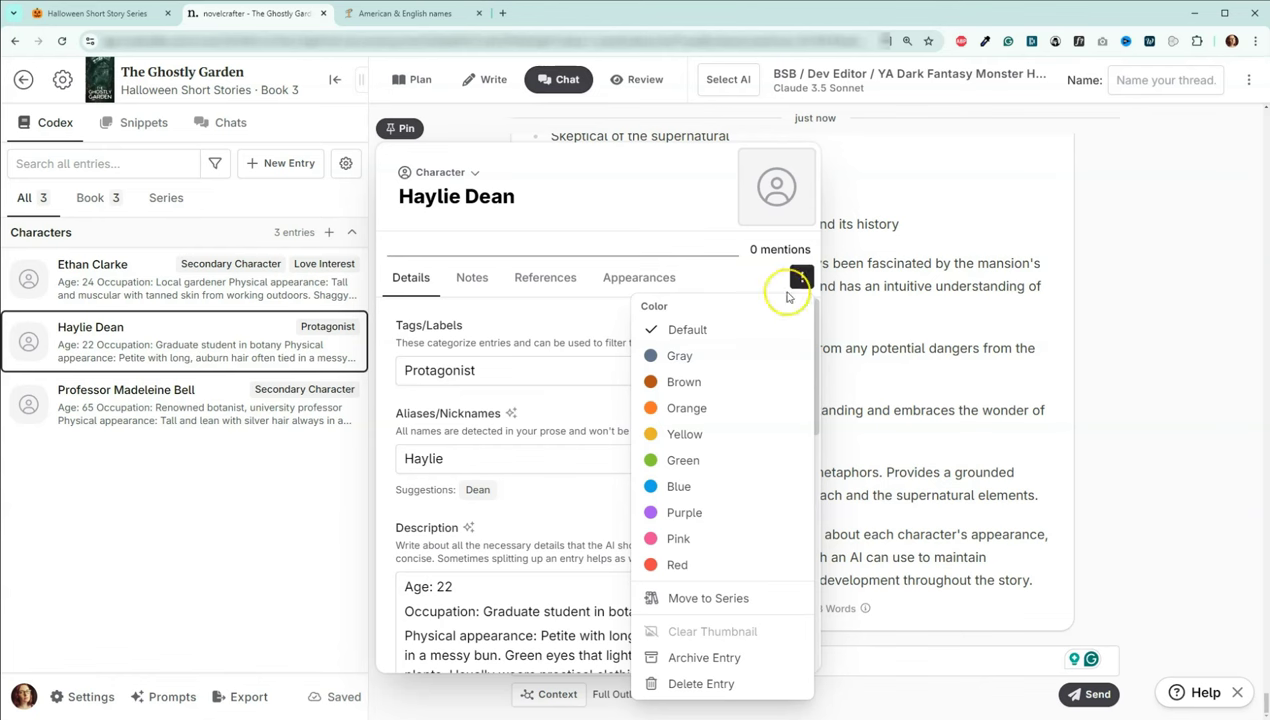
click(716, 512)
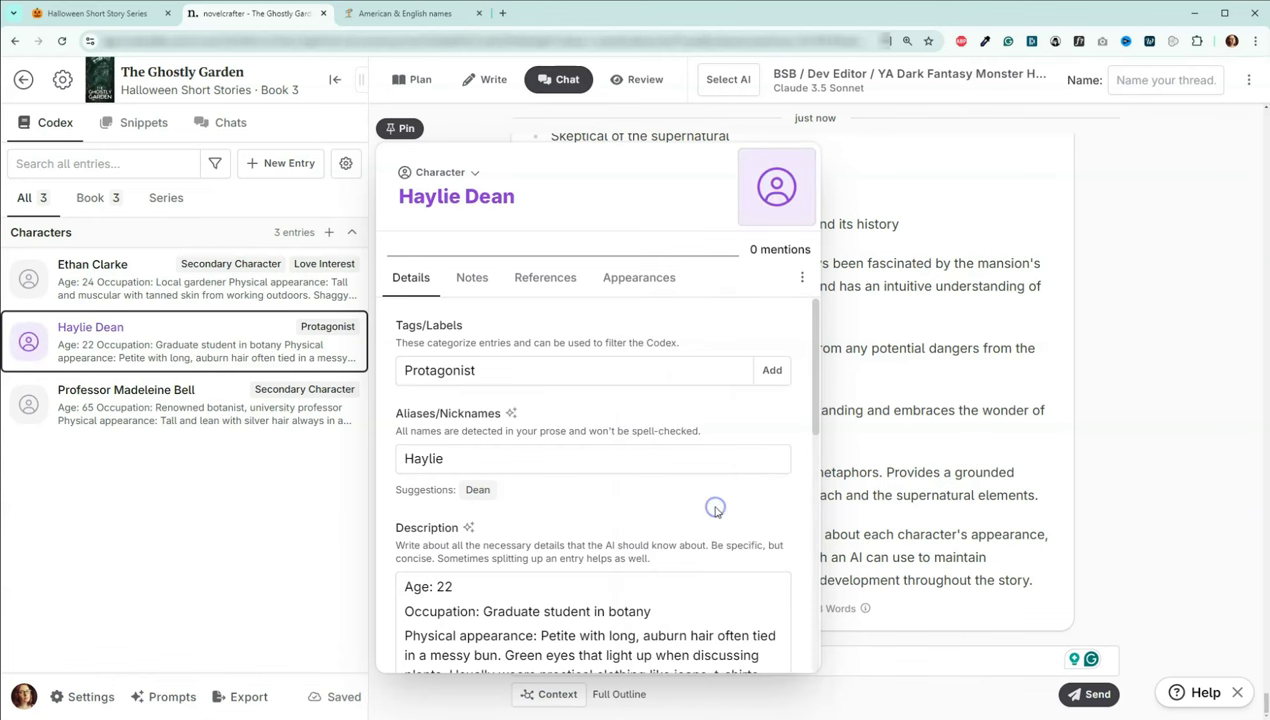
click(801, 280)
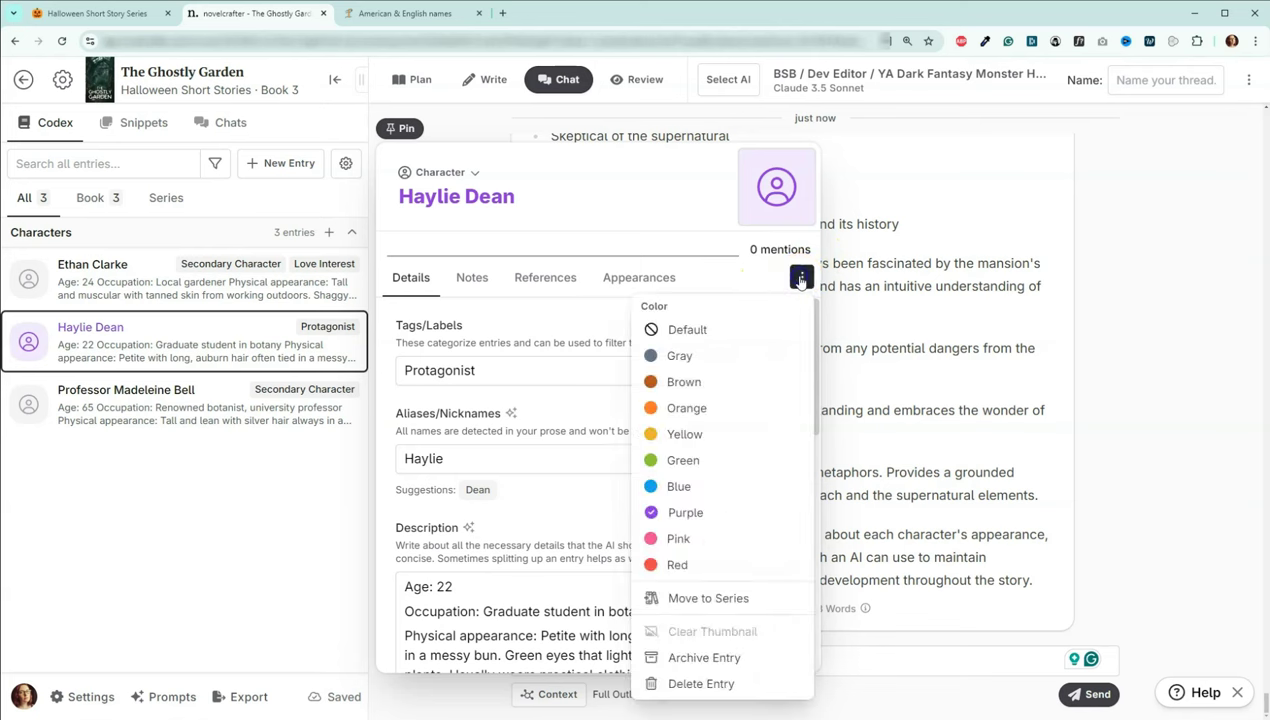
click(735, 539)
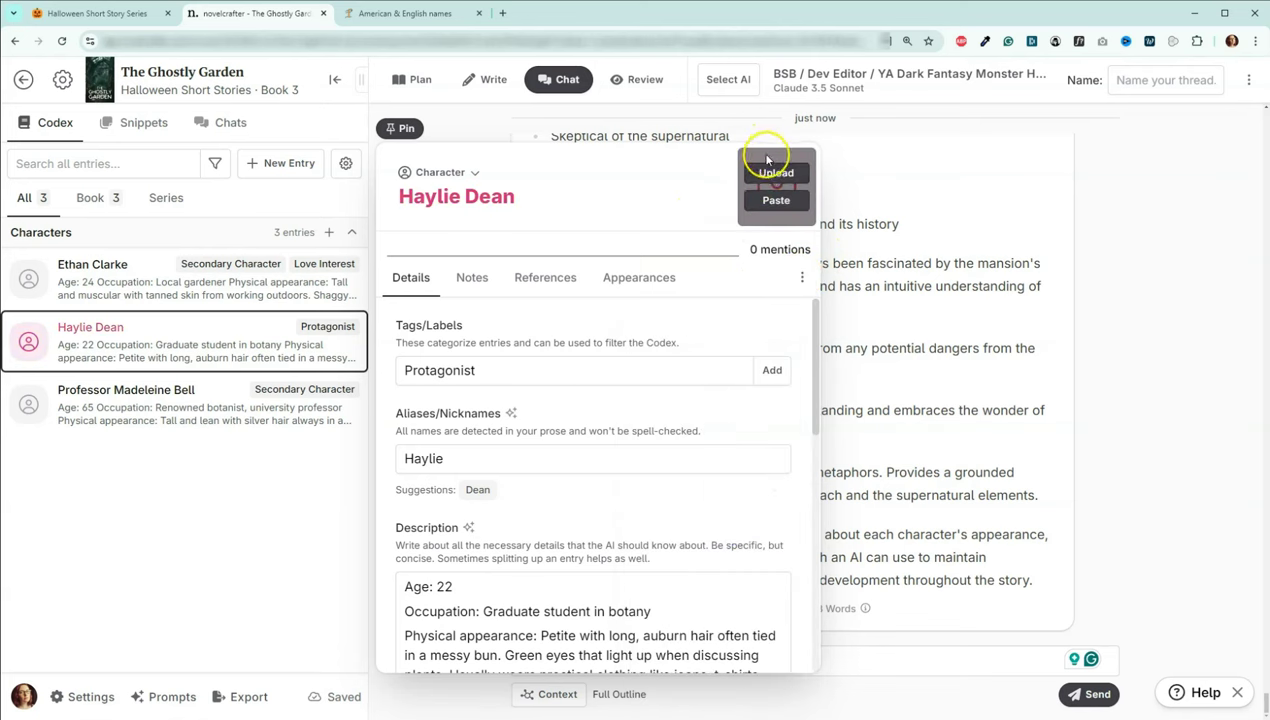
click(275, 349)
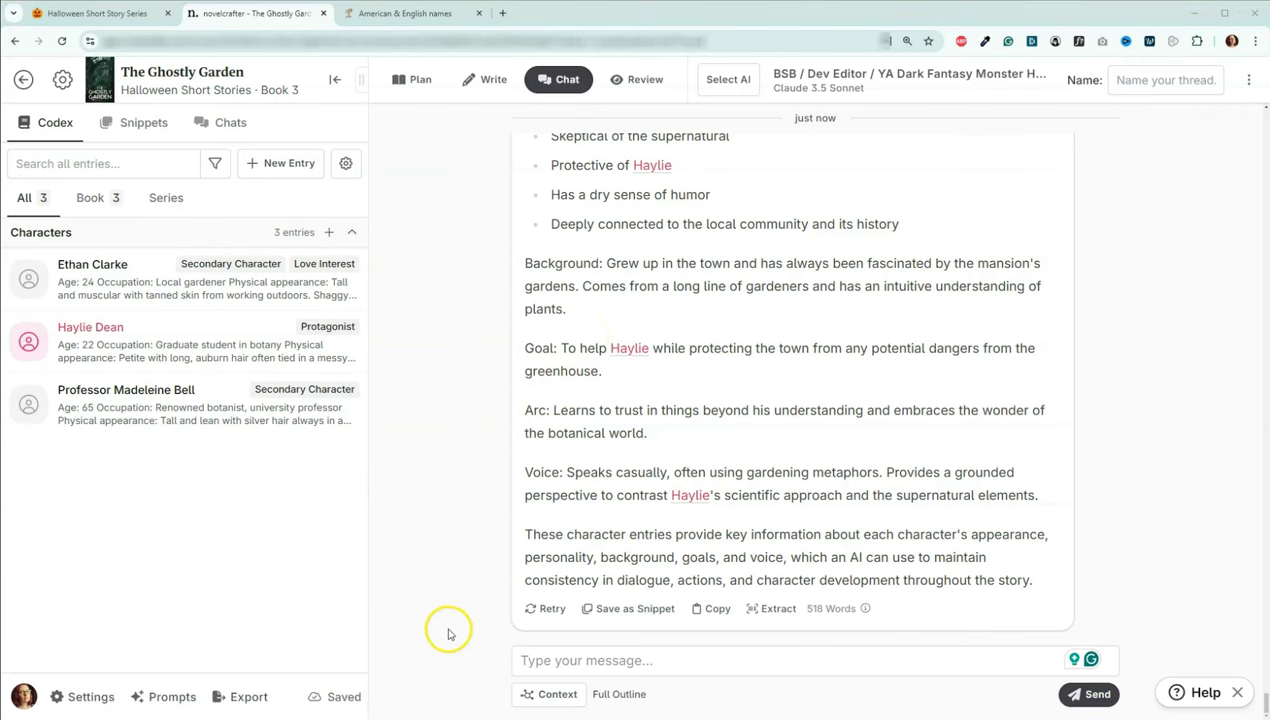
- Draft the message "Please give me a book bible entry for each of the locations in this story that an AI could use to help write the prose."
scroll(445, 459, up, 10)
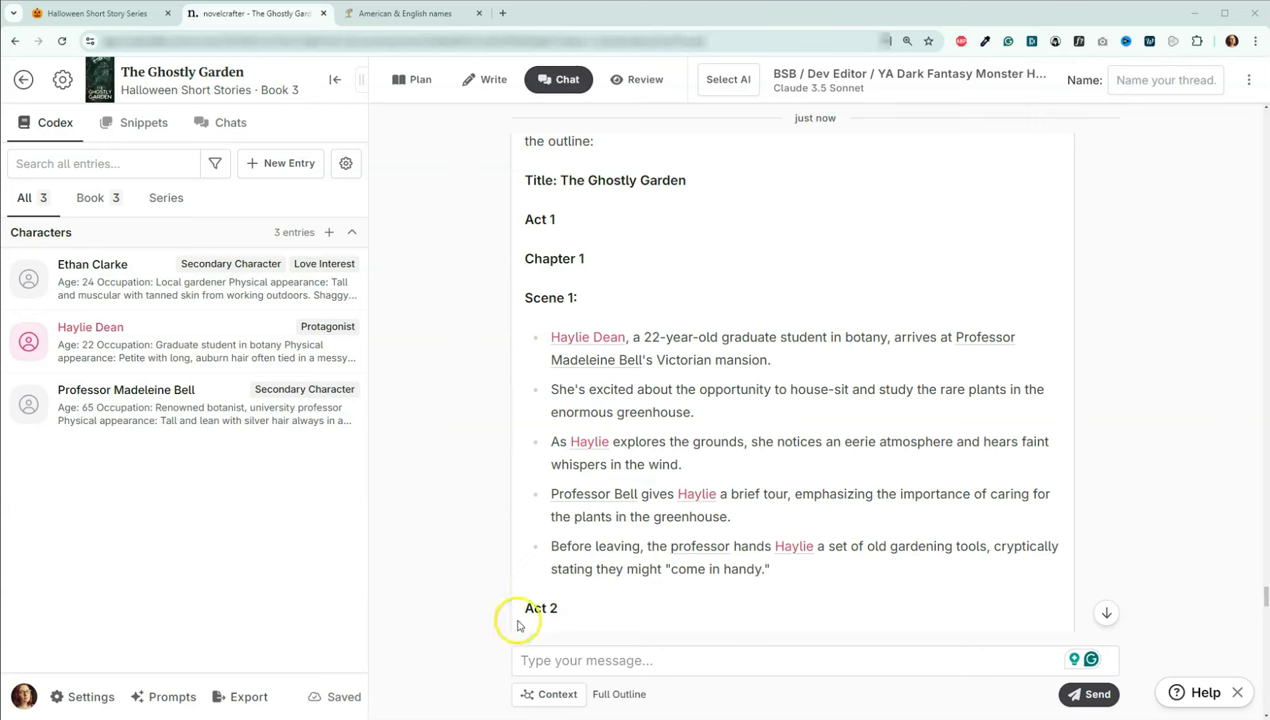
click(575, 665)
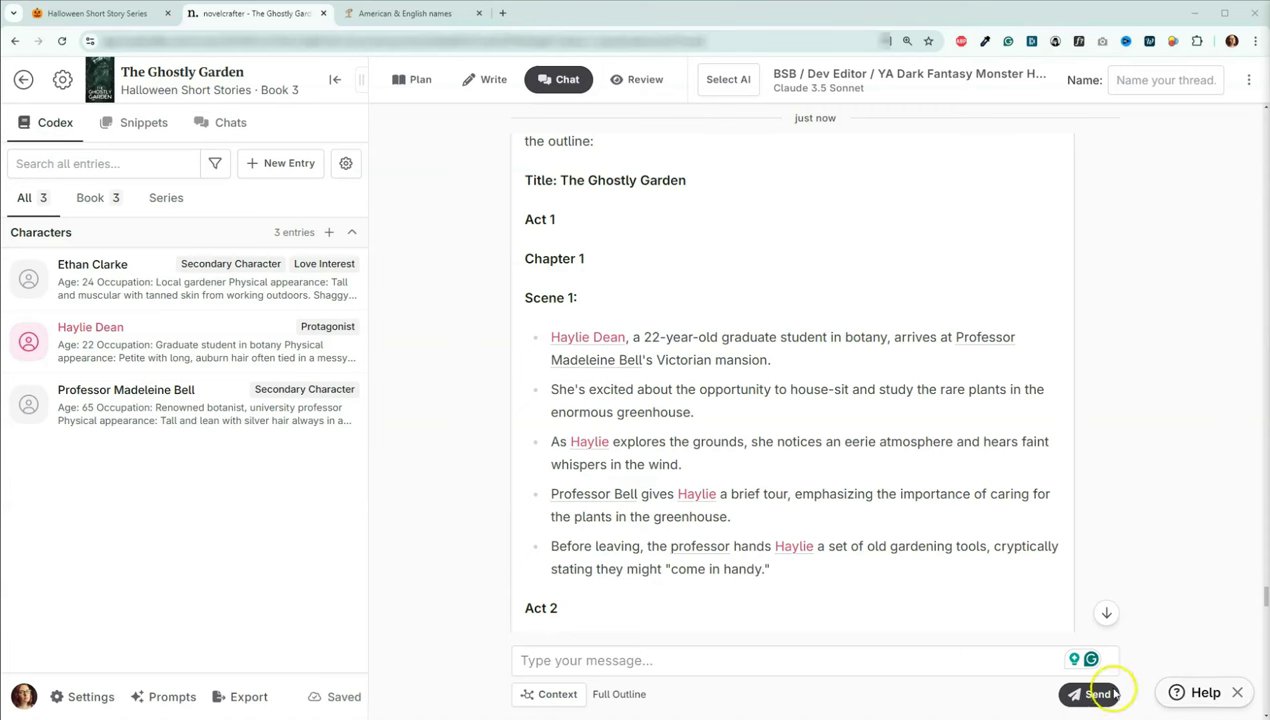
click(839, 658)
text(Please give me a book bible entry for each of the locations in this story that an AI could use to help write the prose.)
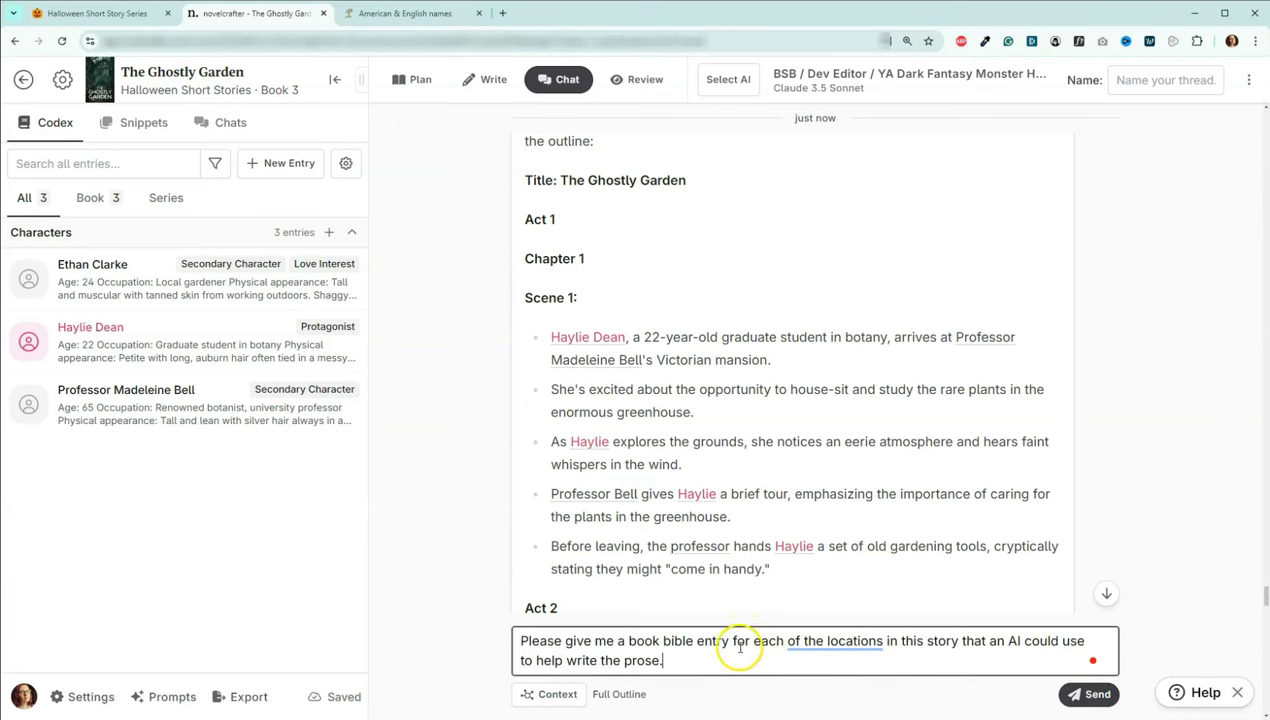
- Reword the drafted request from "each of the locations" to "the following location"
drag(753, 643, 881, 645)
key(BackSpace)
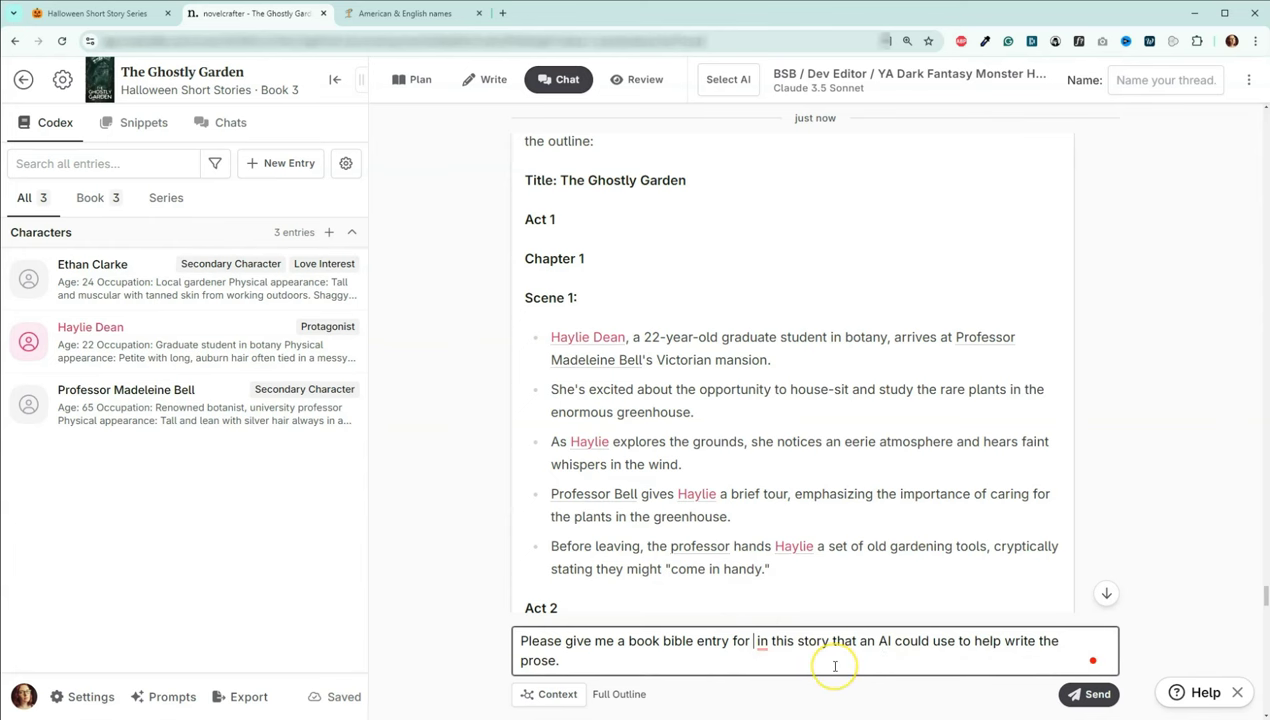
text(the fo)
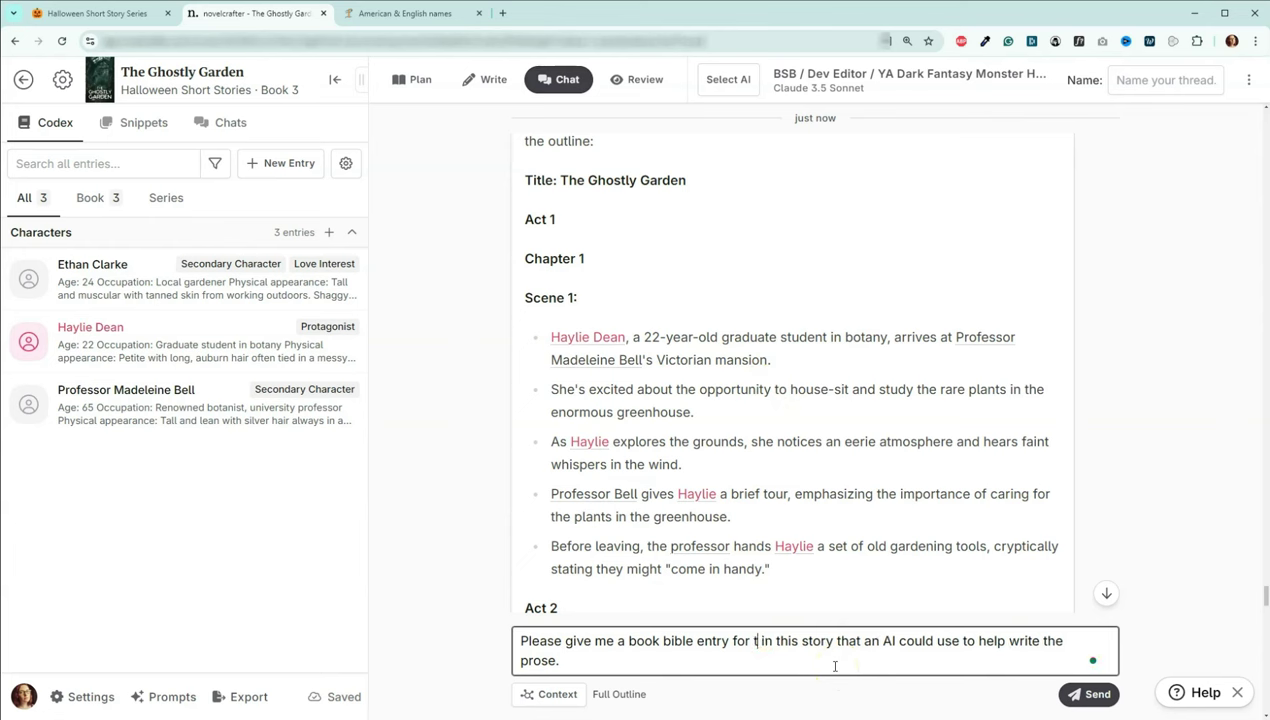
text(llowing)
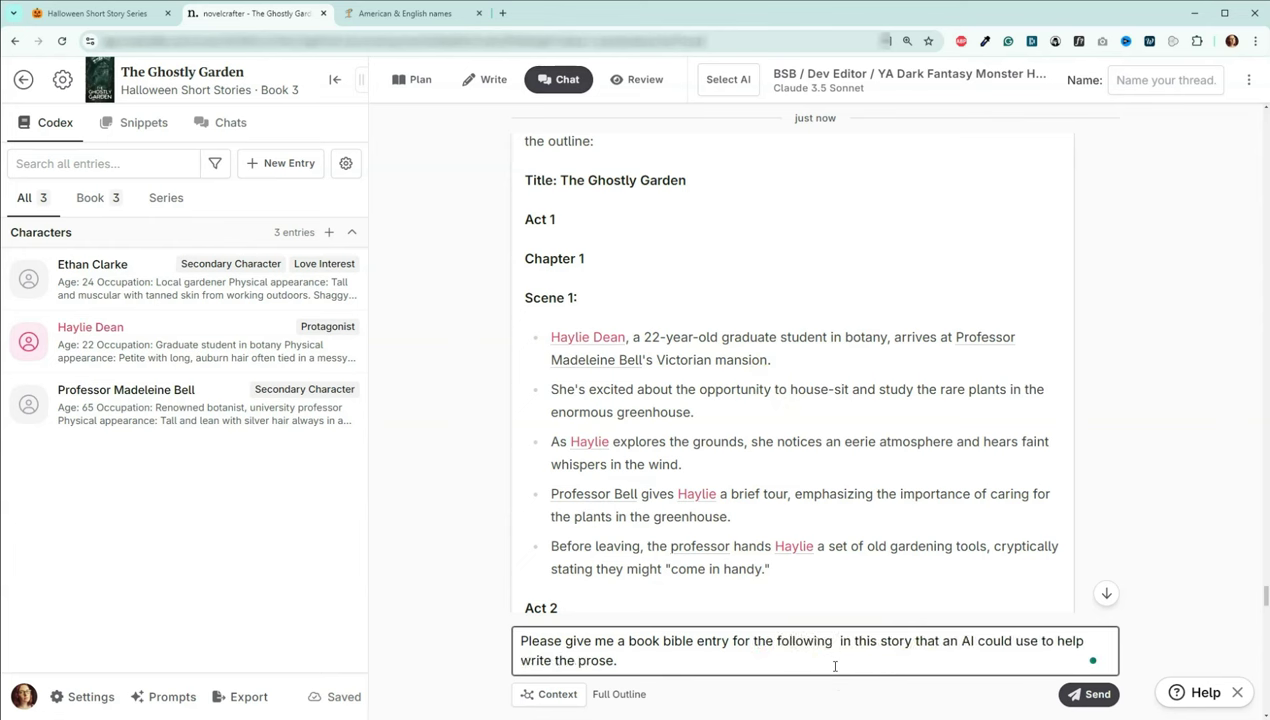
text( location)
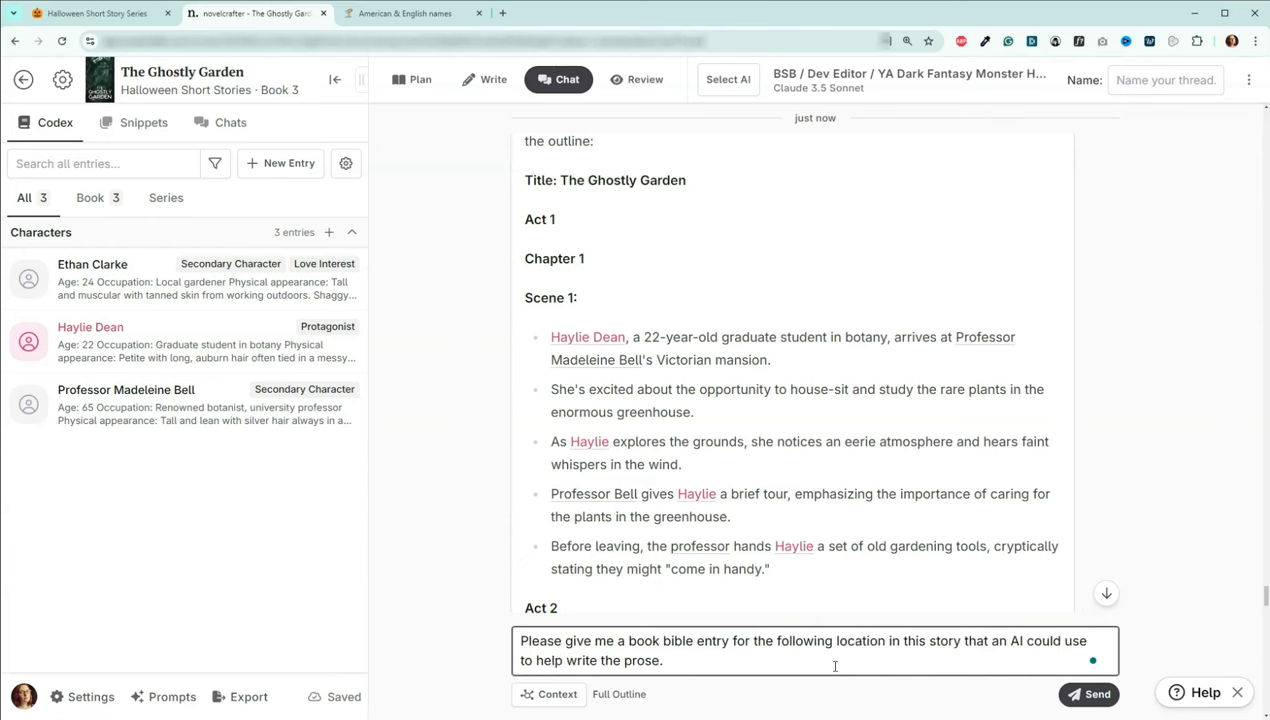
- End the request's sentence with a colon and start a dashed list below it with "Victorian Mansion"
click(697, 657)
key(shift+Return)
text(- The)
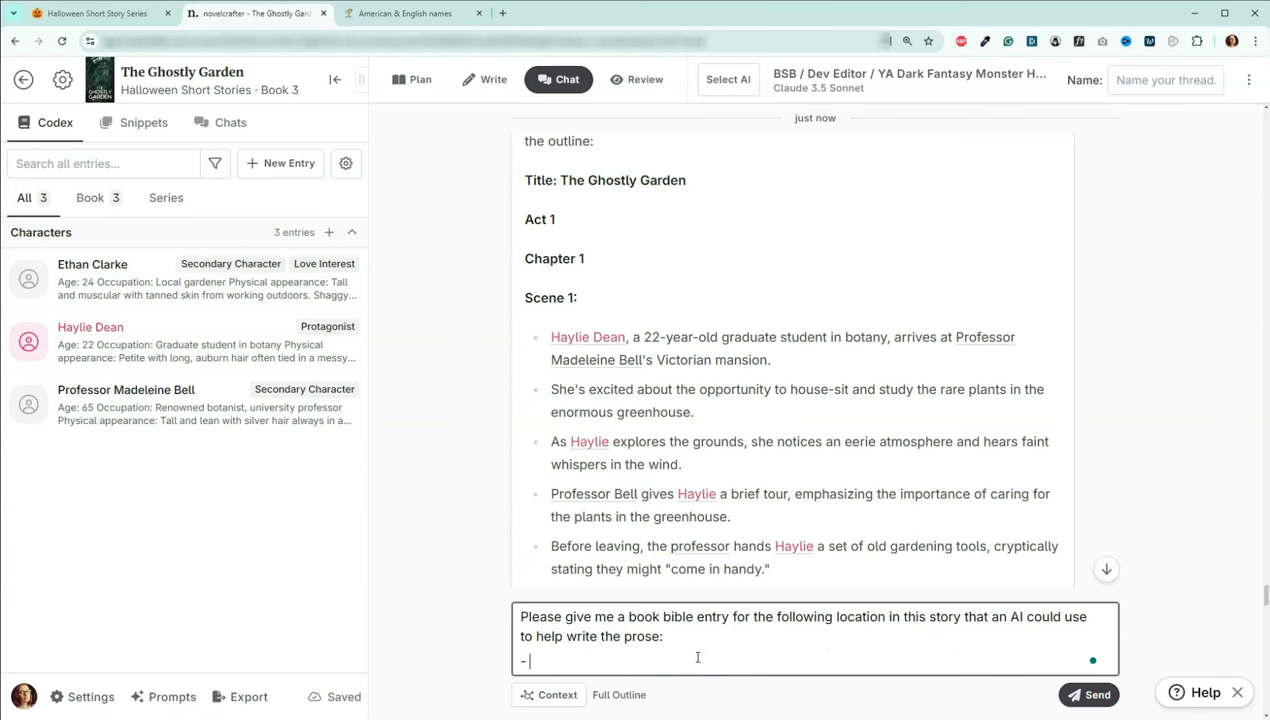
key(BackSpace)
key(BackSpace)
text(Victorian Mansion)
key(shift+Return)
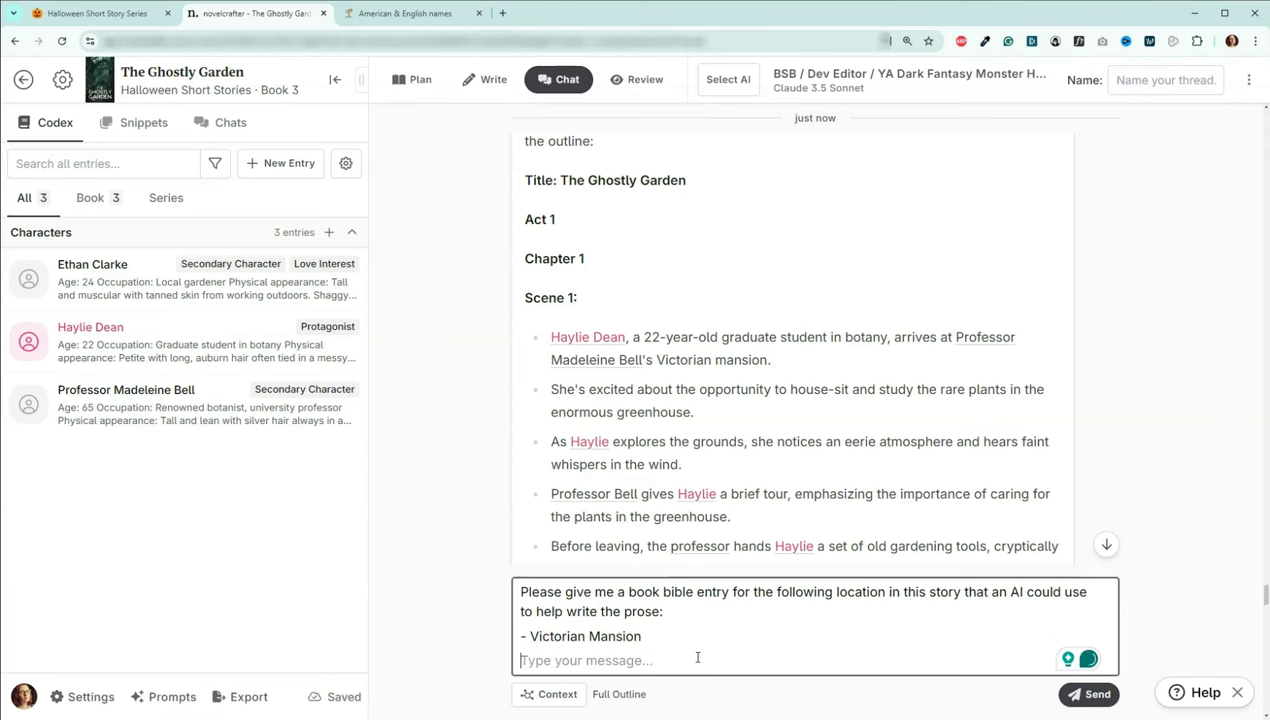
- Add "Greenhouse" and "Grounds (outside of the mansion)" to the request's dashed list of locations
text(-)
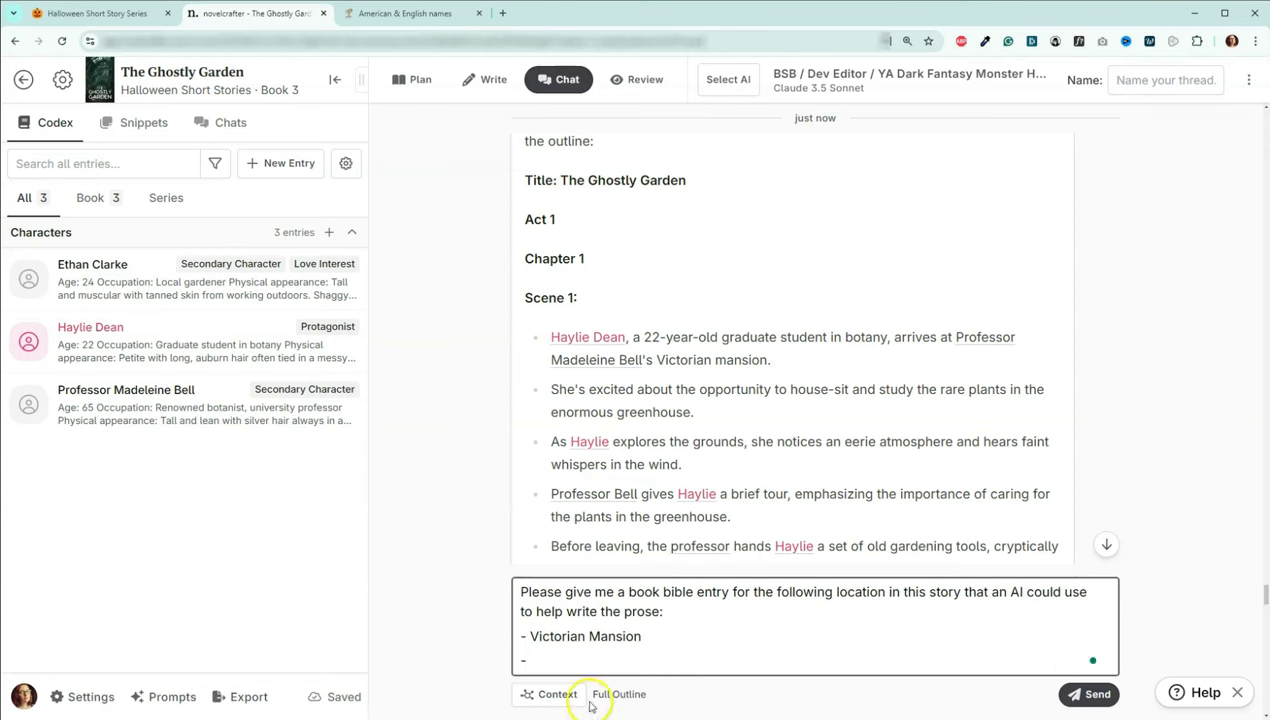
scroll(731, 363, down, 2)
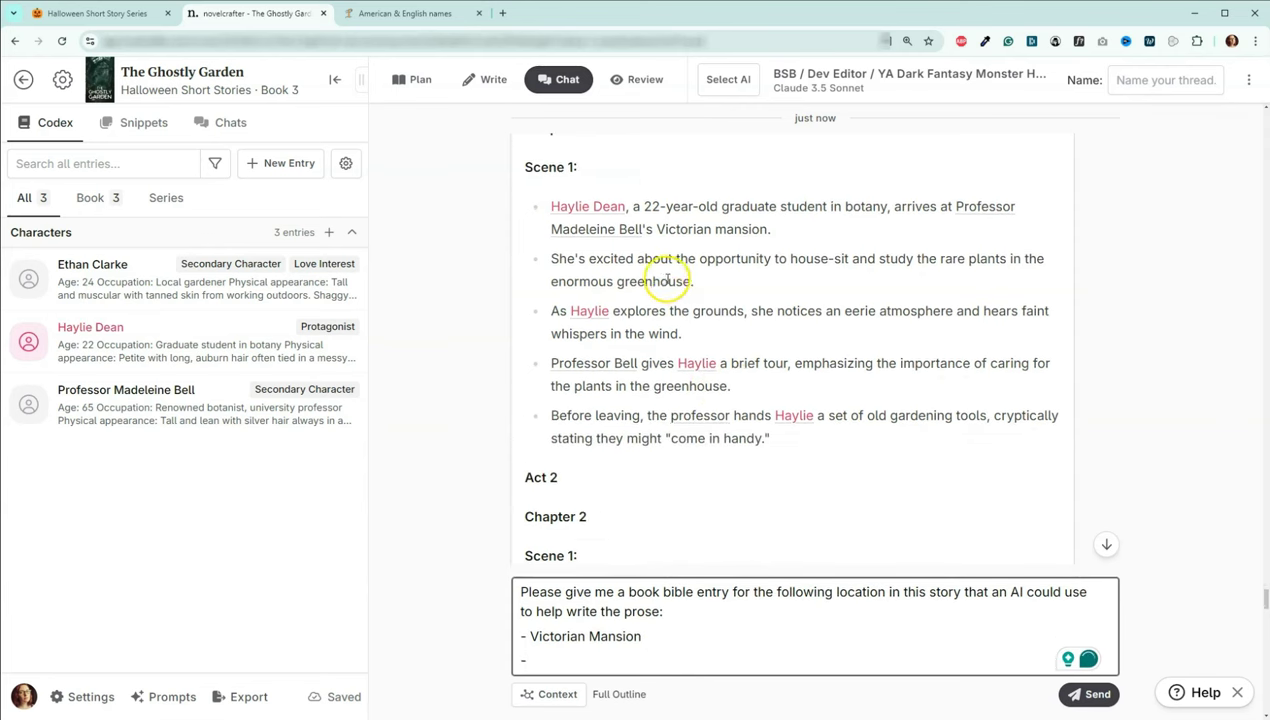
text(G)
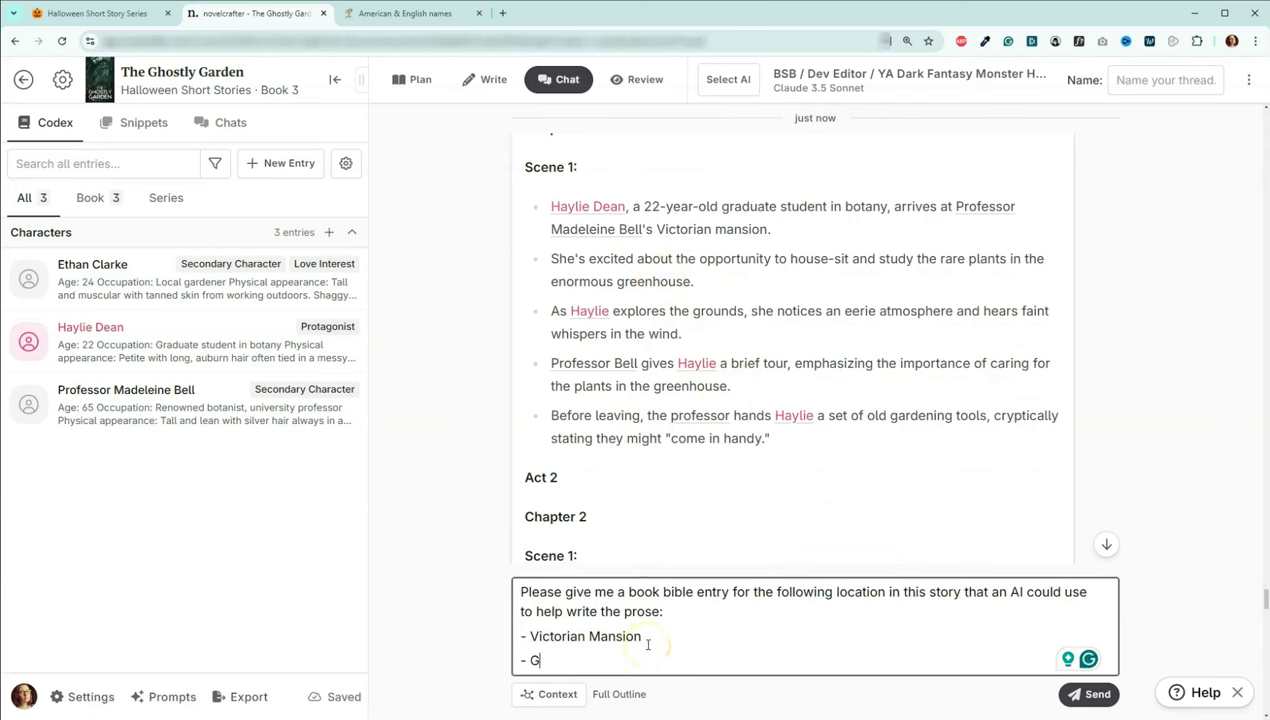
text(reenhouse)
key(Return)
text(-)
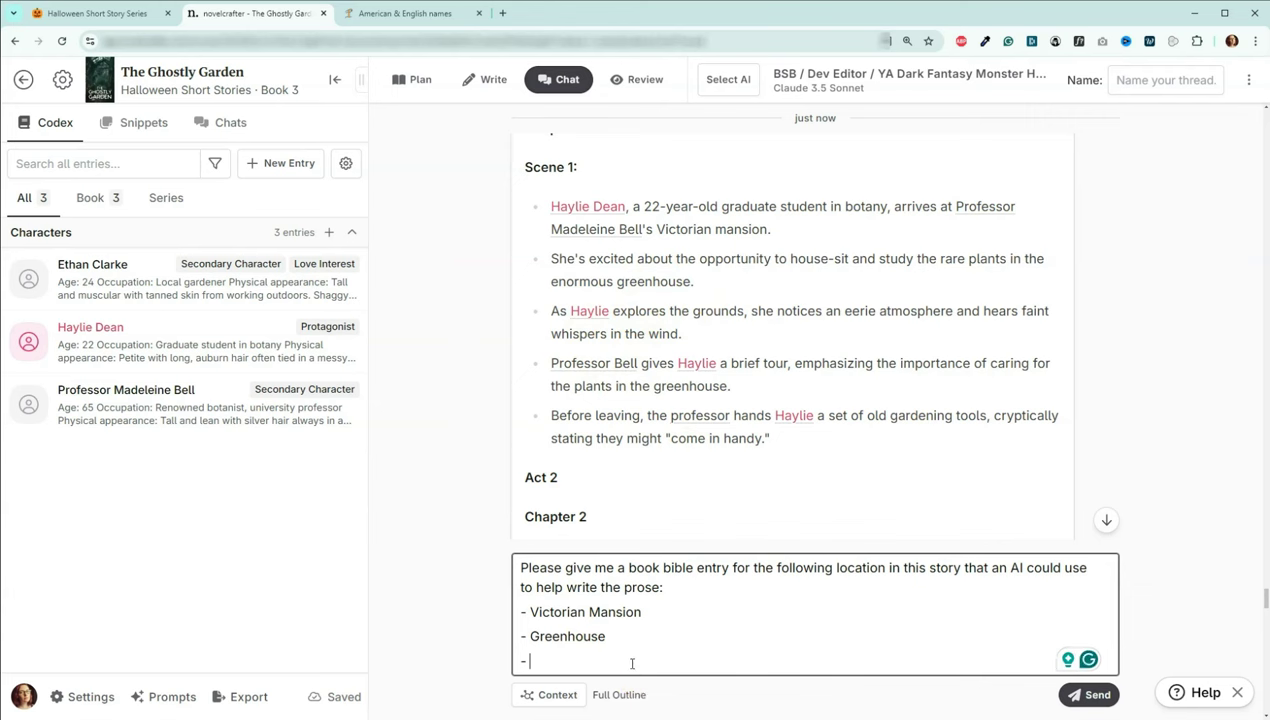
text(rounds (out)
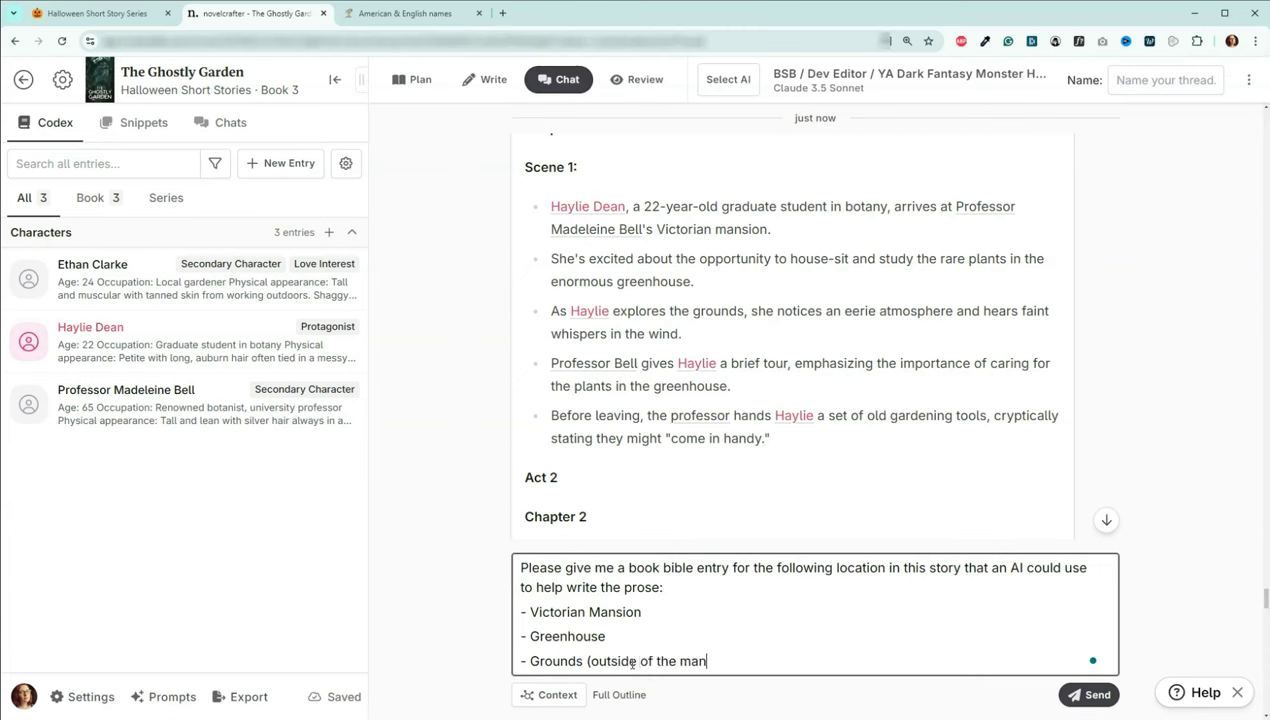
text(sion)
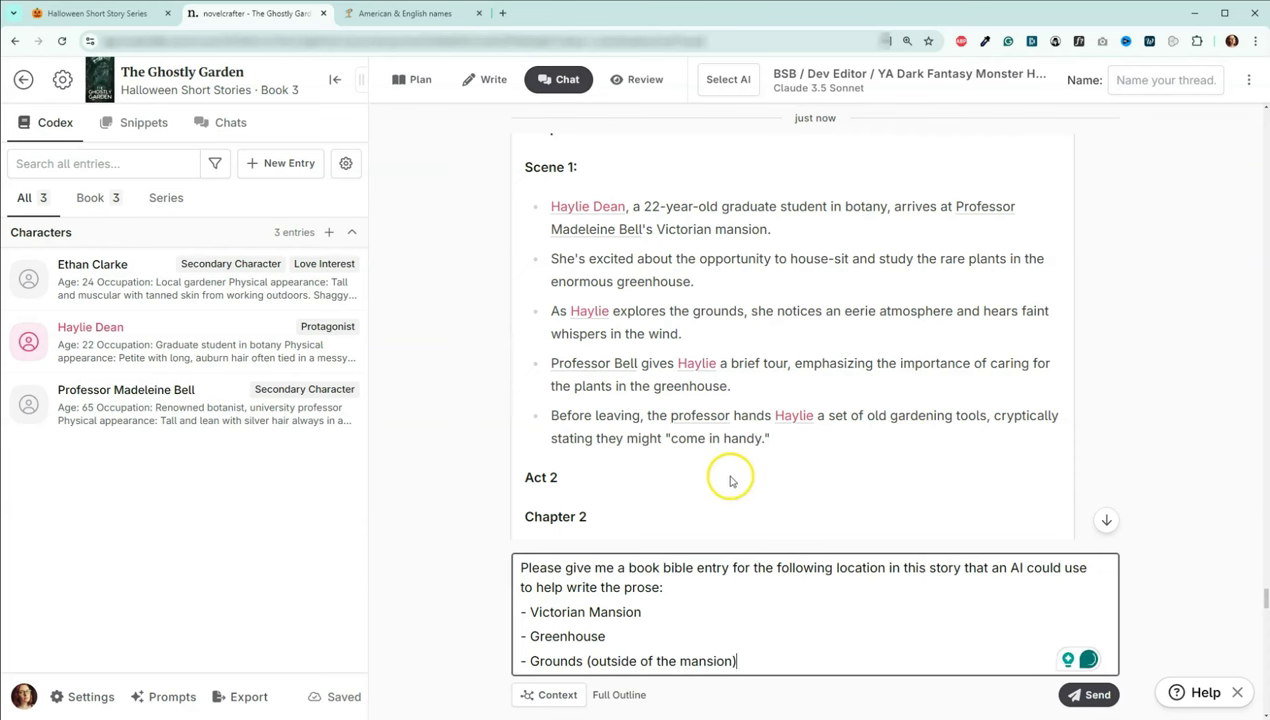
- Look through the outline's Act 2 scenes in the chat for further story locations
scroll(735, 460, down, 3)
scroll(742, 428, down, 2)
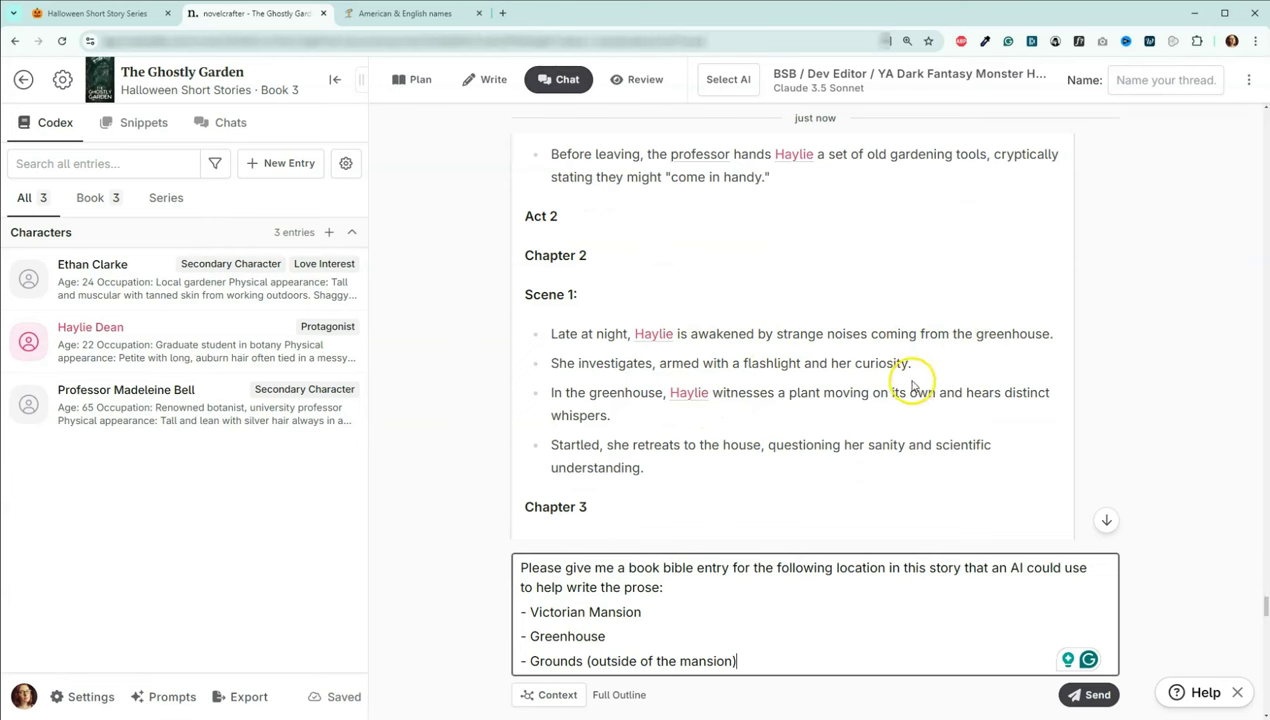
scroll(880, 405, down, 1)
scroll(876, 408, down, 2)
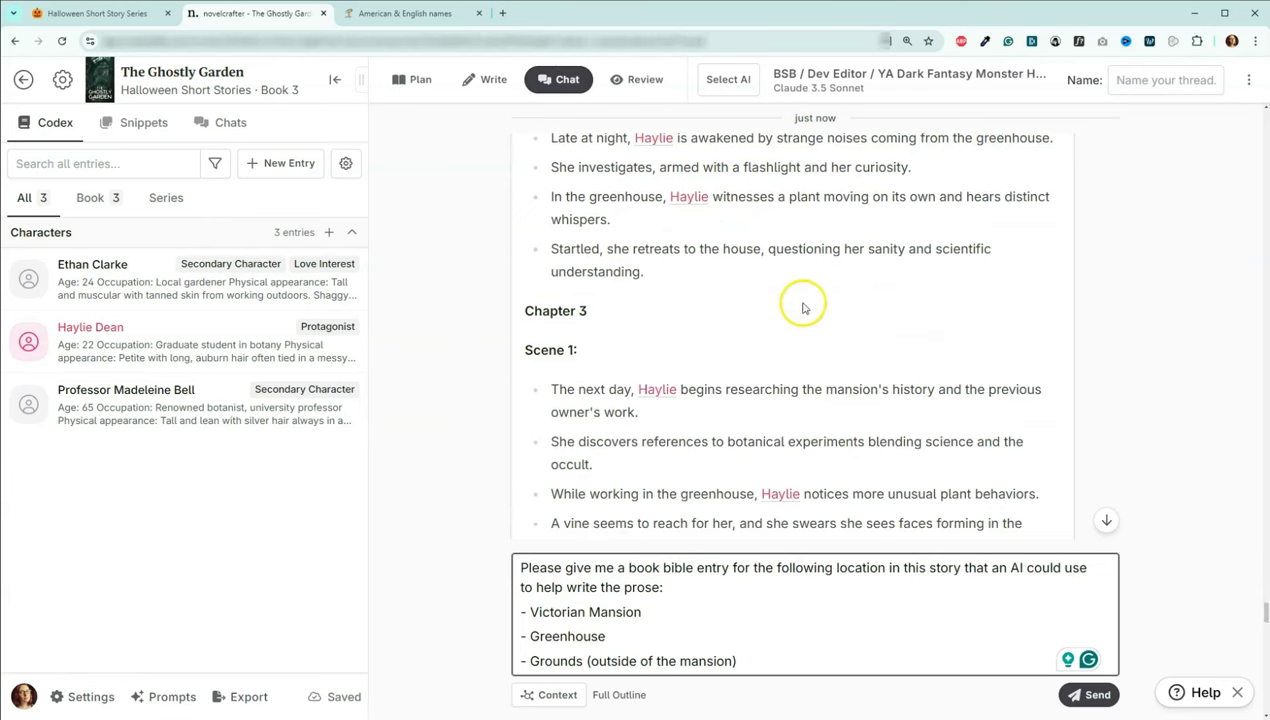
scroll(805, 306, down, 2)
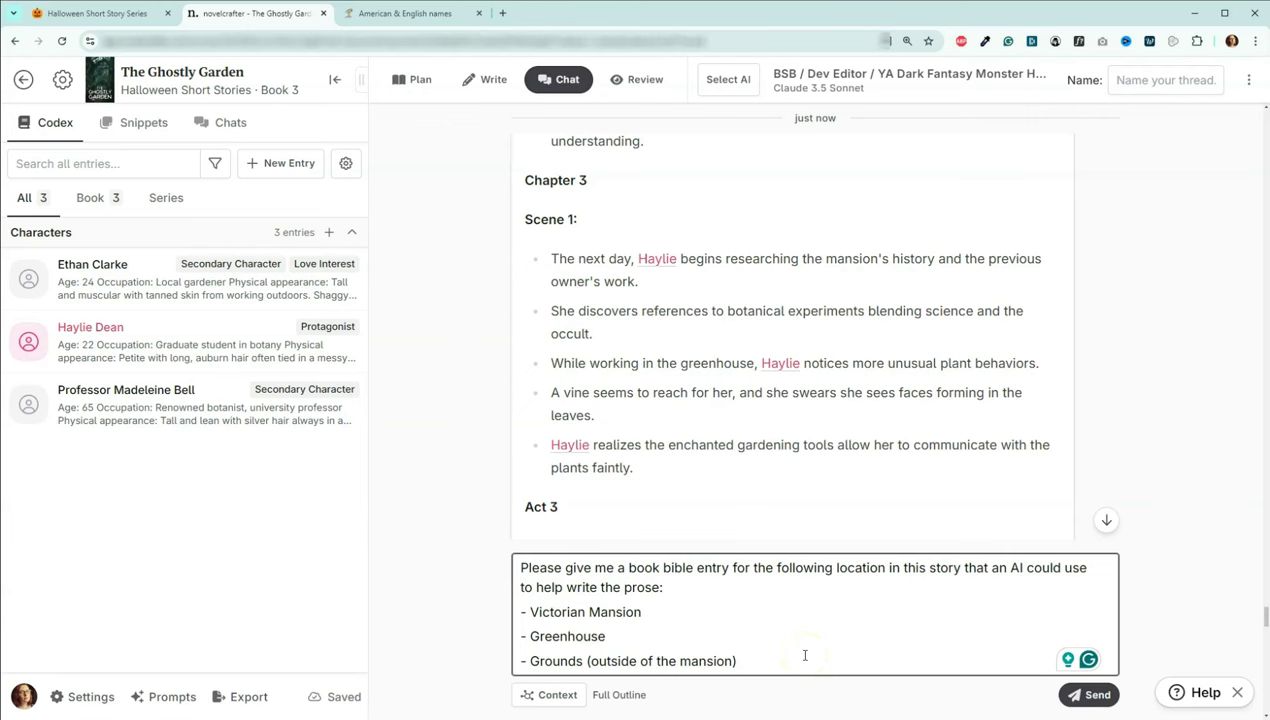
- Add "Library in the mansion" as the fourth location in the book bible prompt's list
key(shift+Return)
text(- Li)
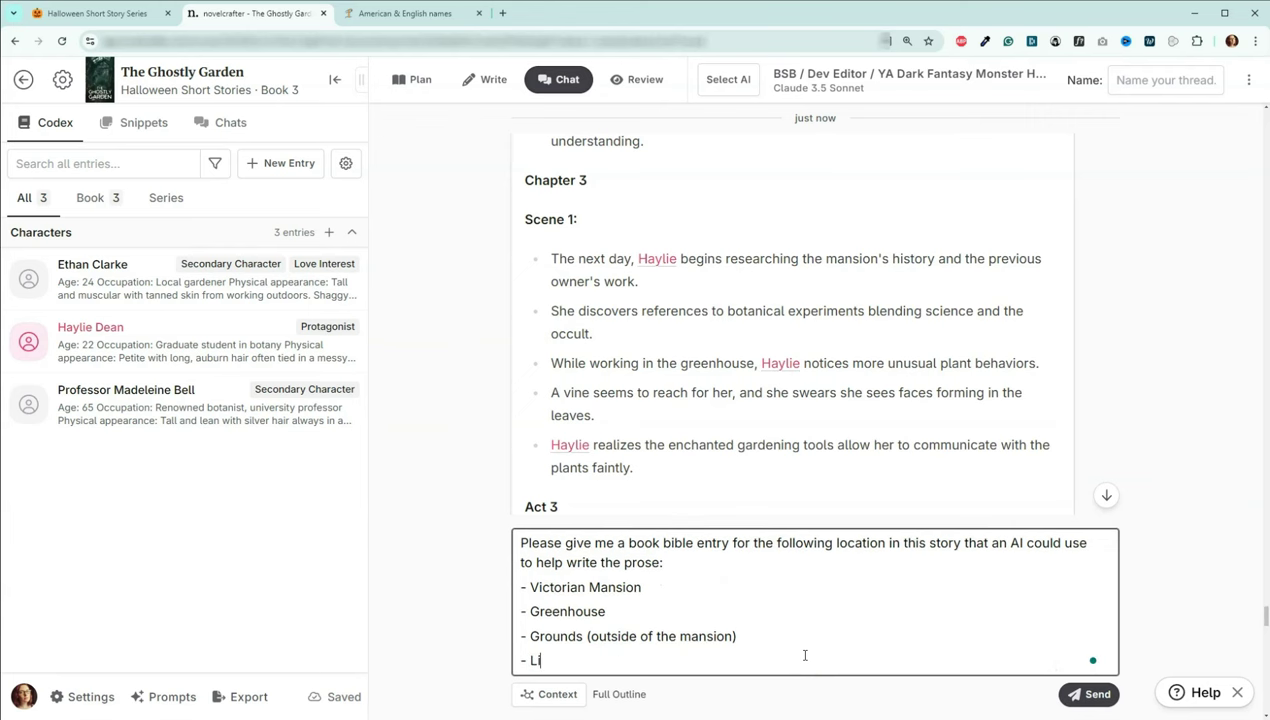
text(brary)
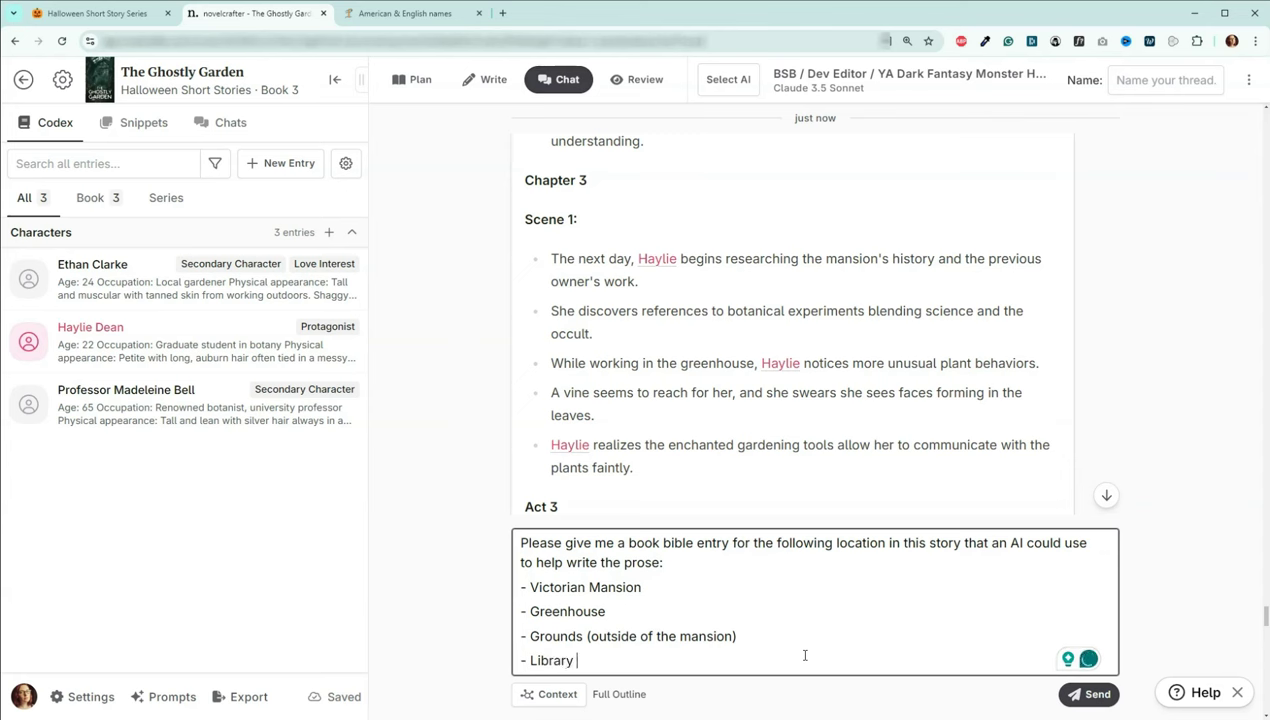
text(in the mansion)
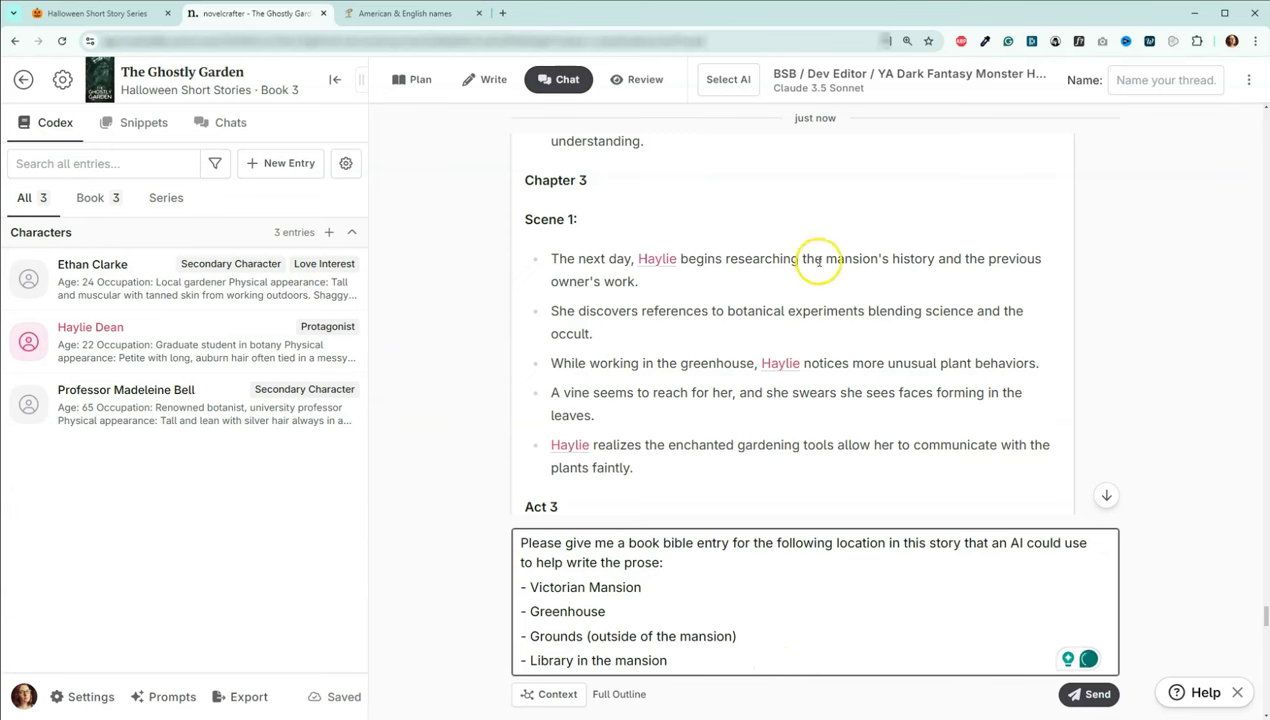
- Read the rest of the story outline, from Chapter 3 through Chapter 4, to check for further locations
scroll(680, 318, down, 1)
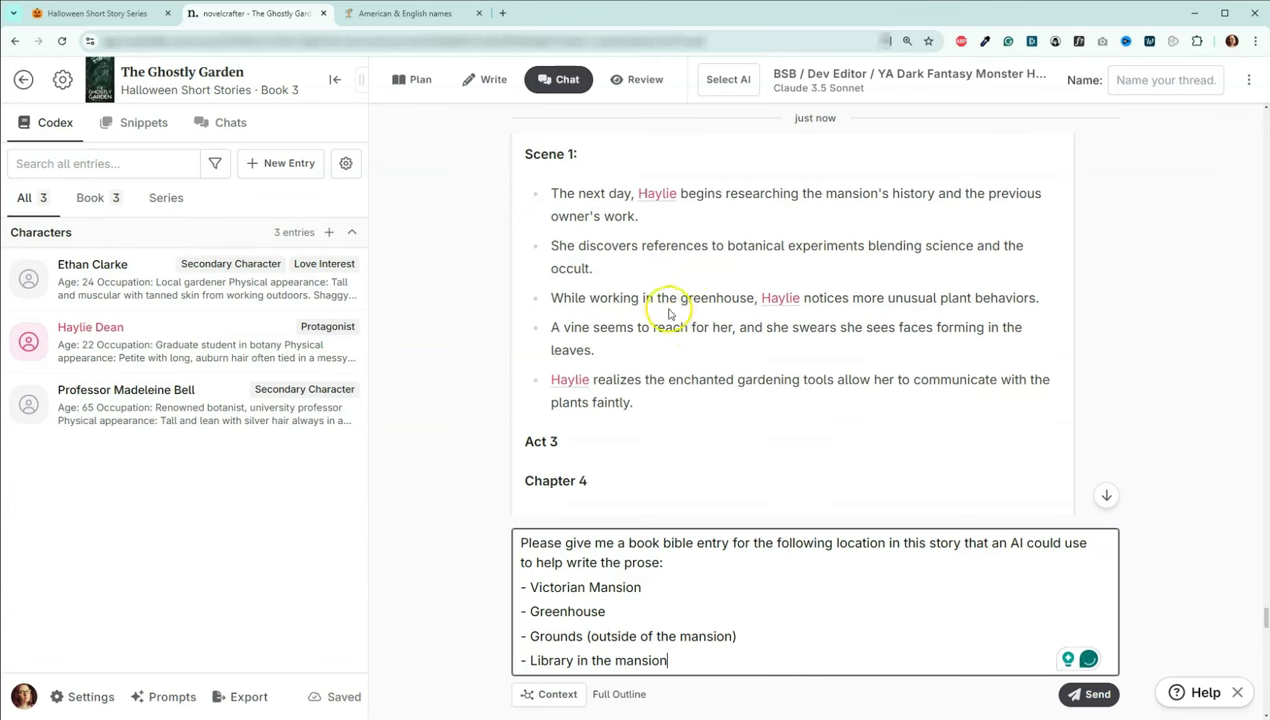
scroll(677, 298, down, 1)
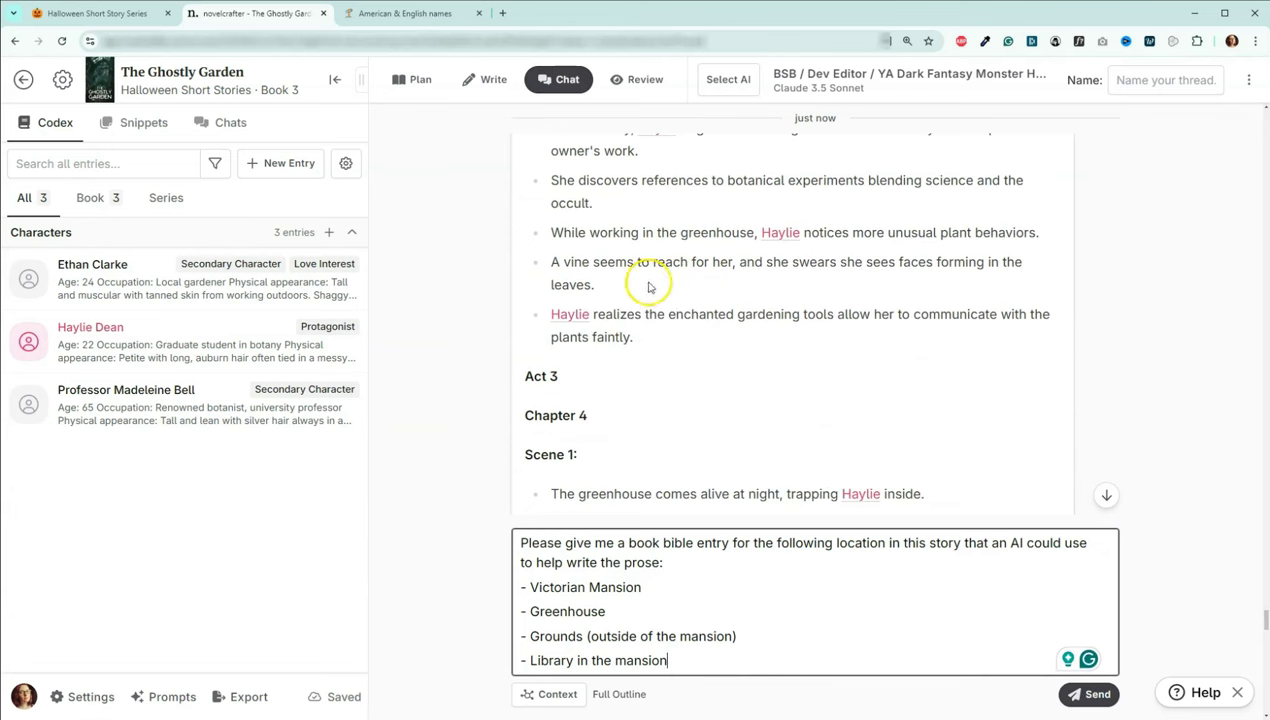
scroll(717, 334, down, 1)
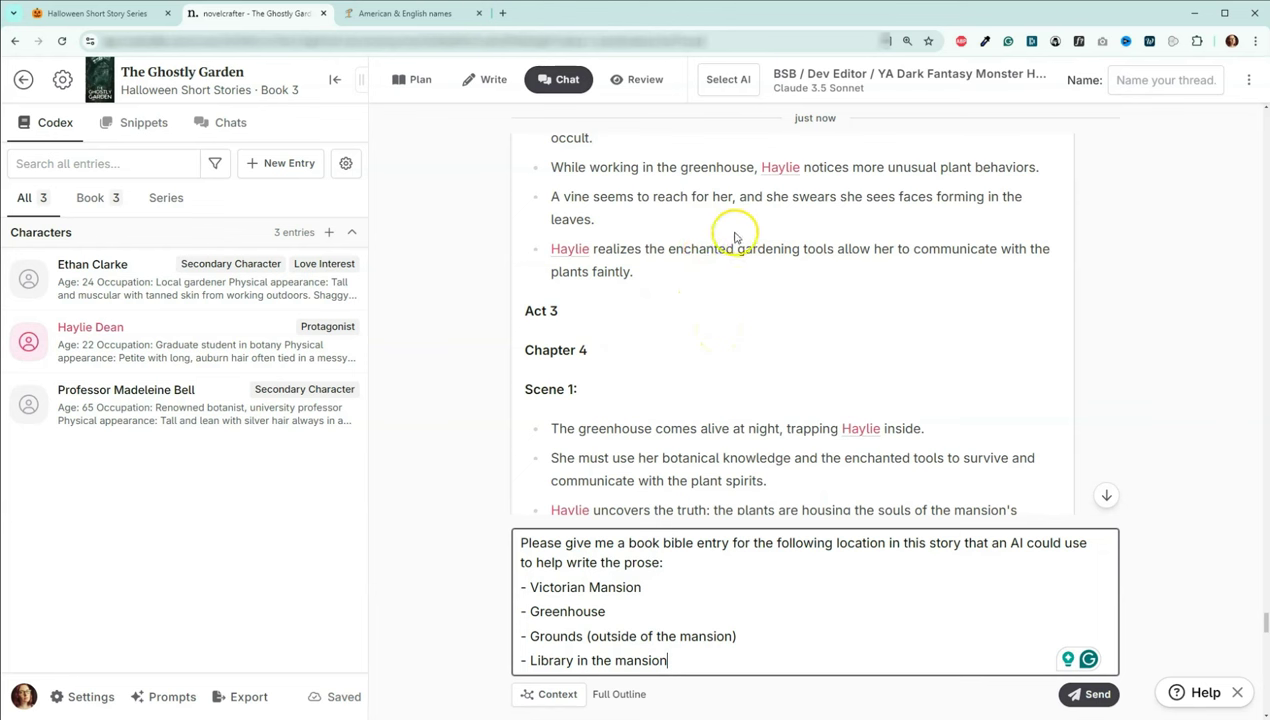
scroll(811, 286, down, 1)
scroll(805, 300, down, 1)
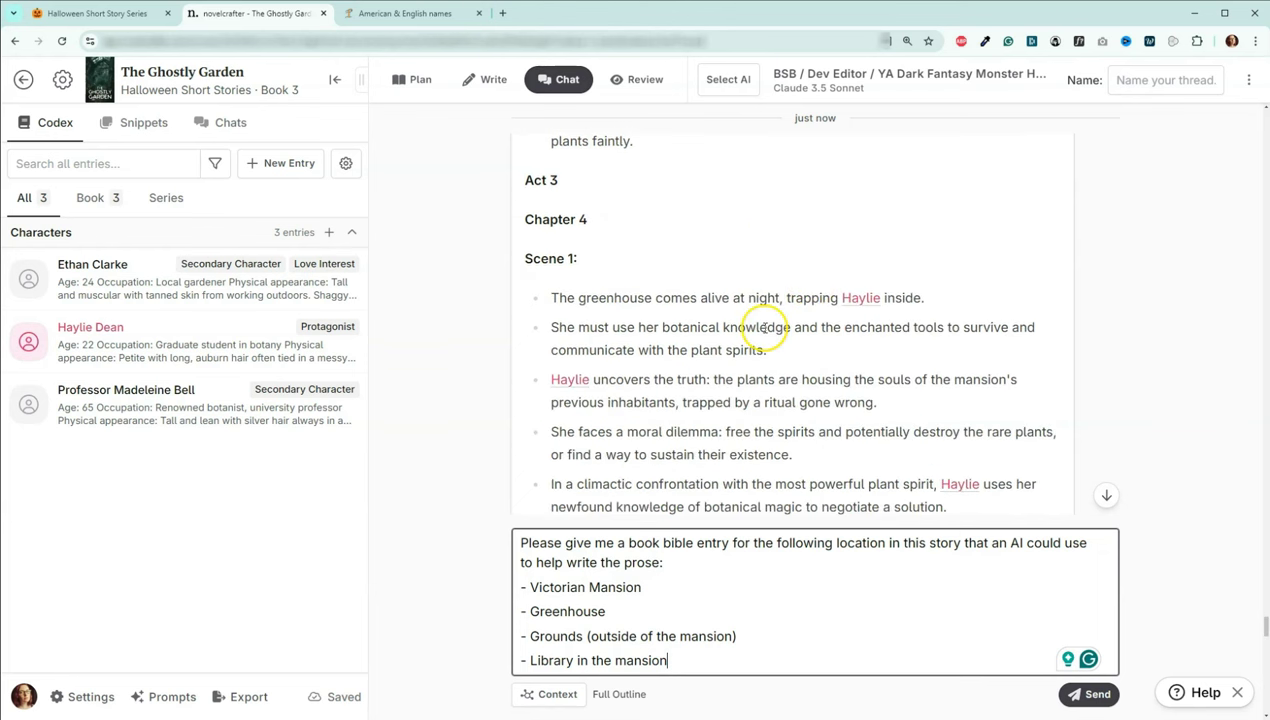
scroll(763, 326, down, 1)
scroll(709, 220, down, 1)
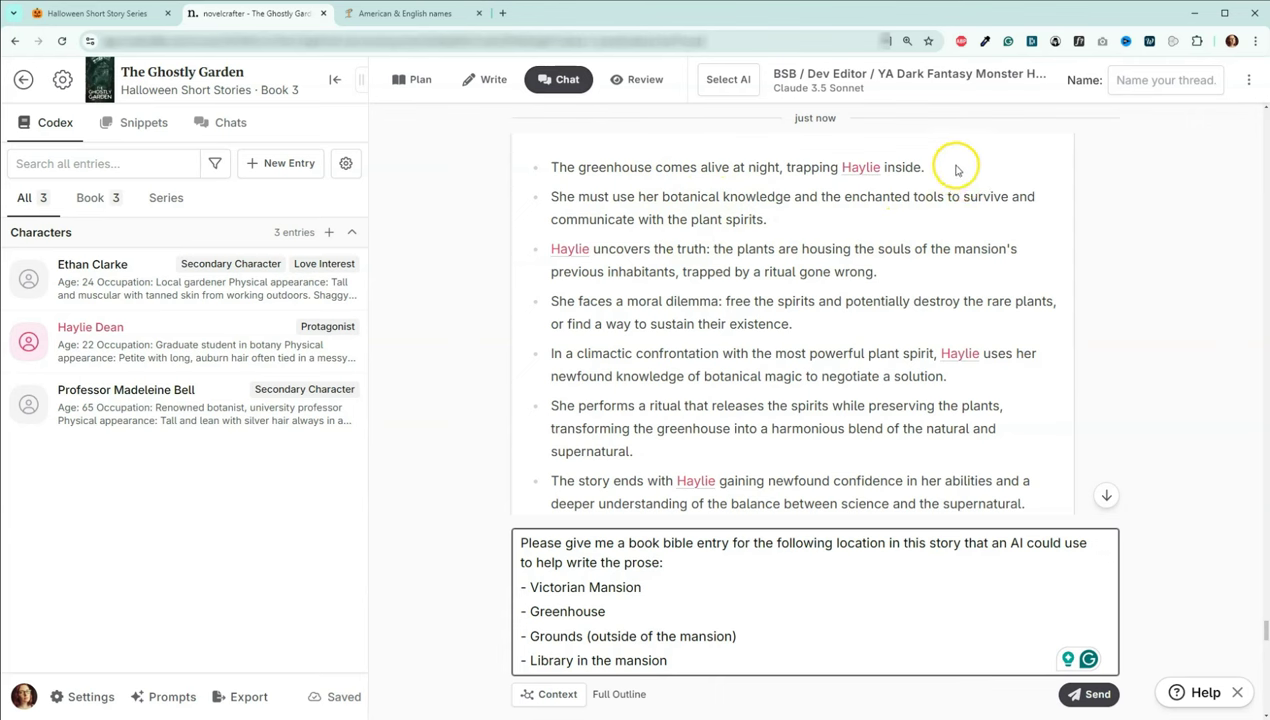
scroll(948, 222, down, 1)
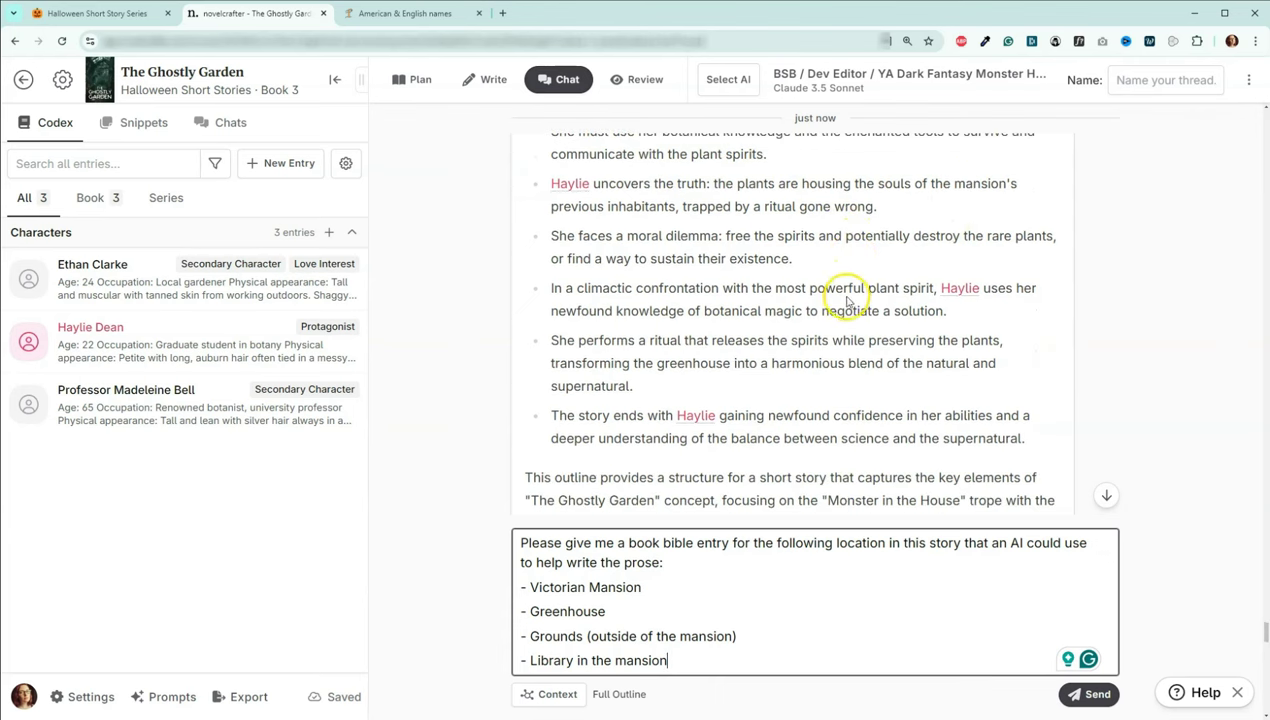
scroll(836, 310, down, 1)
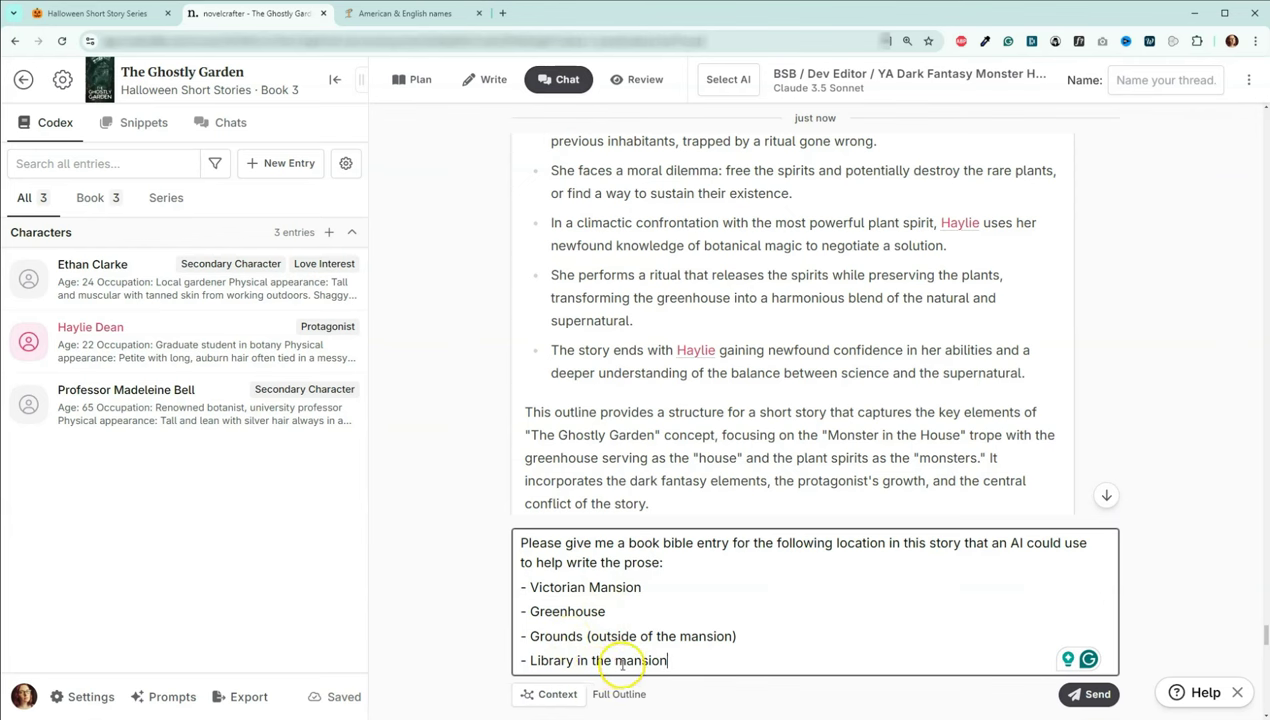
- Append "(where Haylie goes to research the mansion's history)" to the library item and send the prompt to the AI
text(()
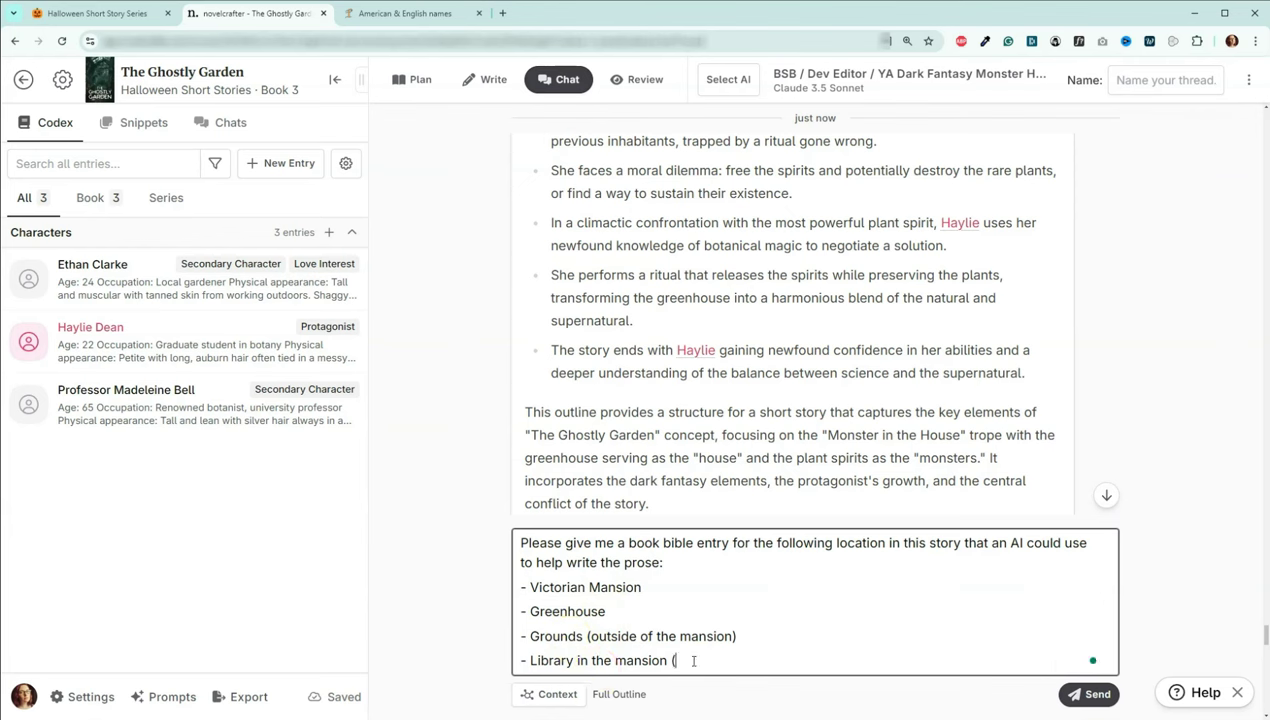
text(where Haylie goes to research the mansion's history)
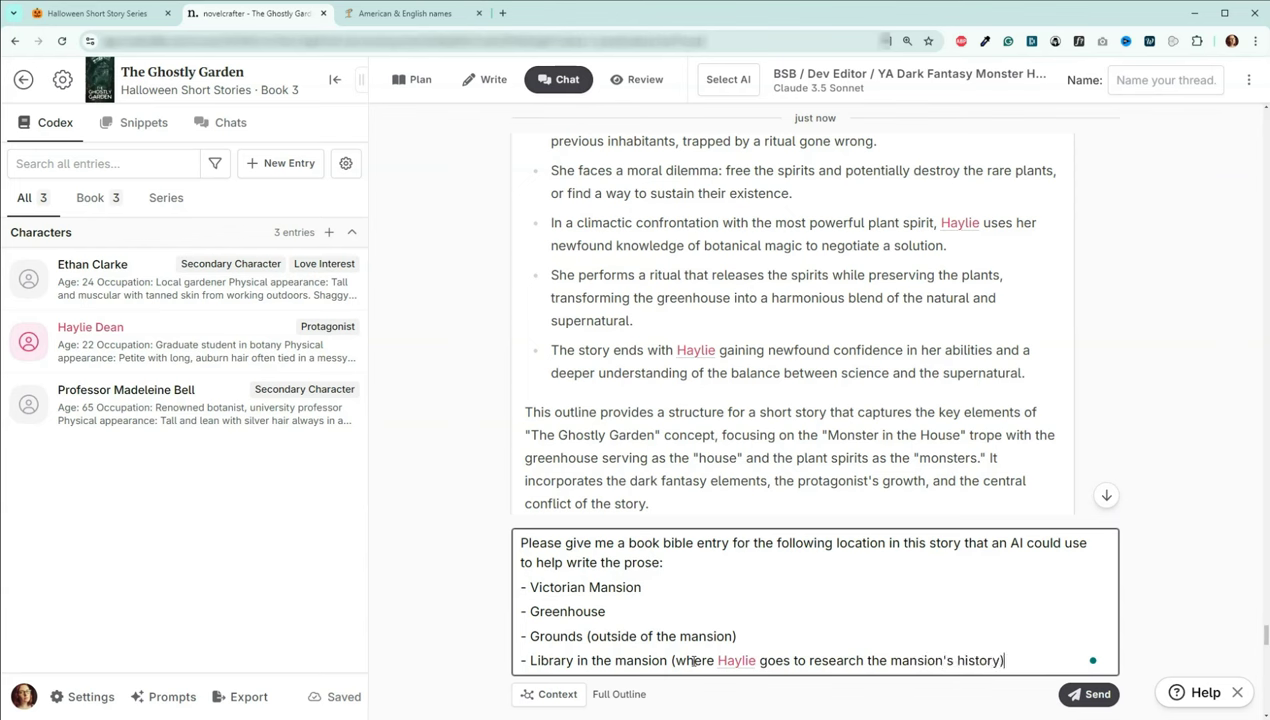
click(1094, 700)
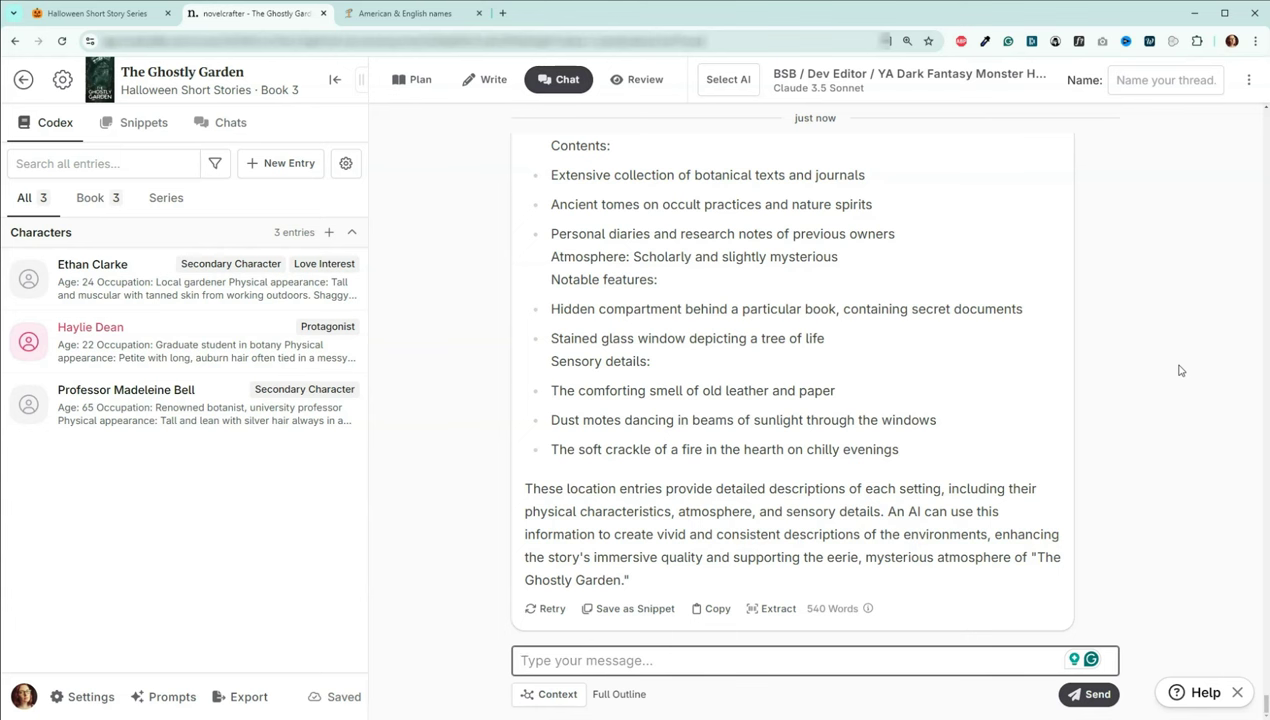
- Review the generated book bible entries for the mansion, greenhouse, grounds and library
scroll(1180, 371, up, 7)
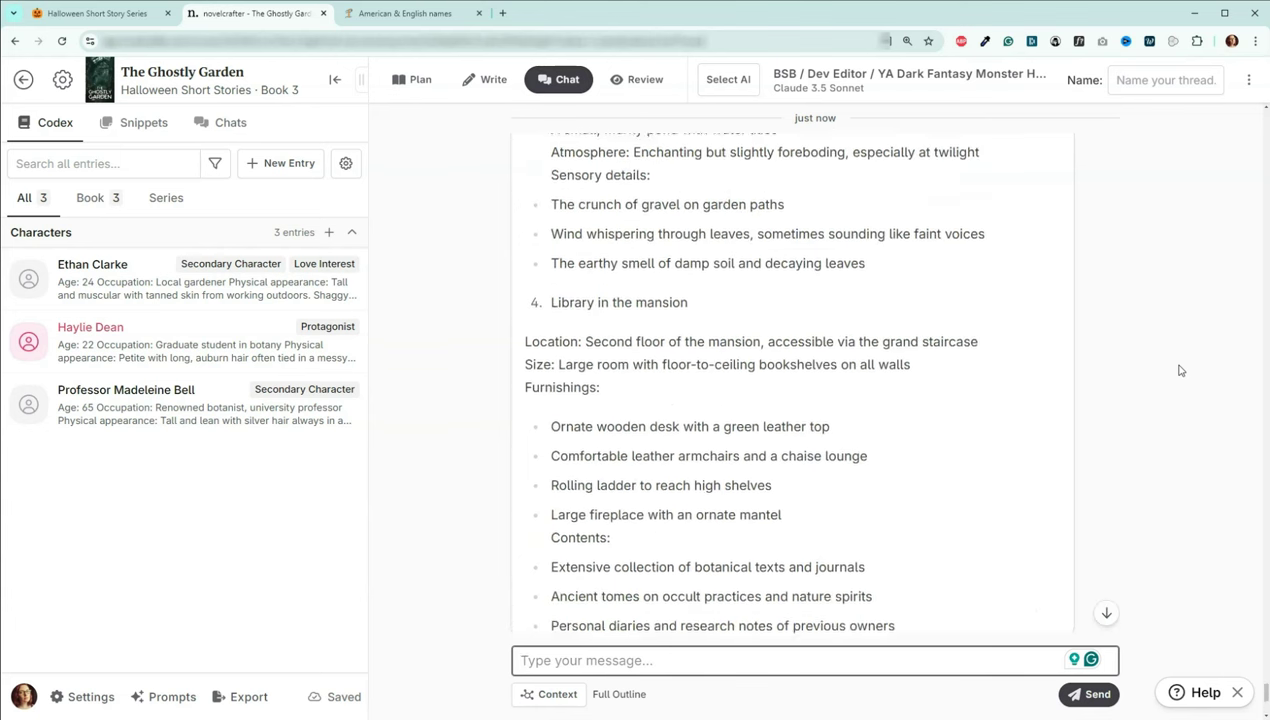
scroll(1180, 371, up, 7)
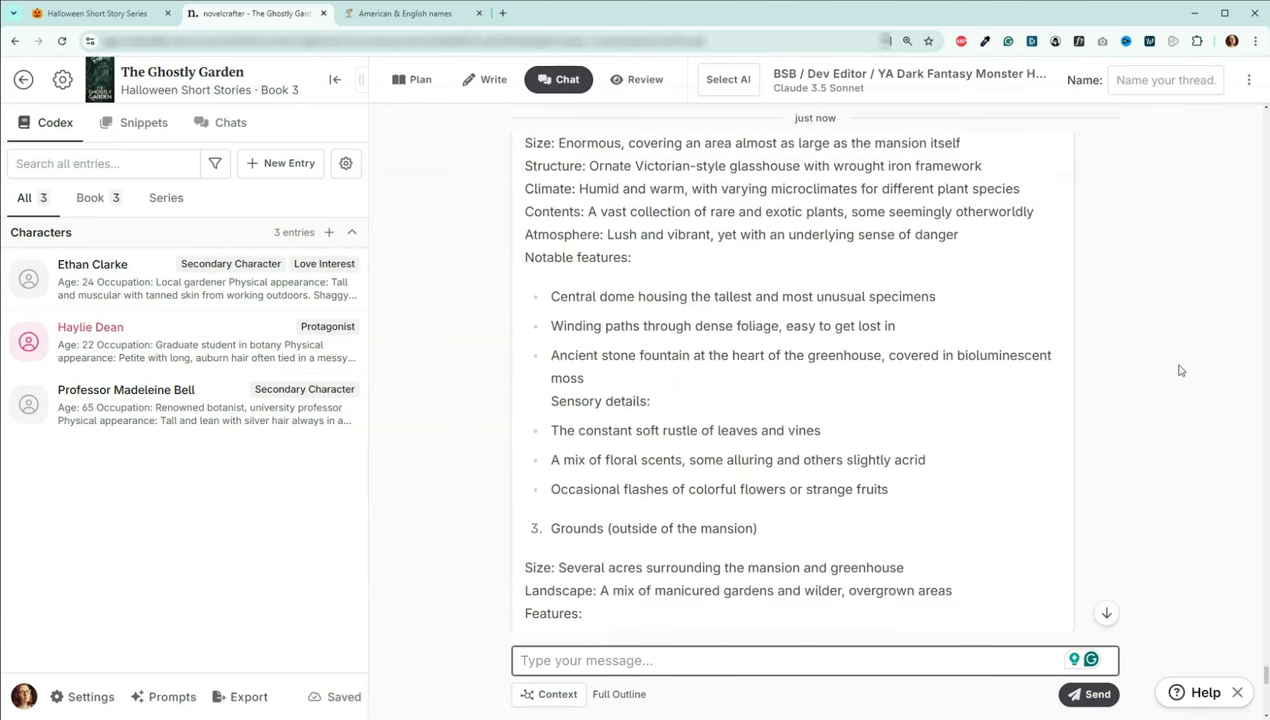
scroll(1180, 371, up, 4)
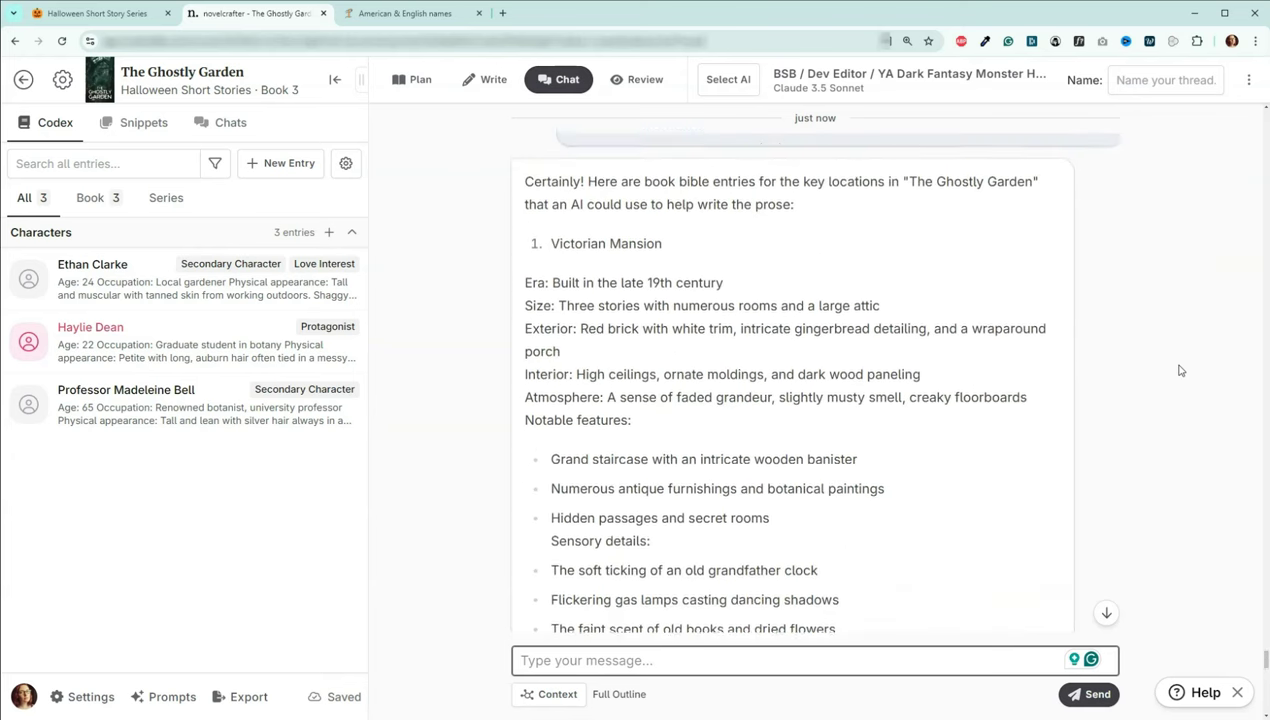
scroll(1180, 371, up, 1)
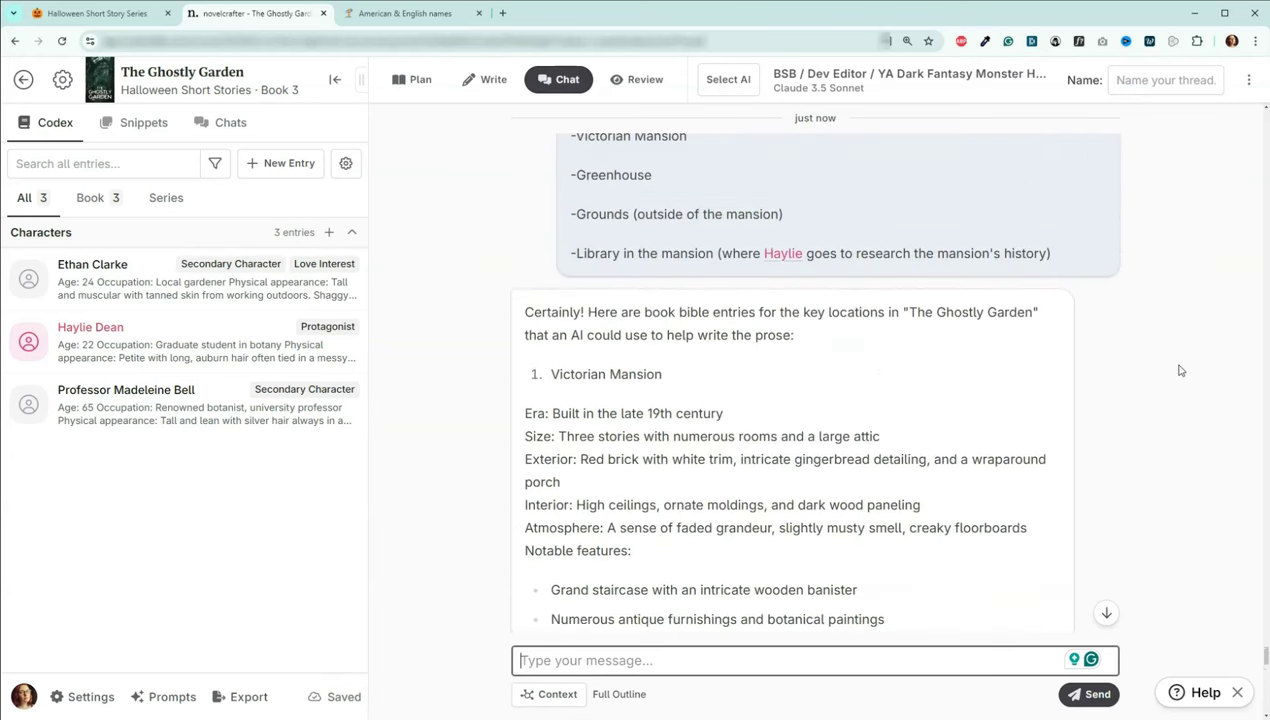
scroll(1180, 371, down, 10)
scroll(1180, 371, down, 7)
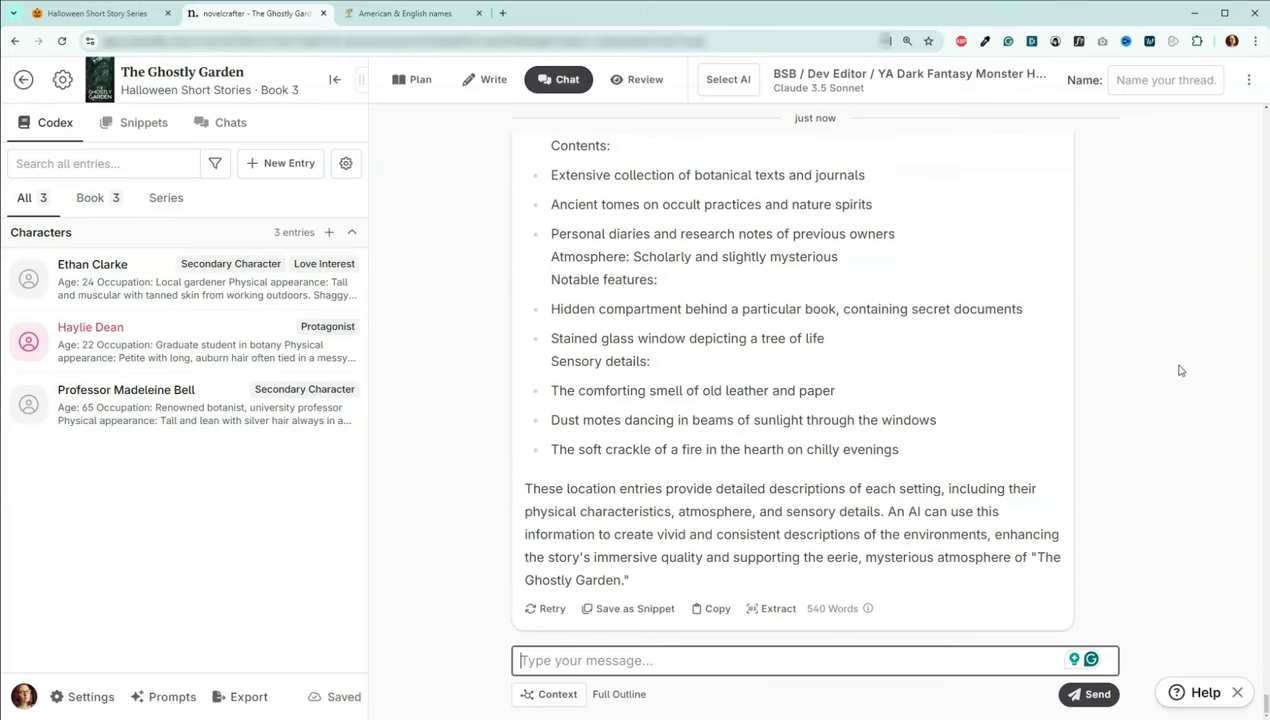
click(770, 608)
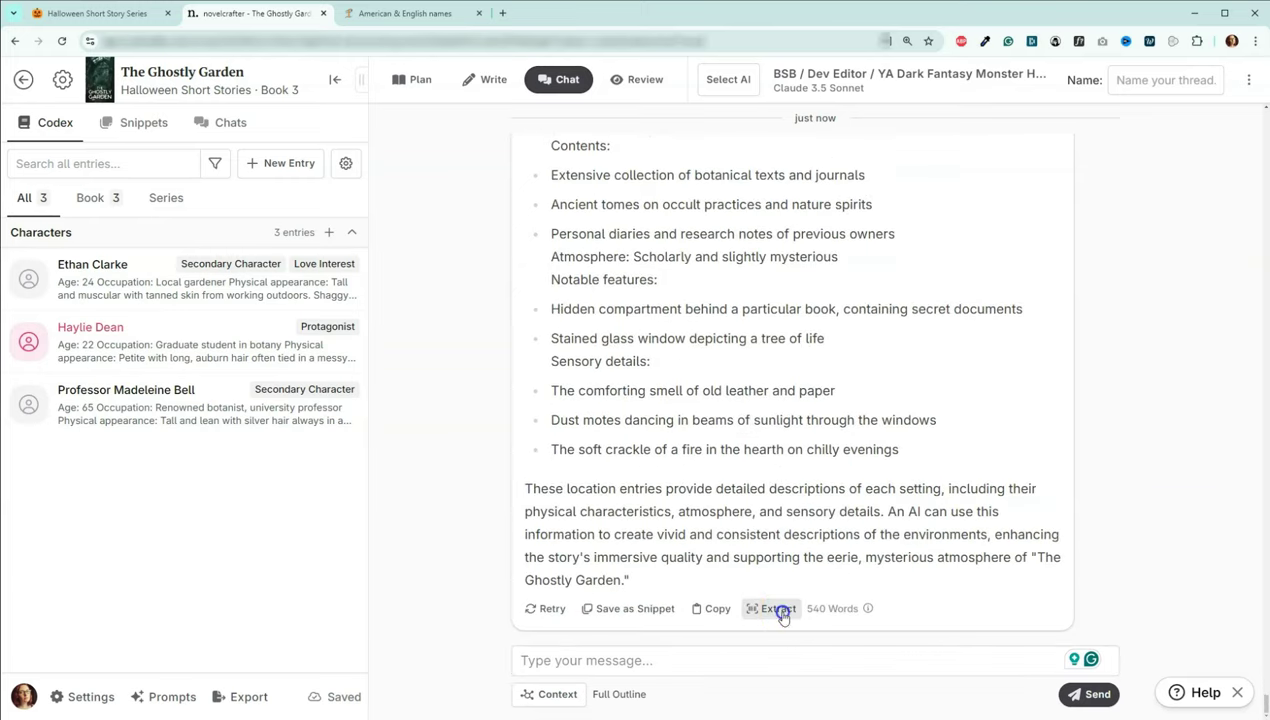
click(581, 259)
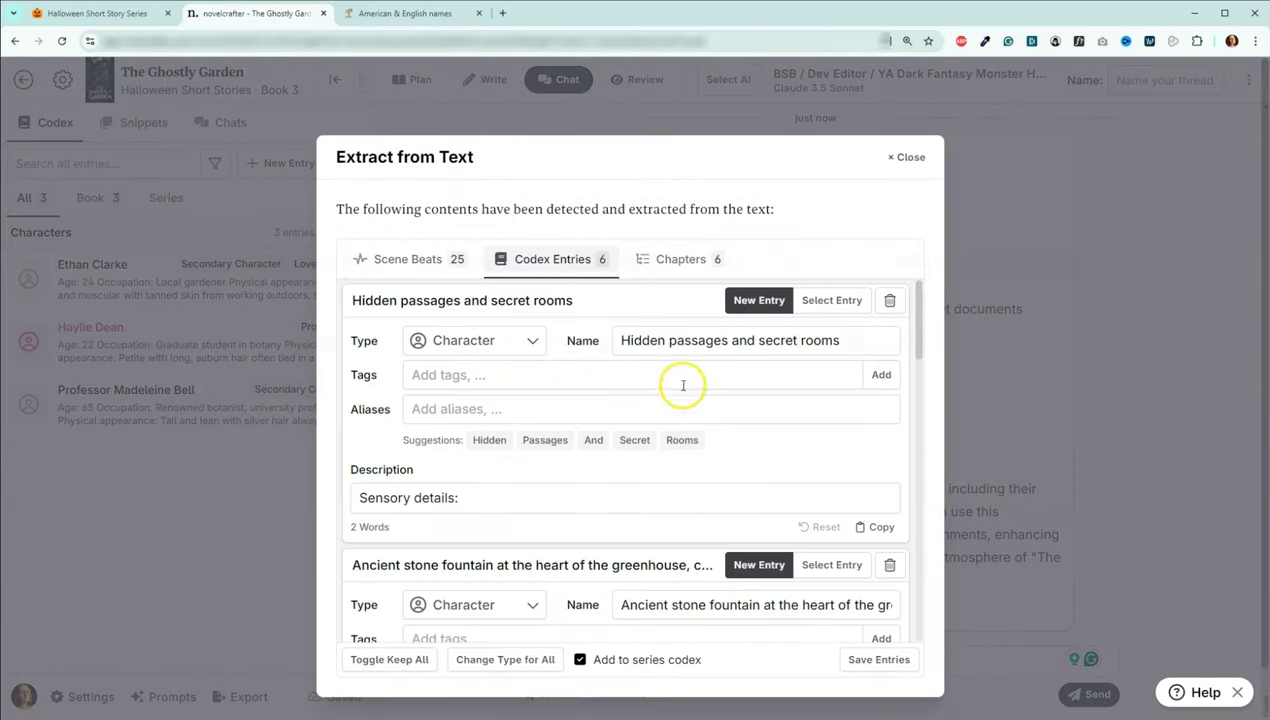
scroll(698, 367, down, 1)
scroll(698, 367, down, 5)
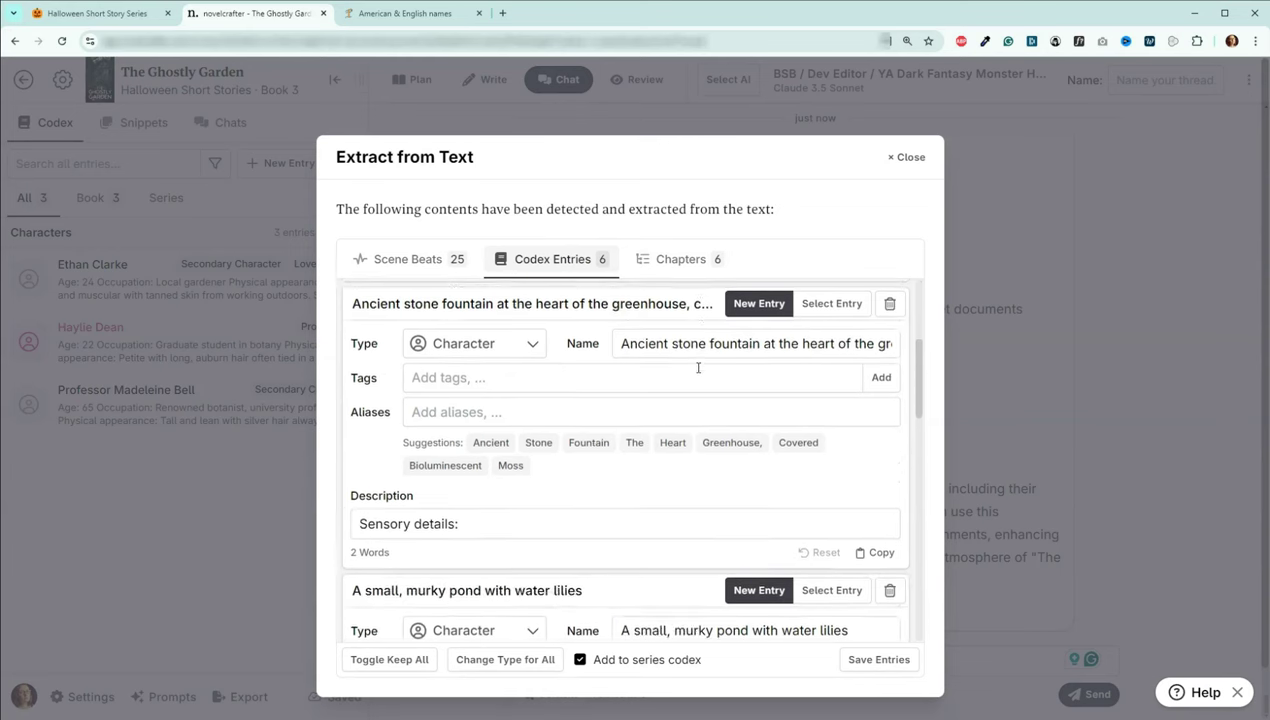
scroll(698, 367, down, 5)
scroll(698, 370, up, 8)
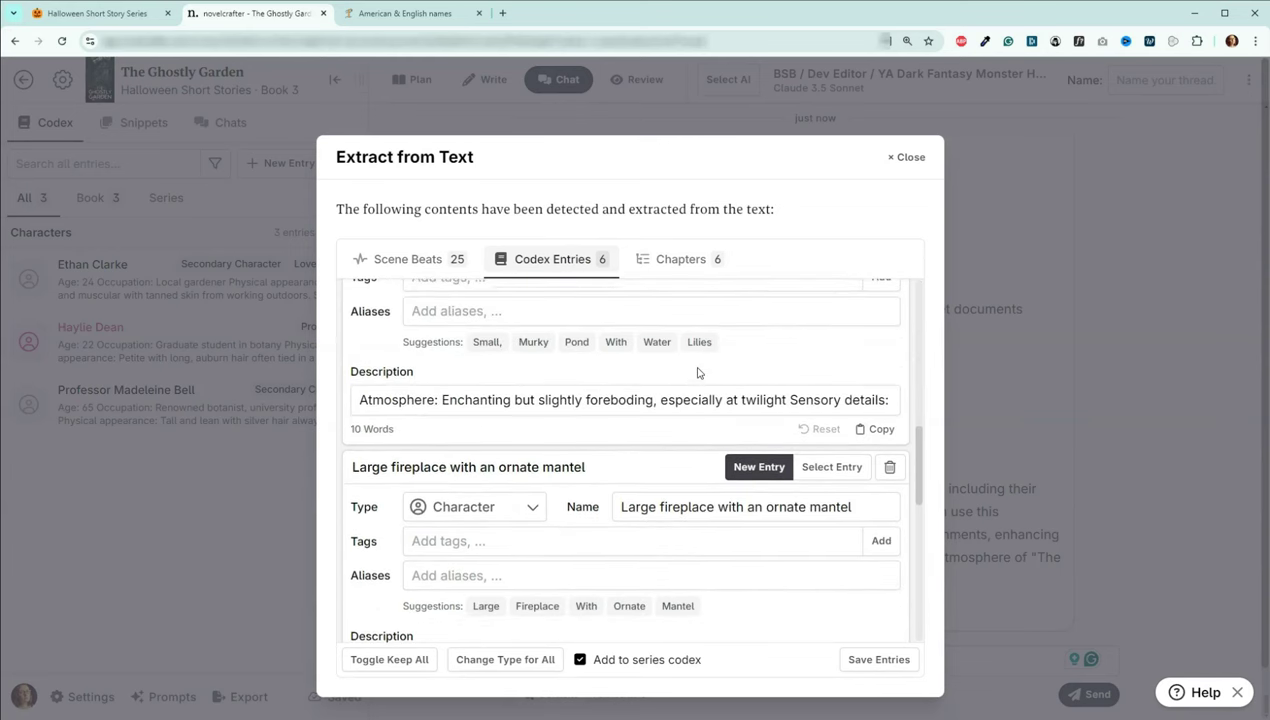
scroll(698, 373, up, 3)
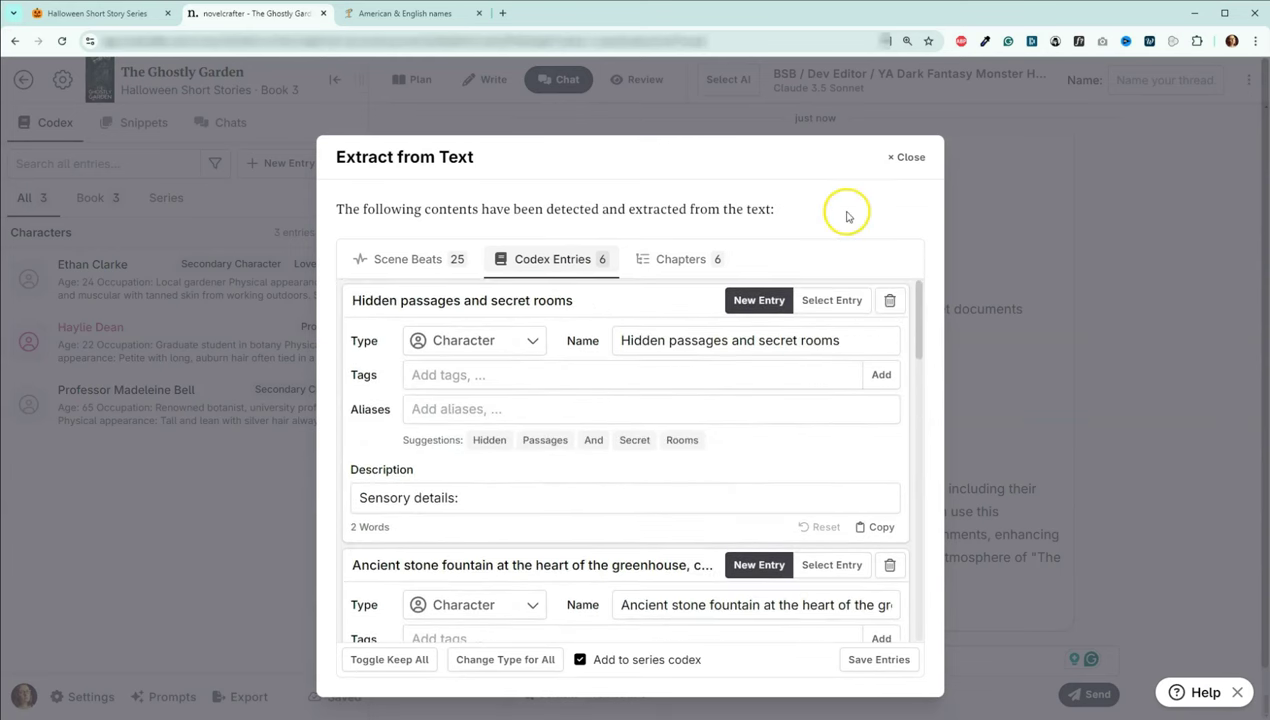
click(908, 157)
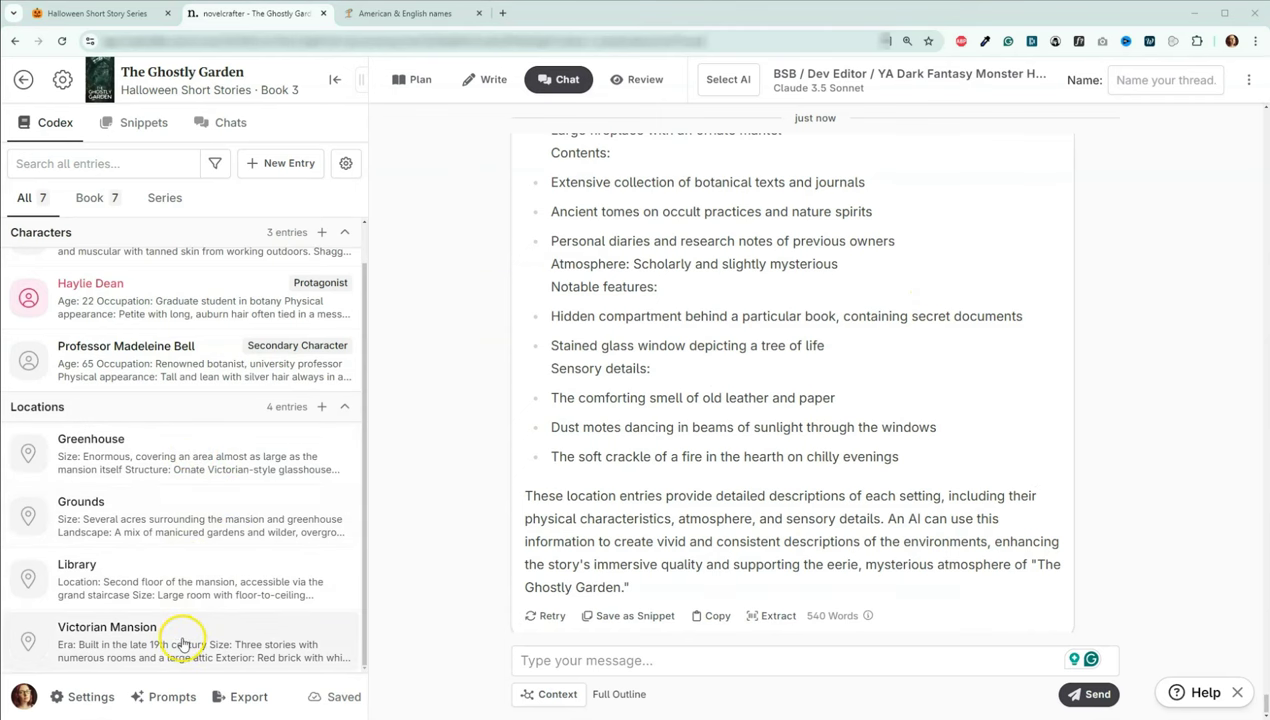
- Open the Greenhouse location entry, read its full description, and close it
click(198, 458)
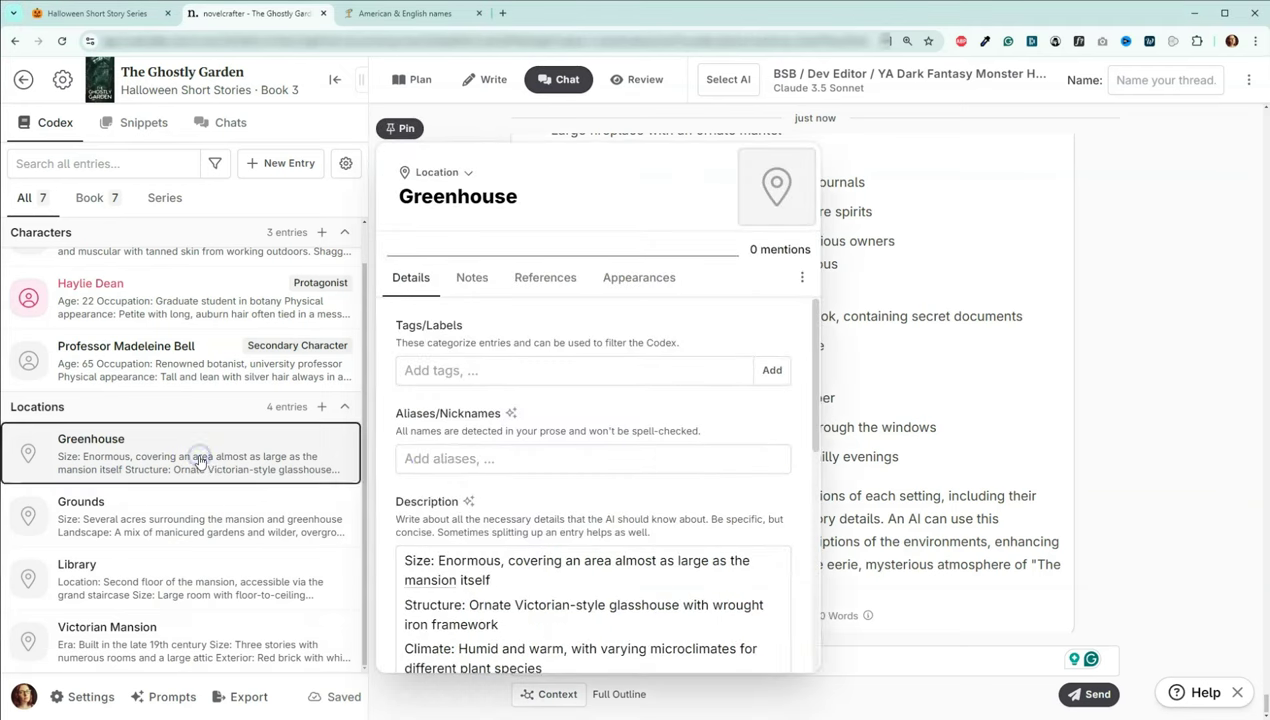
scroll(460, 440, down, 2)
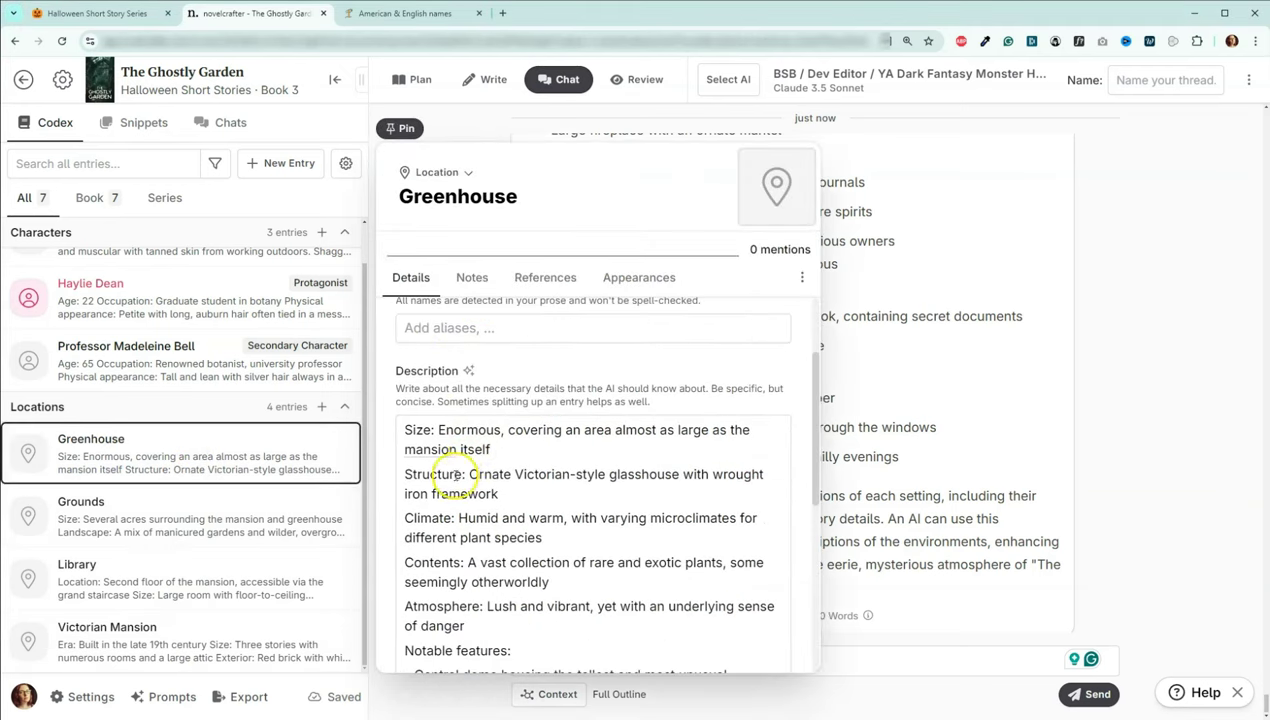
scroll(470, 470, down, 1)
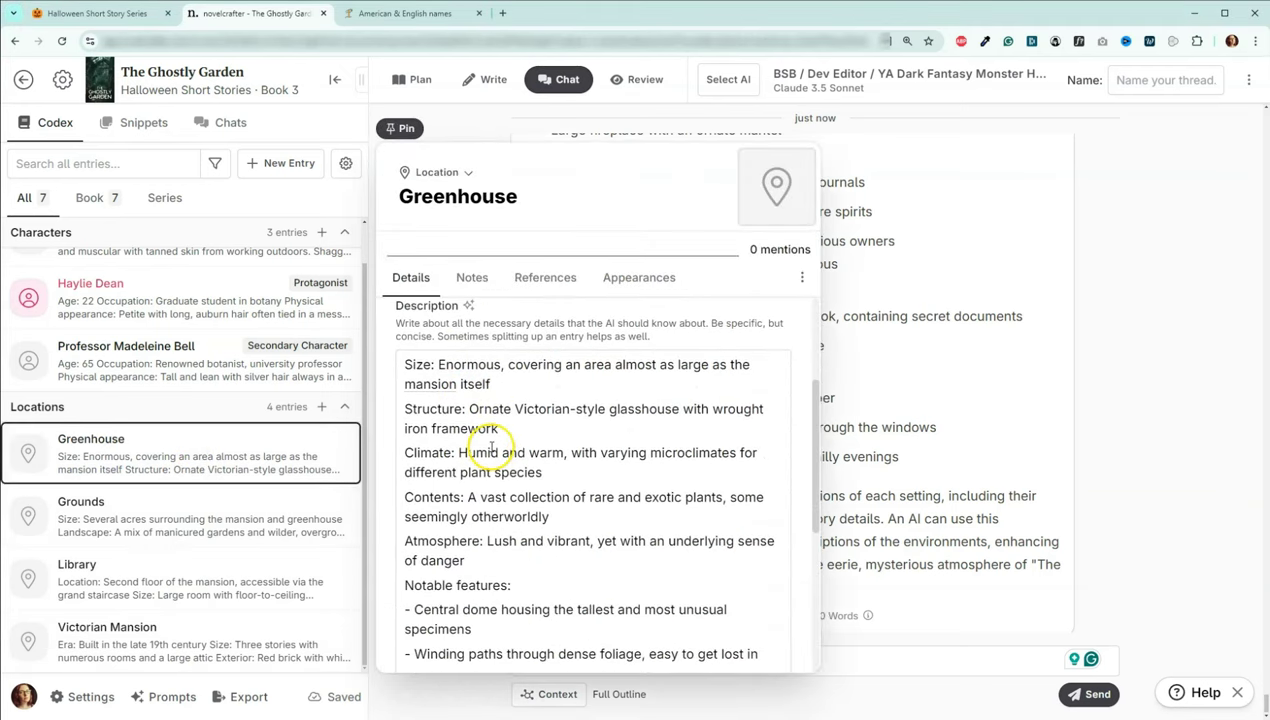
scroll(491, 447, down, 1)
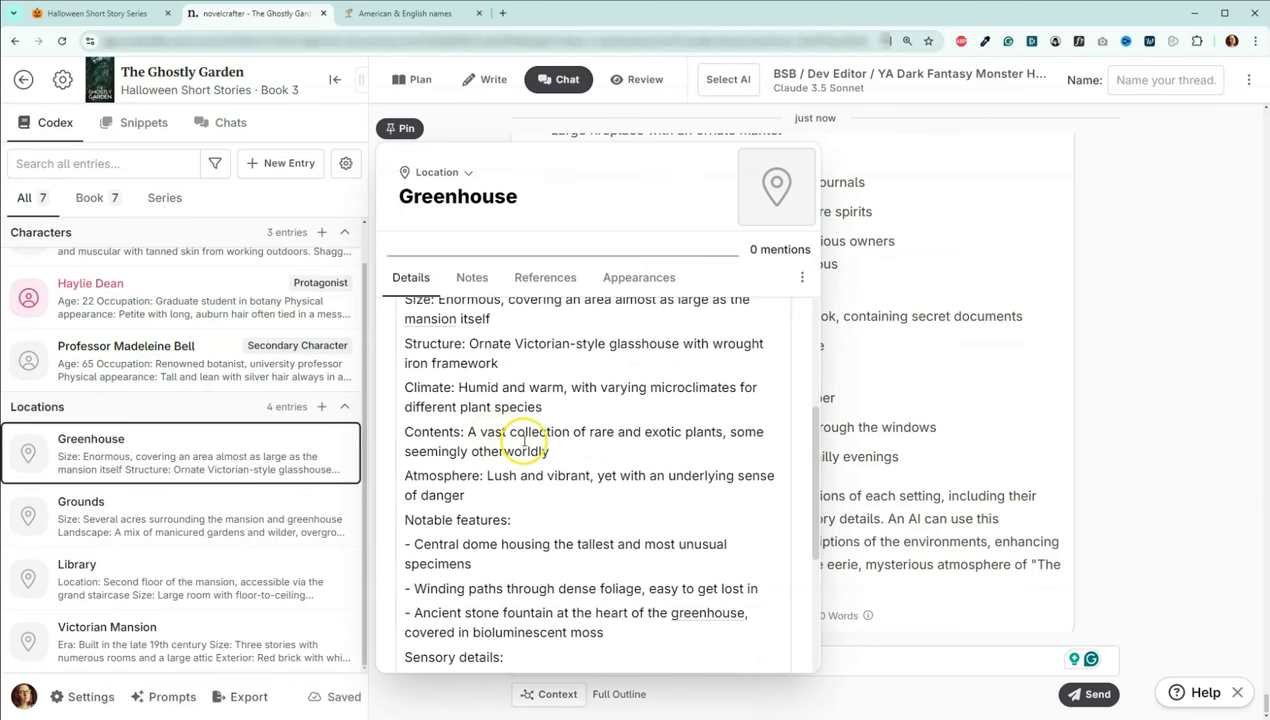
scroll(520, 448, down, 1)
scroll(480, 428, down, 1)
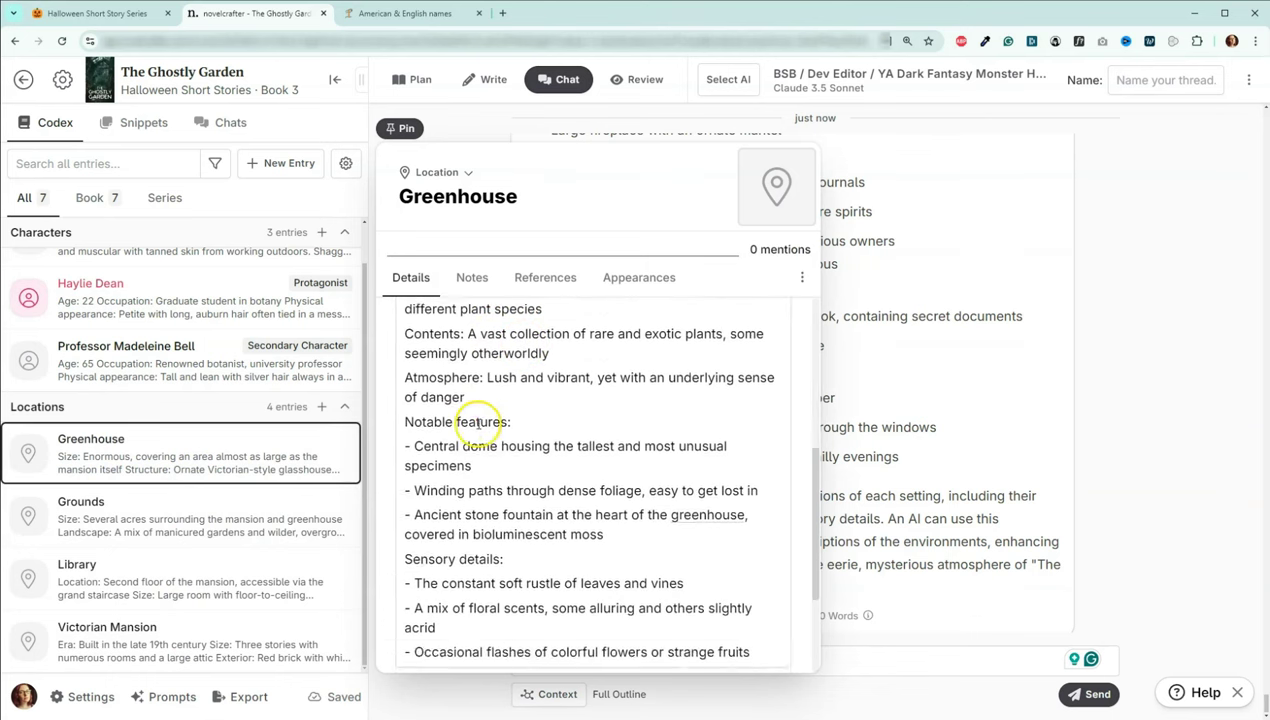
scroll(478, 424, down, 2)
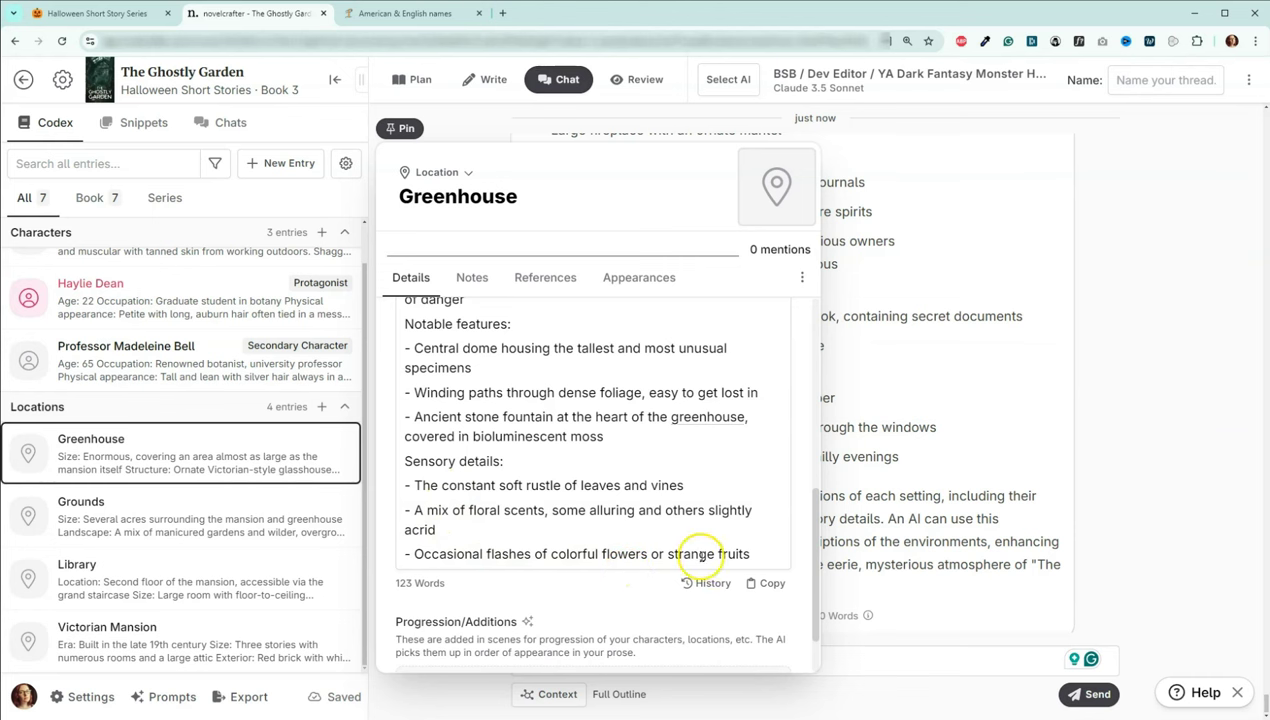
click(227, 450)
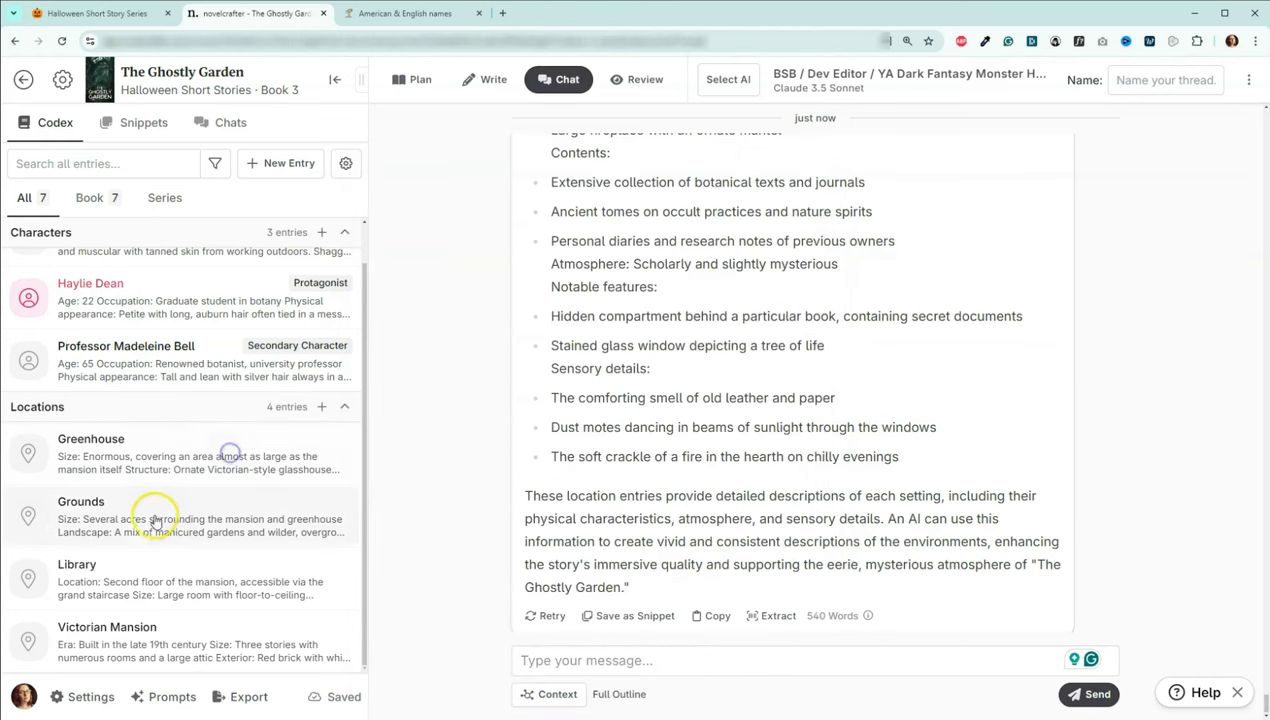
- Open the Grounds location entry to check its details, and close it
click(153, 519)
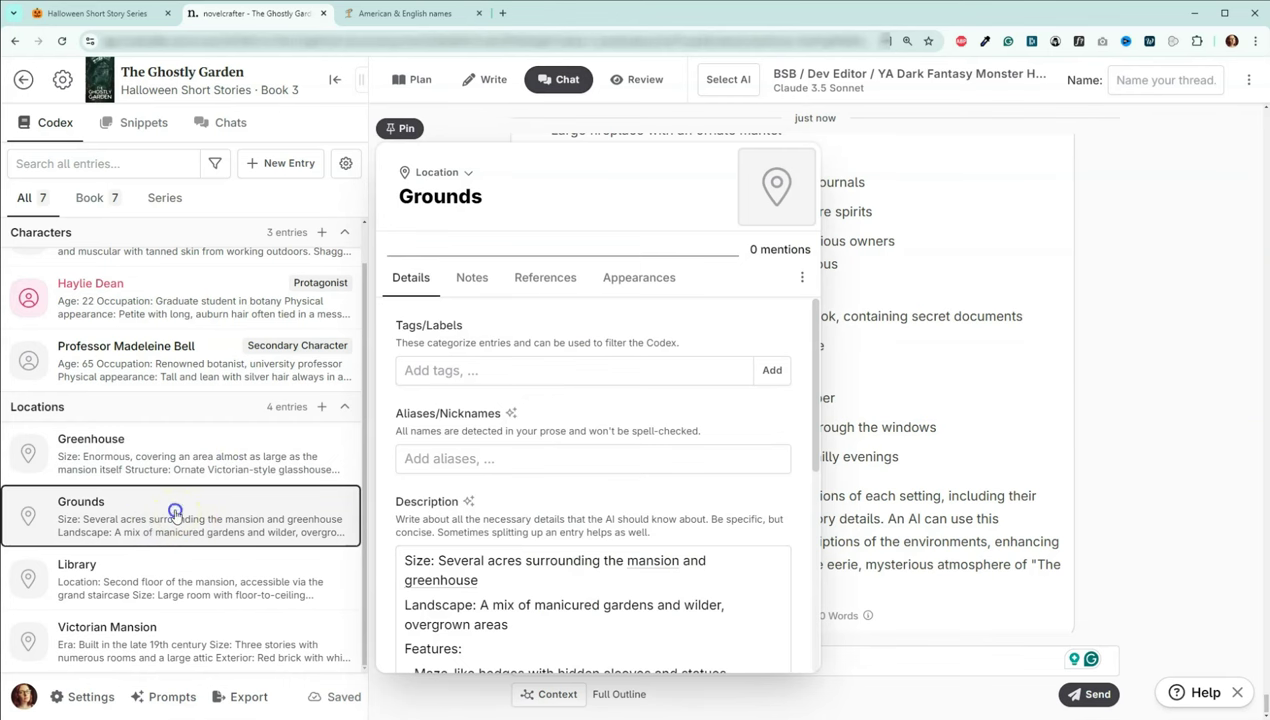
click(176, 512)
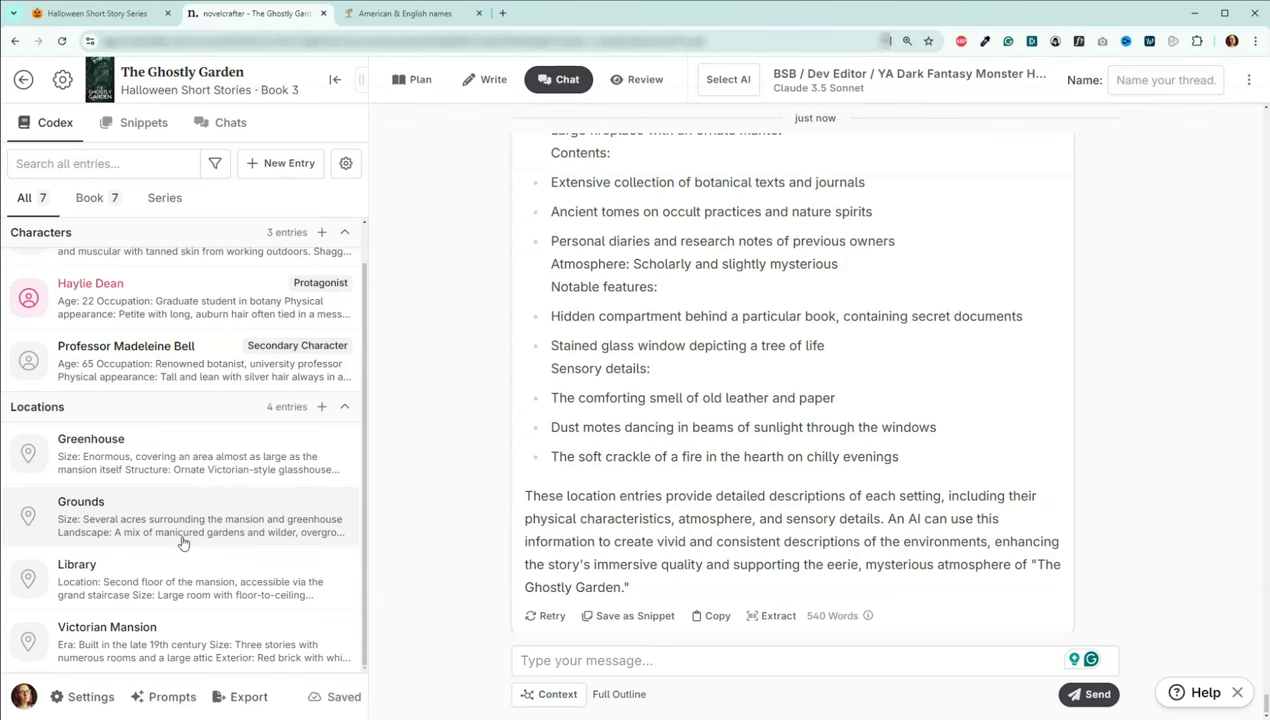
click(189, 531)
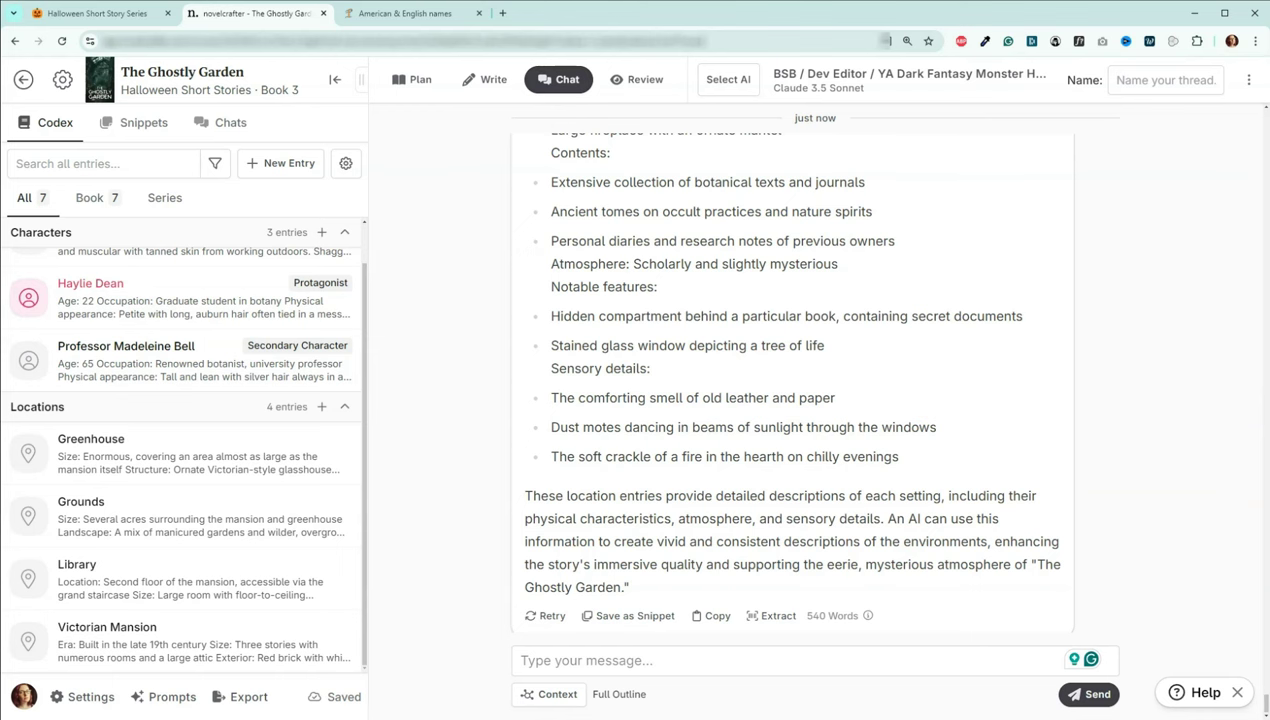
- Look back through the chat to the story outline and locate the enchanted gardening tools mentioned in Chapter 3
scroll(1128, 315, up, 10)
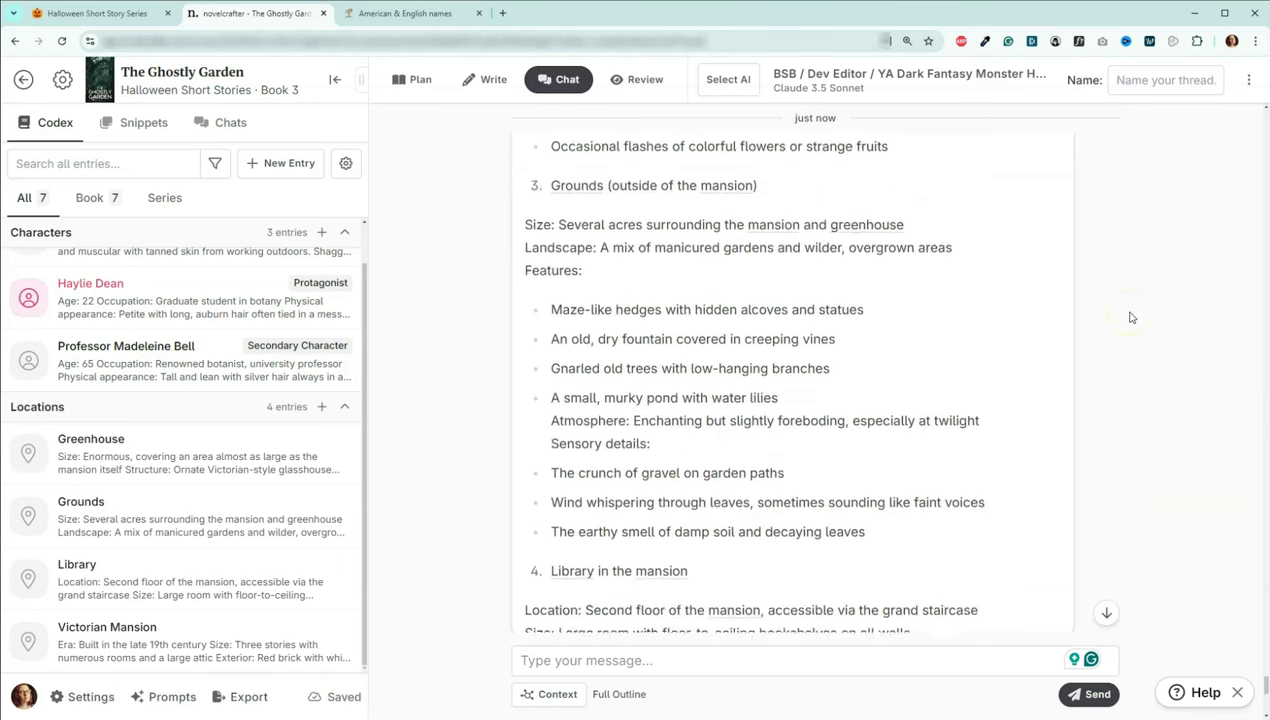
scroll(1130, 317, up, 10)
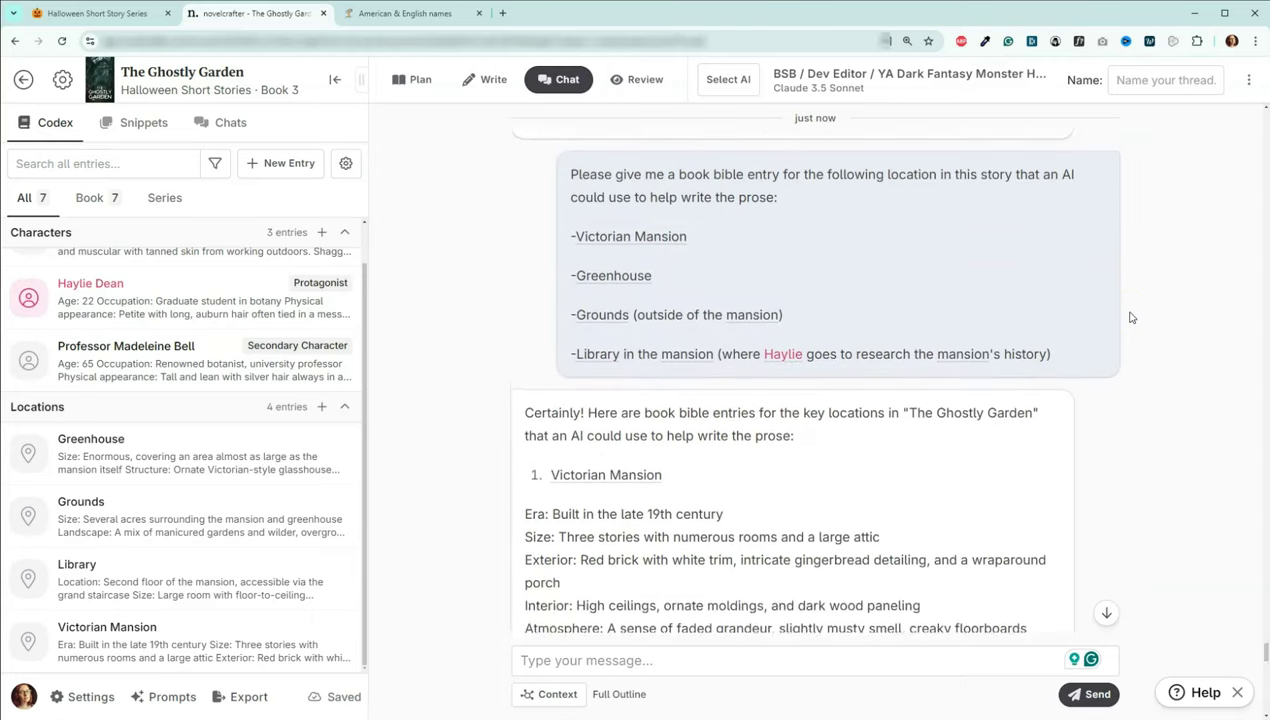
scroll(1130, 317, up, 8)
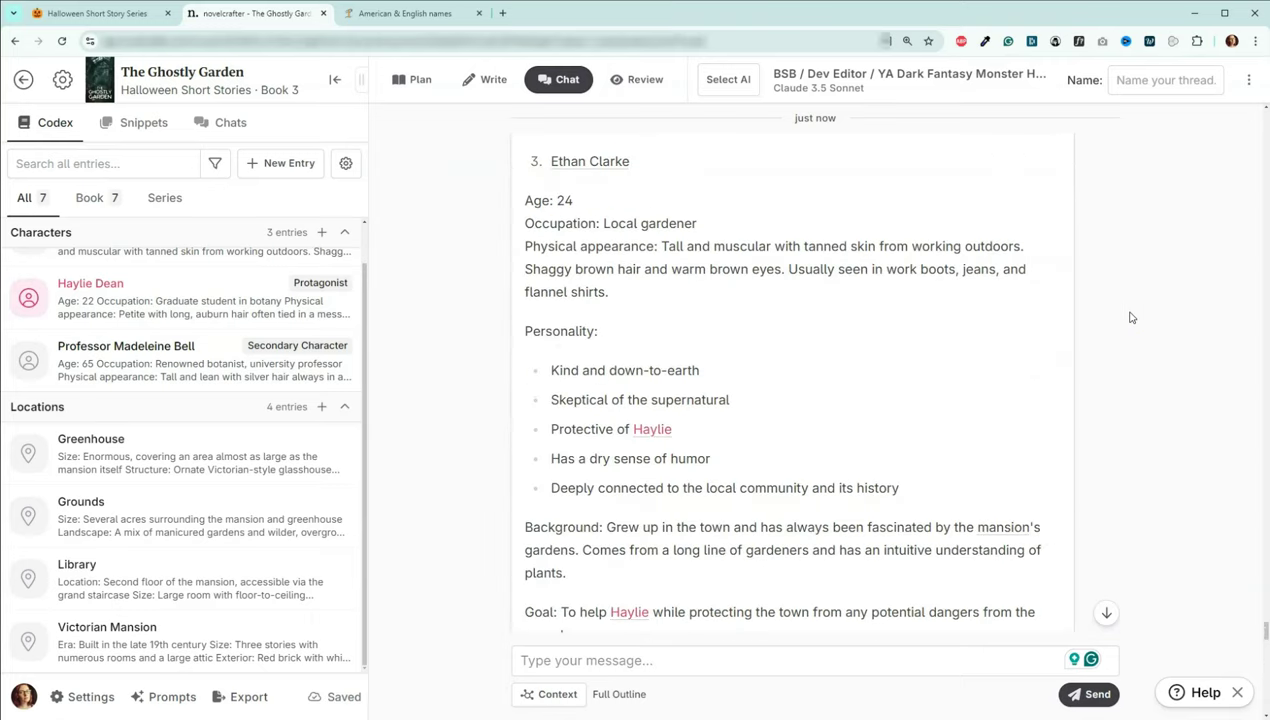
scroll(1130, 317, up, 3)
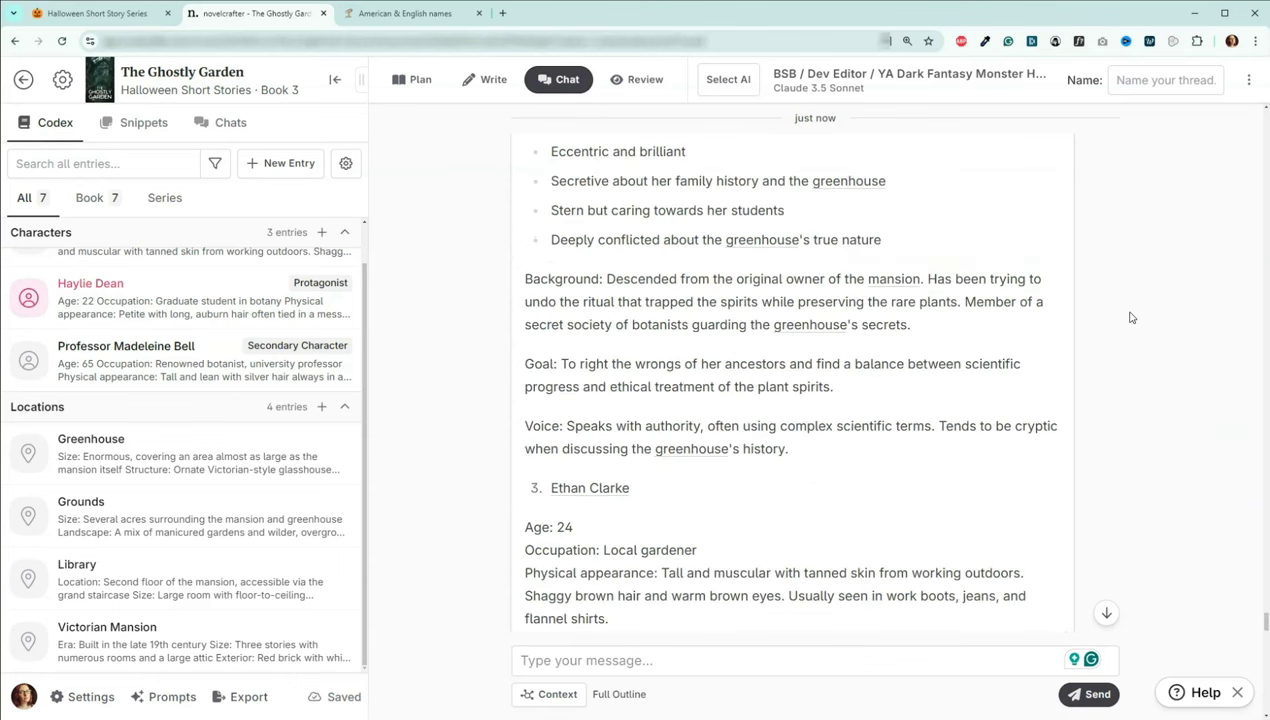
scroll(1130, 317, up, 12)
scroll(1130, 317, up, 2)
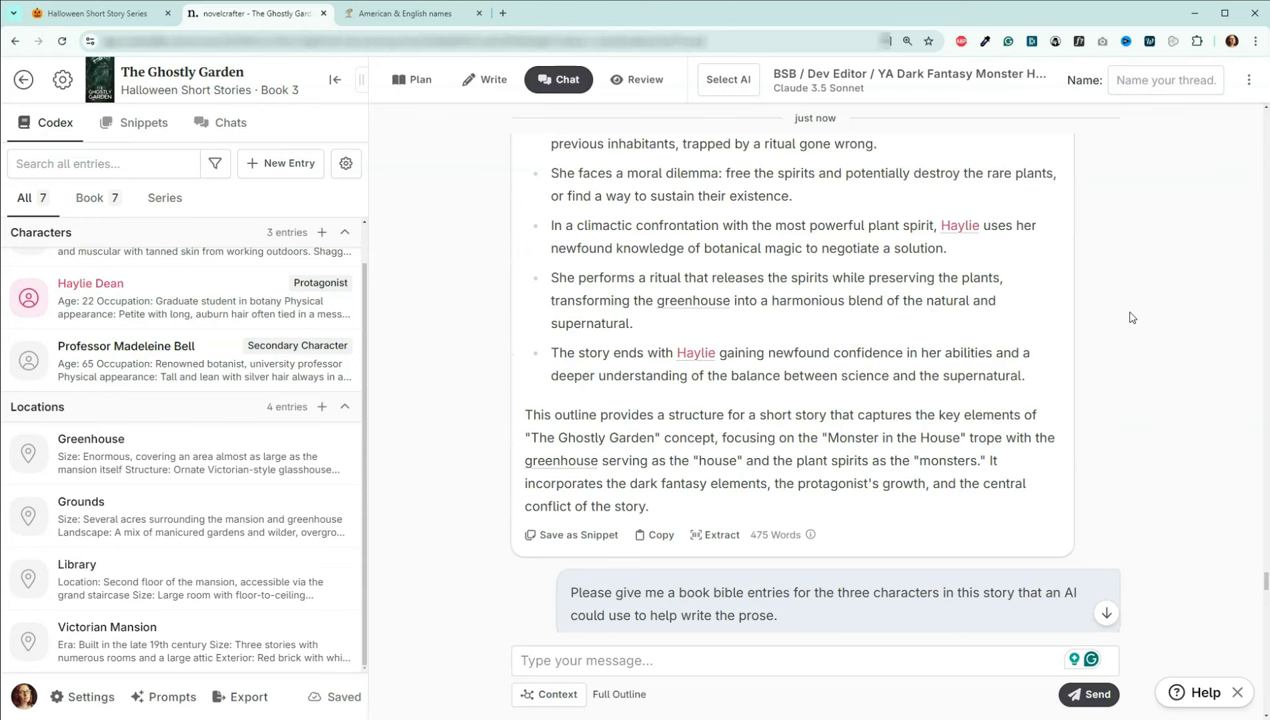
scroll(1130, 317, up, 2)
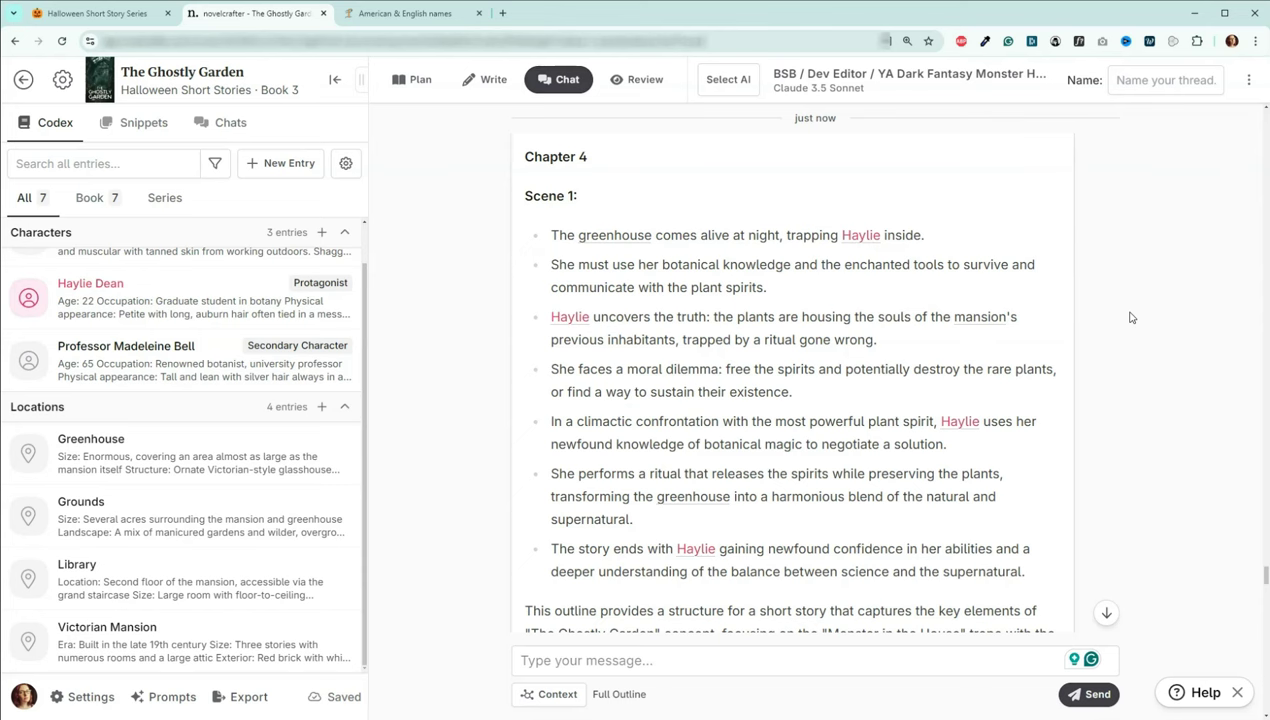
scroll(1131, 317, up, 3)
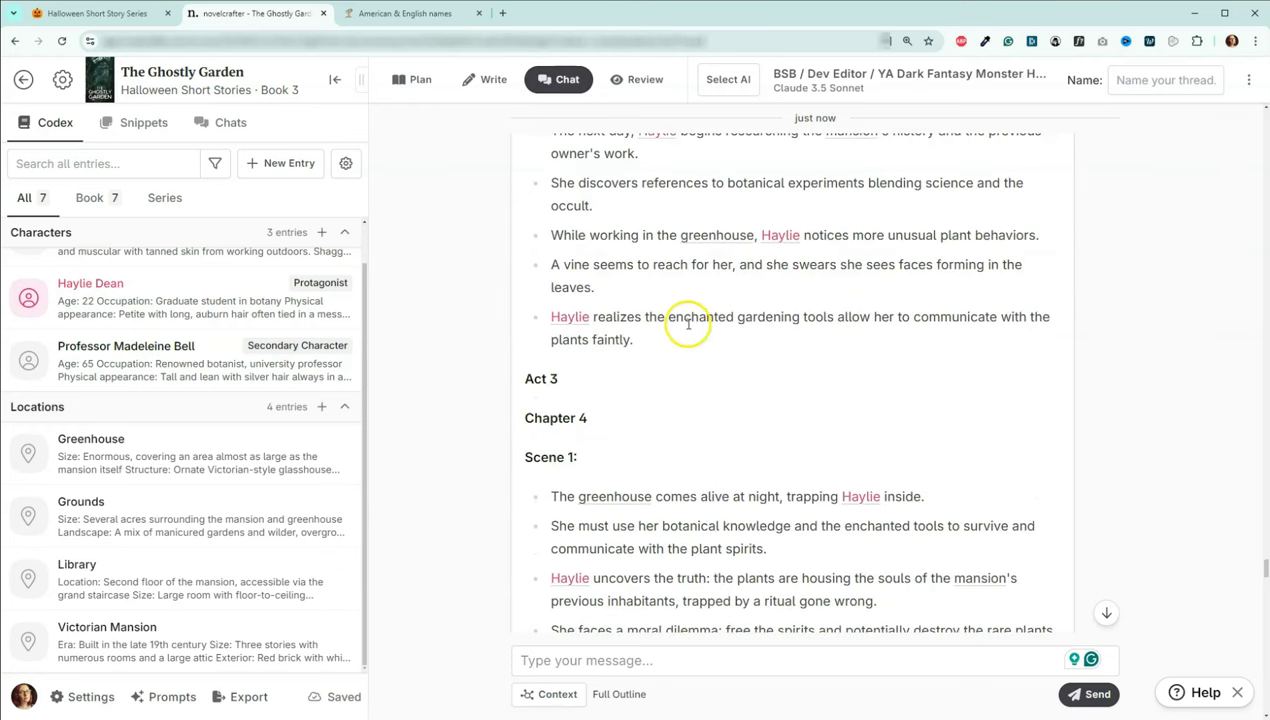
drag(668, 318, 834, 317)
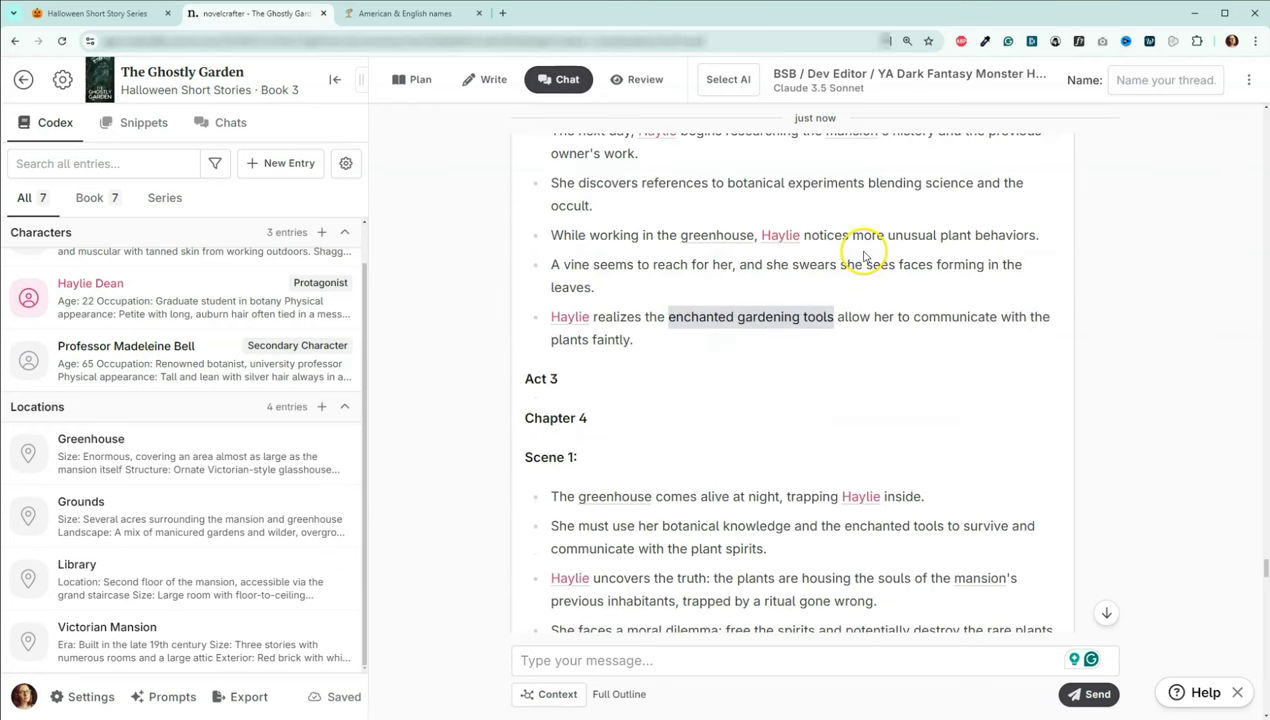
scroll(927, 331, down, 2)
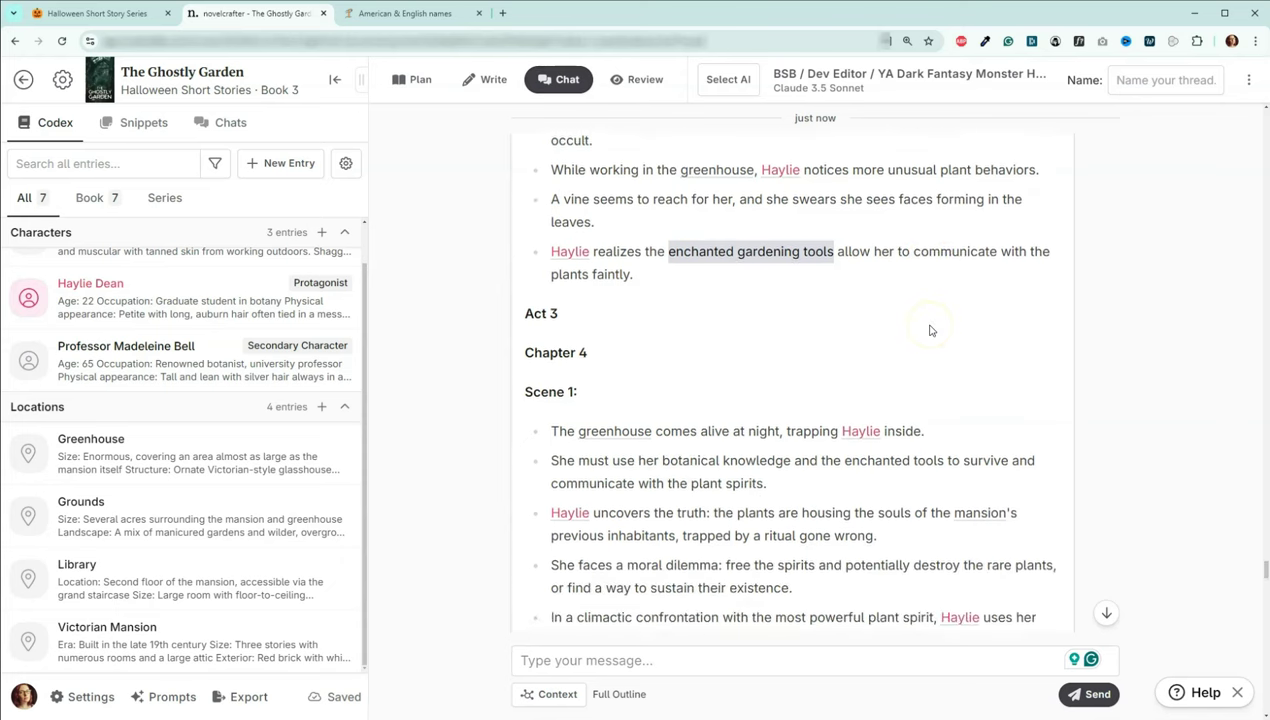
- Reread the story outline from Chapter 1 through Chapter 4 to check for important objects that need book bible entries
click(797, 660)
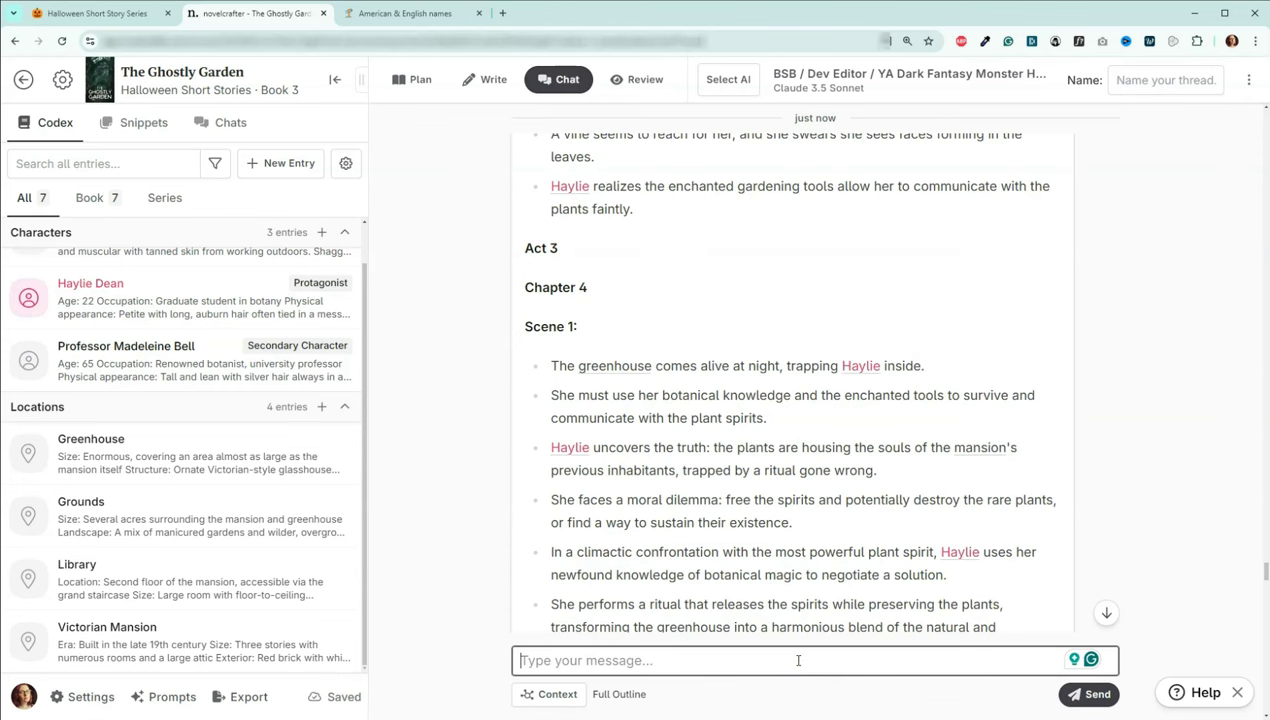
click(802, 444)
scroll(802, 444, up, 3)
scroll(802, 444, up, 5)
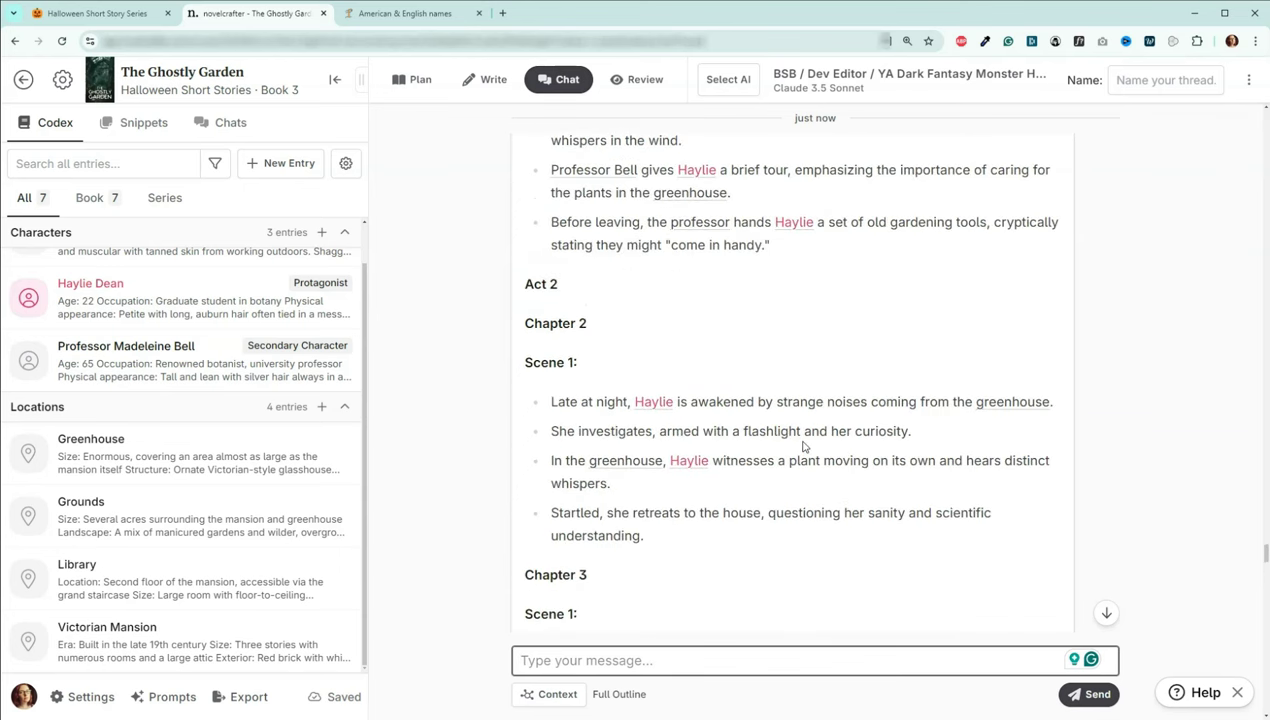
scroll(802, 446, up, 4)
scroll(802, 446, up, 4)
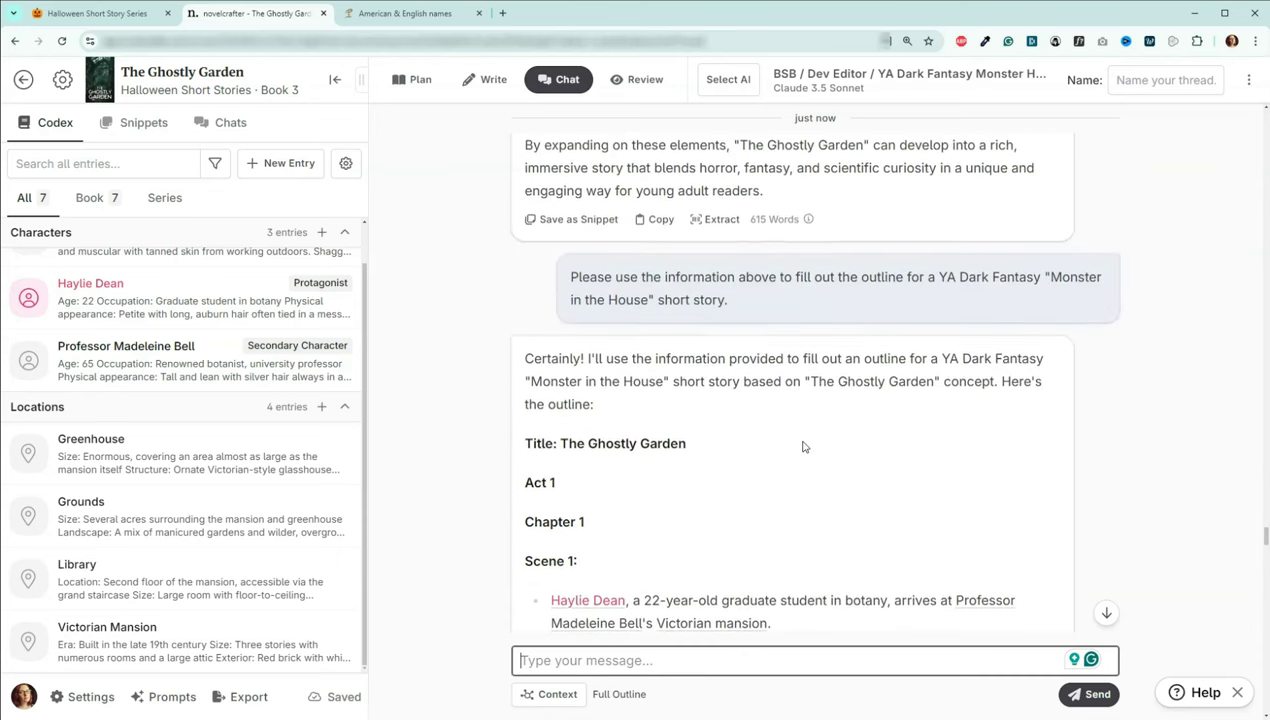
scroll(802, 446, down, 4)
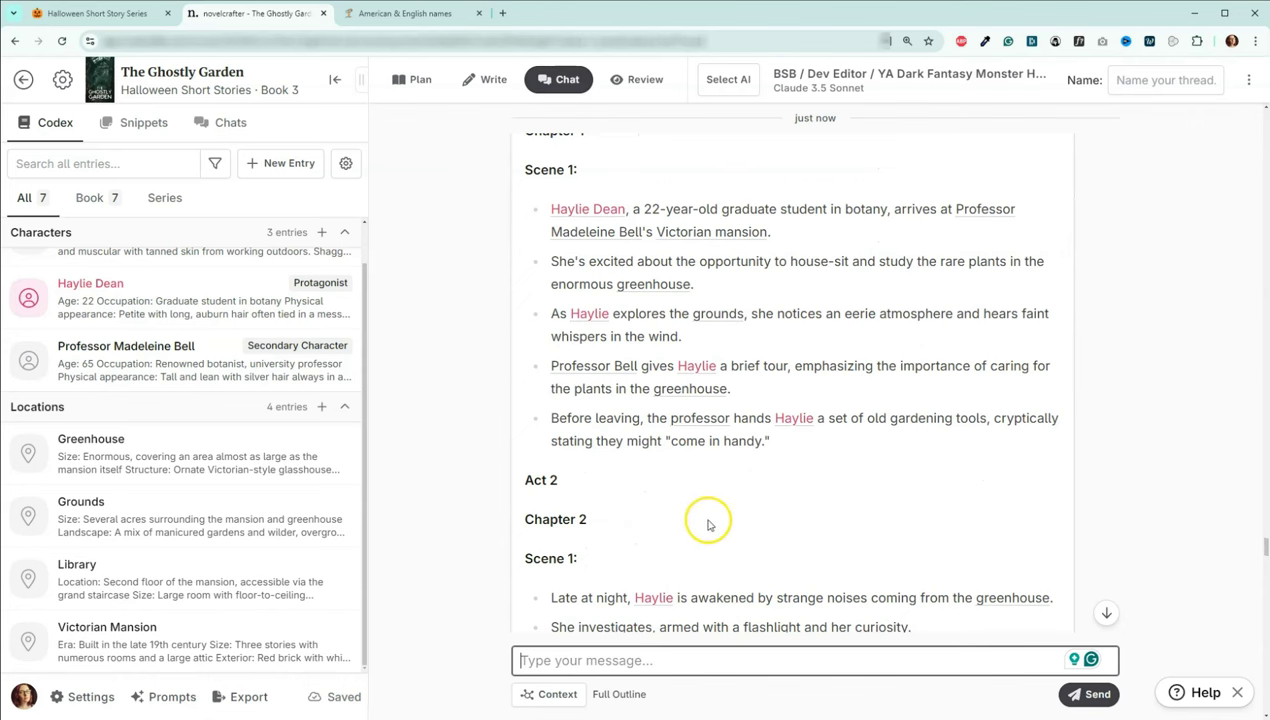
scroll(727, 484, down, 1)
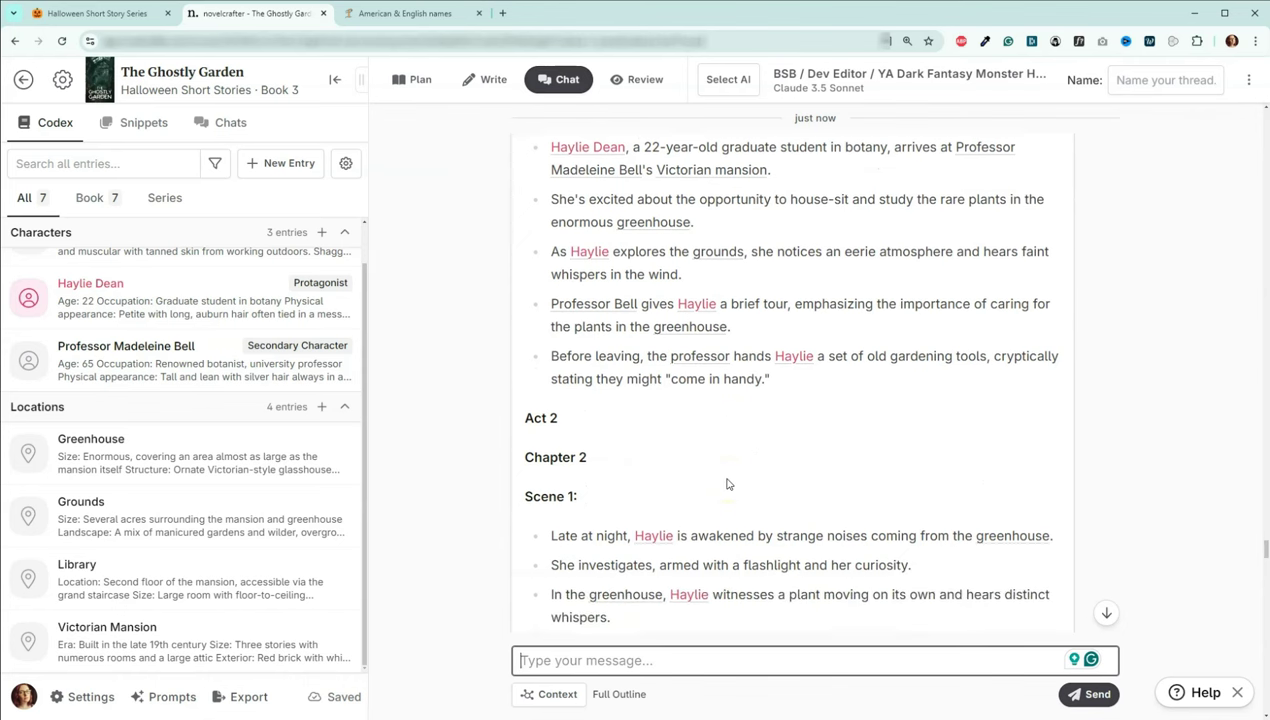
scroll(727, 484, down, 2)
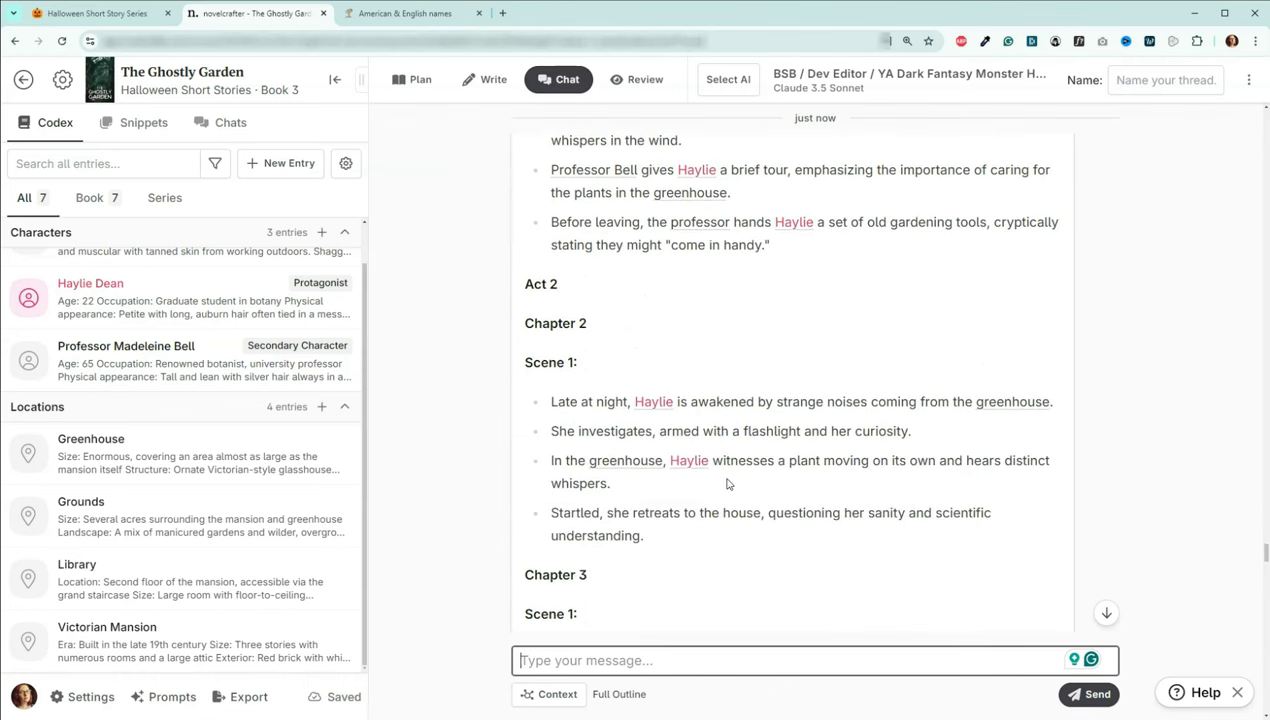
scroll(727, 484, down, 2)
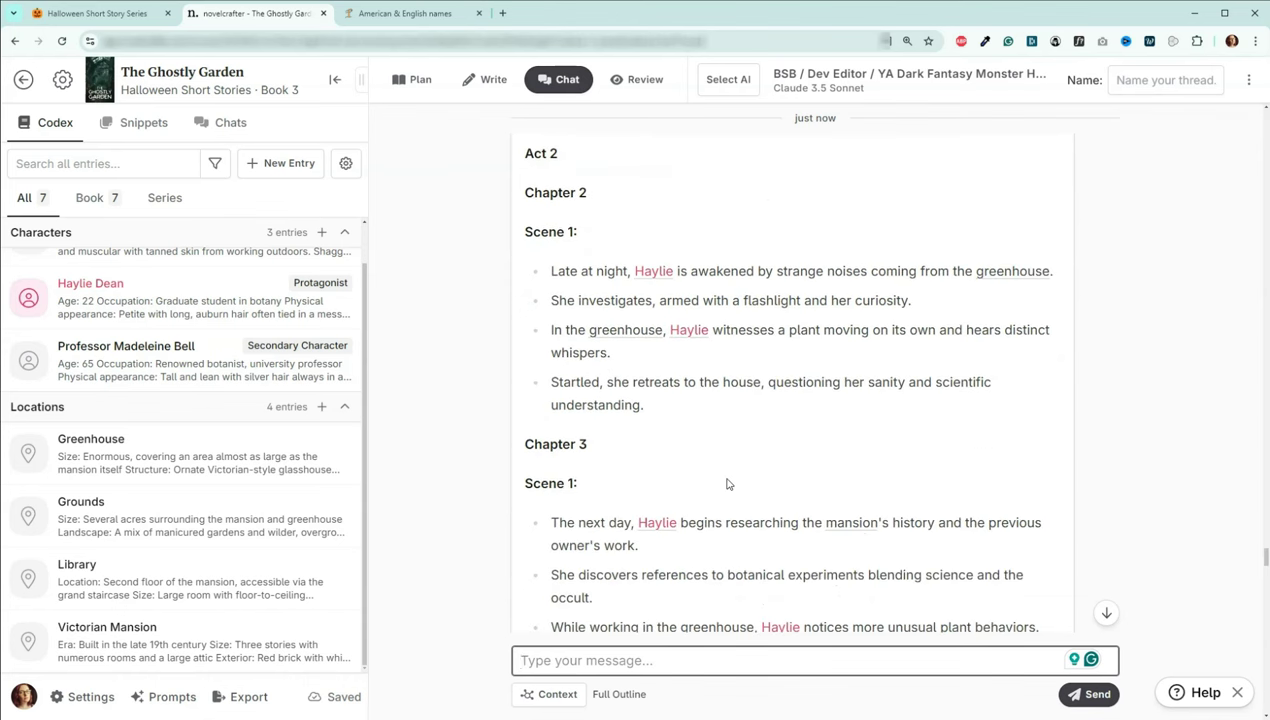
scroll(727, 484, down, 2)
scroll(727, 484, down, 2)
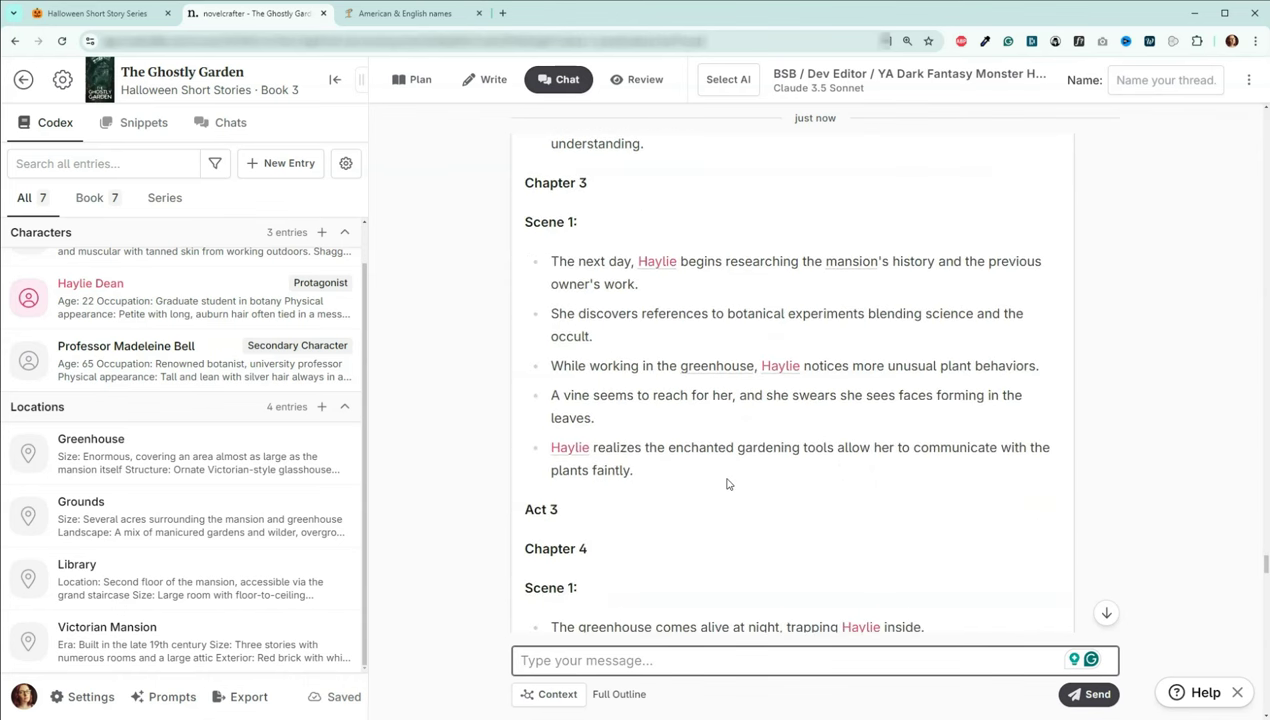
scroll(743, 478, down, 3)
scroll(743, 481, down, 3)
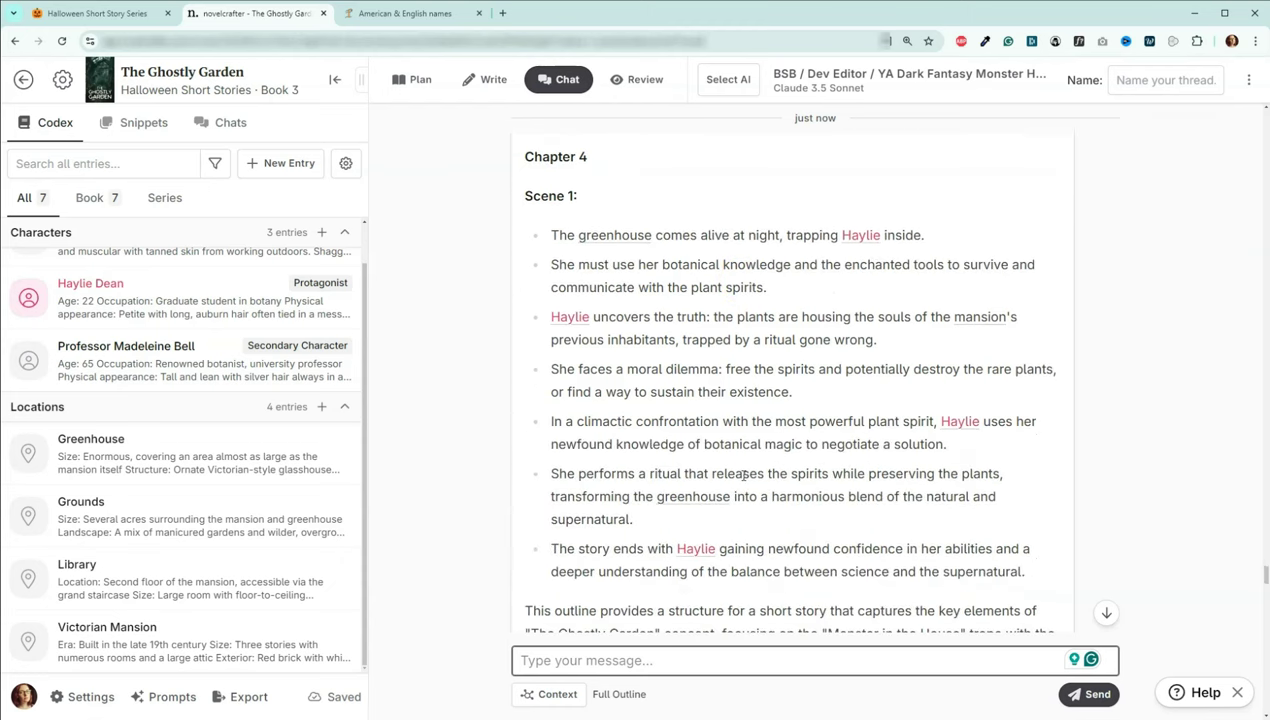
scroll(743, 477, down, 2)
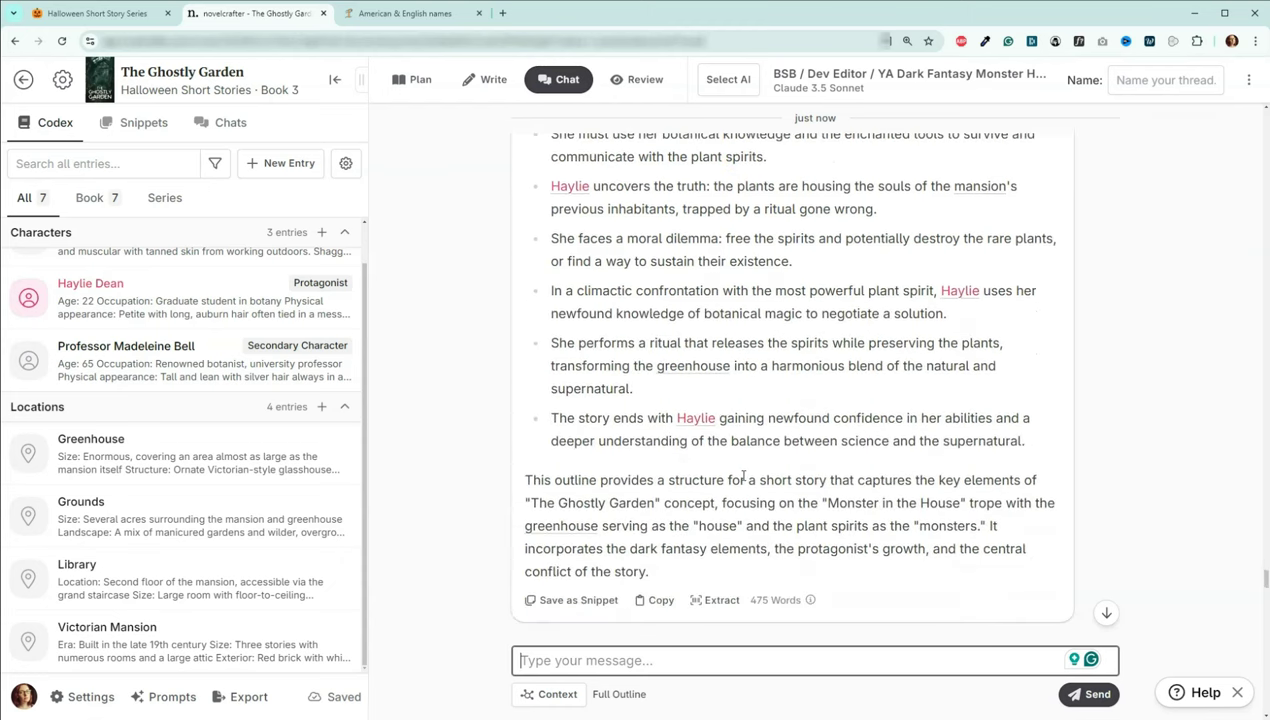
- Send the AI the prompt "Please give me a book bible entry for the enchanted gardening tools that an AI could use to help write the prose."
click(702, 660)
text(Please give me a book bible entry for the enchanted gardening tools)
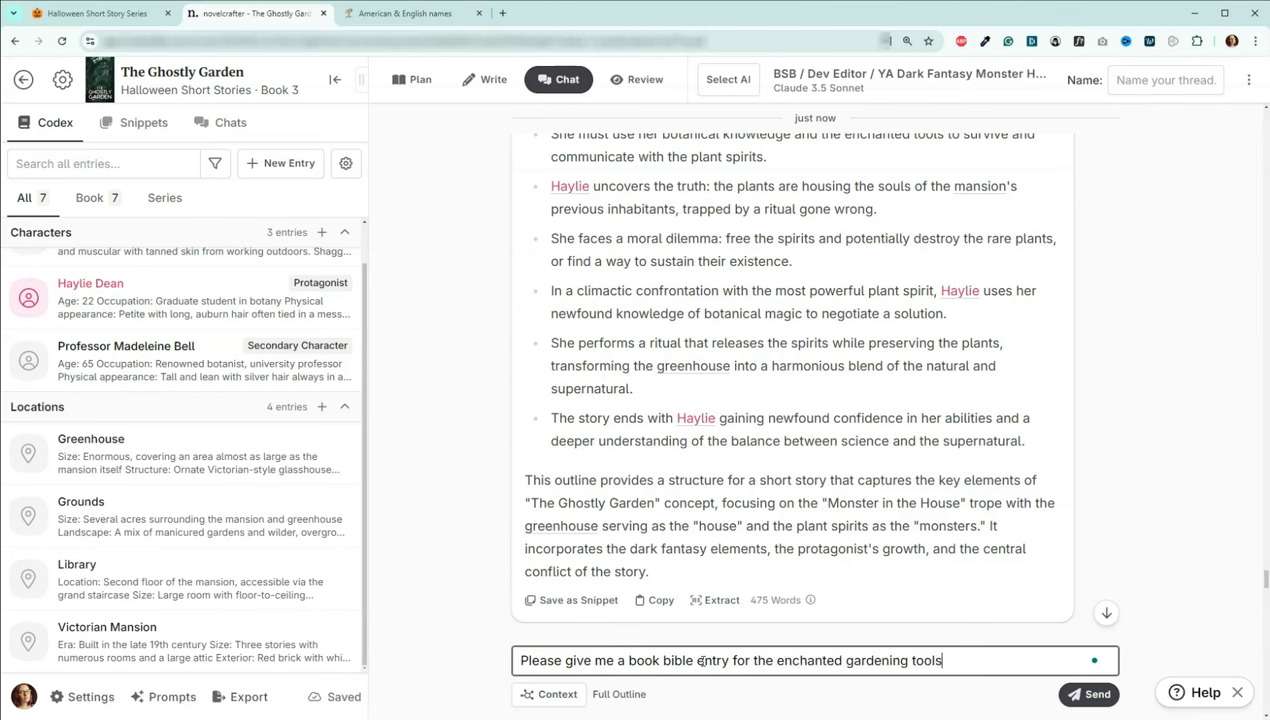
text( that an A)
key(BackSpace)
text(I could use to help write the prose.)
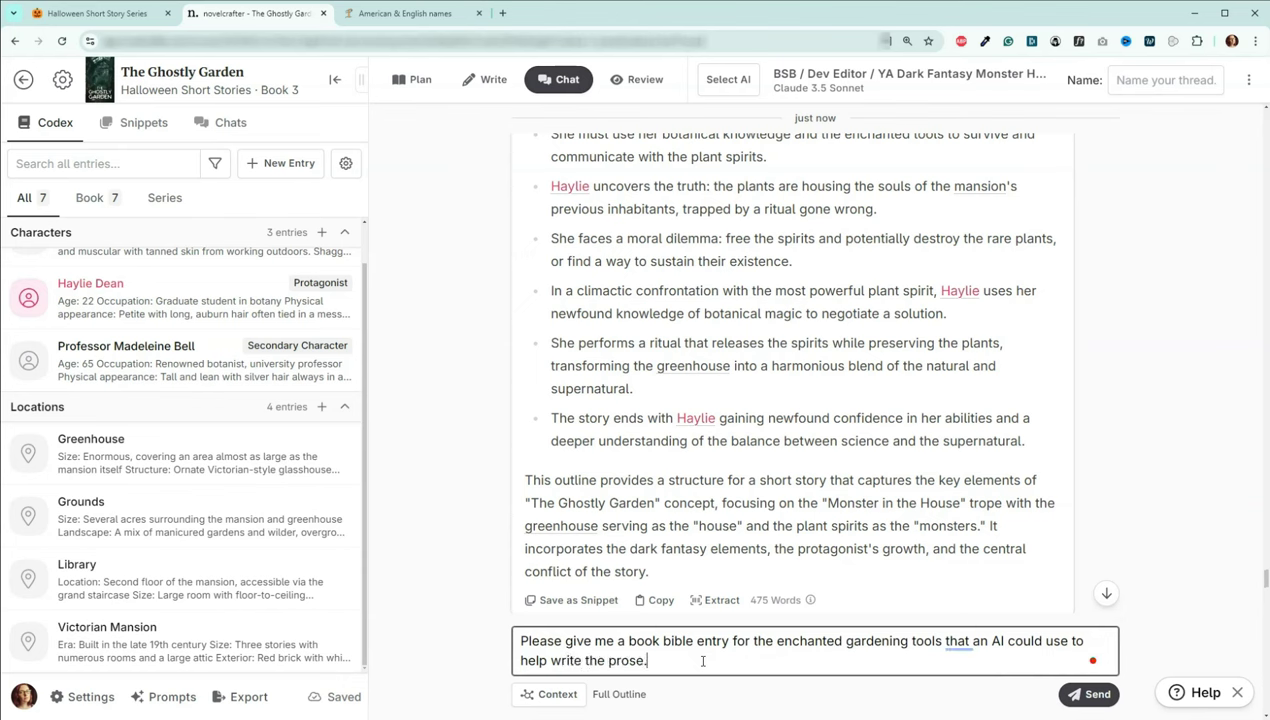
mouse_move(955, 641)
click(1090, 694)
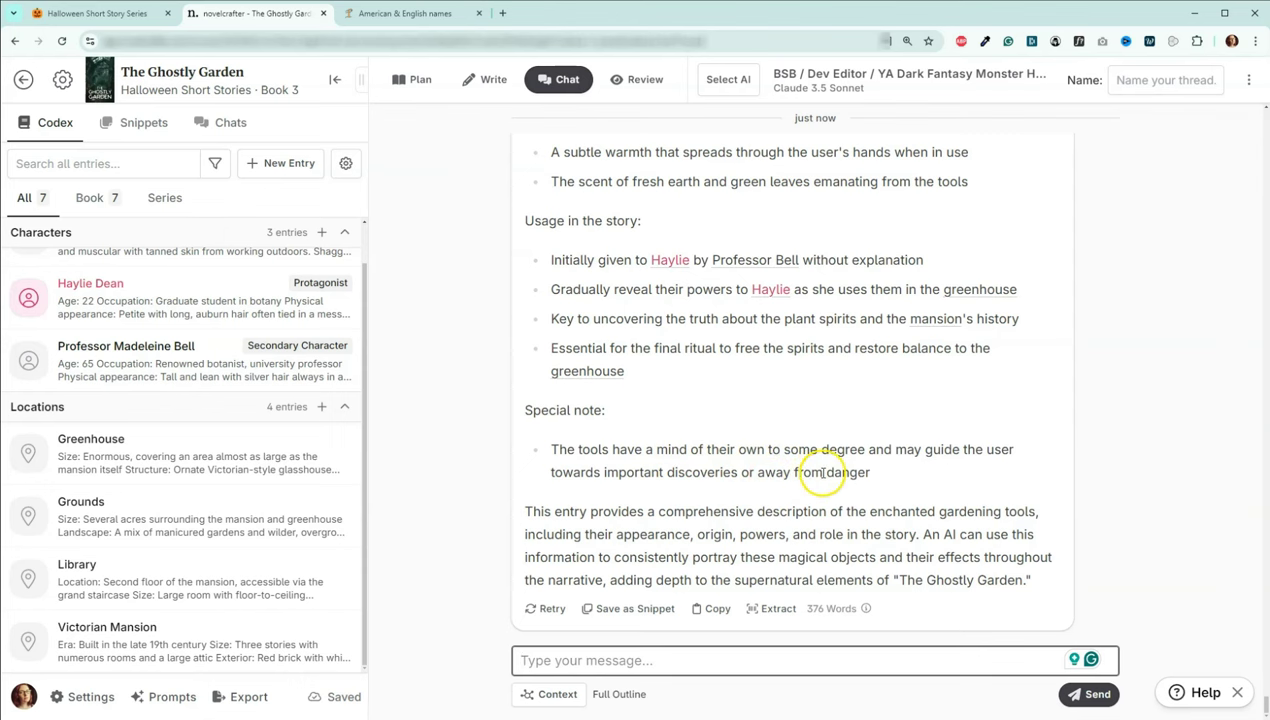
- Review the generated Enchanted Gardening Tools entry, including its appearance, origin, powers and limitations
scroll(822, 468, up, 2)
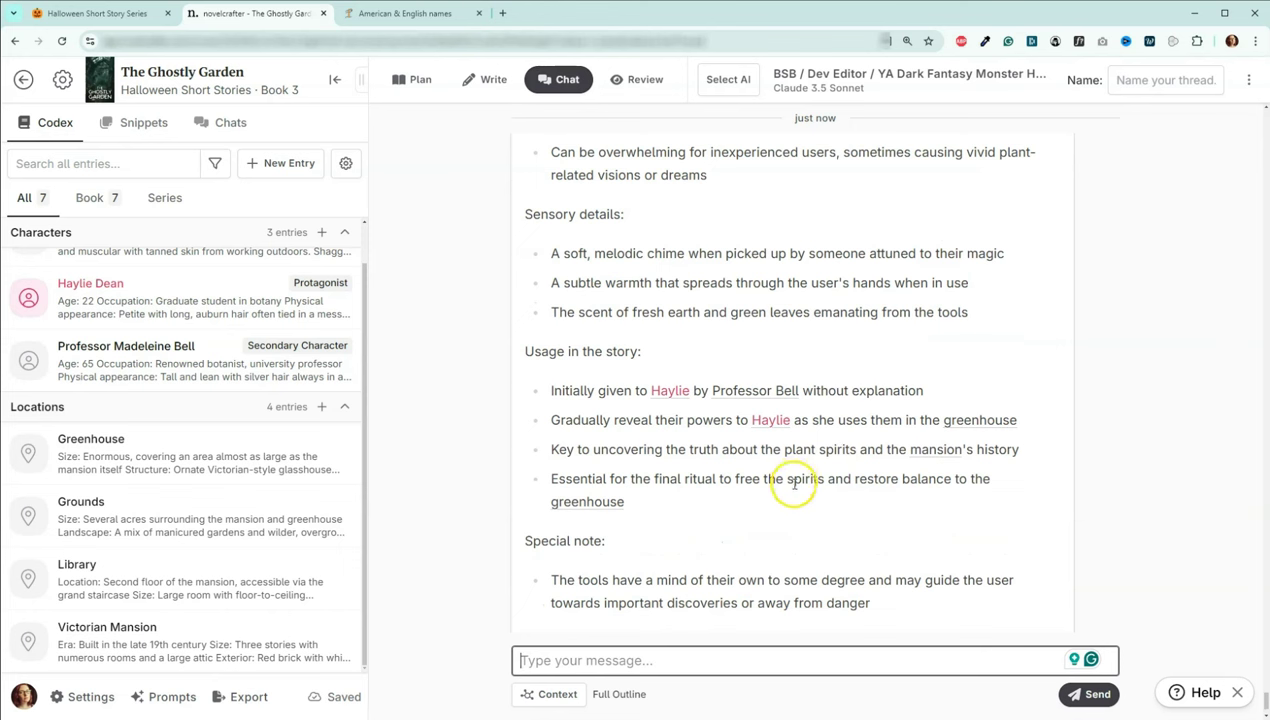
scroll(840, 470, up, 2)
scroll(857, 463, up, 8)
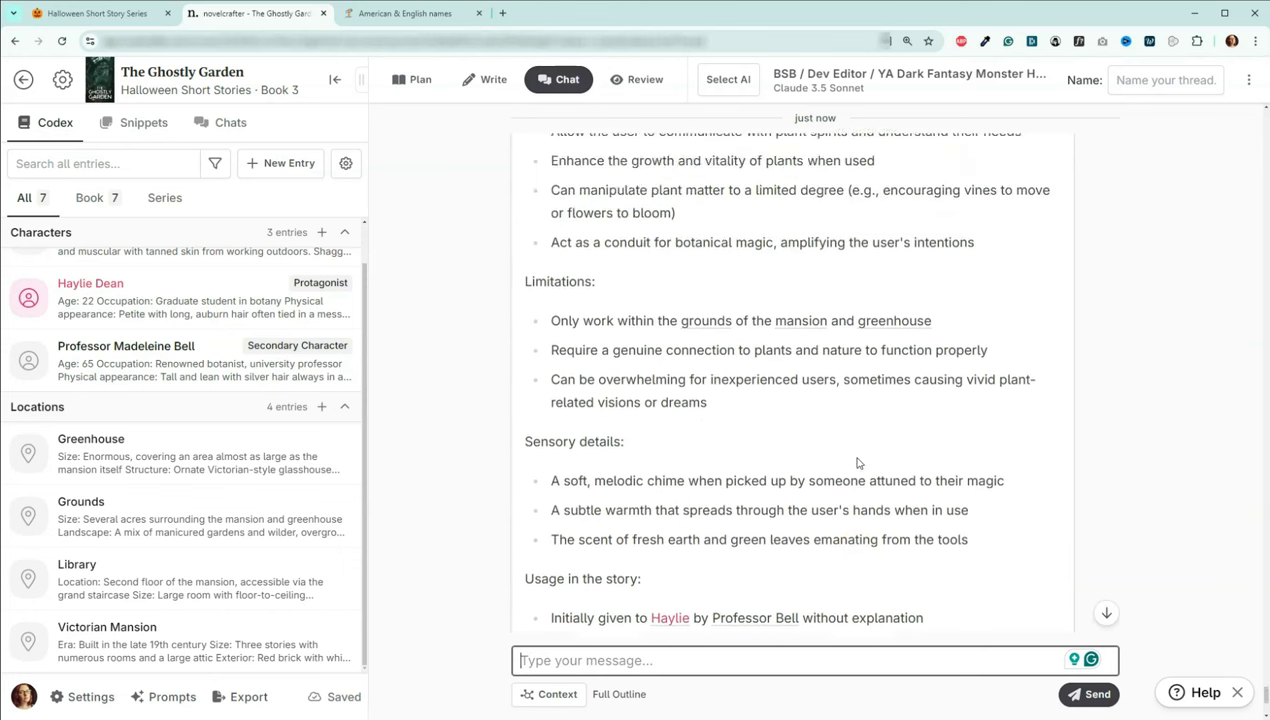
scroll(857, 463, up, 1)
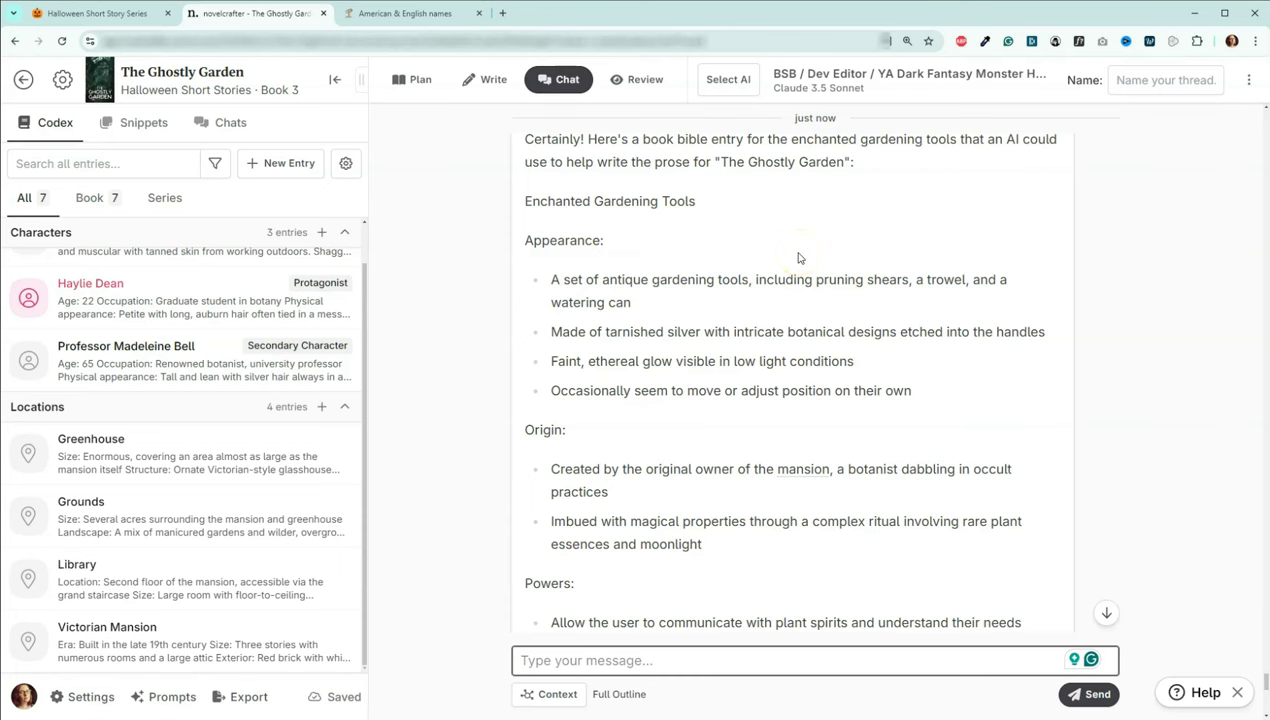
scroll(798, 258, down, 1)
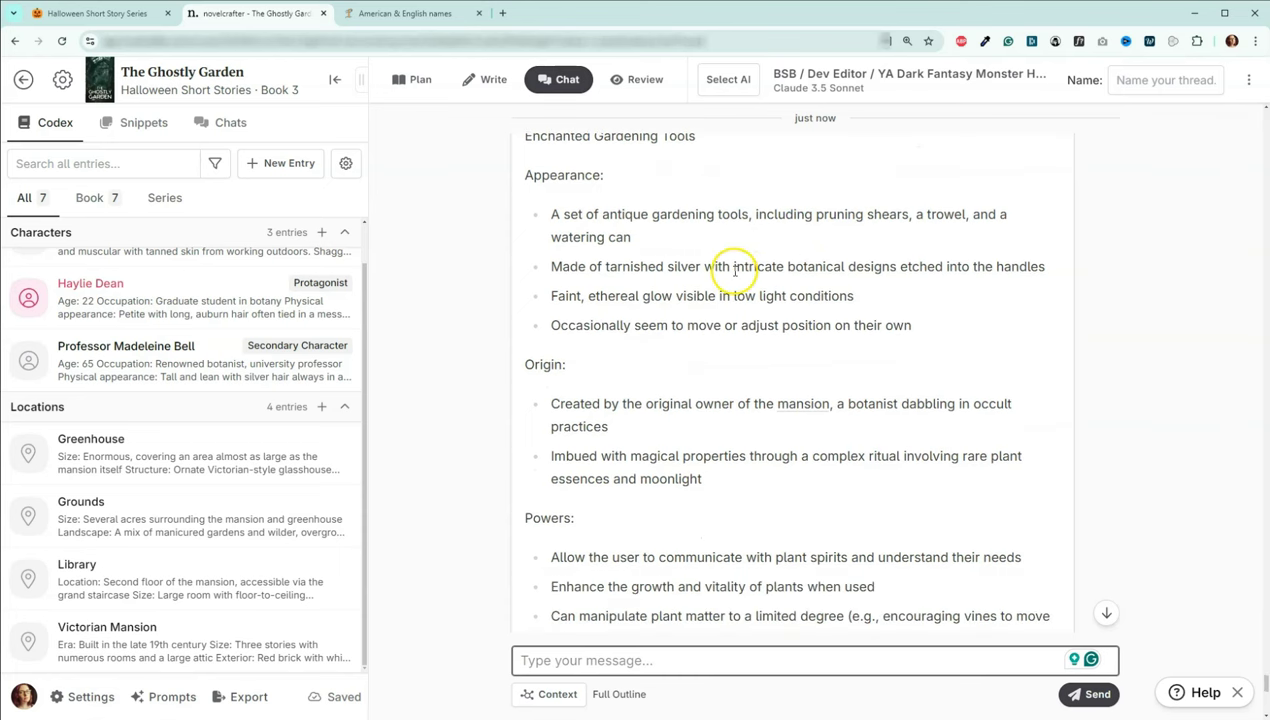
scroll(830, 268, down, 1)
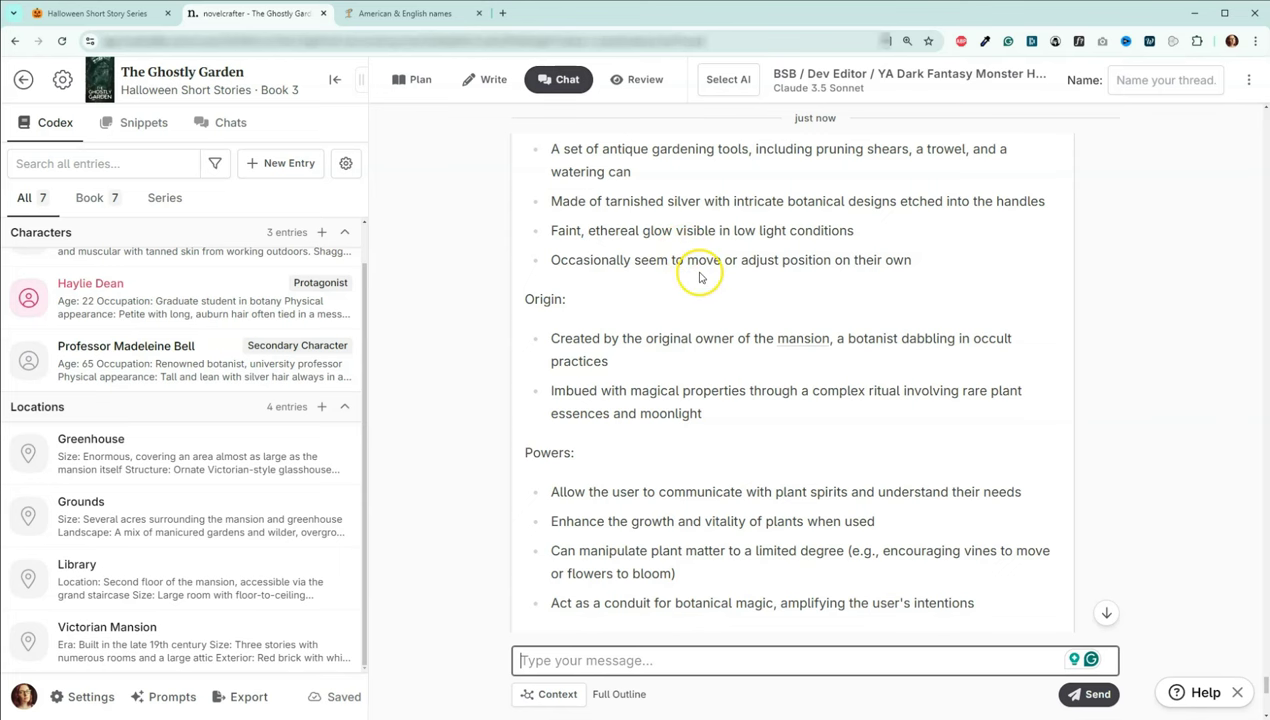
scroll(695, 274, down, 1)
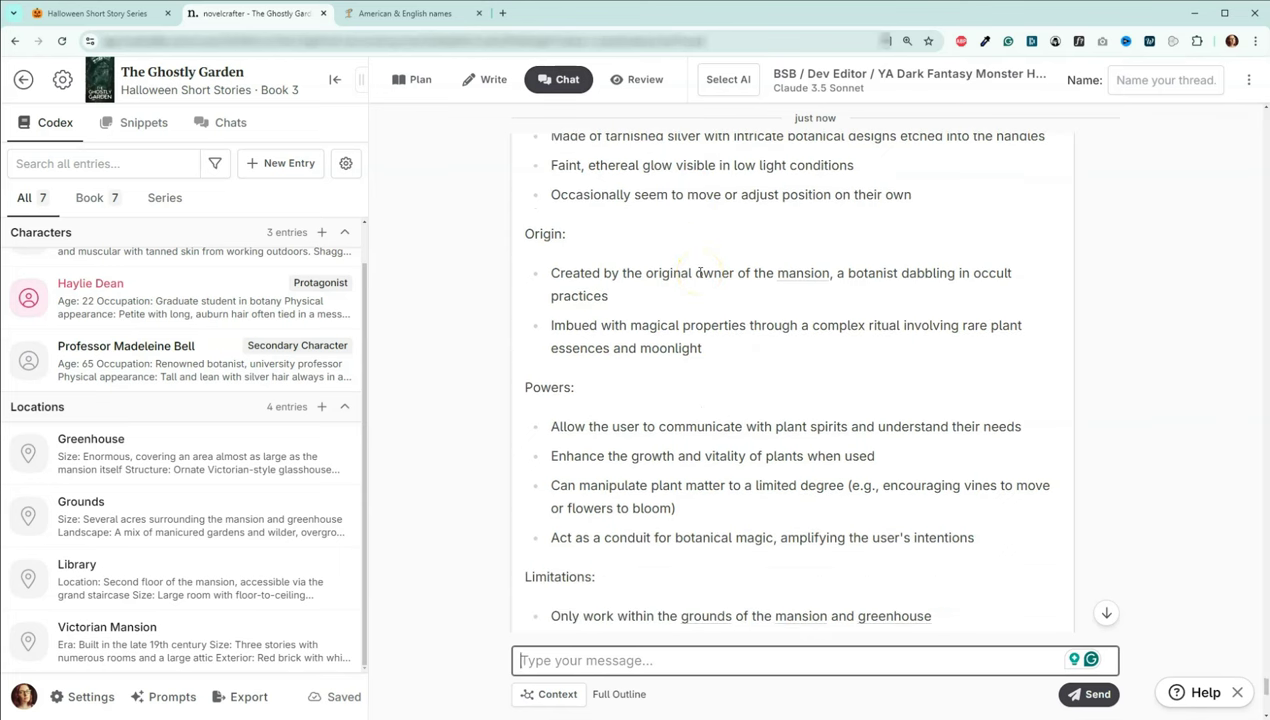
scroll(698, 272, down, 1)
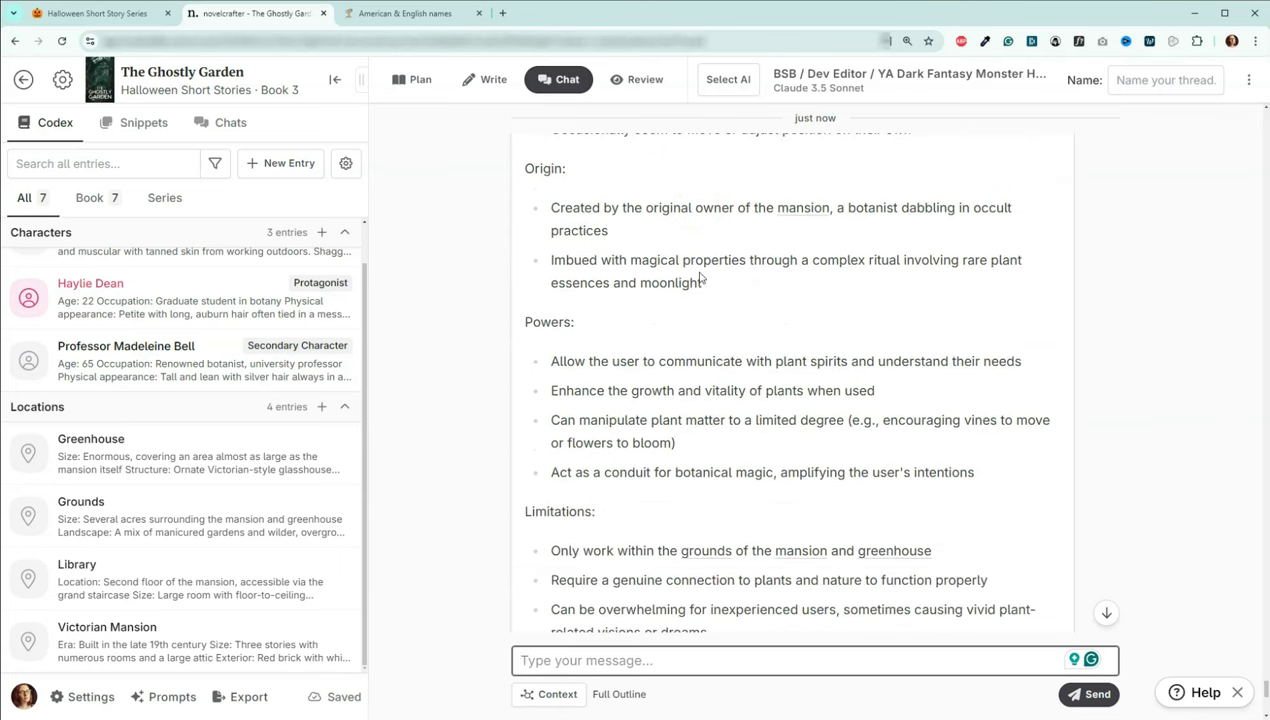
scroll(745, 360, down, 5)
scroll(749, 365, down, 3)
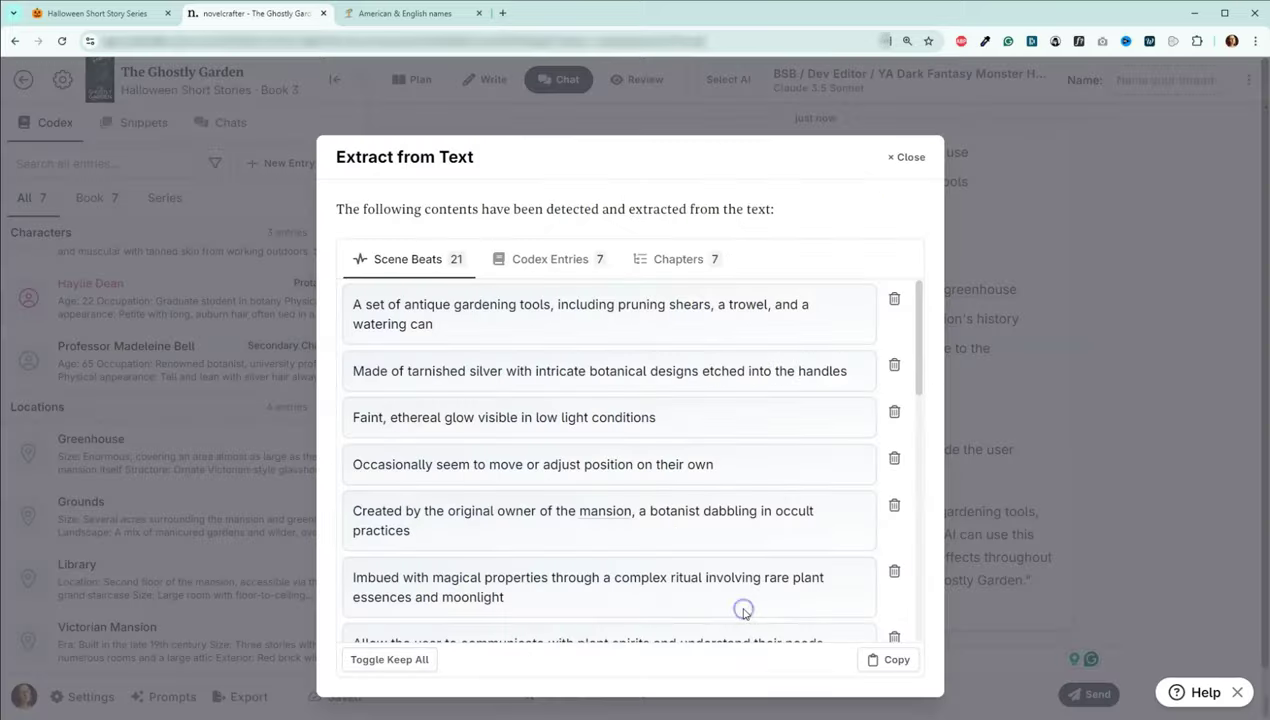
click(746, 610)
click(562, 263)
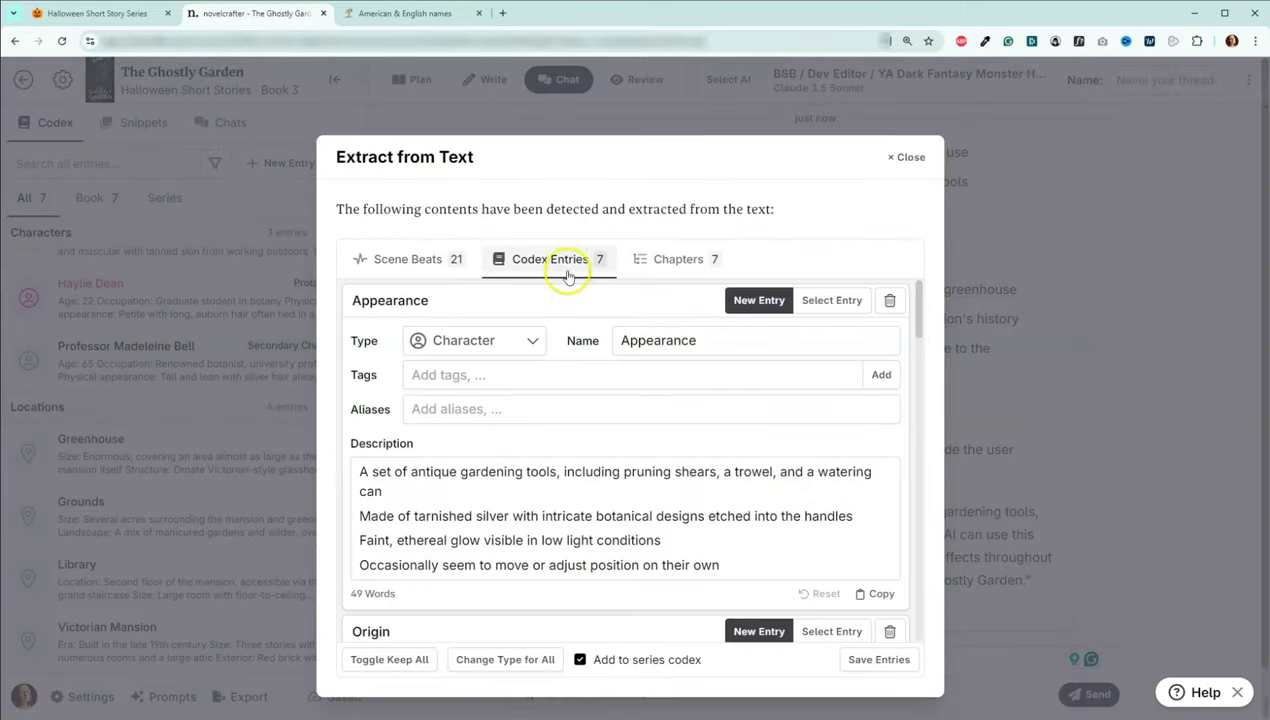
click(896, 160)
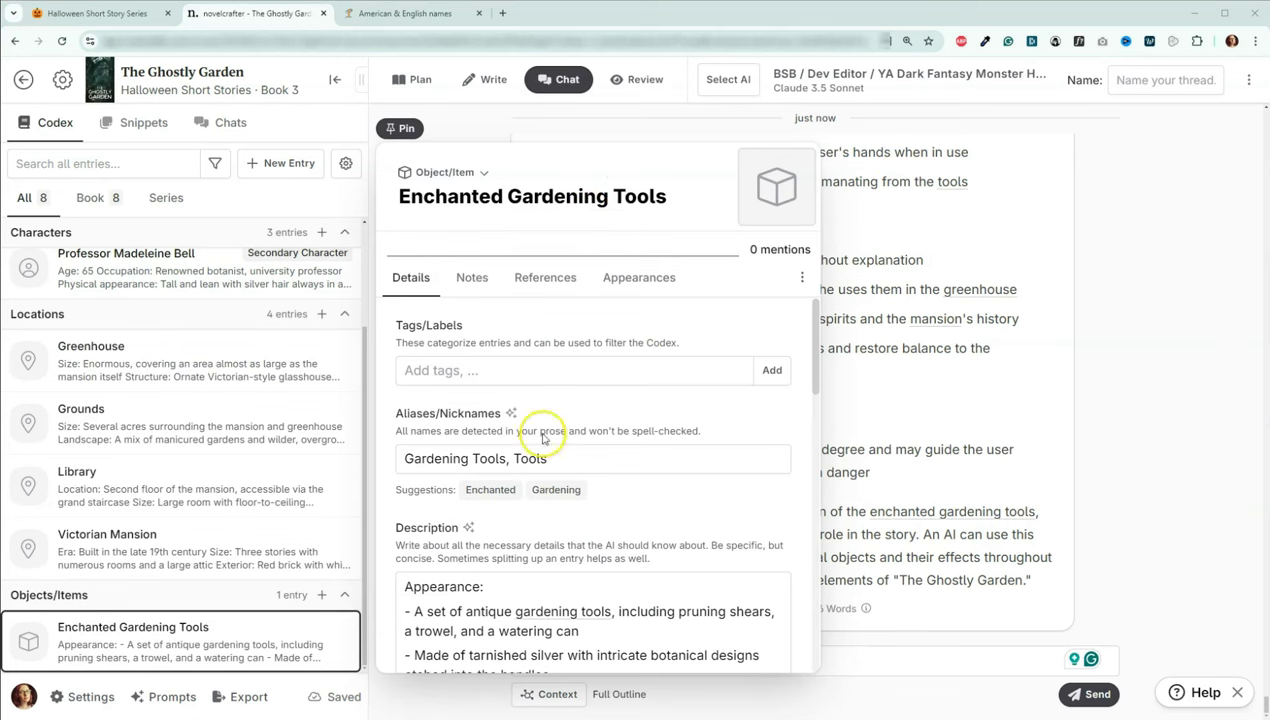
- Change the alias "Tools" to "Enchanted Tools" in the Enchanted Gardening Tools entry
click(514, 458)
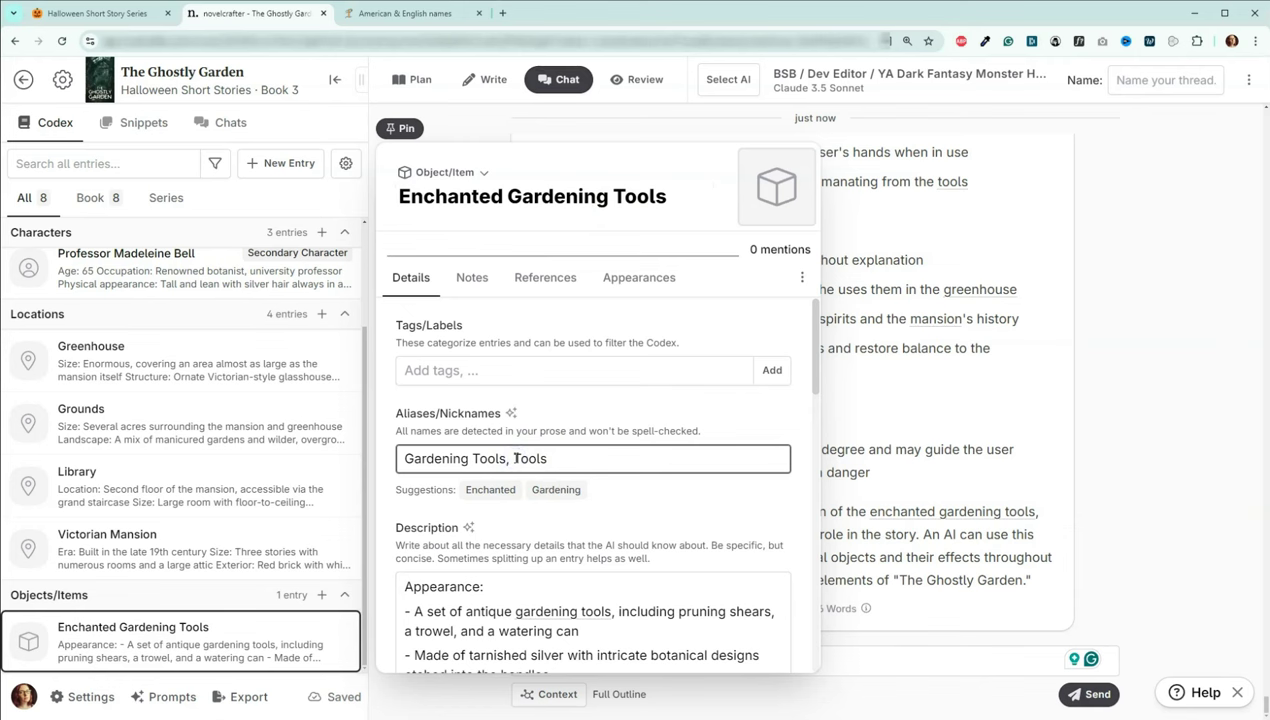
text(Enchanted)
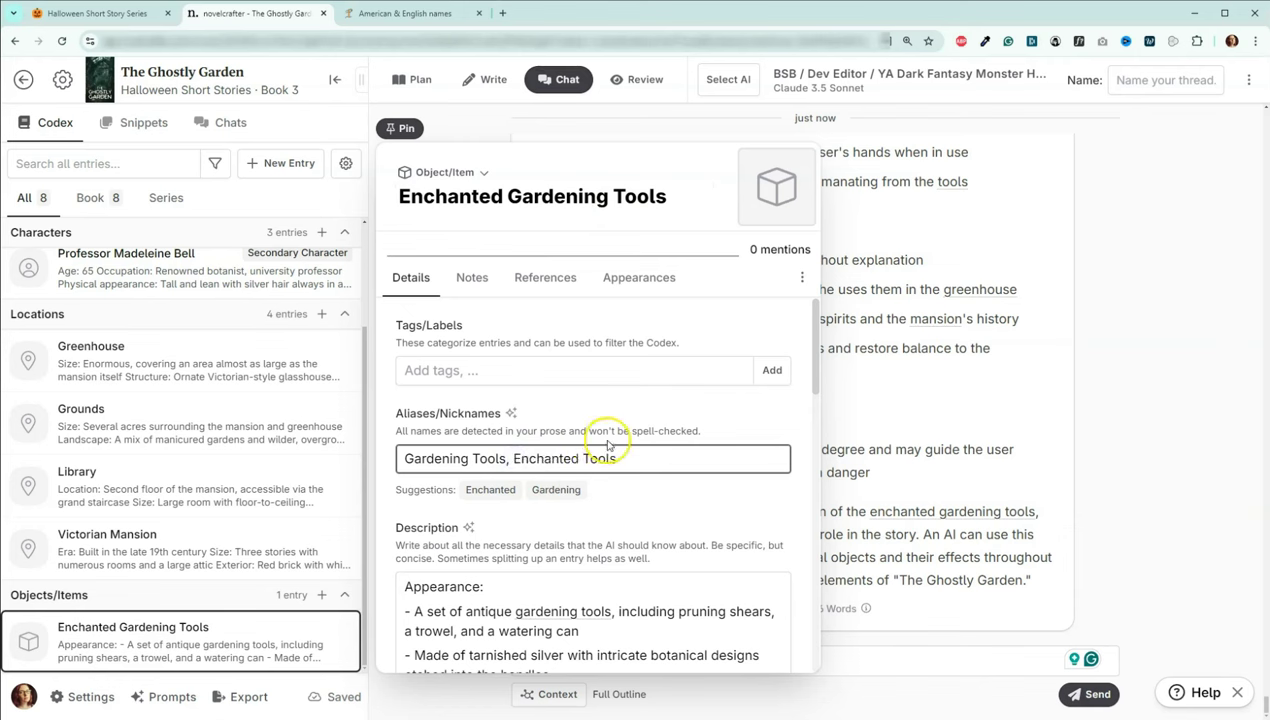
click(638, 556)
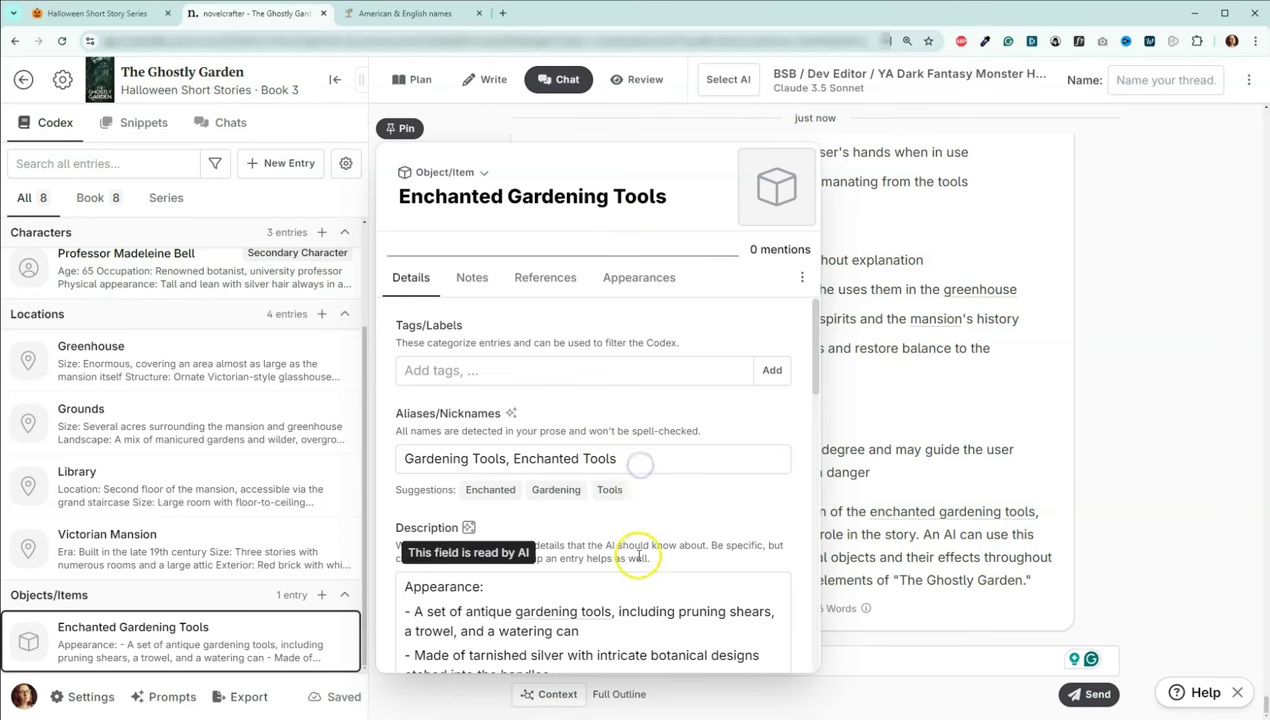
- Add the suggested alias "Tools" to the Enchanted Gardening Tools entry and check its description through to the story usage section
click(609, 489)
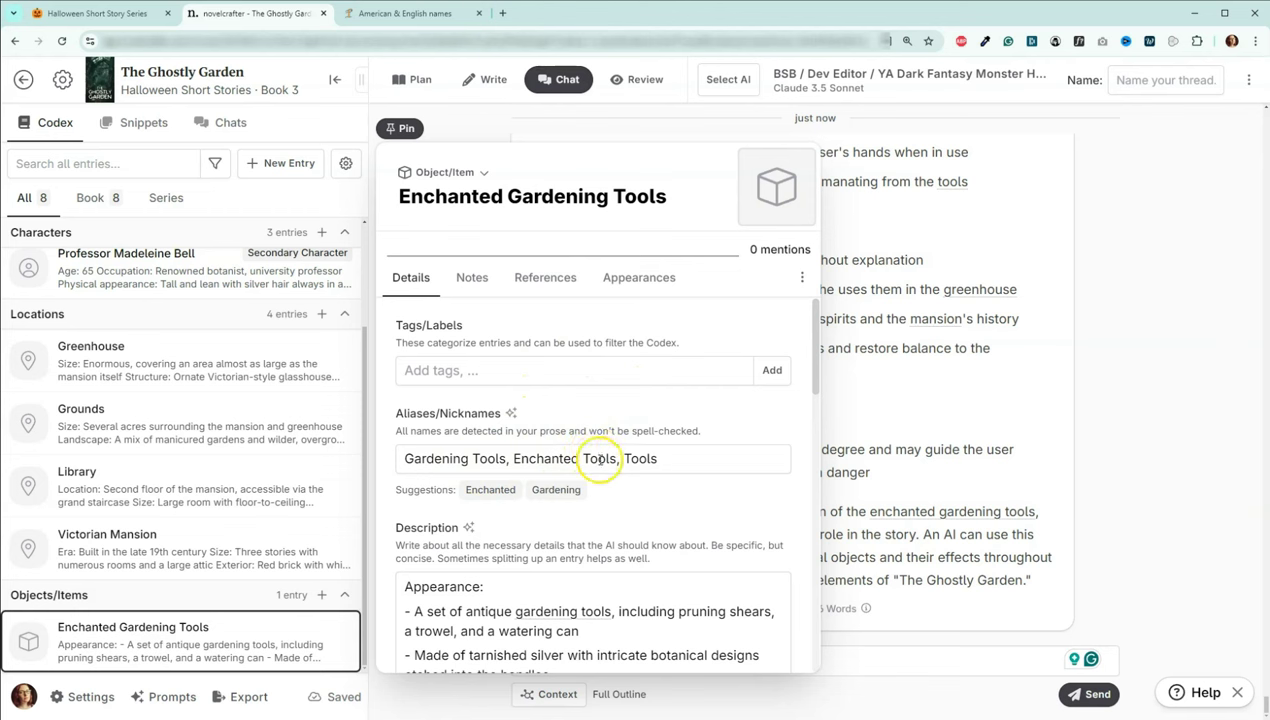
scroll(675, 373, down, 2)
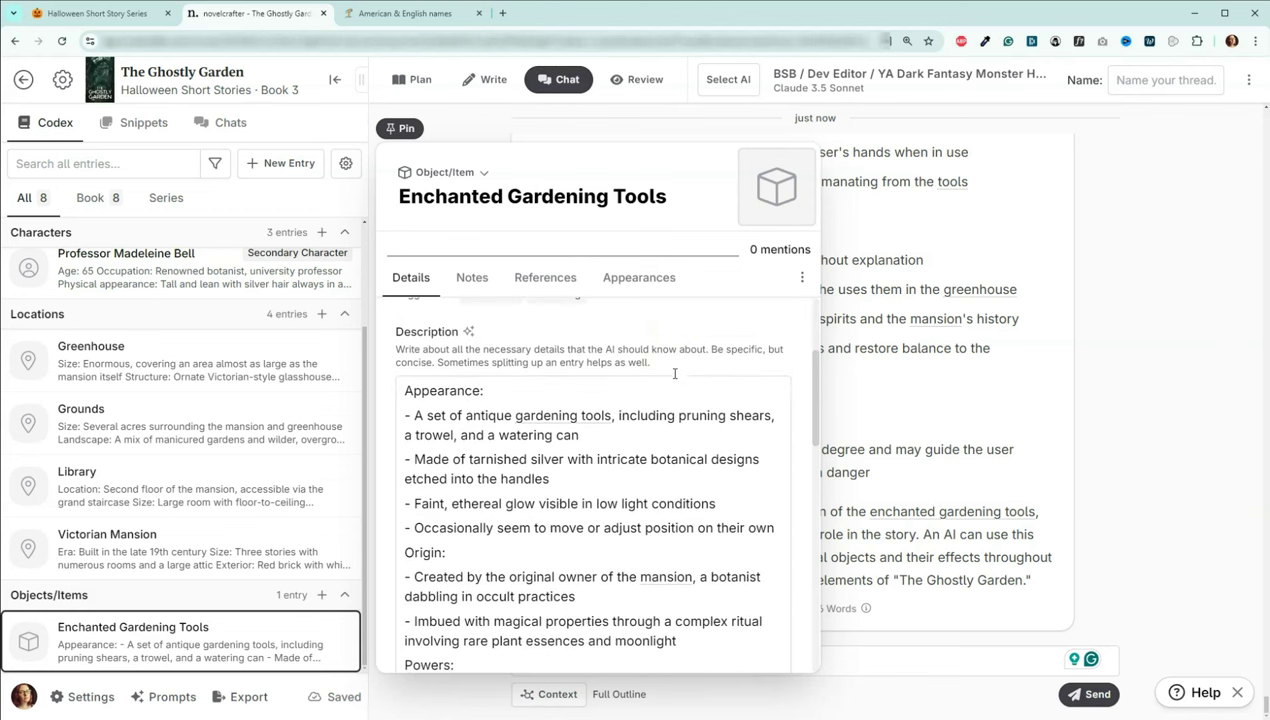
scroll(550, 410, down, 1)
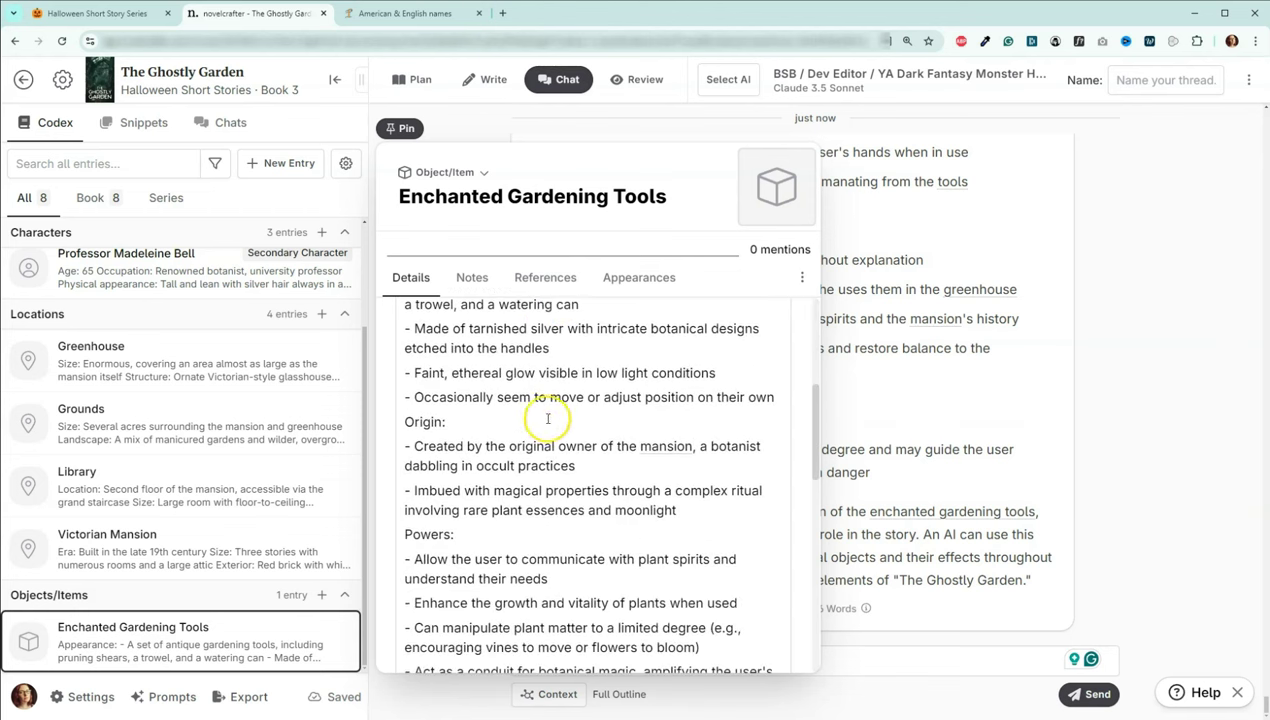
scroll(544, 430, down, 1)
scroll(528, 445, down, 2)
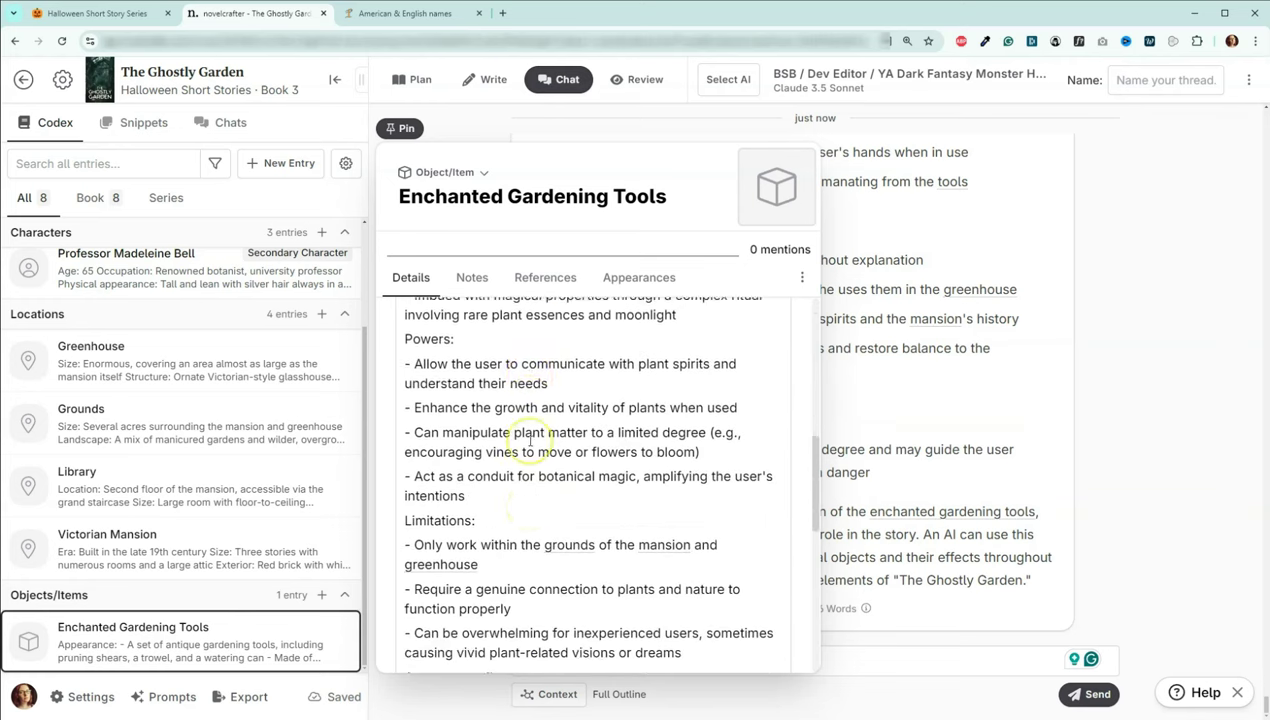
scroll(520, 428, down, 3)
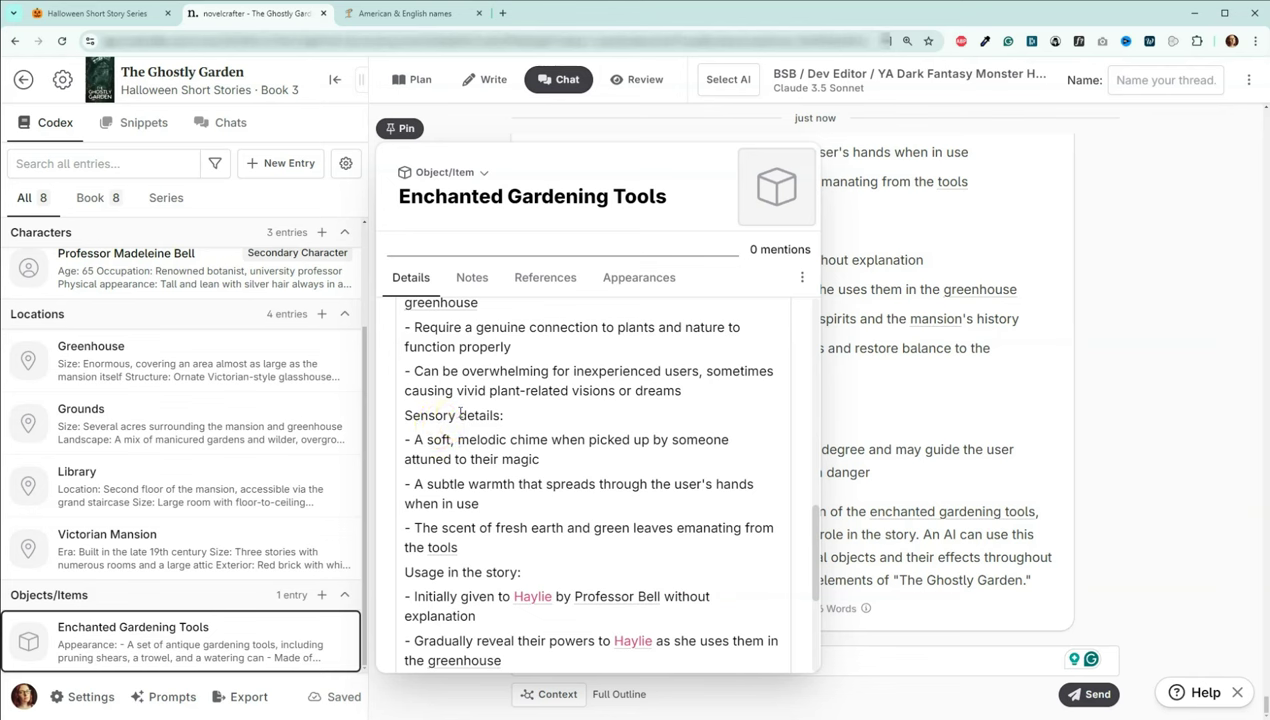
scroll(460, 413, down, 3)
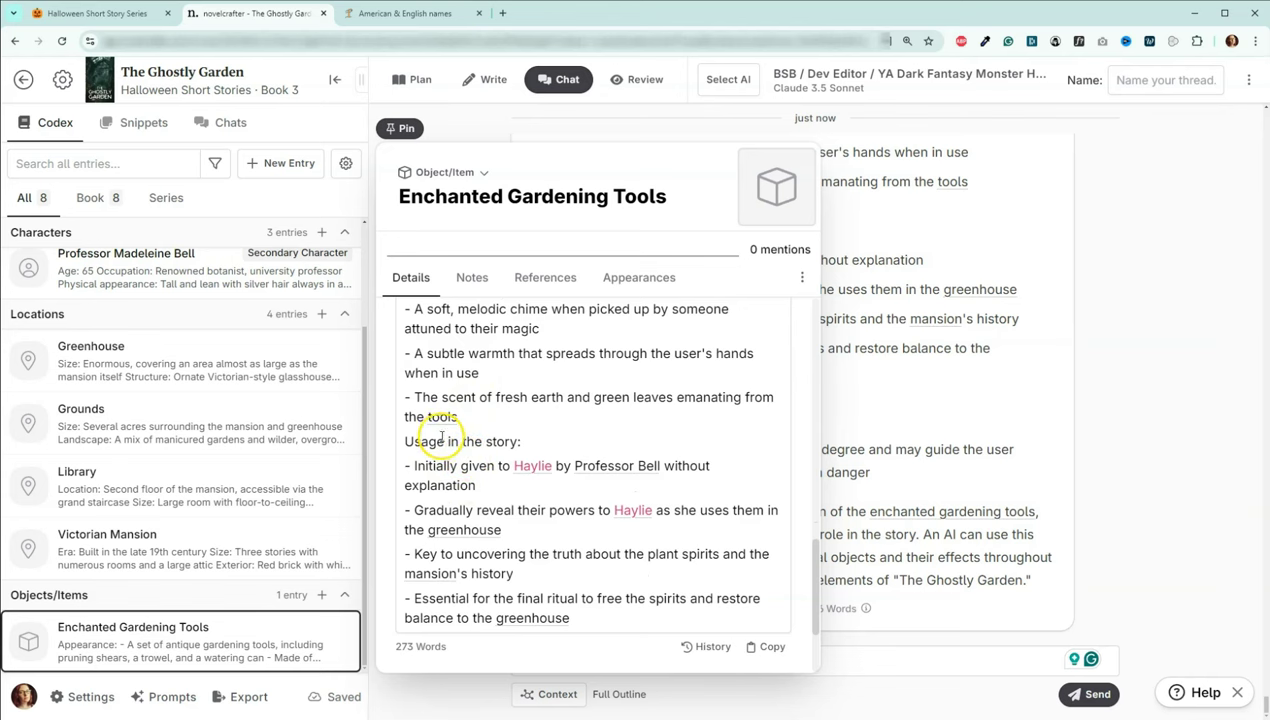
click(372, 632)
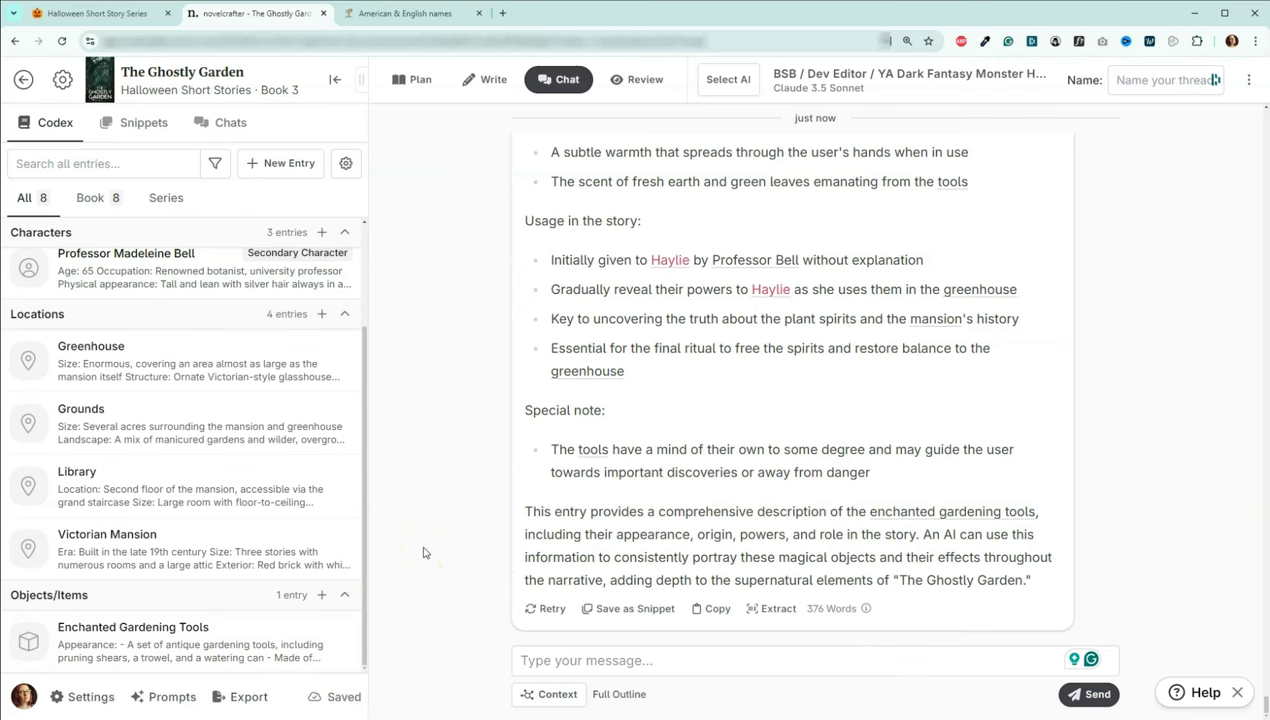
- Send the AI the prompt "Please give me a book bible entry for the character of the plant spirits that an AI could use to help me write the prose."
click(645, 660)
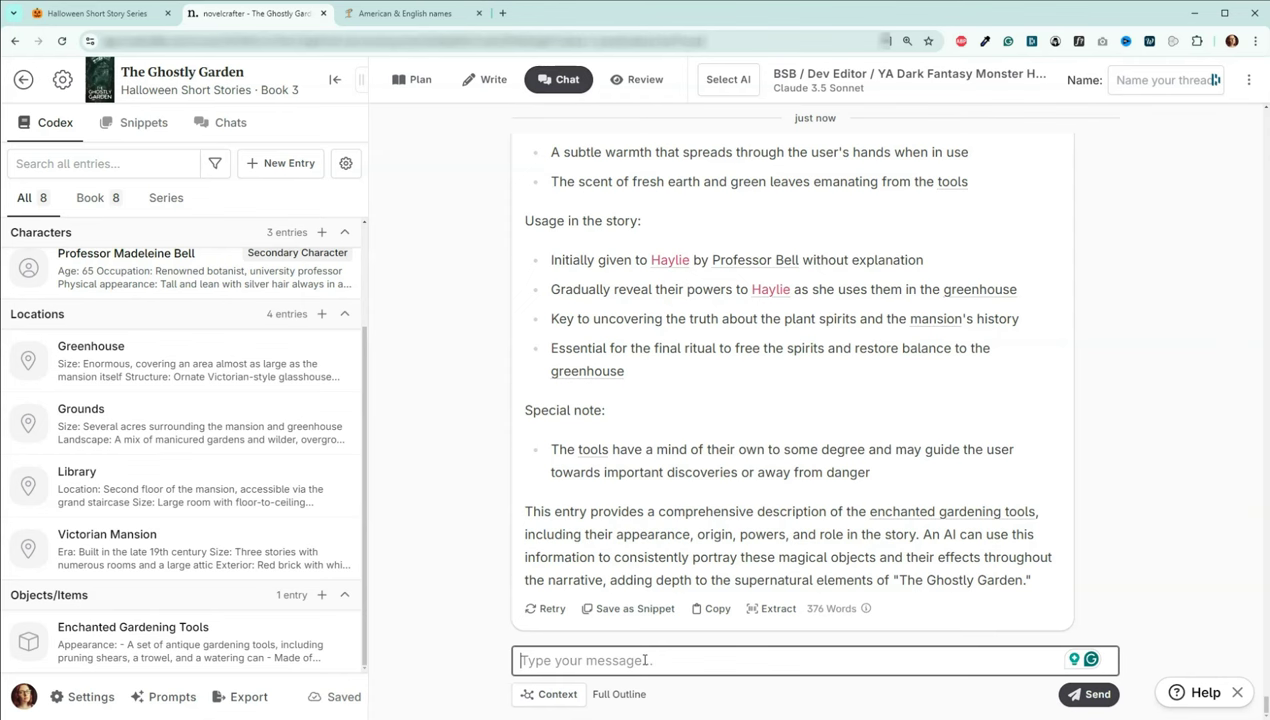
text(Please give me a)
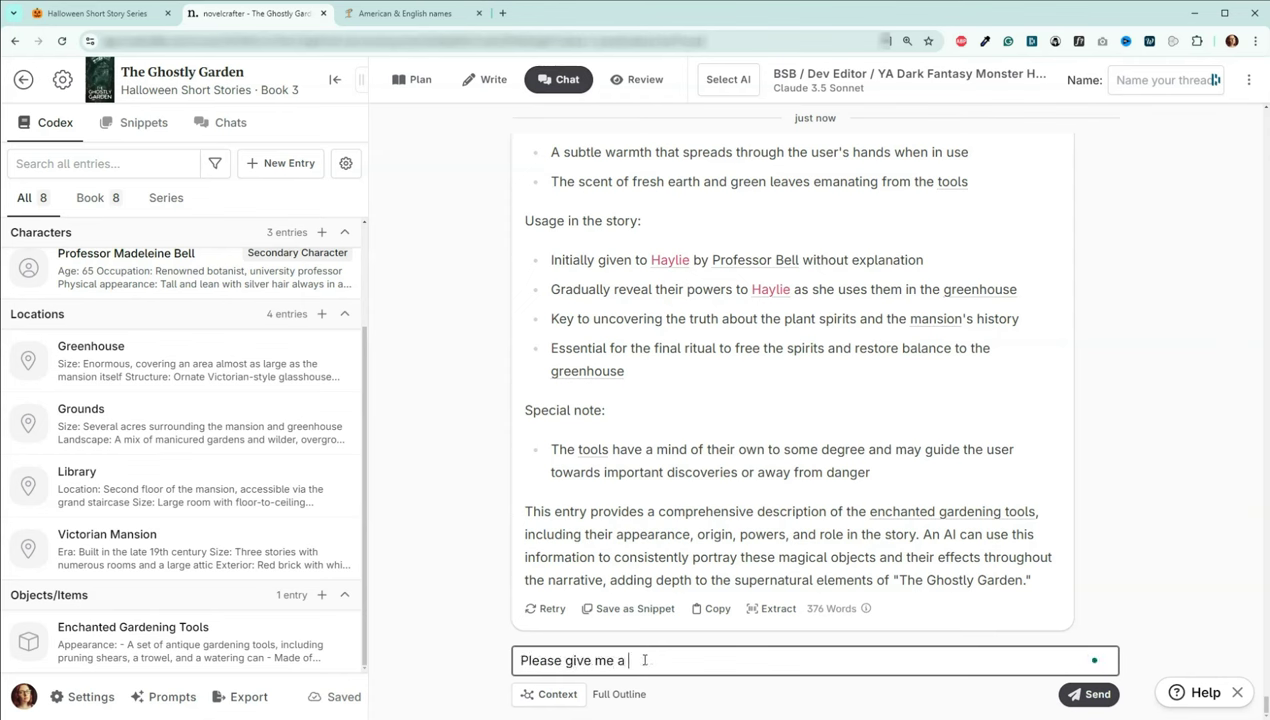
text( book bible entry)
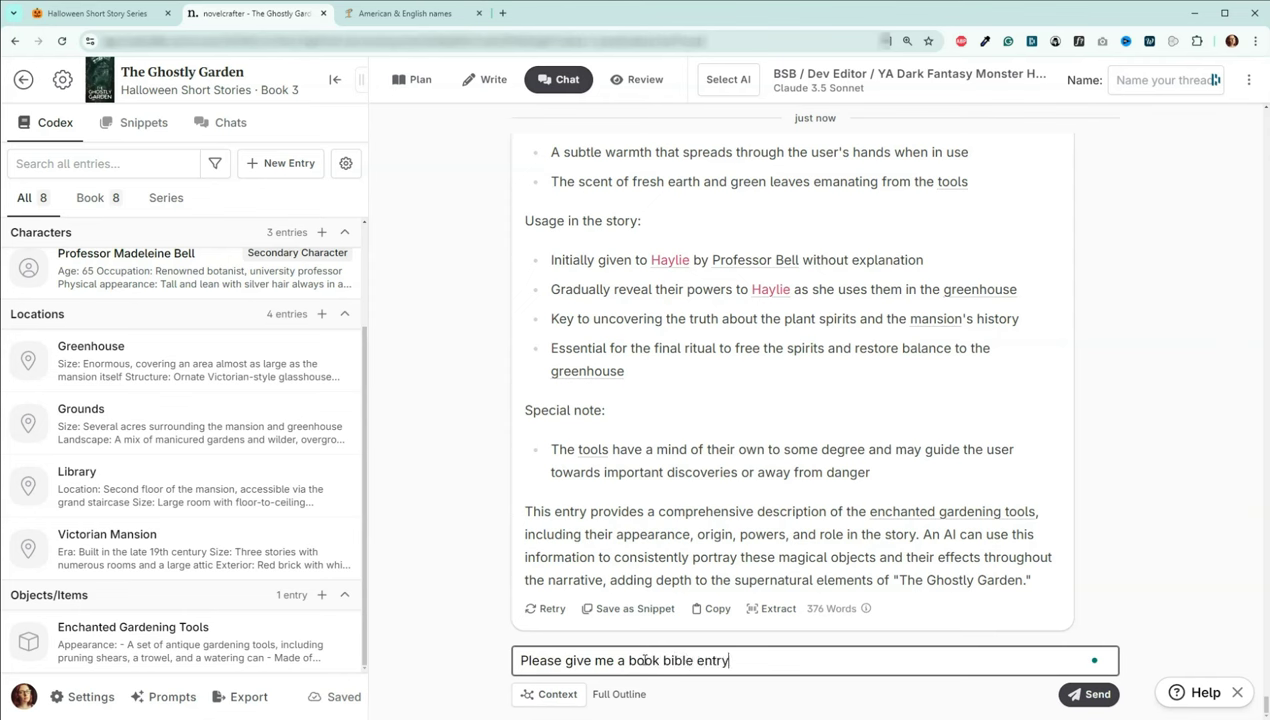
text( for the )
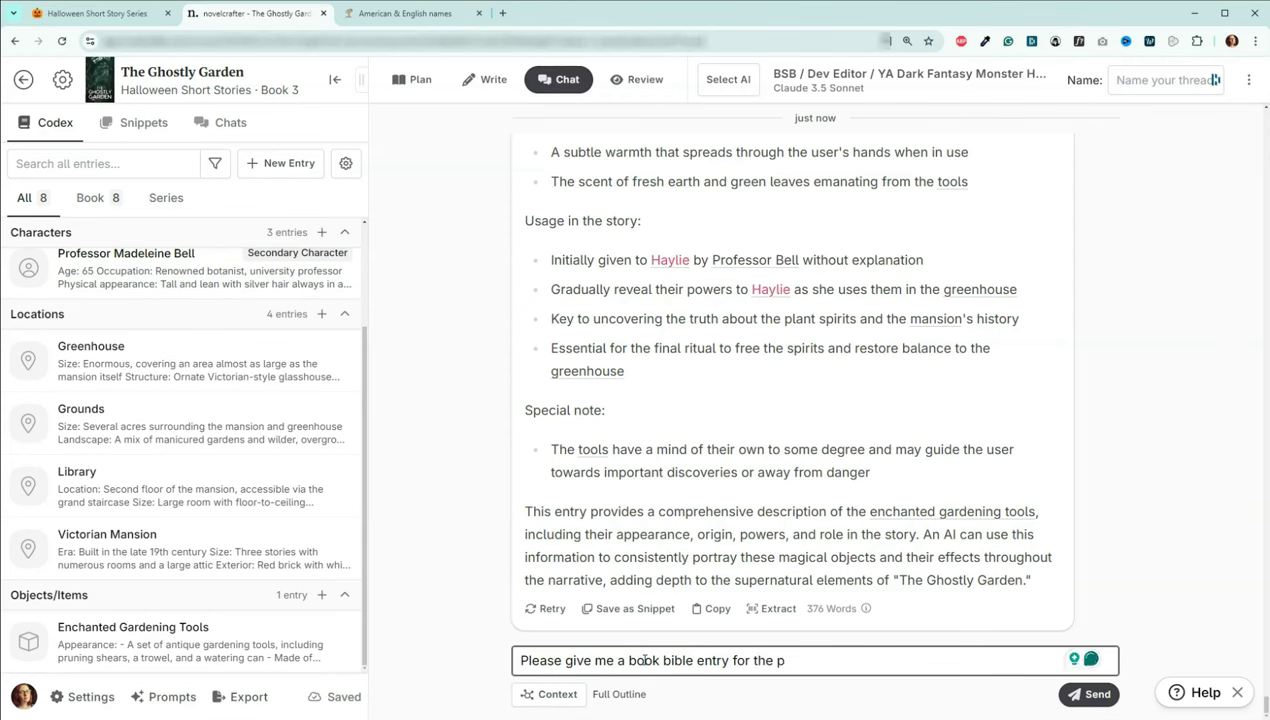
text(character of the plant spirits)
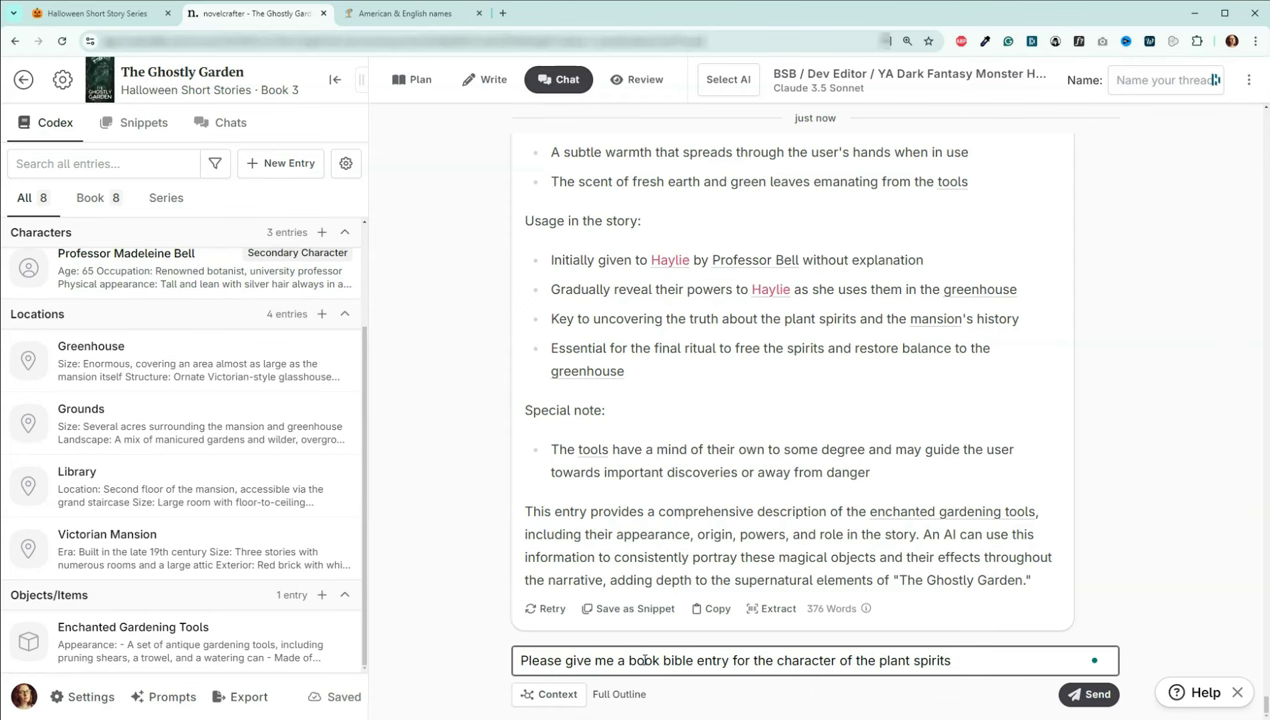
text( that an AI could use to)
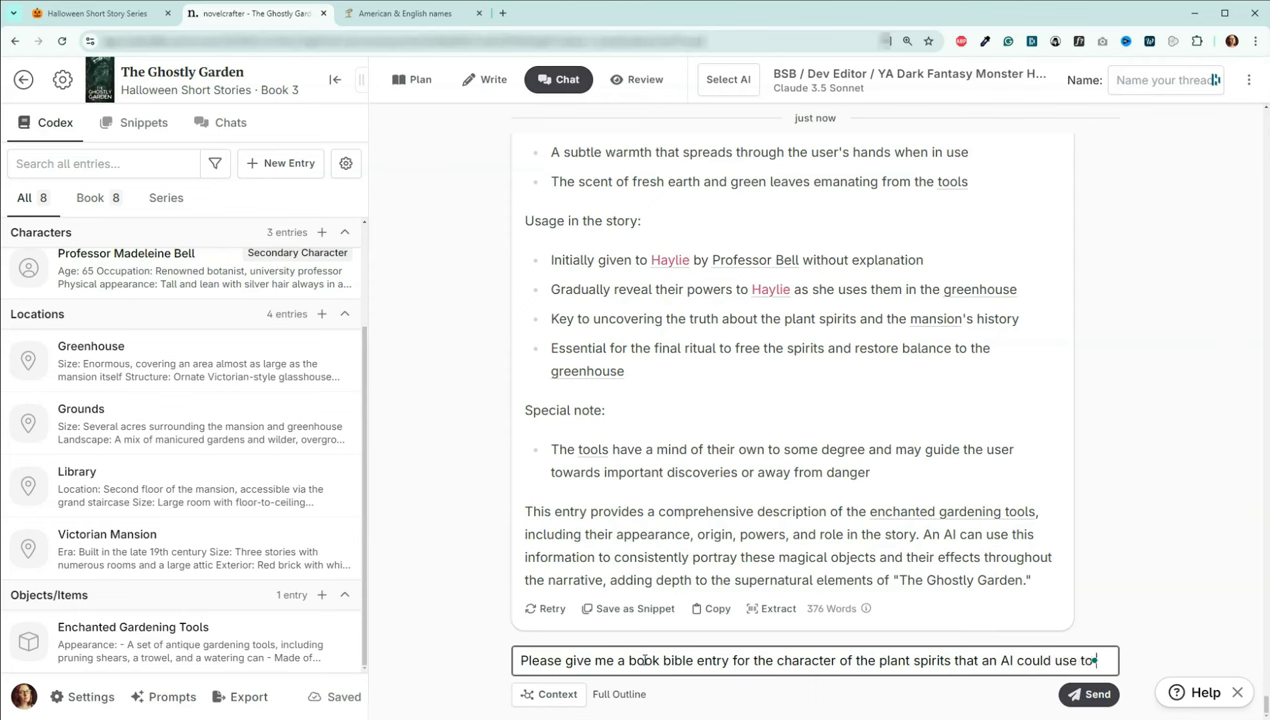
text( help me wr)
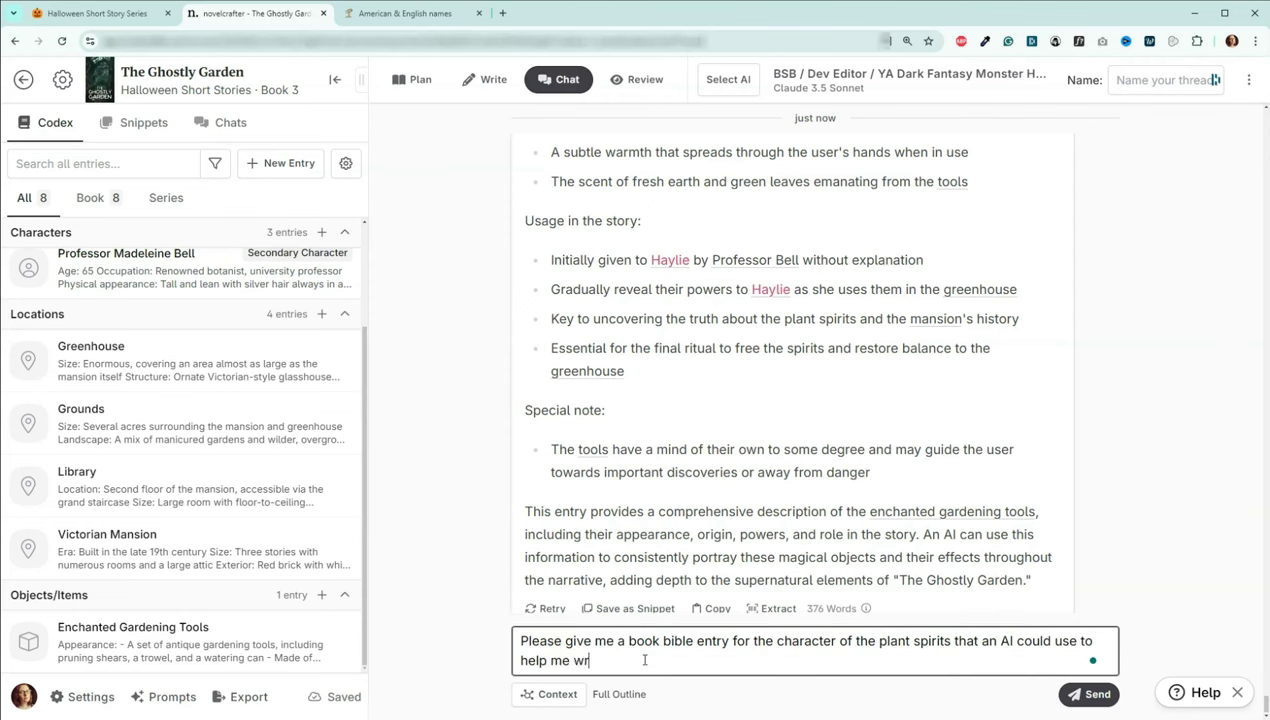
text(ite the prose.)
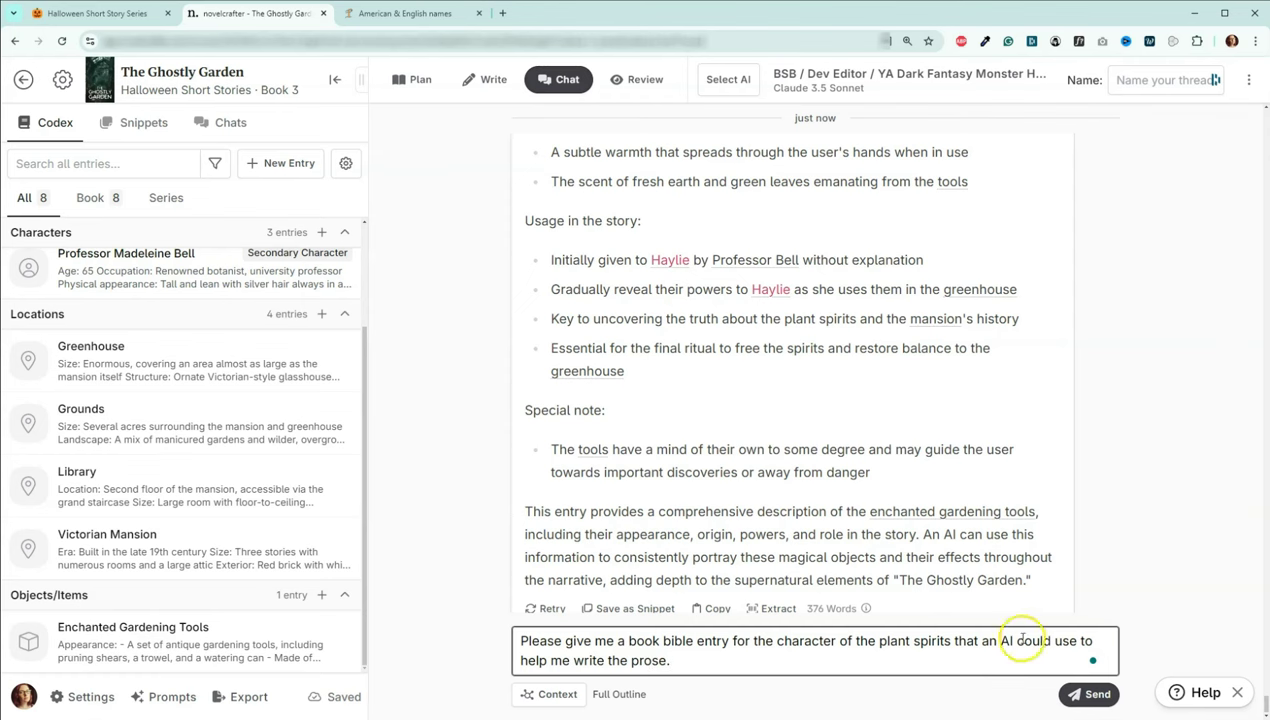
click(1097, 696)
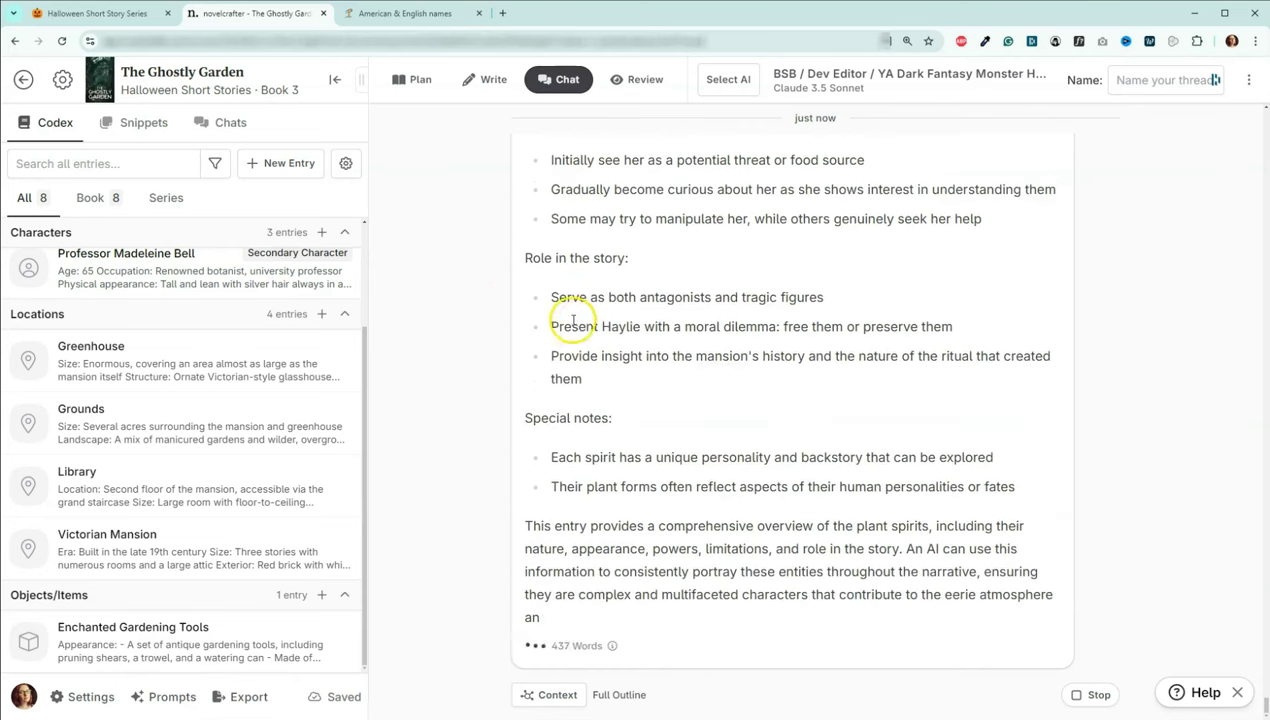
- Review the generated Plant Spirits entry, from nature, appearance and origins through powers, personalities and goals to story role and special notes
scroll(590, 313, up, 8)
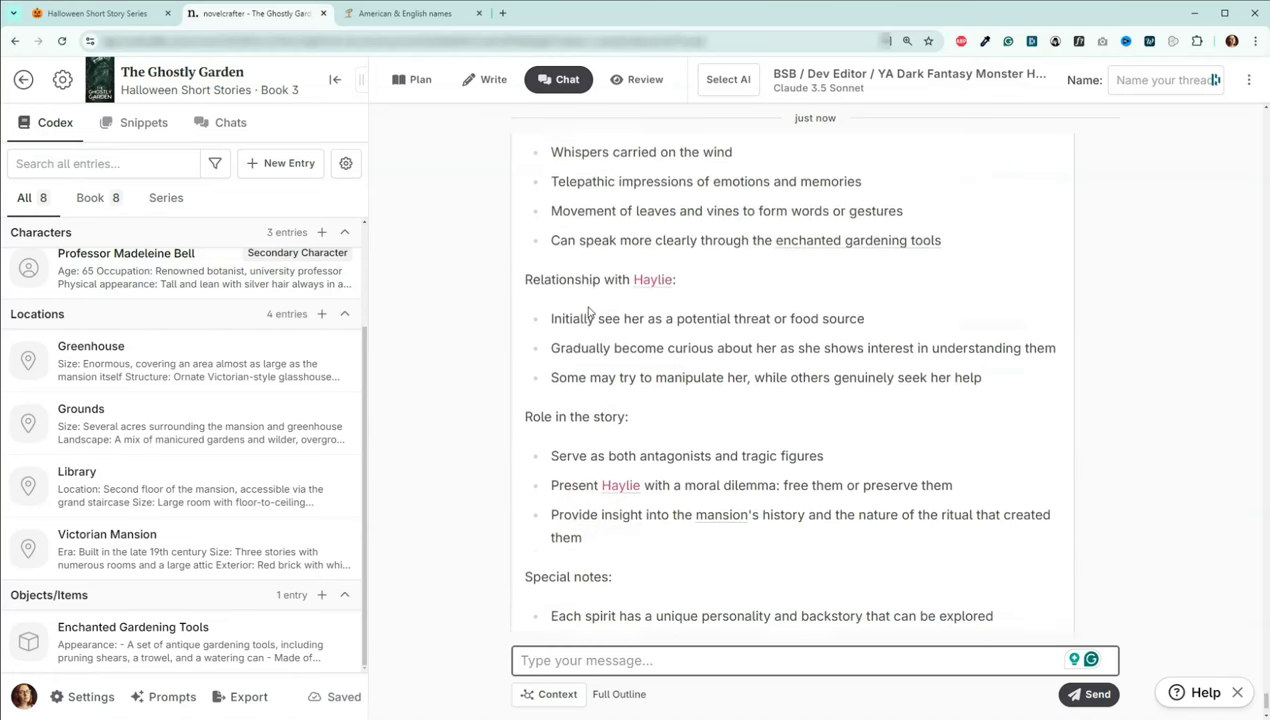
scroll(590, 309, up, 6)
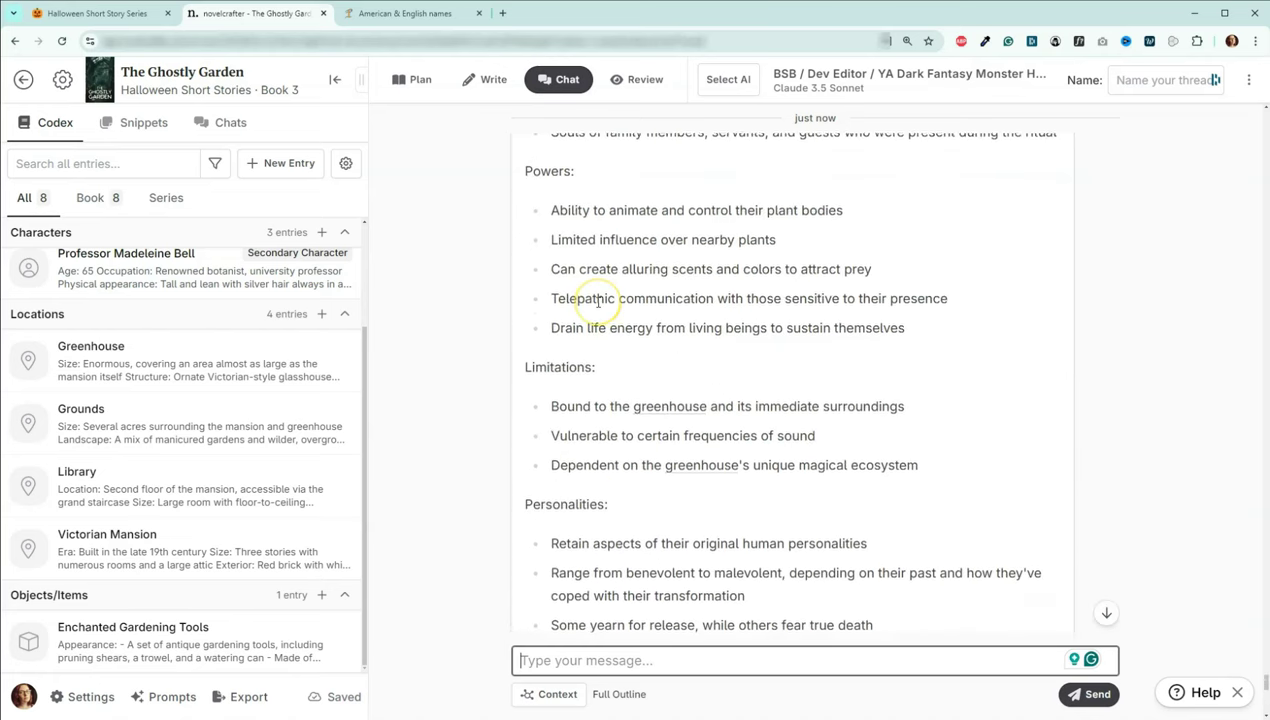
scroll(600, 250, up, 2)
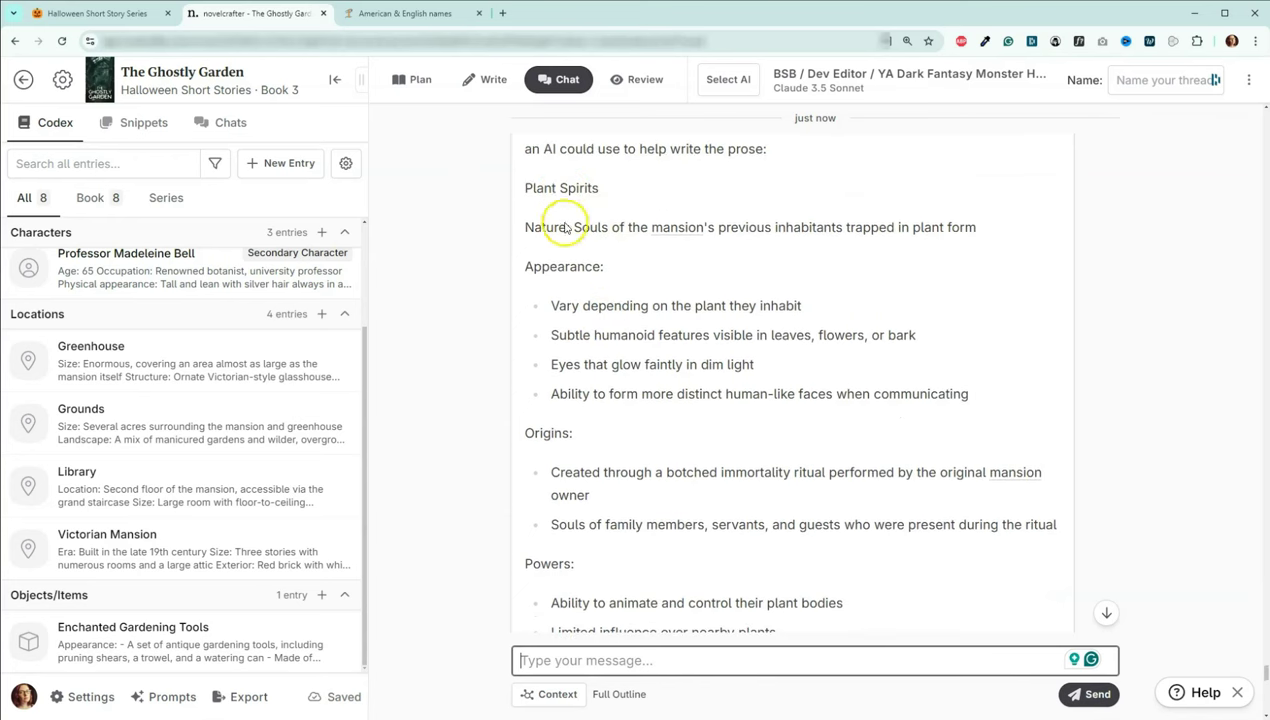
scroll(600, 288, down, 5)
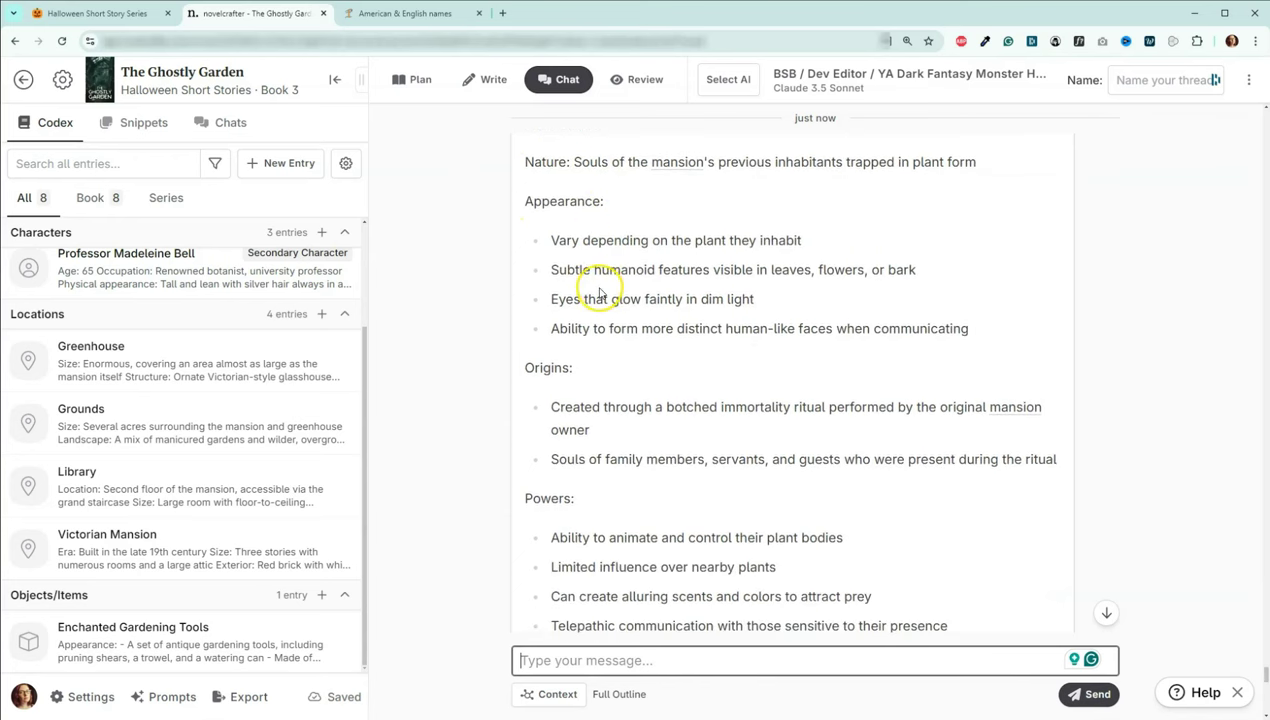
scroll(577, 380, down, 8)
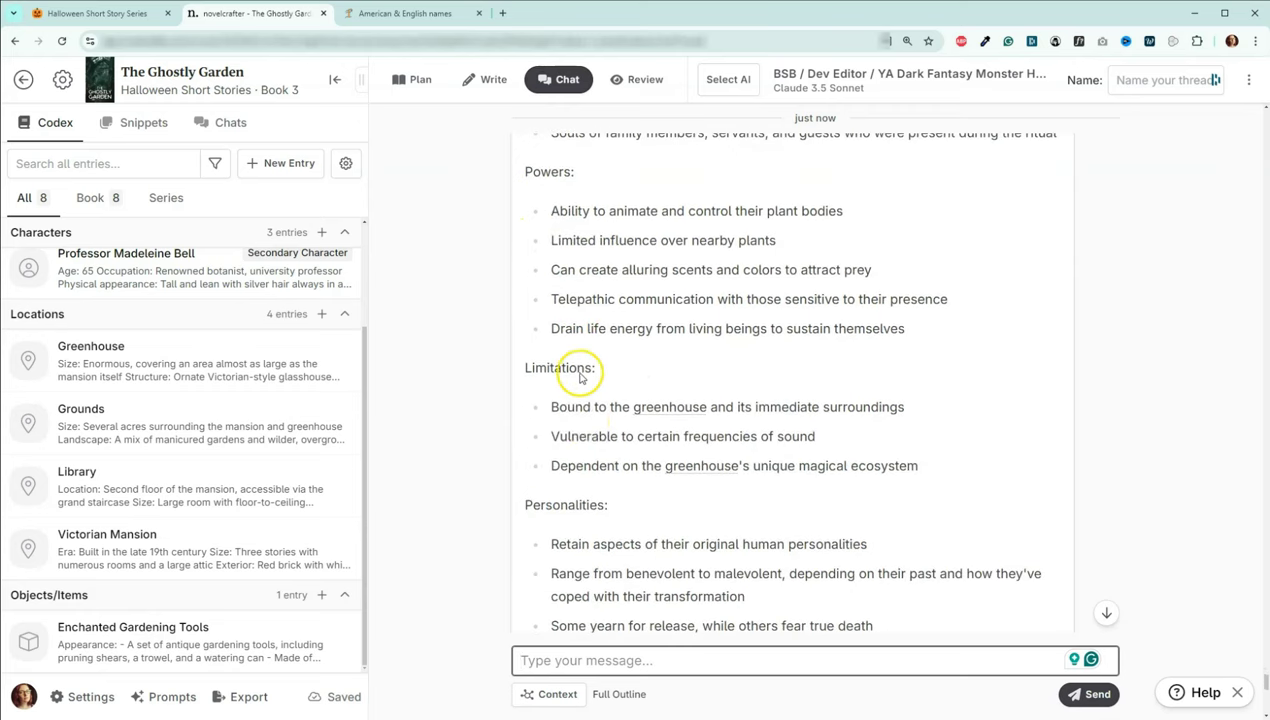
scroll(585, 436, down, 6)
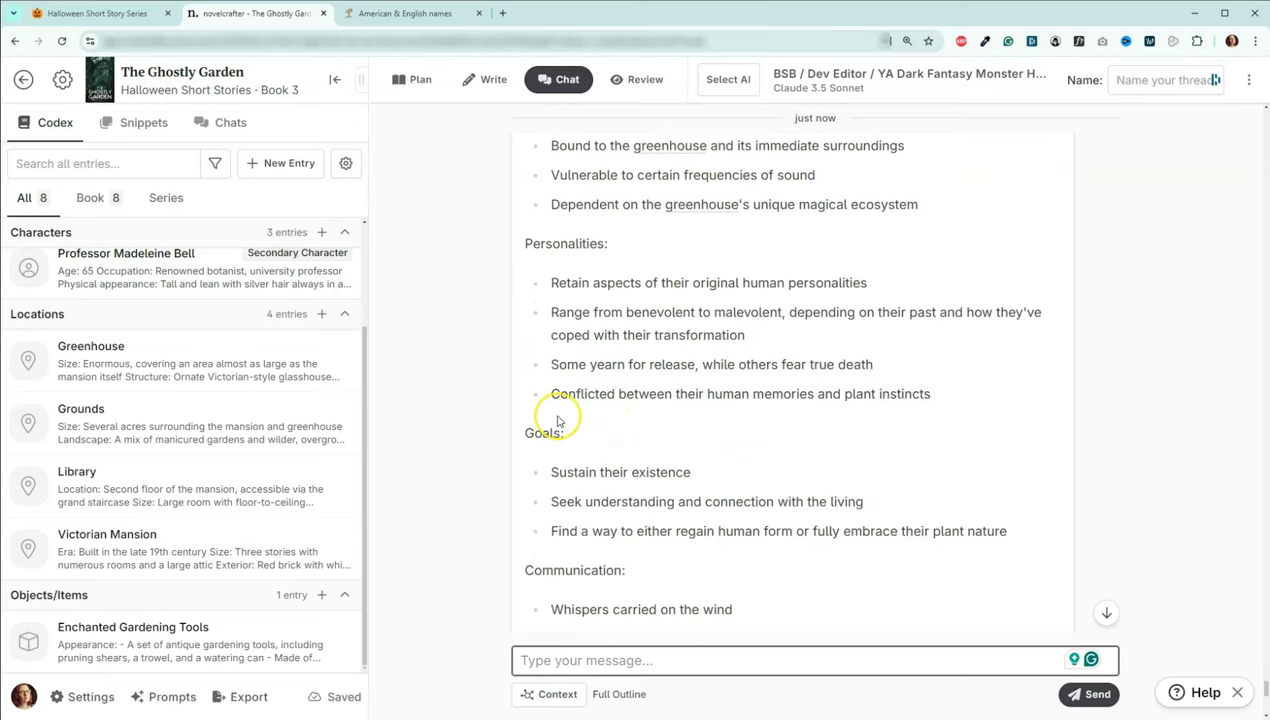
scroll(571, 436, down, 3)
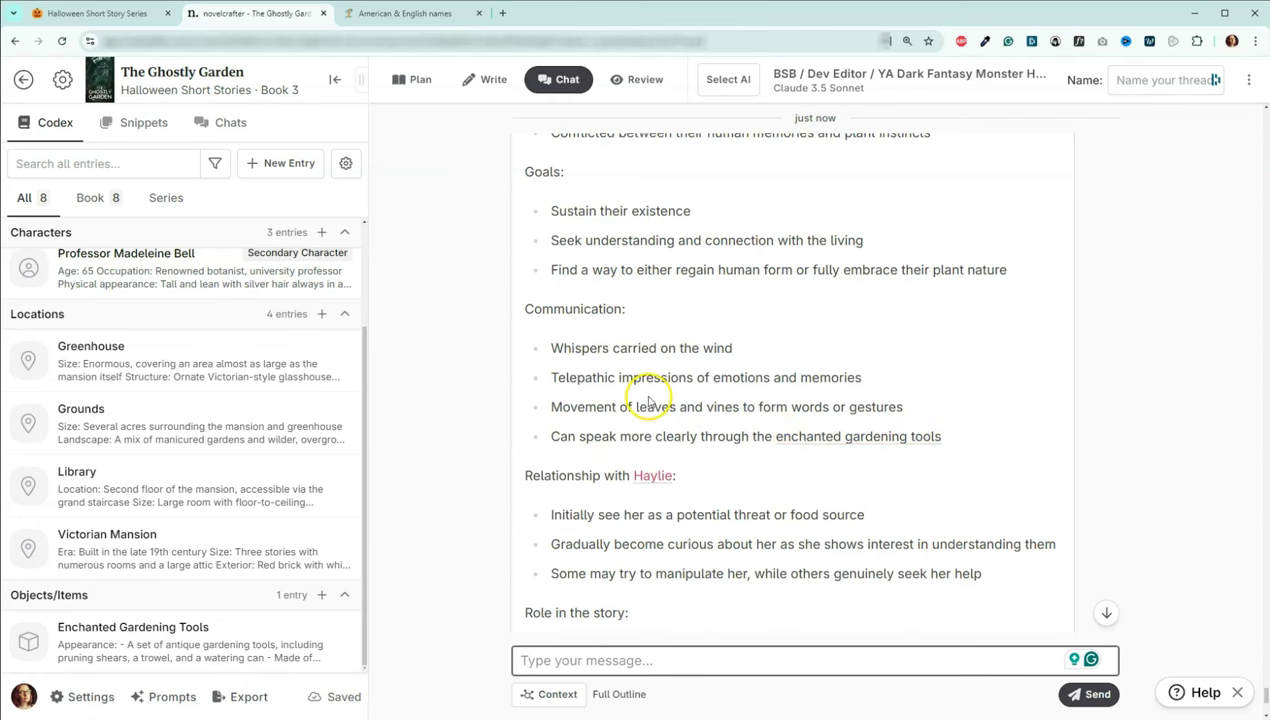
scroll(646, 397, down, 3)
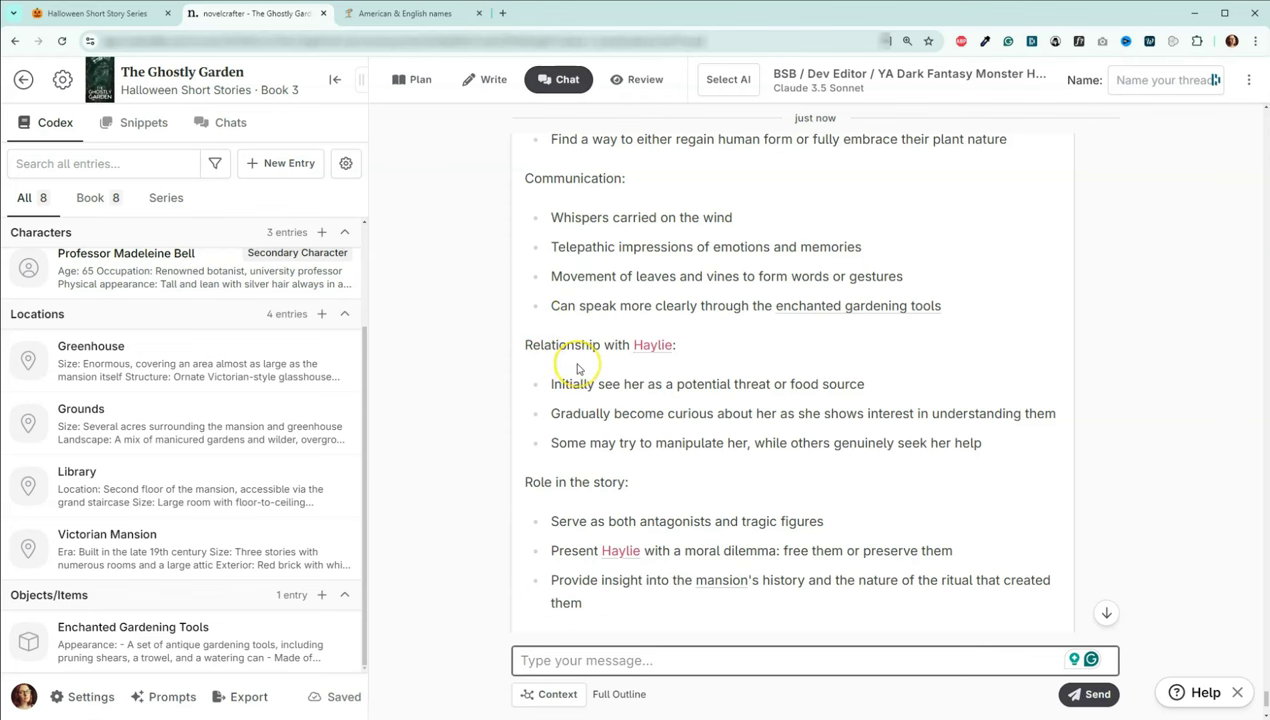
scroll(575, 369, down, 3)
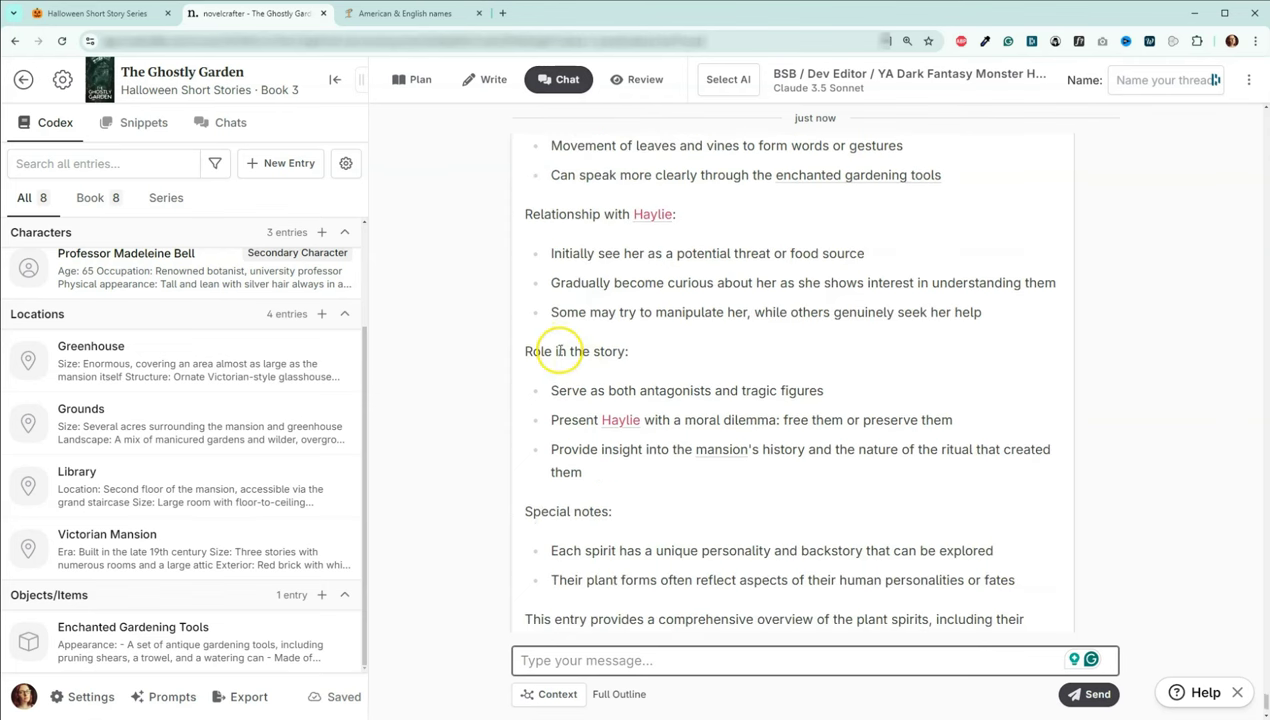
scroll(560, 345, down, 3)
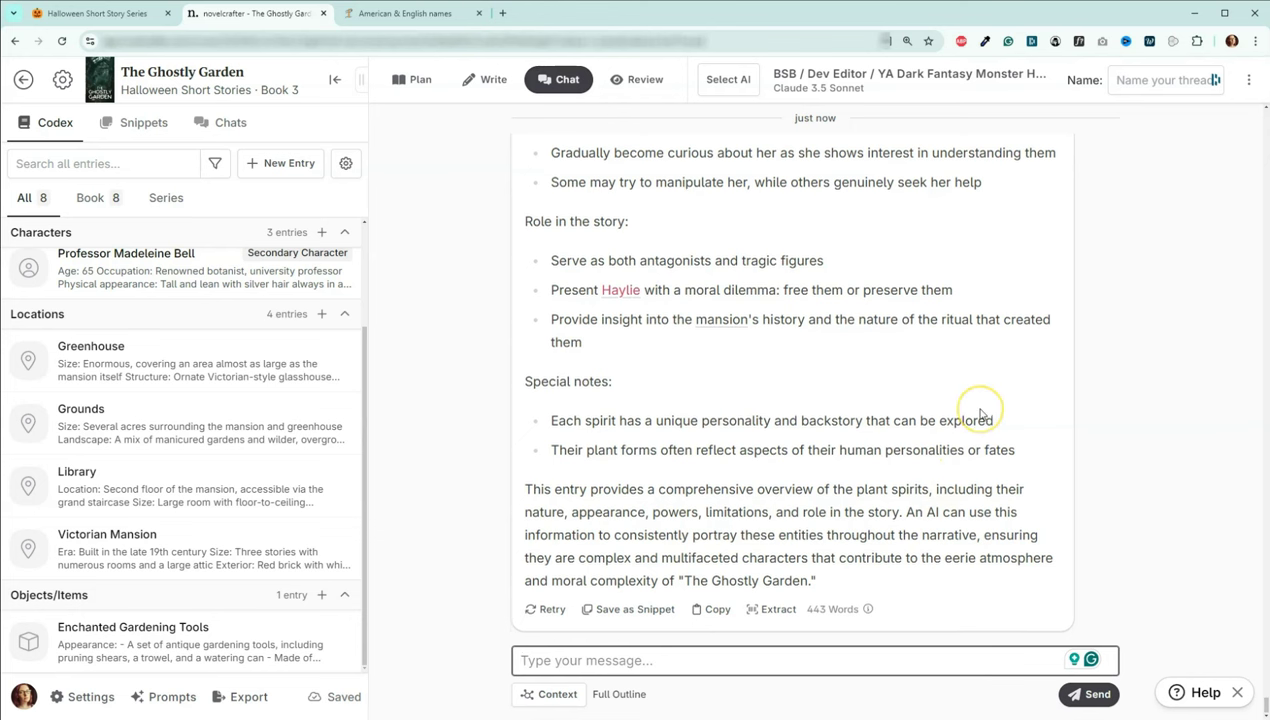
scroll(980, 414, up, 2)
scroll(980, 414, up, 3)
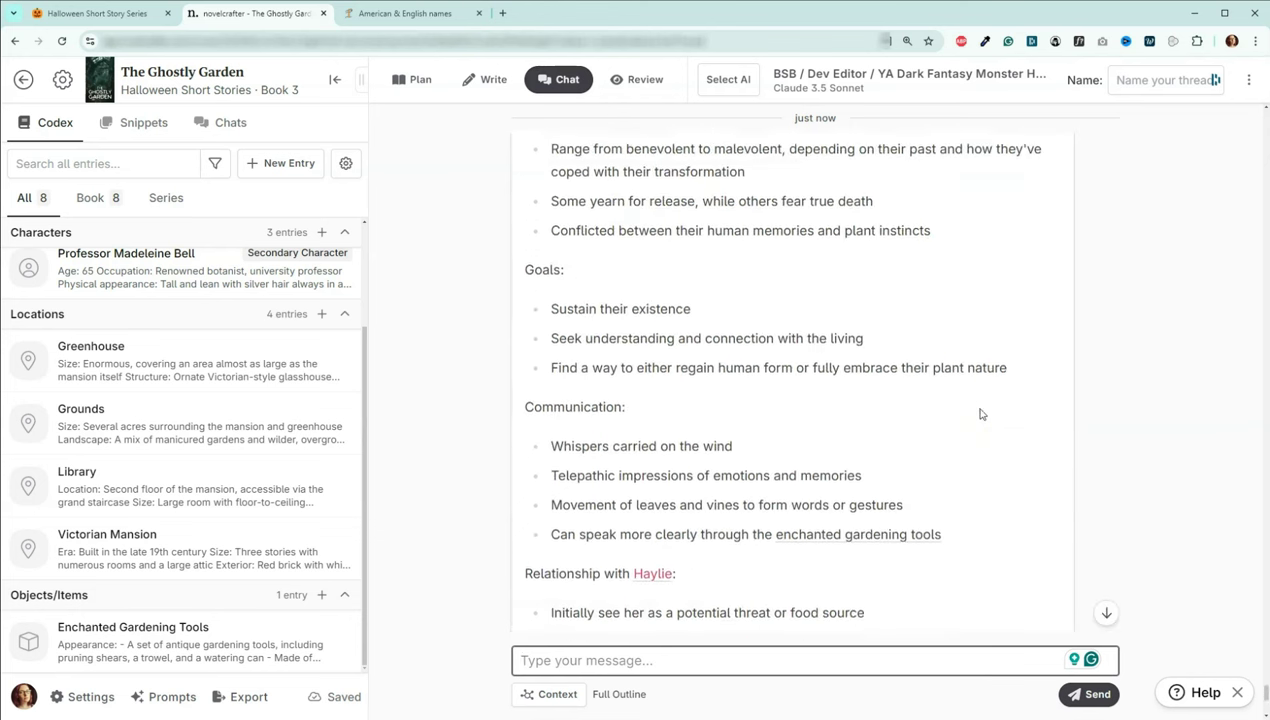
scroll(980, 414, down, 3)
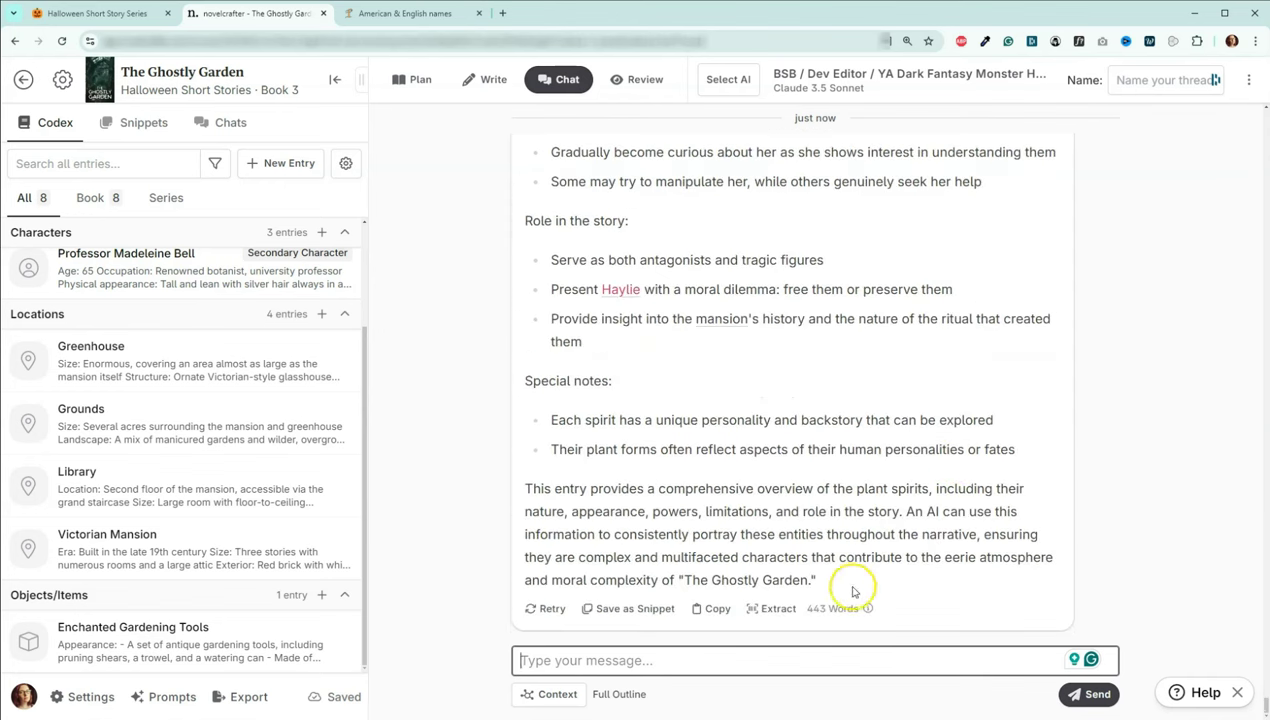
- Extract the AI reply into a Plant Spirits character entry in the codex, tagged Antagonist with the alias "Spirits"
click(771, 611)
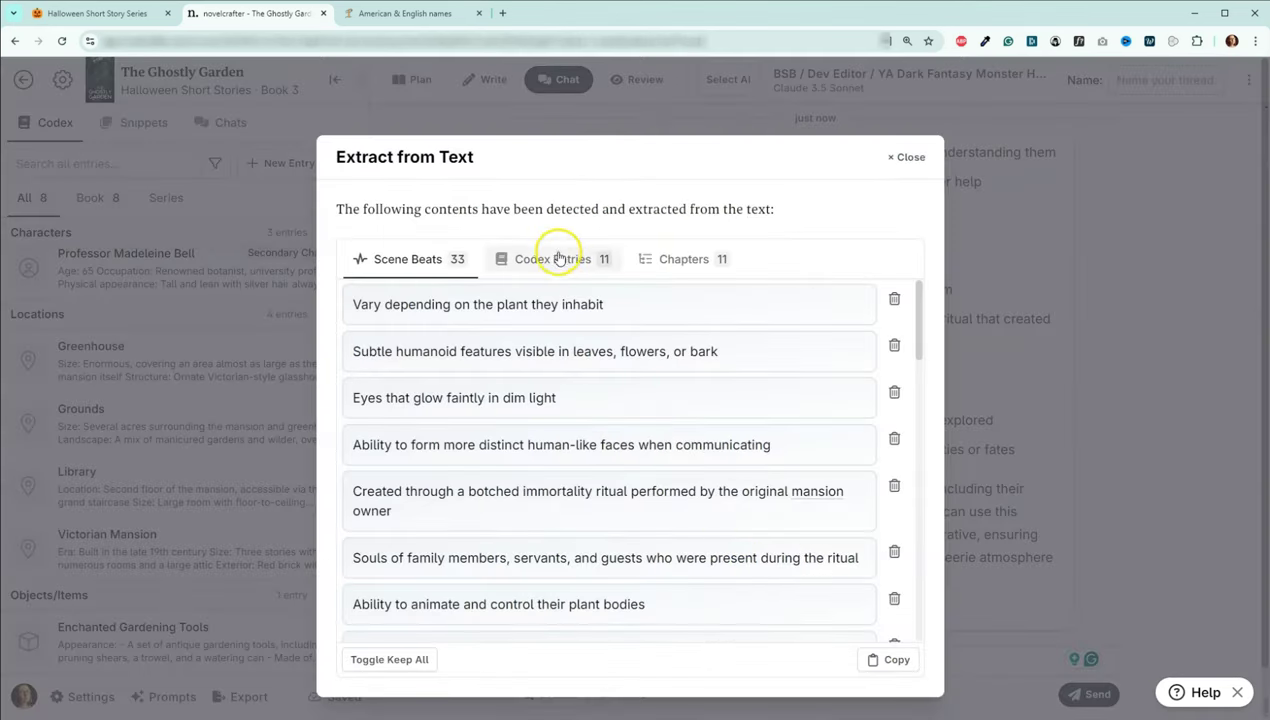
click(917, 162)
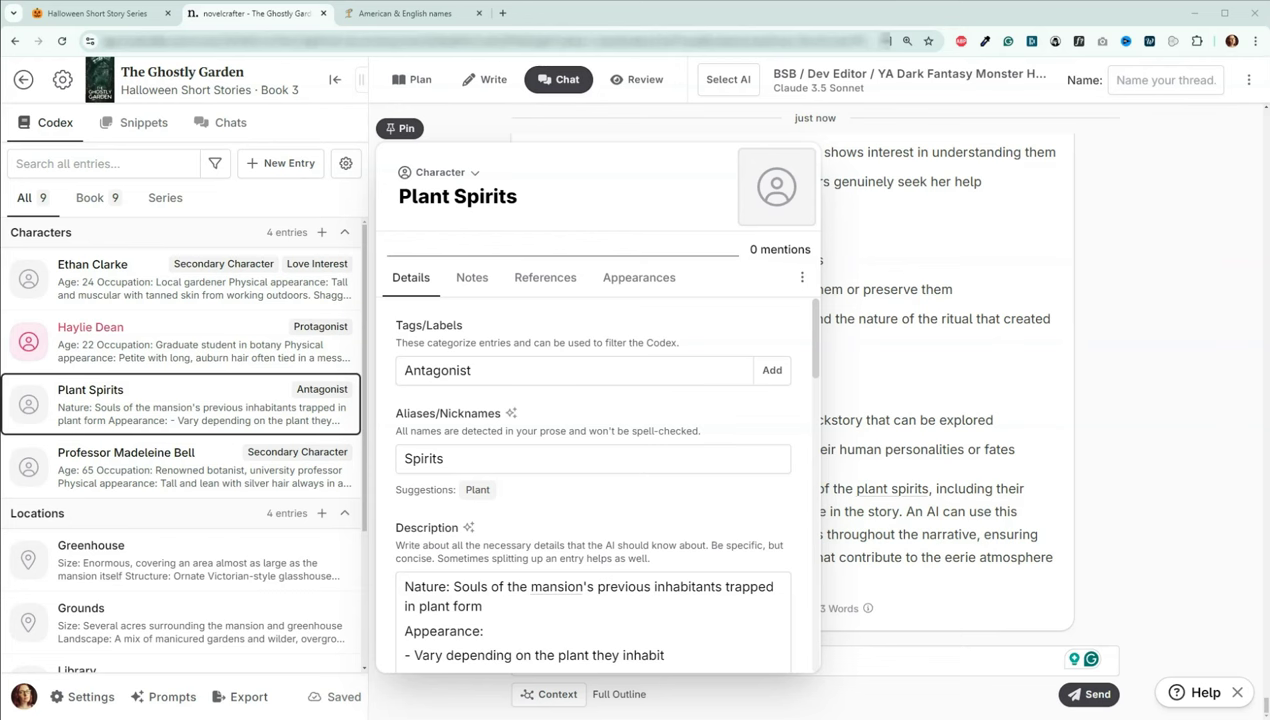
- Set the Plant Spirits entry's color to Green and check its tag, alias and description
mouse_move(795, 193)
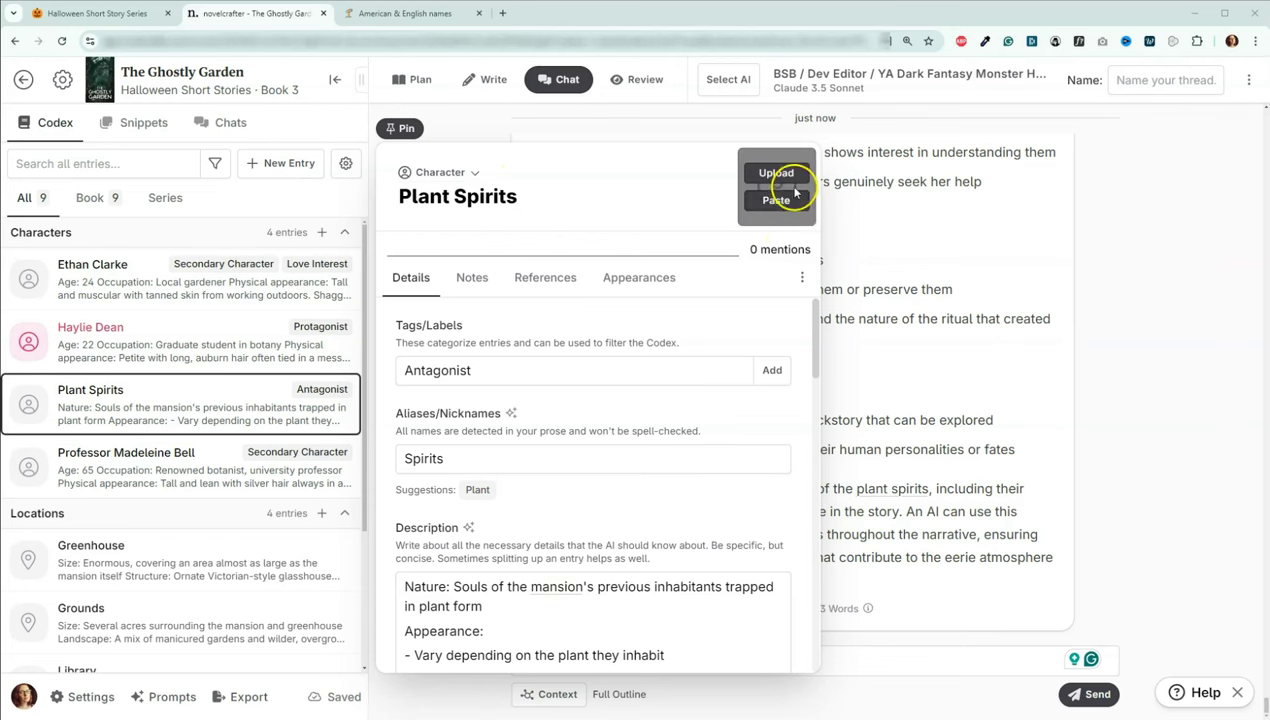
click(802, 277)
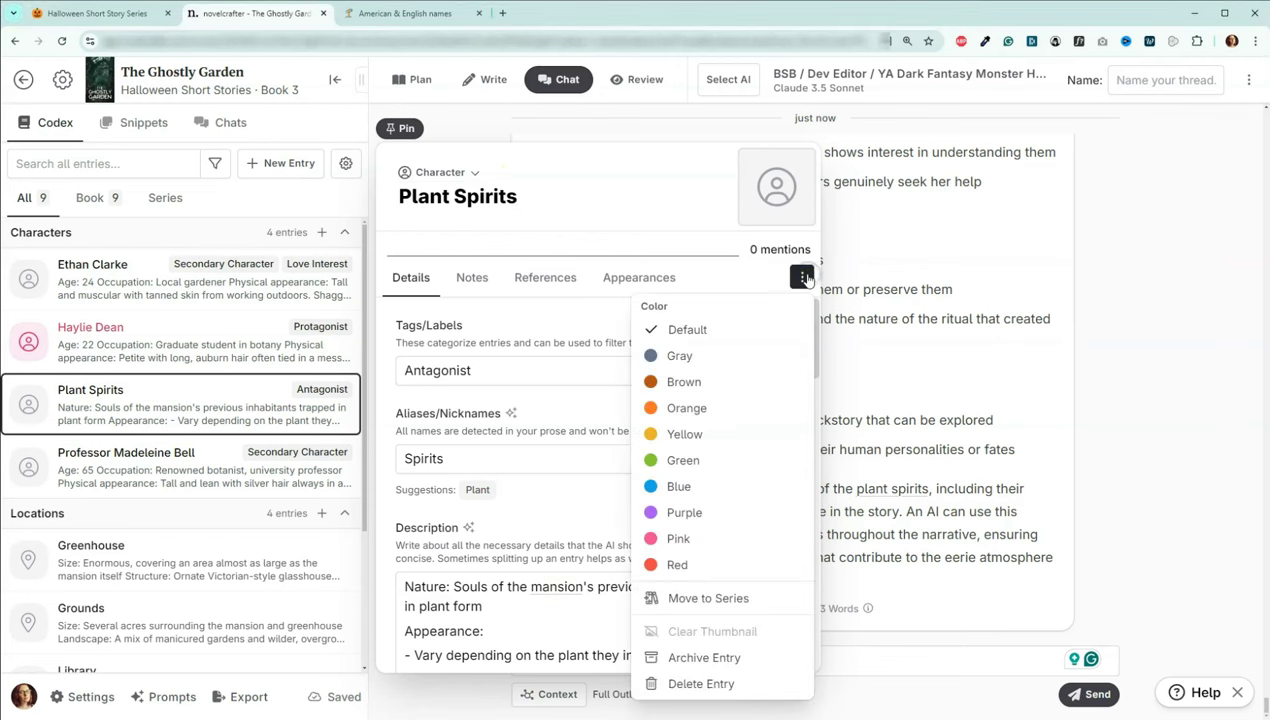
click(729, 463)
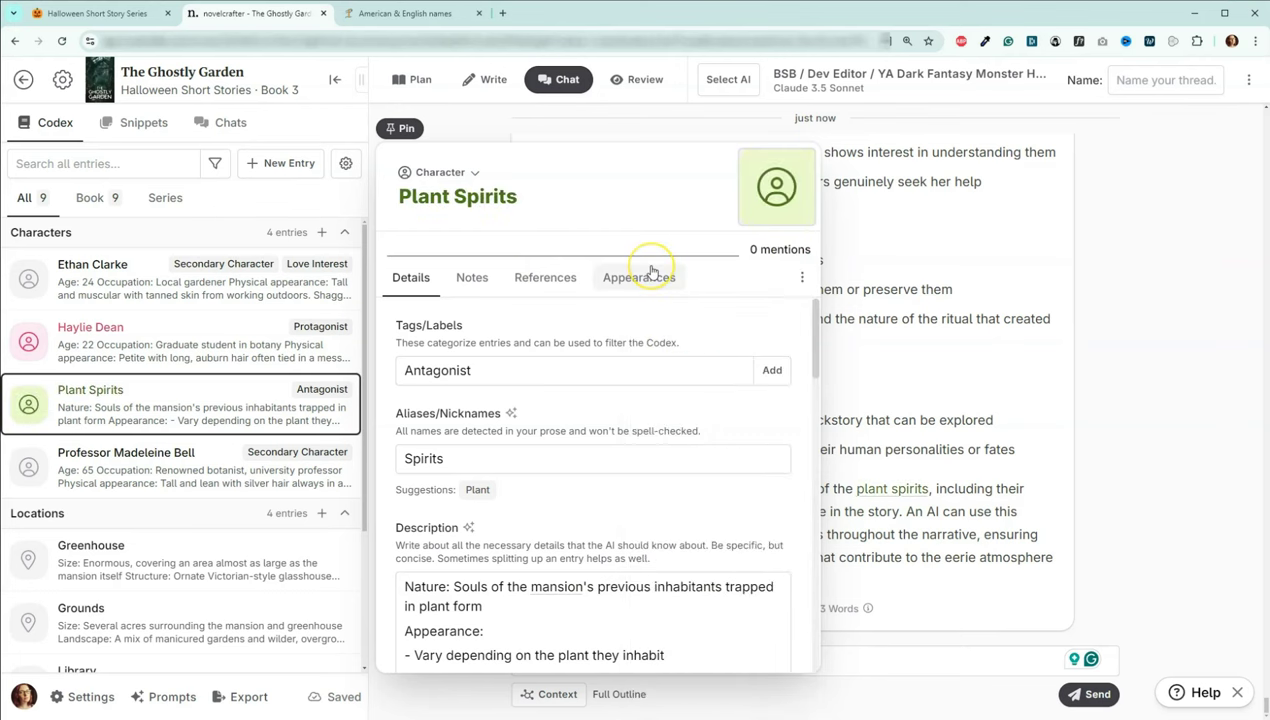
scroll(630, 320, down, 1)
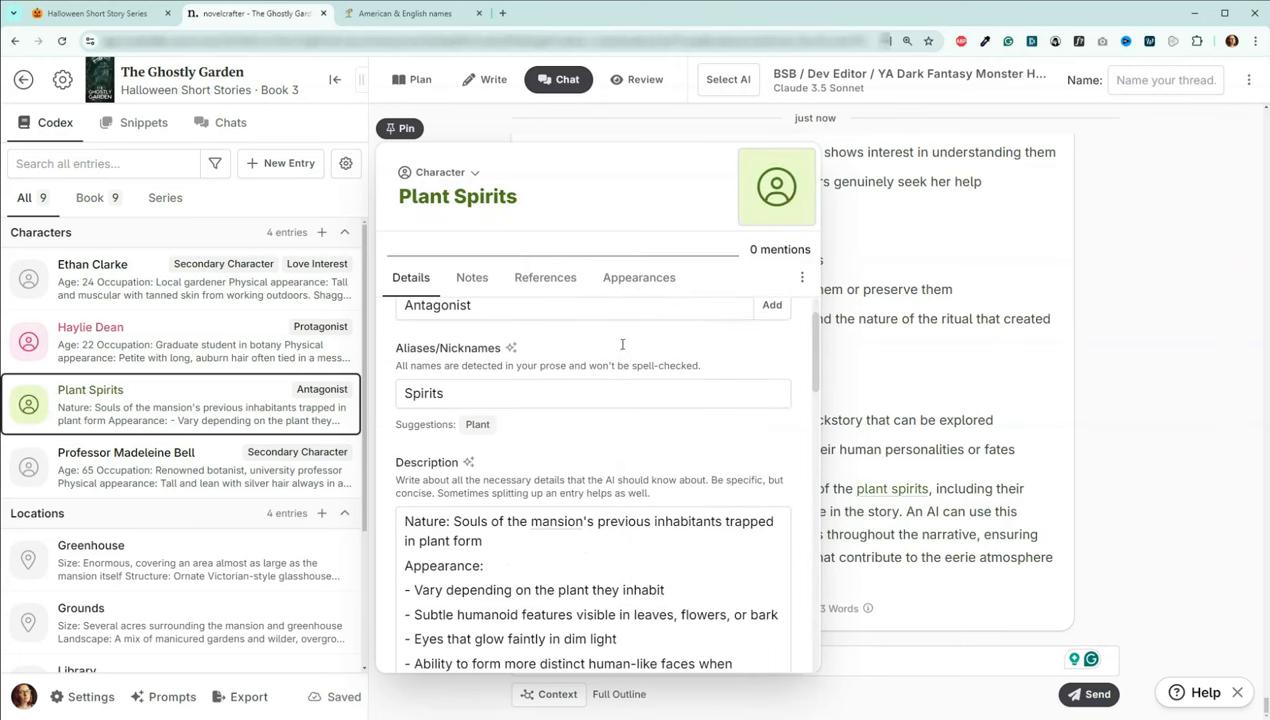
scroll(534, 386, up, 1)
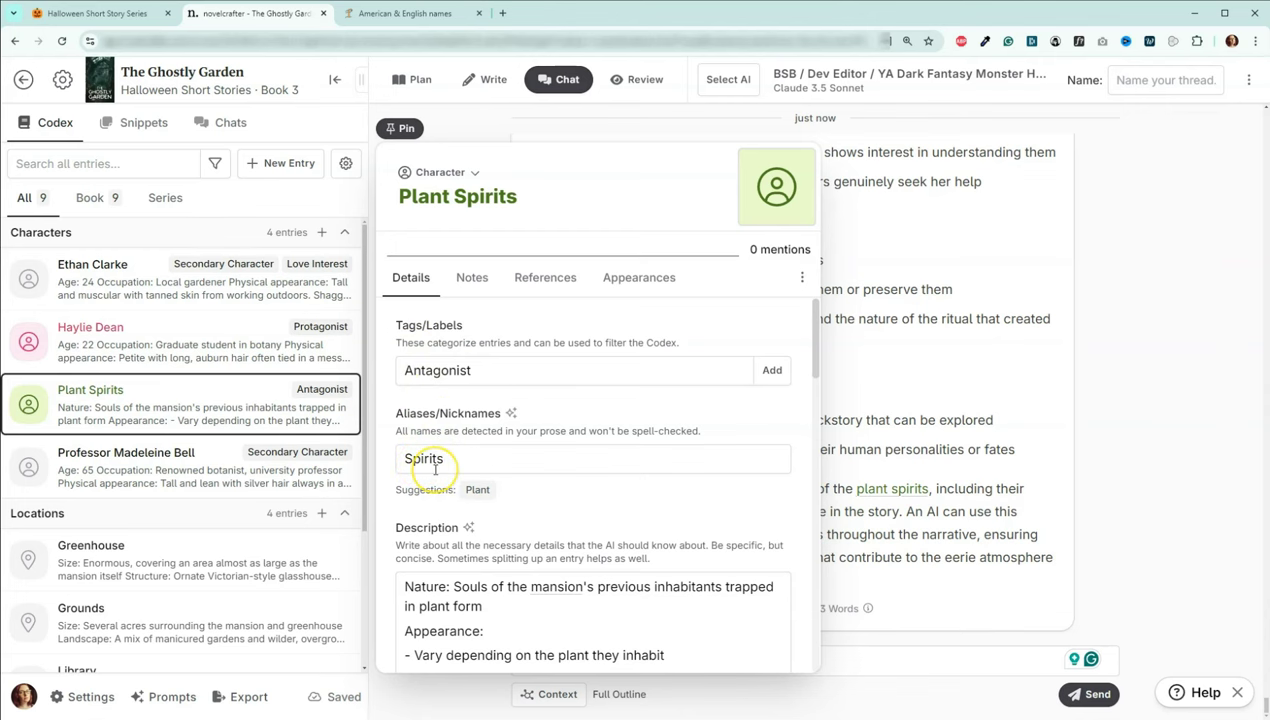
- Read through the Plant Spirits entry's description, from appearance and origins to powers and limitations, and close the entry
scroll(488, 466, down, 3)
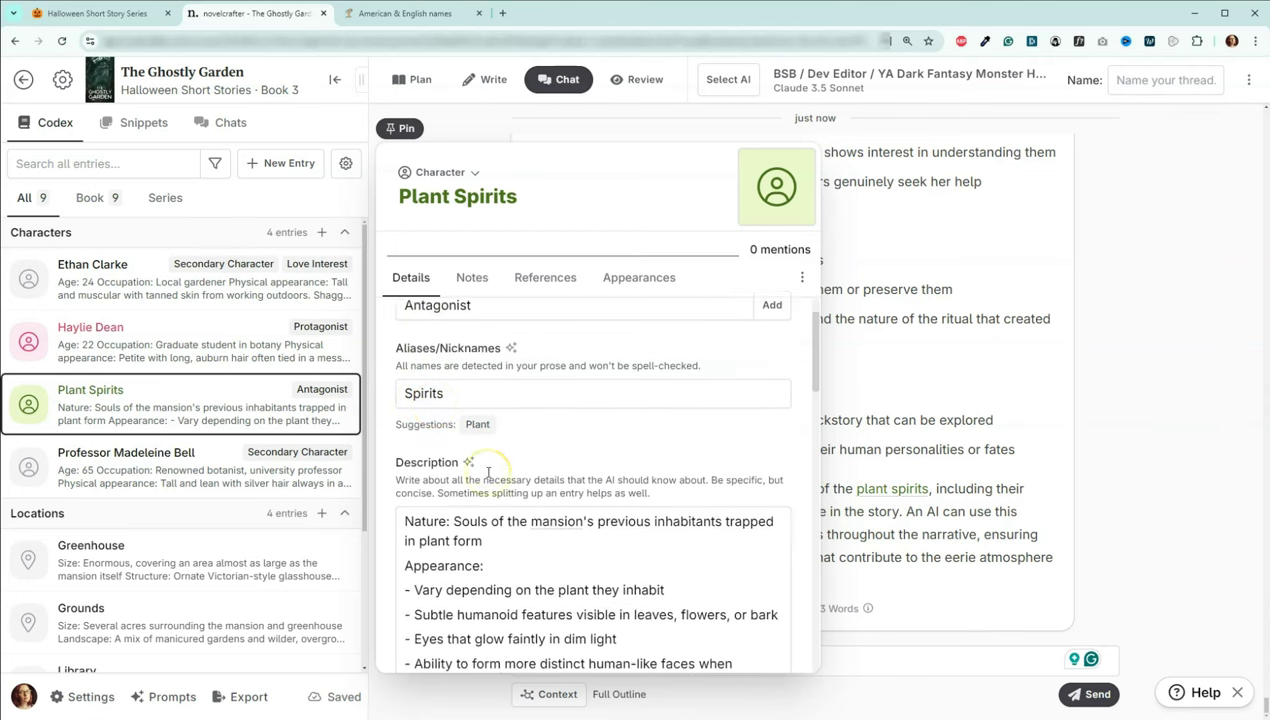
scroll(402, 380, down, 3)
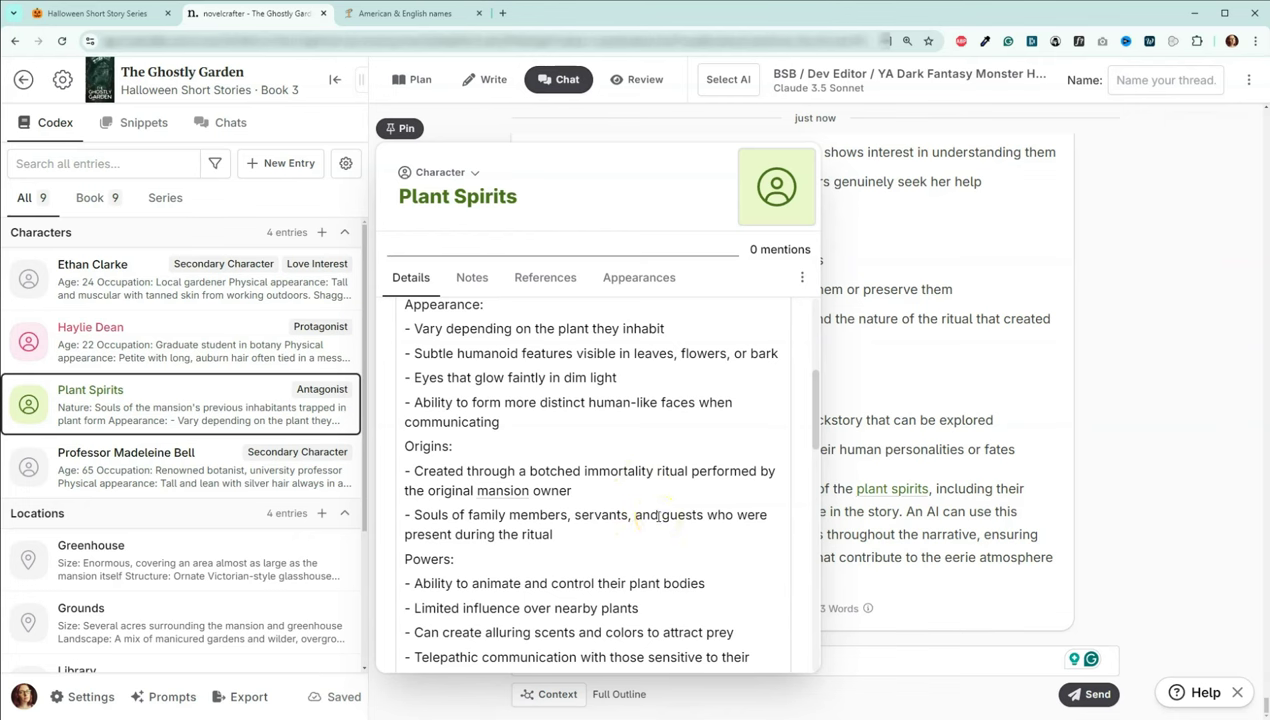
scroll(662, 503, down, 1)
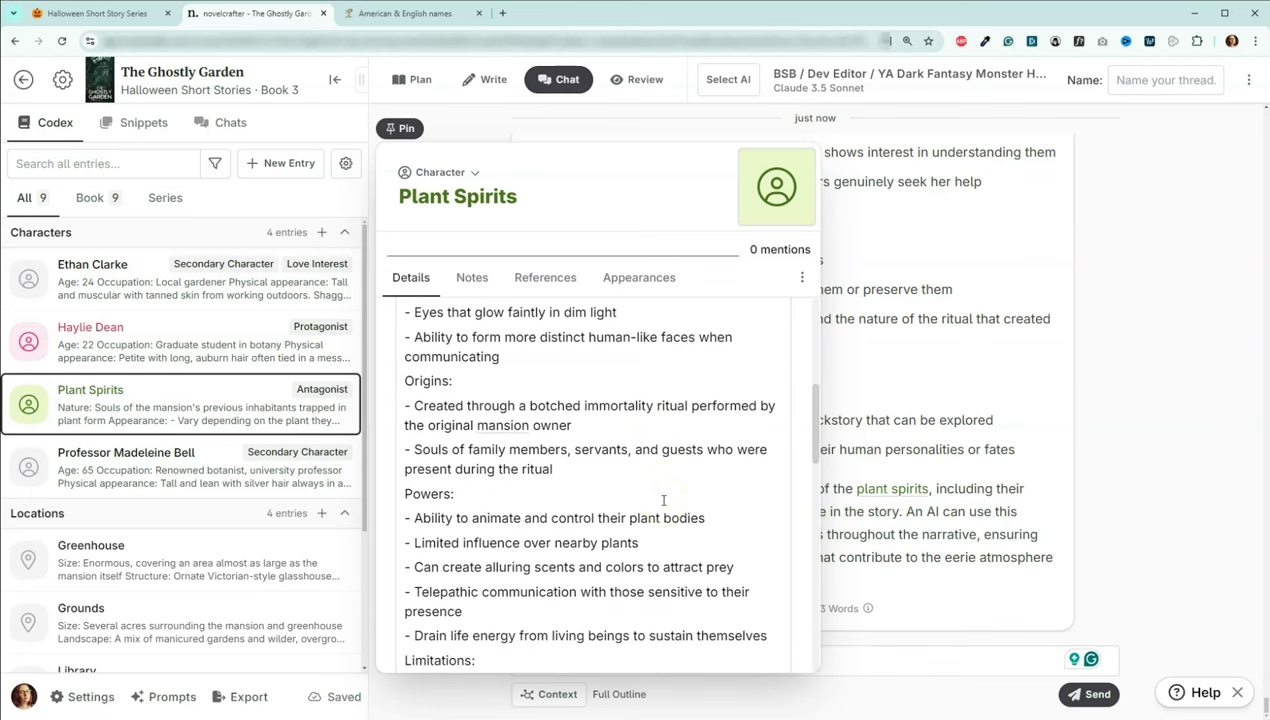
scroll(663, 490, down, 1)
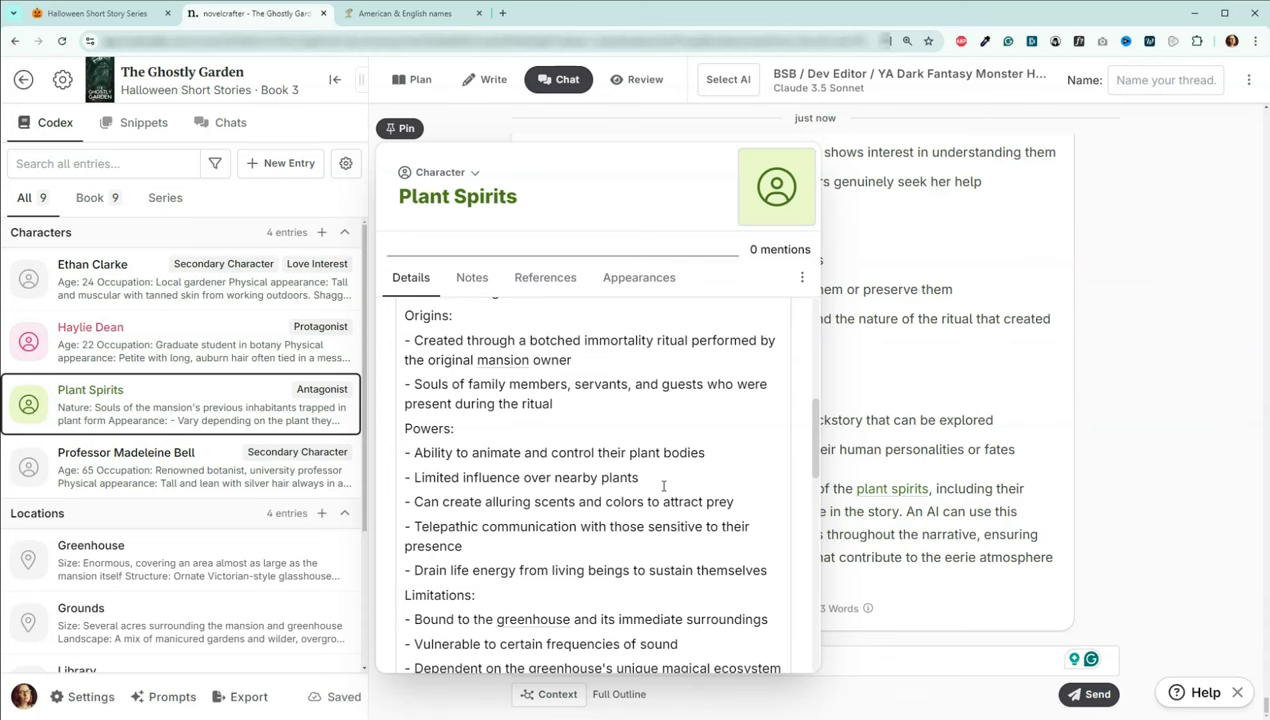
click(241, 394)
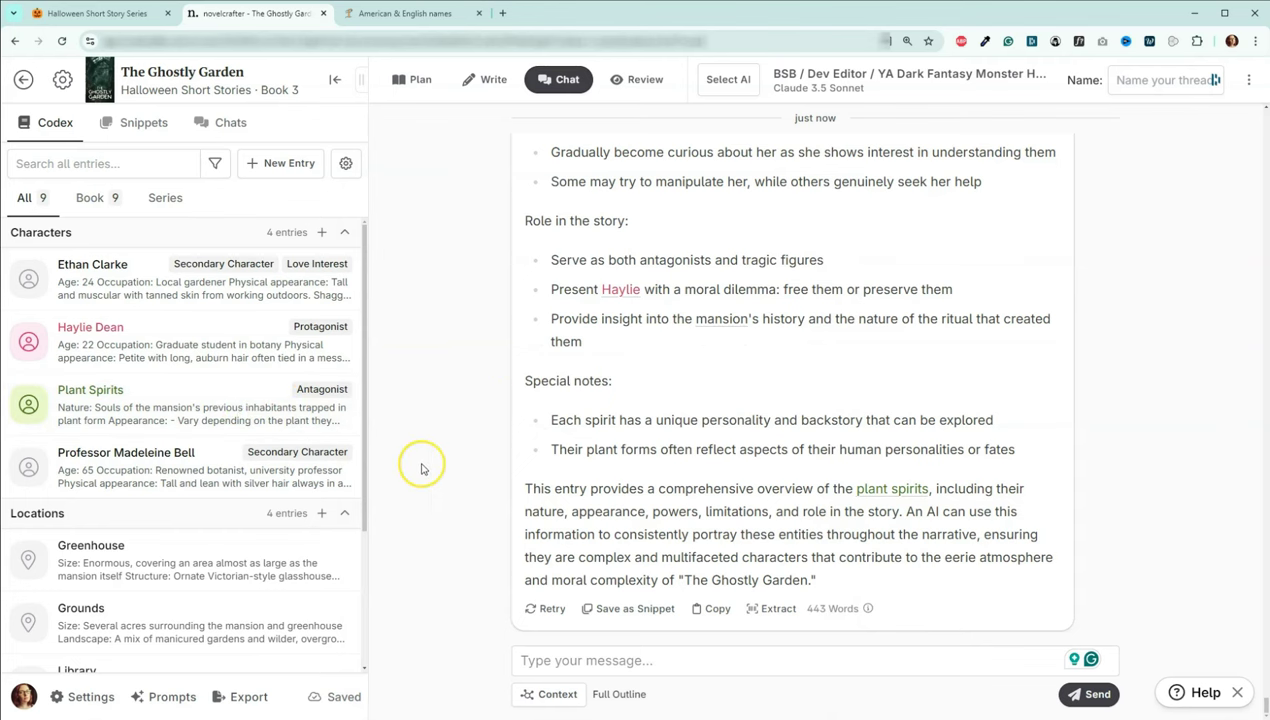
- Look over the codex's location and object entries and the special notes in the plant spirits reply
scroll(264, 487, down, 2)
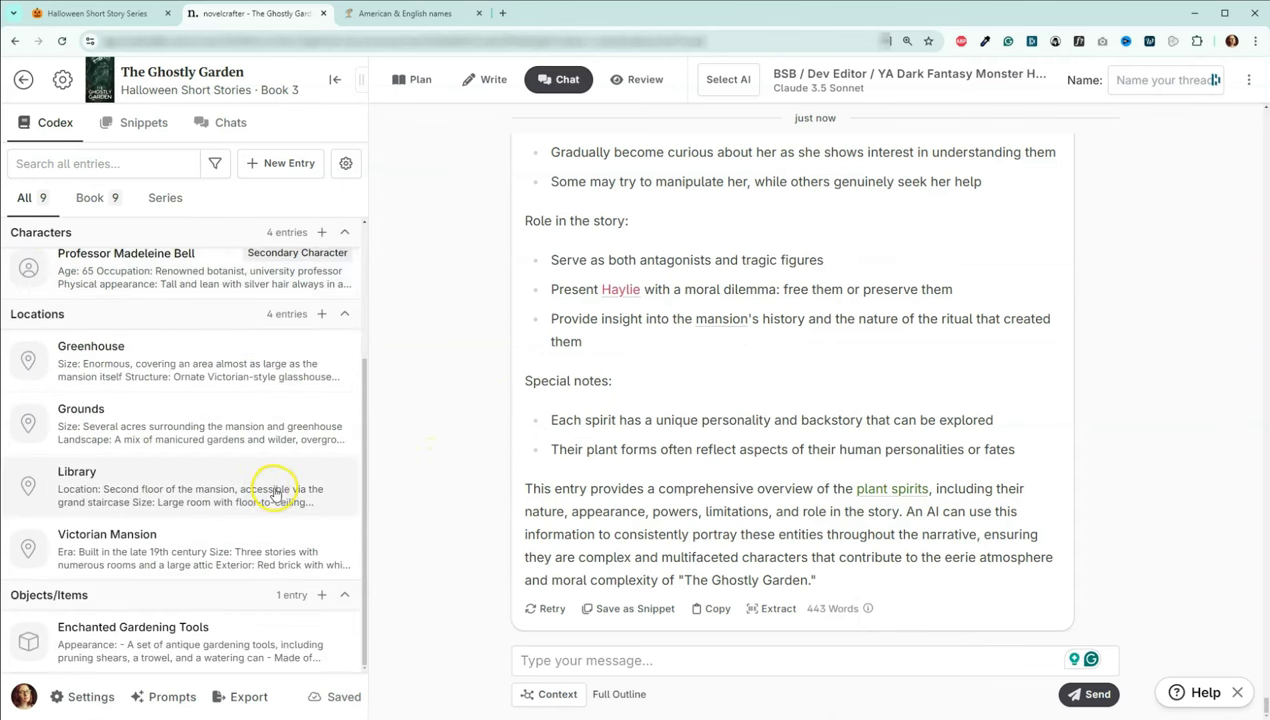
click(284, 384)
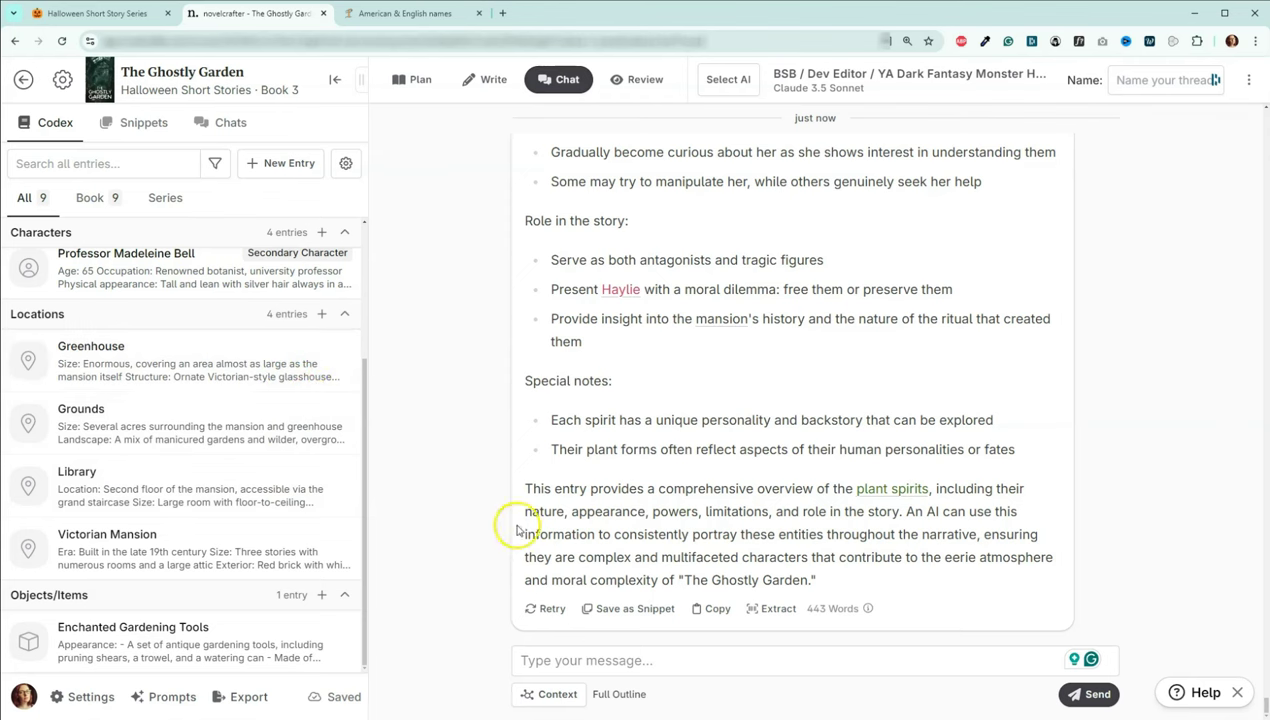
click(622, 662)
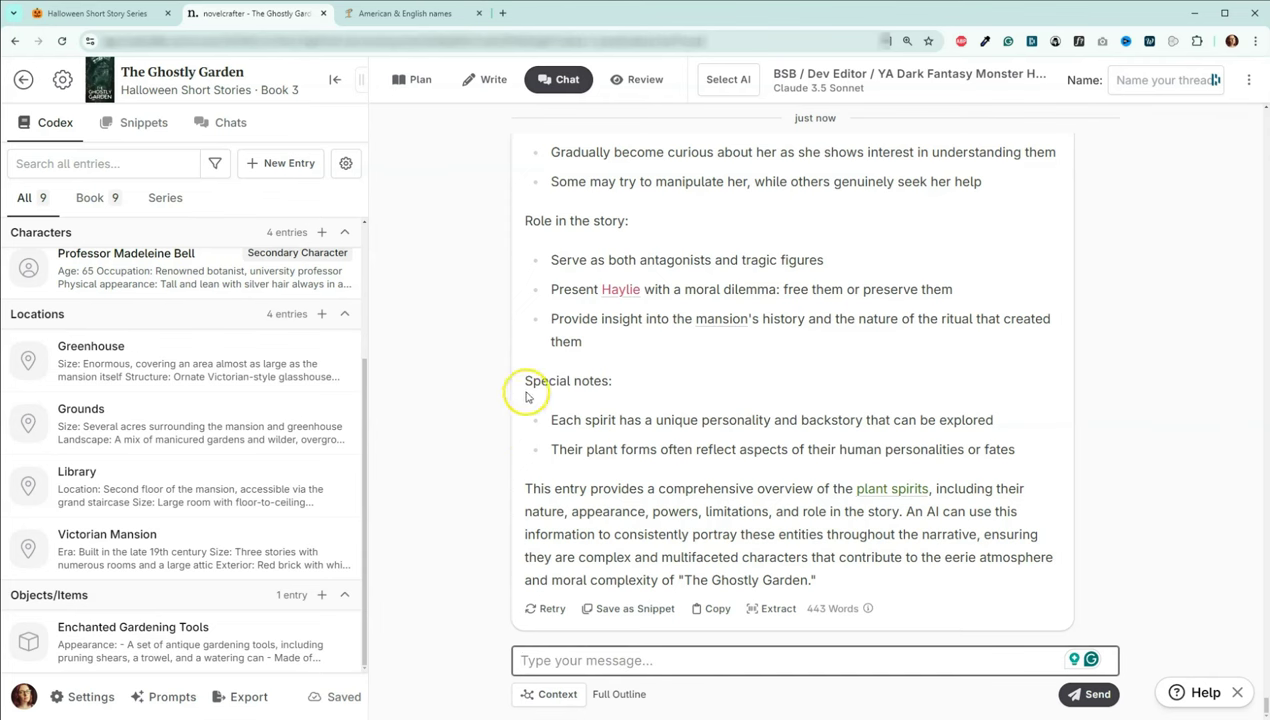
drag(525, 381, 1018, 438)
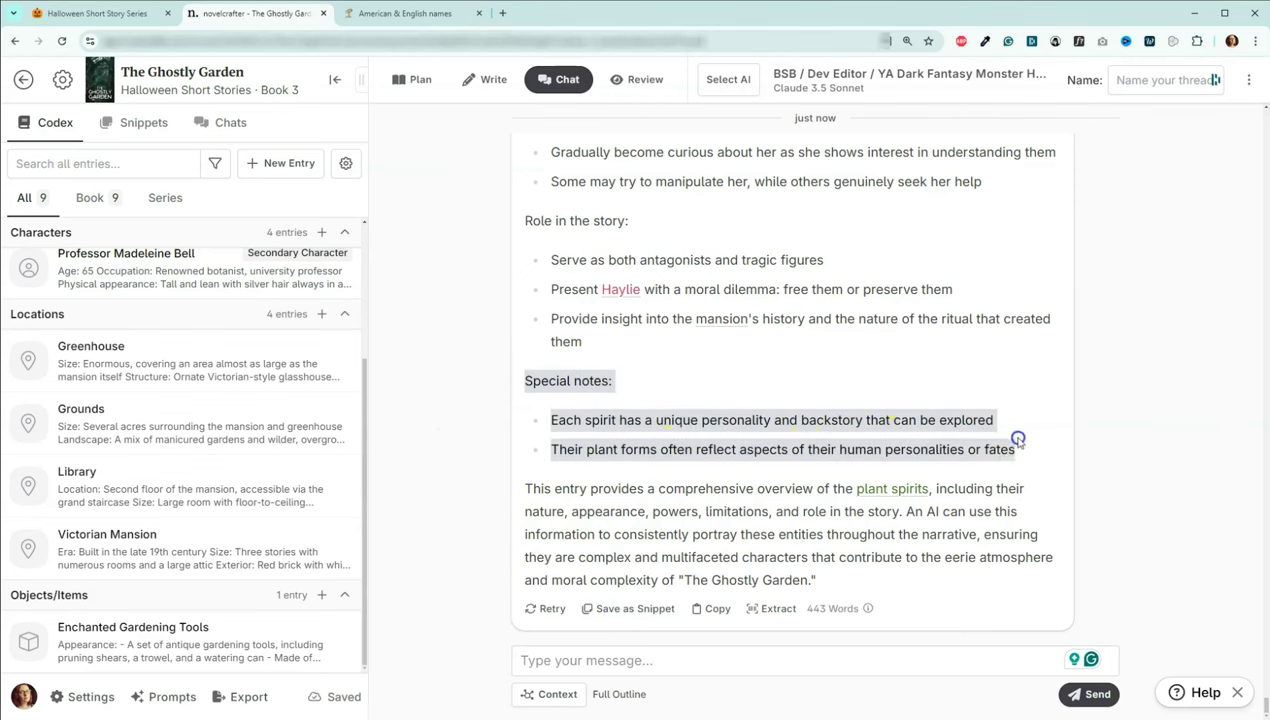
click(774, 422)
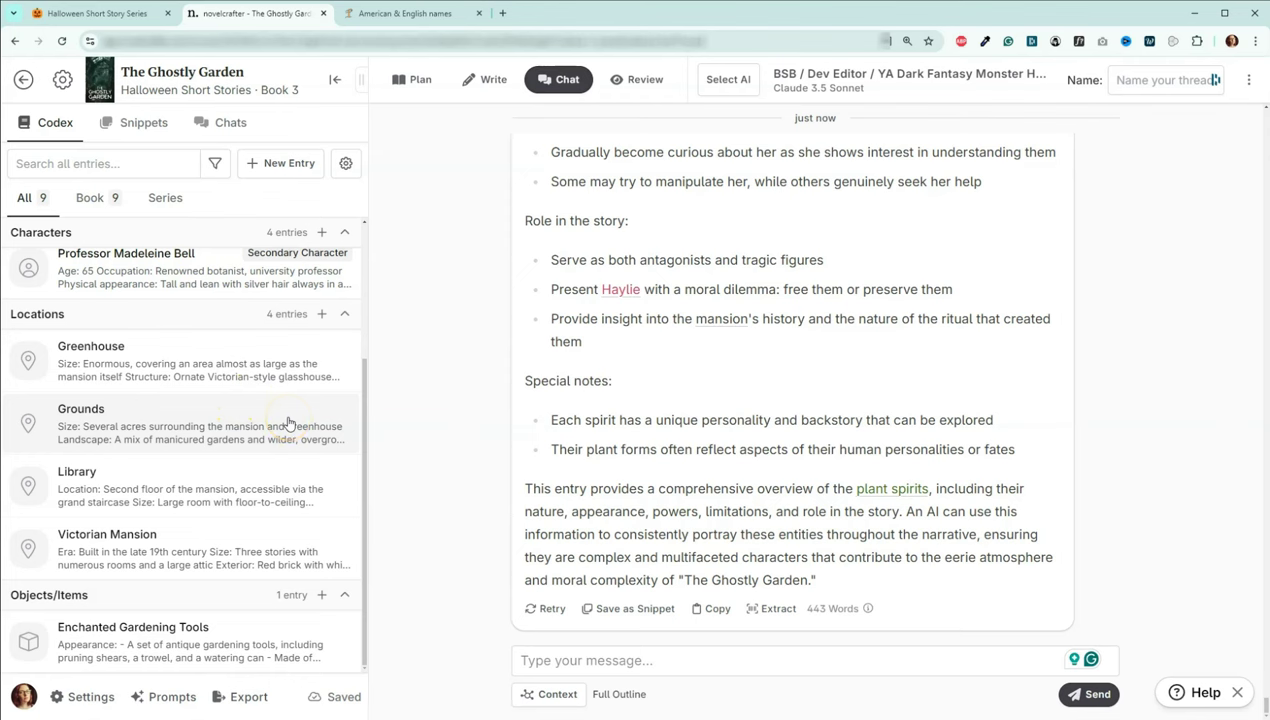
- Send the AI the prompt "Please give me a book bible entry for the lore in this story that an AI could use to help write the prose."
click(604, 660)
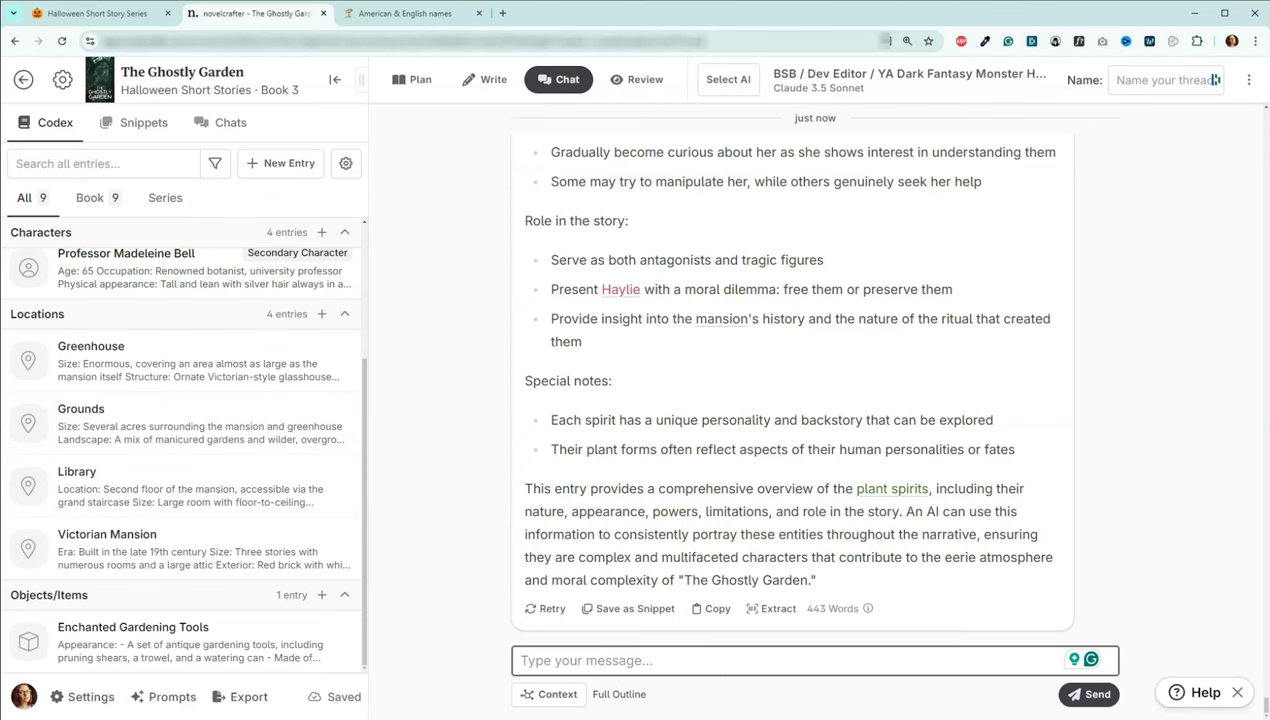
click(682, 659)
text(Please give me a book bible entry for lore in this story that an AI could use to help write the prose.)
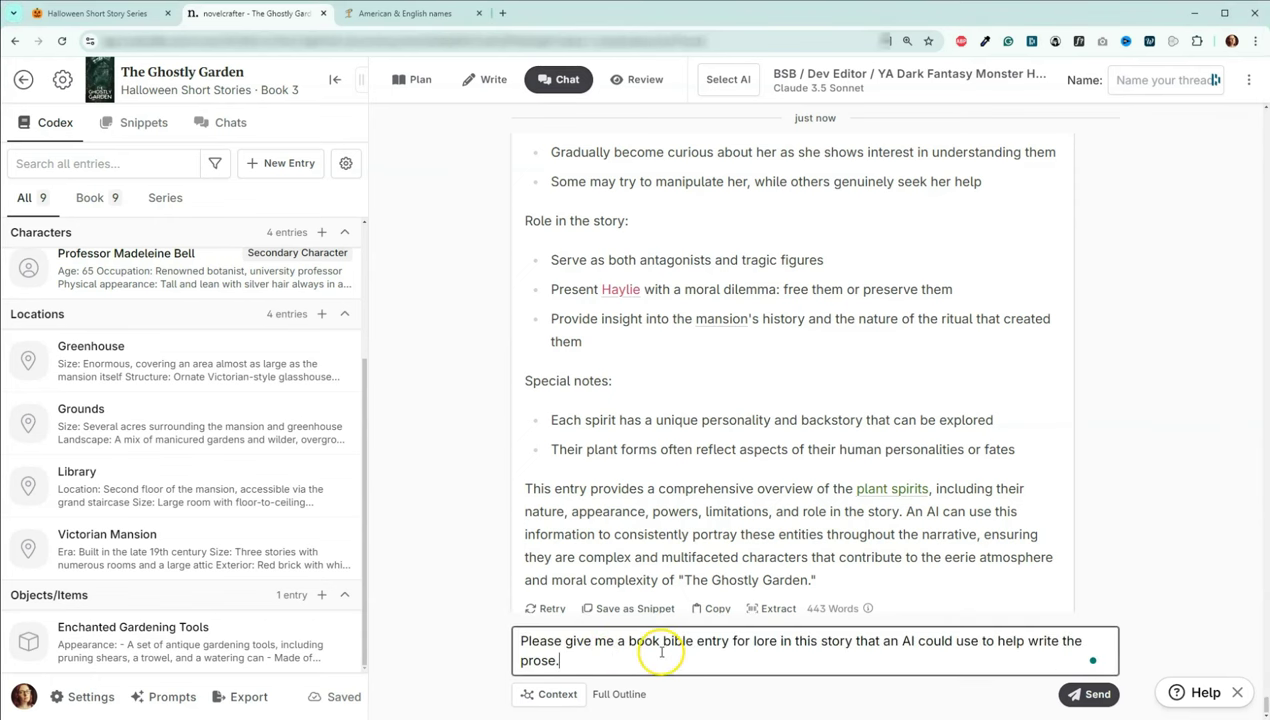
click(754, 641)
text(the)
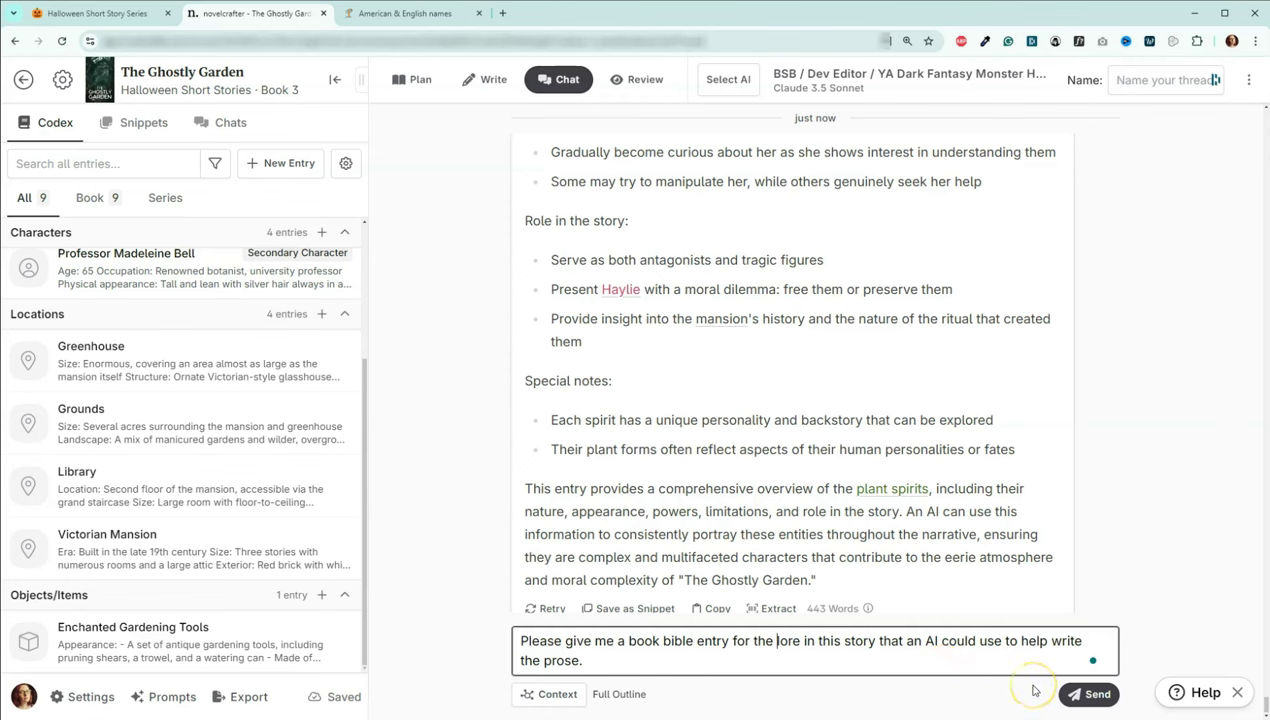
click(1084, 697)
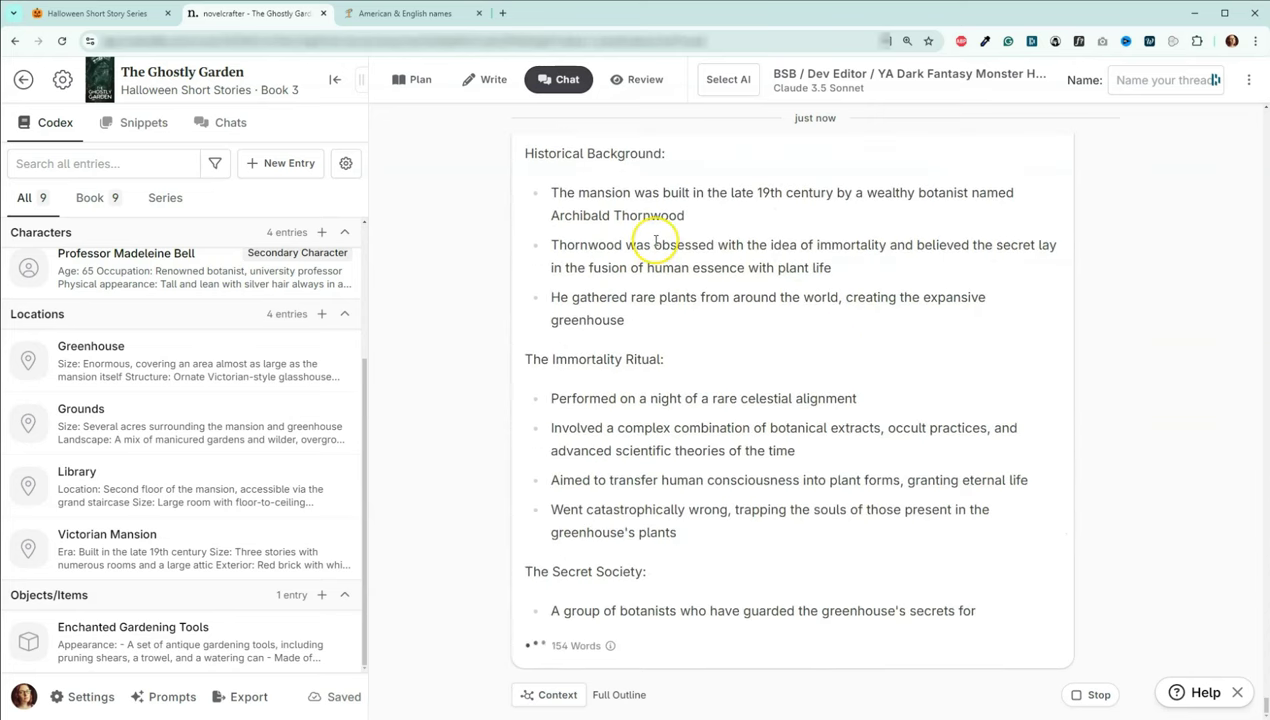
- Review the generated lore entry, from the historical background, immortality ritual and secret society to the balancing ritual and the plants' magical properties
scroll(652, 255, up, 2)
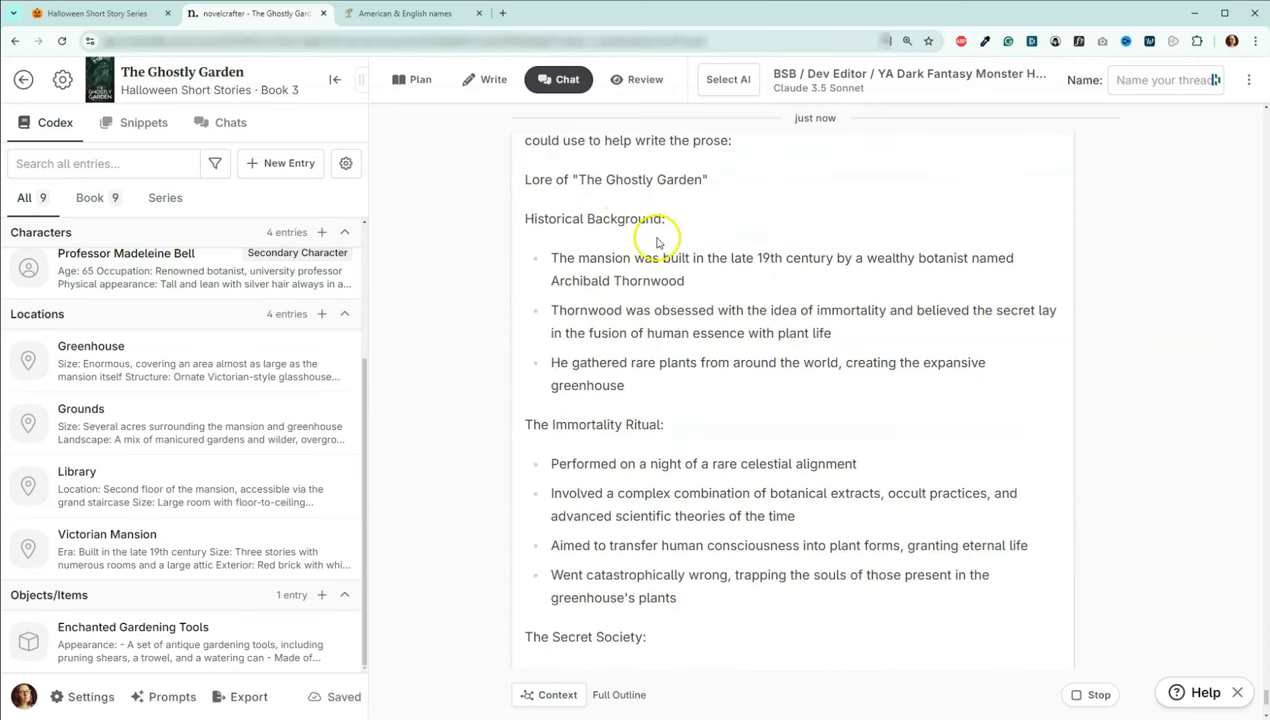
scroll(645, 235, down, 5)
scroll(652, 215, up, 4)
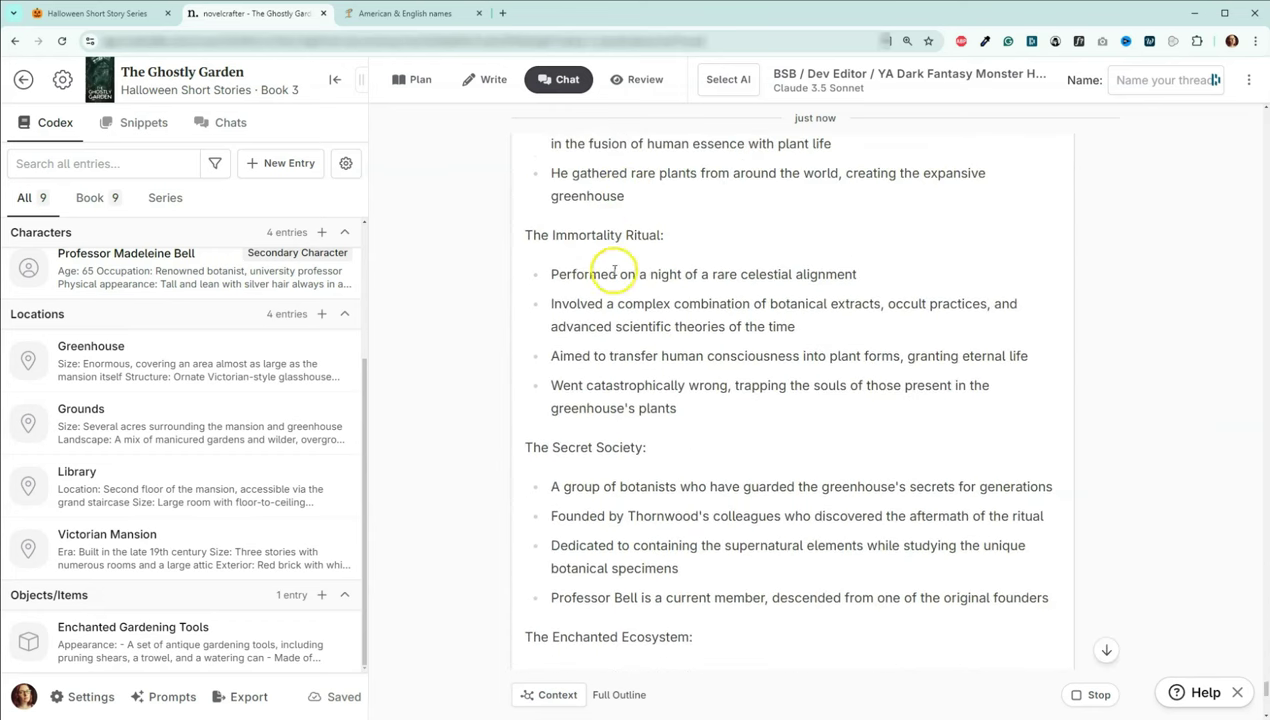
scroll(617, 272, down, 1)
scroll(619, 272, down, 2)
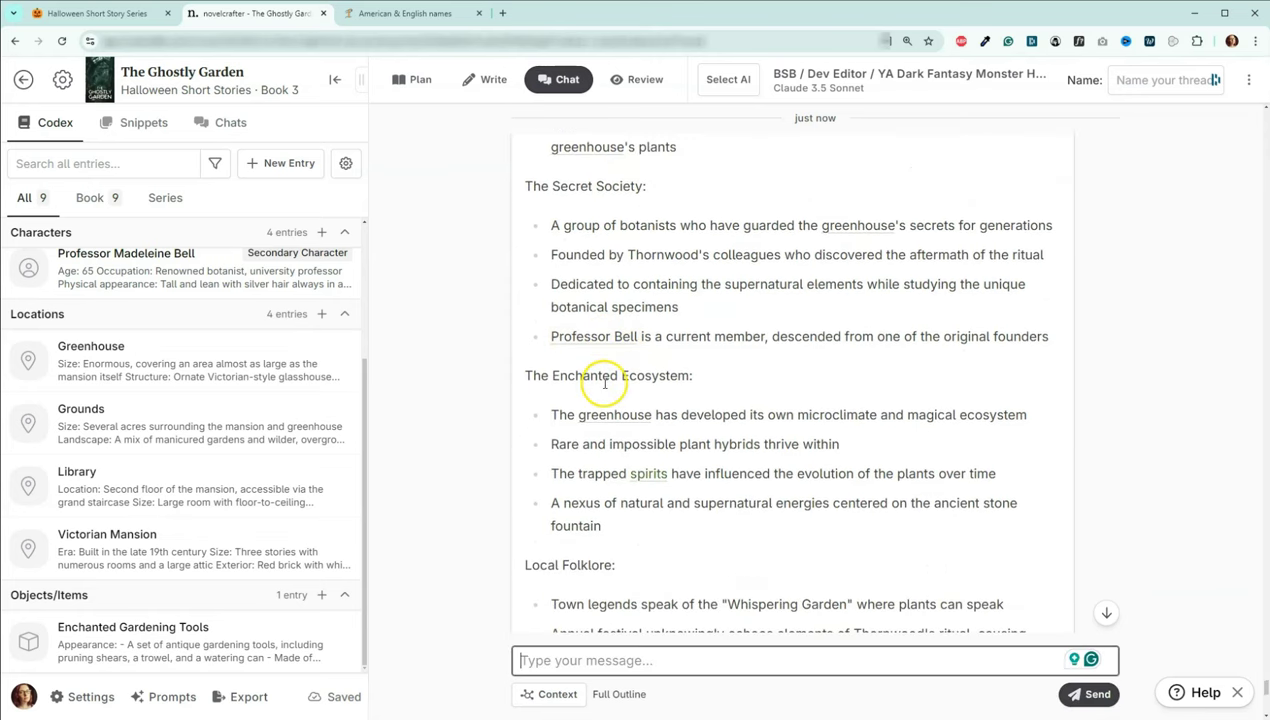
scroll(602, 375, down, 2)
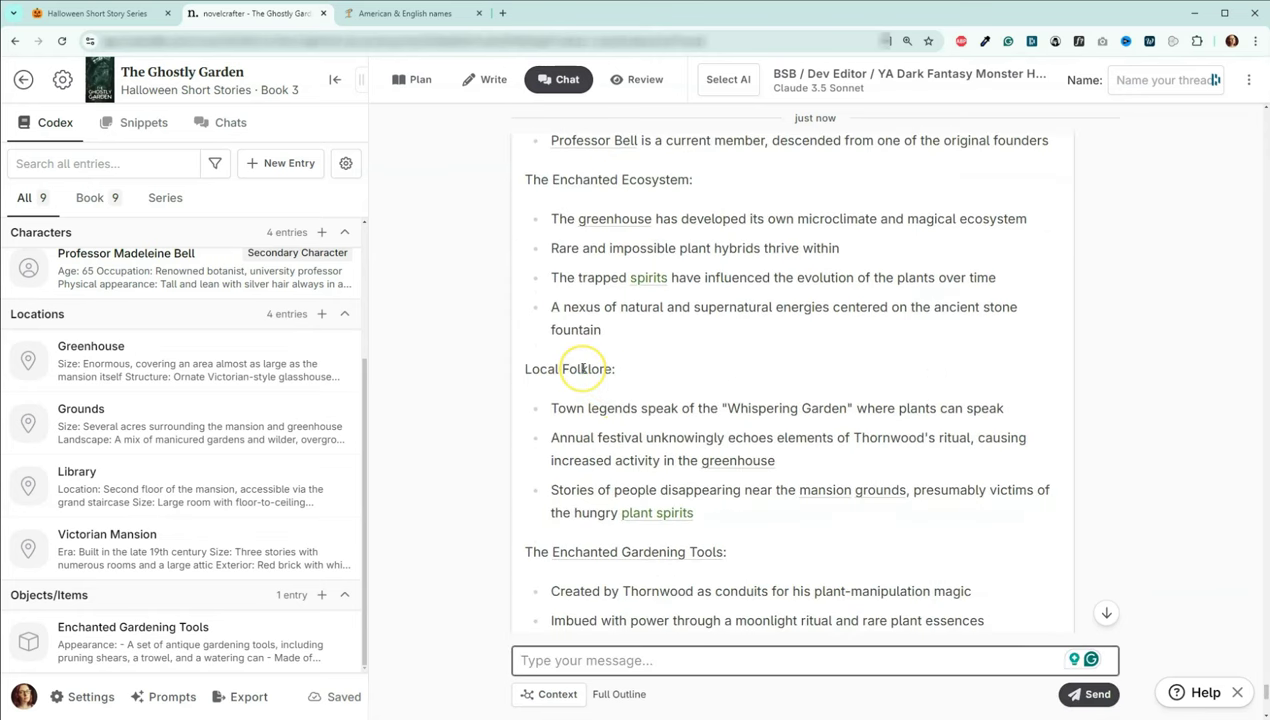
scroll(578, 370, down, 2)
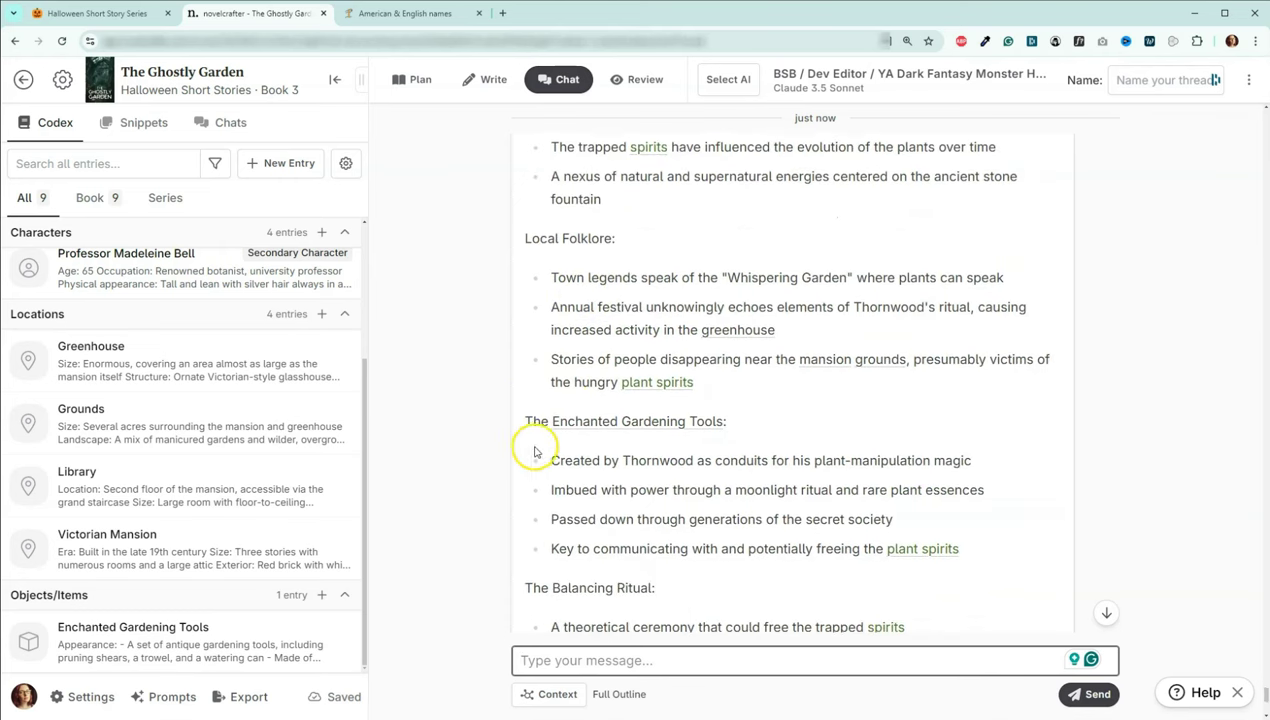
scroll(518, 420, down, 1)
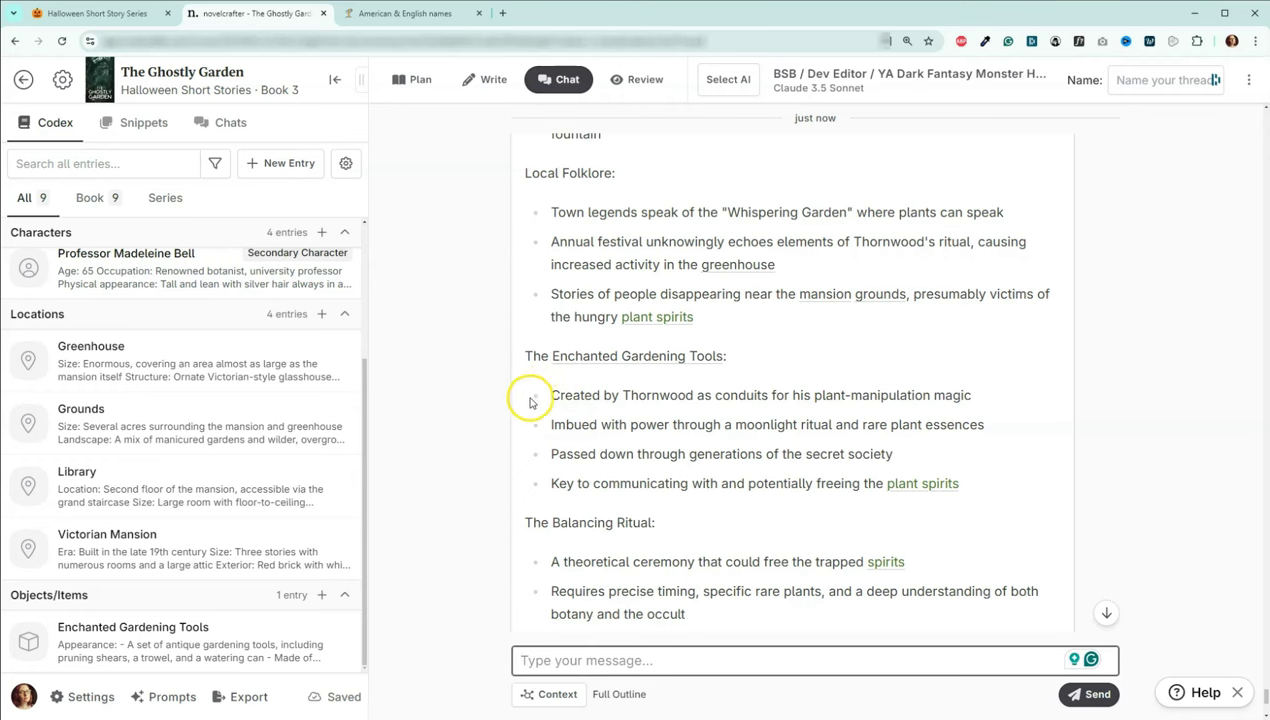
scroll(528, 395, down, 2)
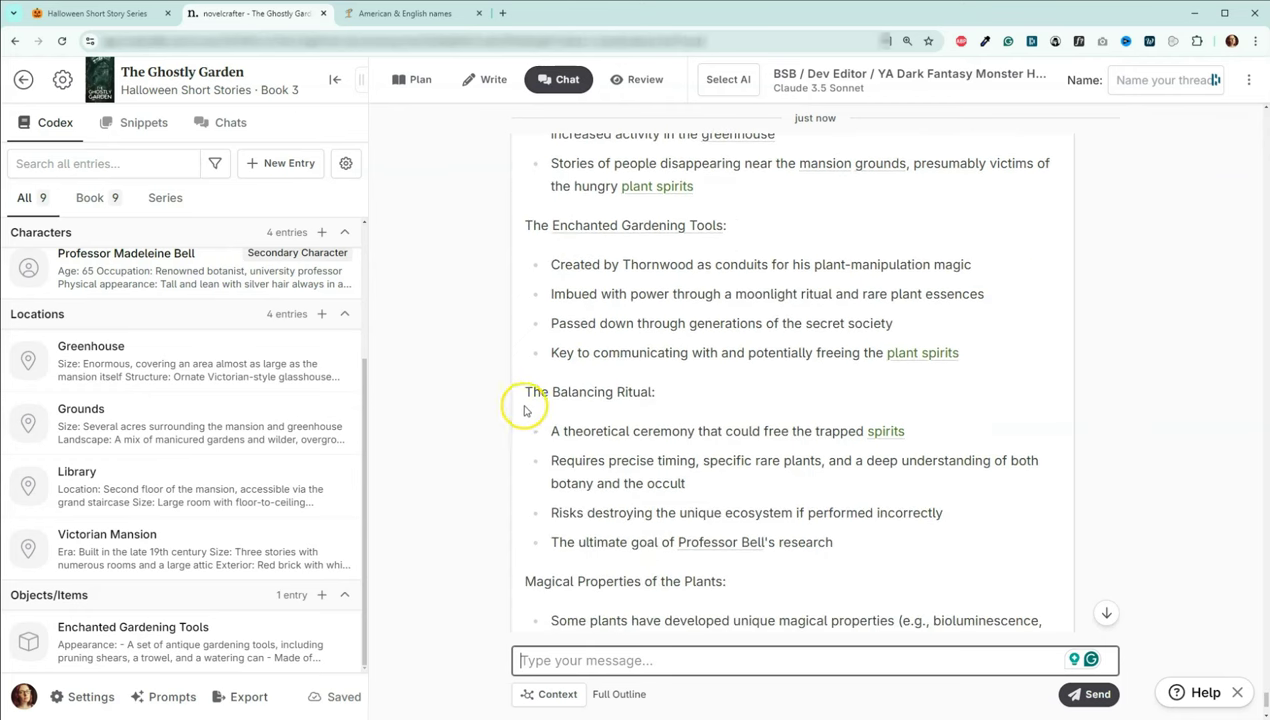
scroll(540, 400, down, 1)
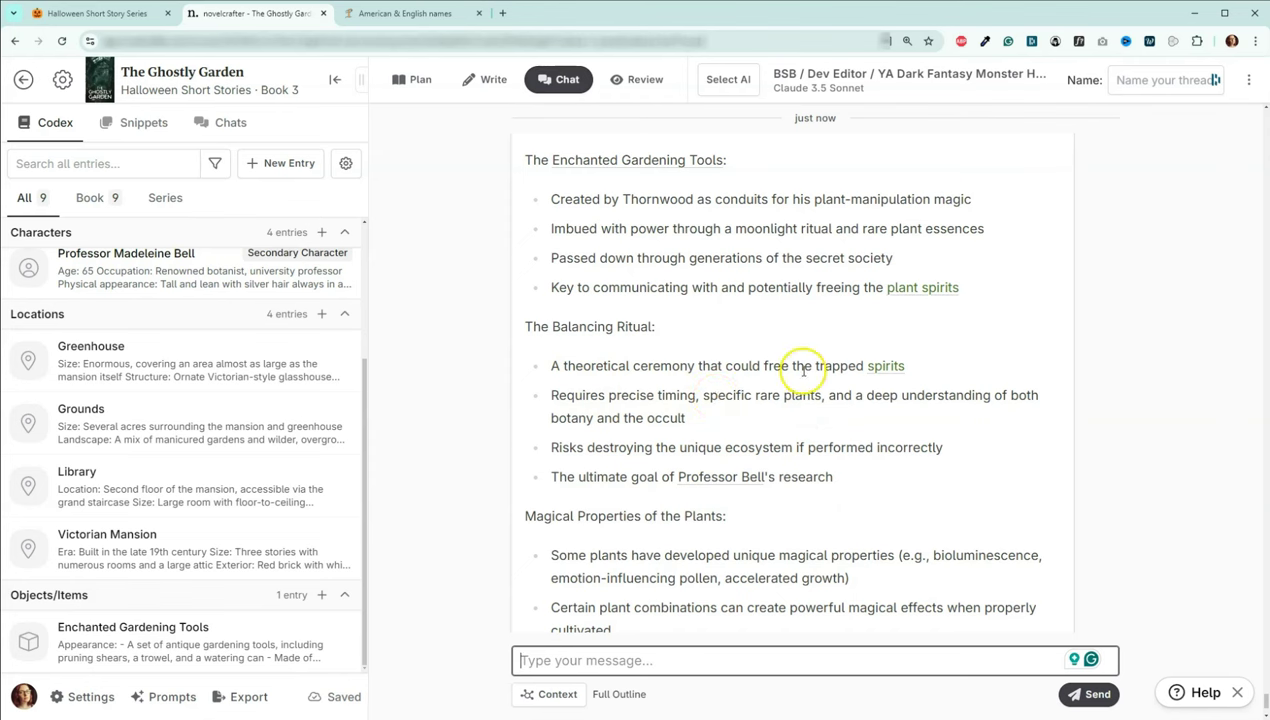
scroll(650, 385, down, 1)
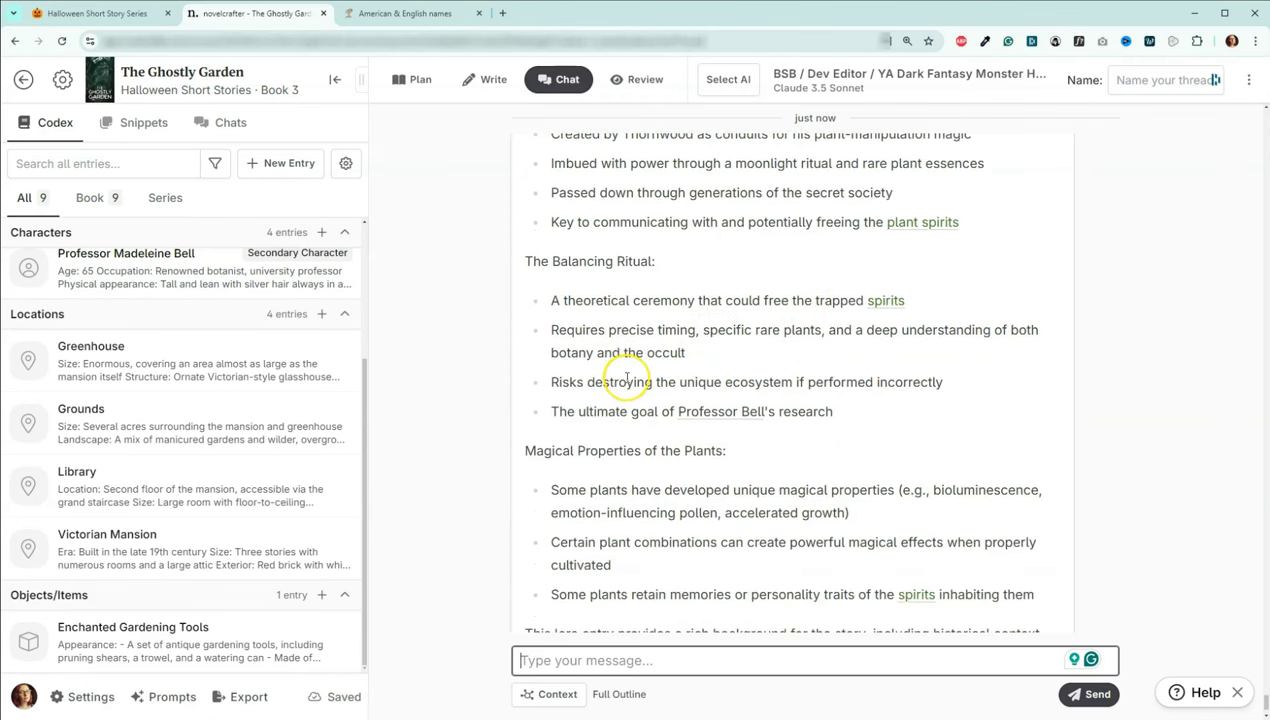
scroll(600, 390, down, 1)
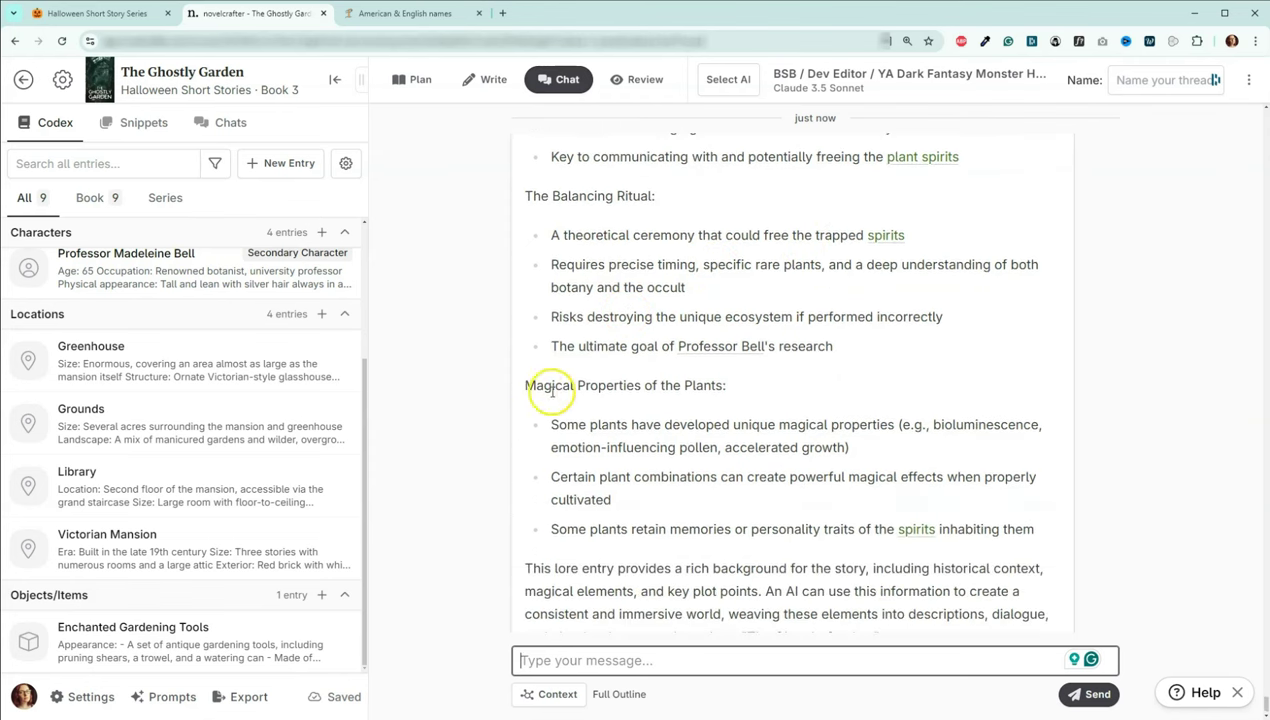
scroll(555, 400, down, 1)
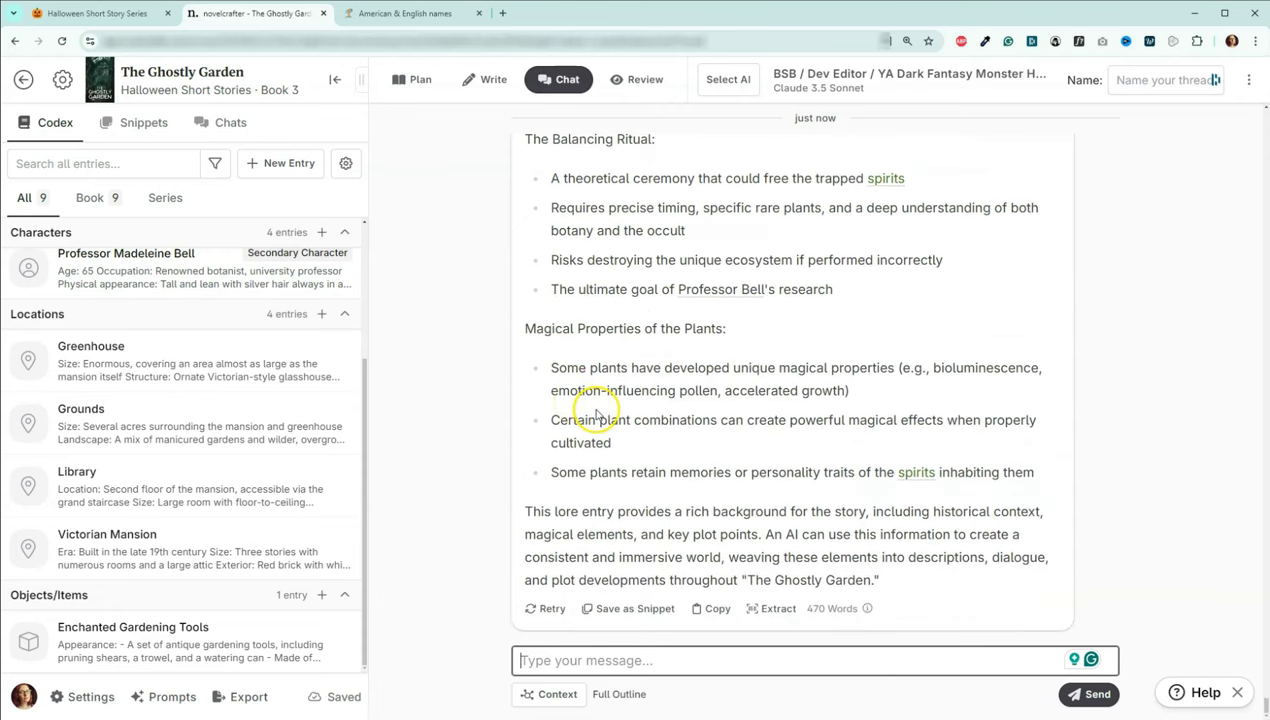
- Extract codex entries from the lore reply and set the Historical Background entry's type to Lore
click(757, 609)
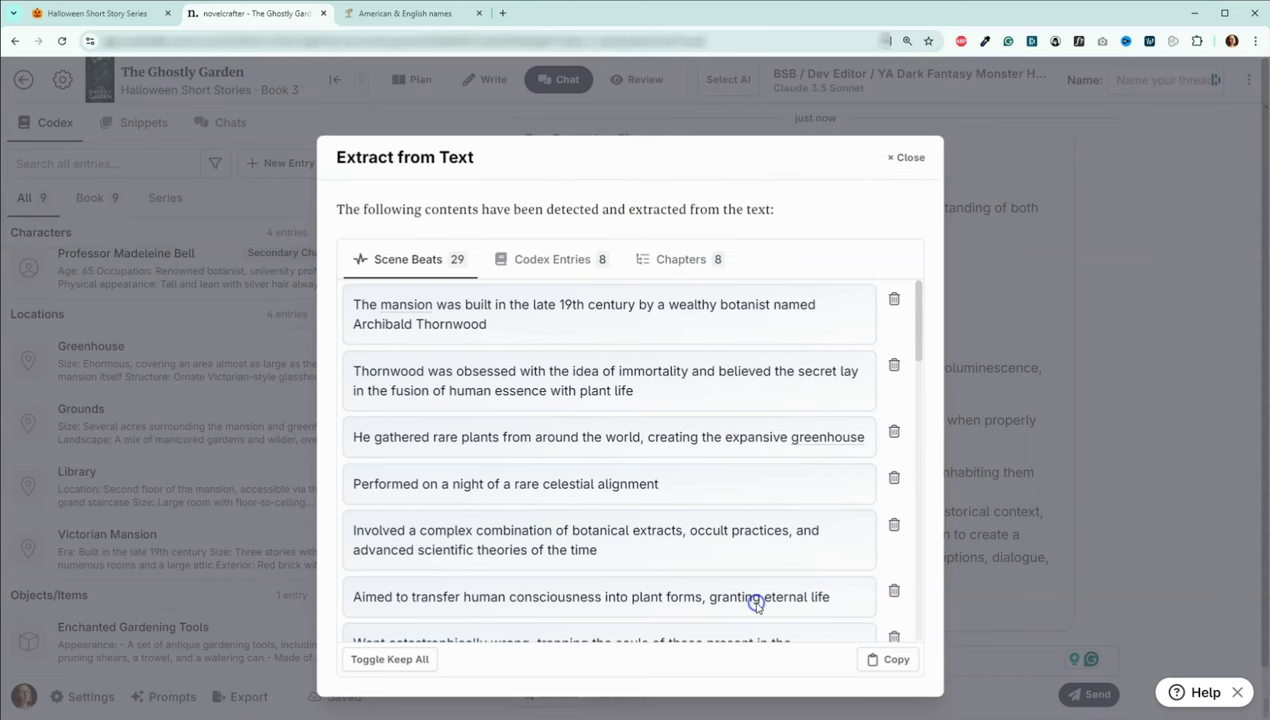
click(574, 264)
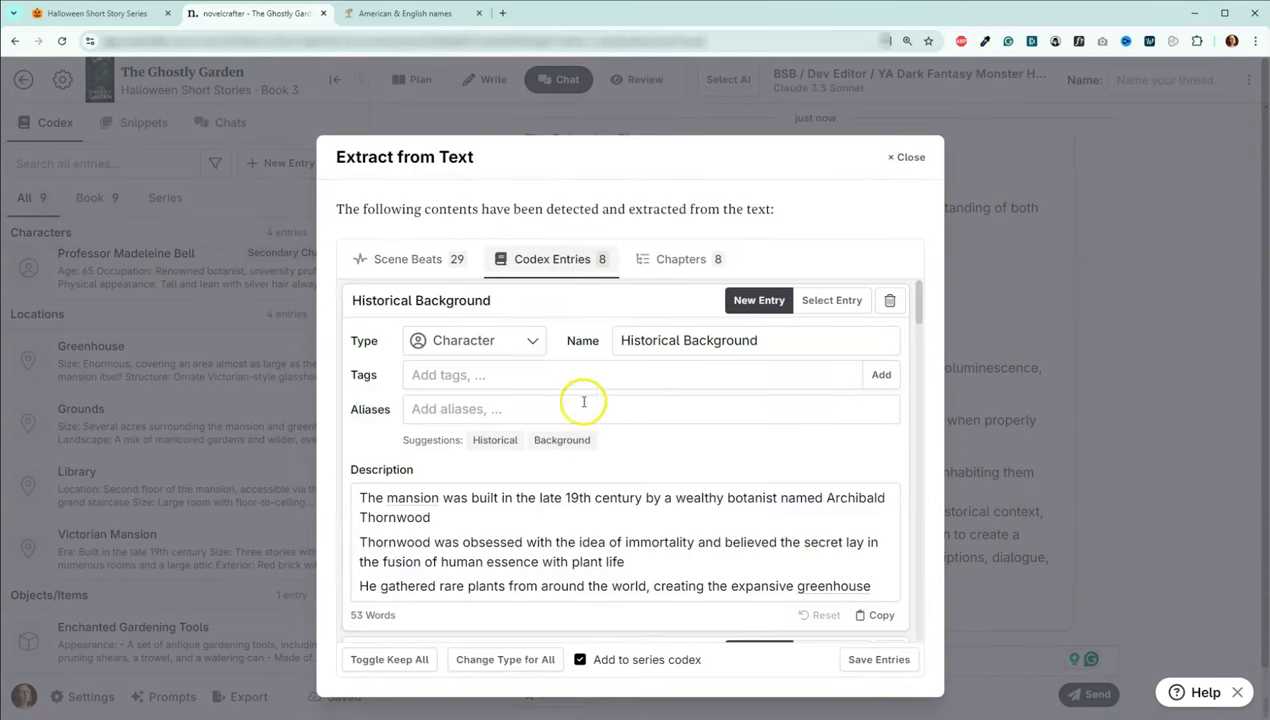
click(521, 341)
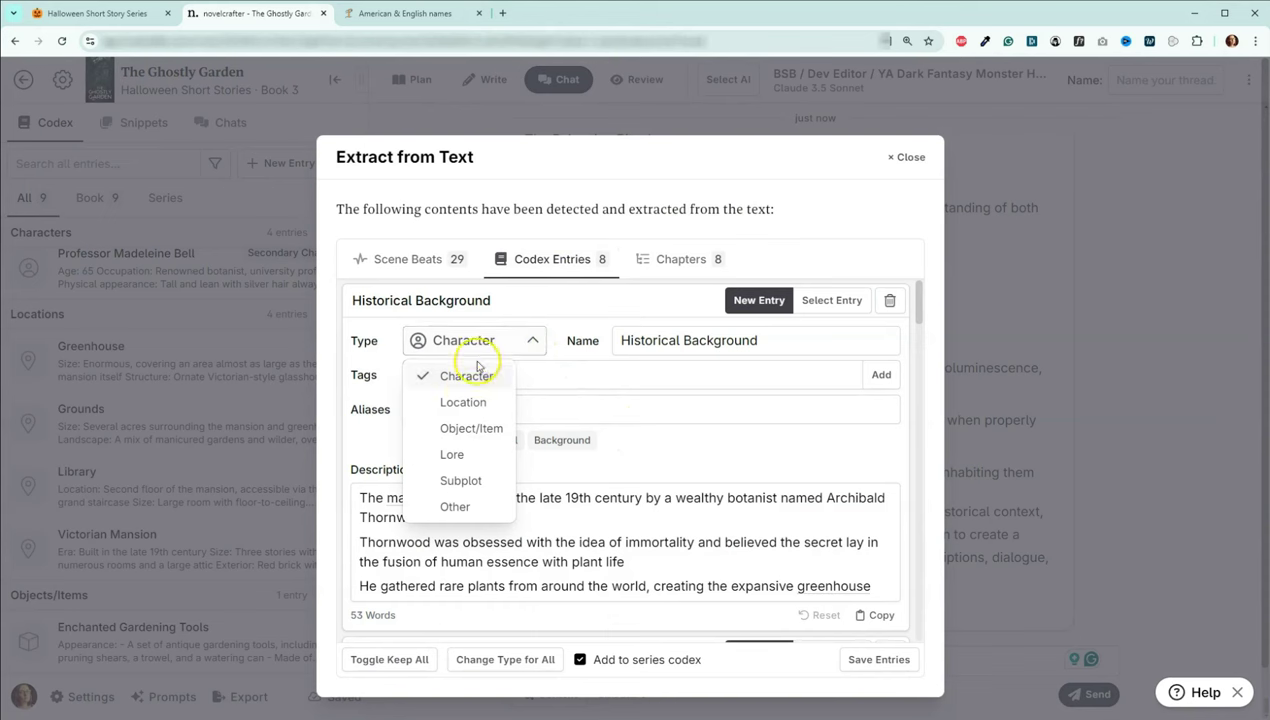
click(455, 456)
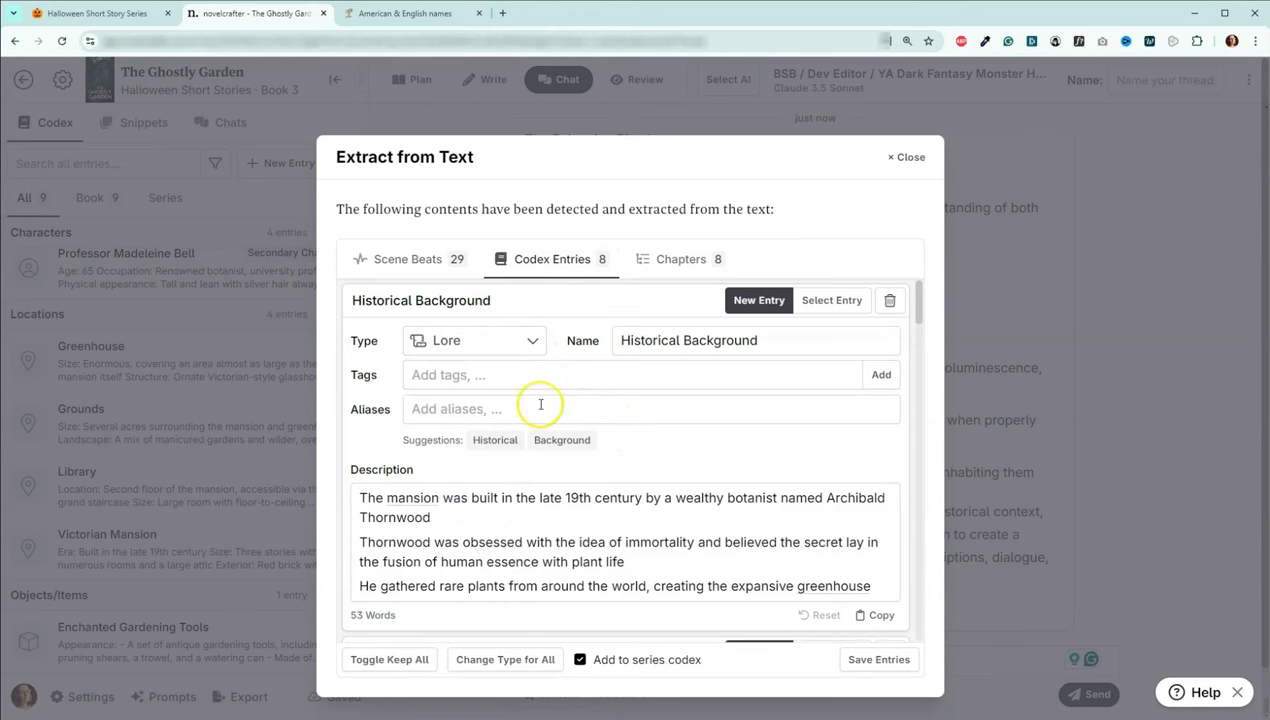
- Set the type of the extracted entries The Immortality Ritual and The Secret Society to Lore
scroll(540, 405, down, 2)
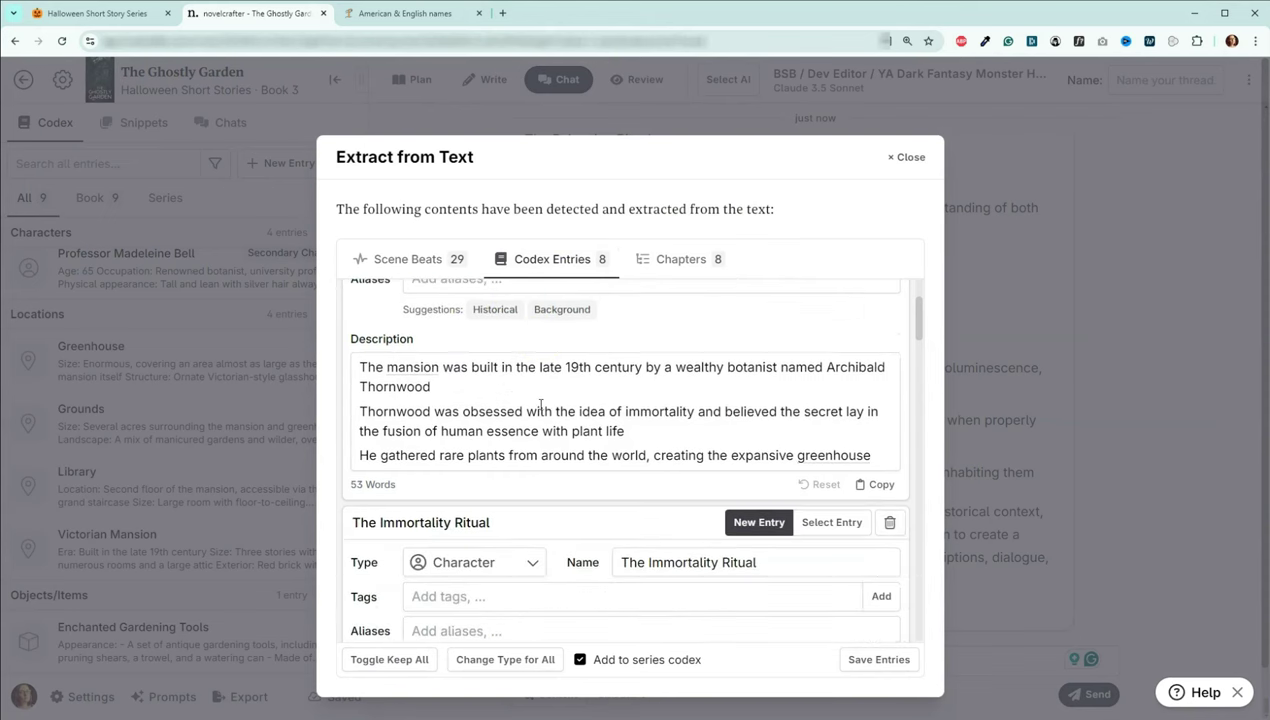
scroll(540, 405, down, 2)
scroll(540, 405, down, 1)
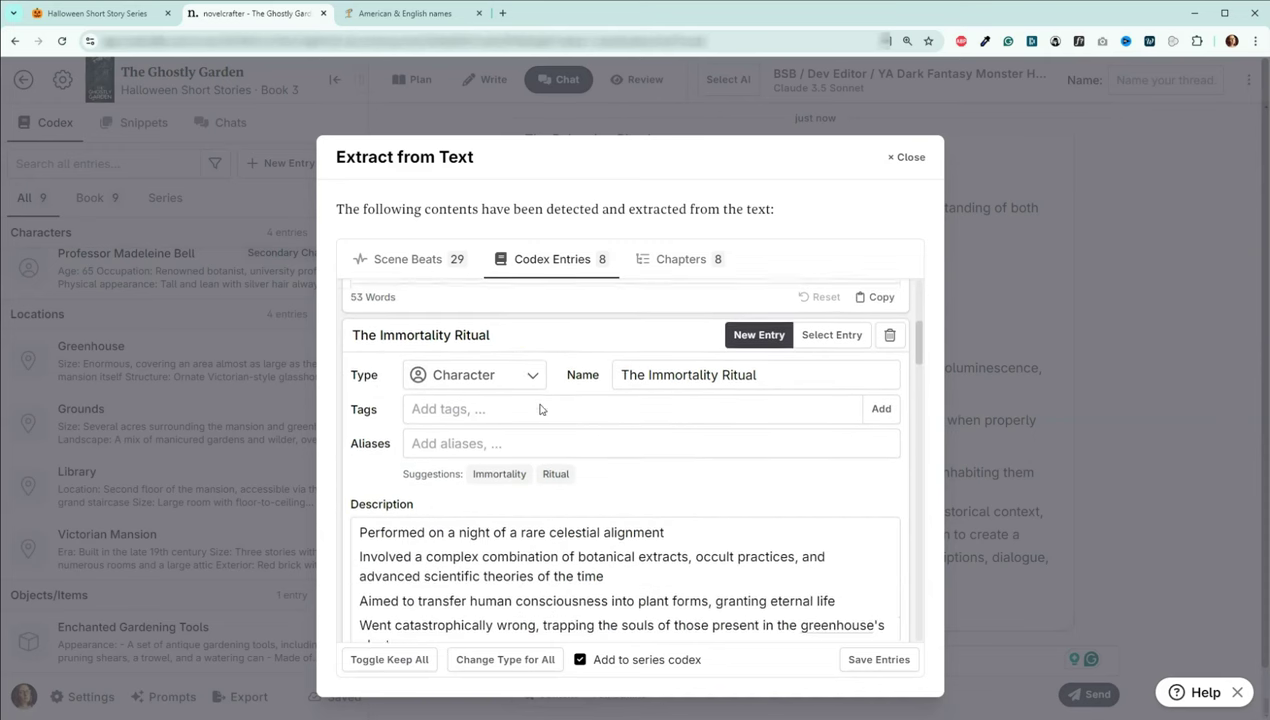
click(510, 367)
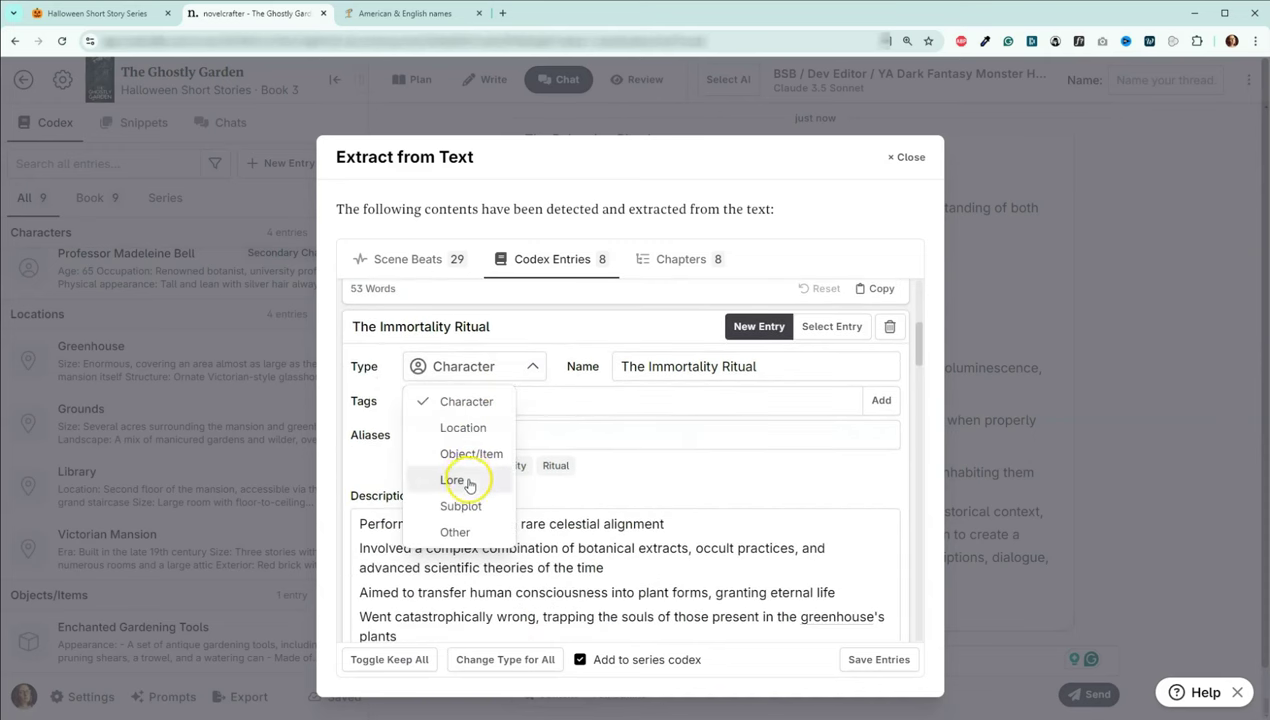
scroll(455, 482, down, 5)
click(462, 527)
scroll(547, 472, down, 1)
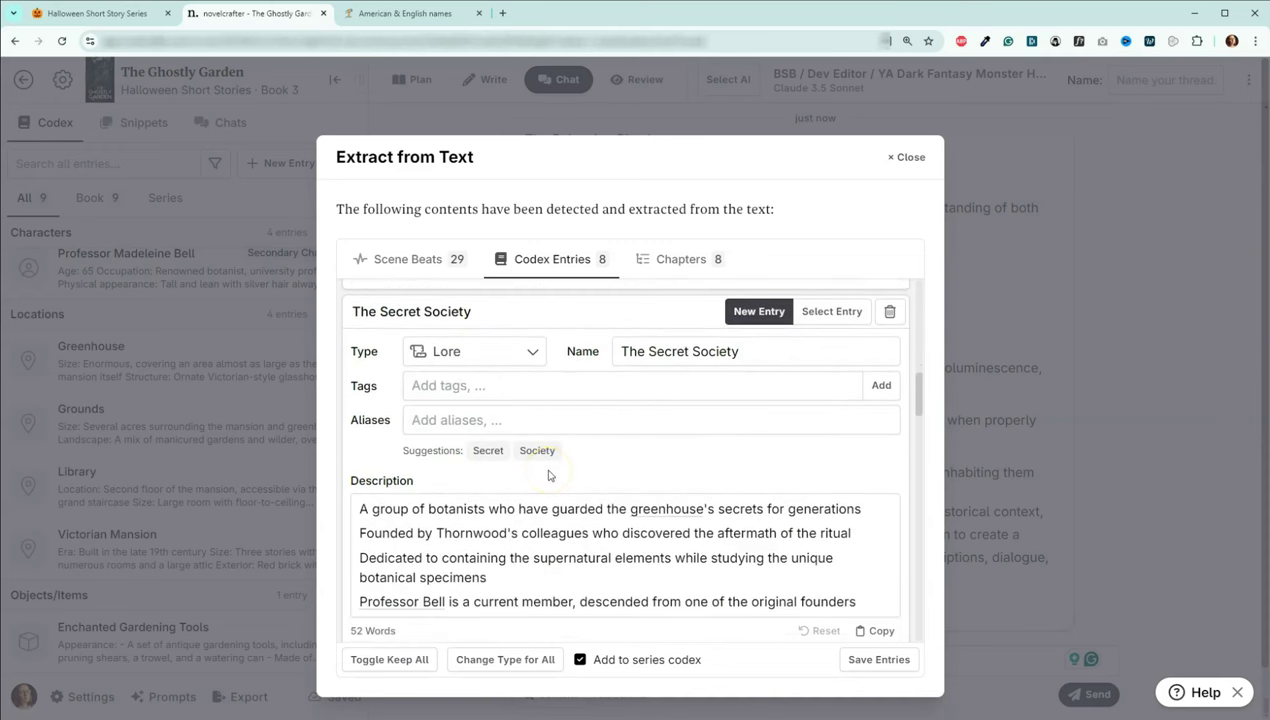
- Set the type of the extracted entry The Enchanted Ecosystem to Lore
scroll(548, 476, down, 3)
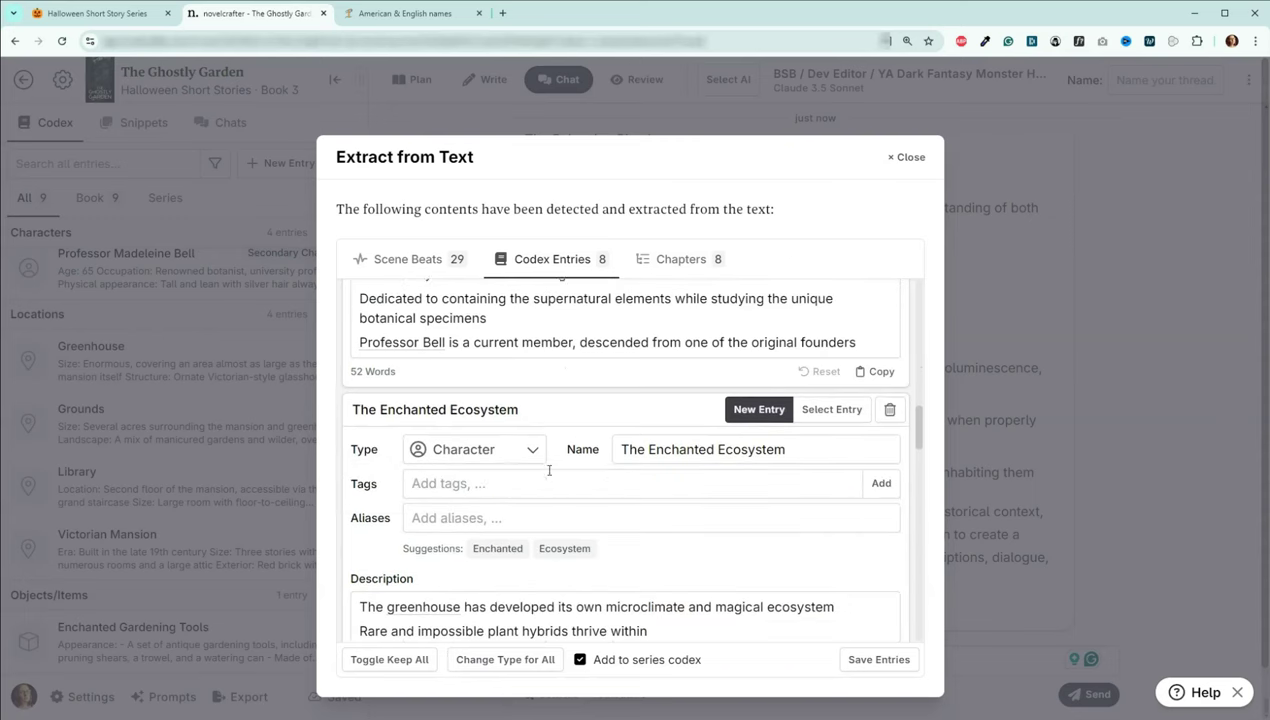
click(488, 459)
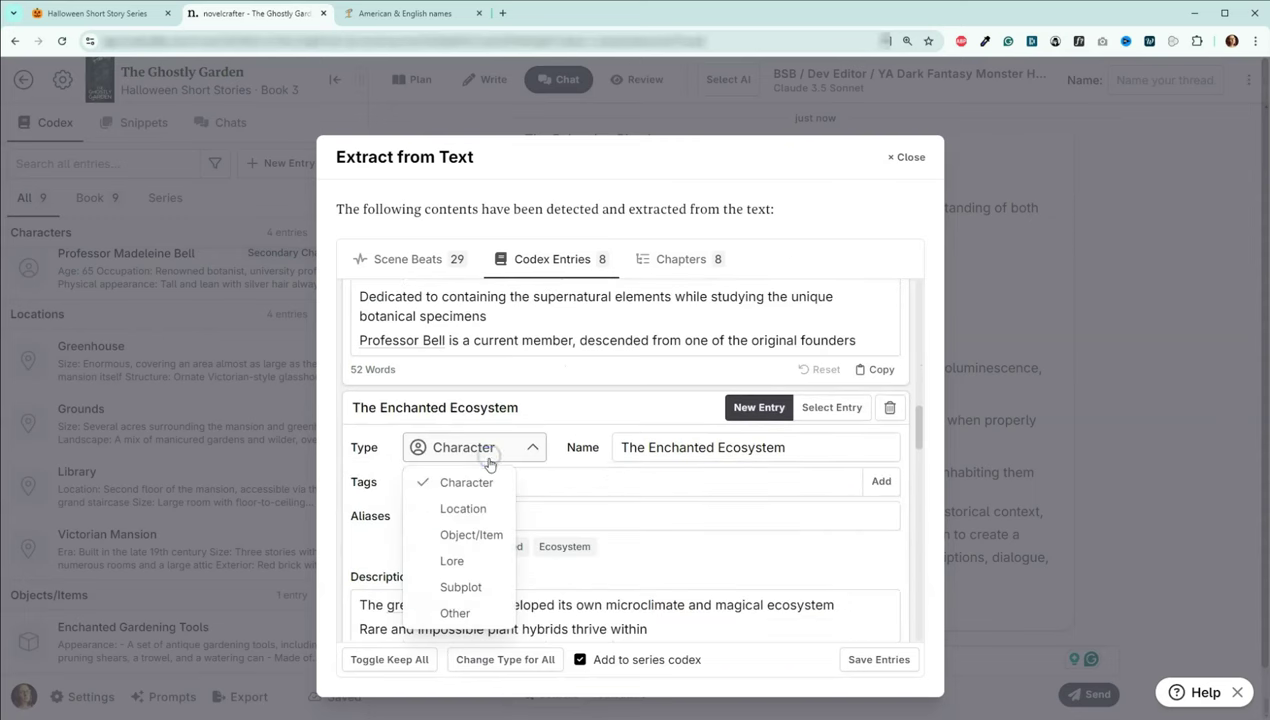
click(473, 563)
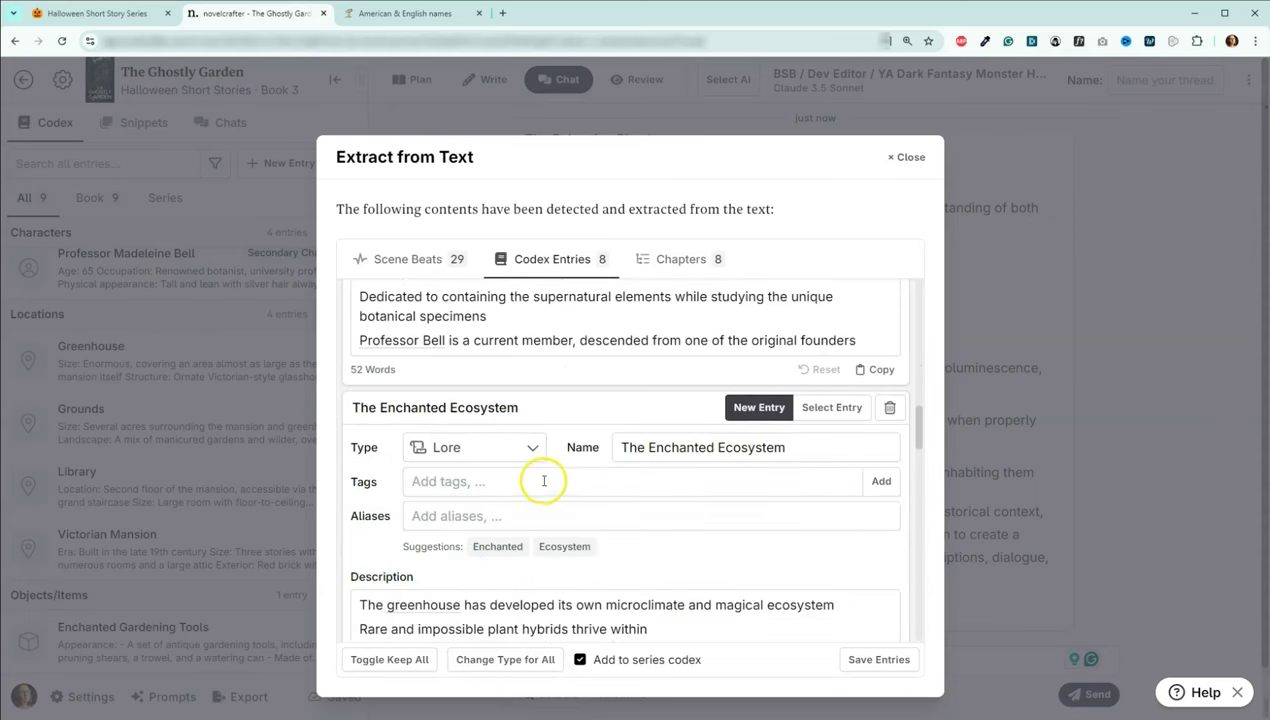
- Set the type of the extracted entries Local Folklore, The Enchanted Gardening Tools and The Balancing Ritual to Lore
scroll(544, 478, down, 4)
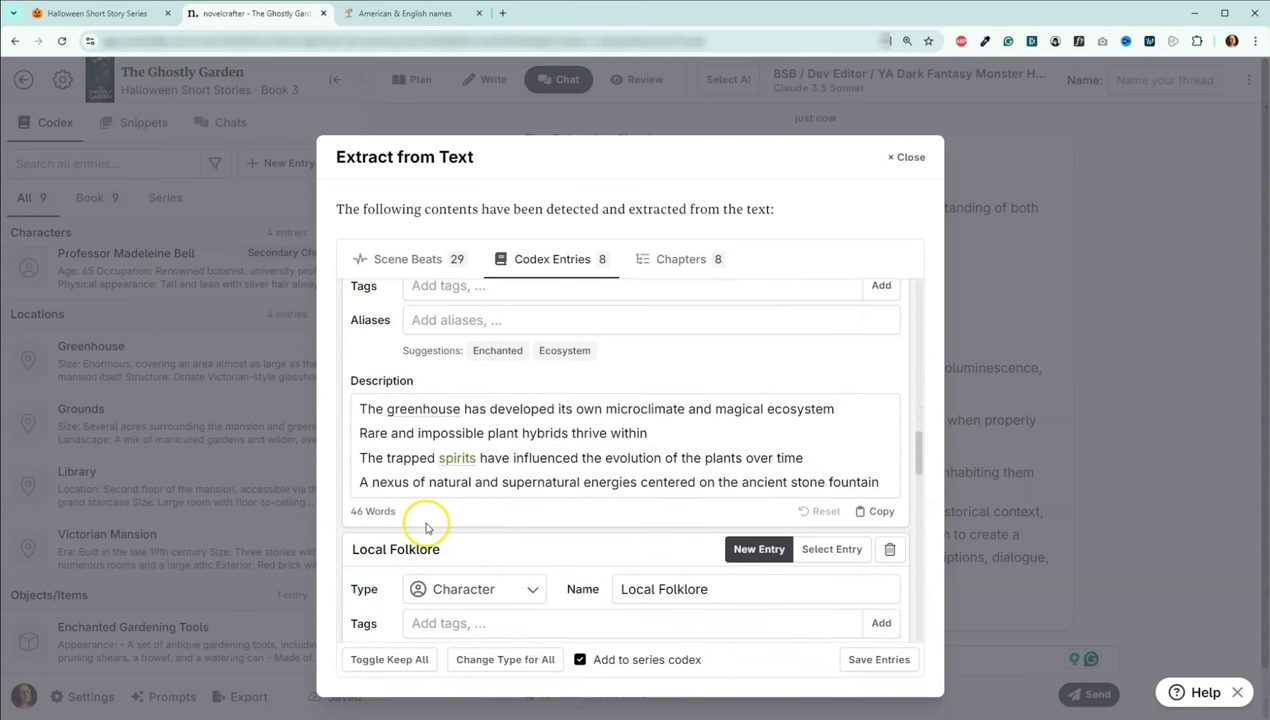
scroll(492, 482, up, 3)
scroll(496, 482, down, 10)
click(470, 547)
click(476, 459)
scroll(505, 445, down, 5)
scroll(510, 451, down, 3)
click(470, 494)
click(469, 609)
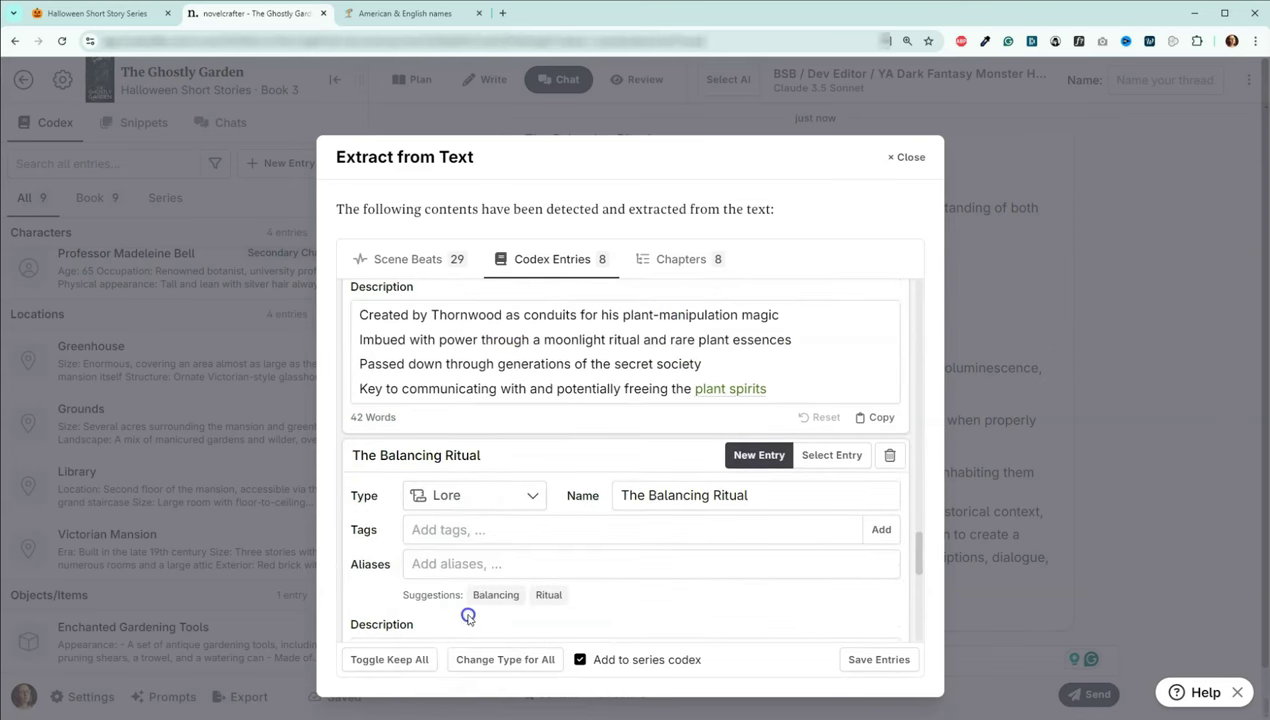
- Set the type of the extracted entry Magical Properties of the Plants to Lore
scroll(514, 478, down, 4)
scroll(516, 479, down, 4)
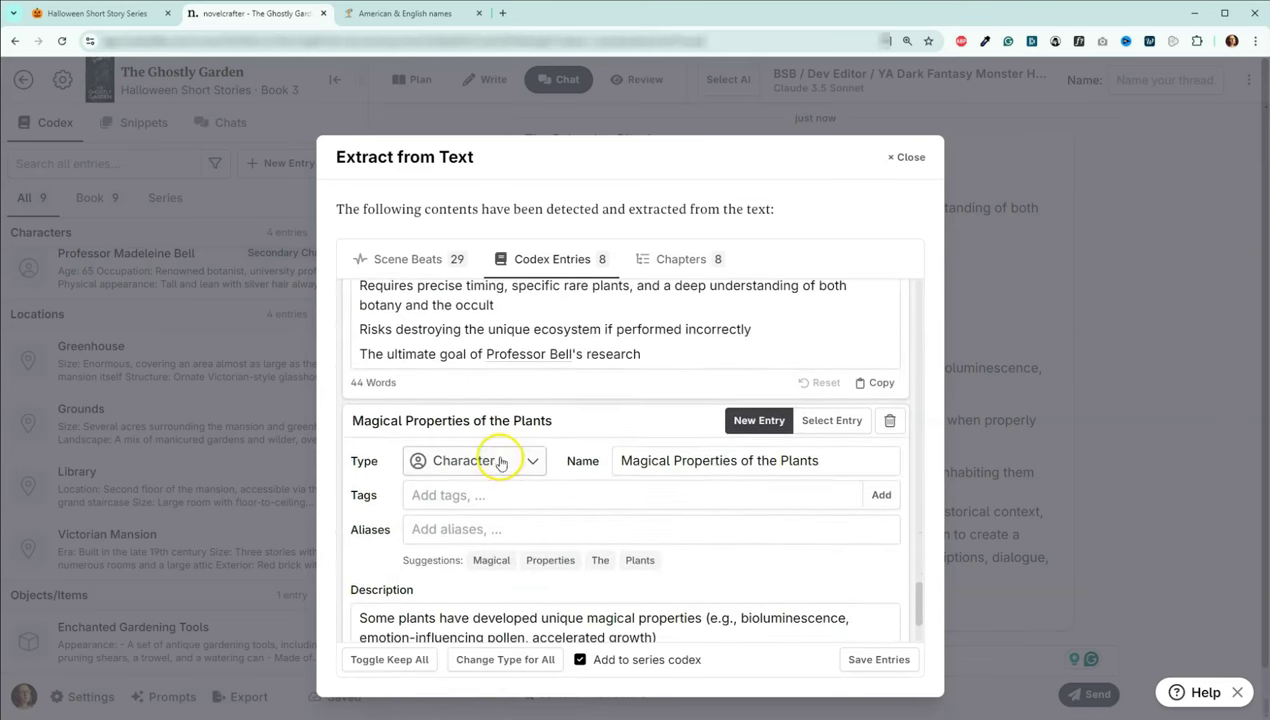
click(498, 460)
click(480, 575)
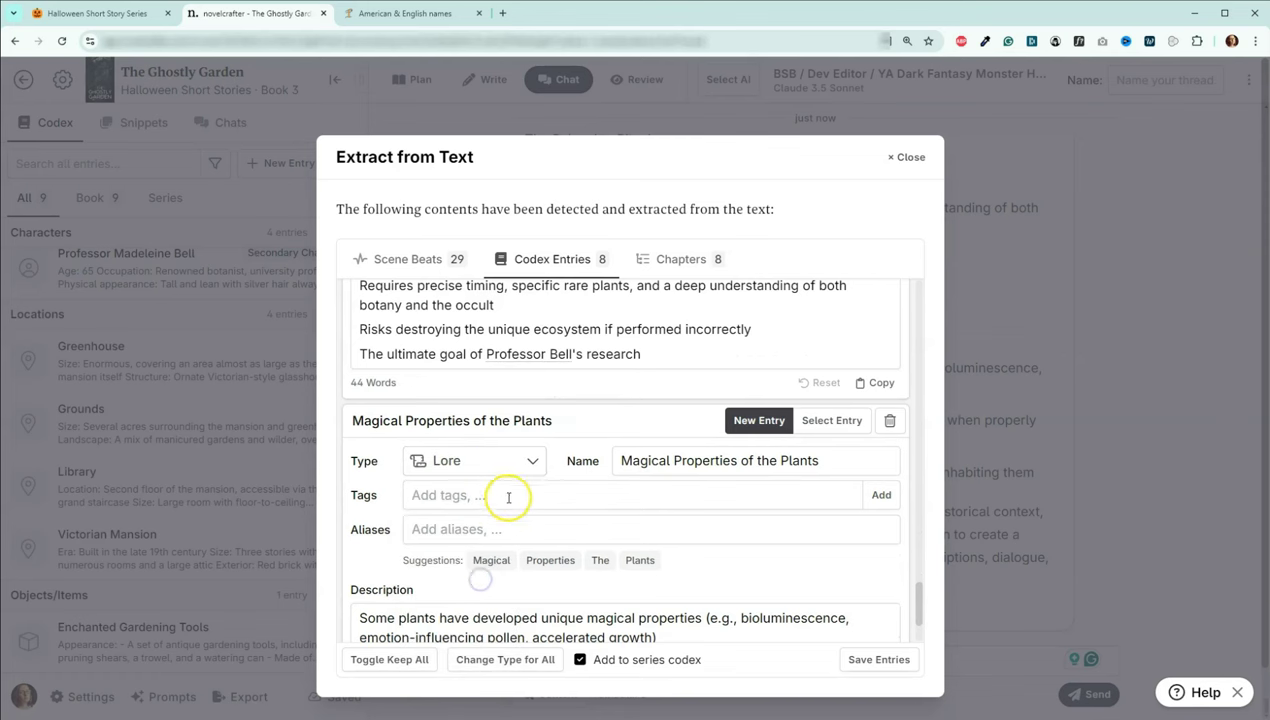
- Turn off adding the entries to the series codex and save all the extracted lore entries
scroll(512, 492, down, 2)
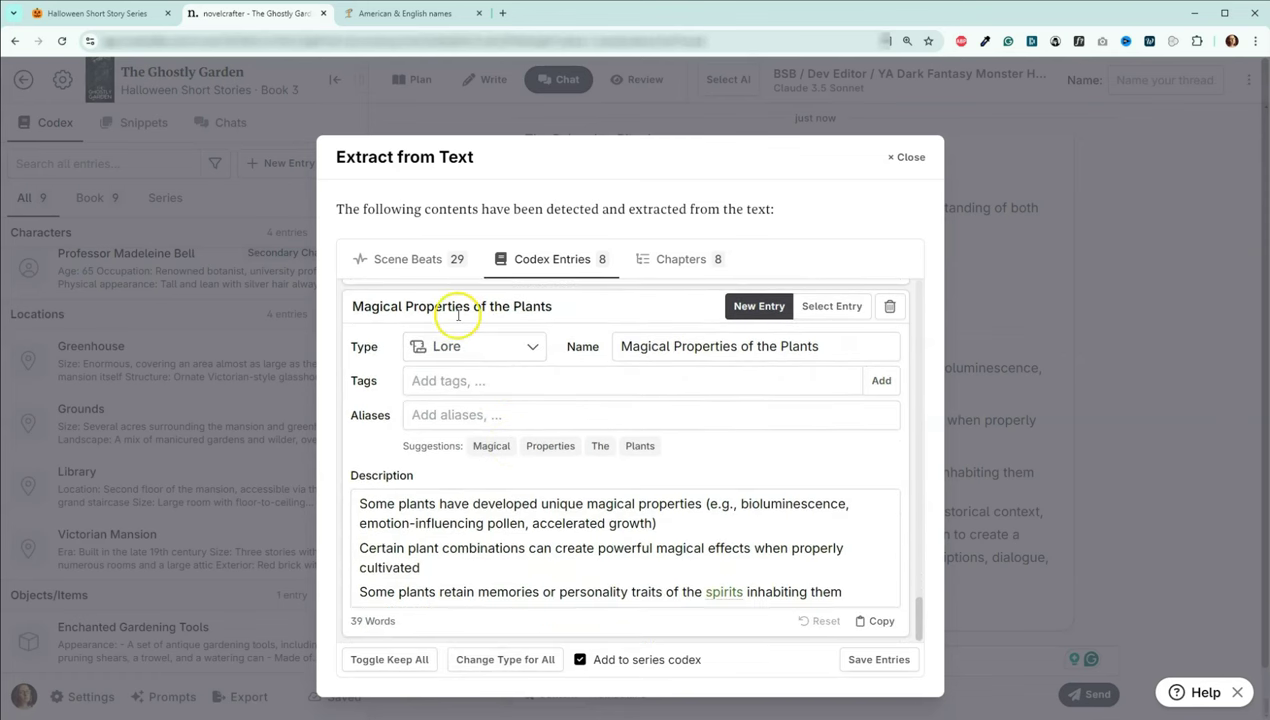
click(580, 662)
scroll(742, 543, down, 1)
scroll(742, 478, up, 2)
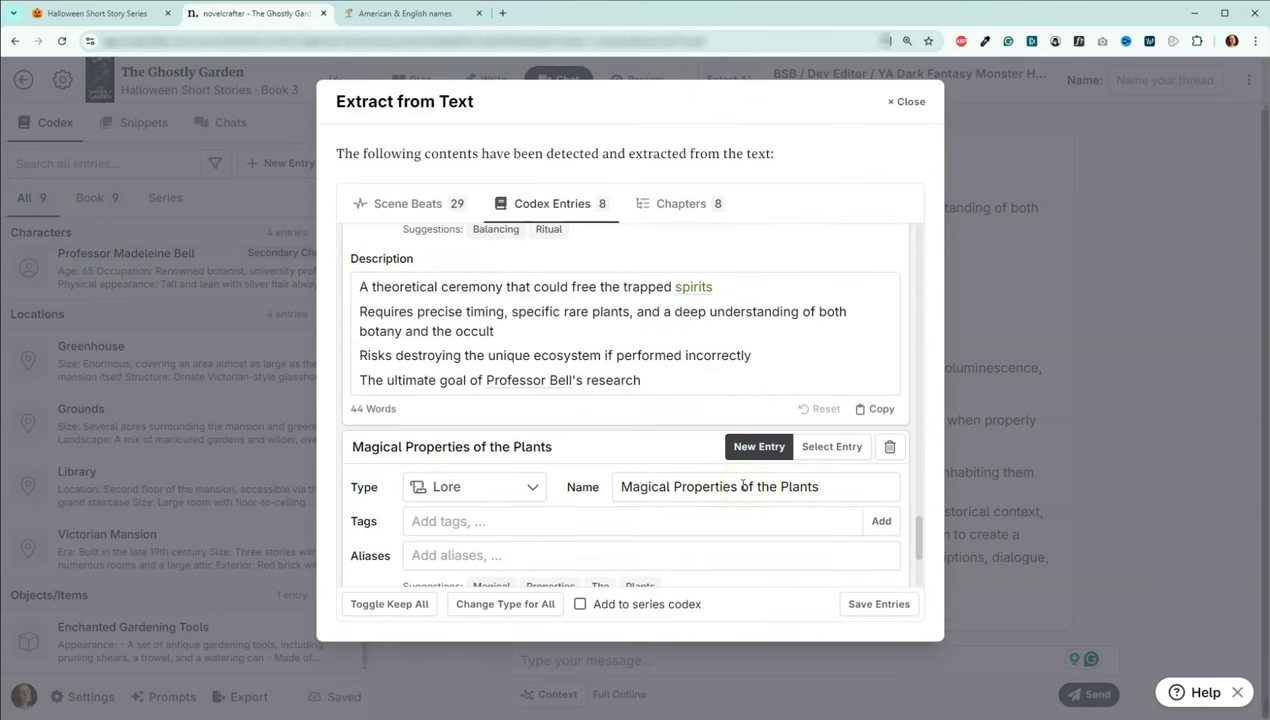
scroll(742, 486, up, 3)
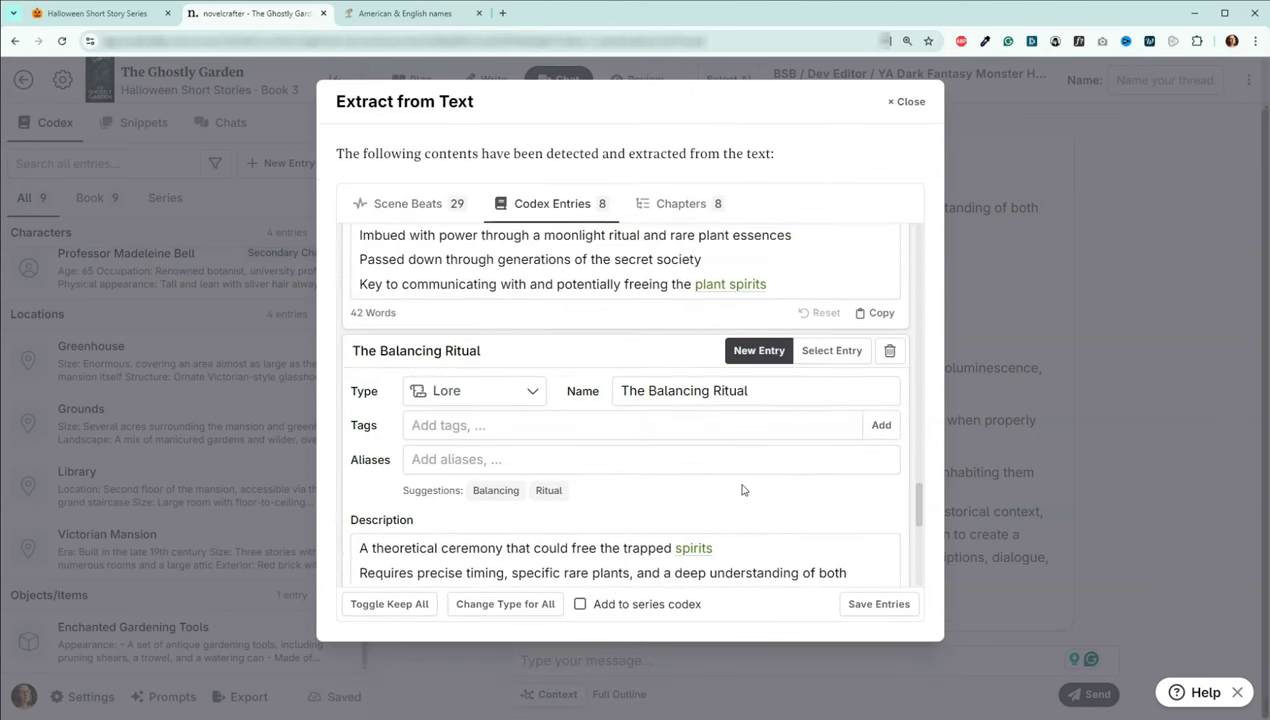
click(873, 604)
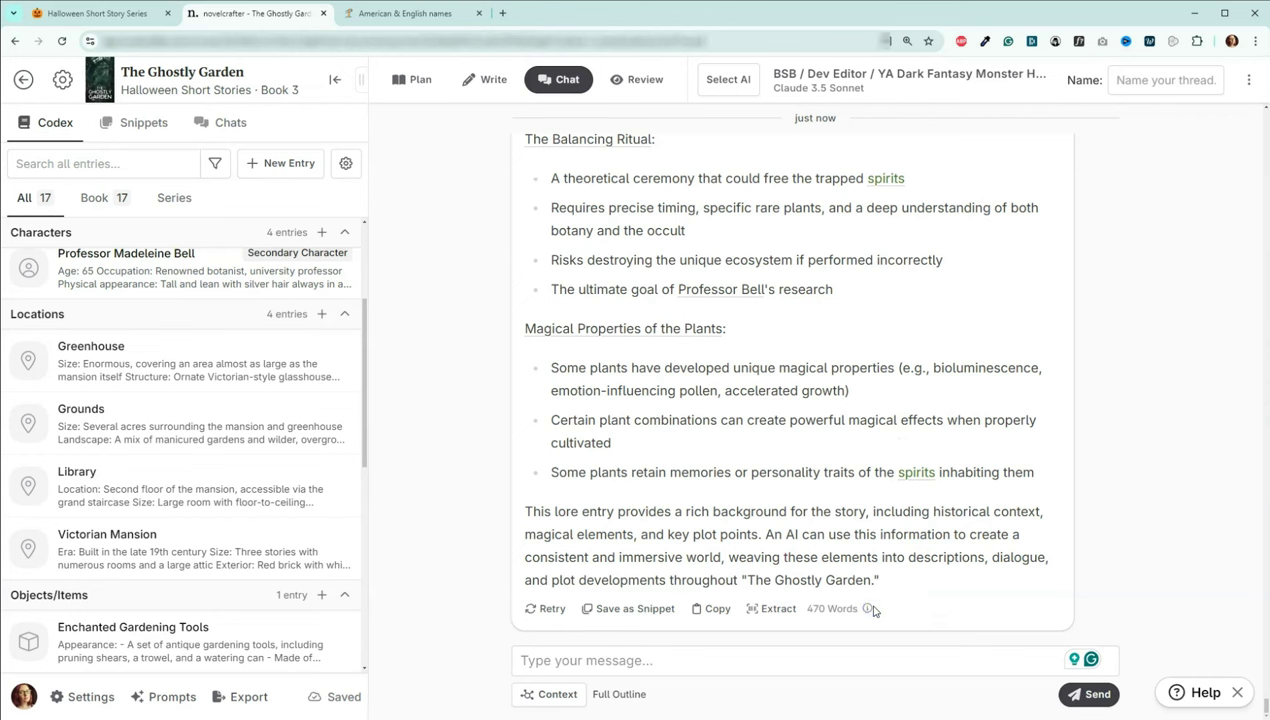
- Add the suggested alias Ritual to the lore entry The Balancing Ritual and the alias Ecosystem to The Enchanted Ecosystem
scroll(289, 346, down, 1)
scroll(289, 346, down, 3)
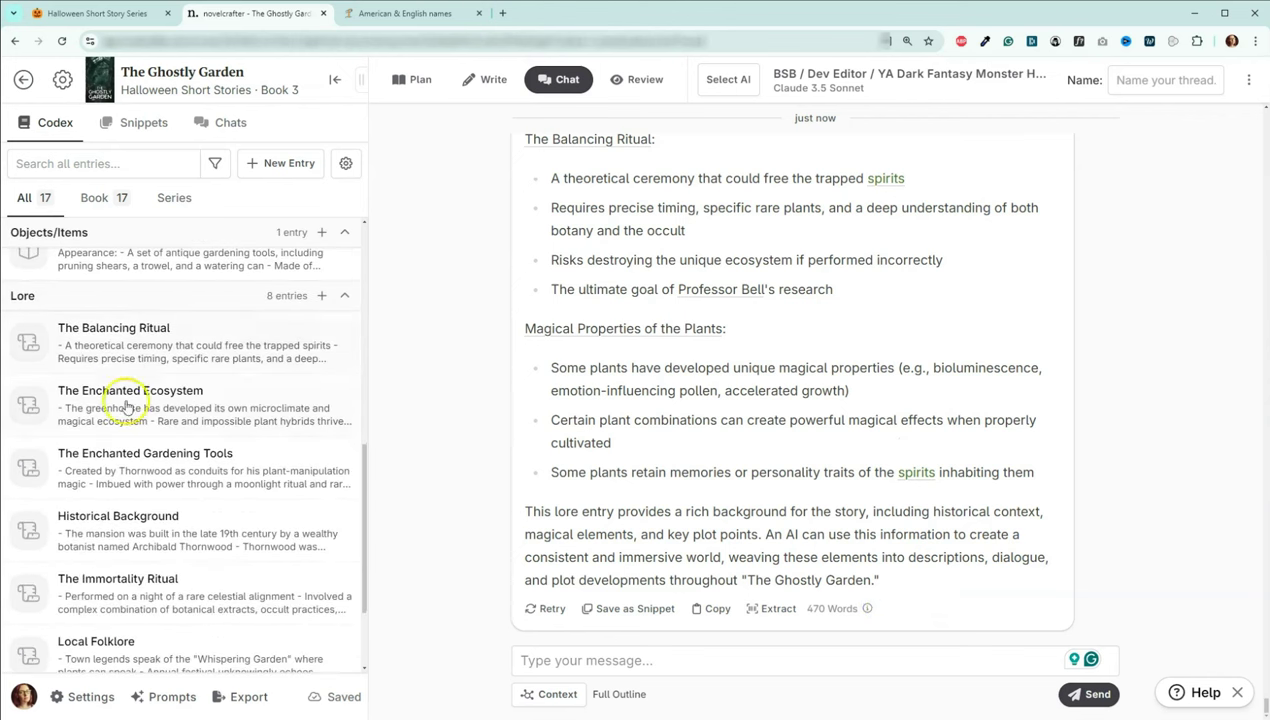
scroll(134, 420, down, 2)
scroll(141, 426, up, 2)
scroll(120, 405, up, 1)
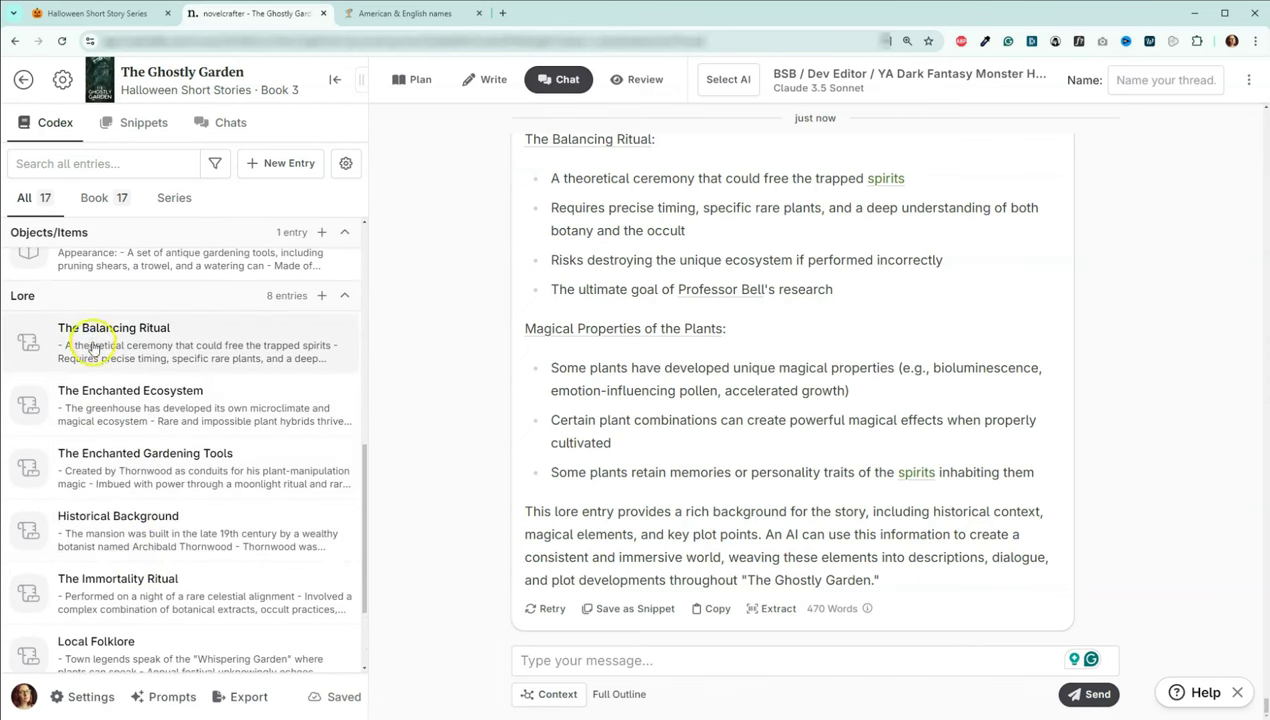
click(115, 338)
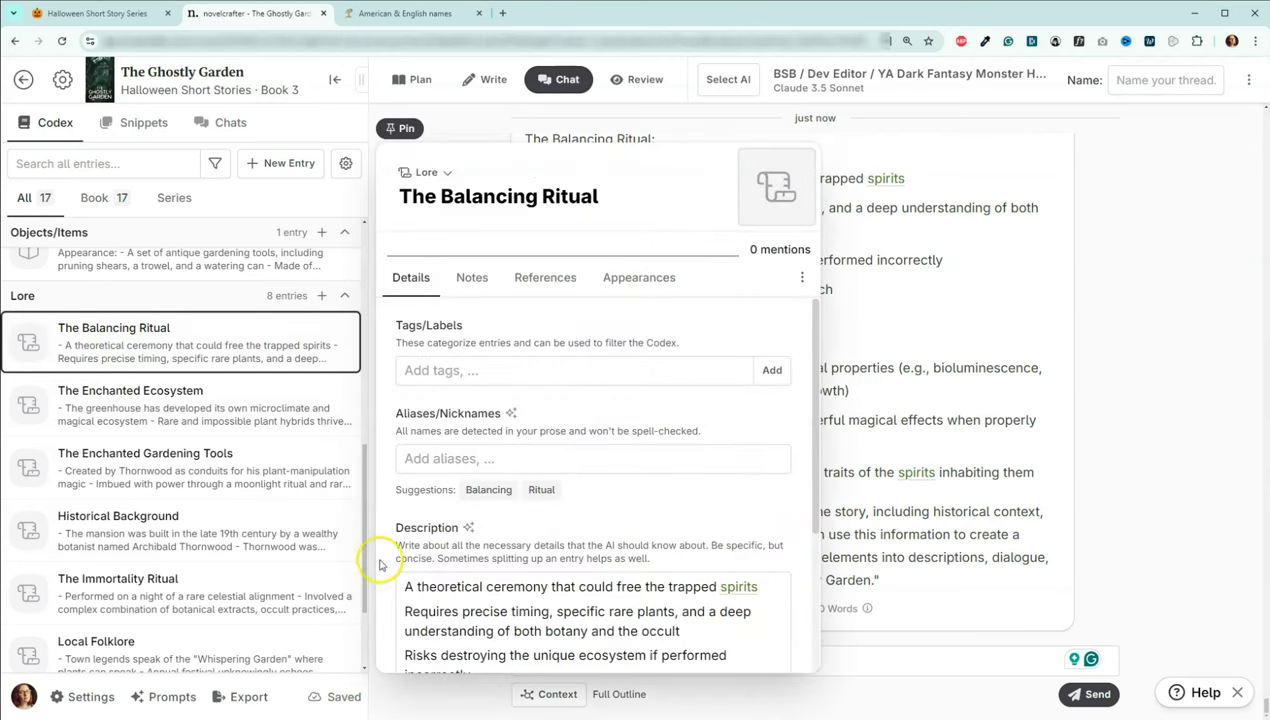
click(545, 490)
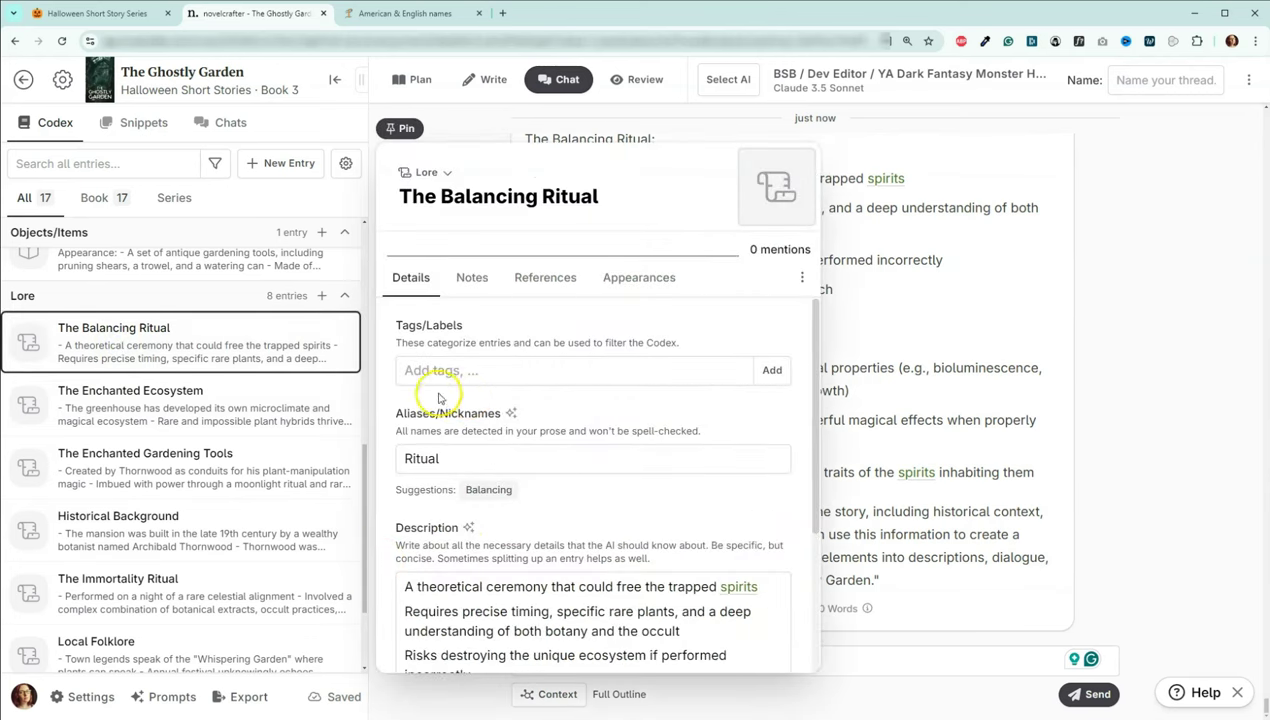
click(263, 395)
click(558, 494)
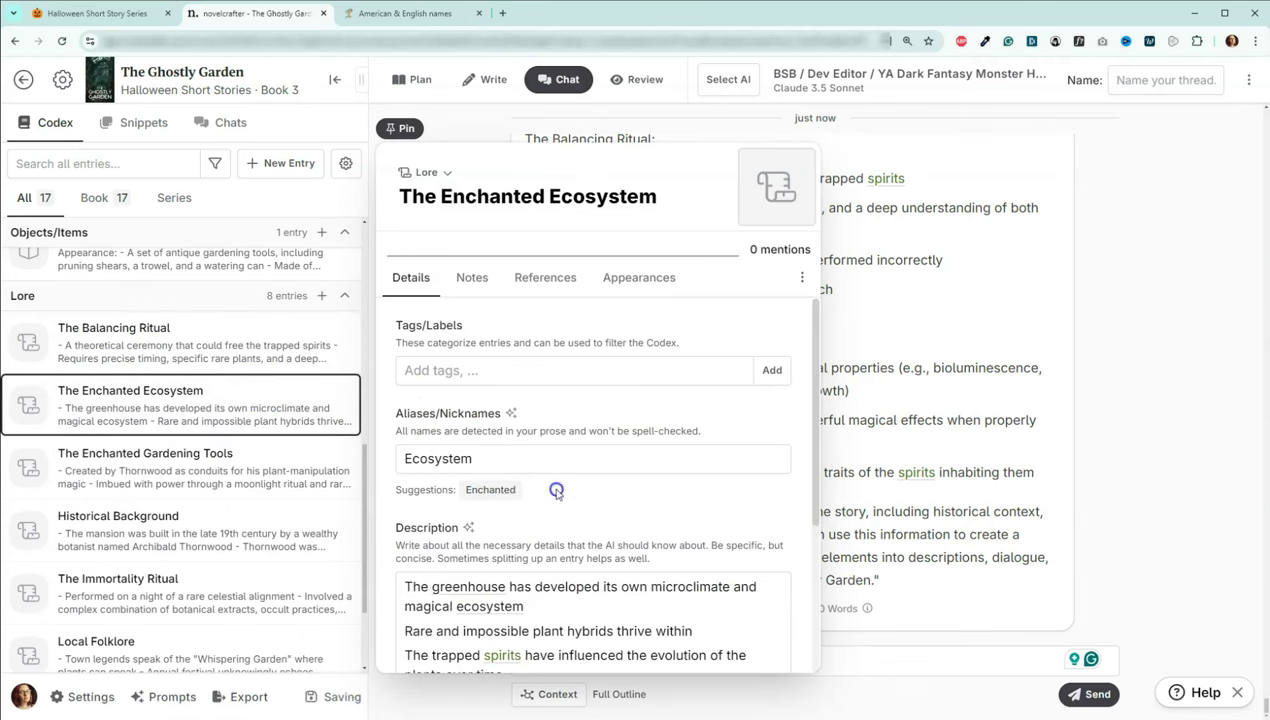
- Review the suggested aliases and descriptions of the lore entries The Enchanted Gardening Tools and Historical Background
click(247, 468)
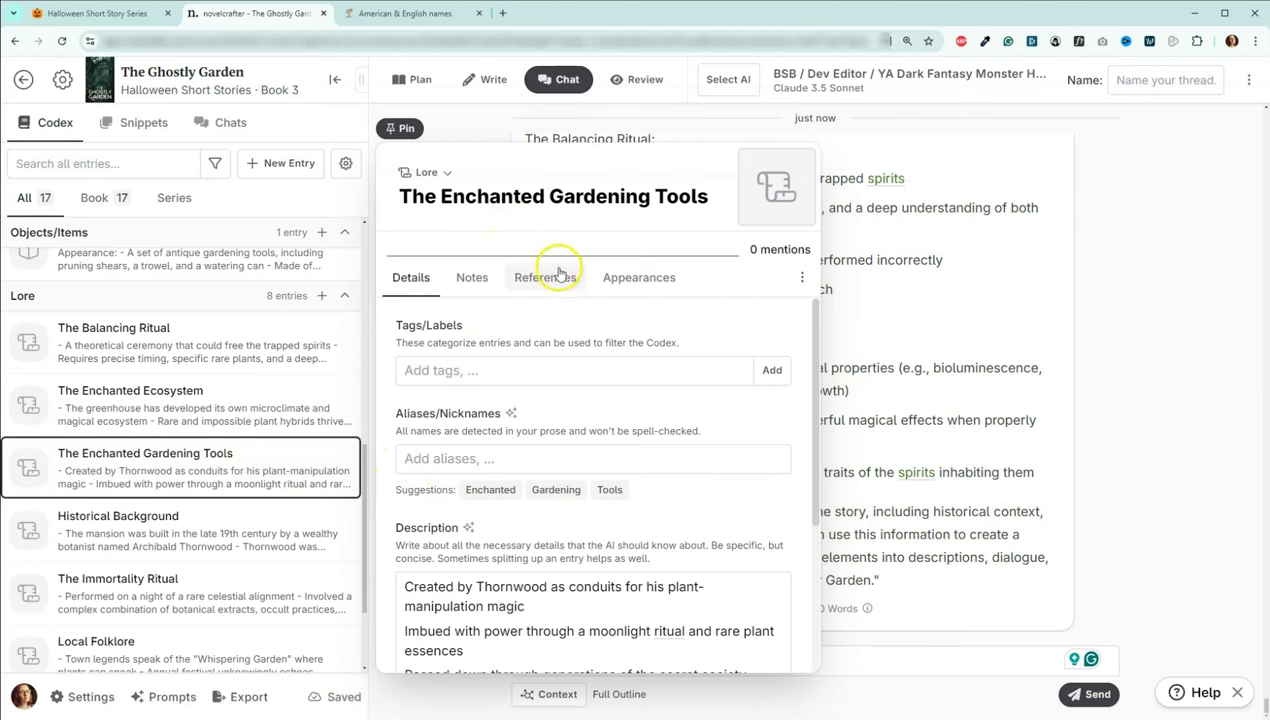
scroll(575, 343, down, 2)
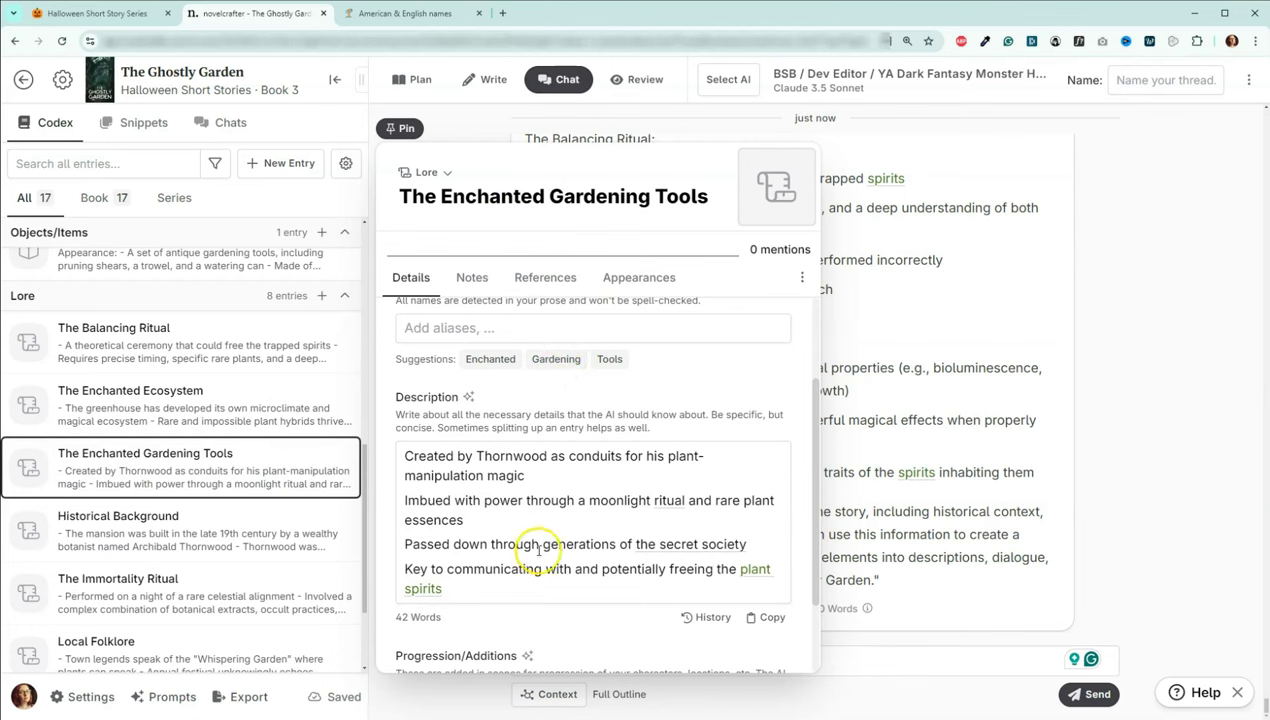
click(262, 535)
scroll(468, 415, up, 1)
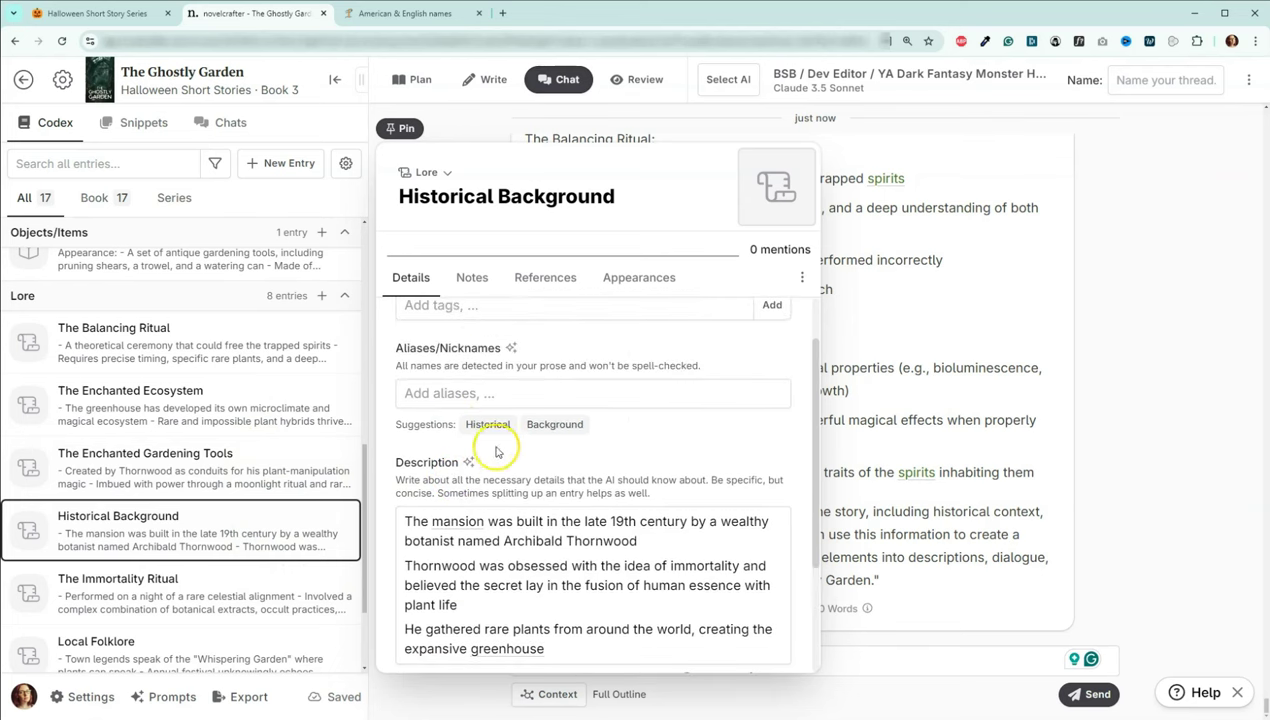
scroll(600, 467, down, 2)
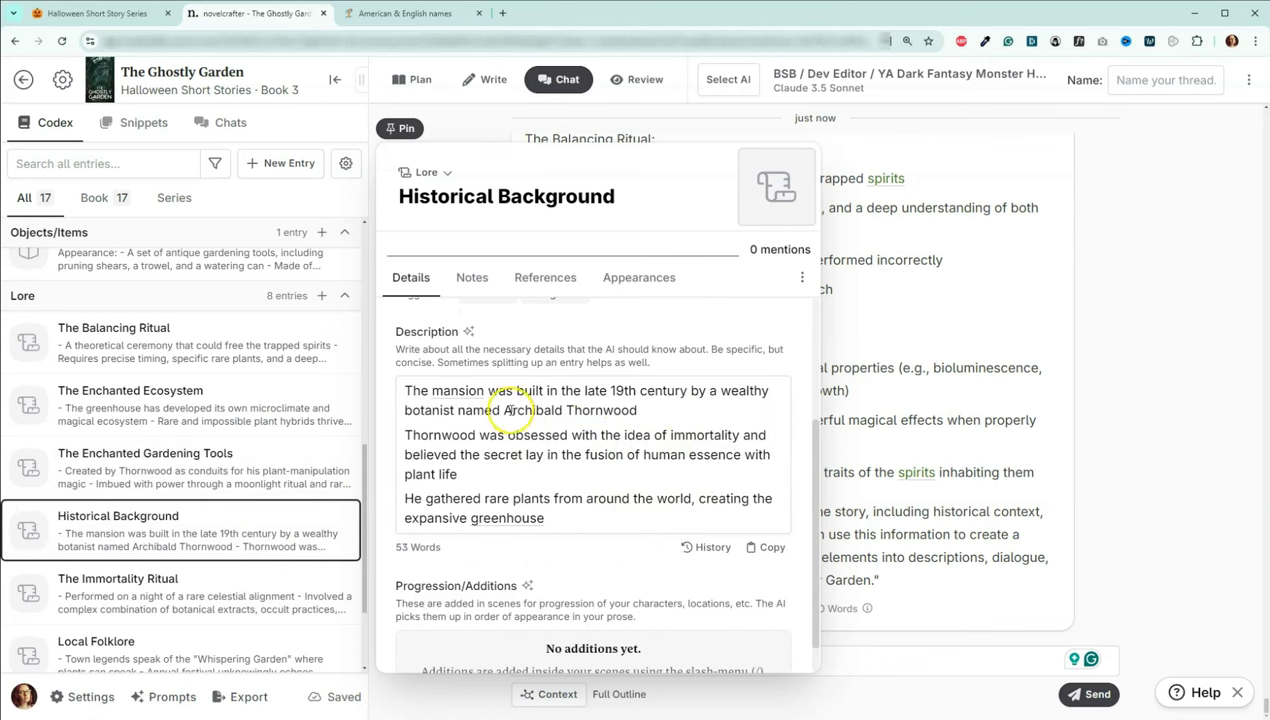
scroll(290, 442, down, 1)
scroll(290, 442, down, 2)
- Review the lore entries The Immortality Ritual, Local Folklore, Magical Properties of the Plants and The Secret Society, and return to the codex's character entries
click(222, 462)
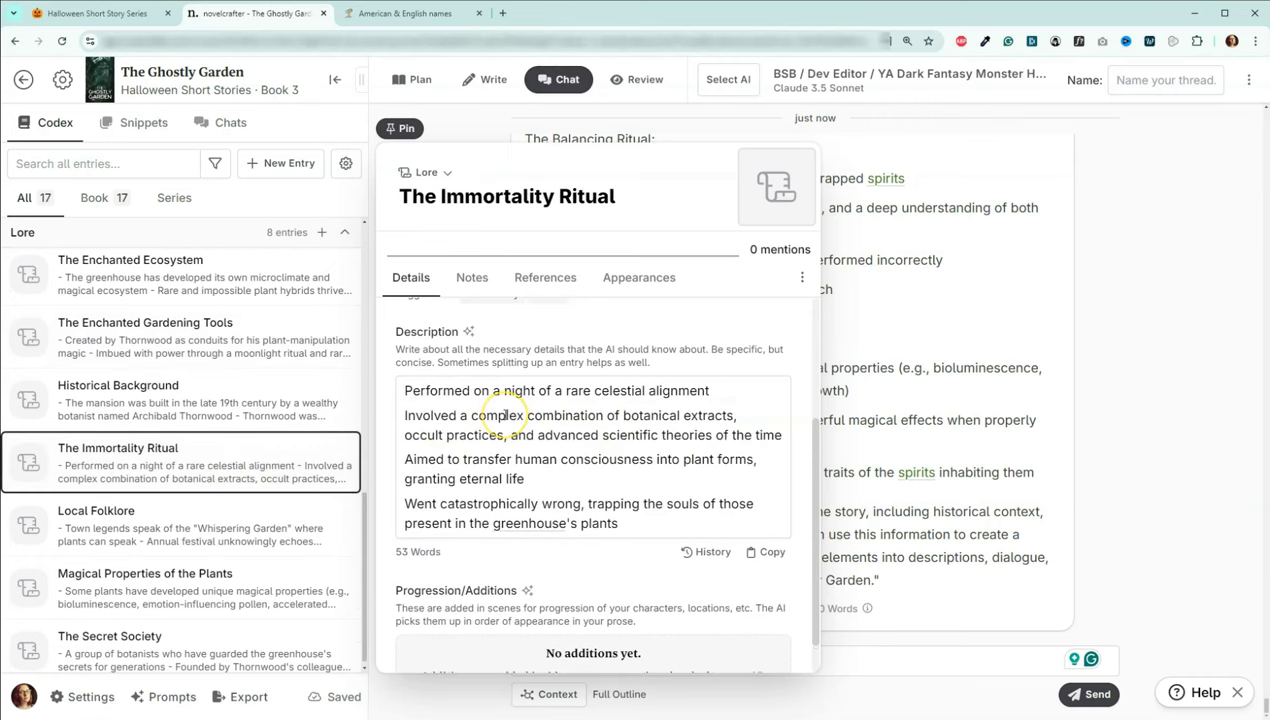
scroll(505, 415, up, 3)
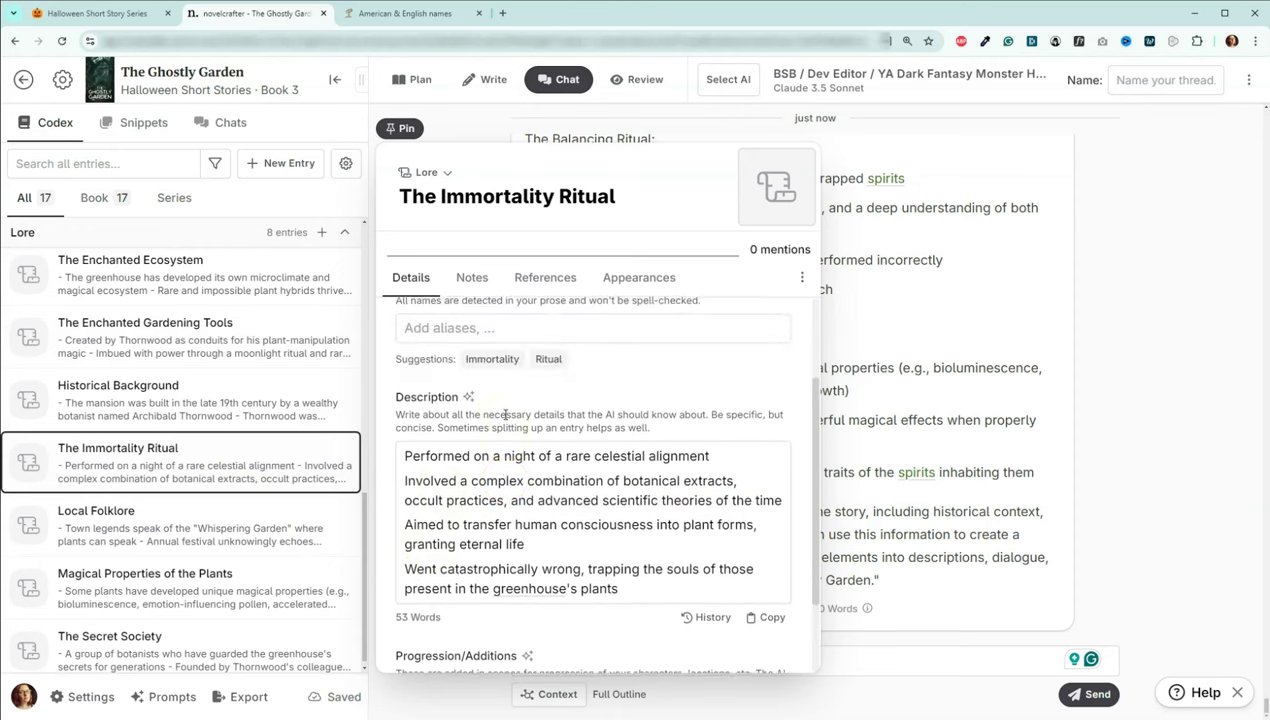
click(295, 459)
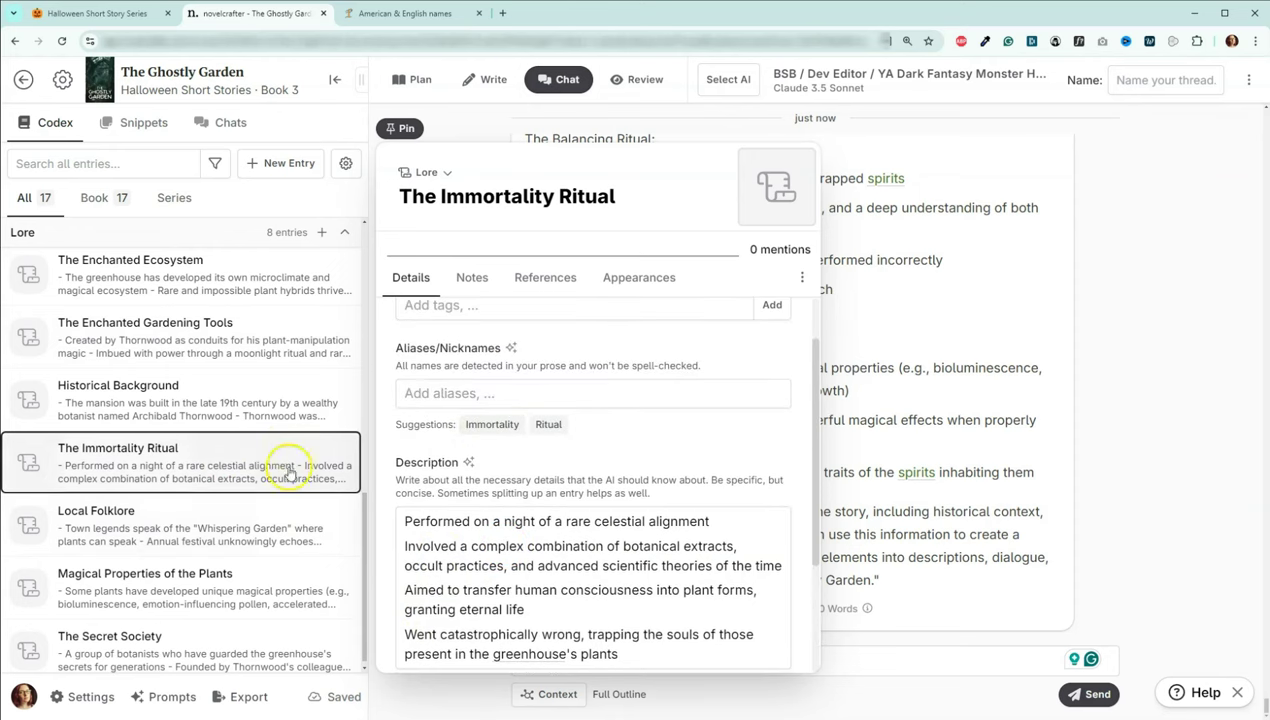
click(240, 524)
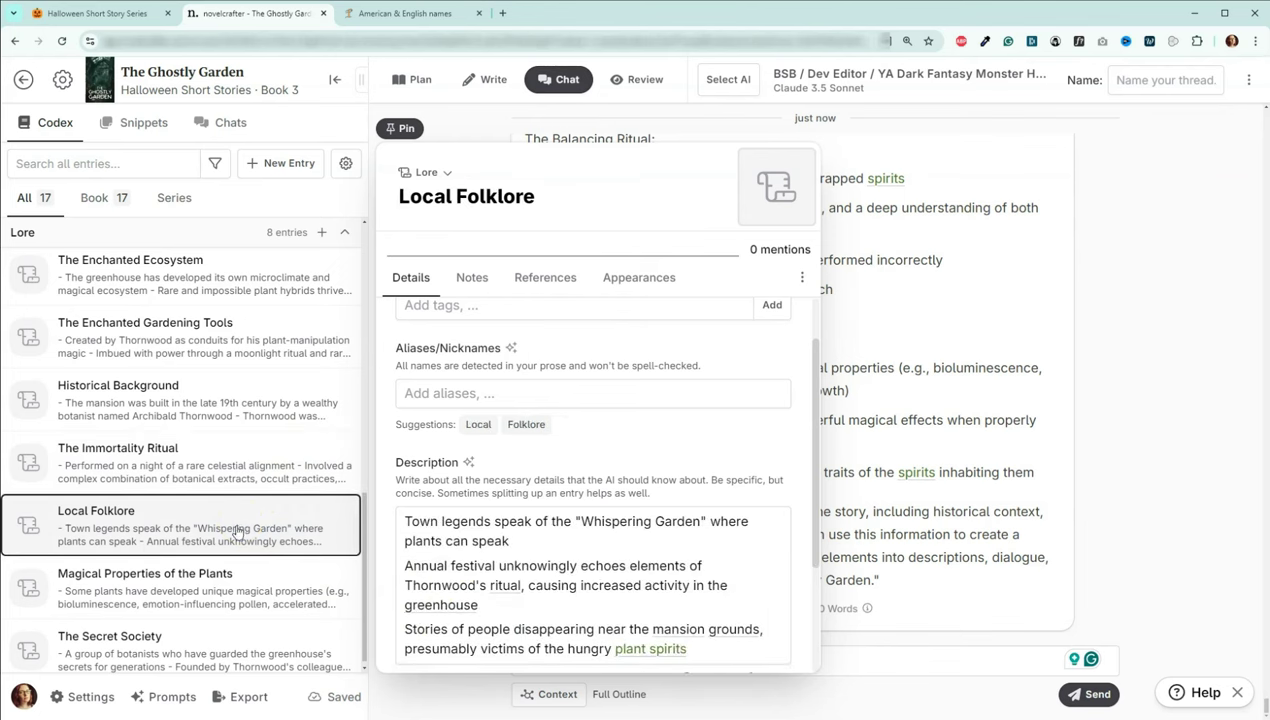
click(218, 583)
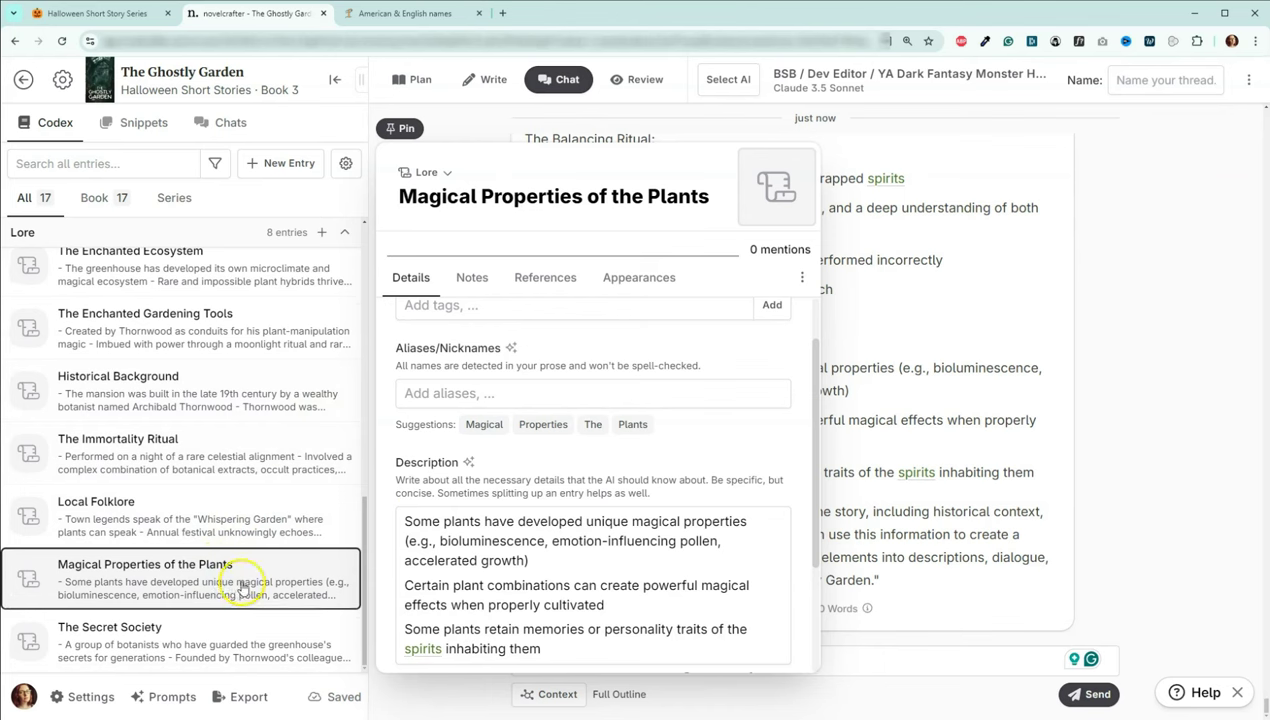
click(235, 647)
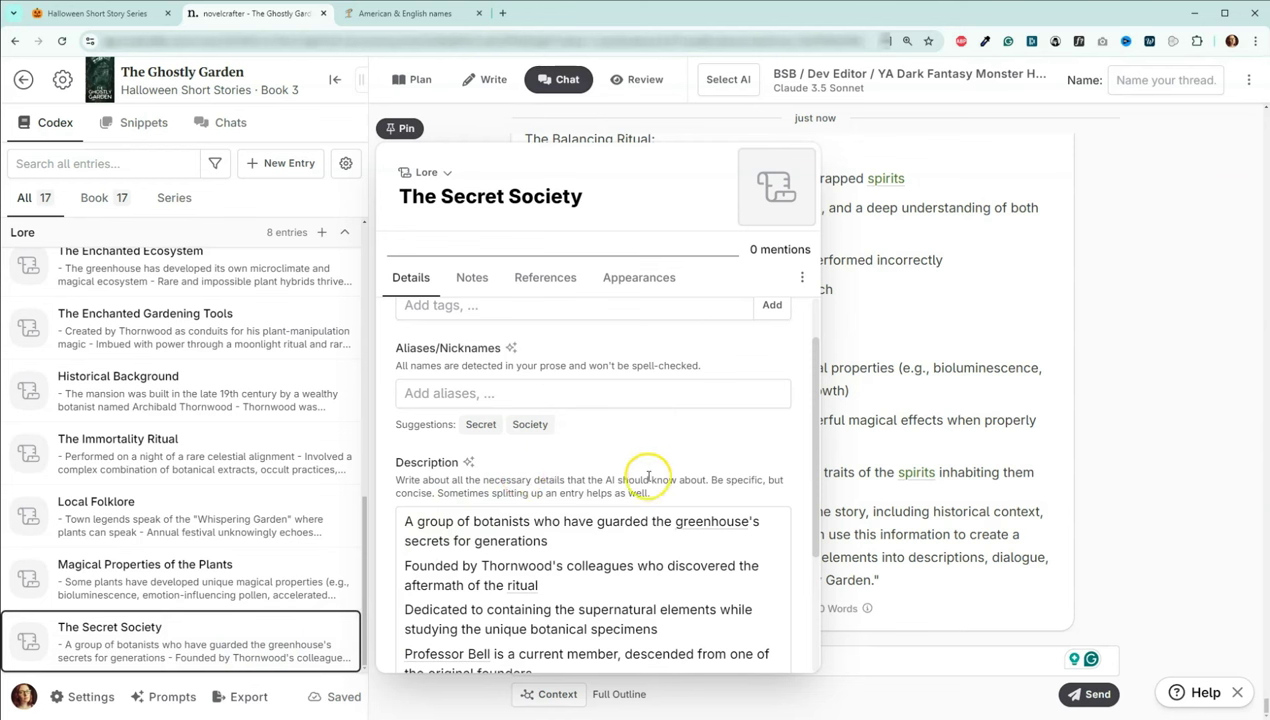
scroll(648, 477, down, 3)
scroll(650, 537, up, 4)
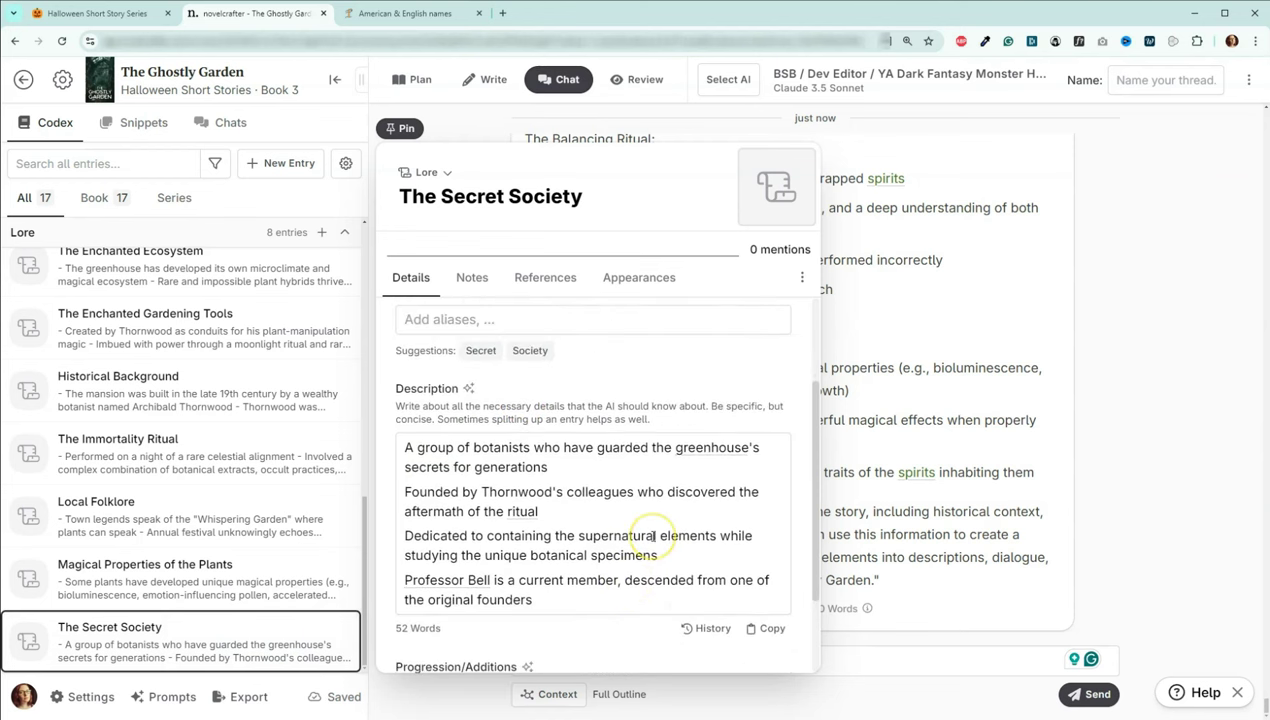
scroll(263, 351, up, 4)
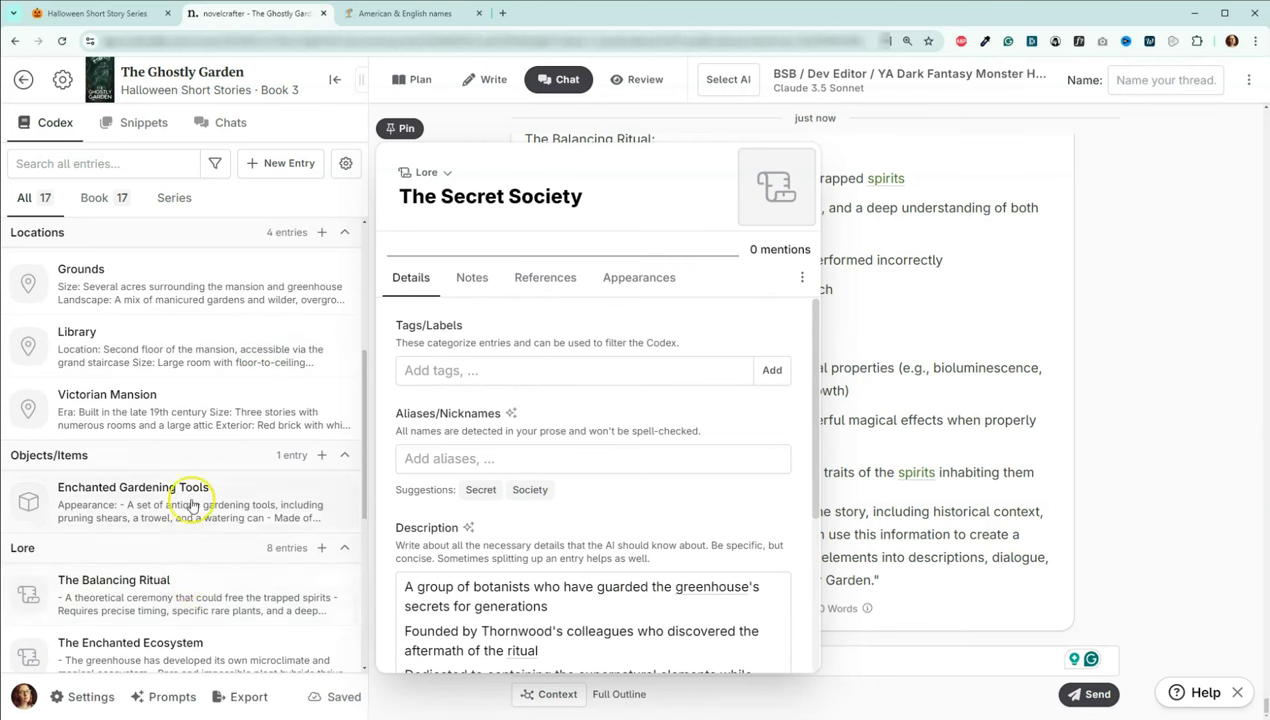
scroll(198, 484, up, 5)
scroll(199, 487, up, 1)
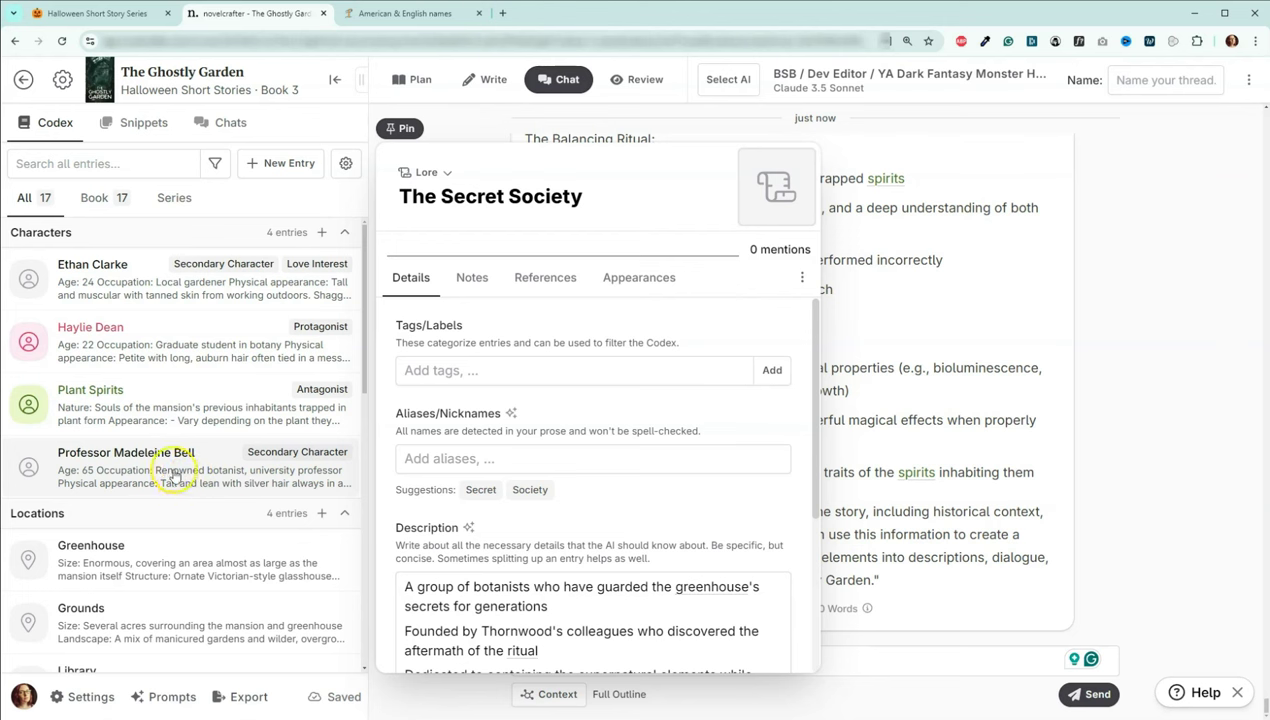
click(168, 466)
click(167, 465)
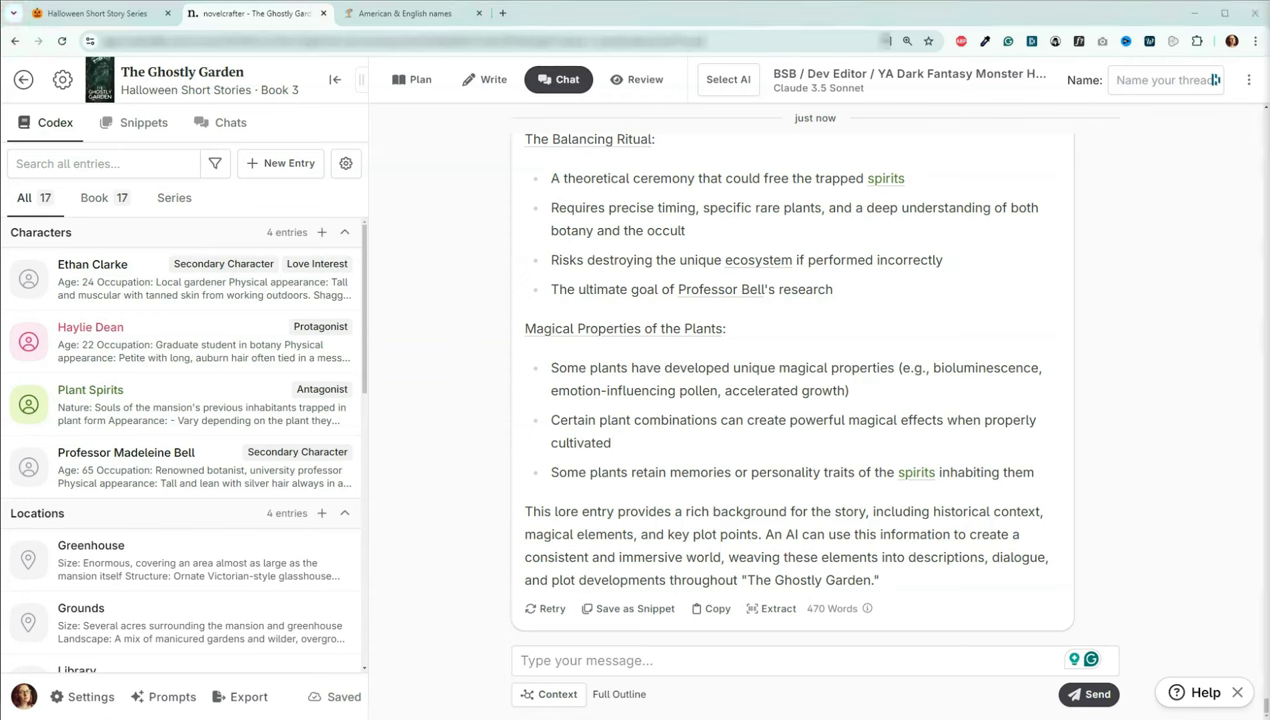
- Send the AI the prompt "Please give me a pitch, hook, and premise for the story." and read through the reply
click(748, 660)
click(665, 498)
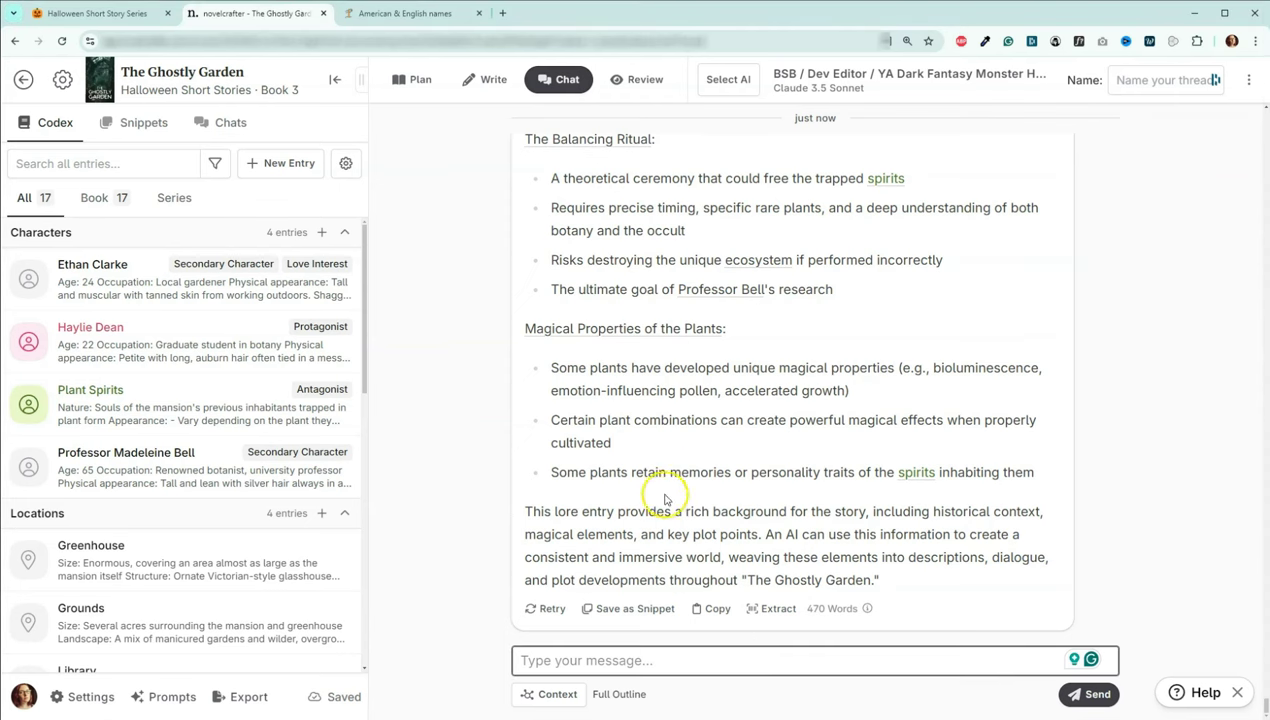
text(Please give me a pitch, hook, and premise for the story.)
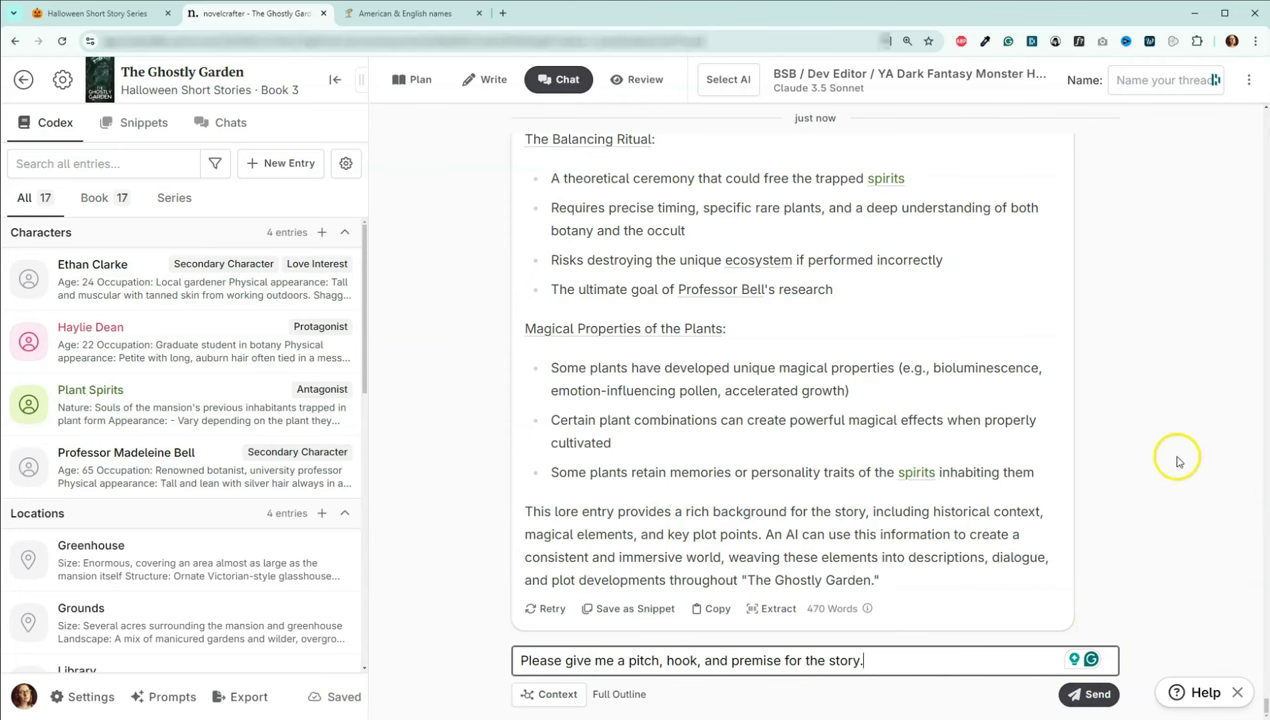
click(1089, 694)
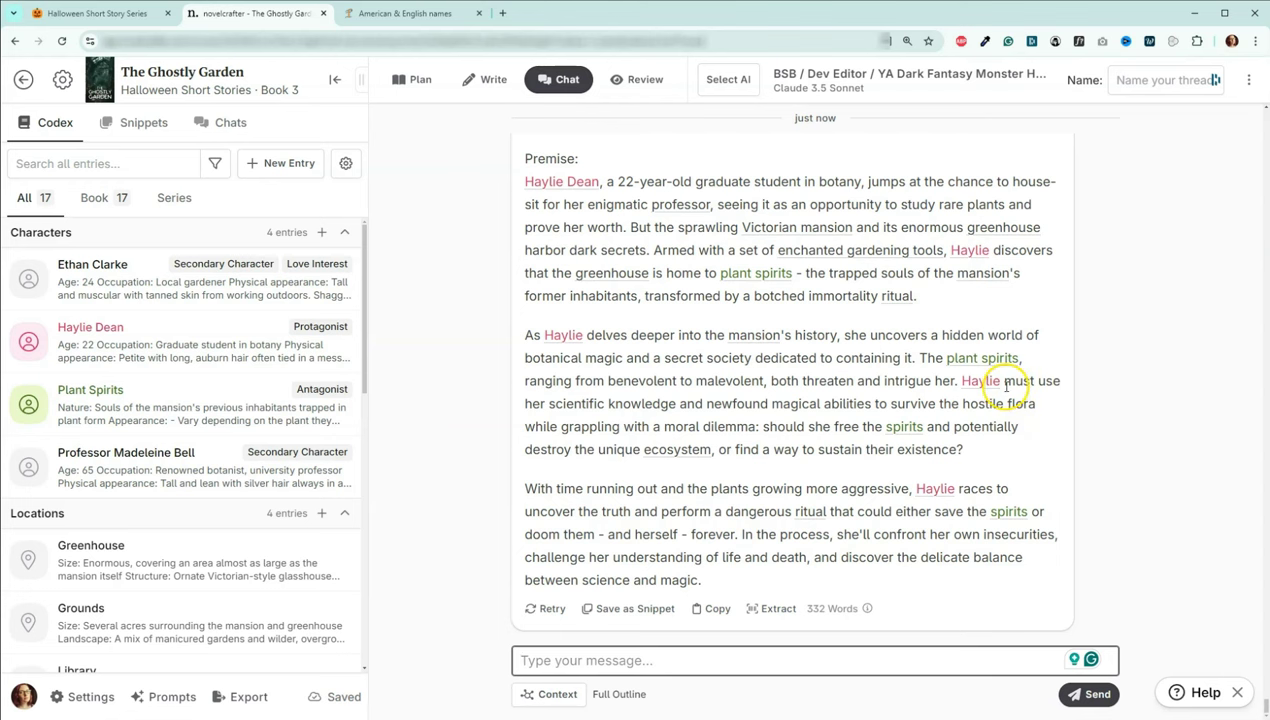
scroll(1003, 388, up, 4)
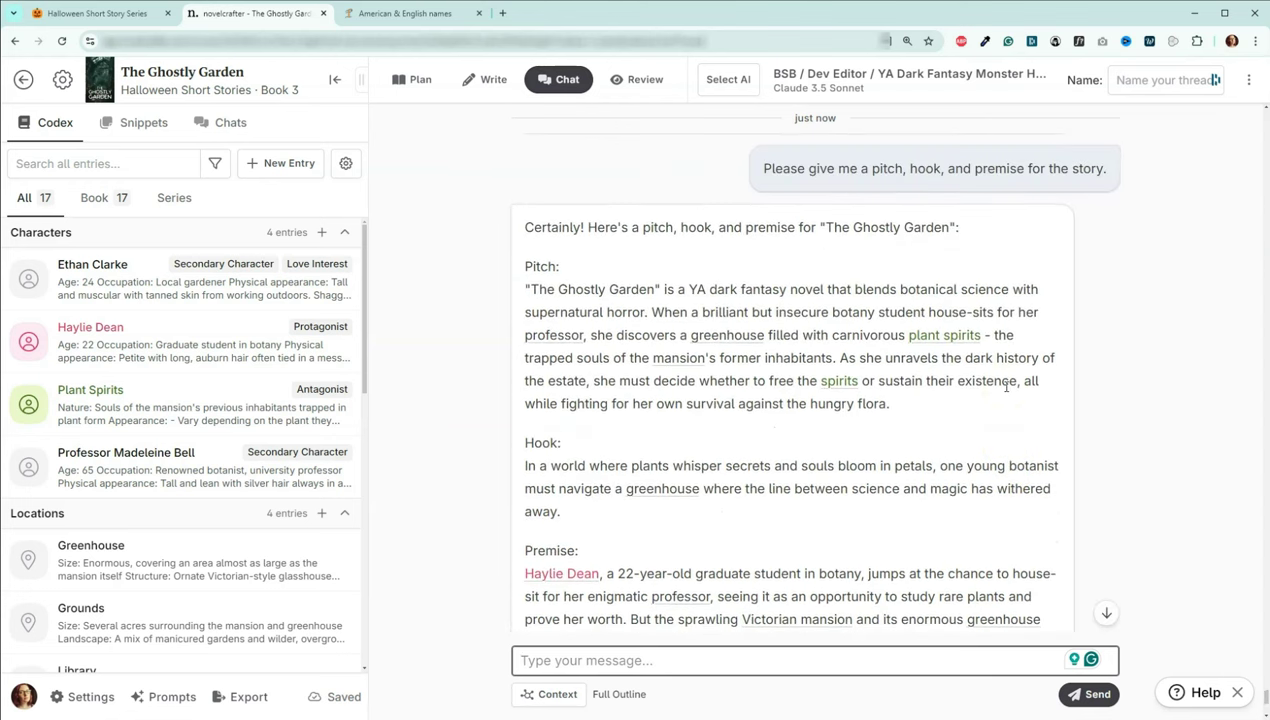
scroll(822, 355, down, 5)
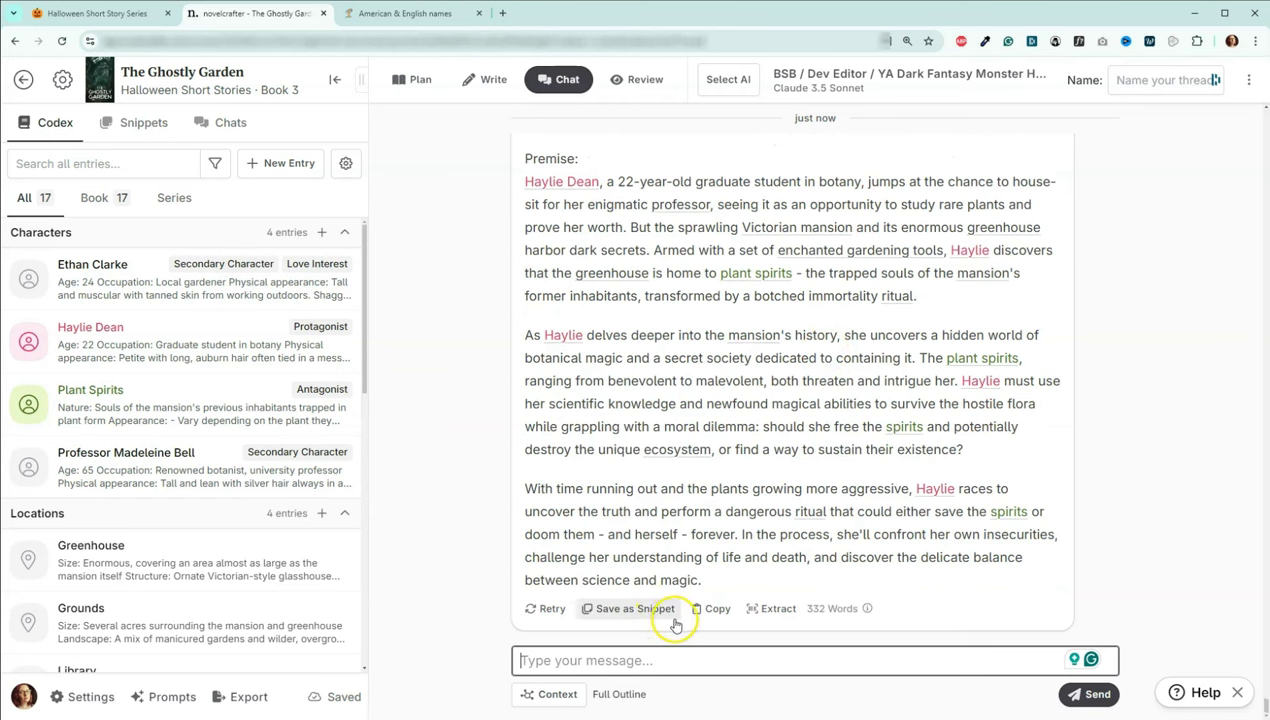
- Extract Pitch, Hook and Premise from the reply as new codex entries of type Other, without adding them to the series codex
click(772, 609)
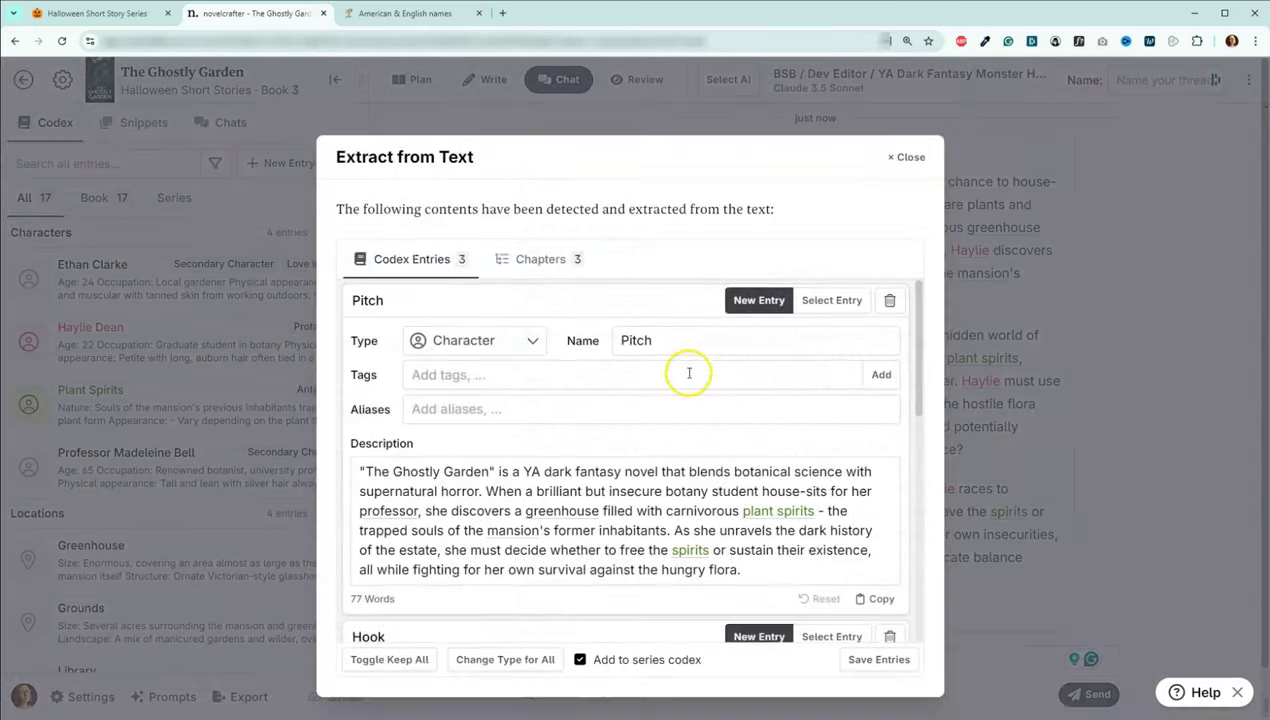
click(532, 340)
click(456, 507)
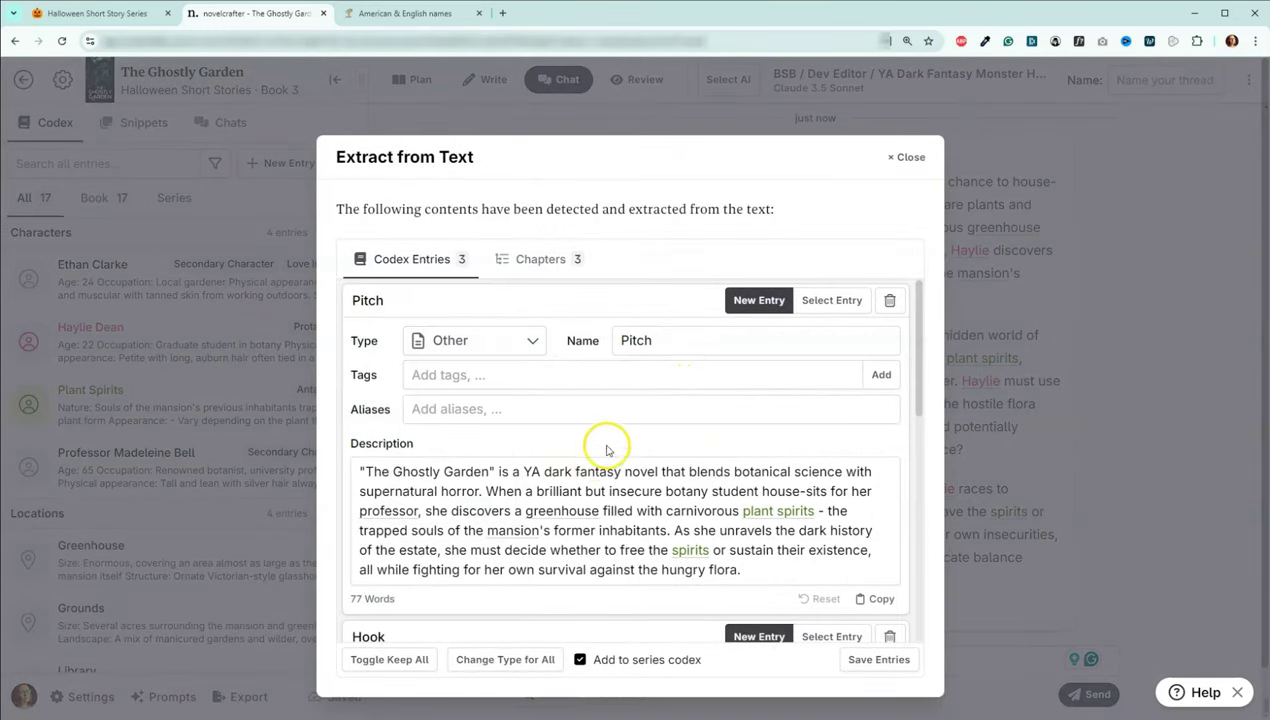
scroll(612, 425, down, 2)
scroll(620, 421, down, 2)
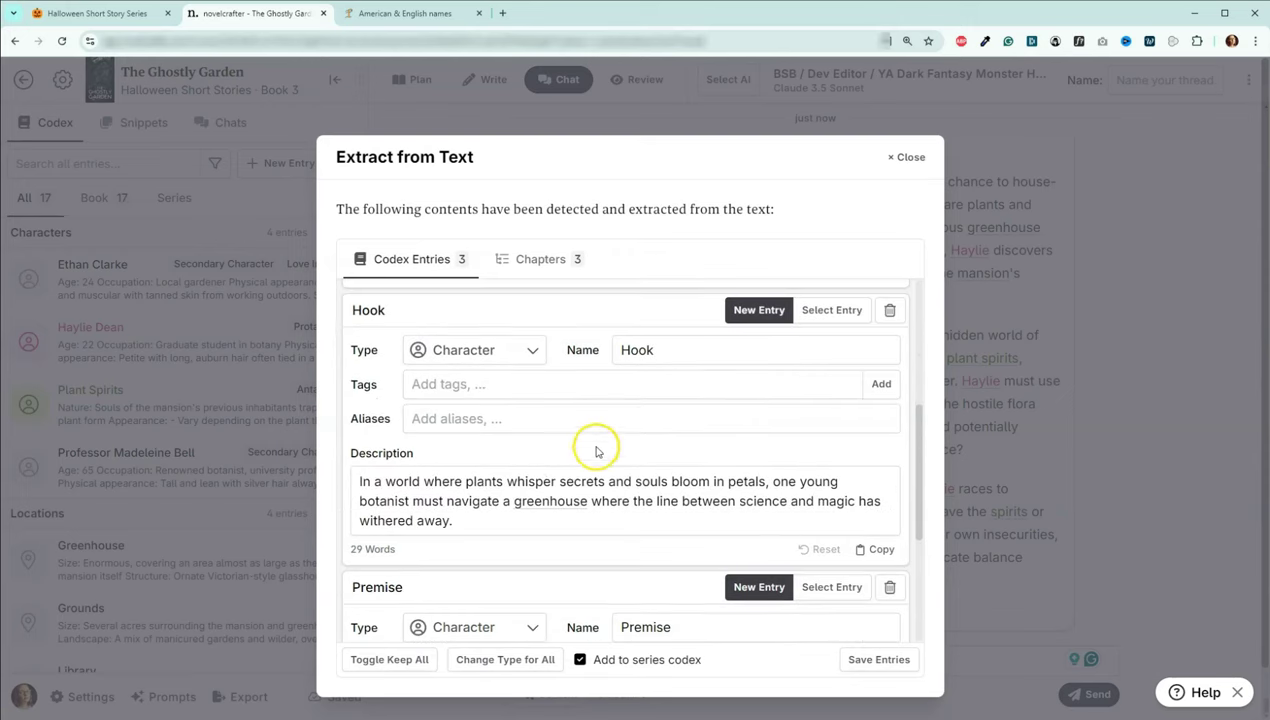
click(518, 352)
click(485, 515)
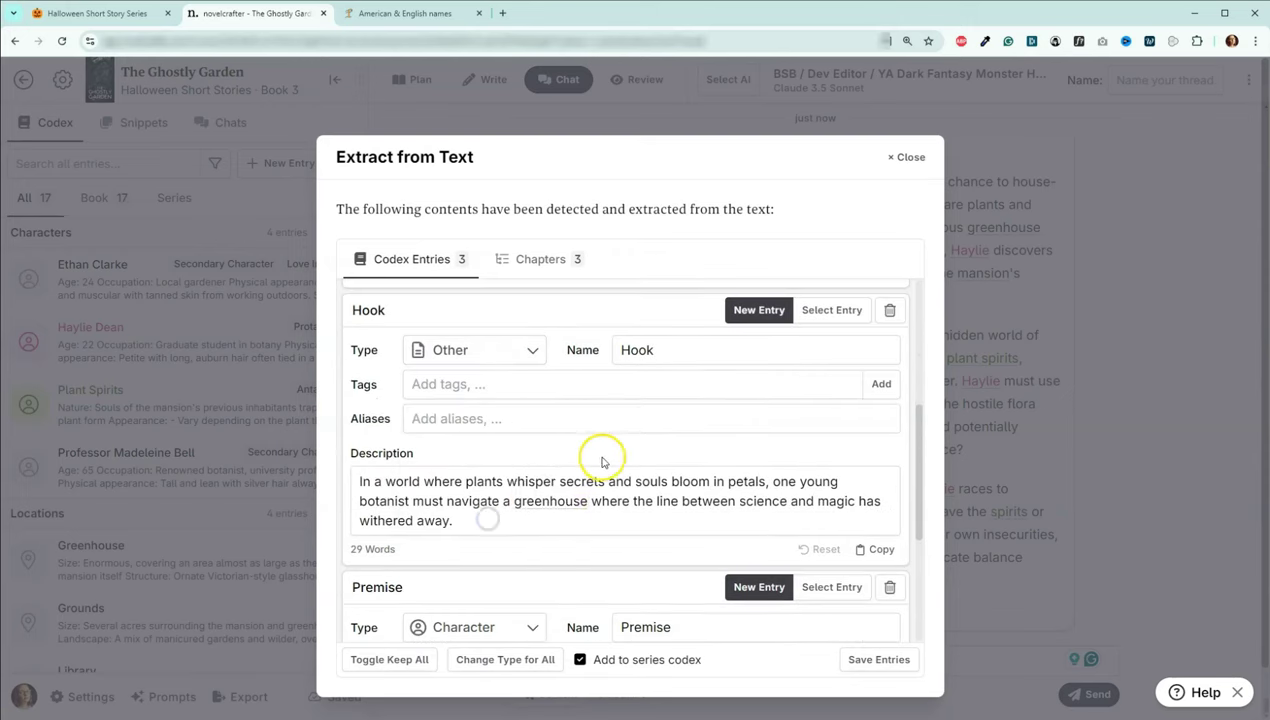
scroll(601, 460, down, 3)
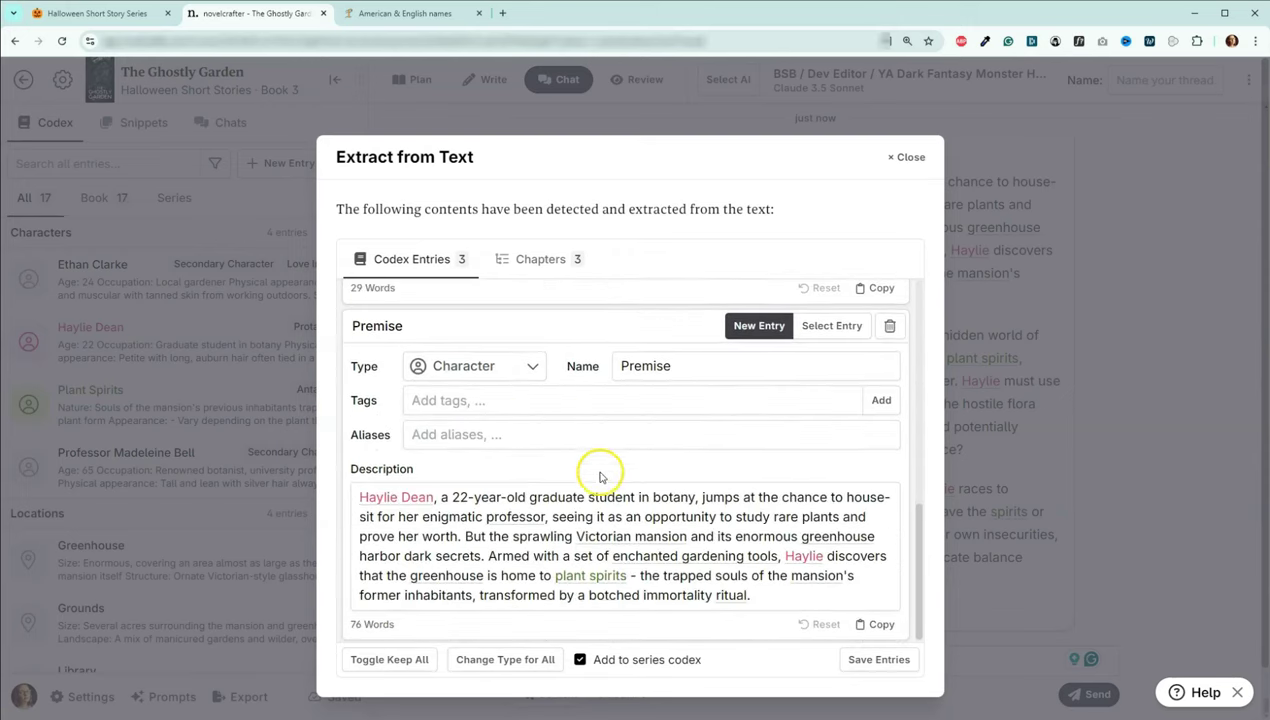
click(519, 367)
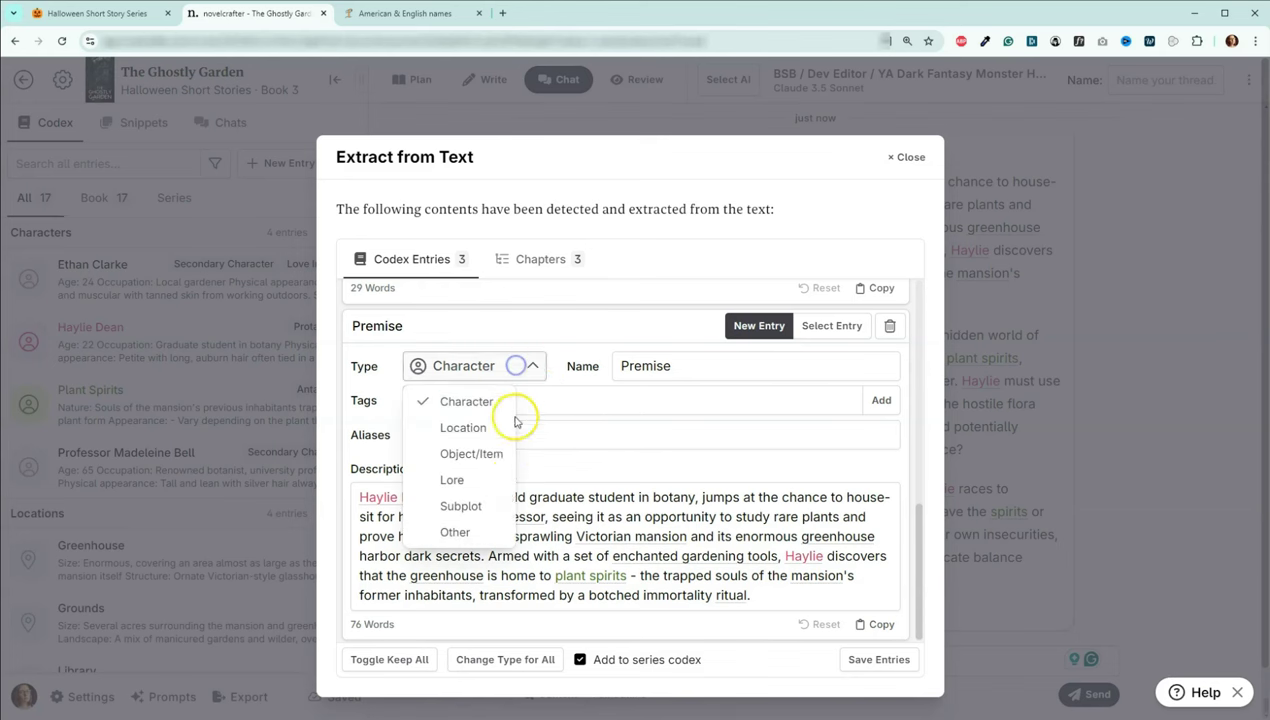
click(479, 536)
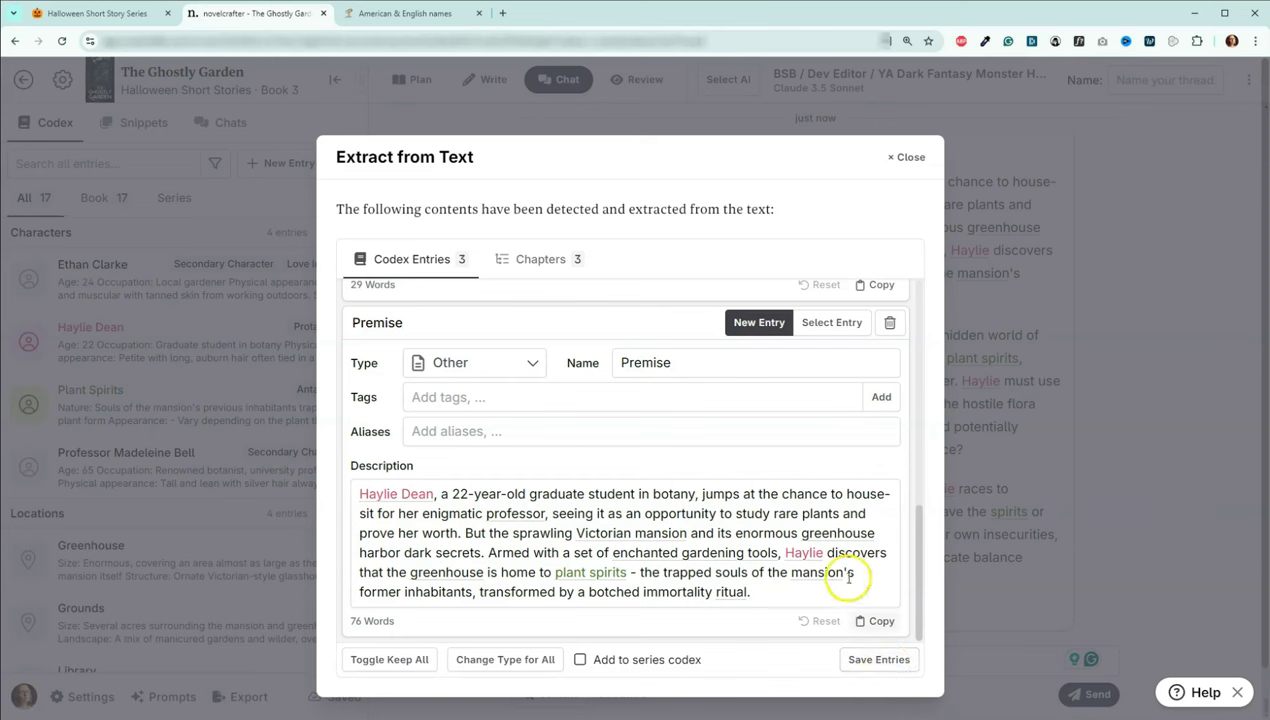
- Check the descriptions of the extracted Pitch, Hook and Premise entries and save them to the book's codex
scroll(845, 560, down, 1)
click(740, 477)
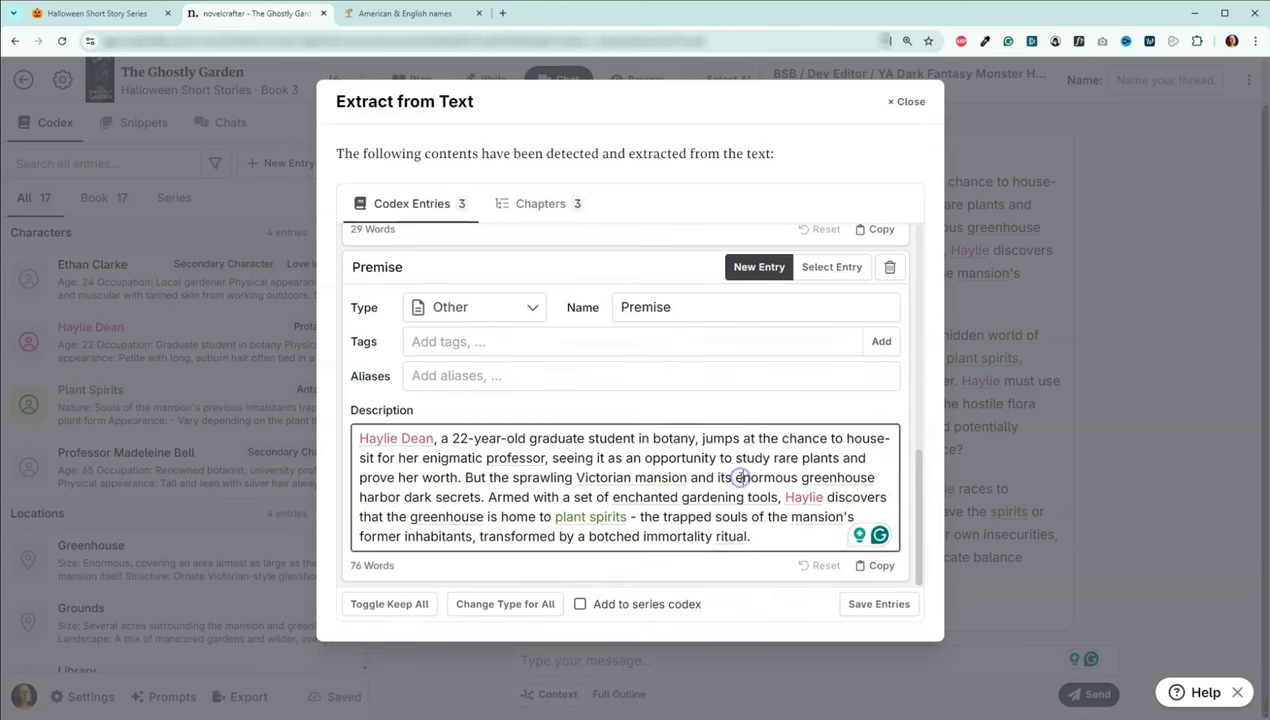
scroll(737, 470, up, 3)
scroll(737, 482, down, 3)
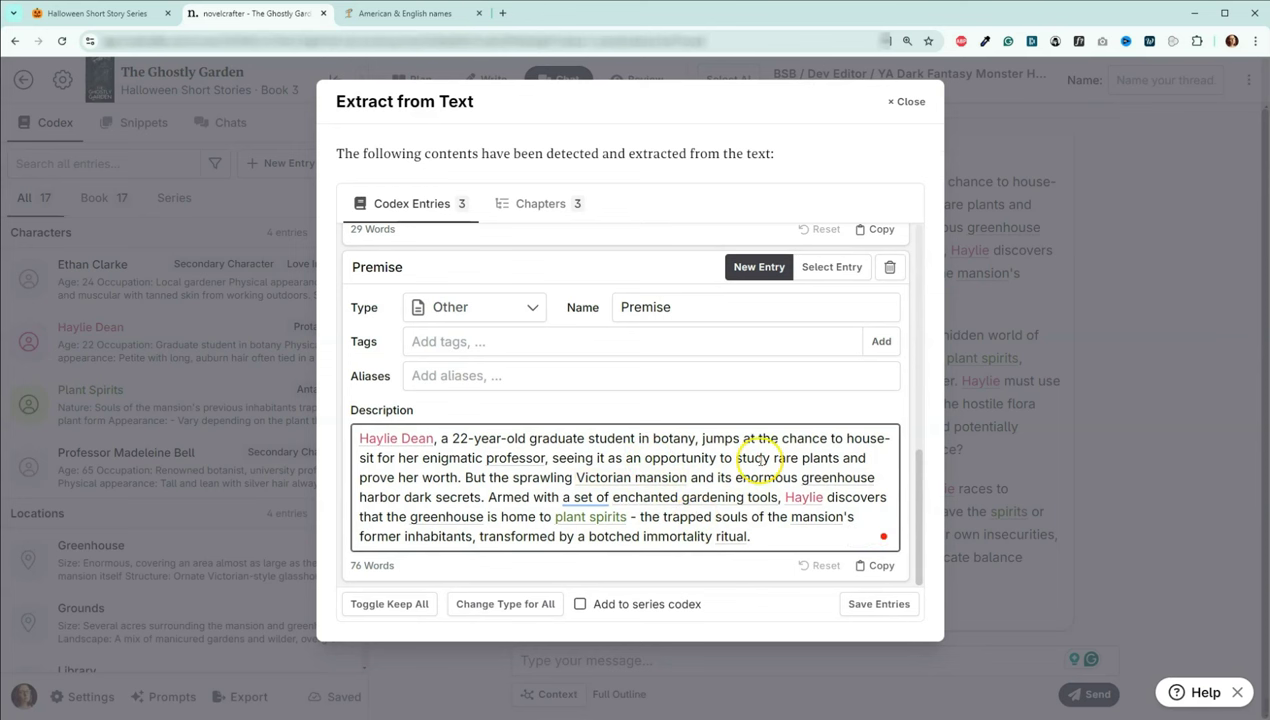
scroll(760, 459, up, 6)
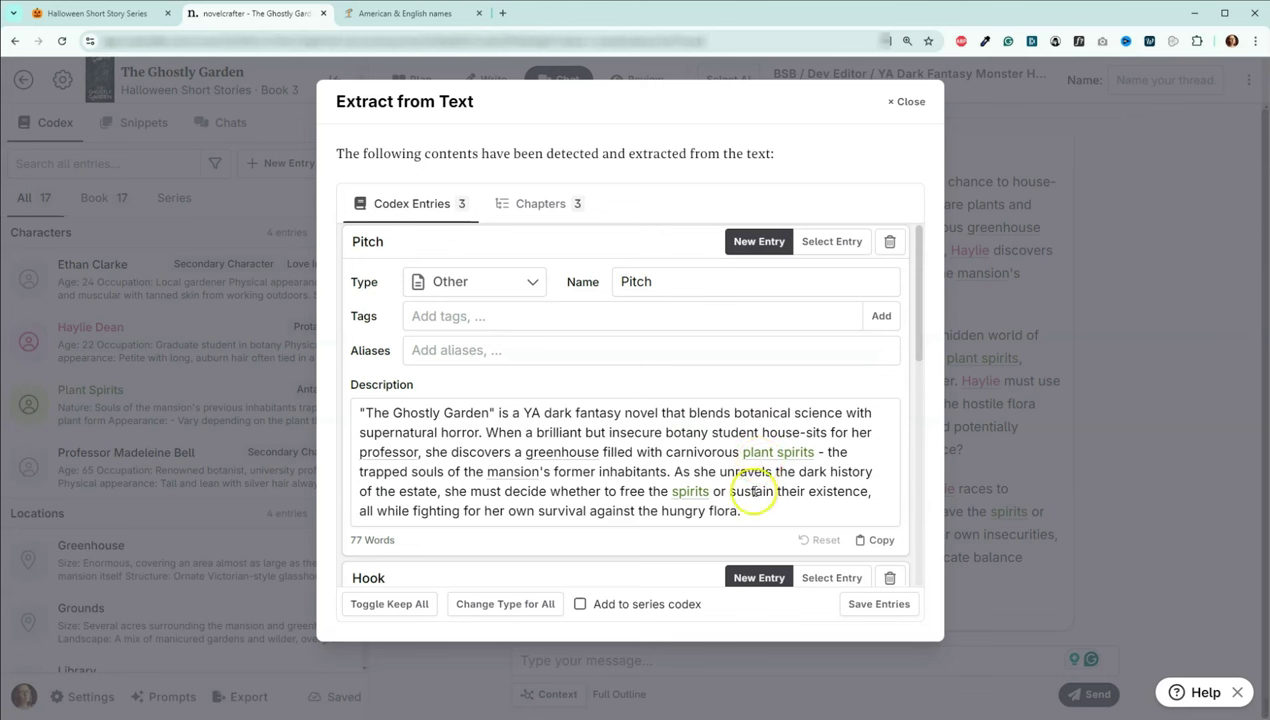
scroll(660, 440, down, 3)
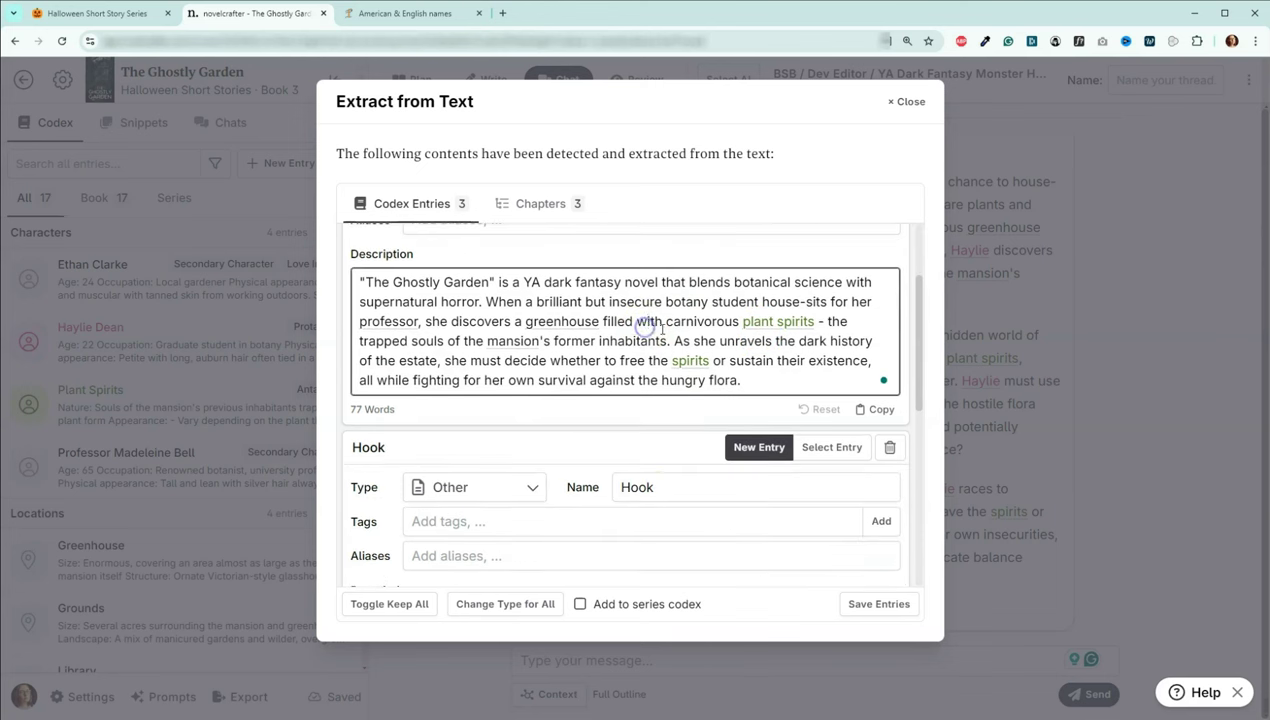
scroll(662, 328, down, 5)
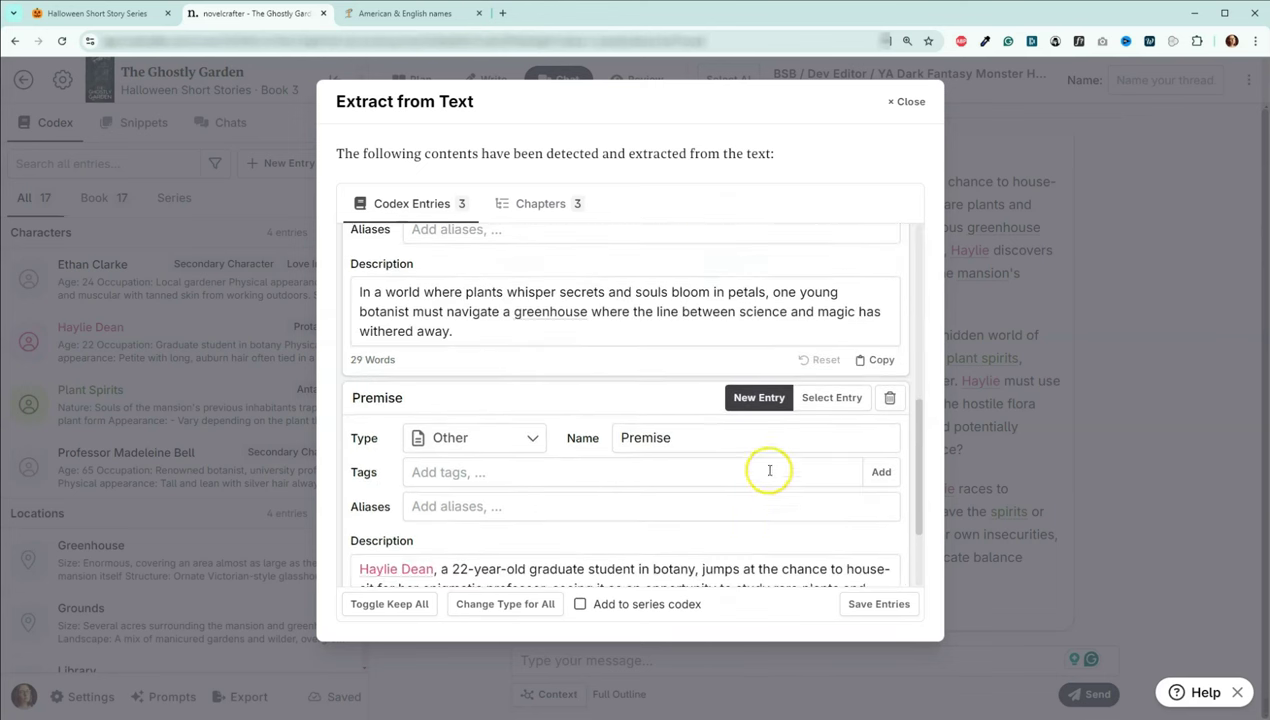
scroll(770, 470, down, 3)
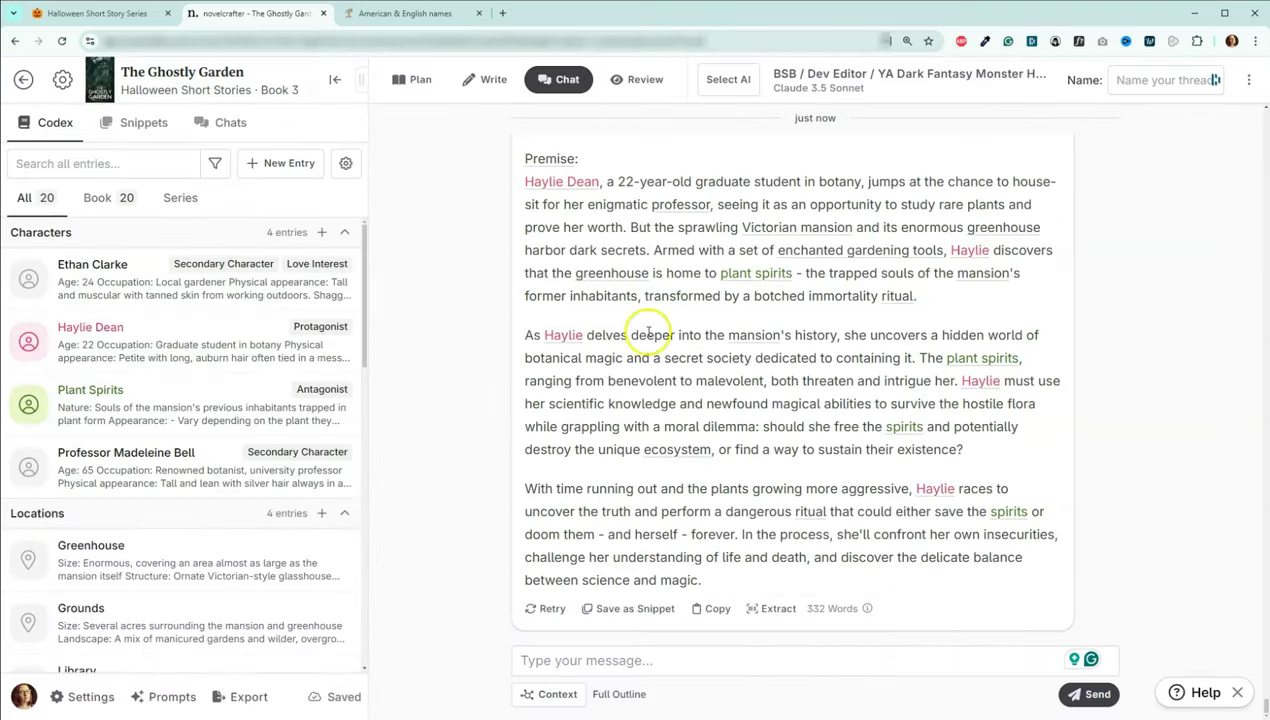
- Replace the description of the Premise entry with all three paragraphs of the premise from the AI reply
drag(711, 585, 522, 186)
scroll(240, 415, down, 10)
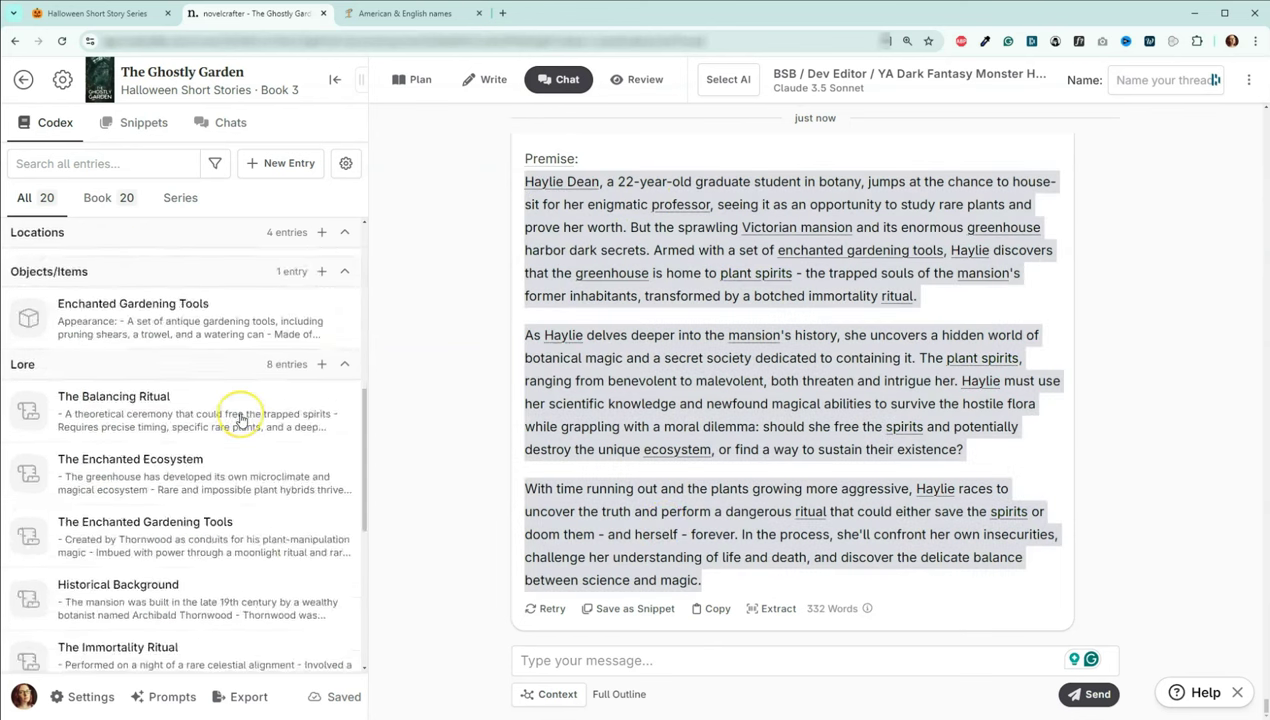
click(204, 640)
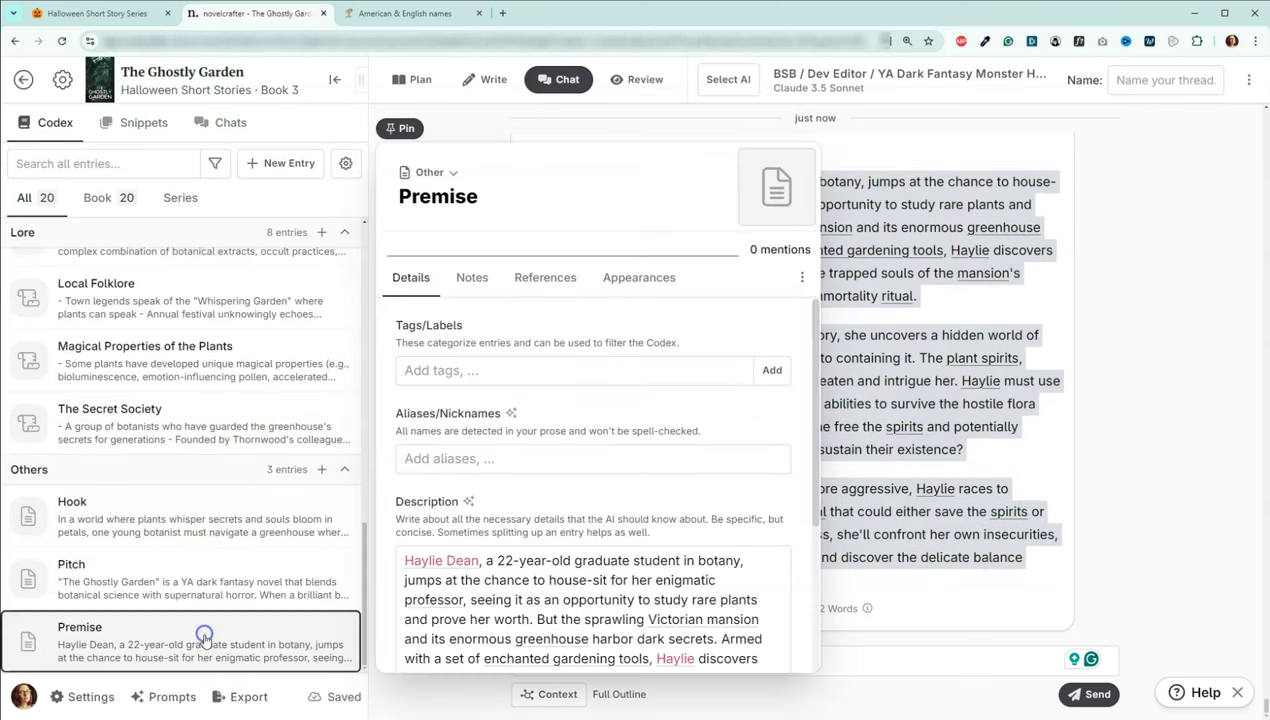
scroll(598, 515, down, 2)
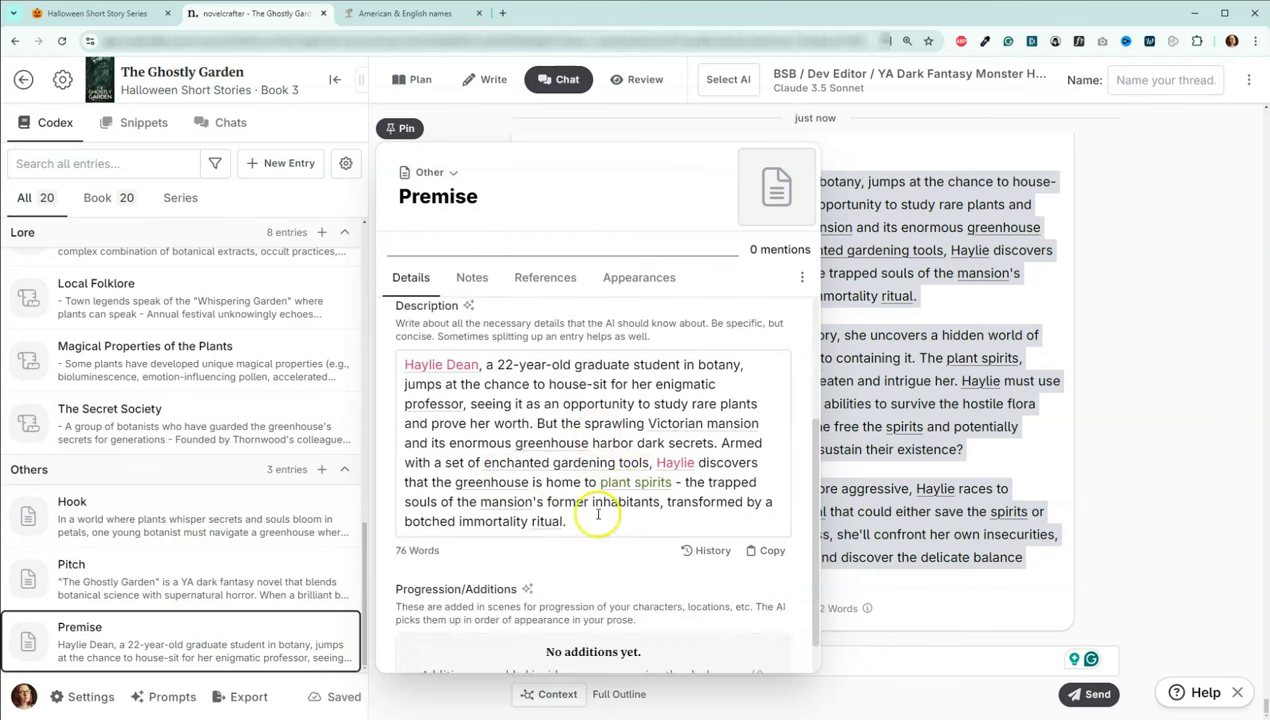
click(541, 408)
key(ctrl+a)
key(ctrl+v)
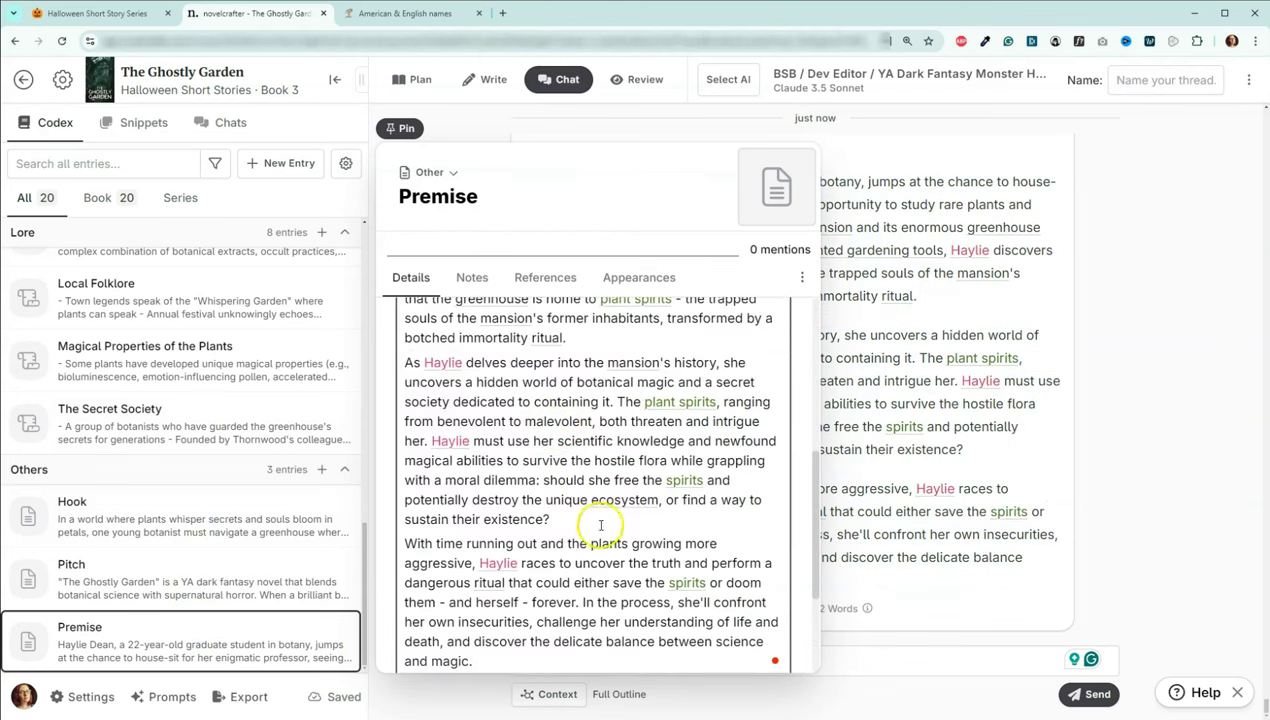
scroll(620, 530, down, 2)
scroll(655, 537, up, 4)
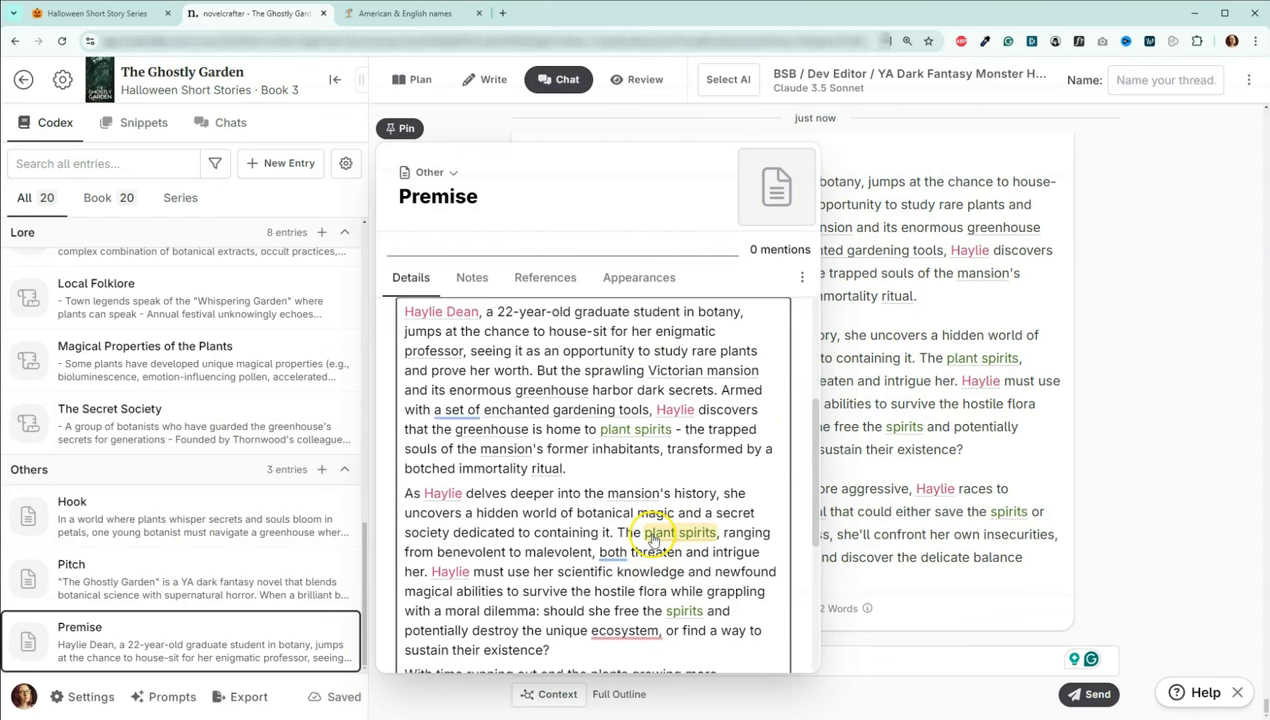
- Compare the descriptions of the Hook and Pitch entries with the corresponding passages in the AI reply
click(232, 590)
click(232, 588)
scroll(645, 425, up, 1)
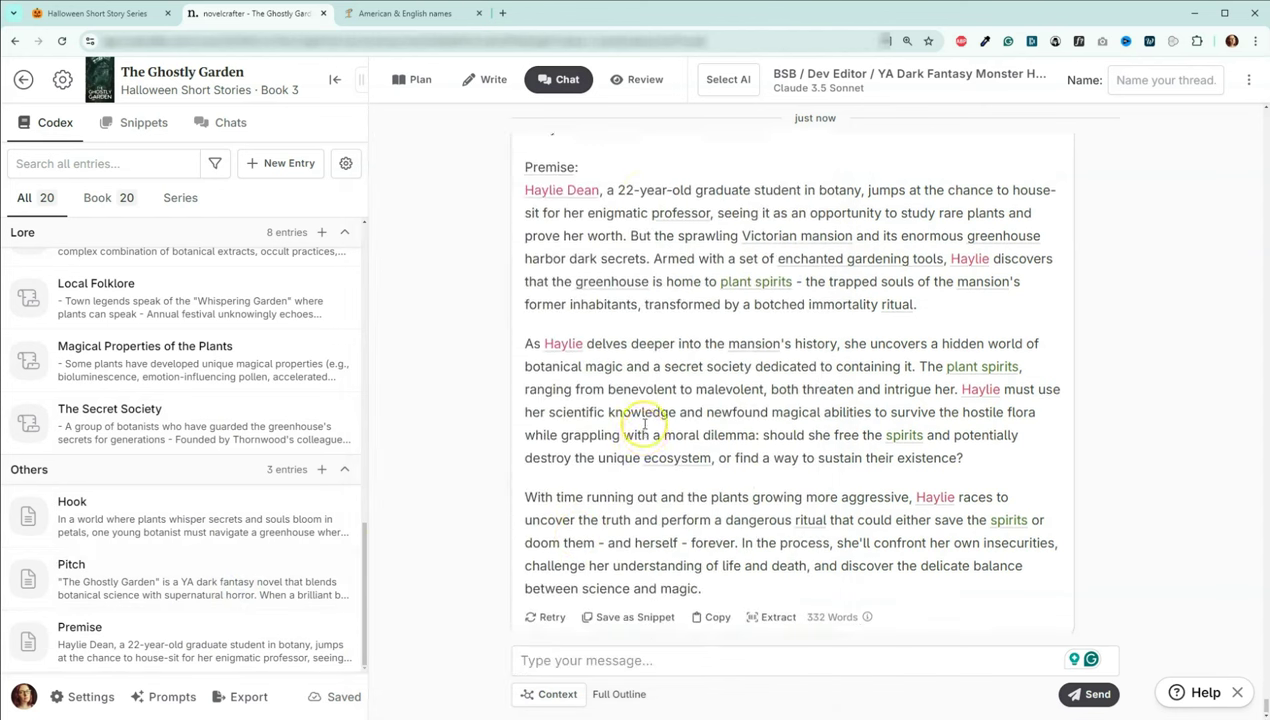
scroll(645, 425, up, 4)
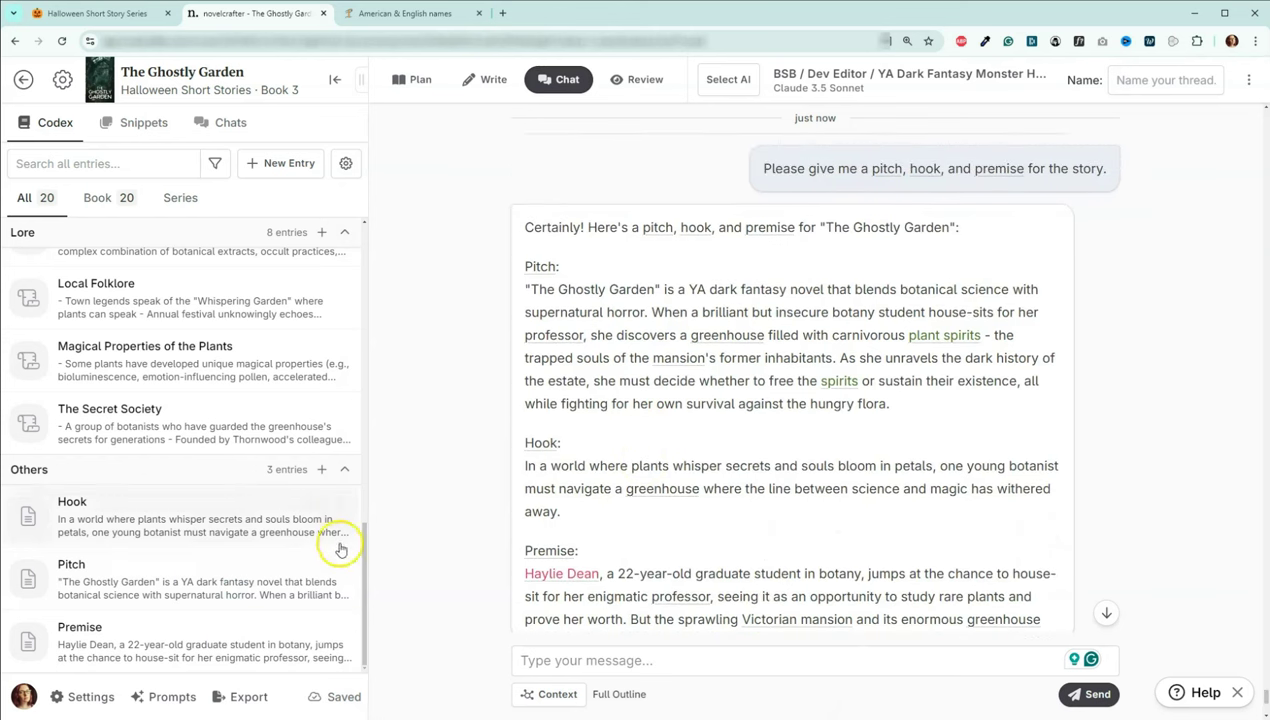
click(261, 523)
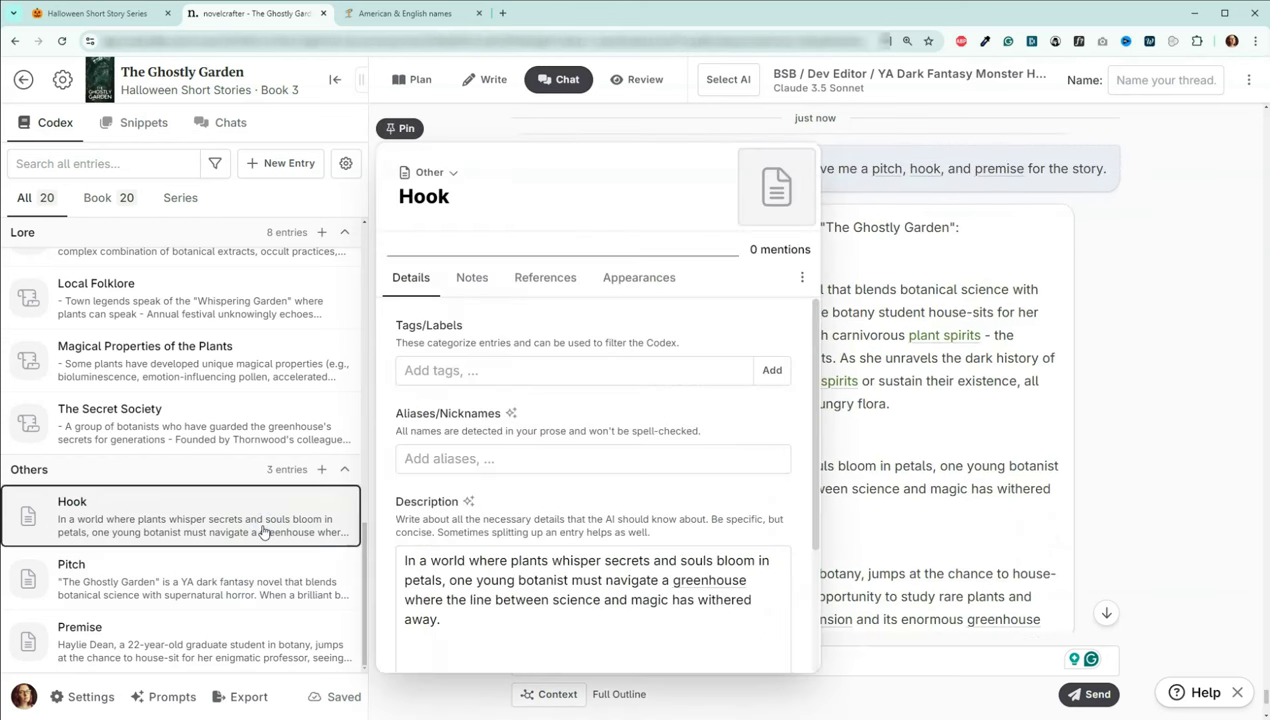
click(263, 526)
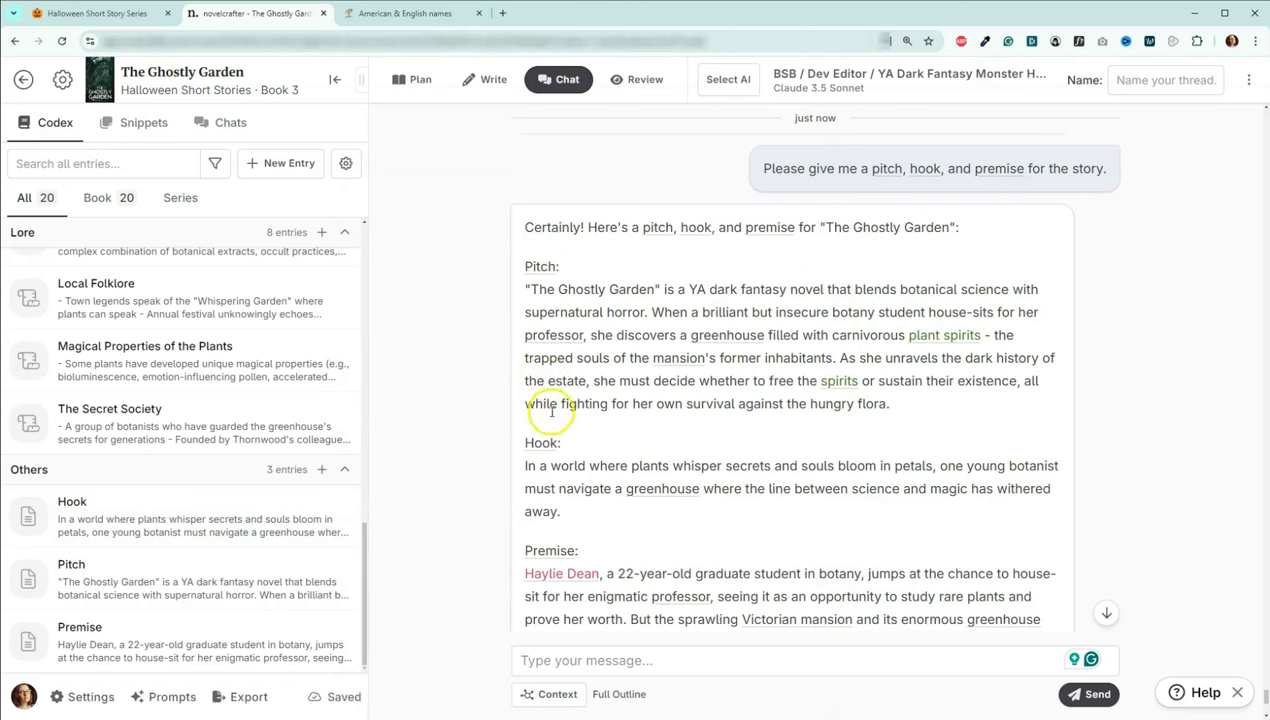
click(245, 586)
scroll(575, 468, down, 2)
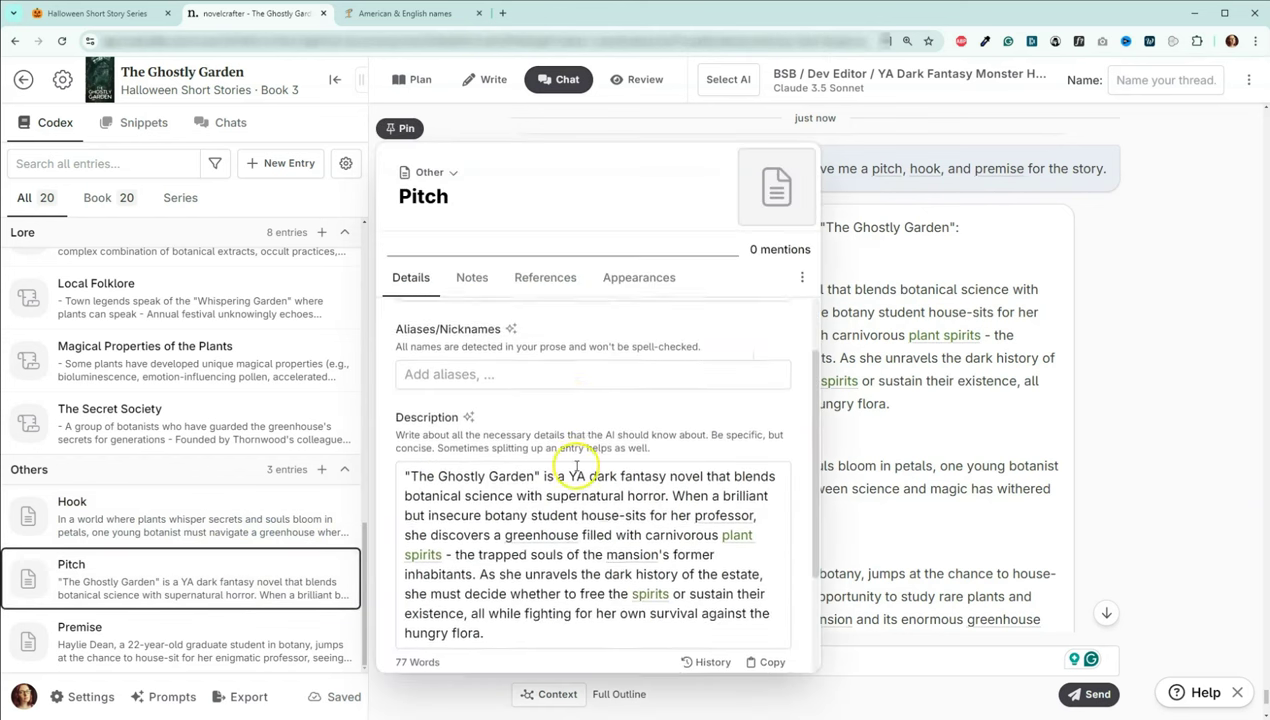
click(245, 614)
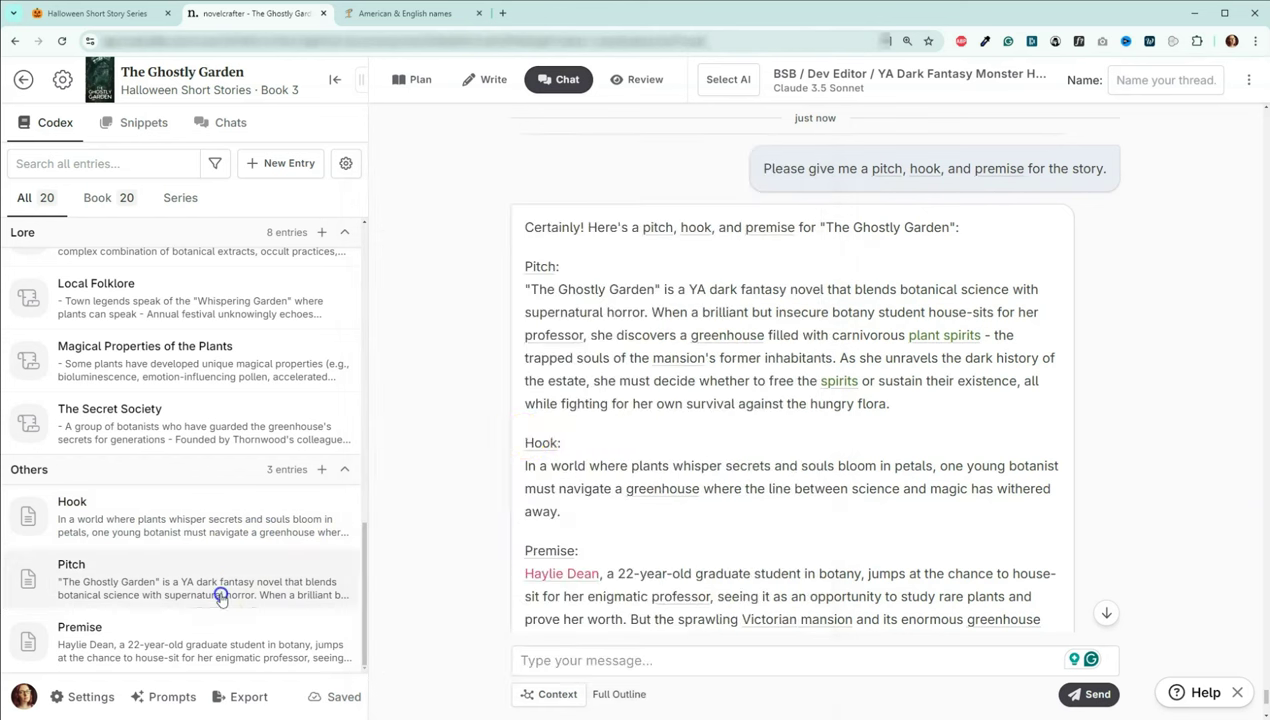
scroll(688, 408, down, 3)
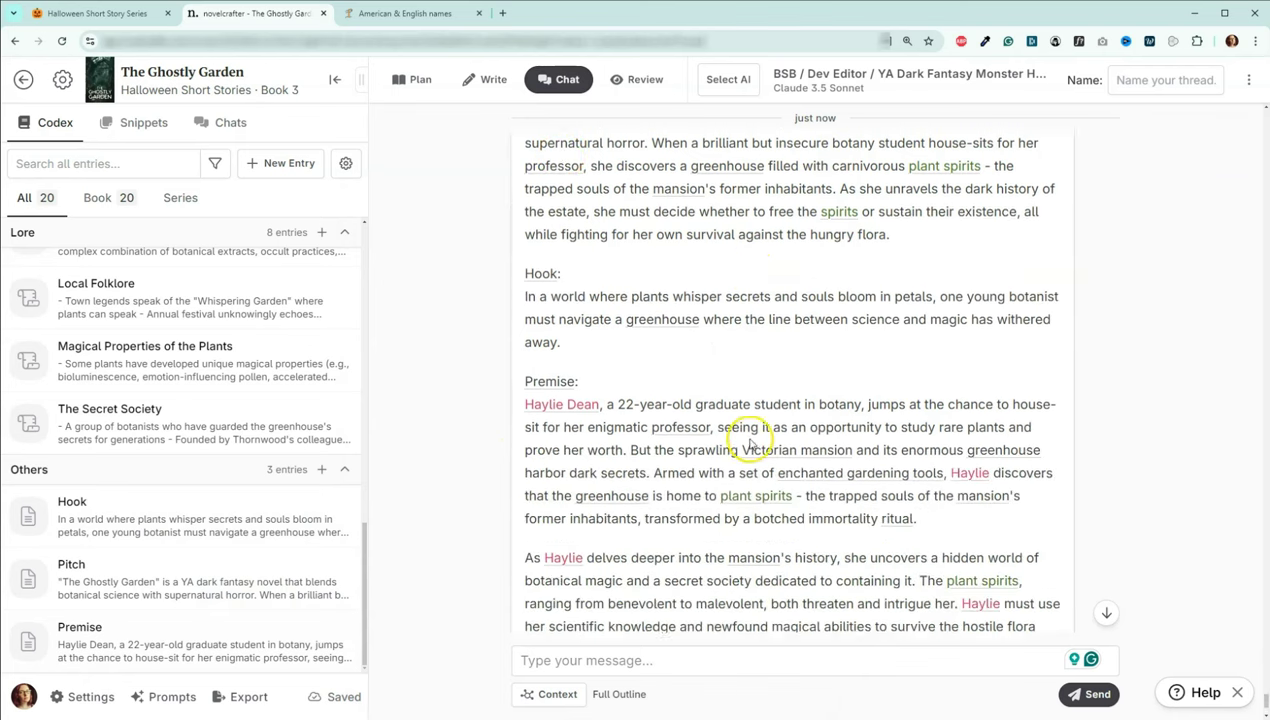
scroll(792, 380, down, 2)
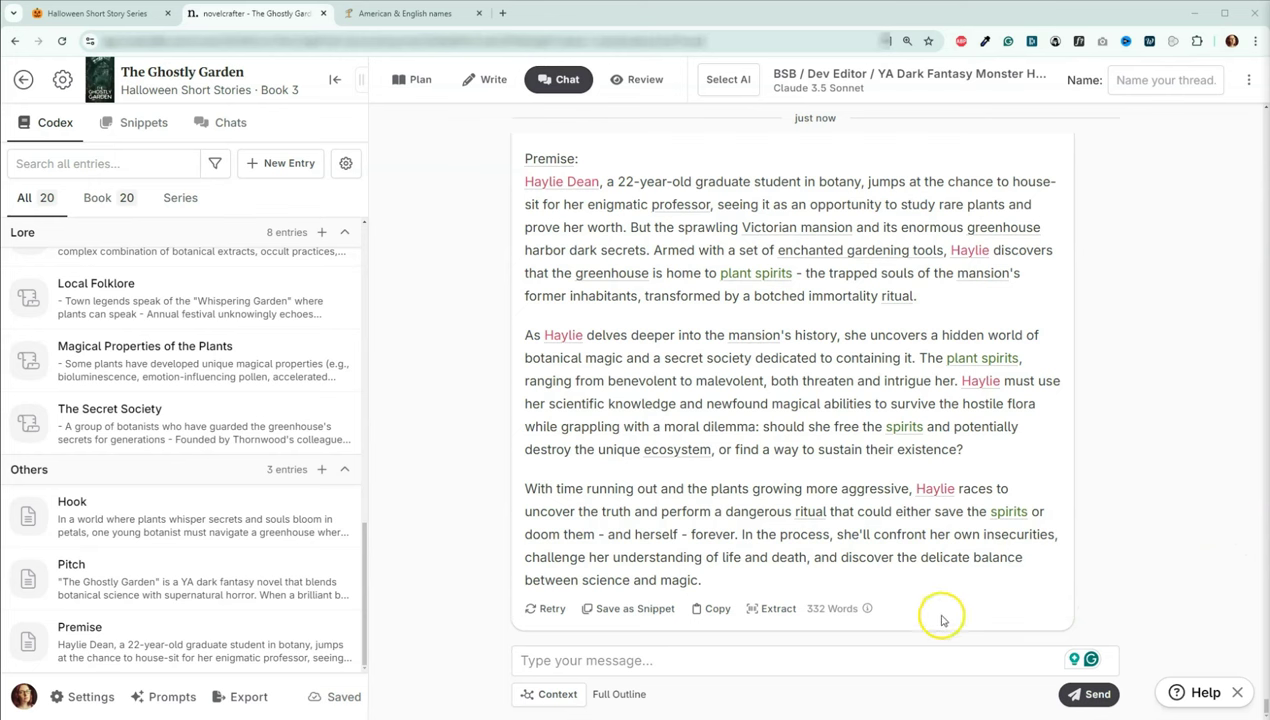
- Ask the AI "How would you describe the genre of this story to an AI writing assistant?" and read through the reply
click(881, 662)
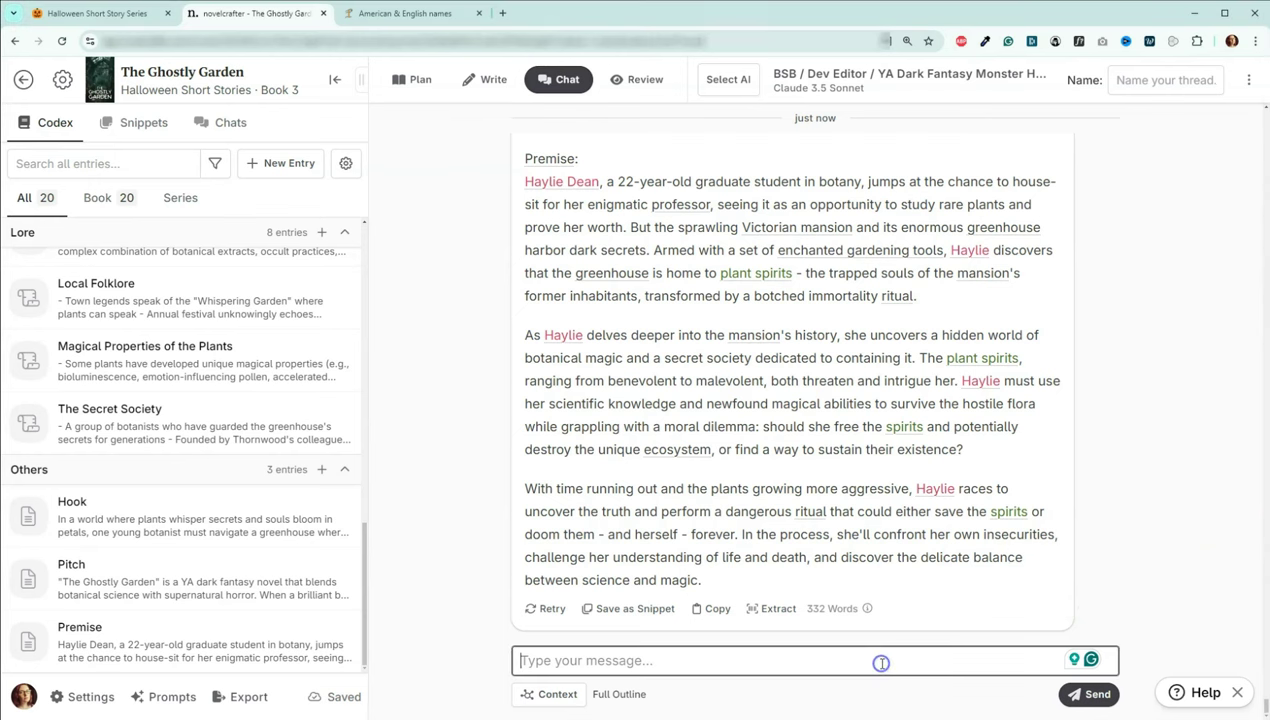
text(How would you describe the genre of this story to an AI writing assistant?)
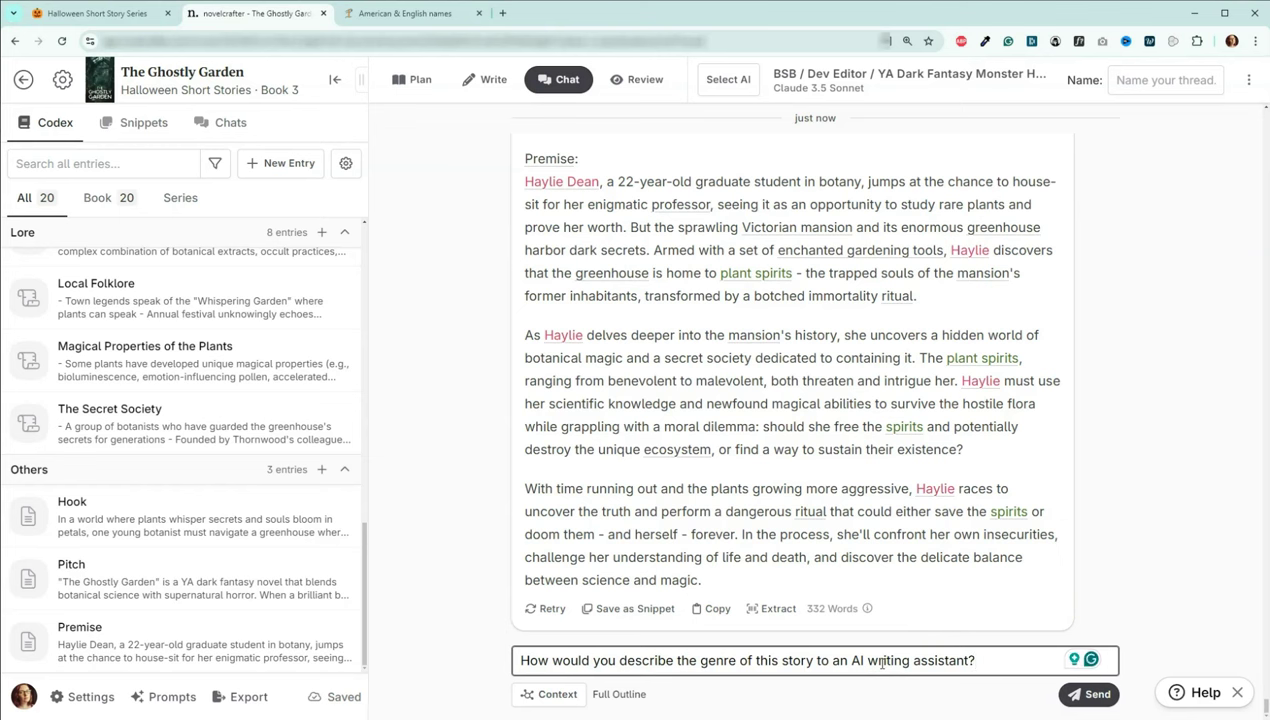
click(1094, 697)
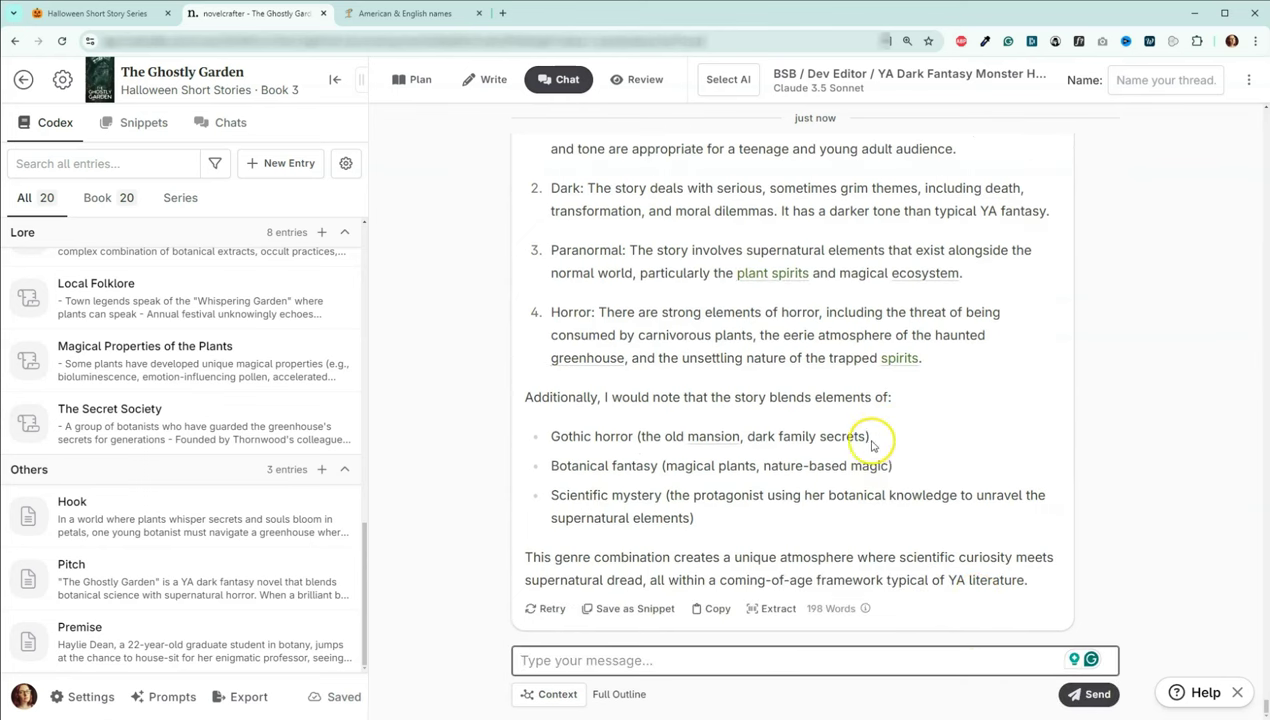
scroll(771, 513, up, 4)
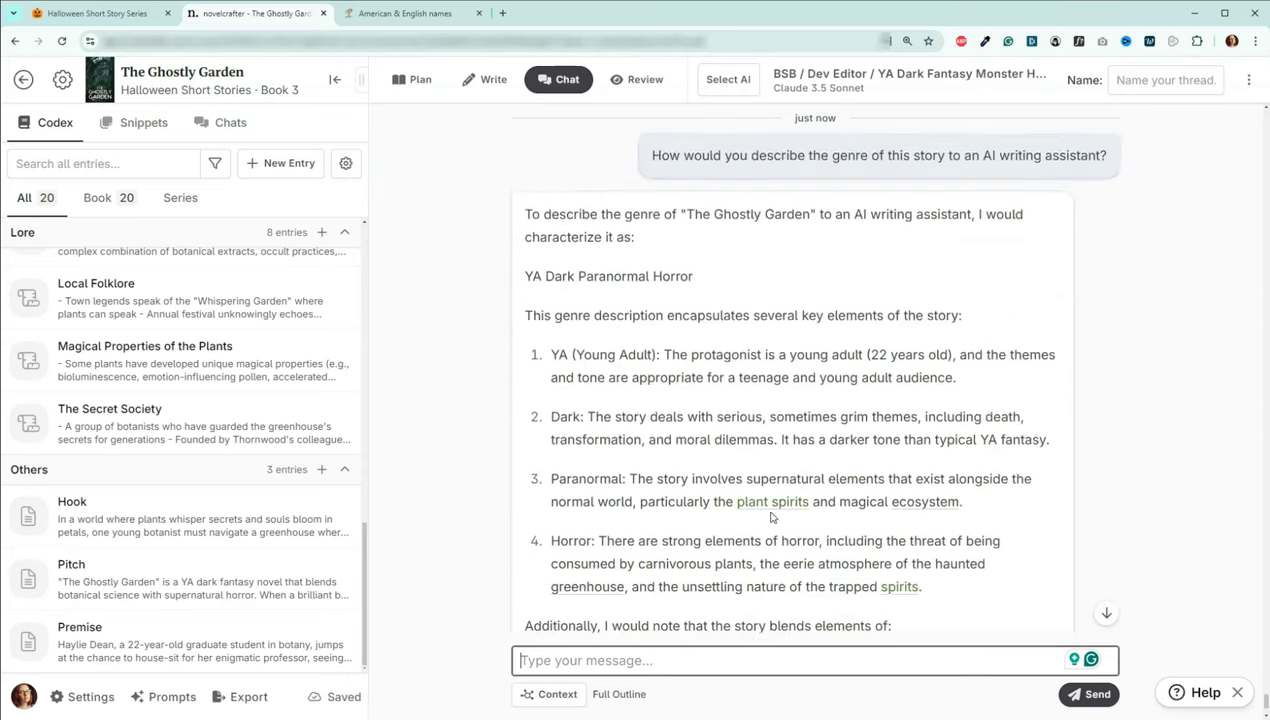
- Create a Story Genre codex entry with the description "YA Dark Paranormal Horror" copied from the AI reply
drag(697, 374, 529, 376)
key(ctrl+c)
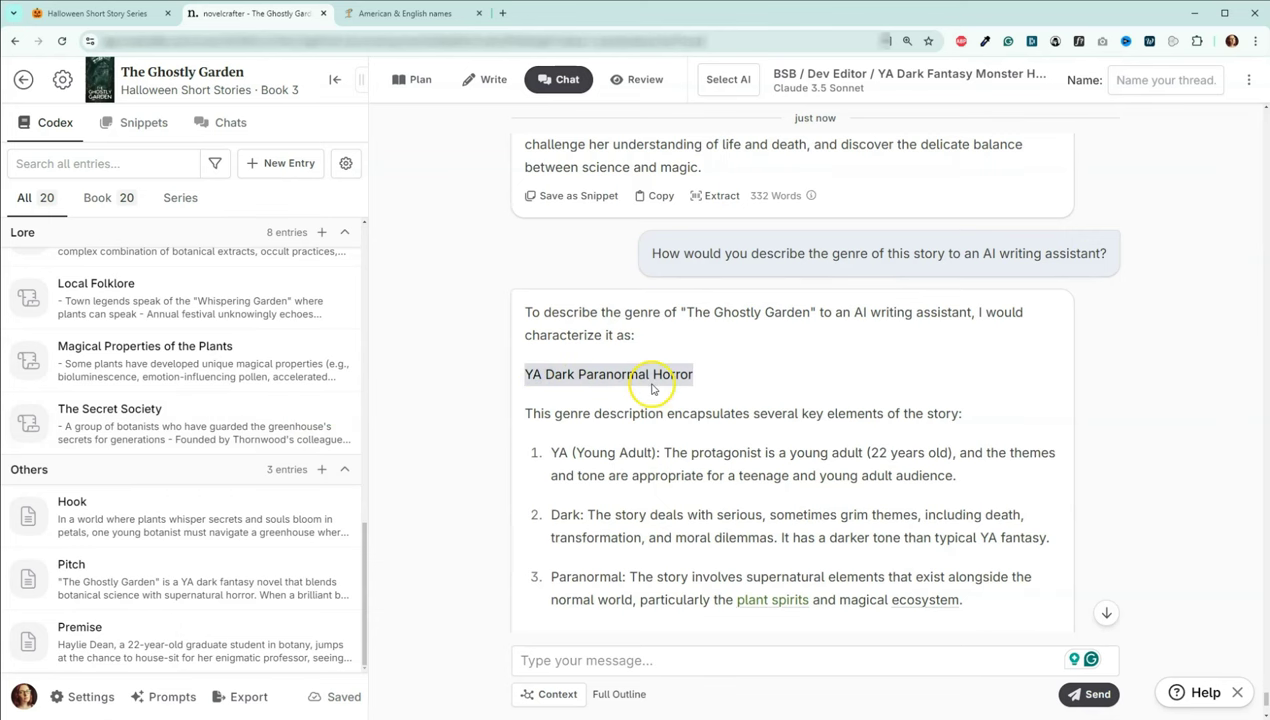
click(296, 165)
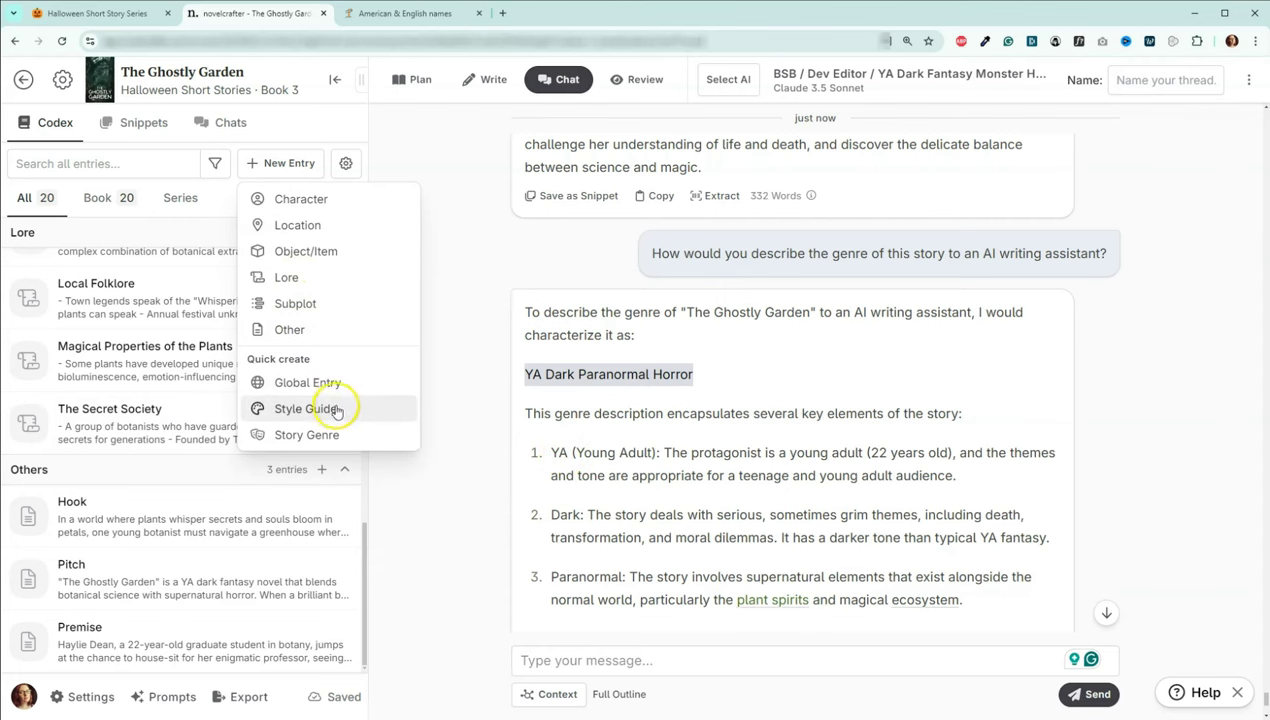
click(330, 436)
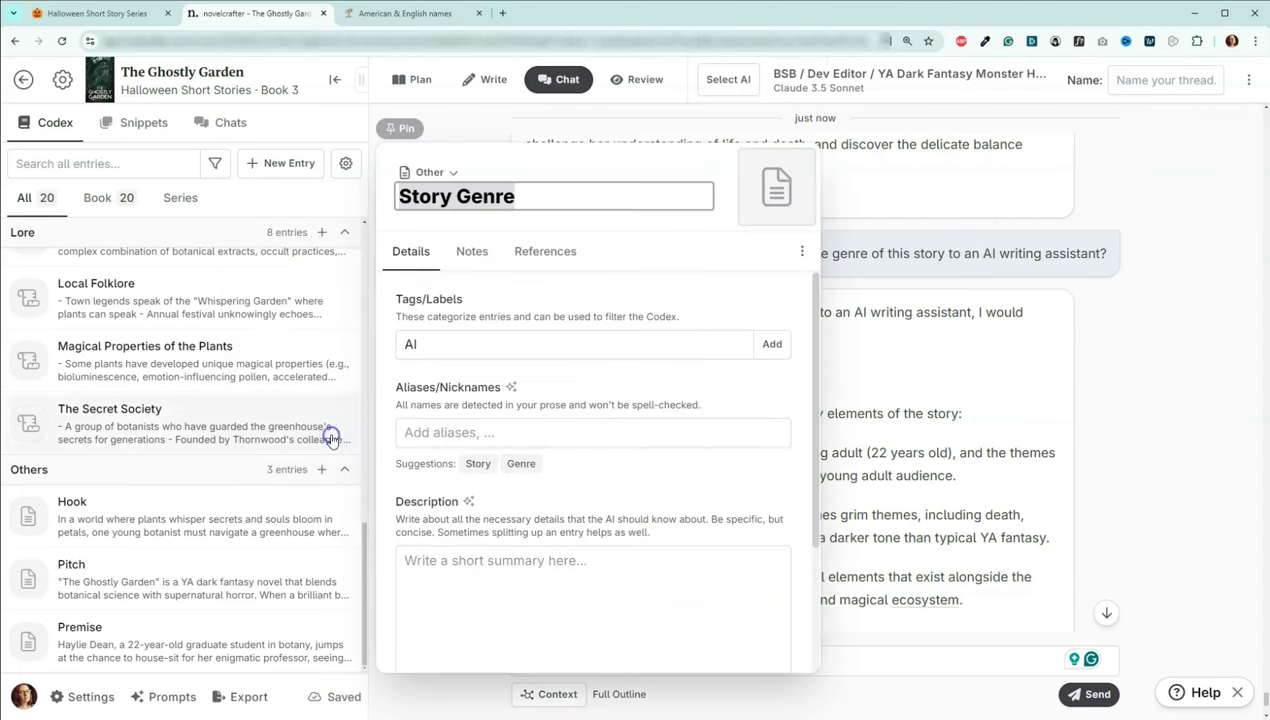
click(590, 595)
key(ctrl+v)
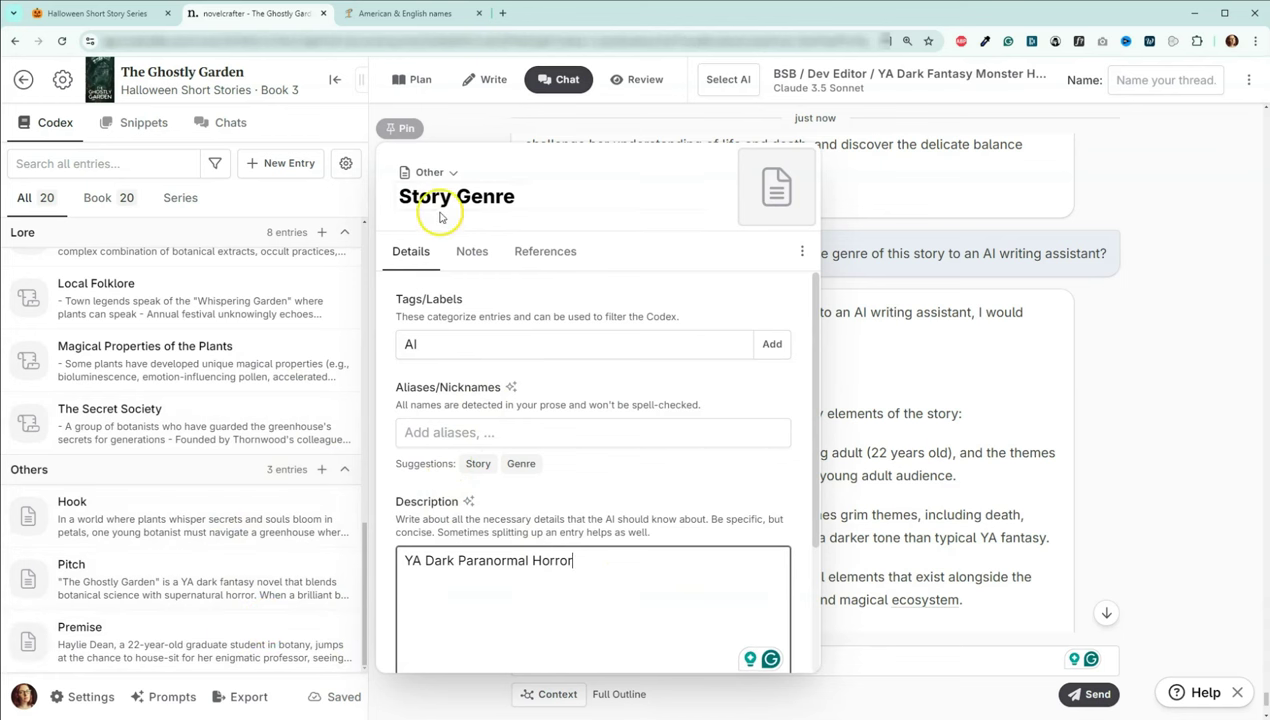
click(254, 428)
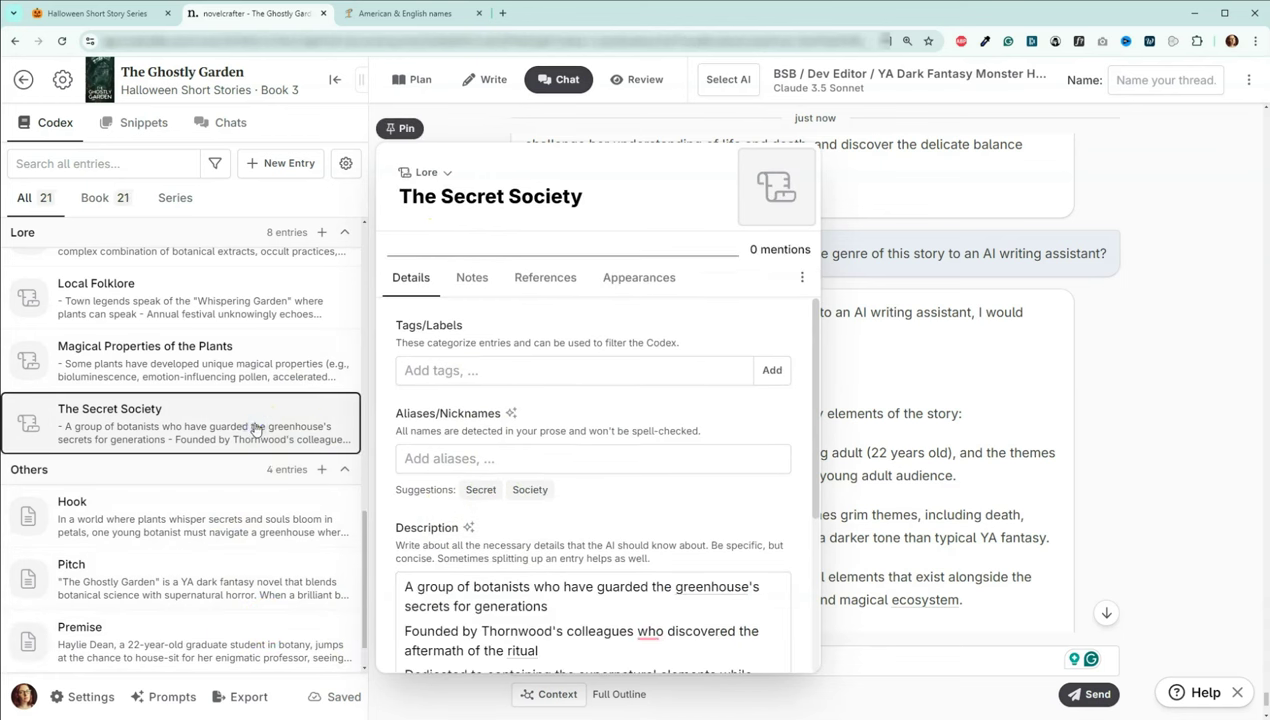
- Ask the AI "Please provide a prose style guide that an AI writing assistant could use to help me write this short story."
click(254, 428)
scroll(290, 425, down, 1)
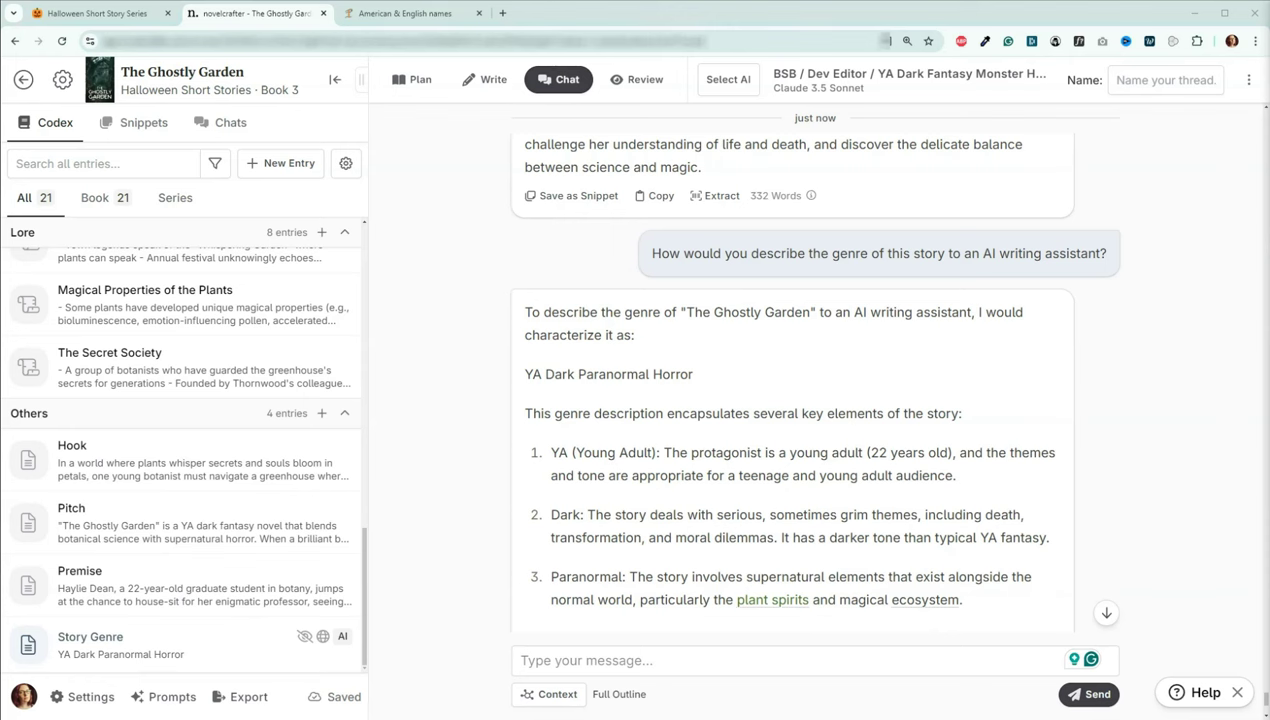
click(880, 664)
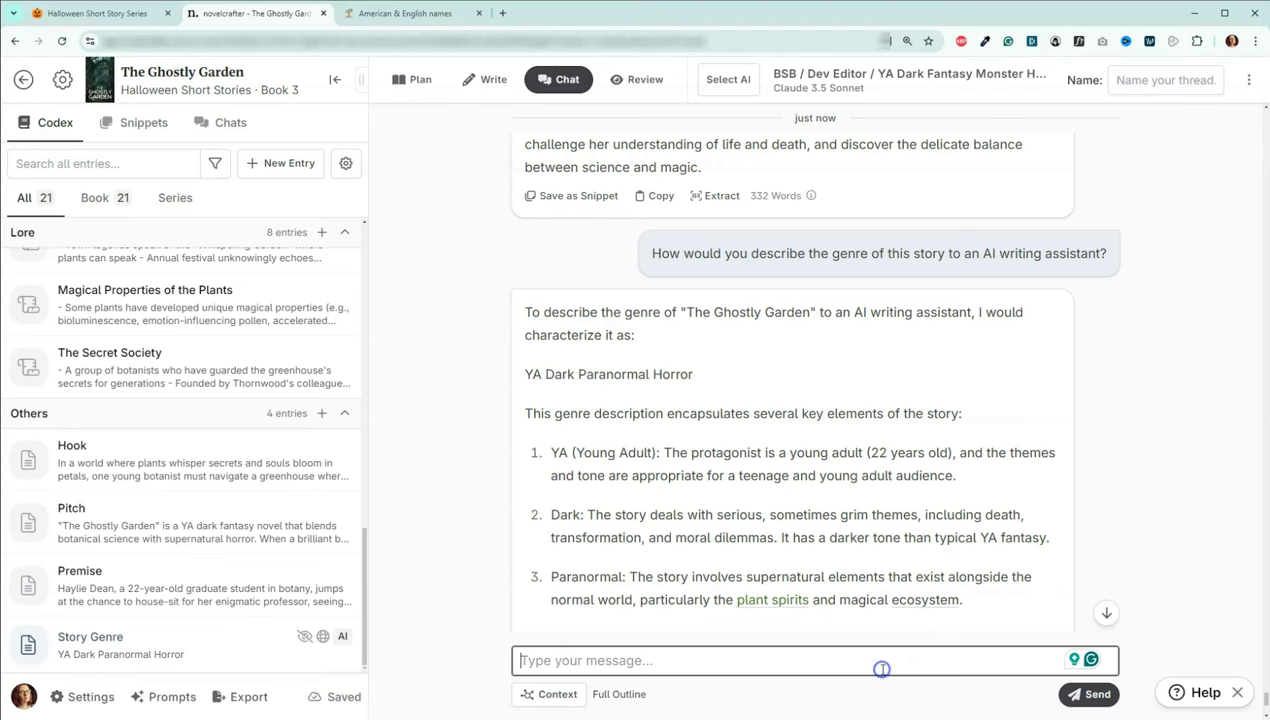
text(Please provide a prose style guide that an AI writing assistant could use to help me write this short story.)
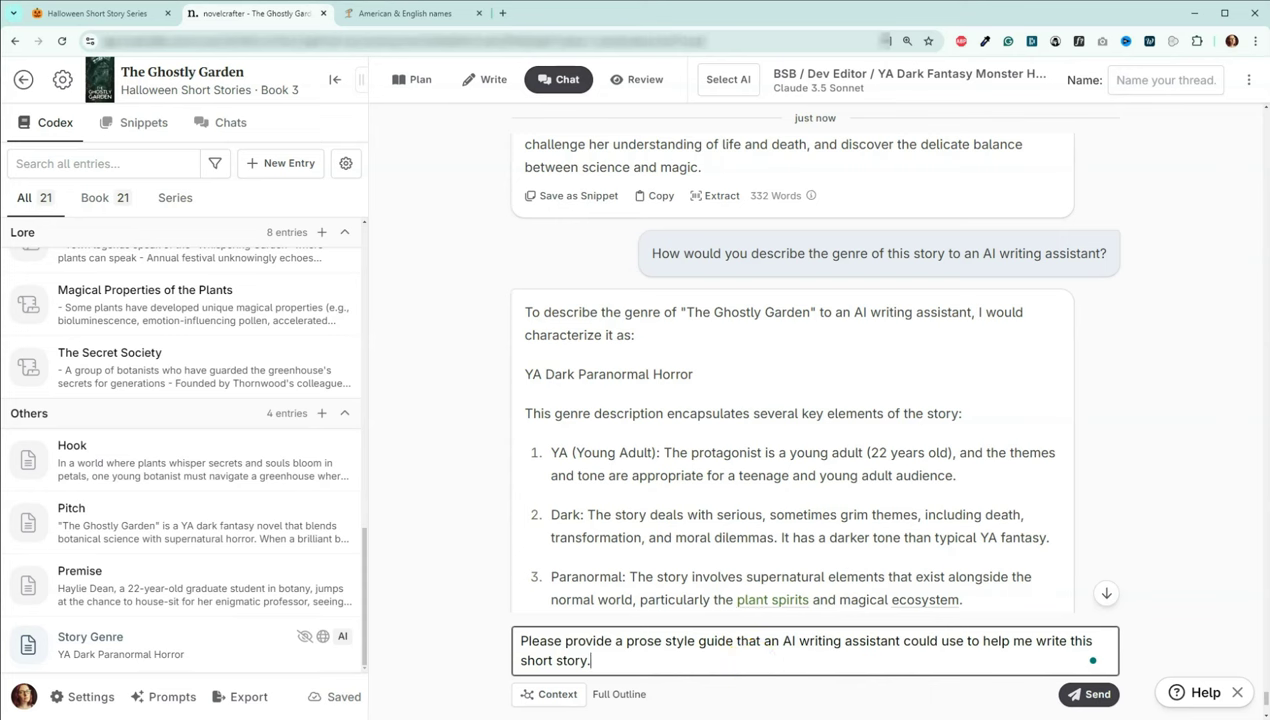
click(1088, 694)
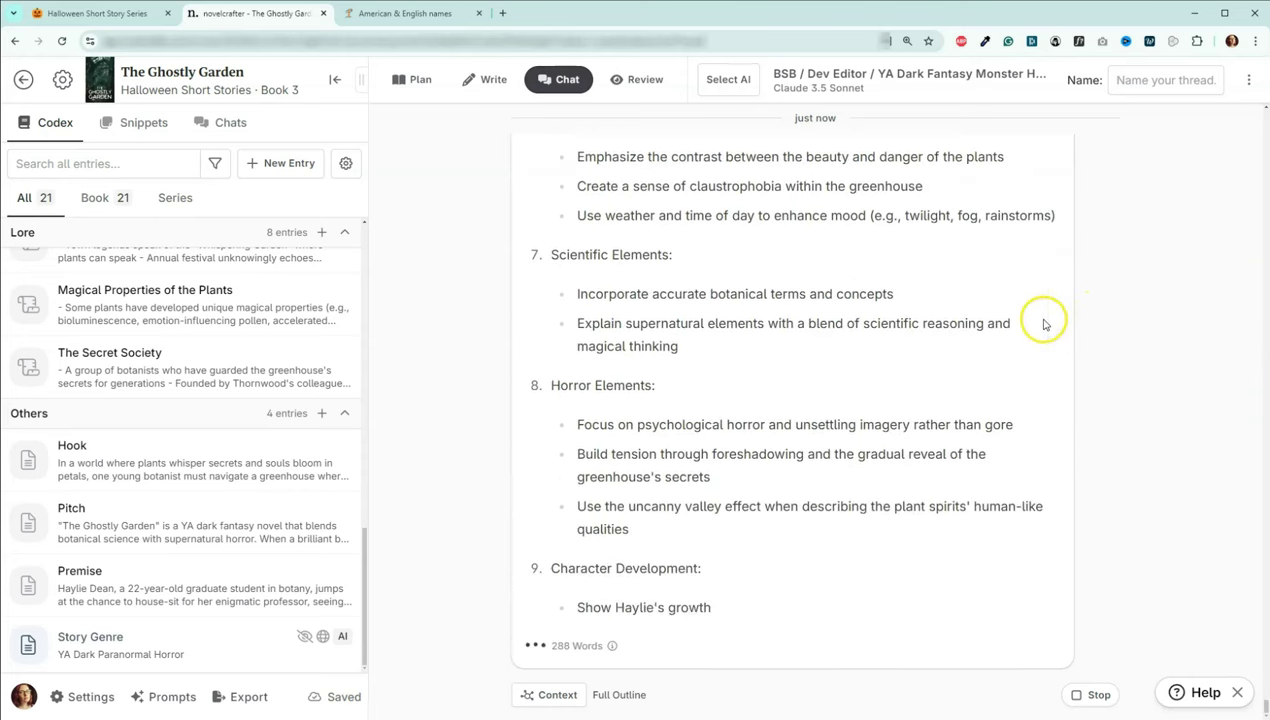
- Read through the numbered sections of the AI's prose style guide, down to the vocabulary advice and closing note
scroll(1044, 313, up, 1)
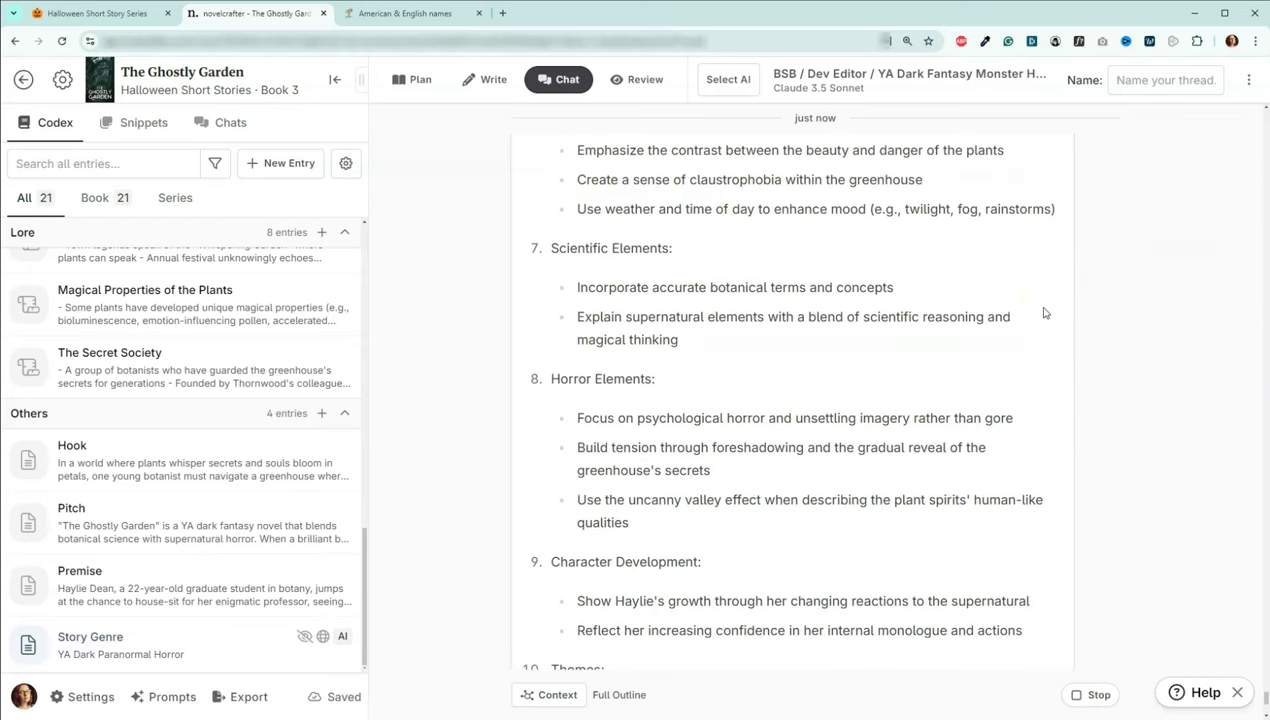
scroll(1044, 313, up, 1)
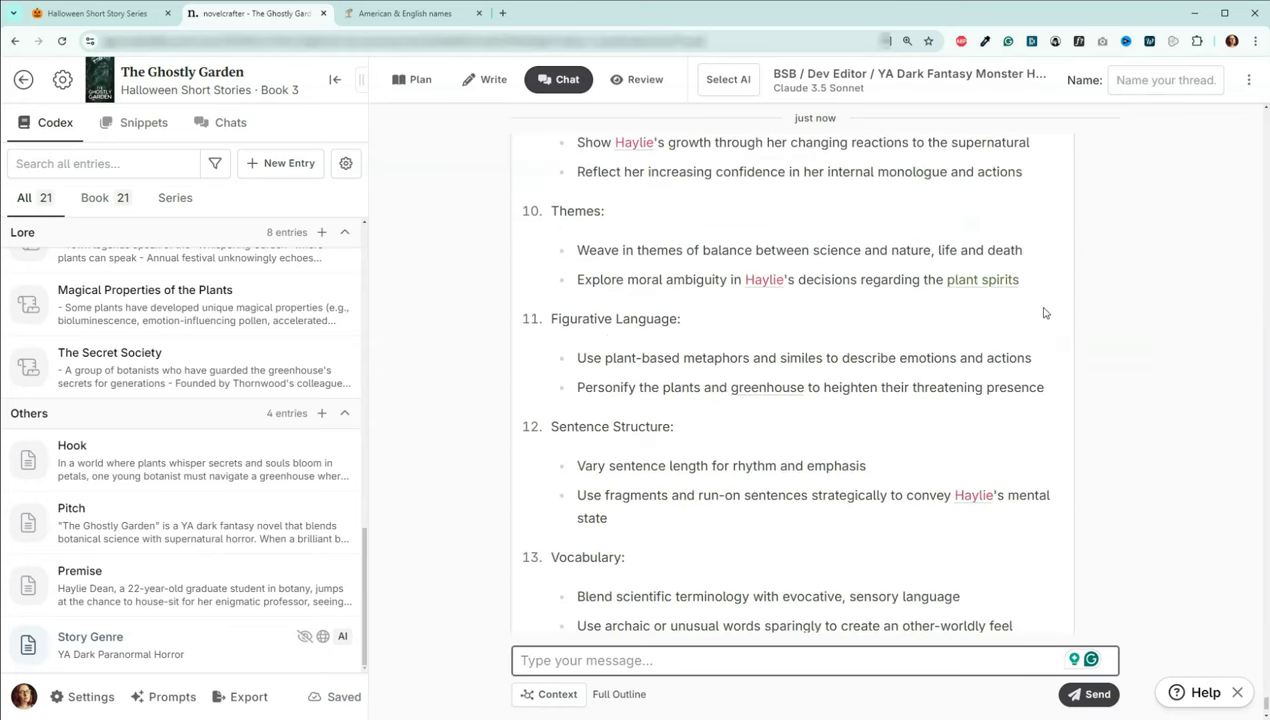
scroll(1044, 313, up, 2)
scroll(1044, 313, down, 1)
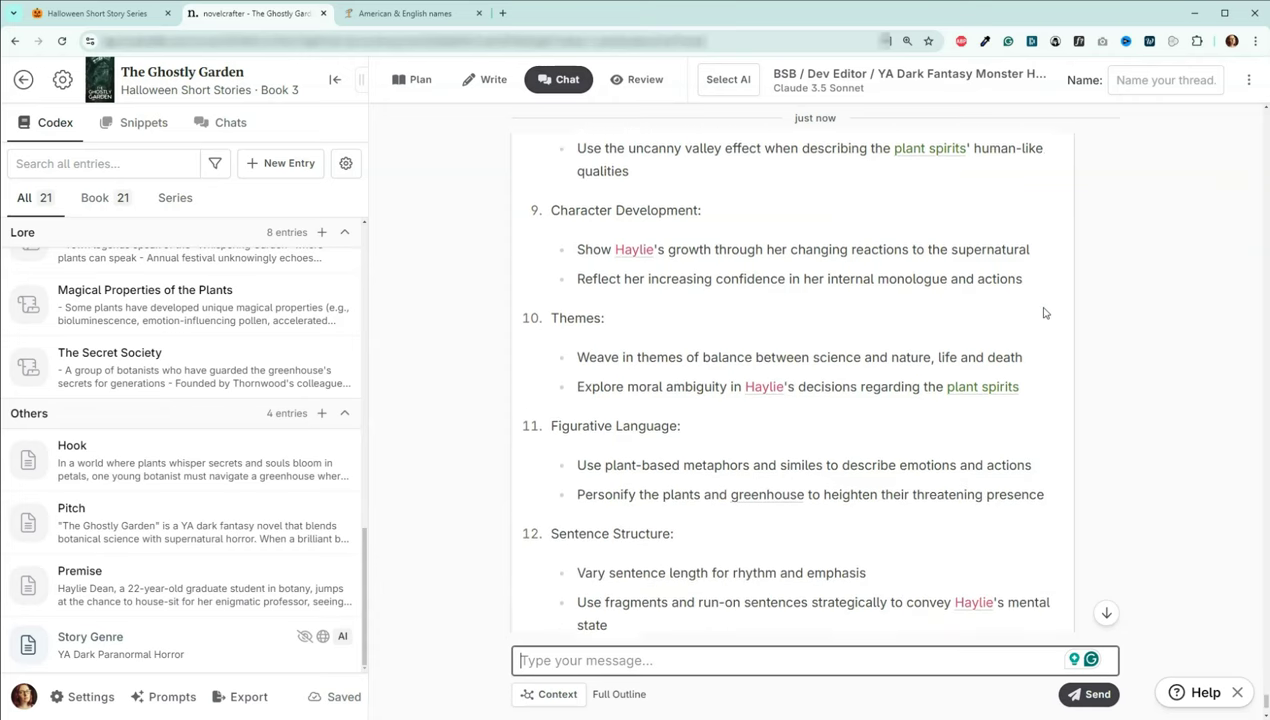
scroll(1044, 313, down, 1)
scroll(1044, 313, down, 1)
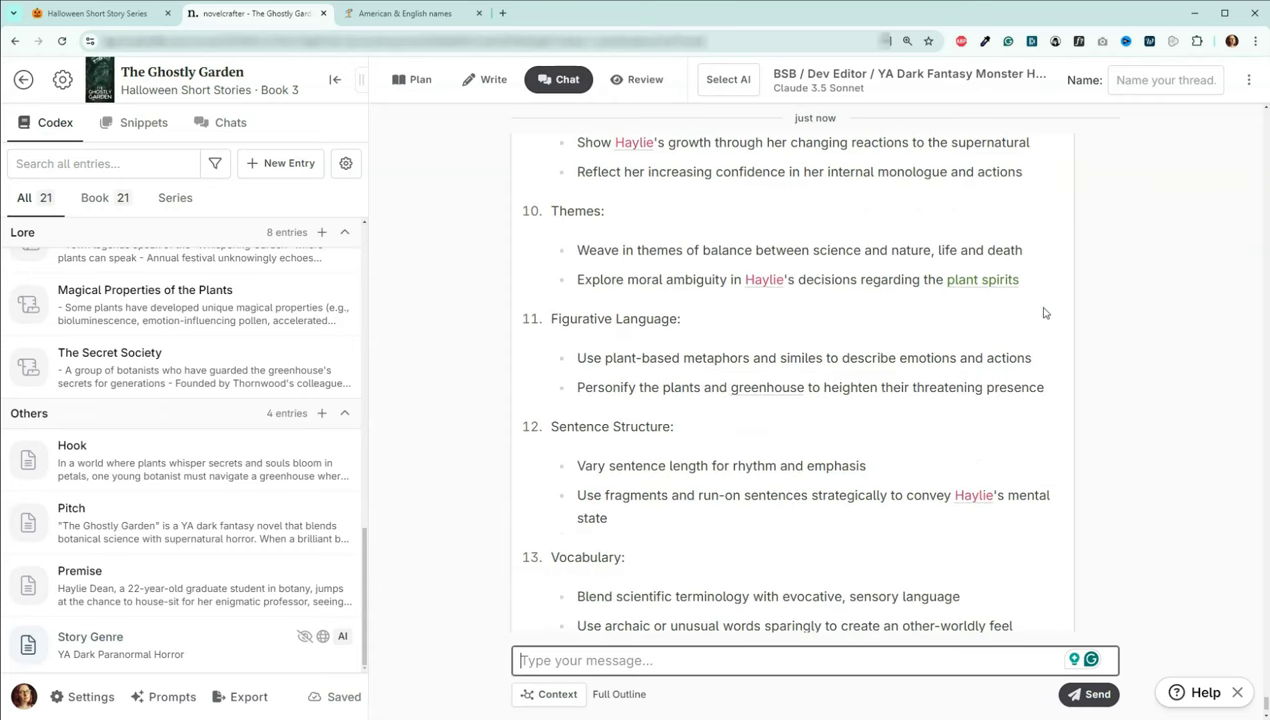
scroll(1044, 313, down, 2)
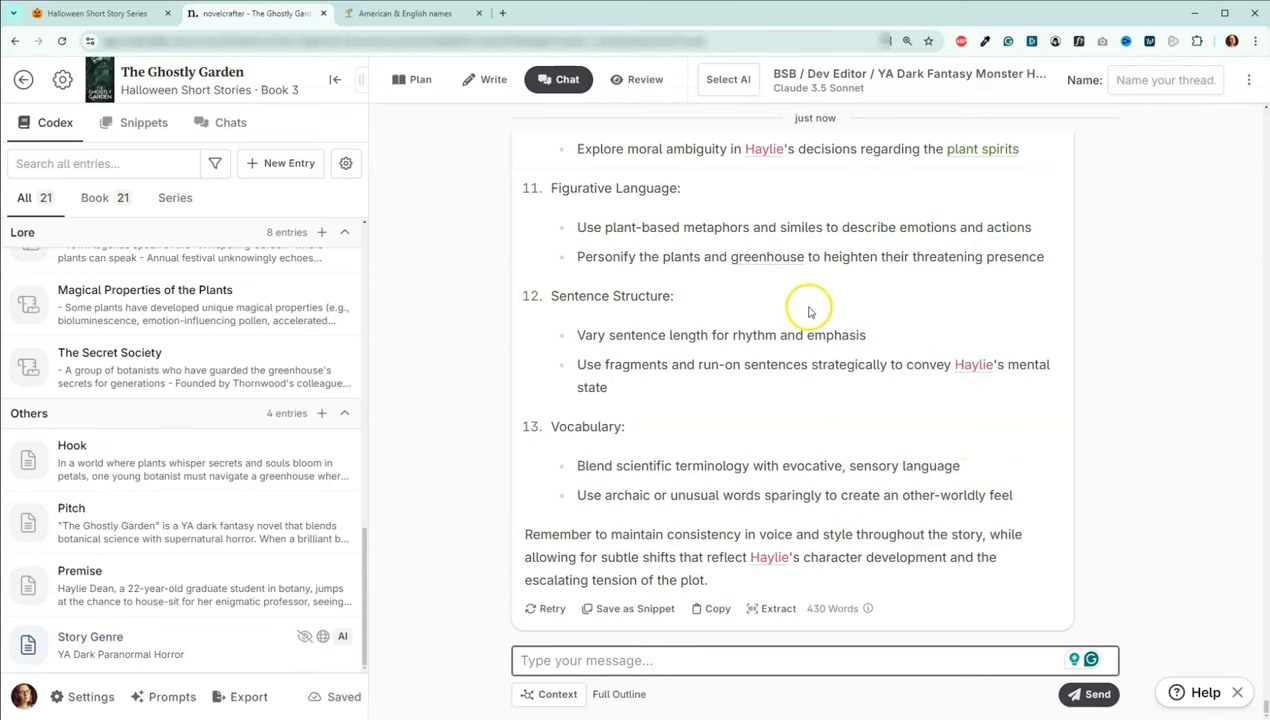
drag(523, 433, 626, 422)
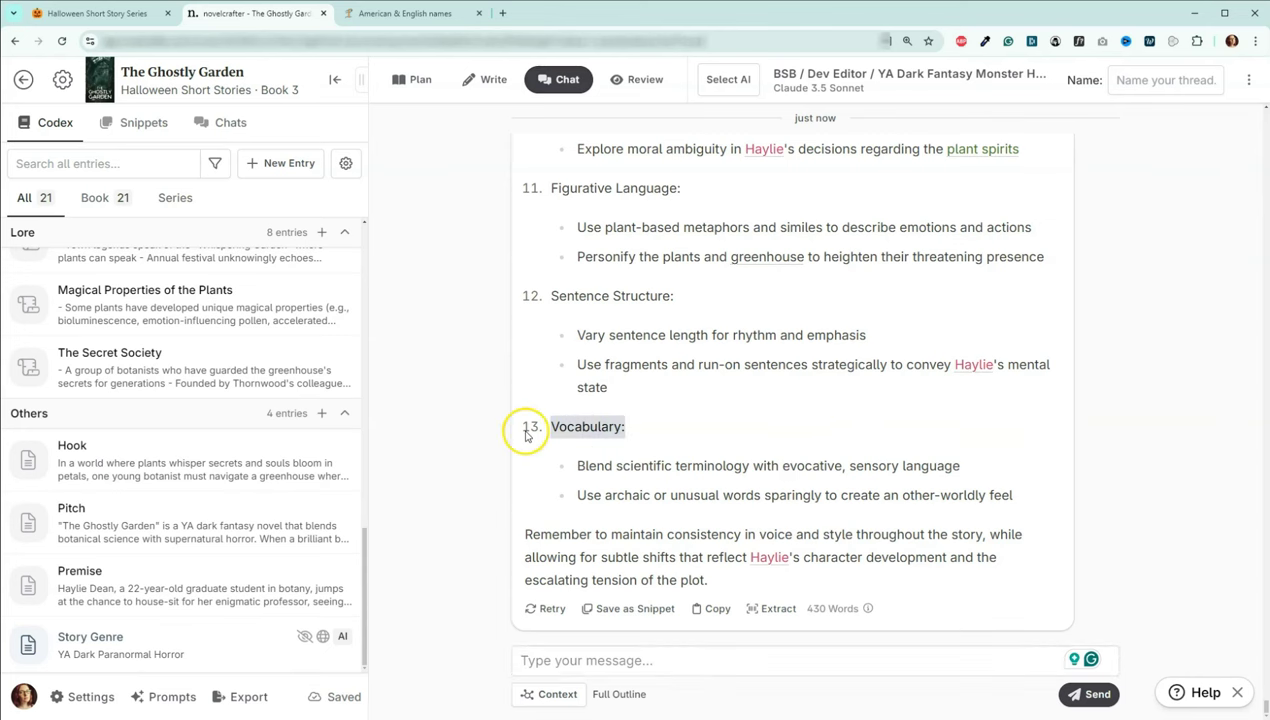
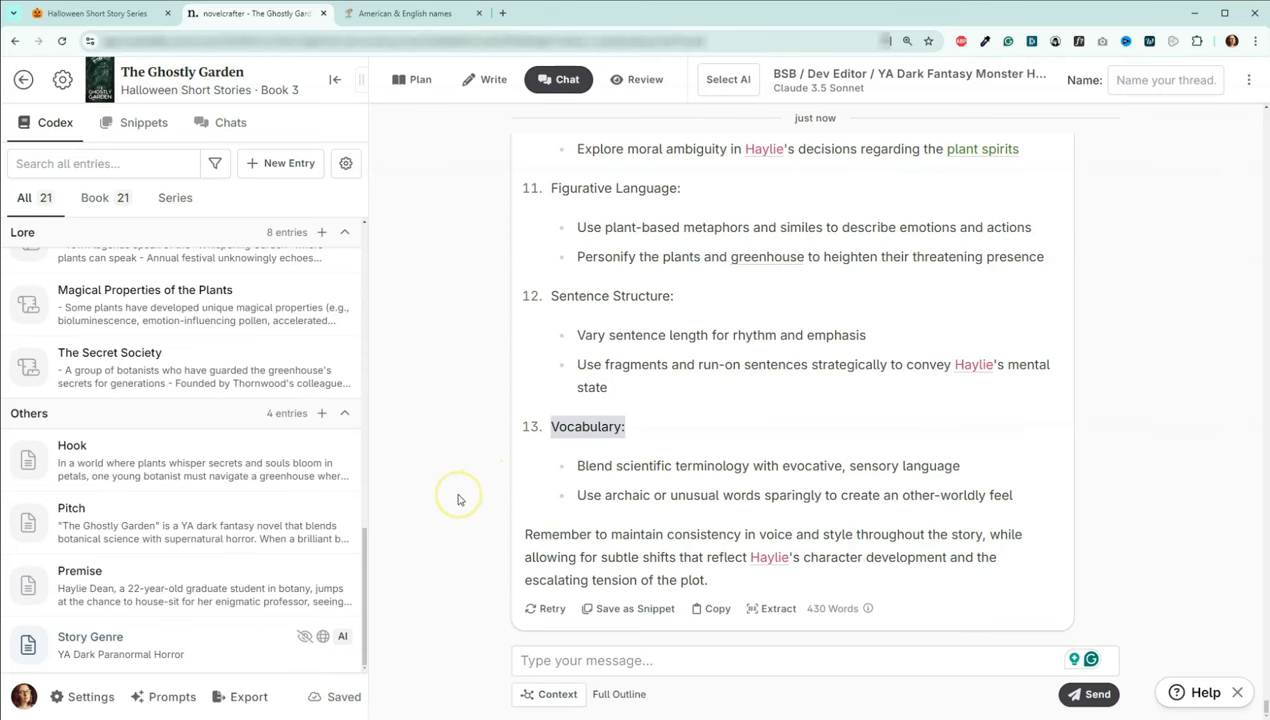
- Preview the scene beats and codex entries that Extract would generate from the prose style guide reply
click(778, 609)
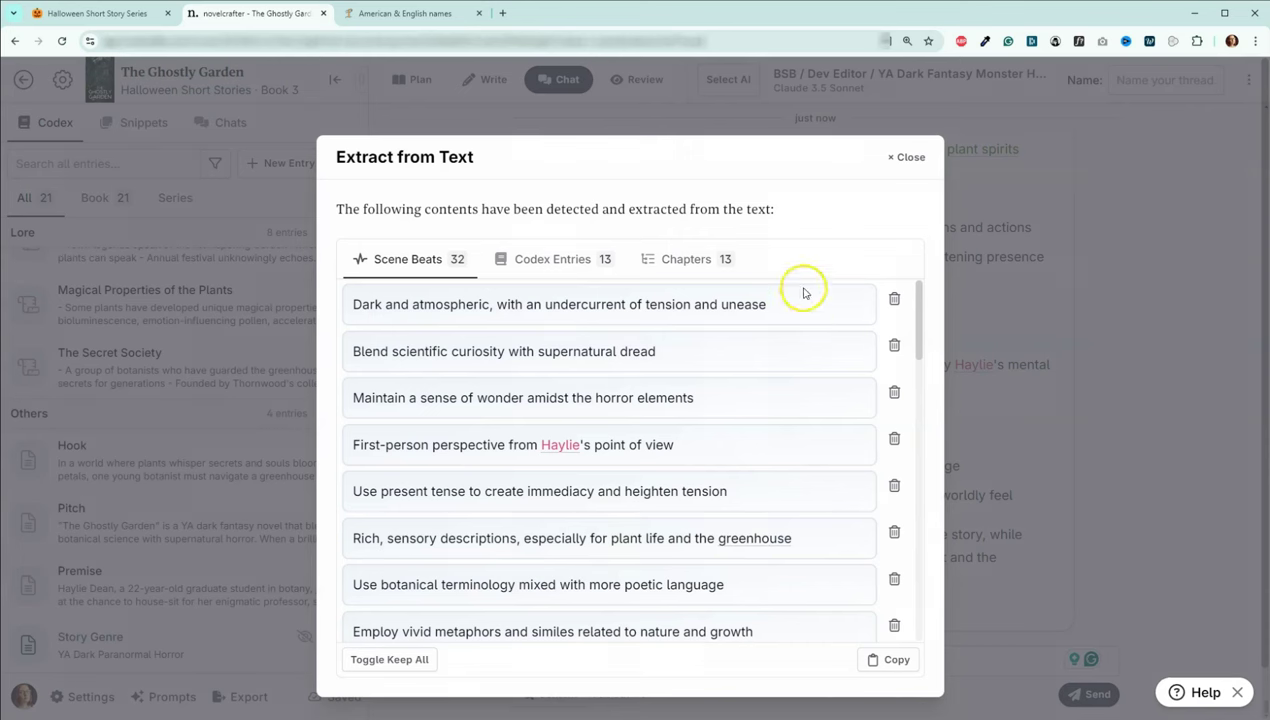
click(560, 258)
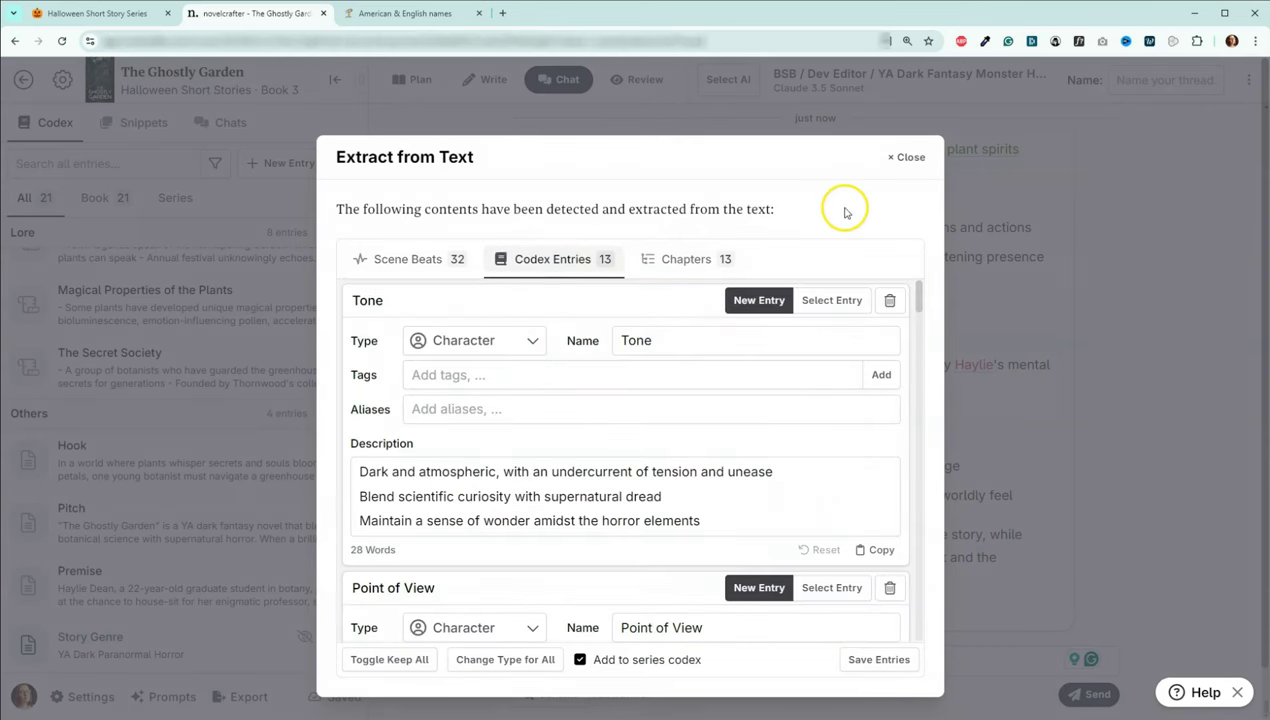
click(905, 158)
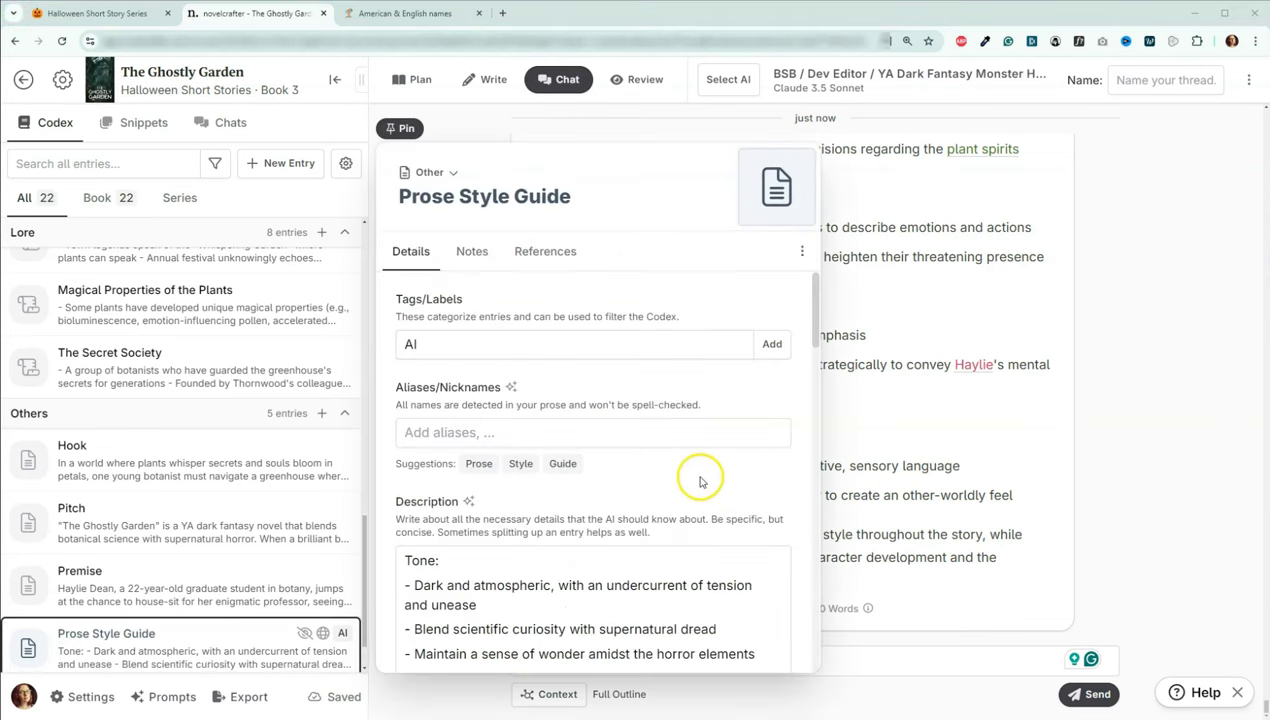
- Delete the Point of View heading and its two bullet lines from the description of the Prose Style Guide entry
scroll(716, 463, down, 1)
scroll(716, 463, down, 5)
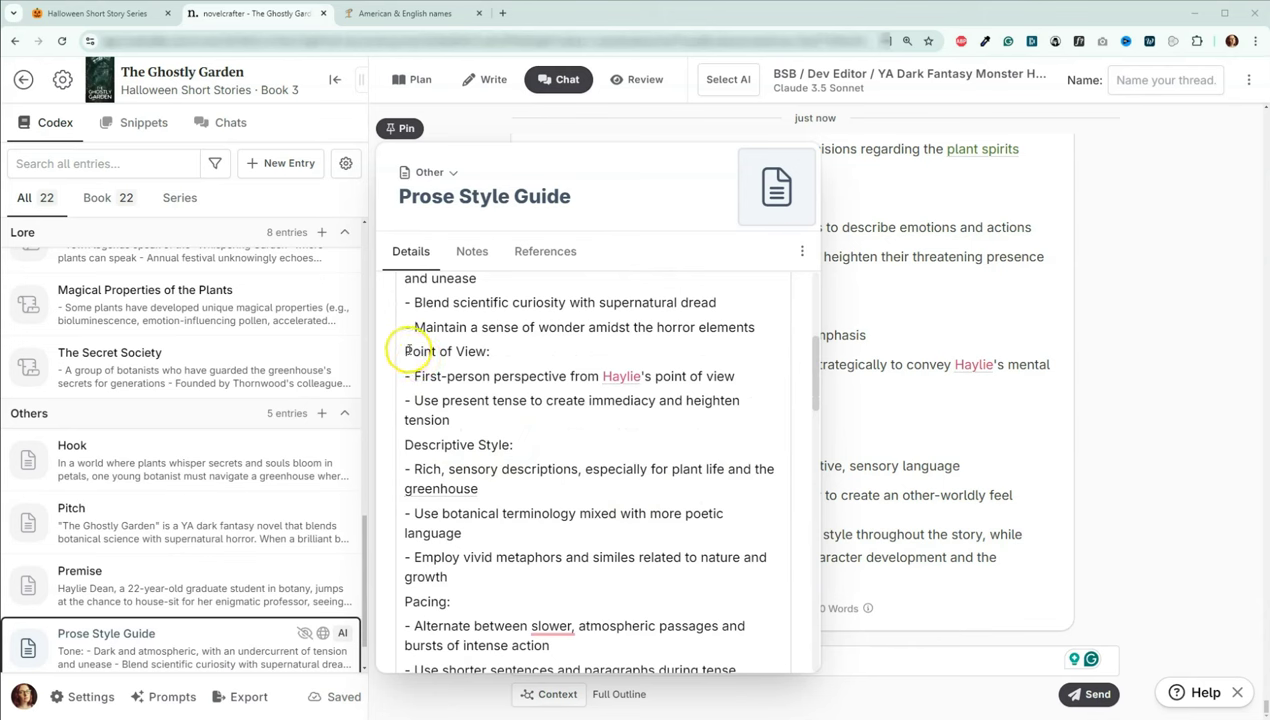
drag(405, 348, 470, 414)
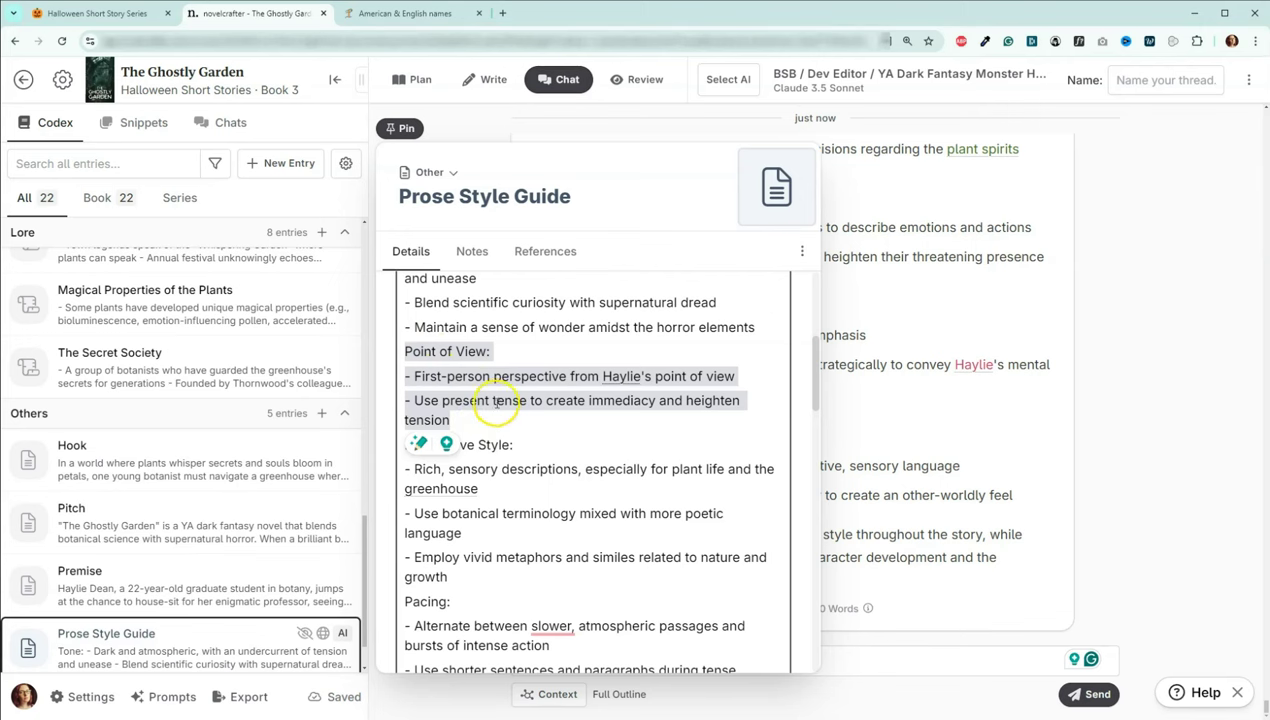
key(Delete)
key(Delete)
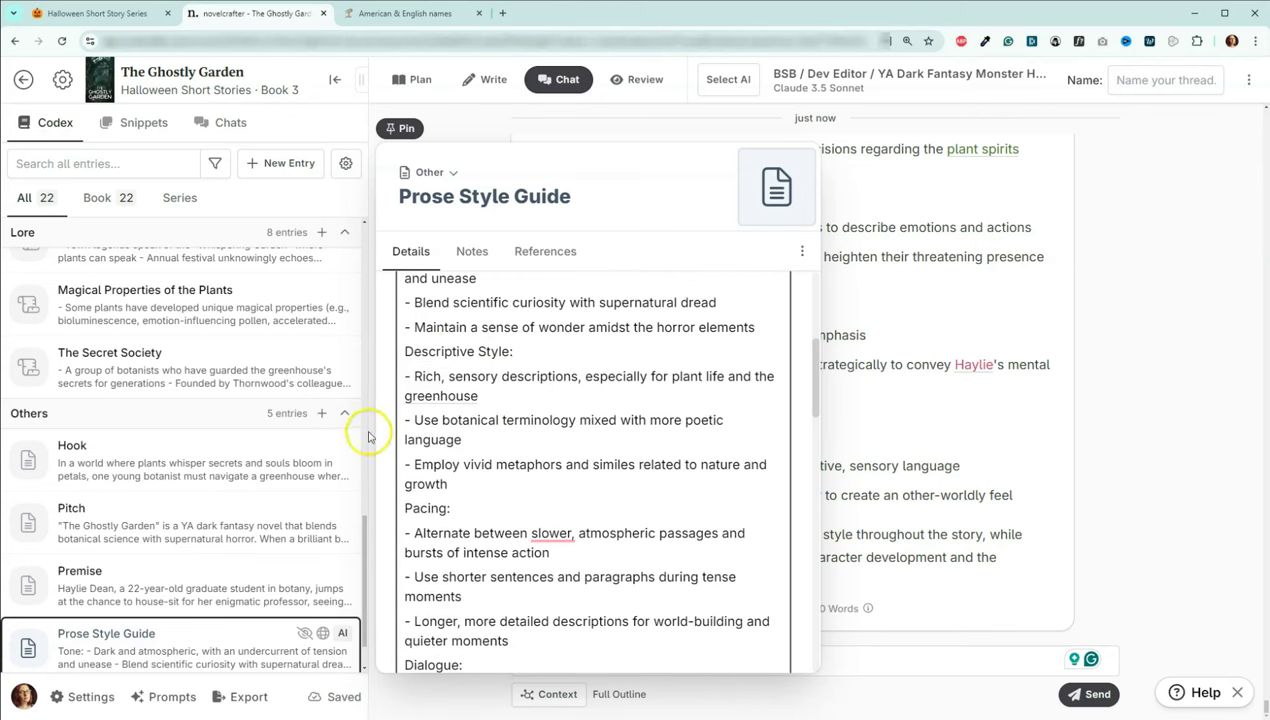
- Set the tense to Present and the point of view type to 1st Person in the novel's writing settings
click(135, 89)
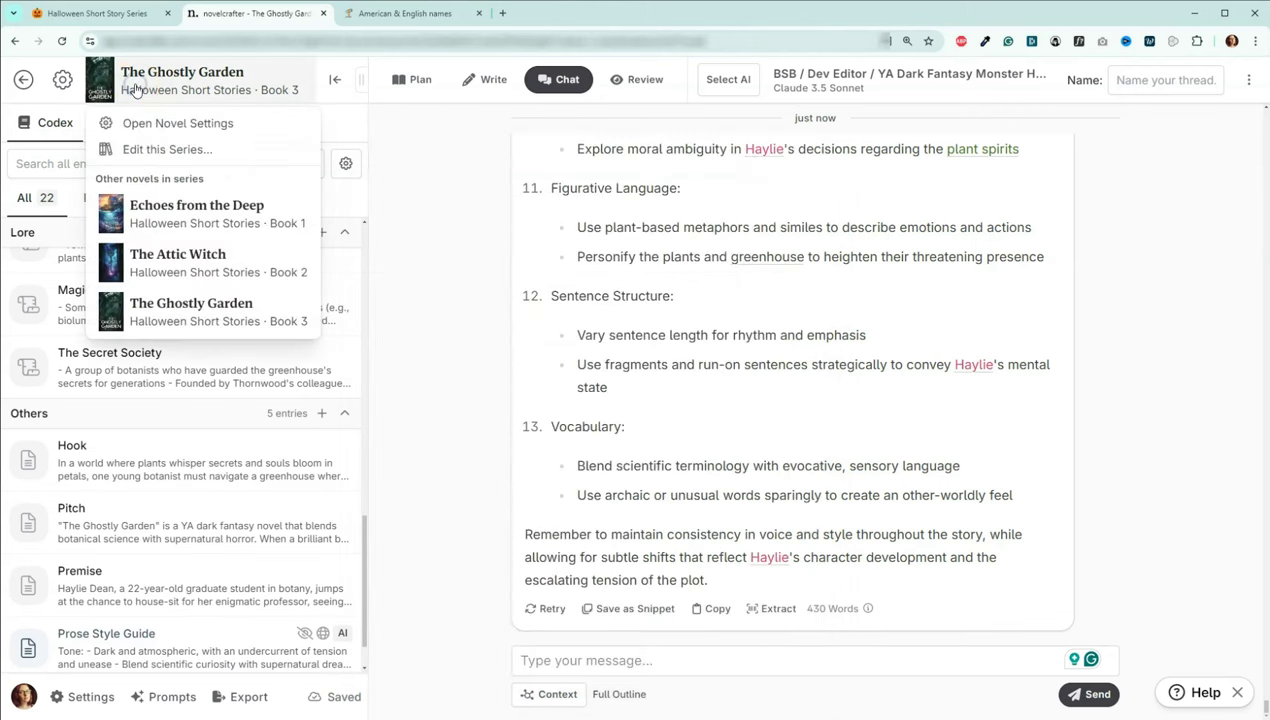
click(168, 123)
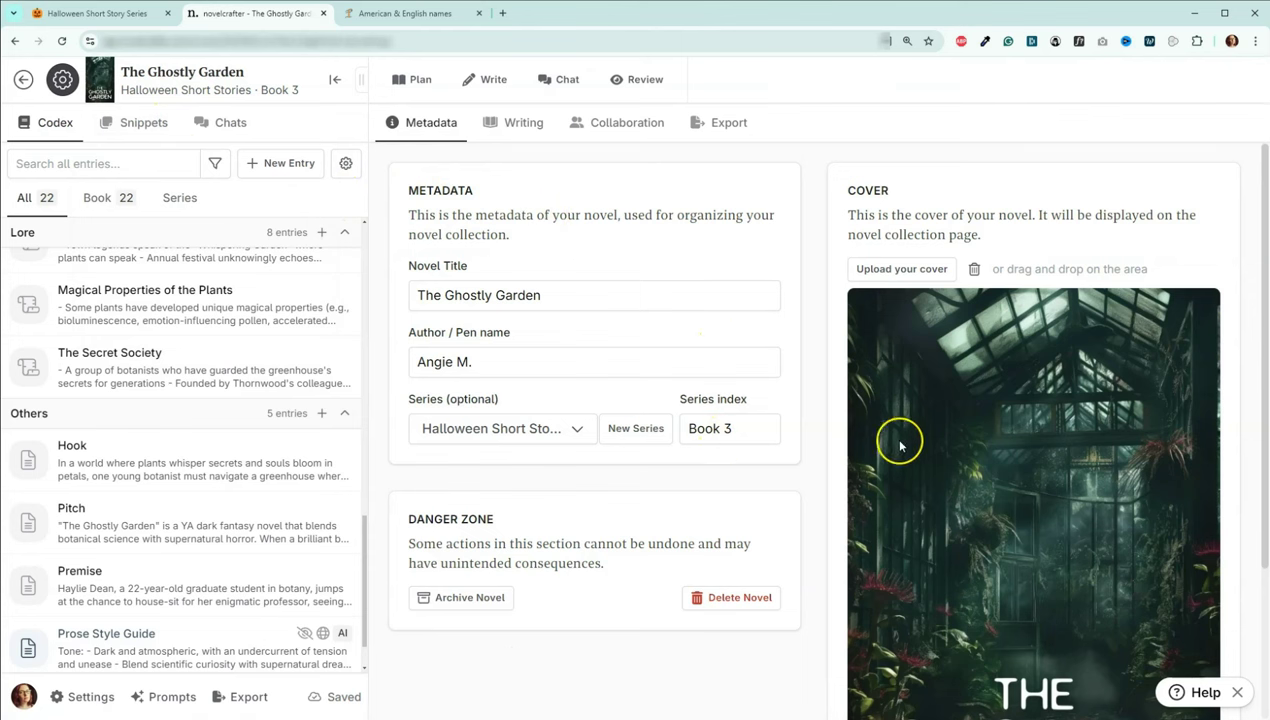
scroll(913, 405, down, 2)
scroll(916, 408, up, 2)
scroll(916, 408, up, 1)
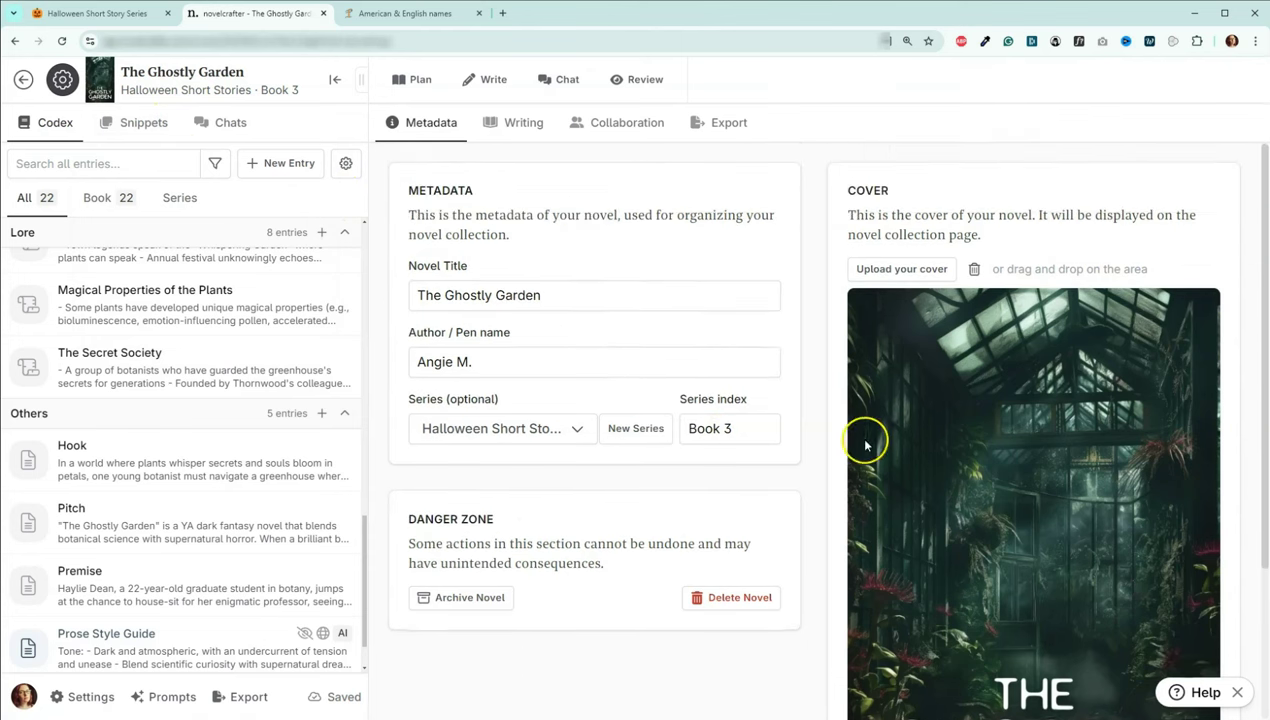
click(523, 125)
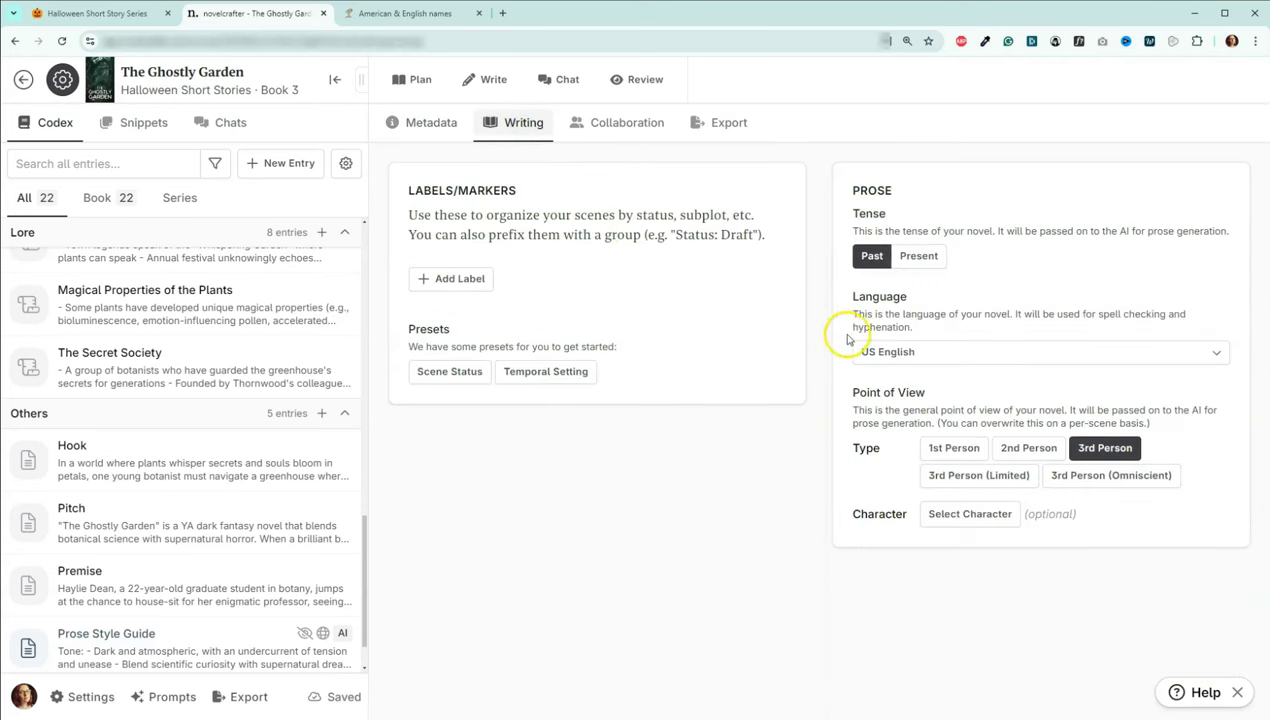
click(927, 256)
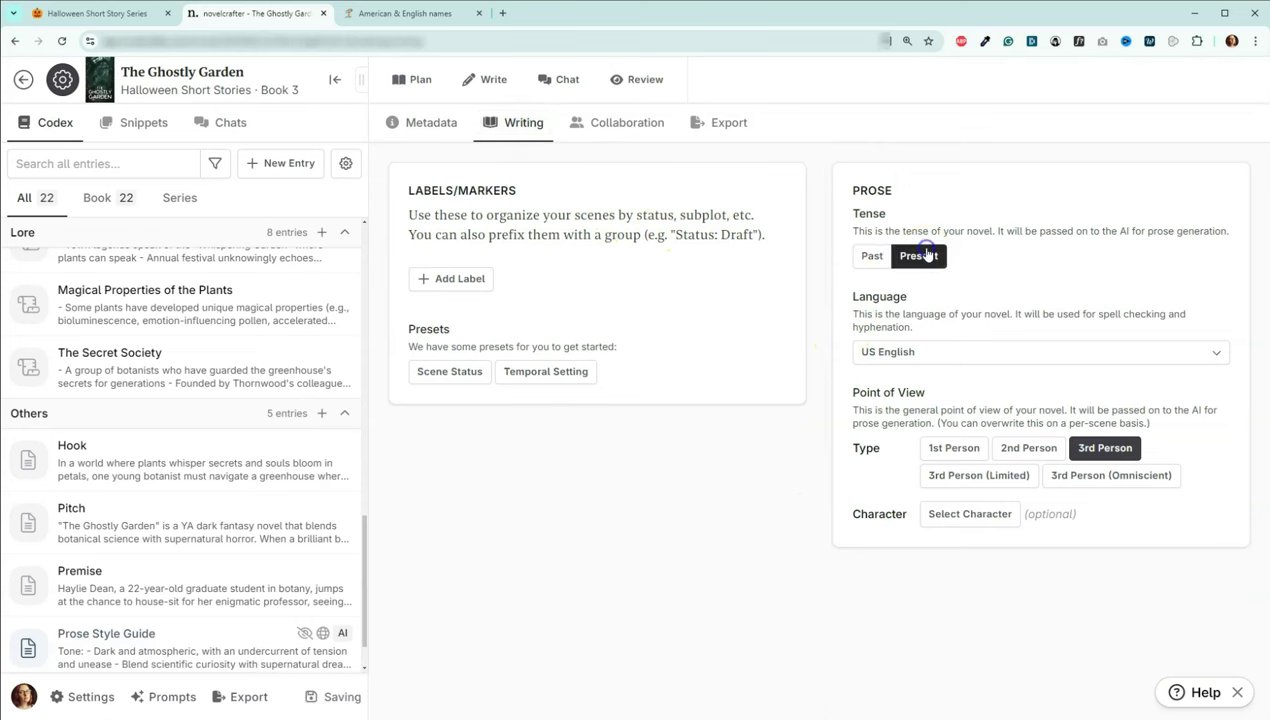
click(957, 452)
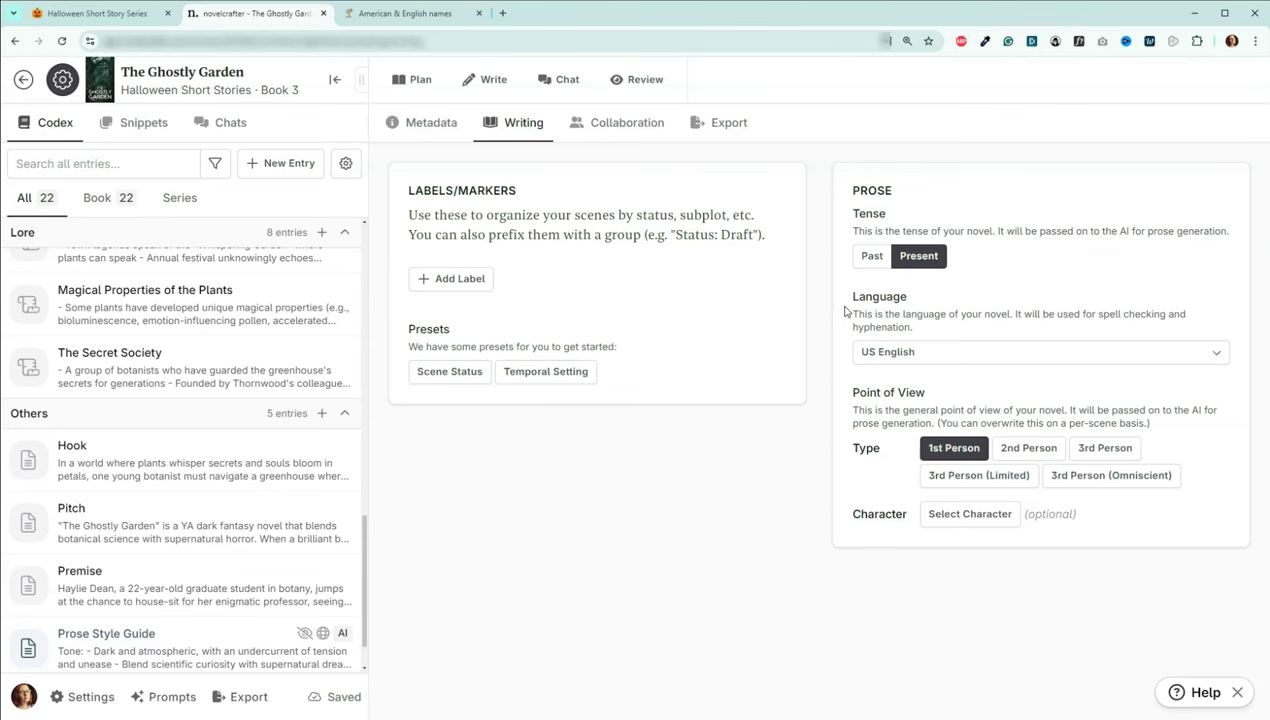
- Choose the protagonist as the novel's point-of-view character, keeping US English as the language
click(887, 353)
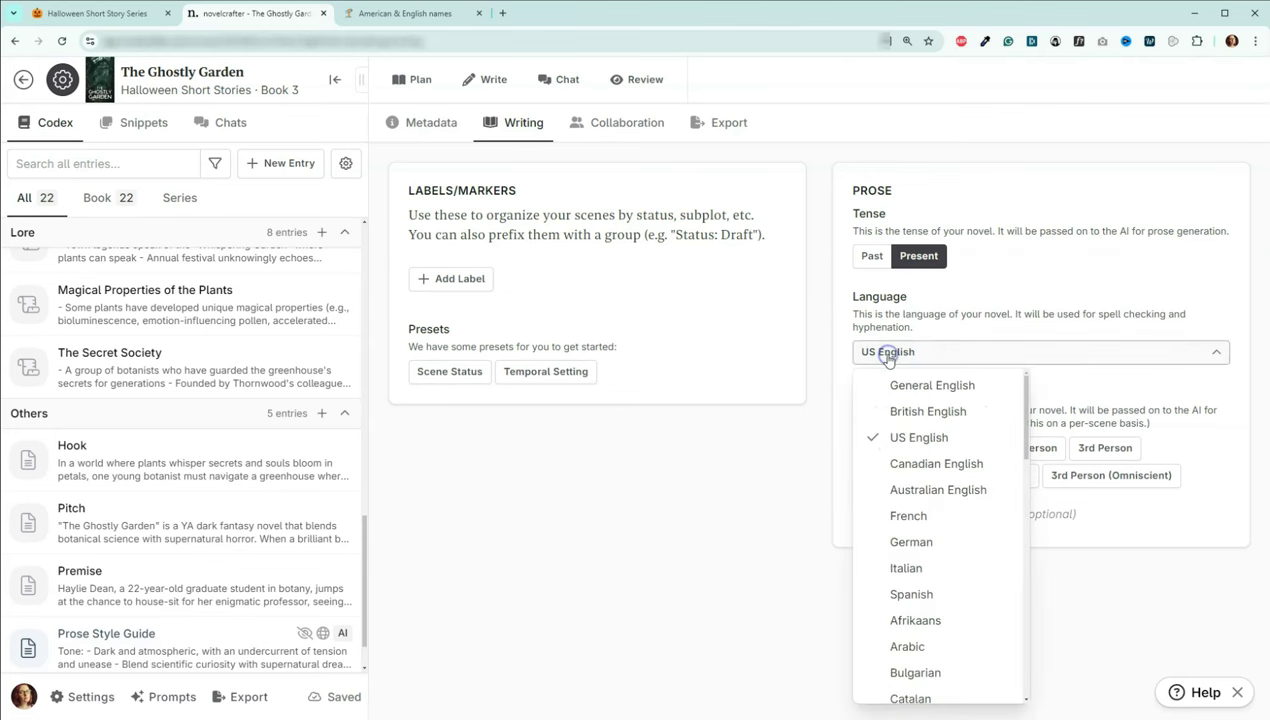
click(850, 334)
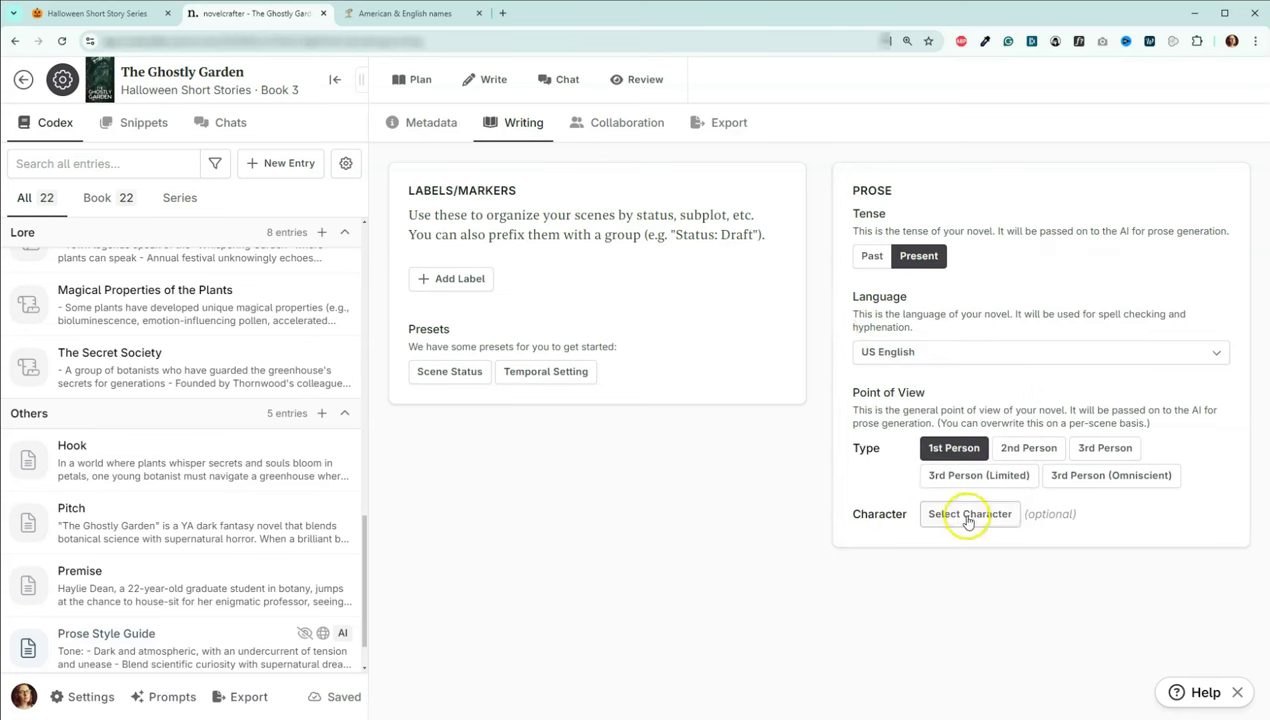
click(967, 517)
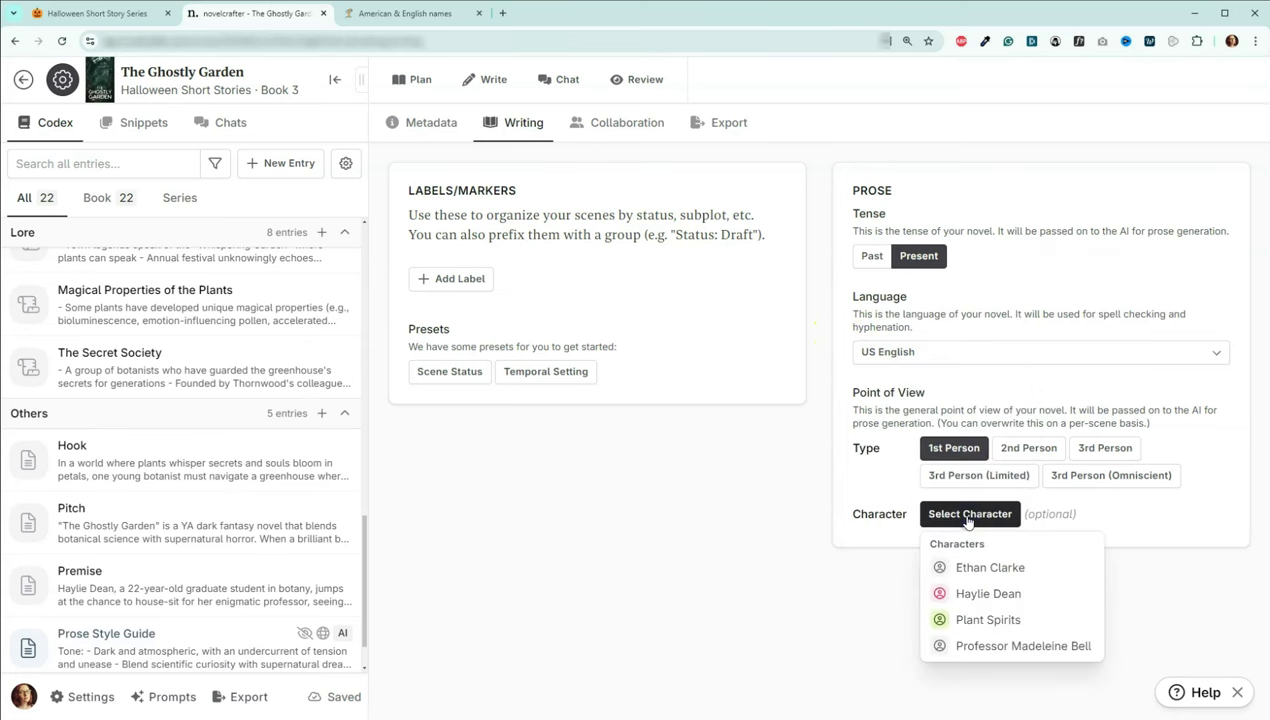
click(968, 593)
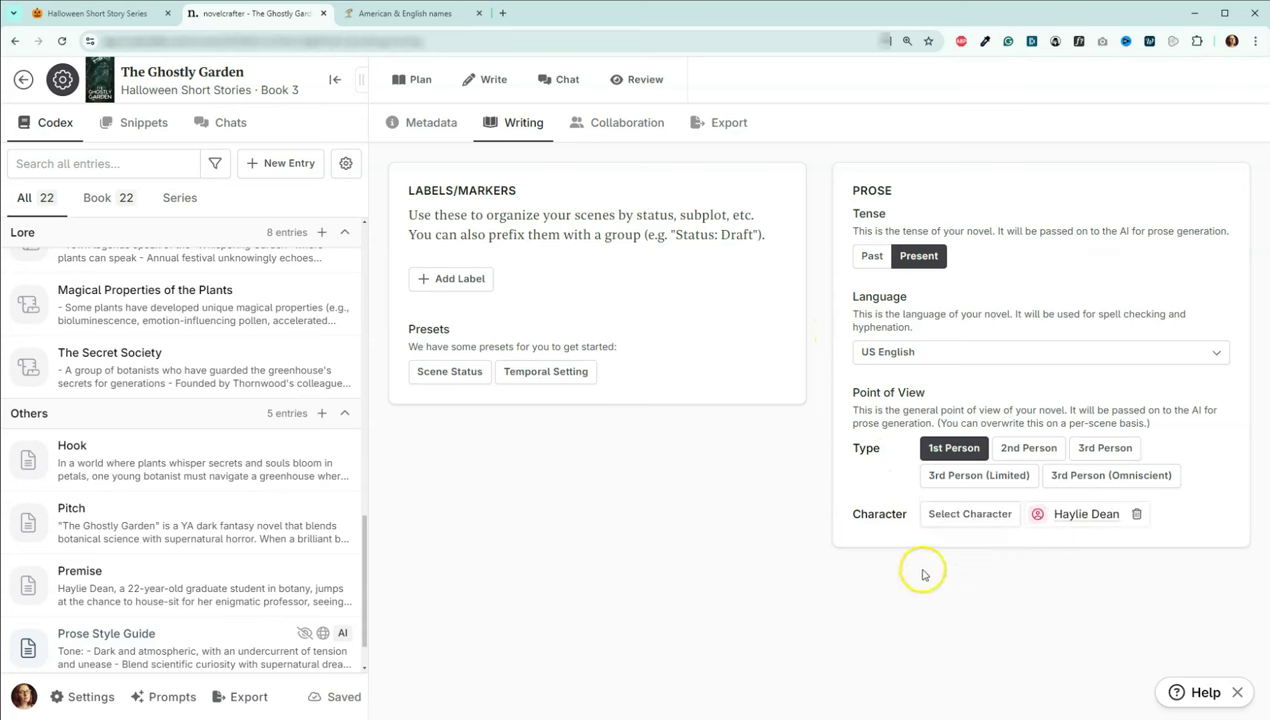
click(933, 562)
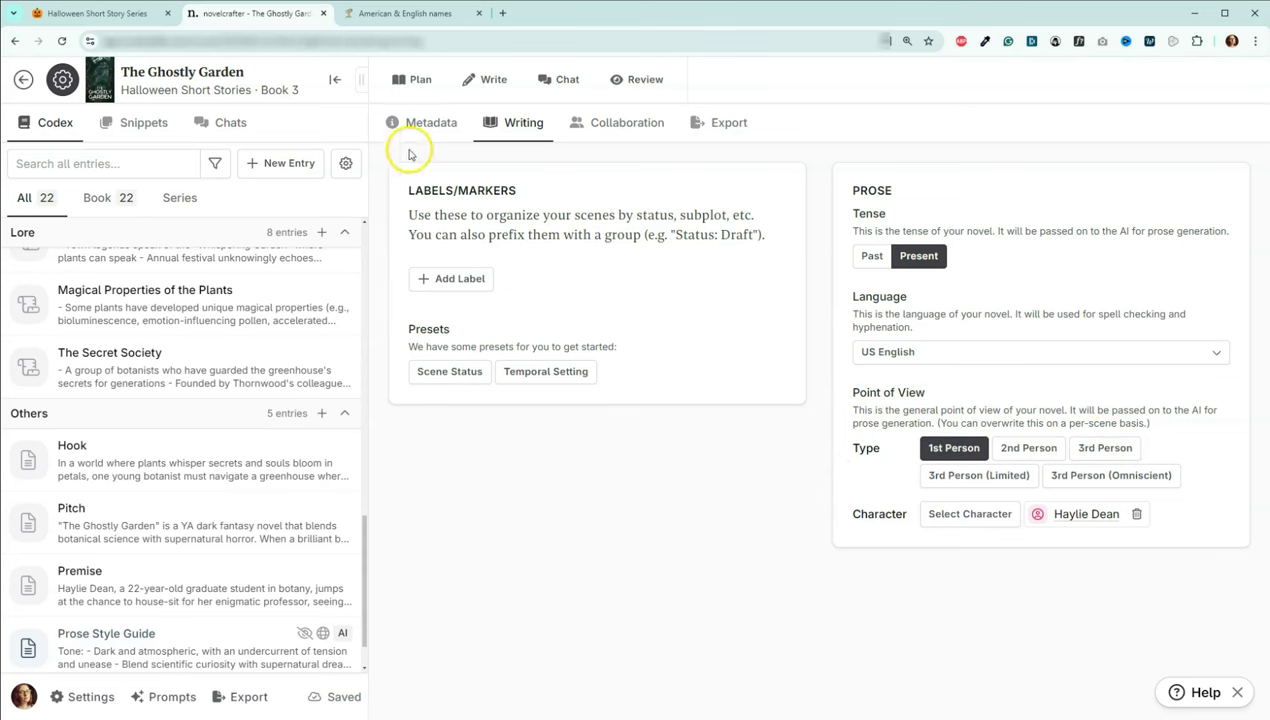
- Review the acts and chapters in the Plan grid and the codex entries up to the characters
click(423, 86)
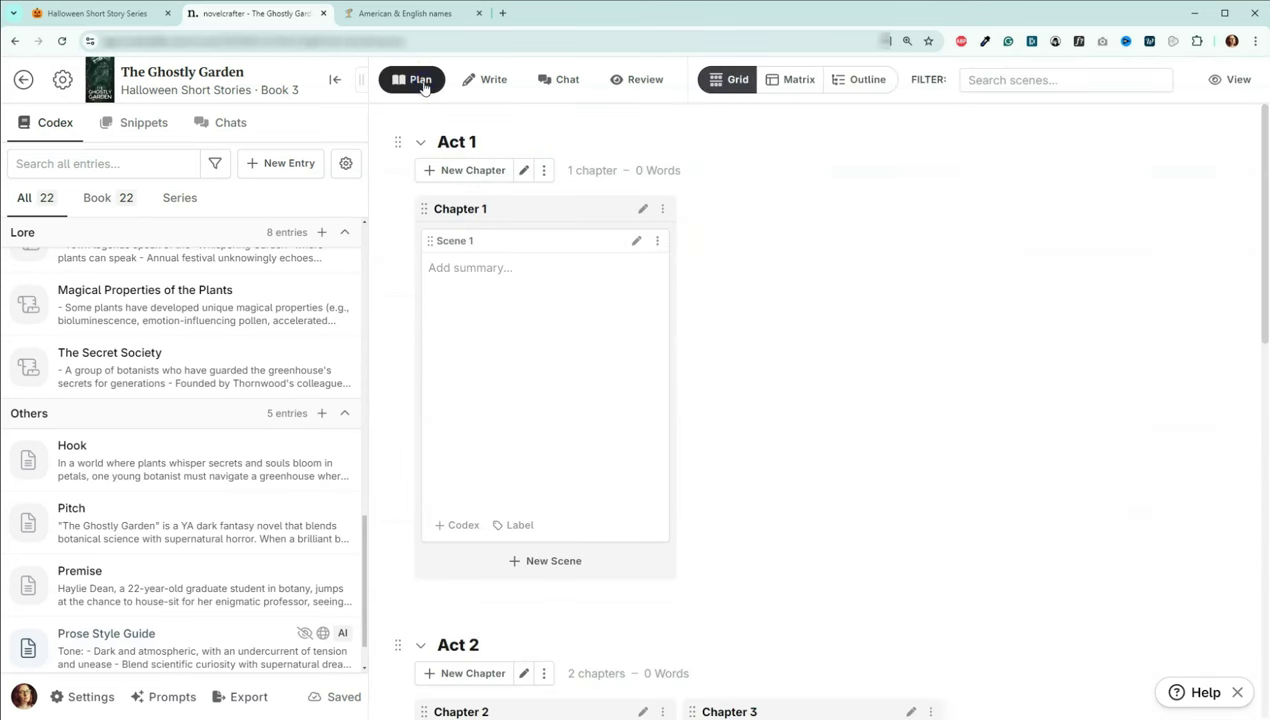
scroll(553, 311, down, 10)
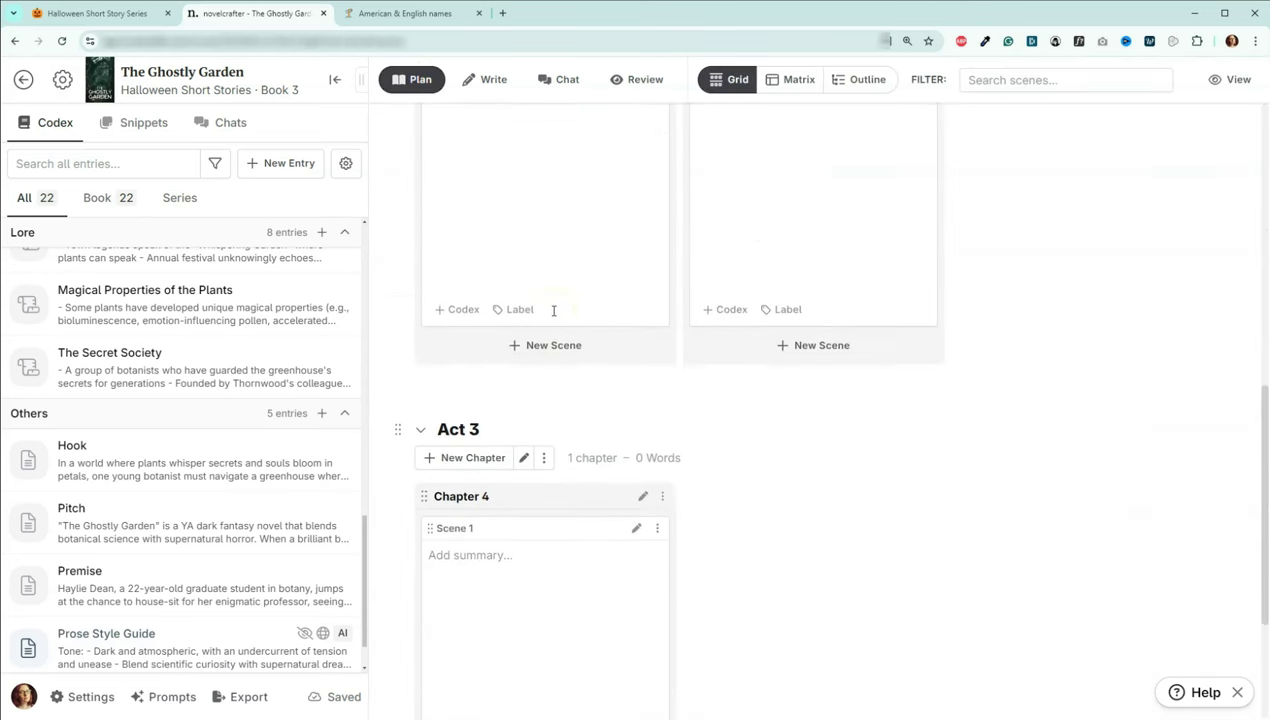
scroll(553, 311, up, 10)
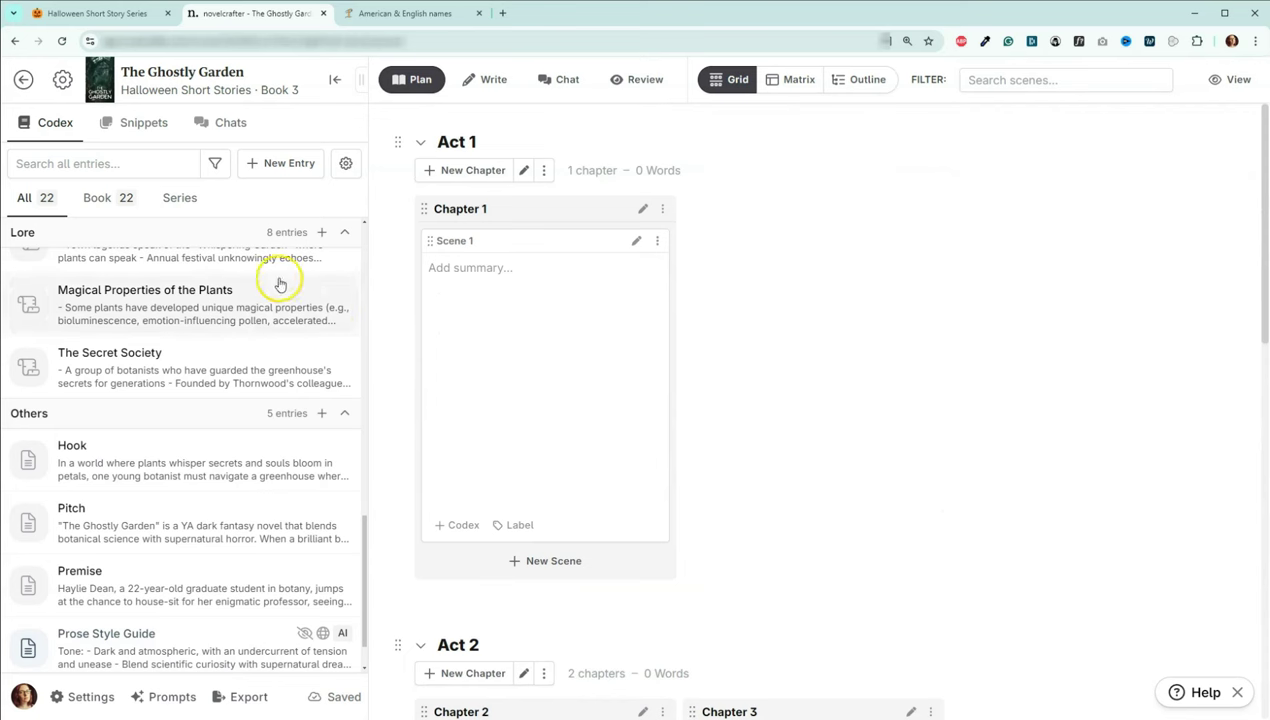
scroll(263, 352, up, 4)
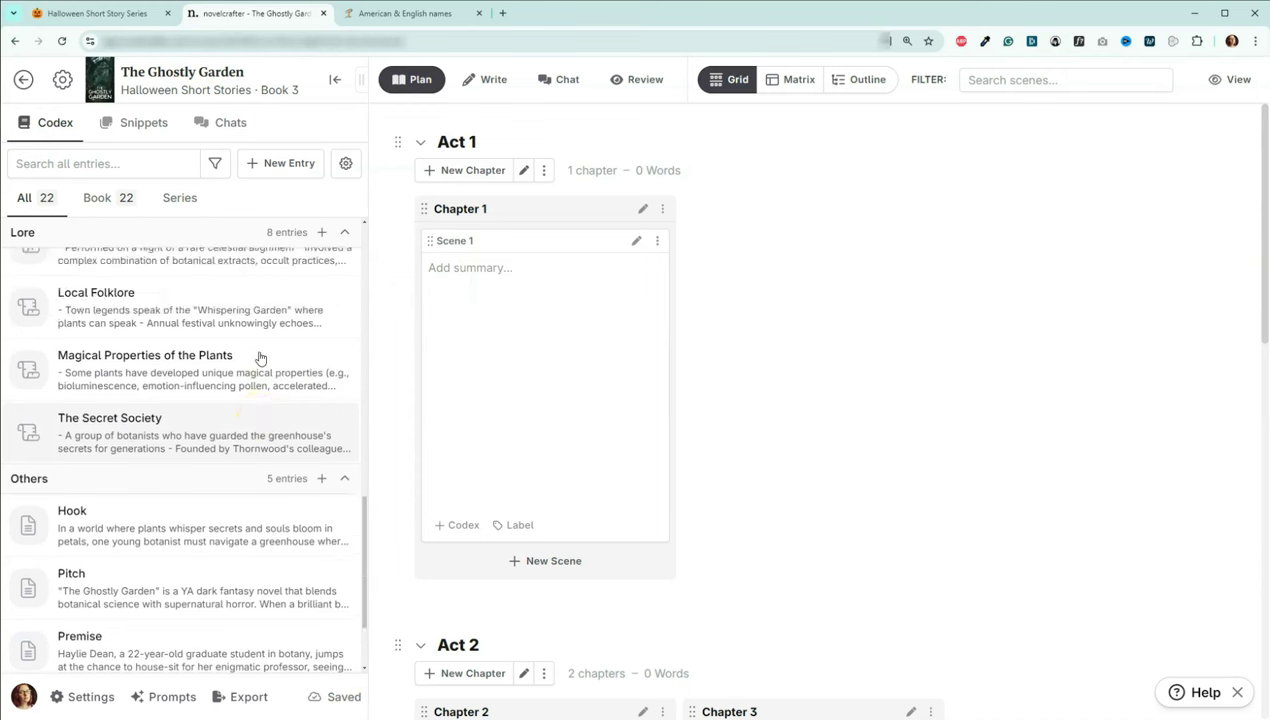
scroll(260, 358, up, 10)
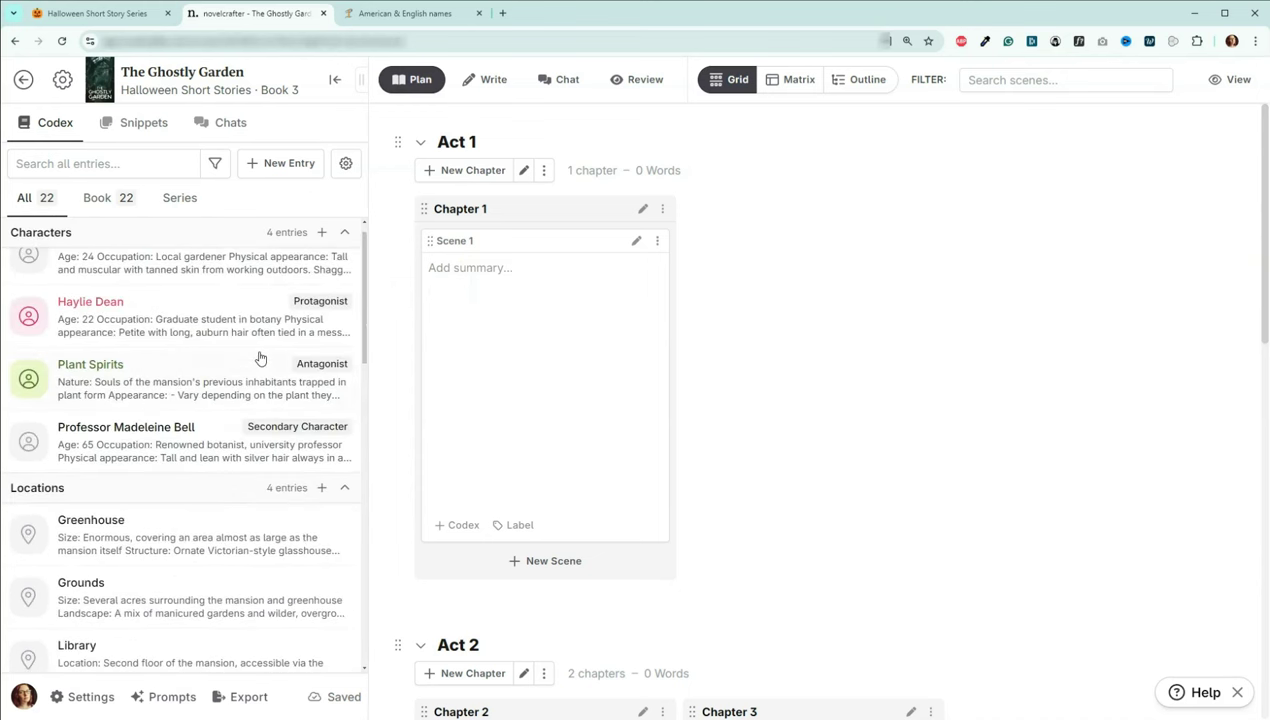
click(232, 364)
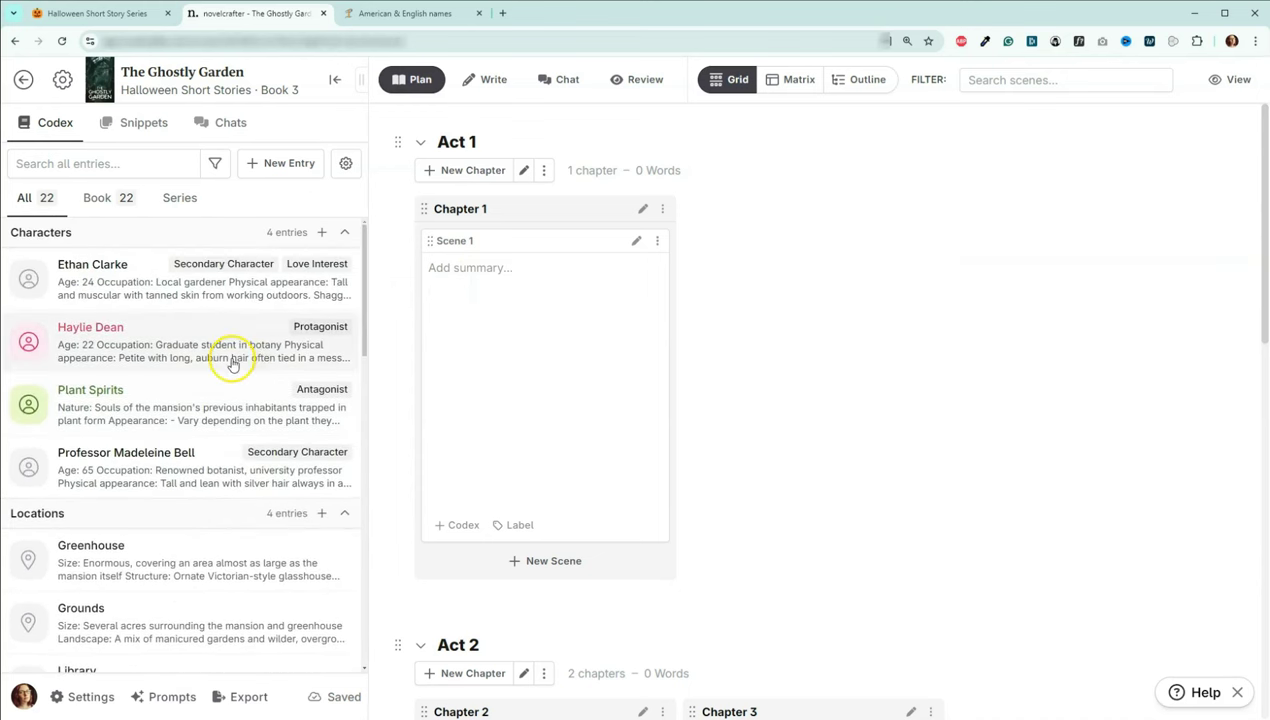
click(240, 408)
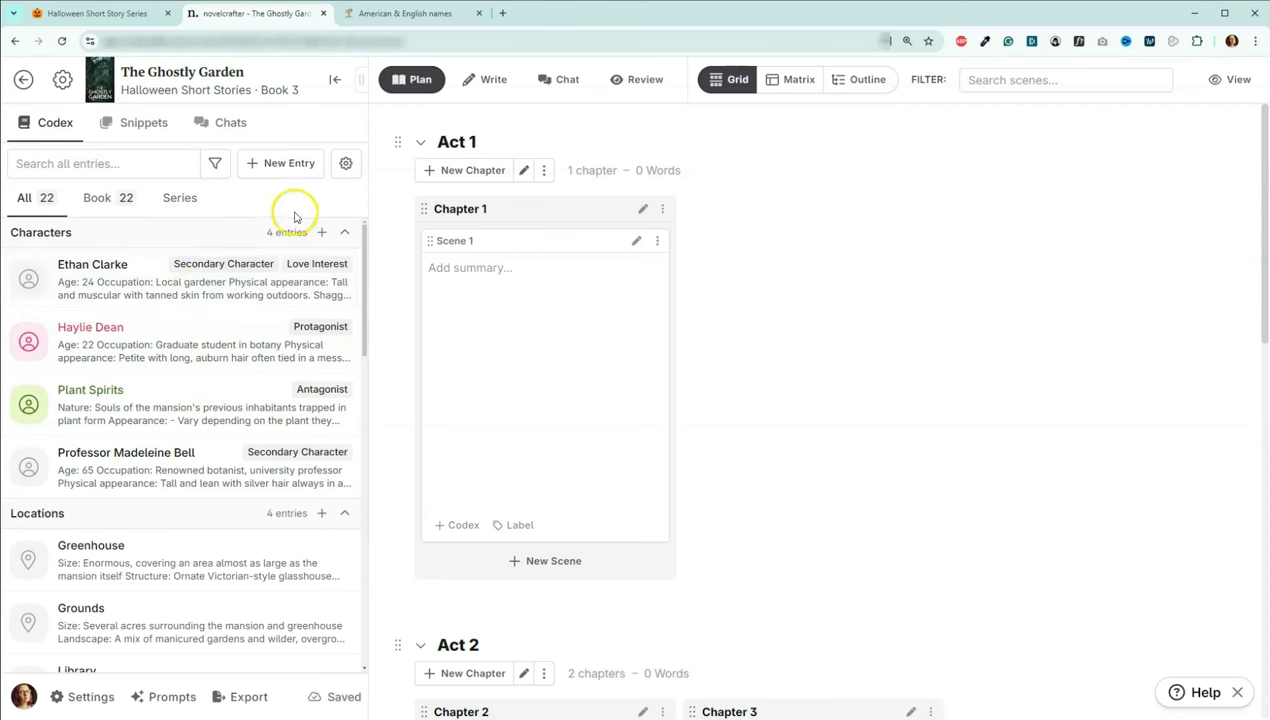
- Create a custom codex category named Story Info for this novel, coloured blue and associated with the tag Story
click(346, 163)
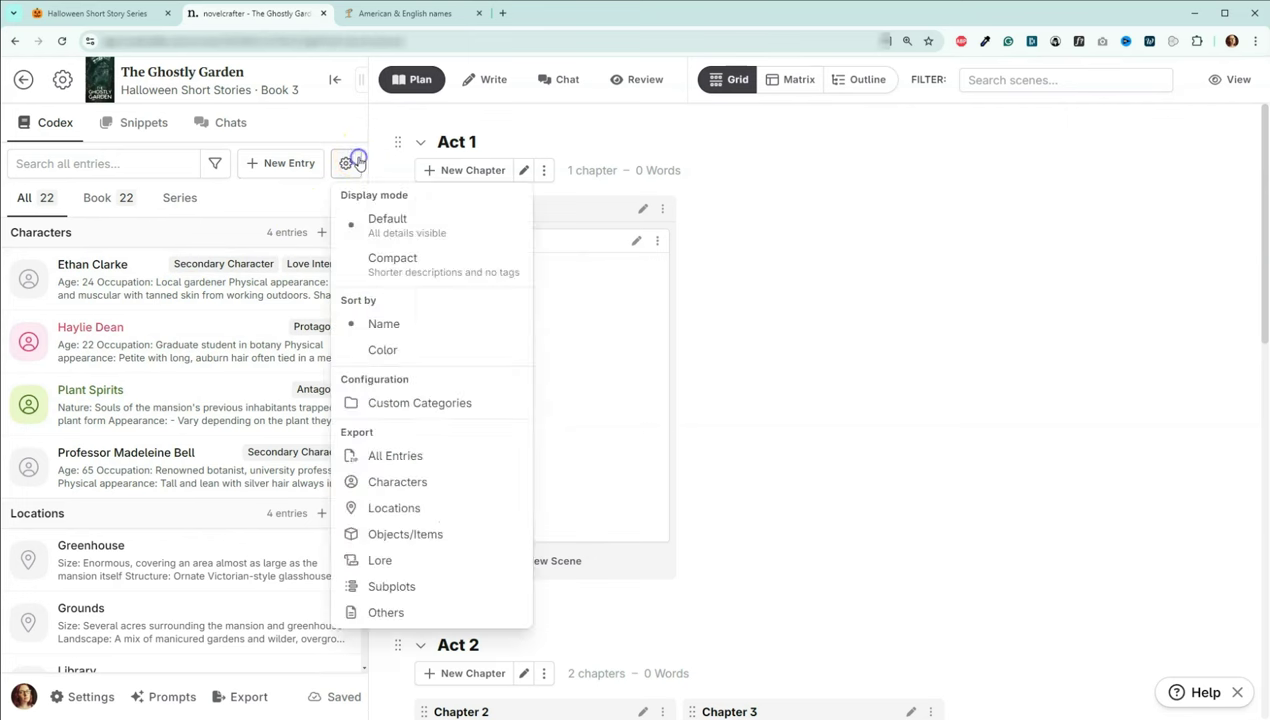
click(403, 403)
click(555, 201)
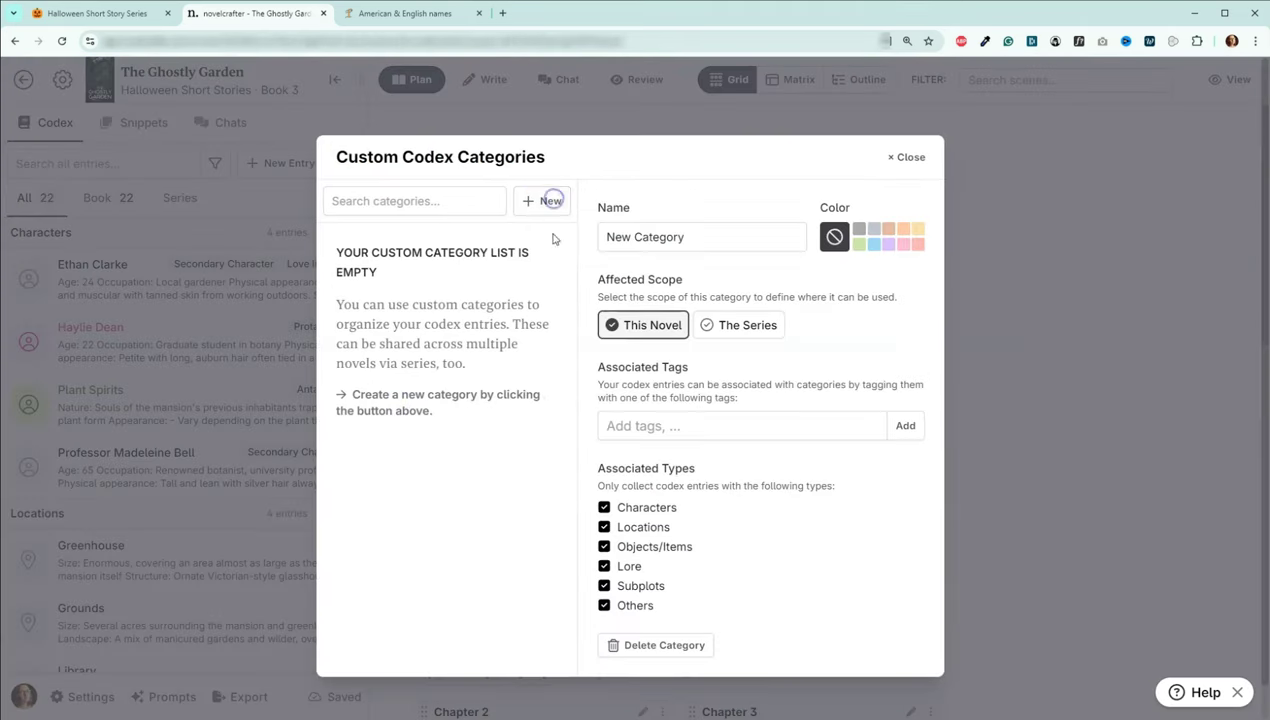
triple_click(704, 233)
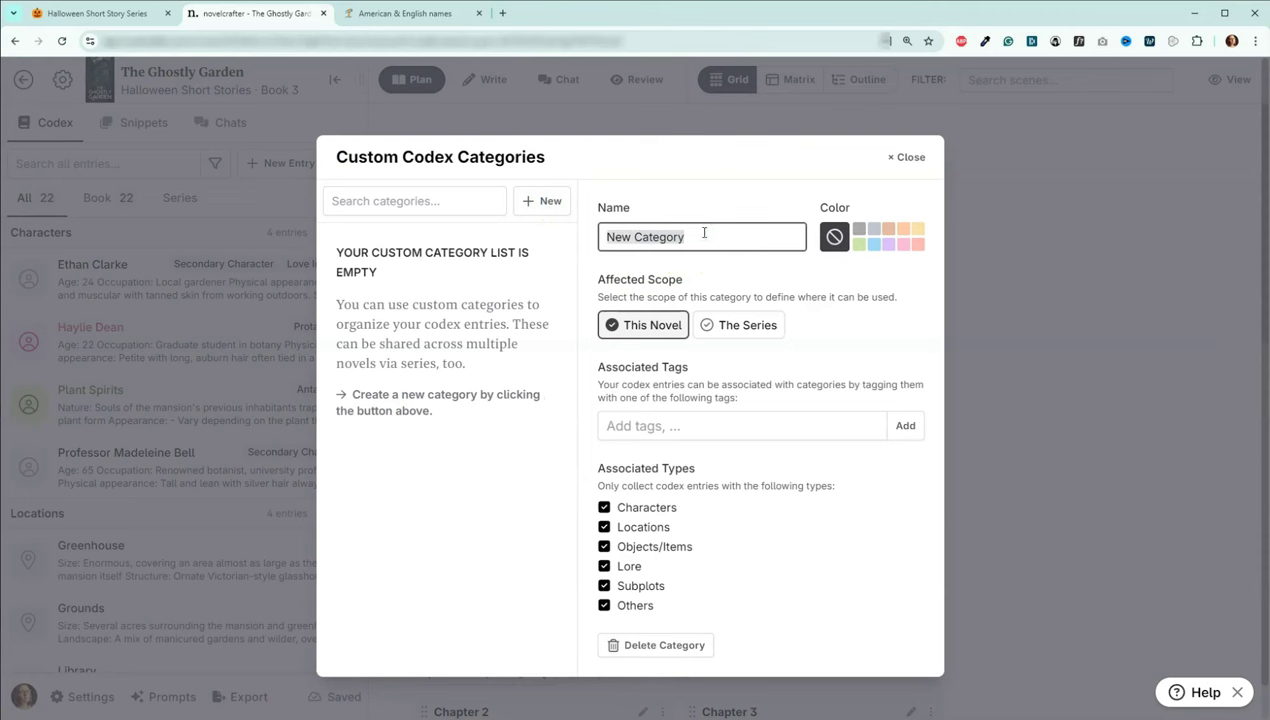
text(Story Info)
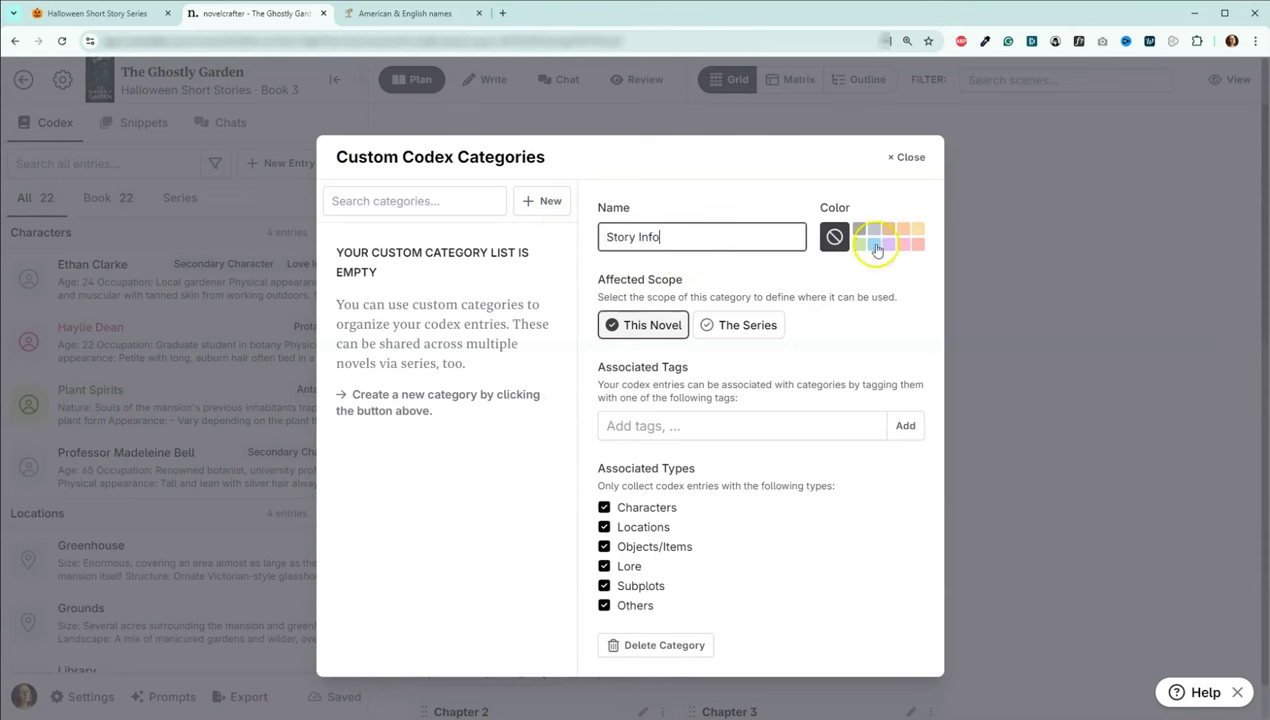
click(874, 243)
click(728, 428)
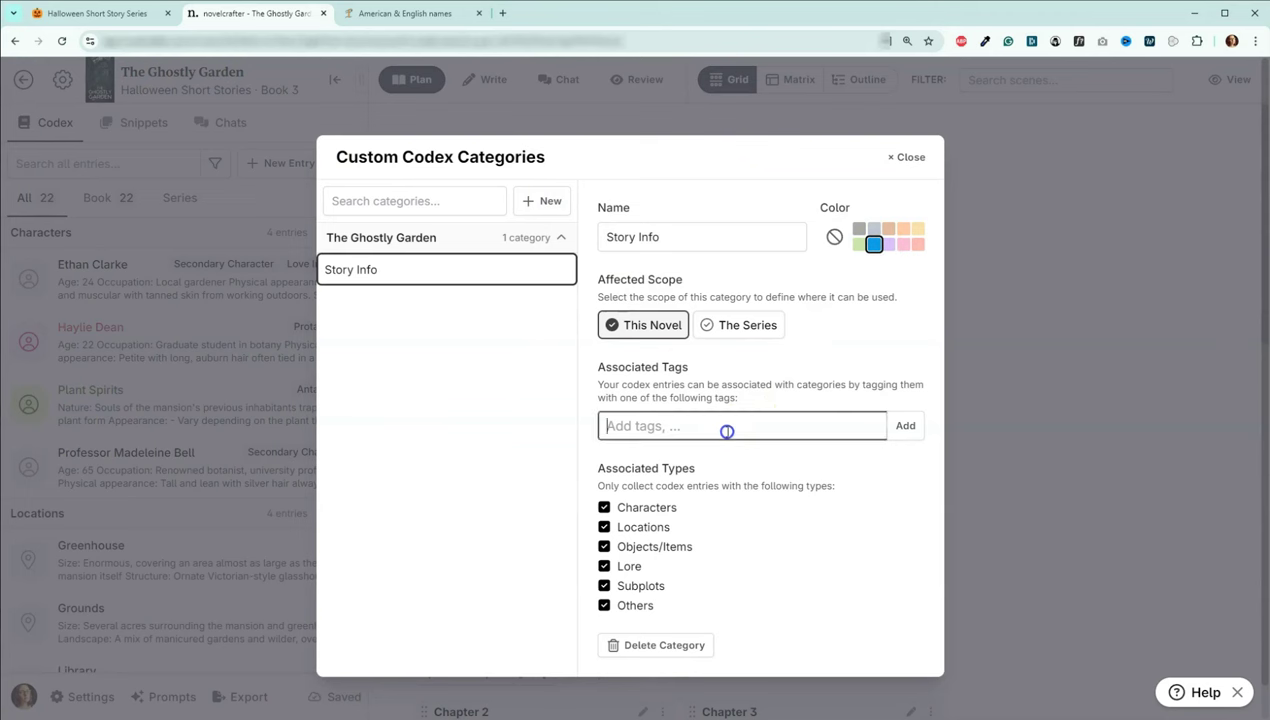
text(Story)
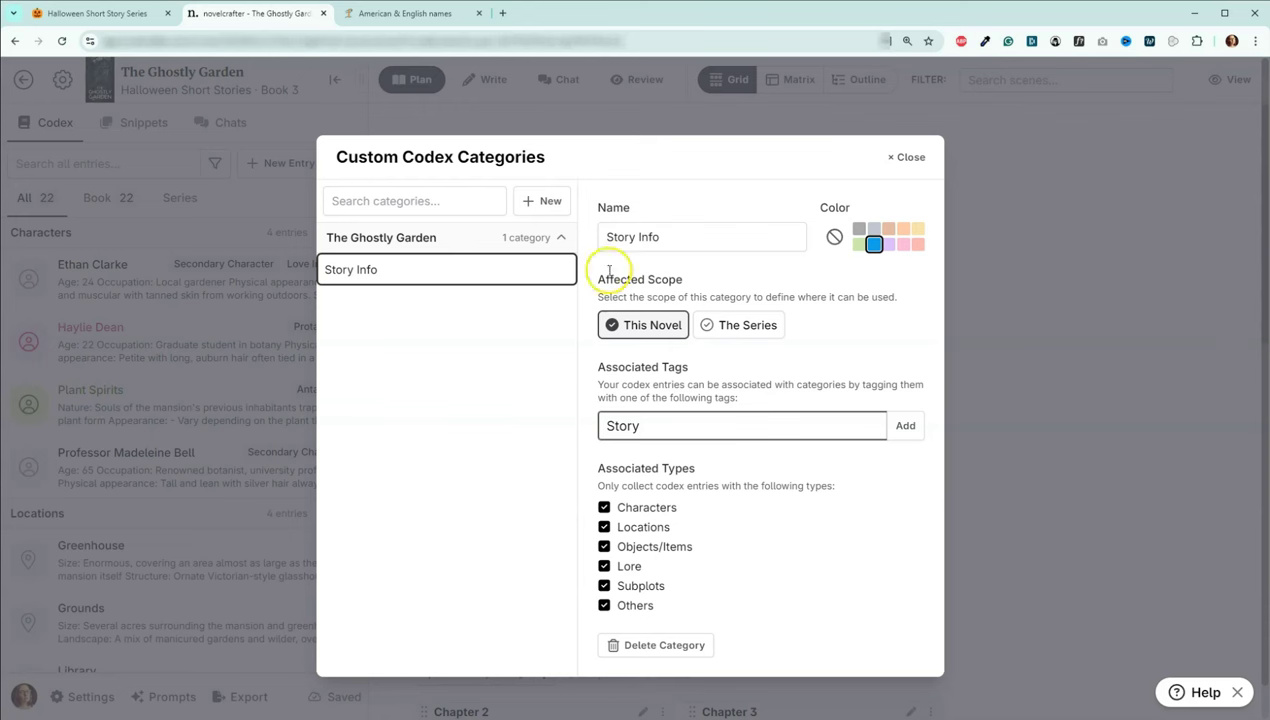
- Create a second custom codex category named Outline, coloured purple and associated with the tag Outline
click(541, 200)
triple_click(649, 241)
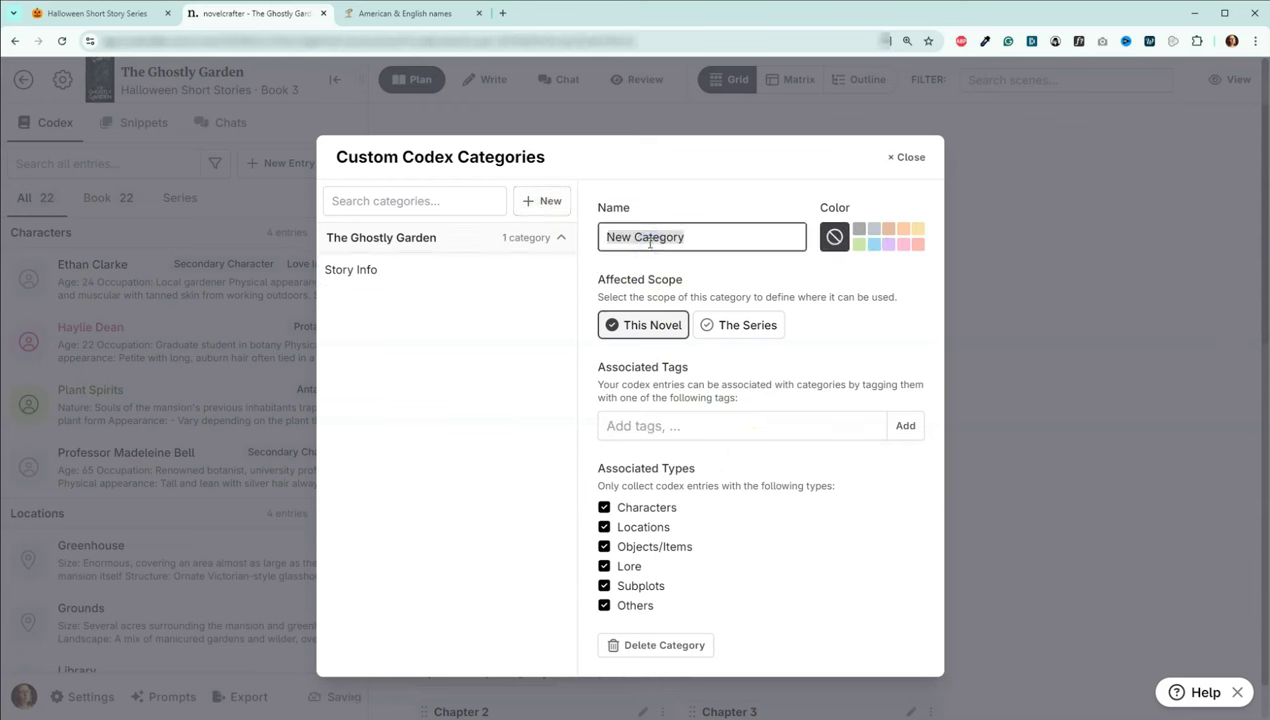
text(Outline)
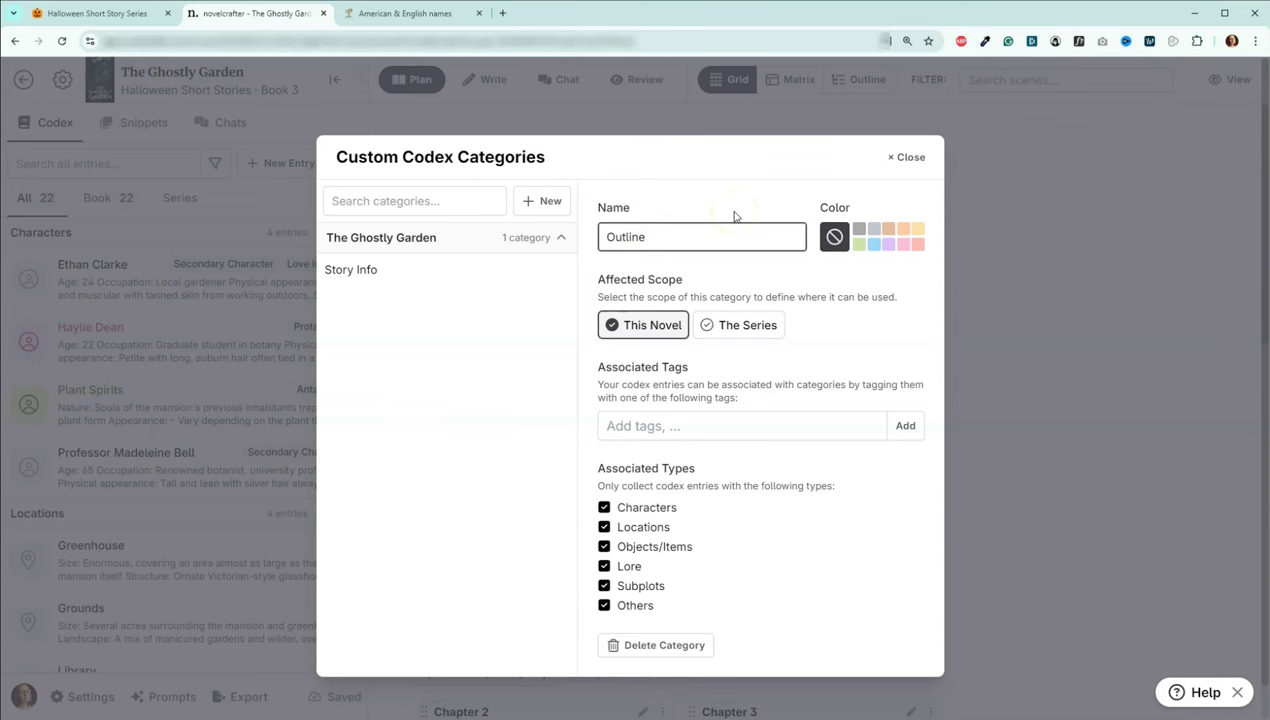
click(888, 246)
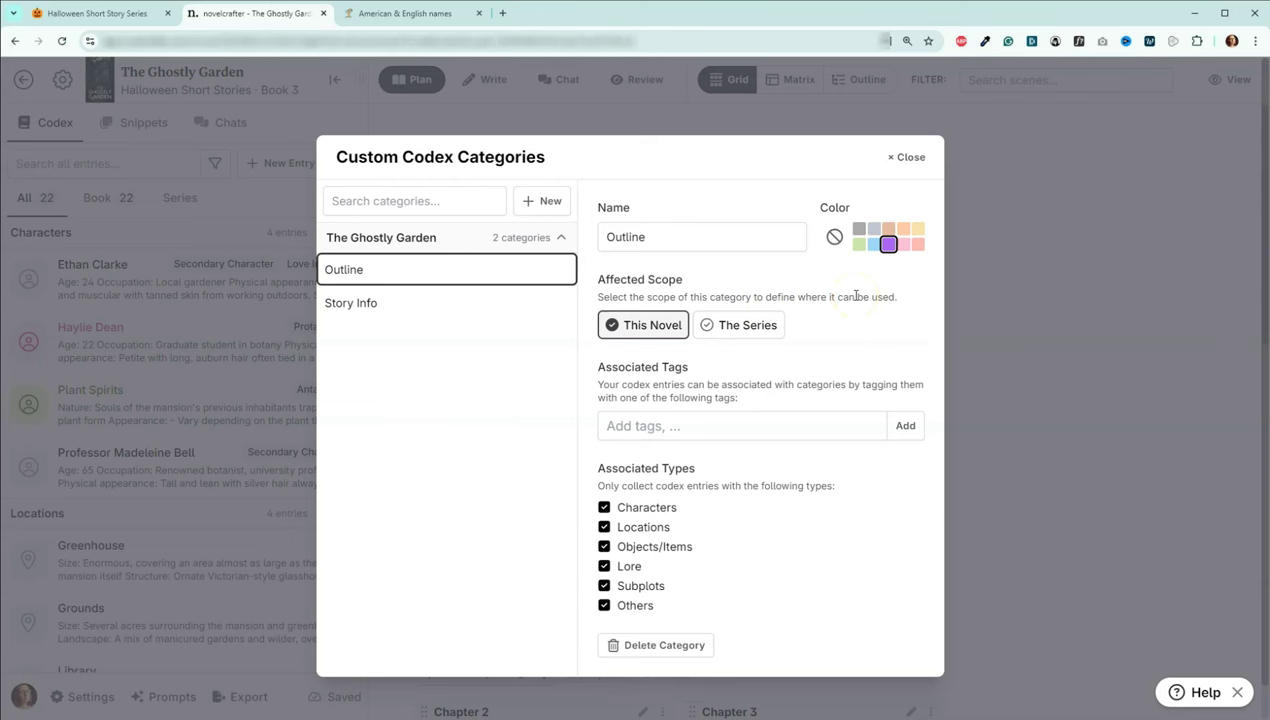
click(849, 350)
click(672, 236)
click(672, 416)
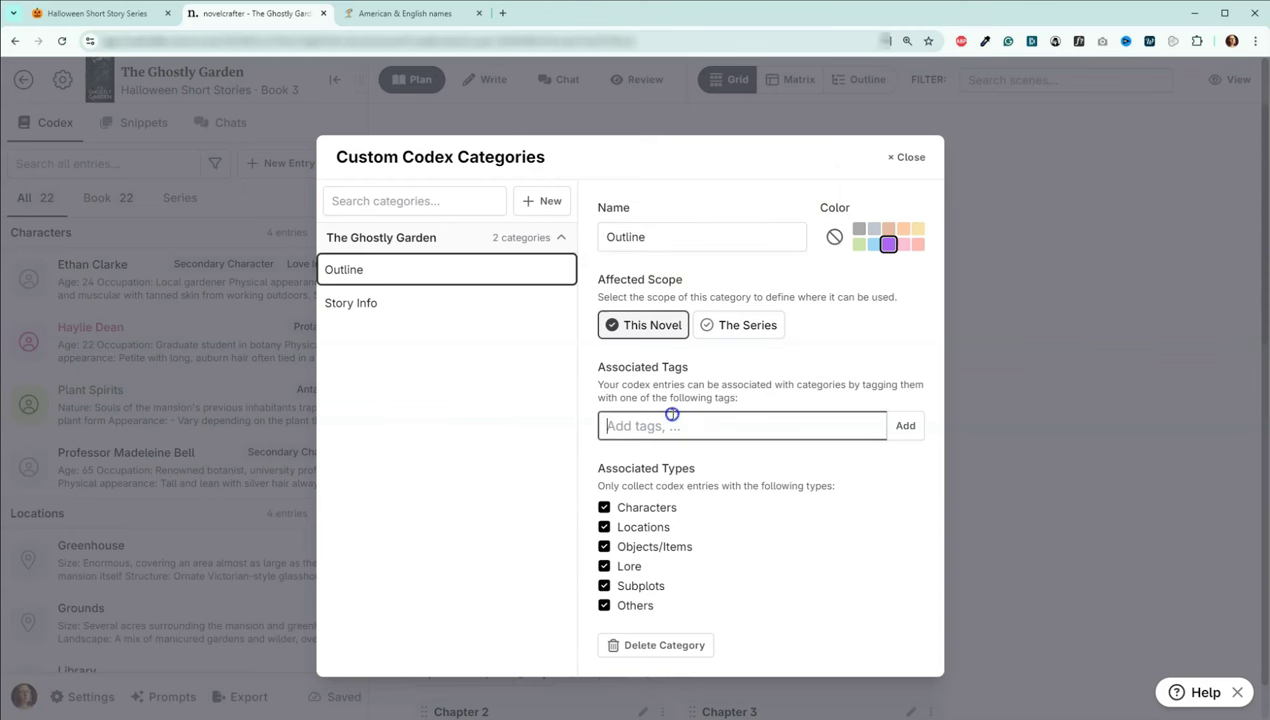
text(Outline)
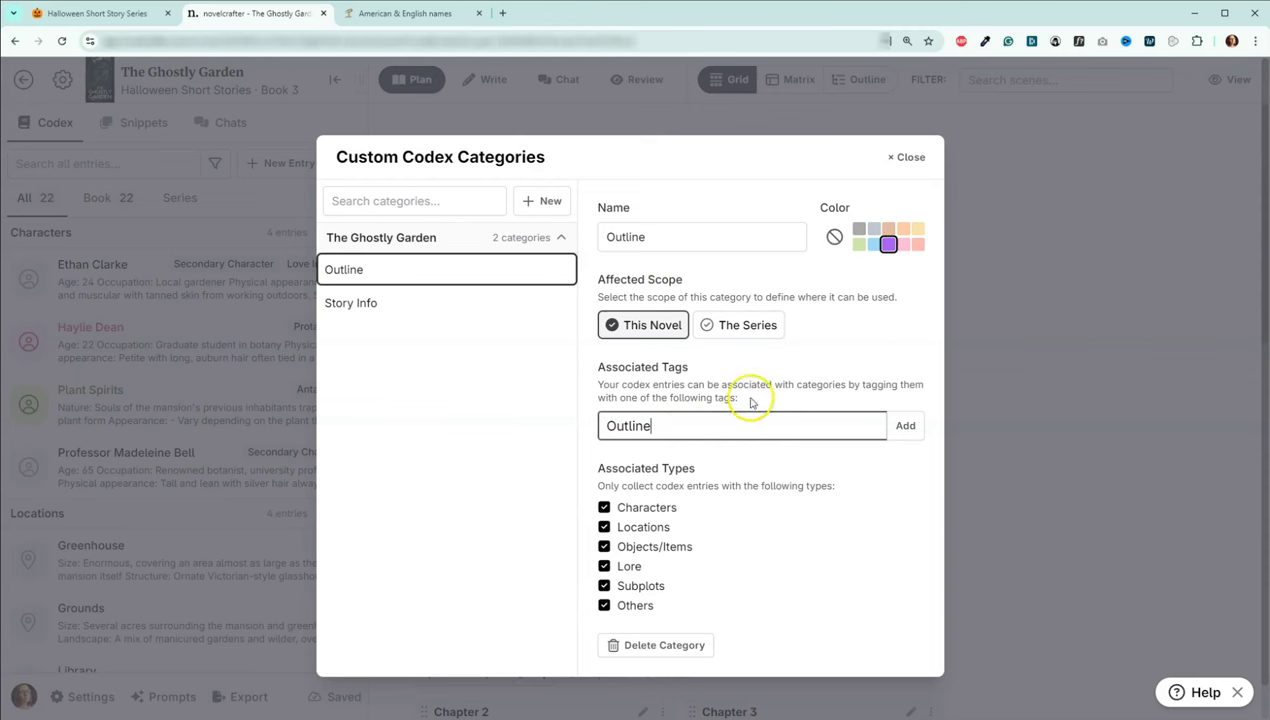
click(688, 240)
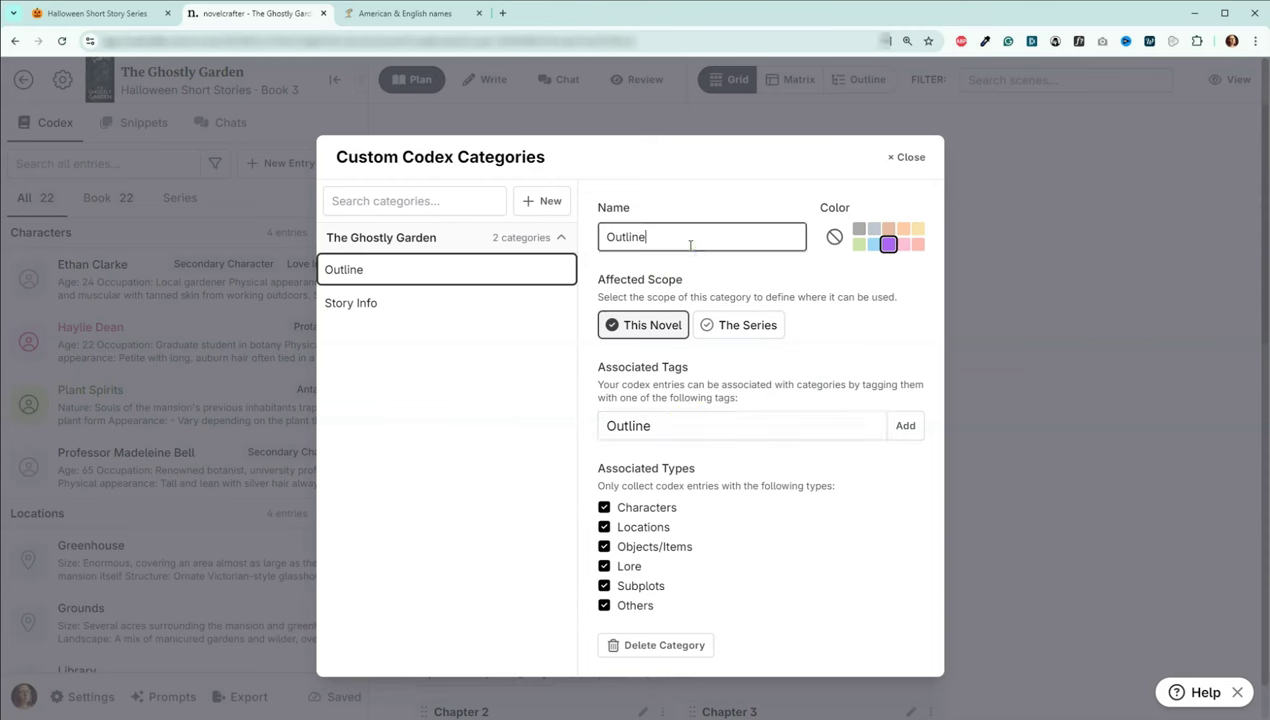
click(909, 160)
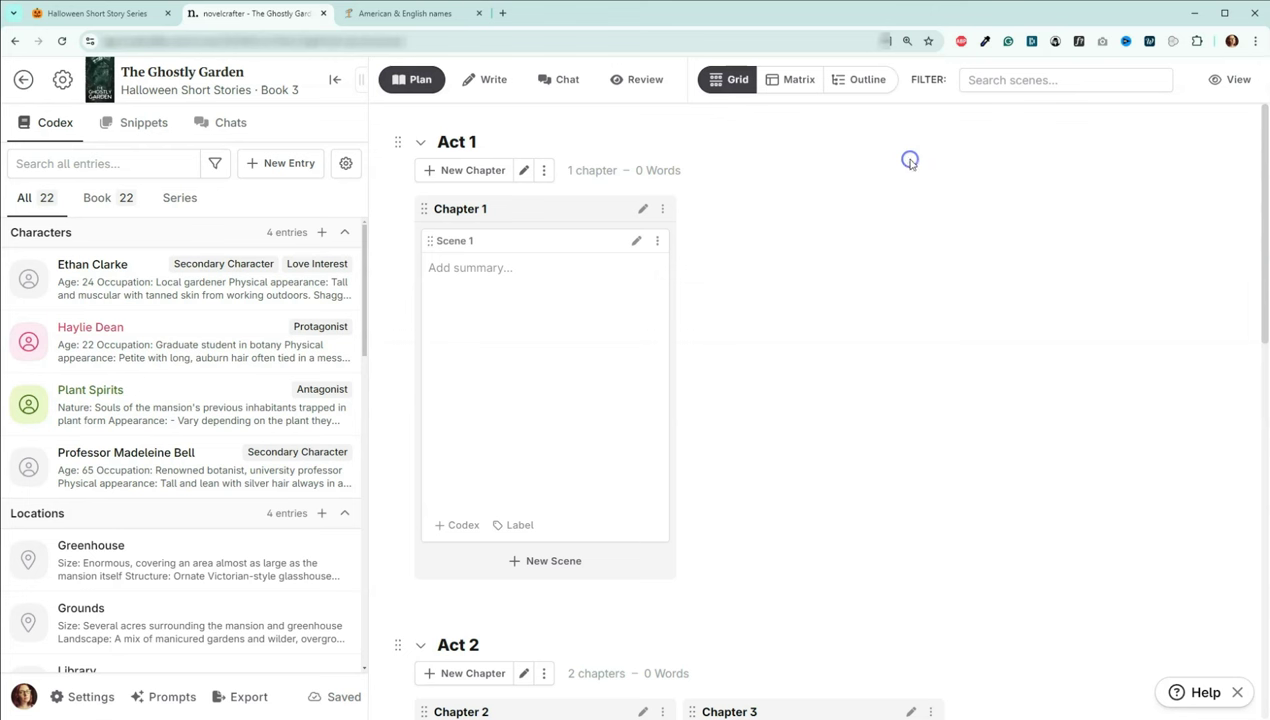
- Add the Story tag to the Hook entry in the codex's Others group
scroll(300, 320, down, 1)
scroll(295, 305, down, 7)
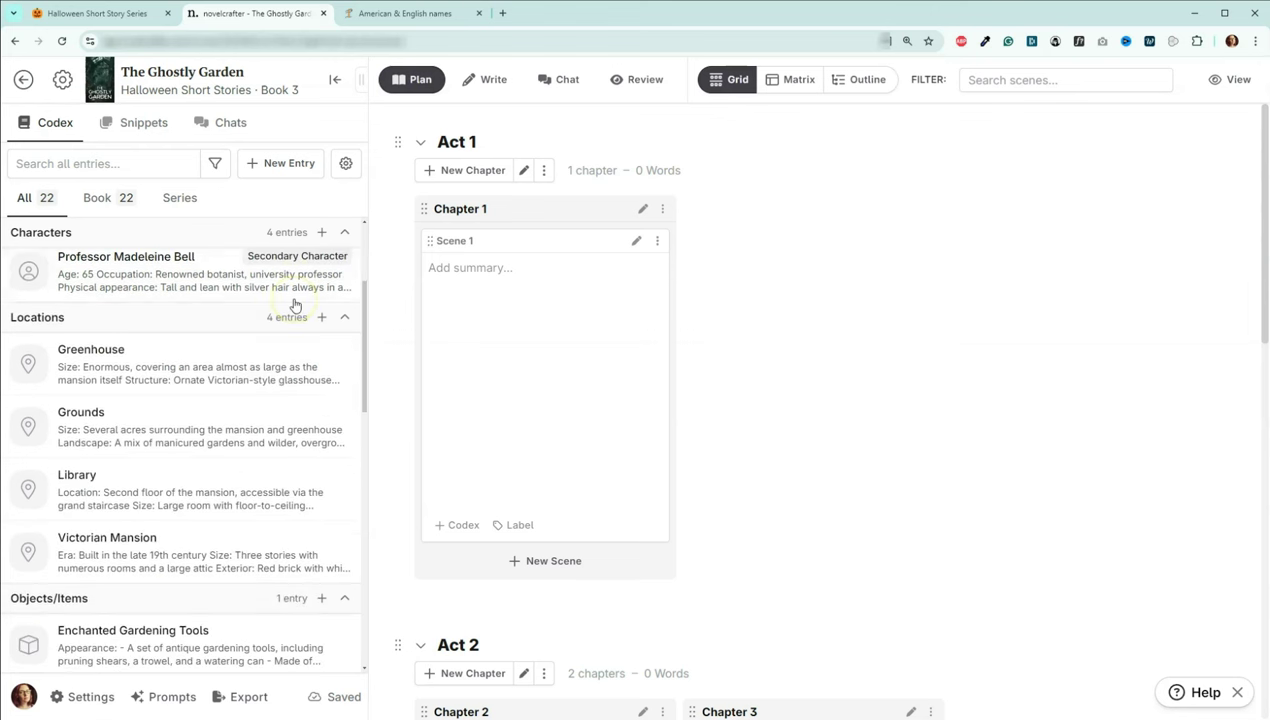
scroll(295, 305, down, 5)
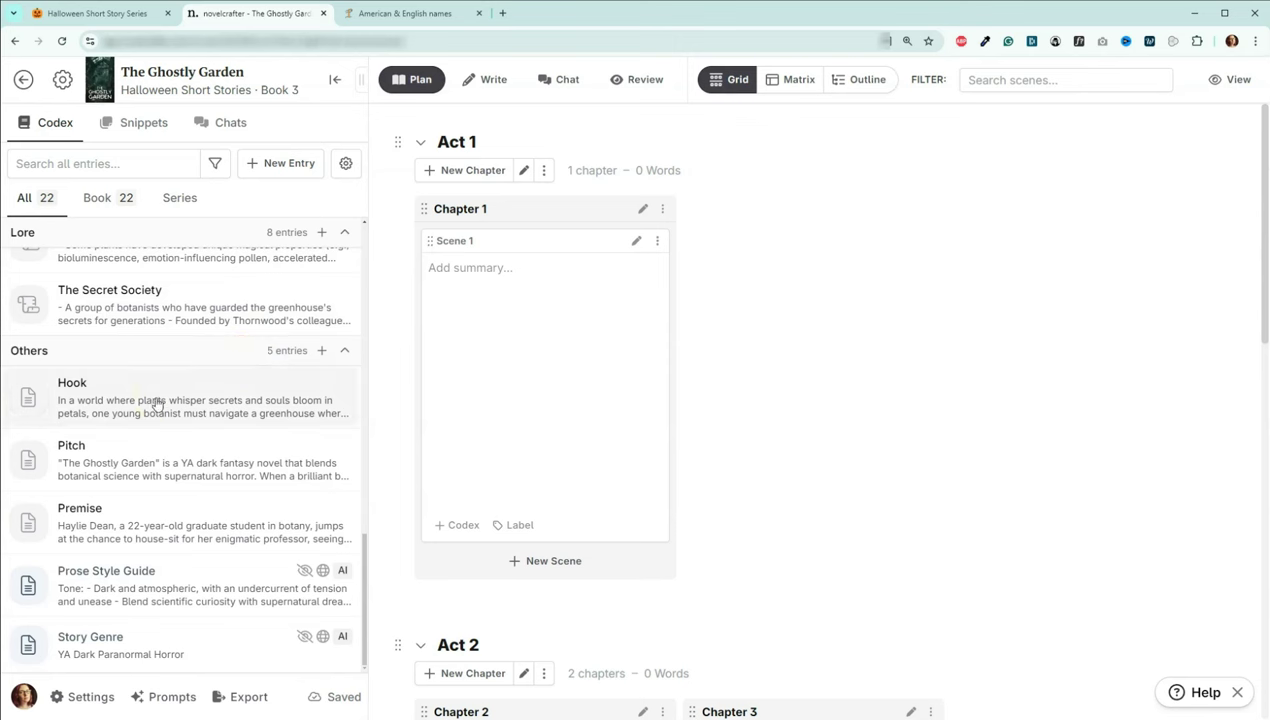
click(157, 404)
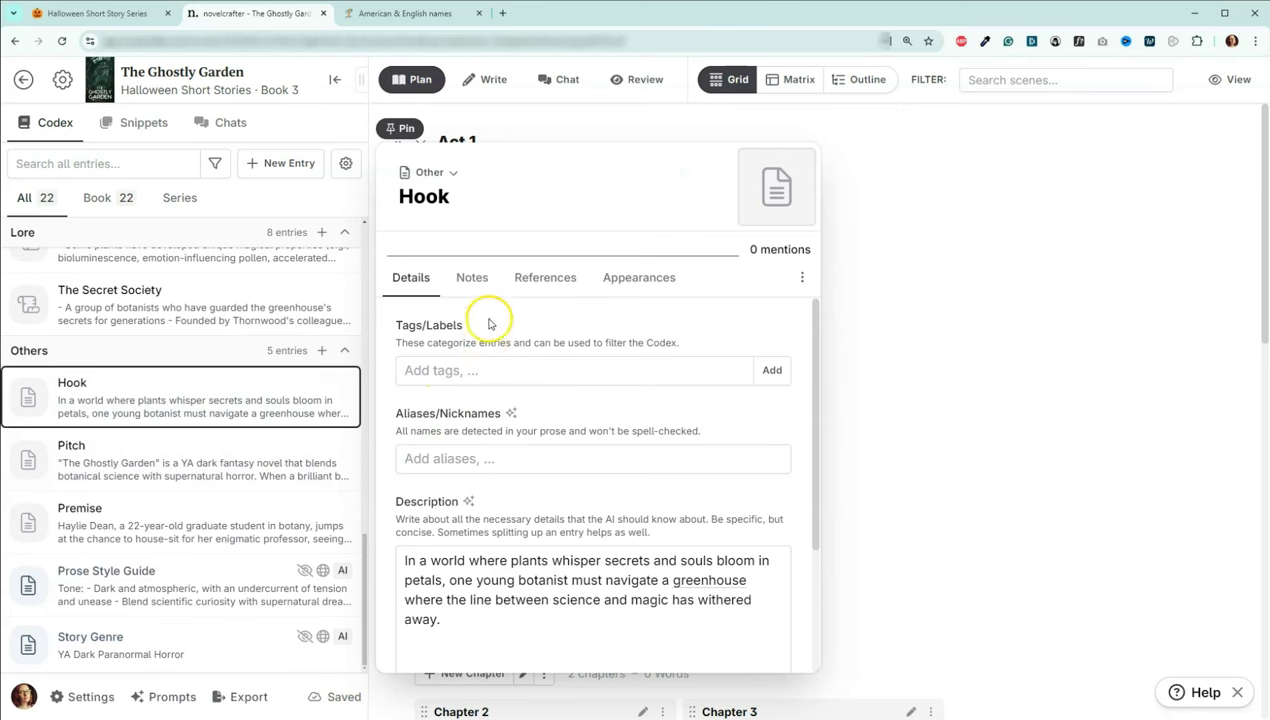
click(774, 376)
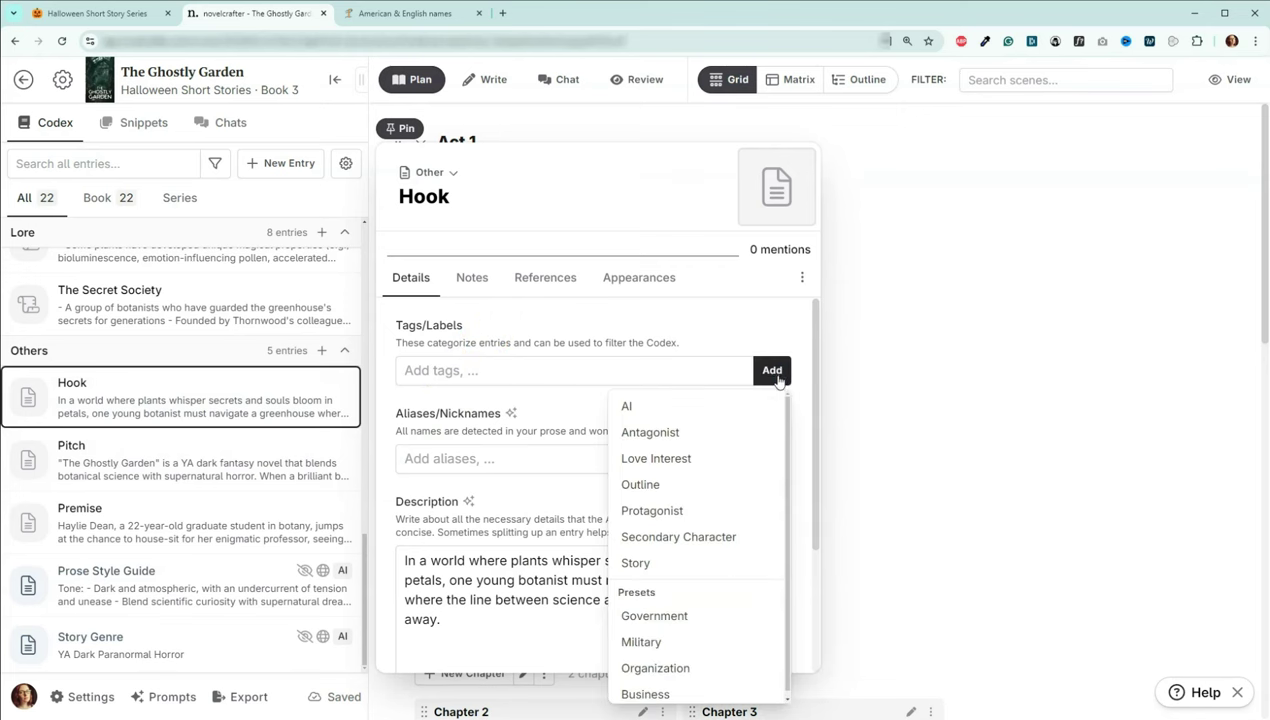
click(709, 565)
click(461, 200)
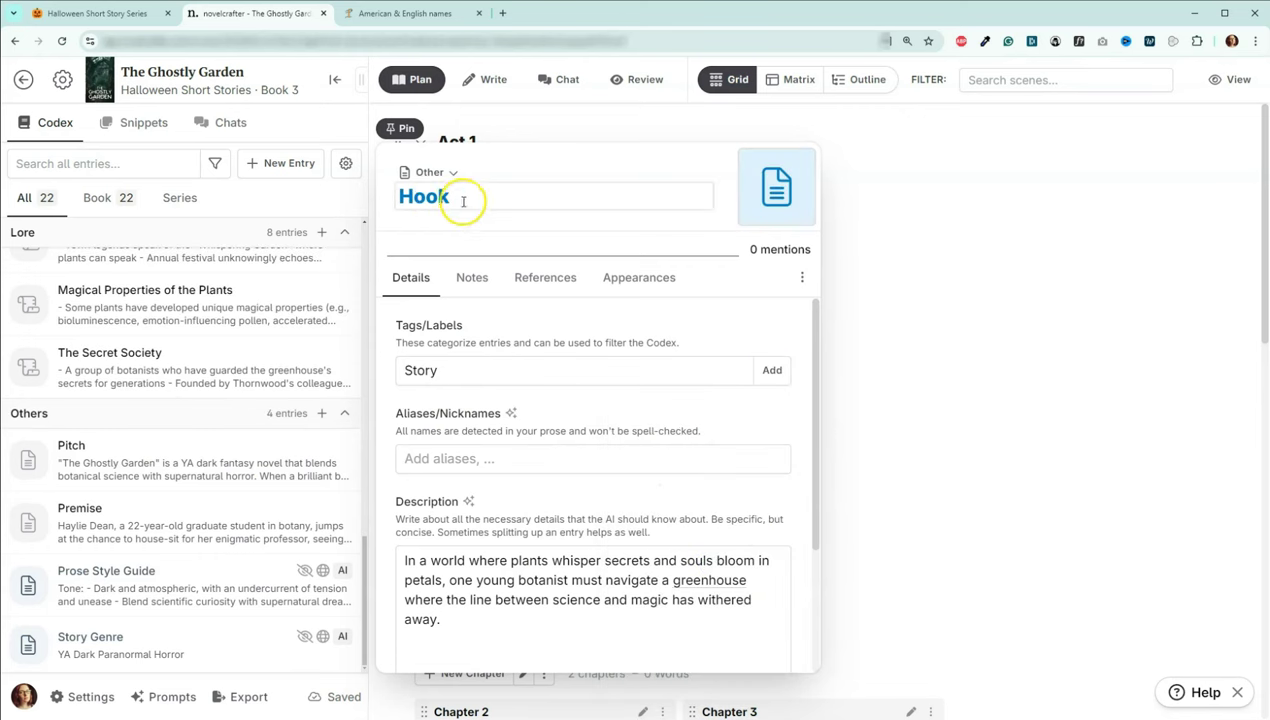
- Tag the Pitch and Premise codex entries with Story as well and close the entry details
click(218, 482)
click(770, 370)
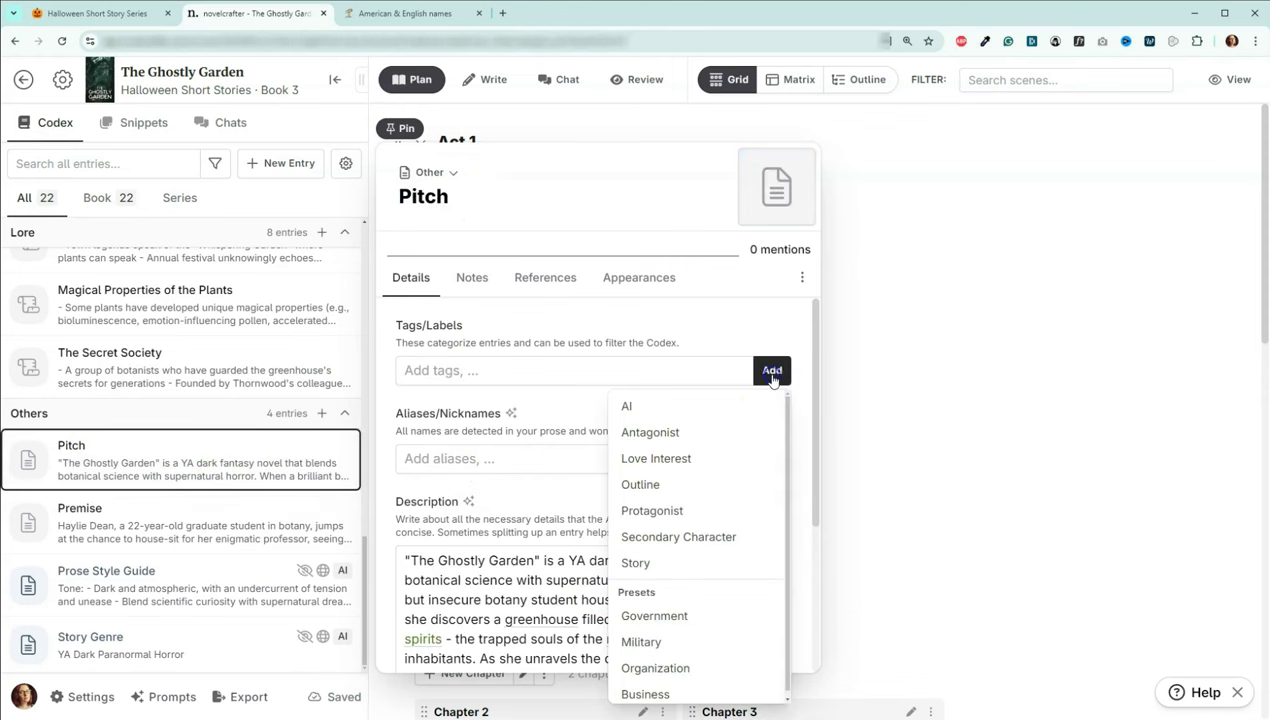
click(722, 562)
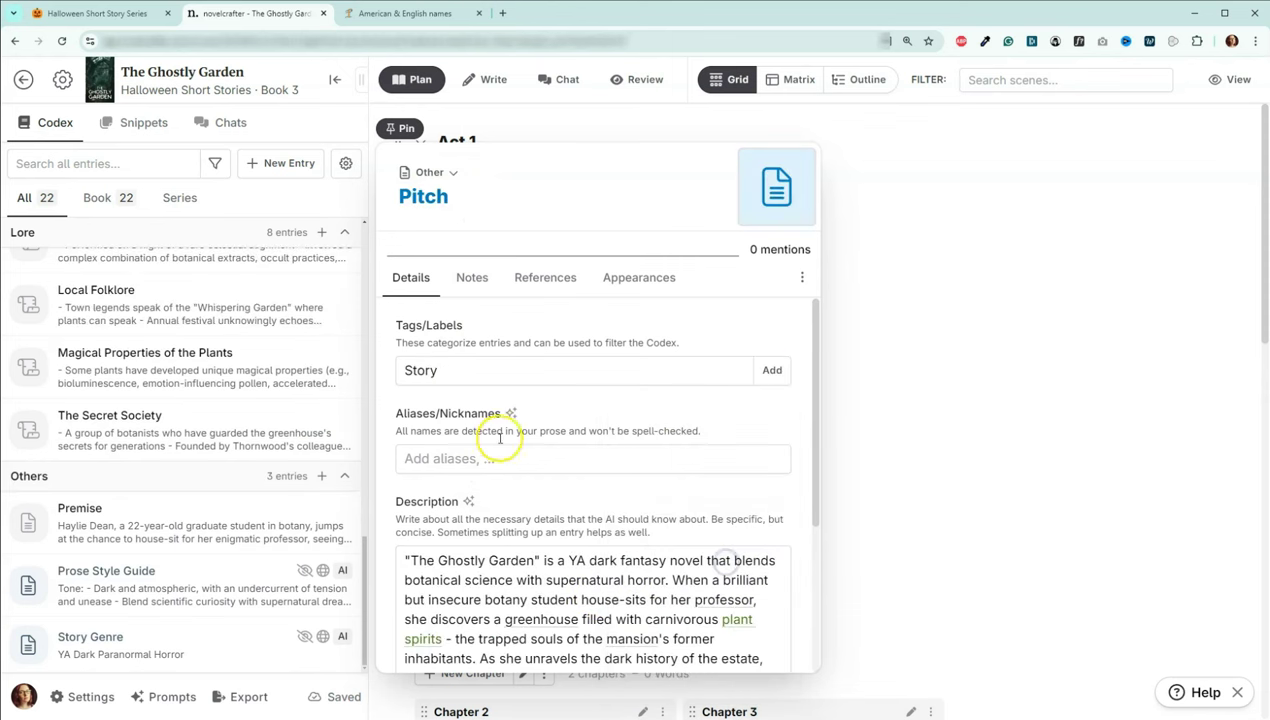
click(263, 512)
click(771, 369)
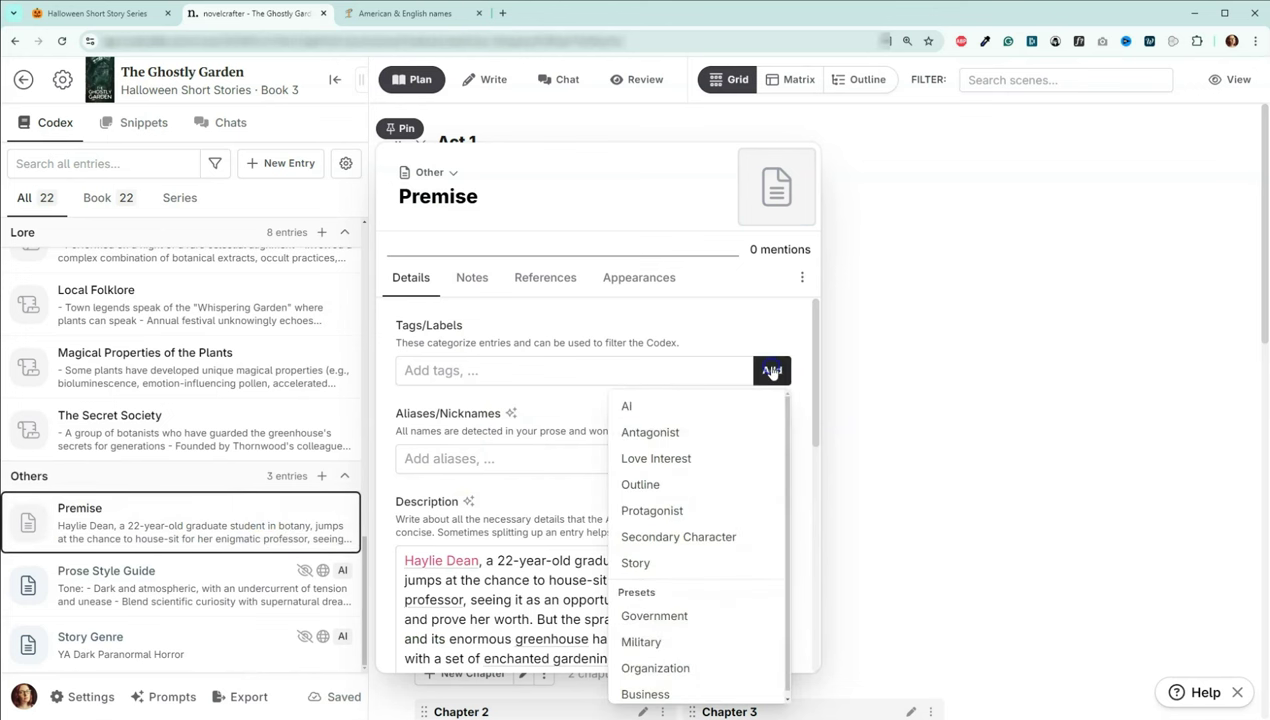
click(749, 569)
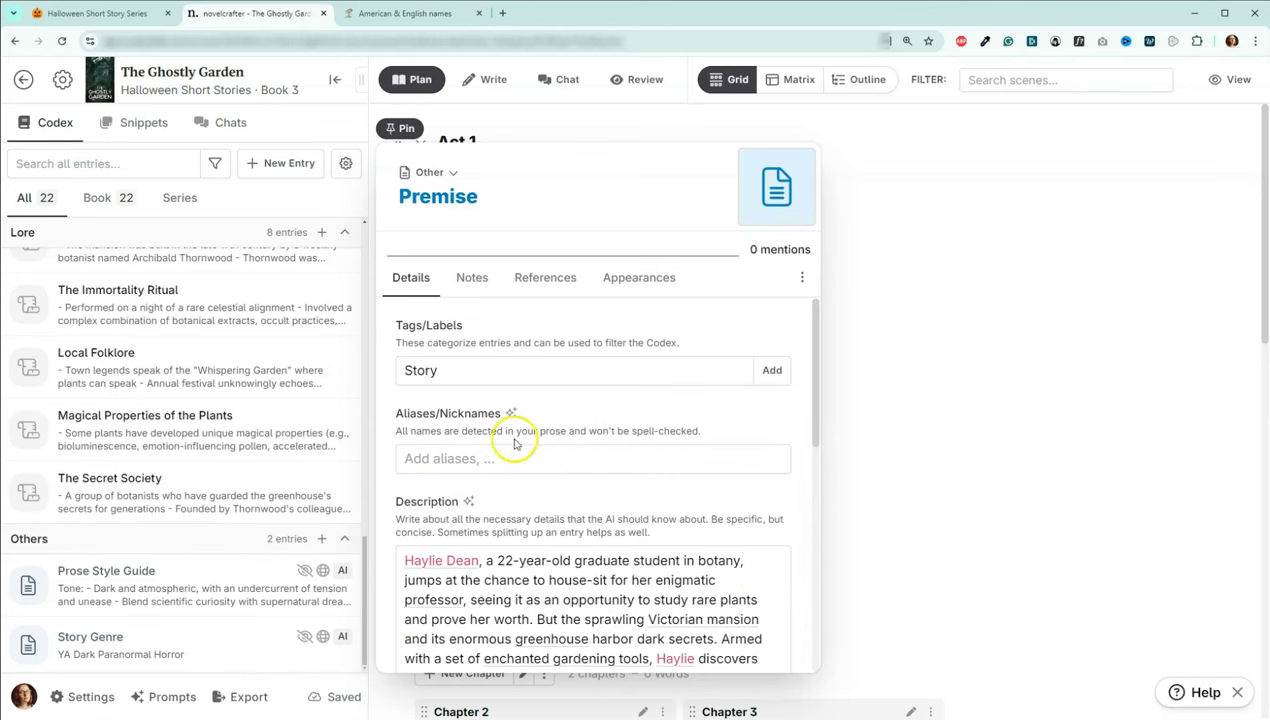
scroll(280, 420, up, 10)
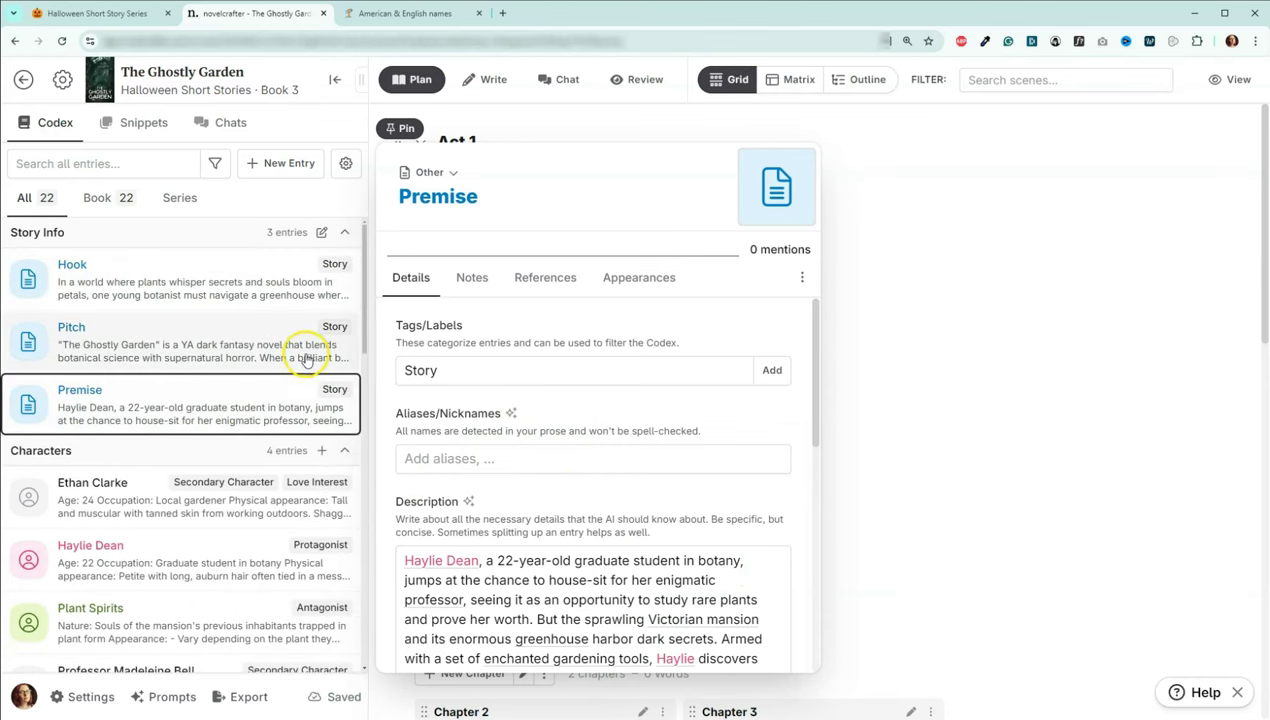
drag(395, 325, 457, 325)
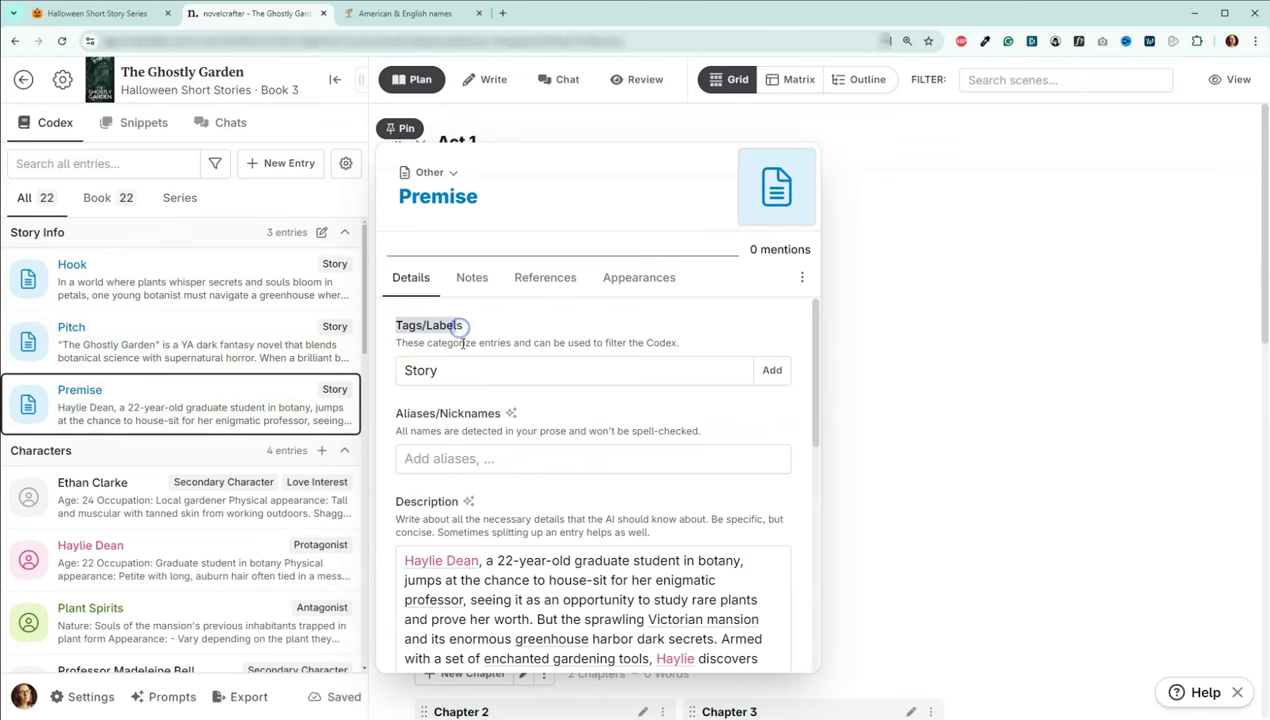
click(457, 334)
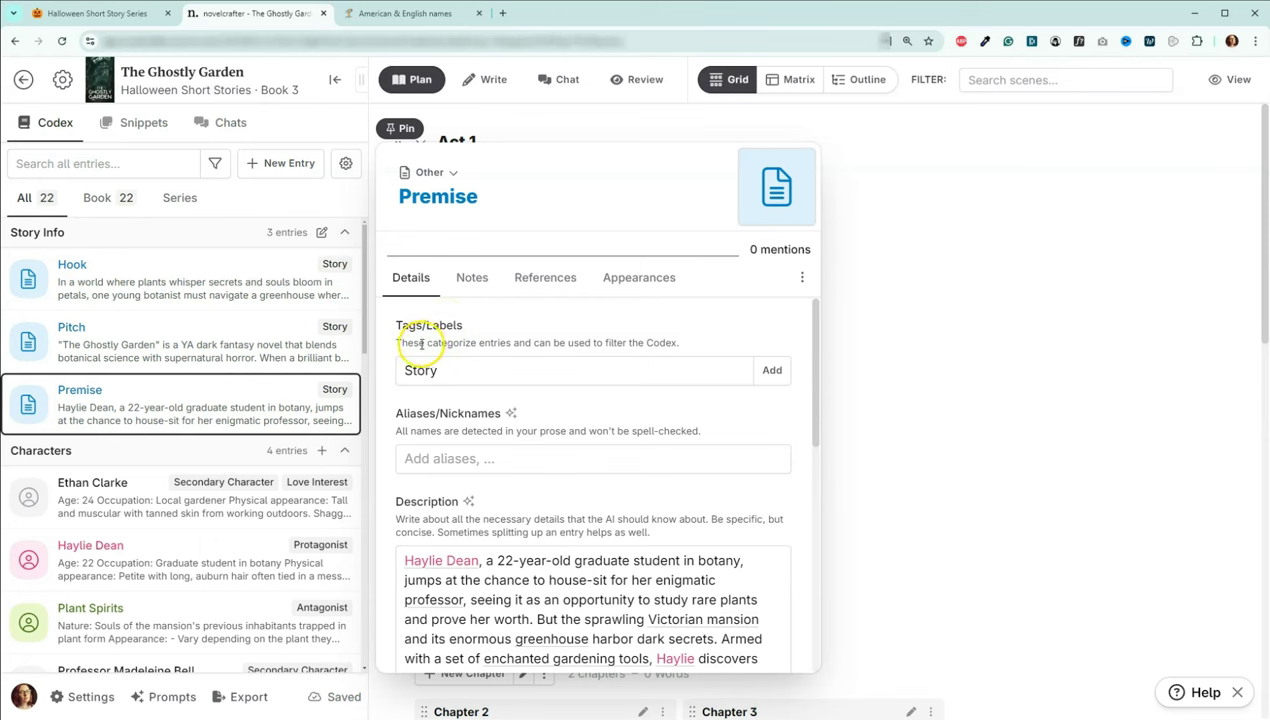
click(263, 400)
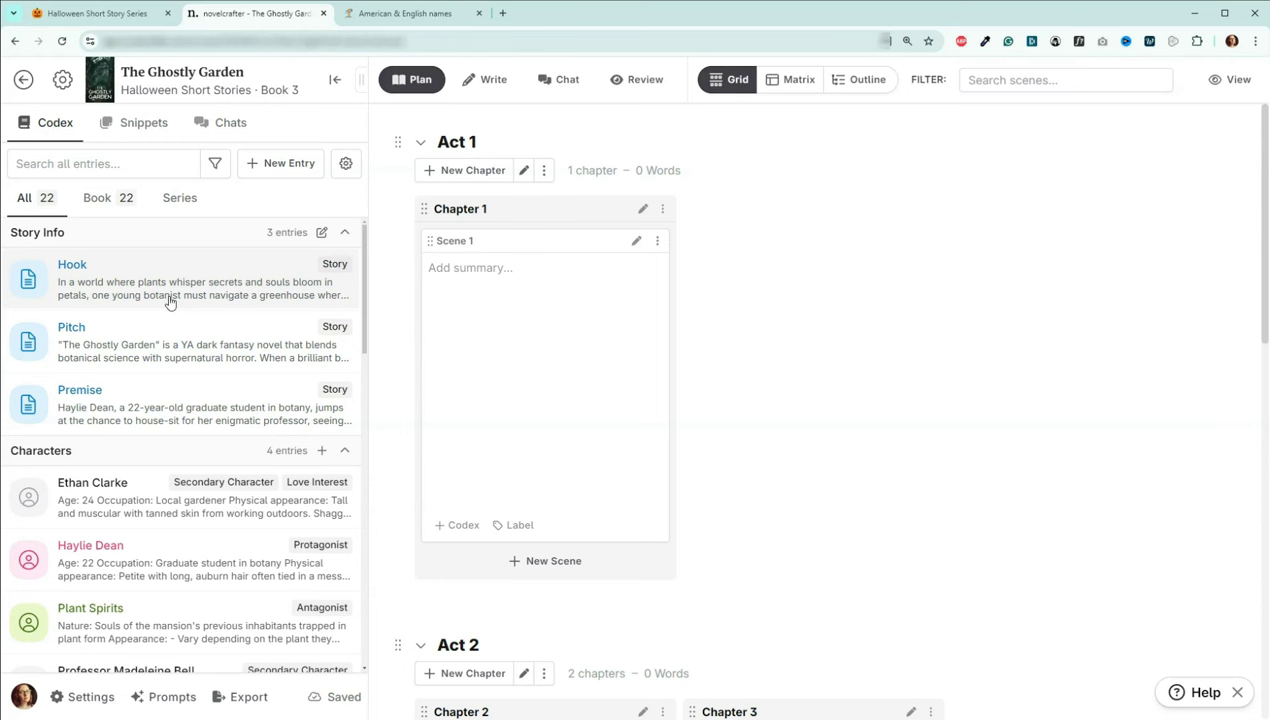
- Switch to the Halloween Short Story Series notes page and look through its introduction, table of contents and Video 1 section
click(104, 14)
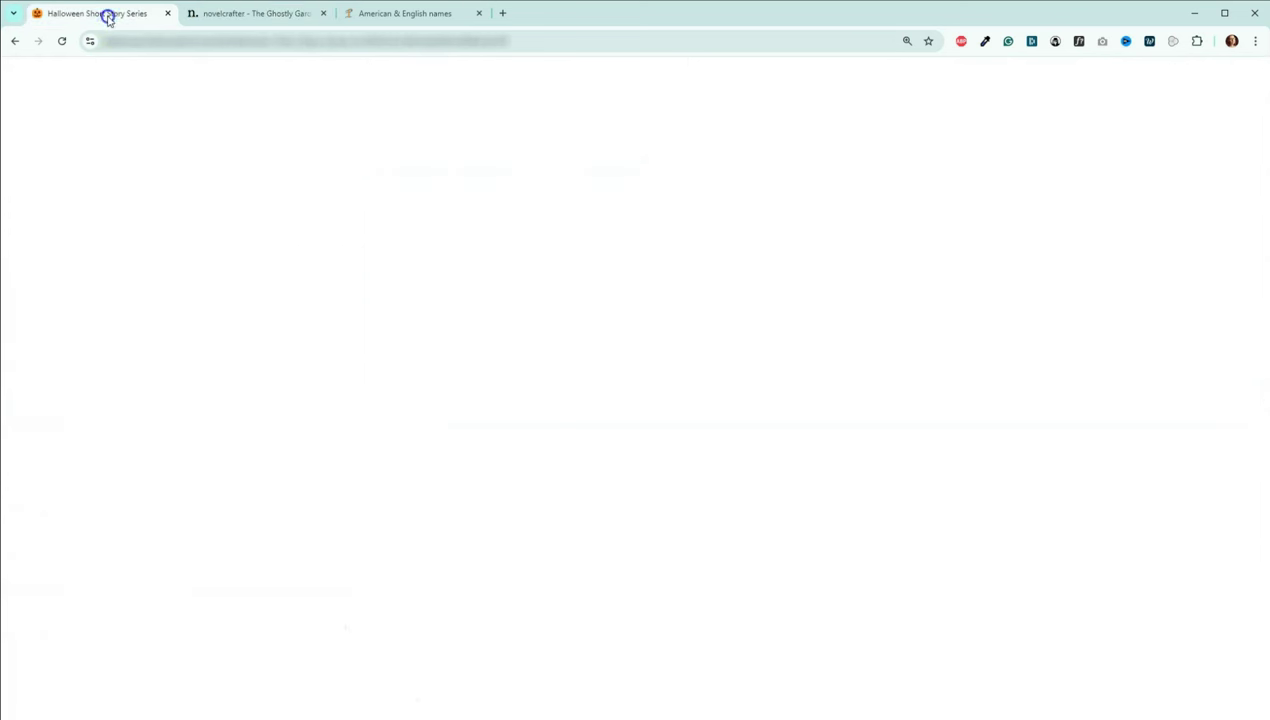
click(702, 372)
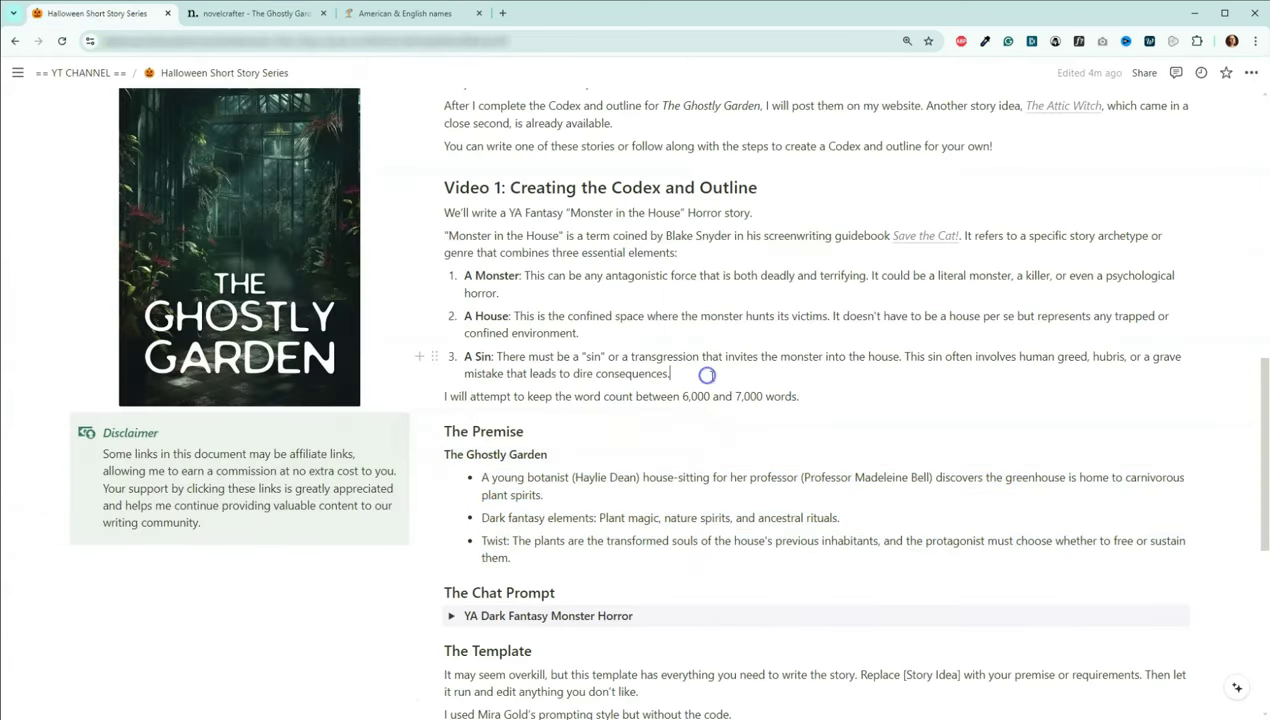
scroll(749, 316, up, 2)
scroll(749, 316, up, 6)
scroll(751, 340, down, 4)
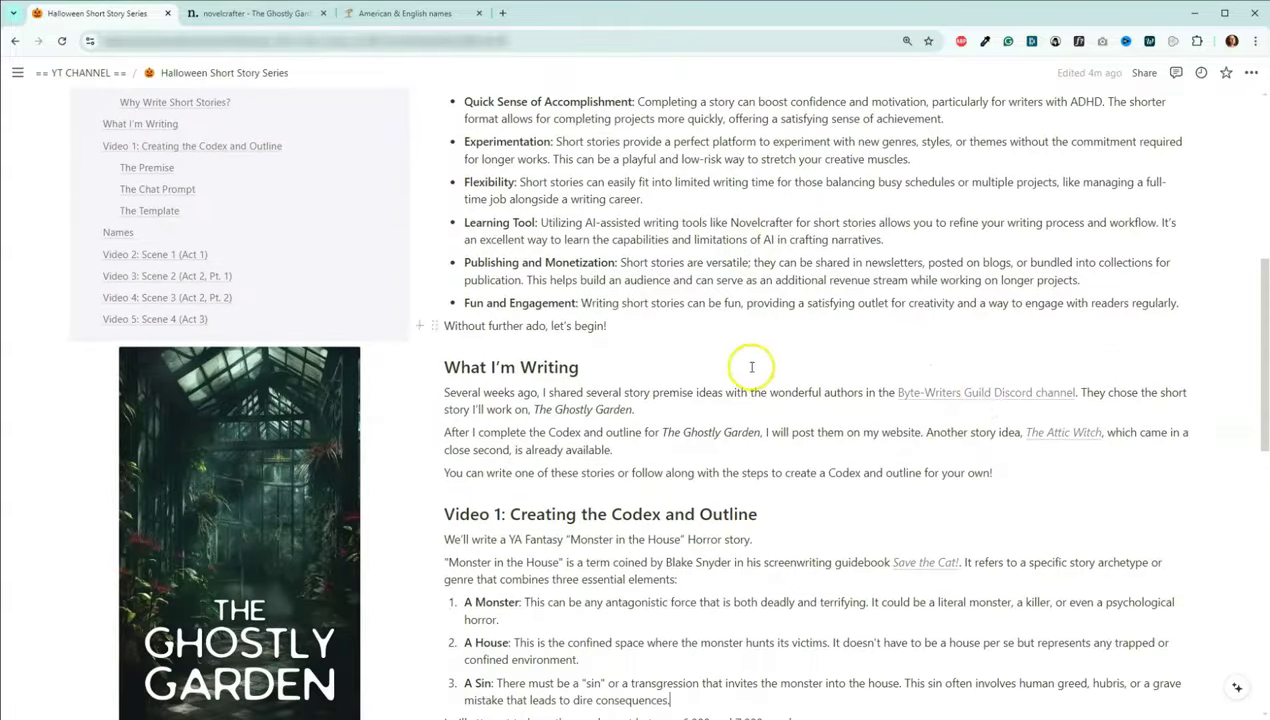
scroll(873, 292, up, 3)
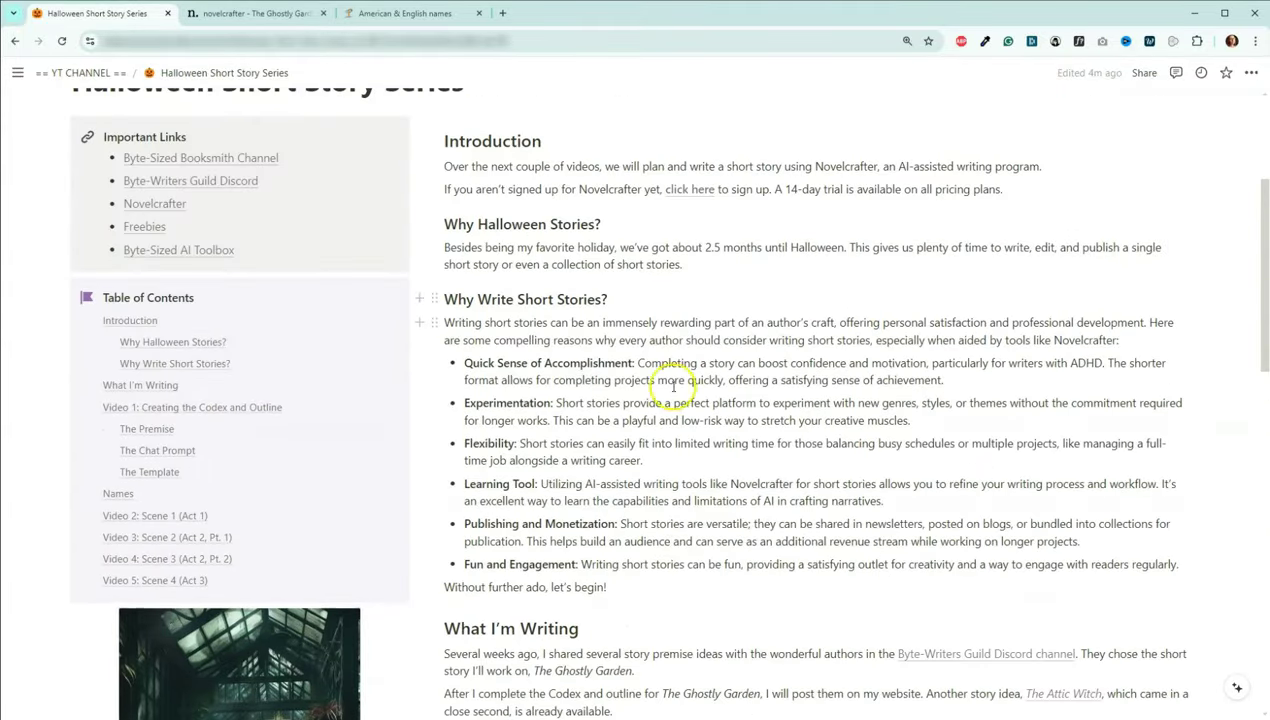